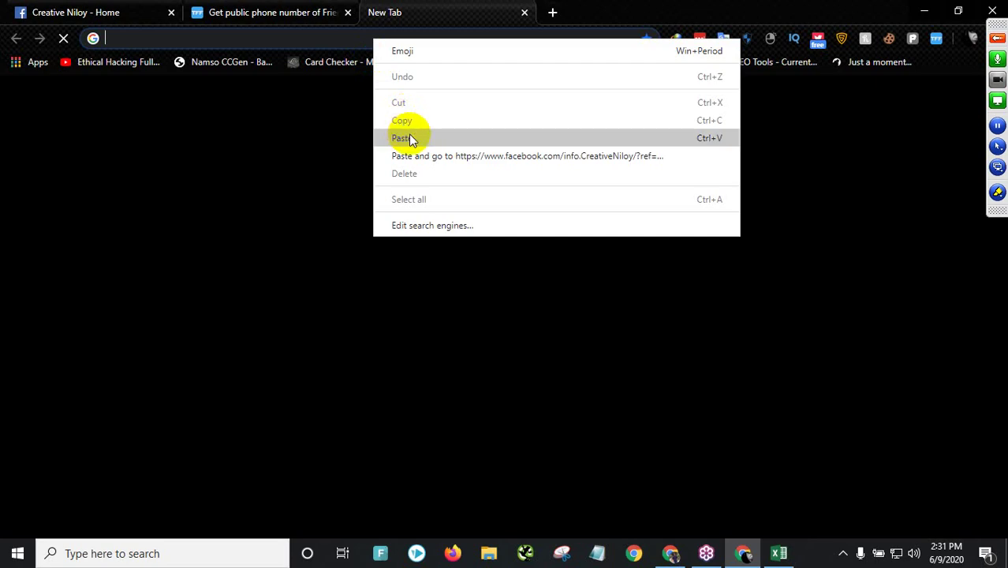
- Load the pasted Facebook page address in Chrome
{"action": "key", "text": "Return"}
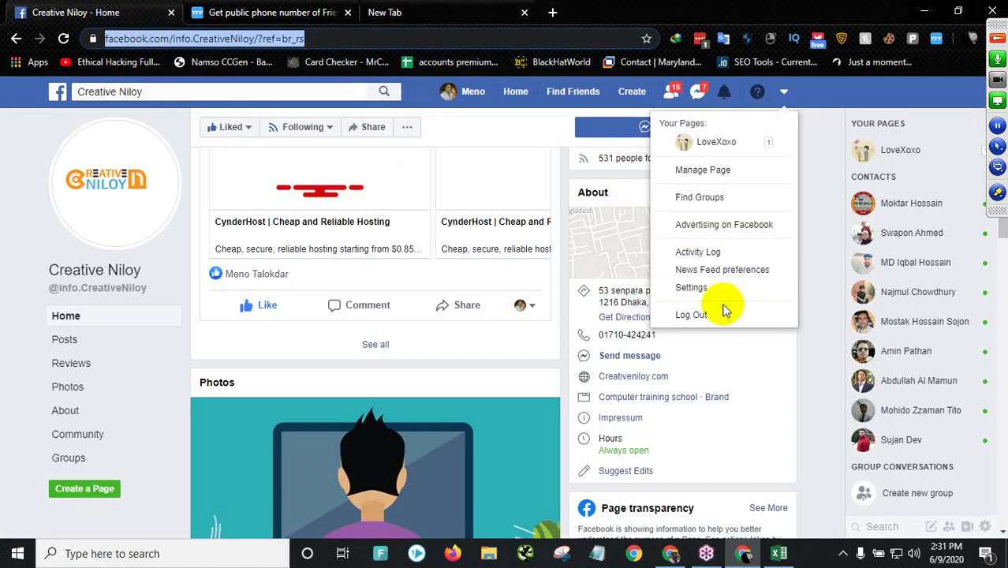
- Switch to the Fb-Id Excel workbook's "used" sheet of phone numbers
{"action": "left_click", "coordinate": [779, 553]}
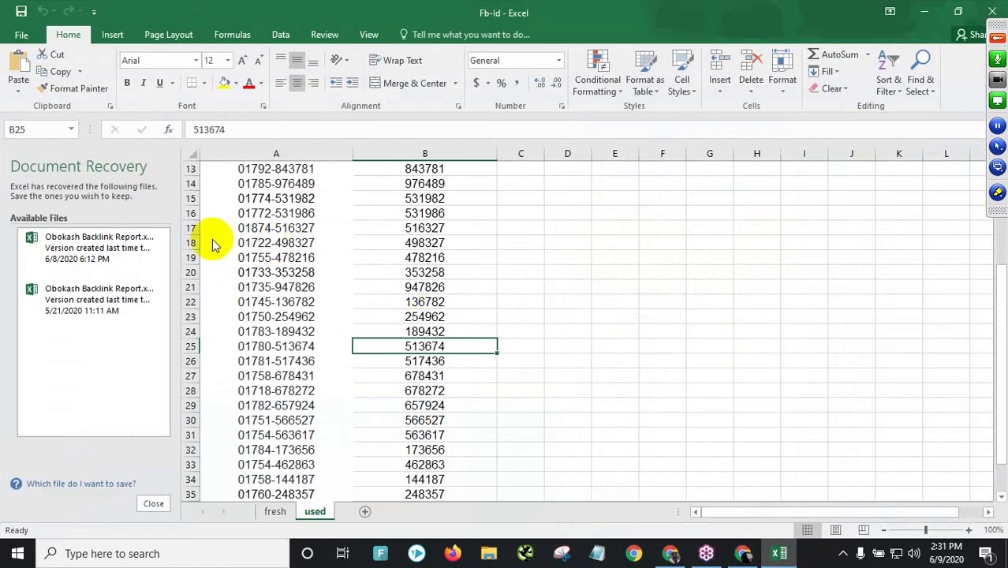
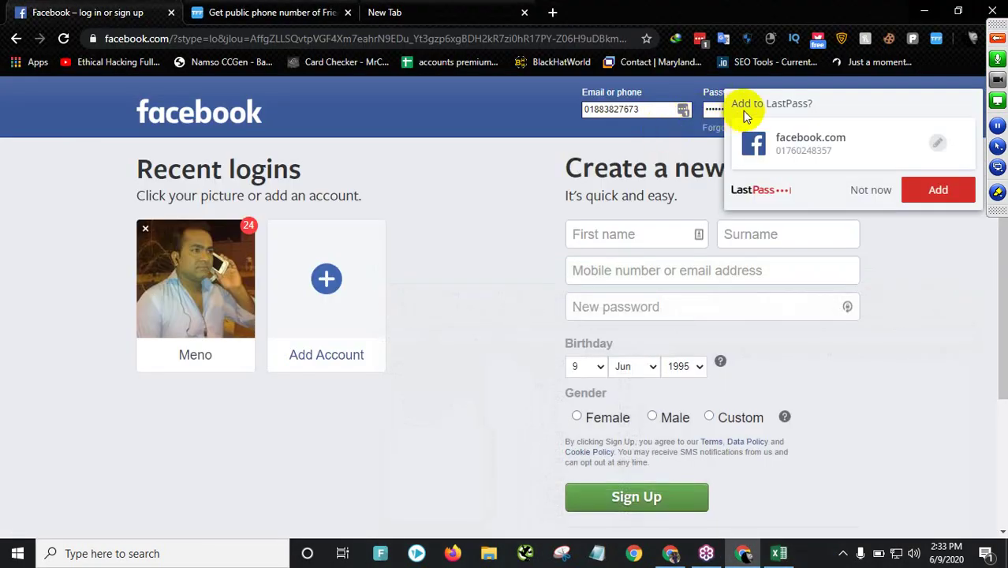
- Decline LastPass's offer to save this Facebook login with 'Not now'
{"action": "left_click", "coordinate": [864, 191]}
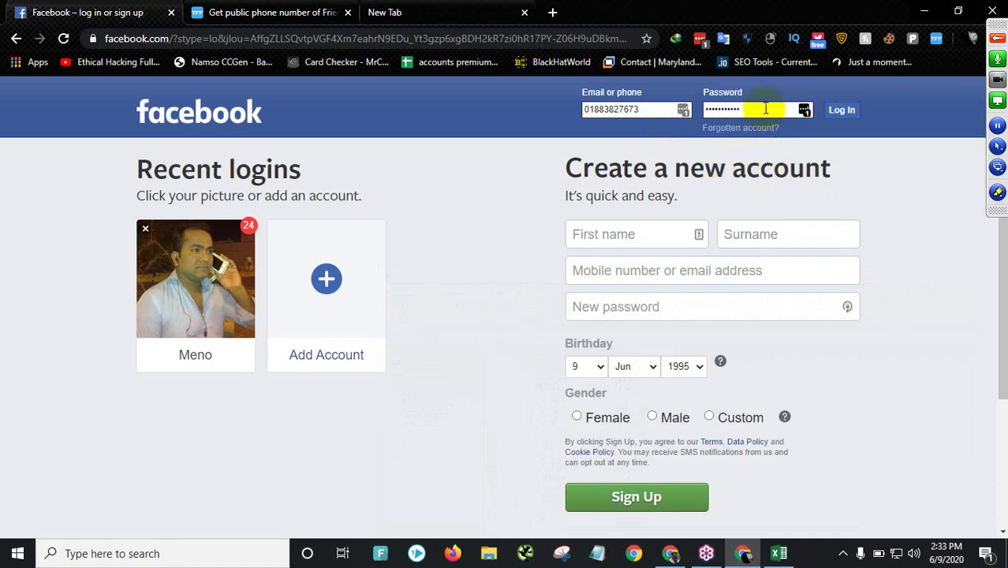
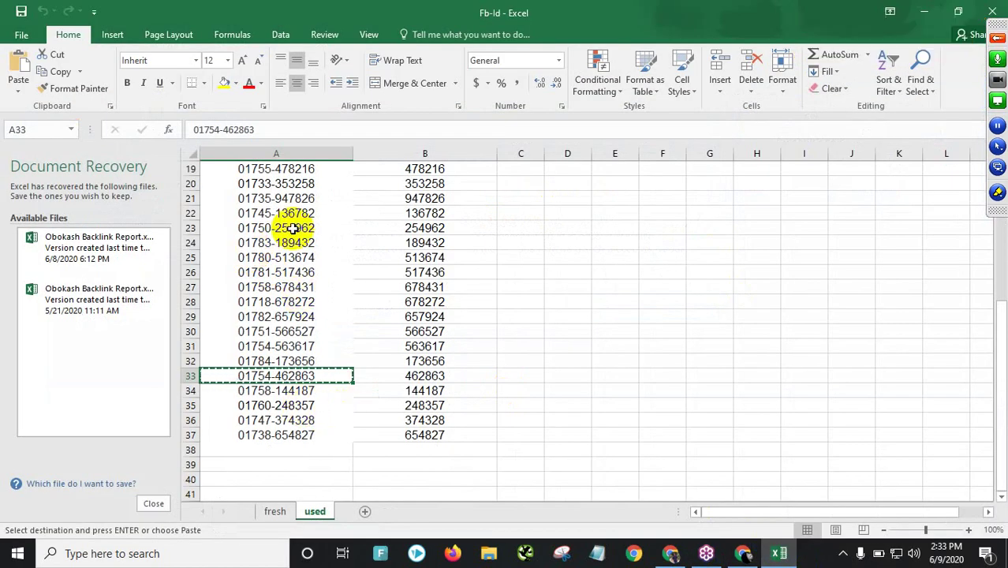
- Copy the phone number in cell A18 of the used sheet to the clipboard
{"action": "scroll", "coordinate": [268, 230], "scroll_direction": "up", "scroll_amount": 2}
{"action": "left_click", "coordinate": [268, 243]}
{"action": "key", "text": "ctrl+c"}
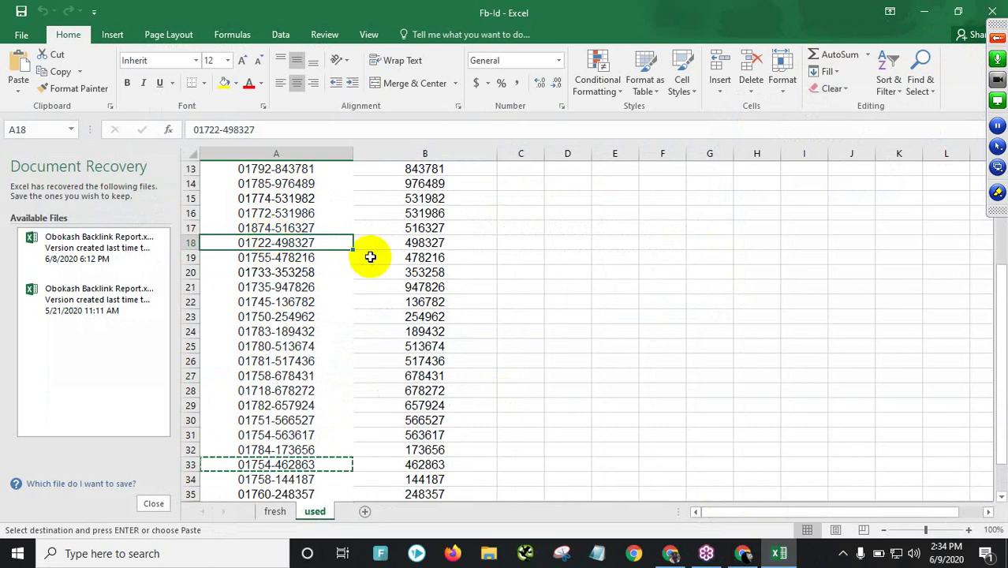
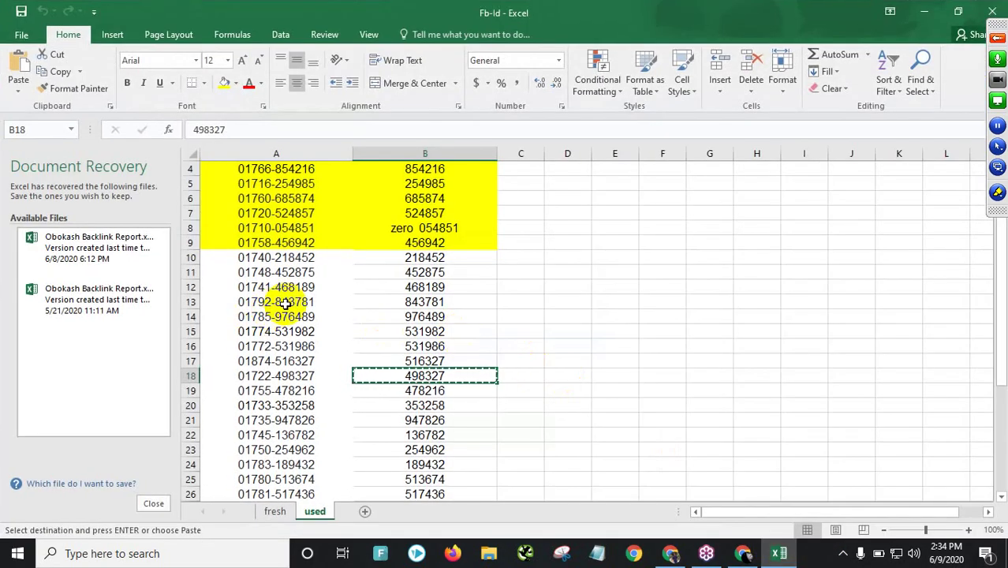
- Copy the phone number from cell A15 of the 'used' sheet to the clipboard
{"action": "left_click", "coordinate": [271, 332]}
{"action": "key", "text": "ctrl+c"}
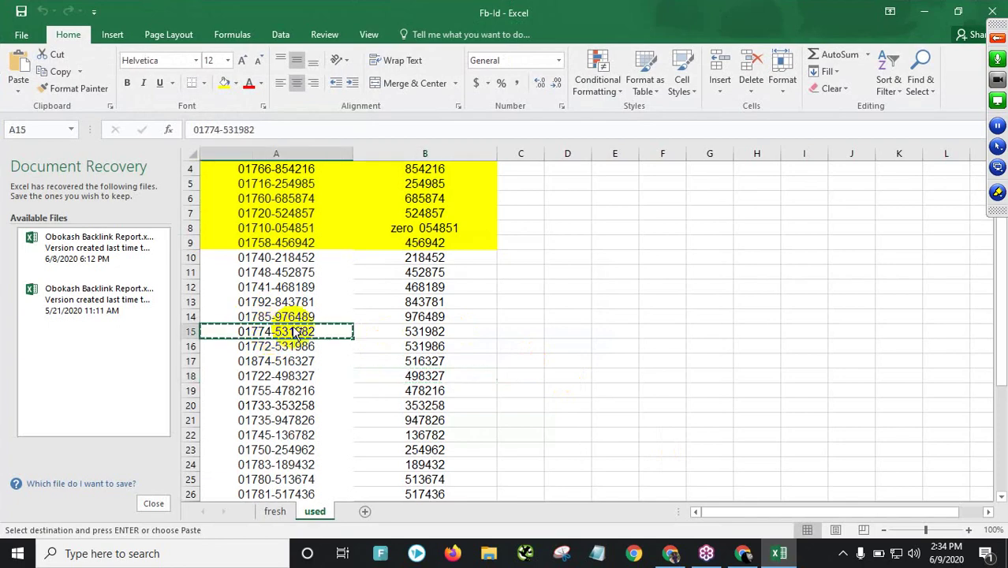
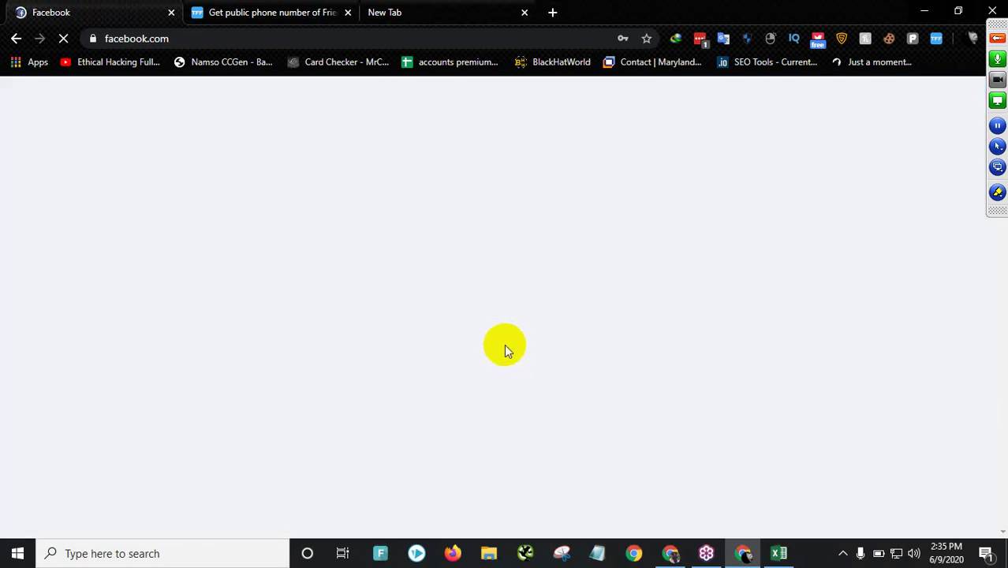
- Load the facebook.com/info profile page in a new third tab
{"action": "left_click", "coordinate": [471, 13]}
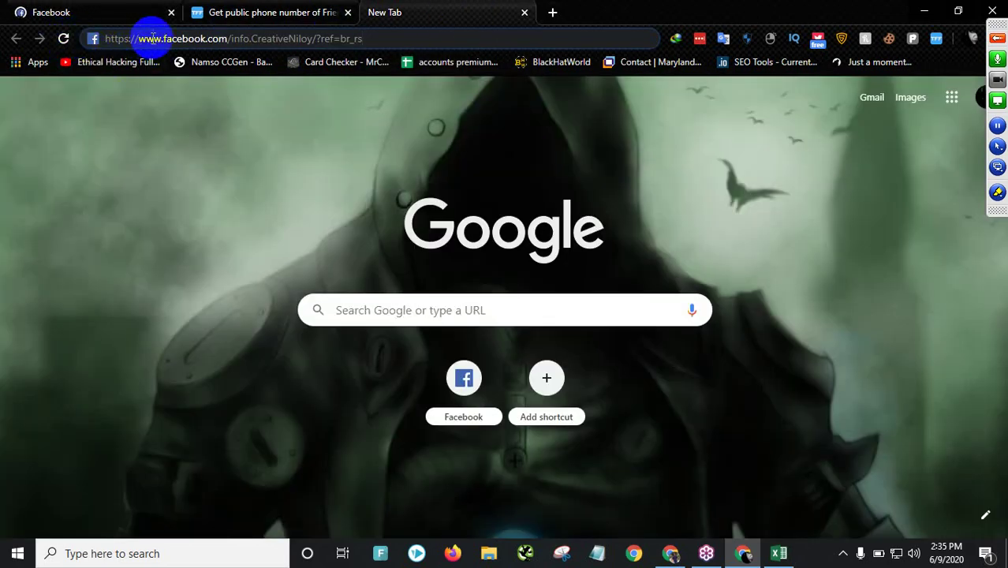
{"action": "key", "text": "Return"}
{"action": "left_click", "coordinate": [124, 12]}
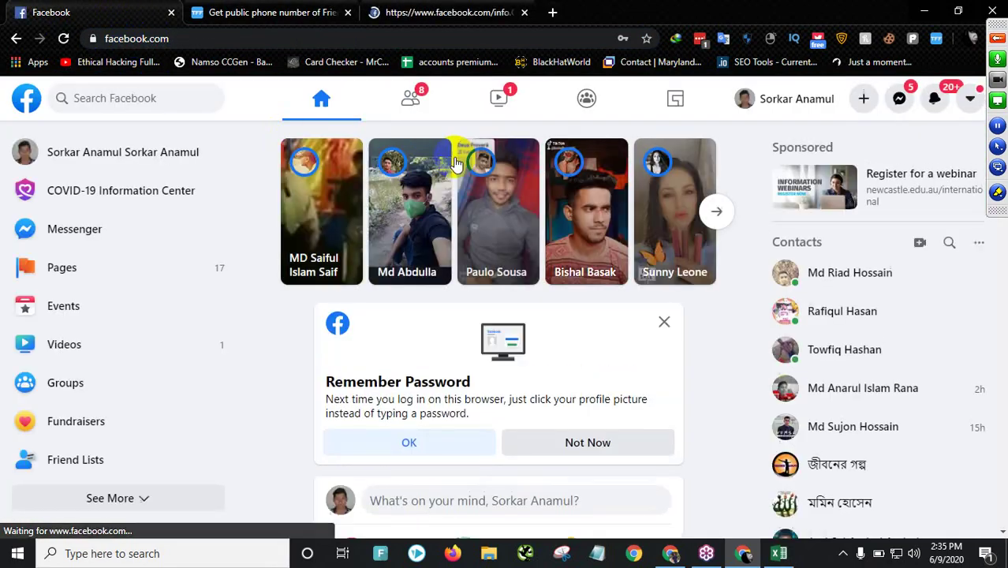
{"action": "left_click", "coordinate": [479, 13]}
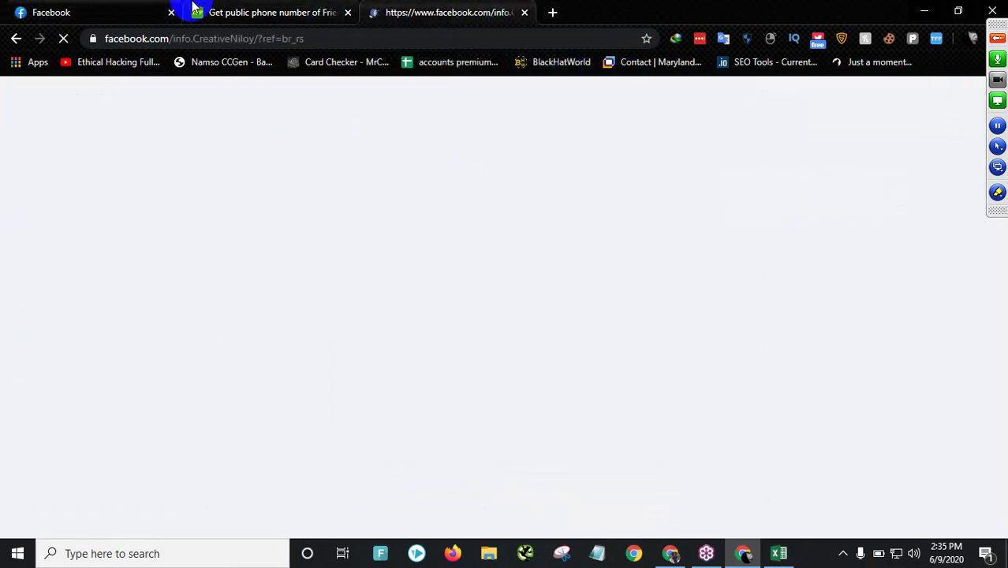
- Dismiss the Toolkit For FB 'User is not signed into Facebook' notice with OK
{"action": "left_click", "coordinate": [323, 11]}
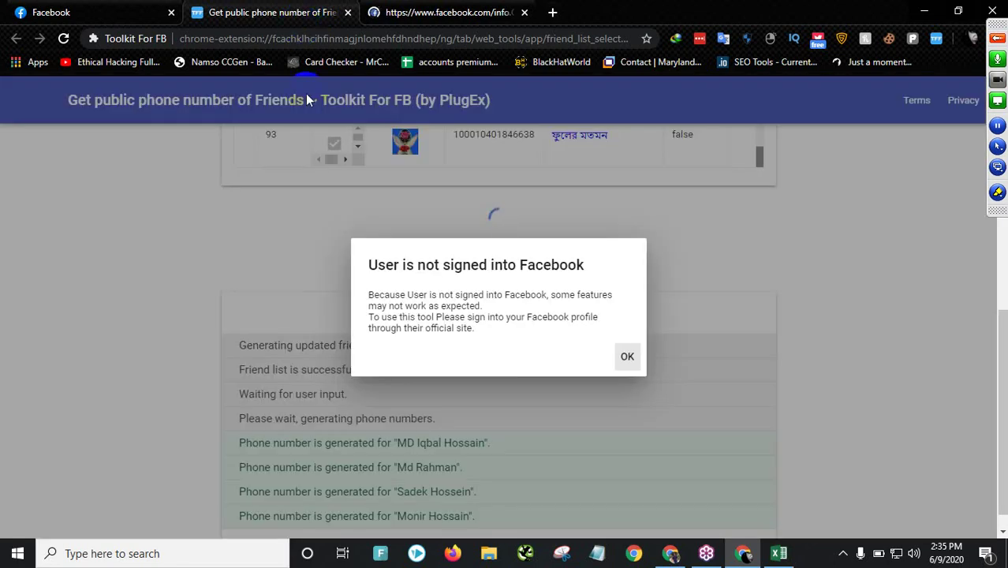
{"action": "left_click", "coordinate": [626, 356]}
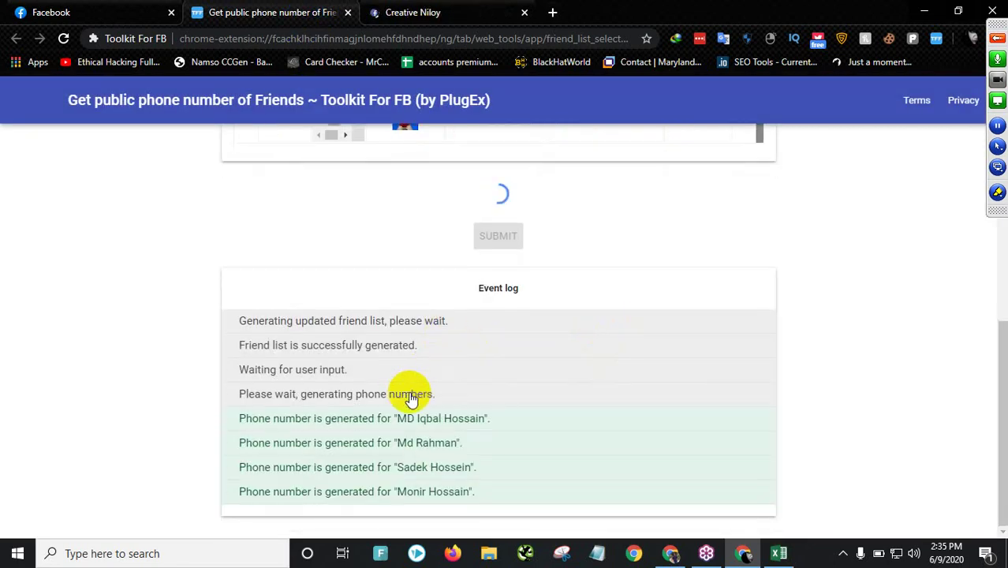
{"action": "left_click", "coordinate": [422, 15]}
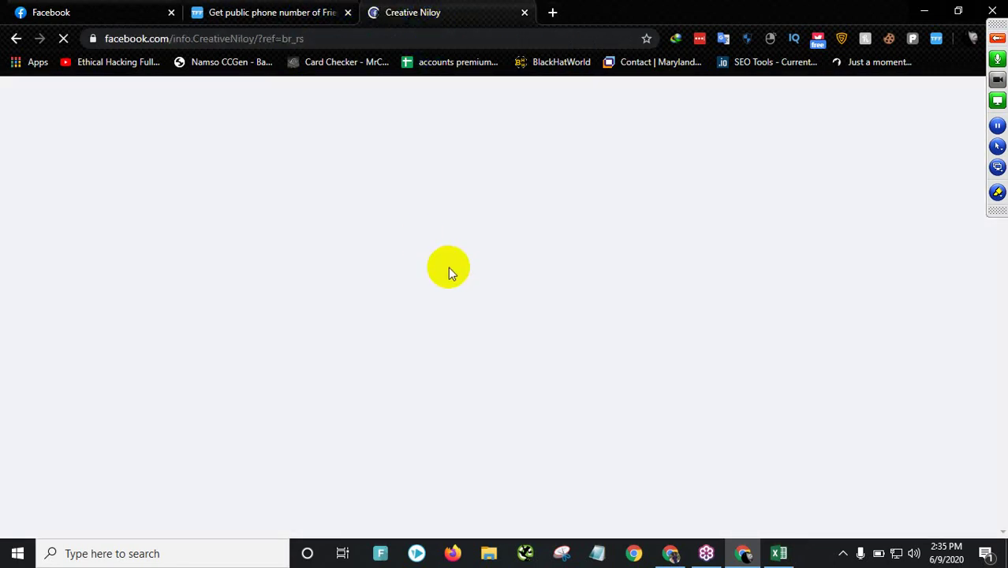
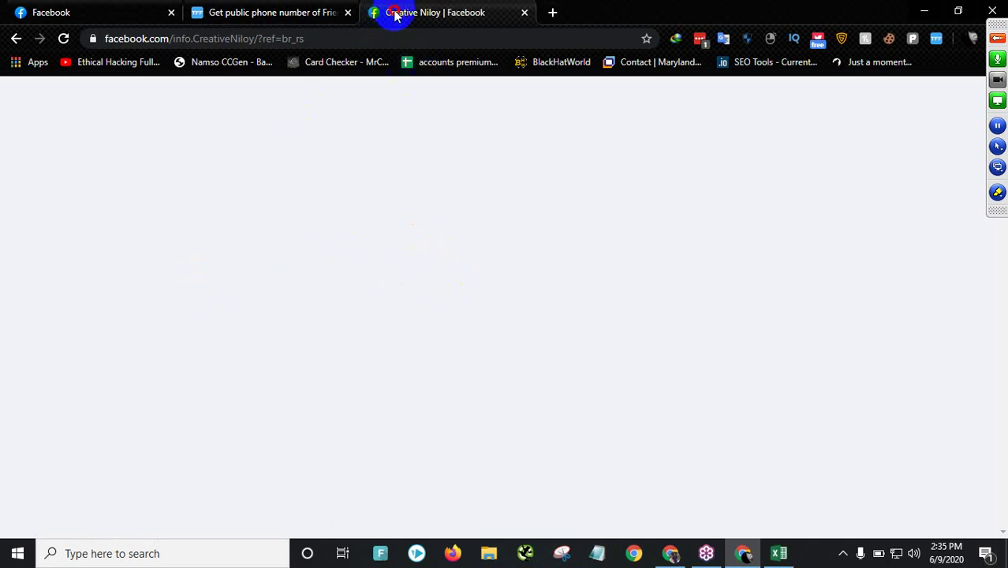
- On the training school's tab, get past the new-design welcome screens and dismiss the classic Facebook tip
{"action": "left_click", "coordinate": [511, 436]}
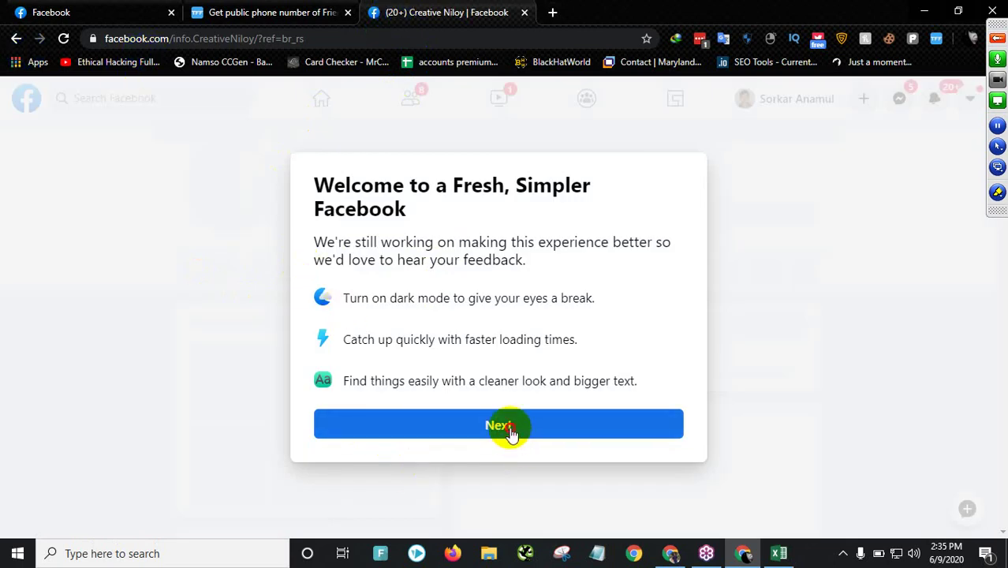
{"action": "left_click", "coordinate": [501, 429]}
{"action": "left_click", "coordinate": [495, 435]}
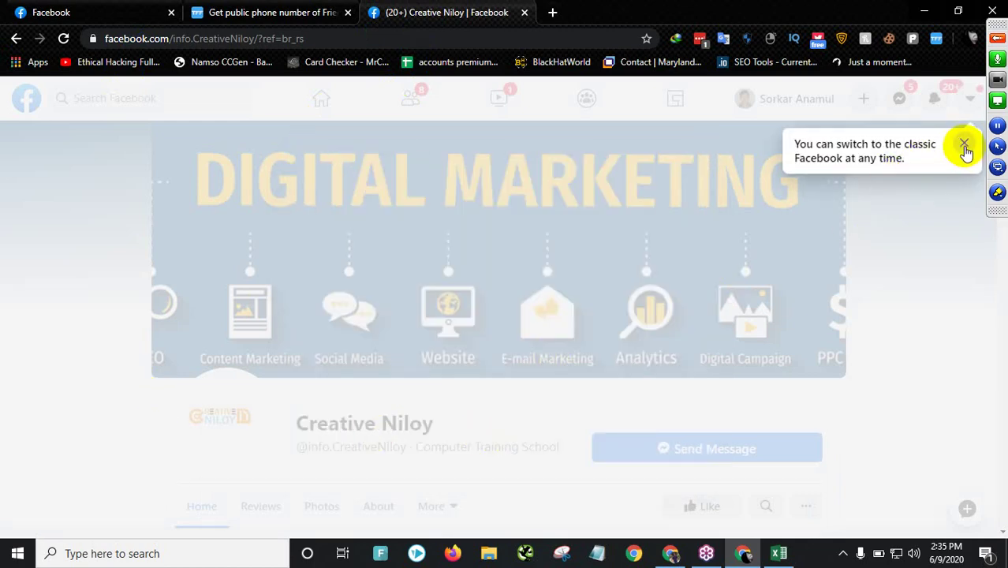
{"action": "left_click", "coordinate": [965, 146]}
- Like the Creative Niloy page and choose Switch to Classic Facebook from the account menu
{"action": "scroll", "coordinate": [235, 474], "scroll_direction": "down", "scroll_amount": 1}
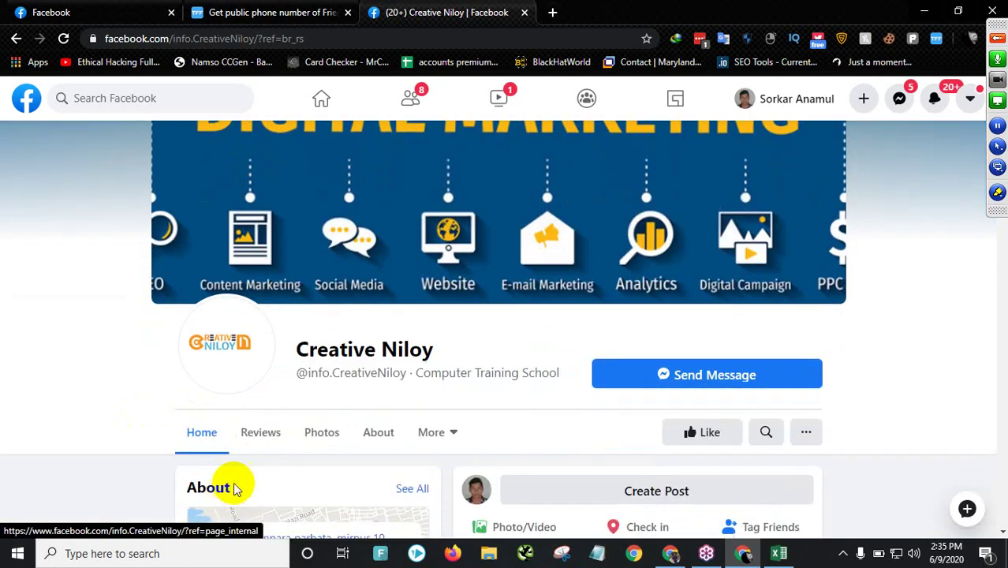
{"action": "left_click", "coordinate": [713, 437]}
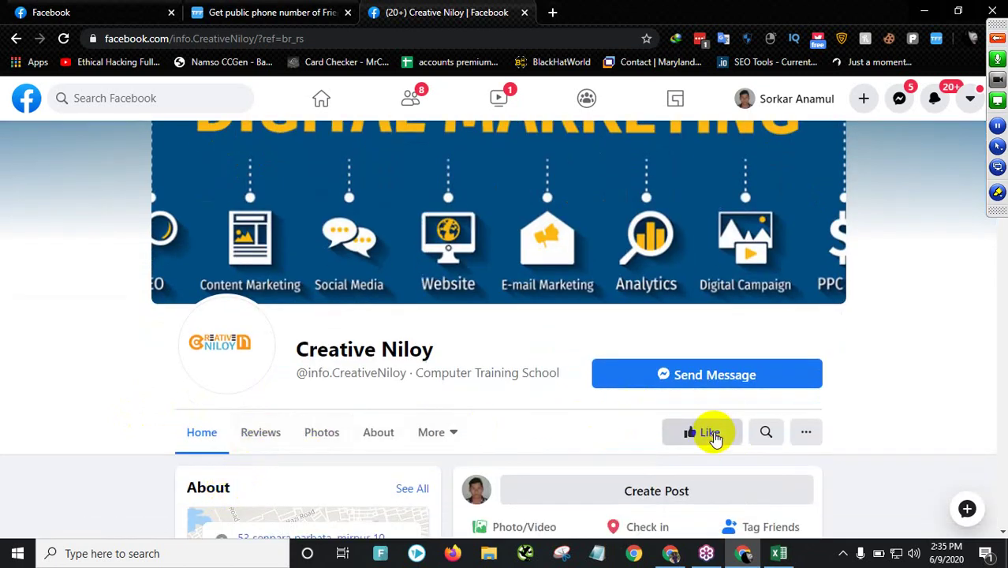
{"action": "left_click", "coordinate": [969, 101]}
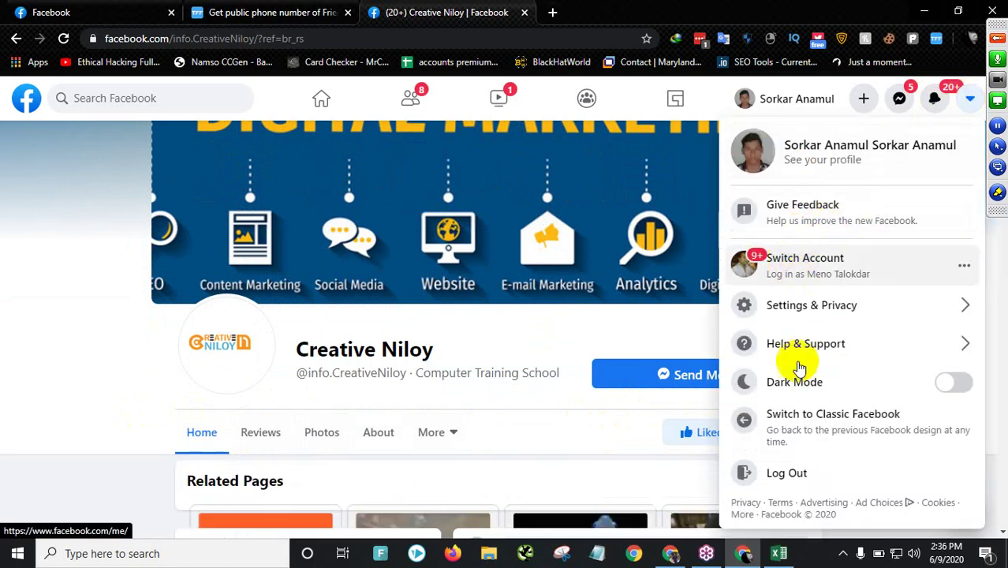
{"action": "left_click", "coordinate": [791, 438]}
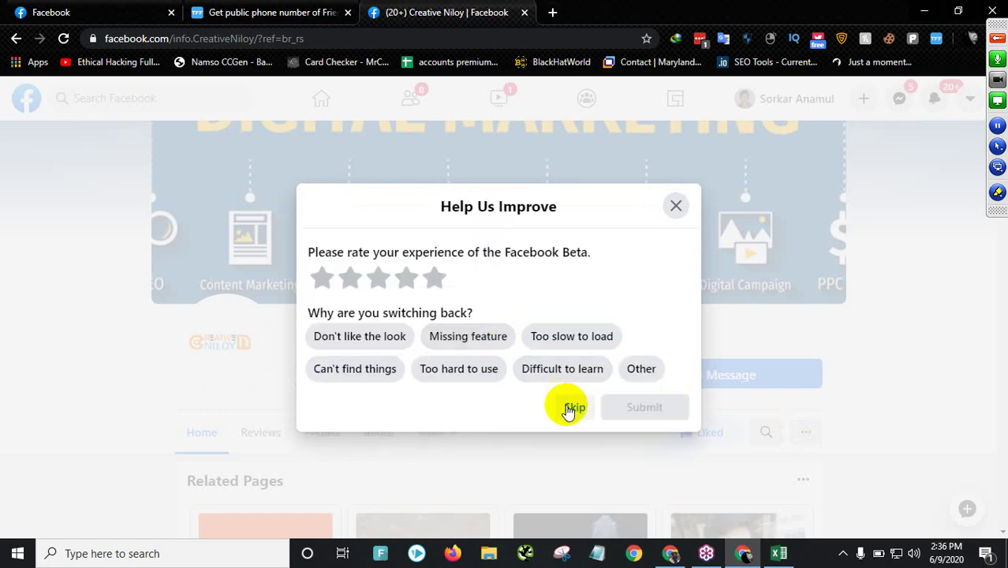
- Skip the leaving-beta feedback survey and close the extra Facebook and old phone number tool tabs
{"action": "left_click", "coordinate": [569, 407]}
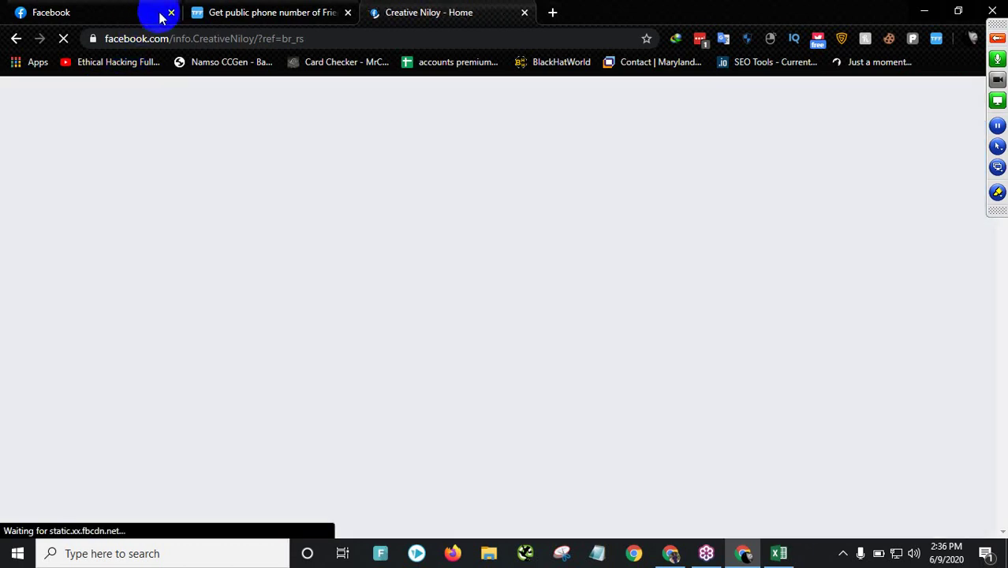
{"action": "left_click", "coordinate": [237, 13]}
{"action": "left_click", "coordinate": [172, 13]}
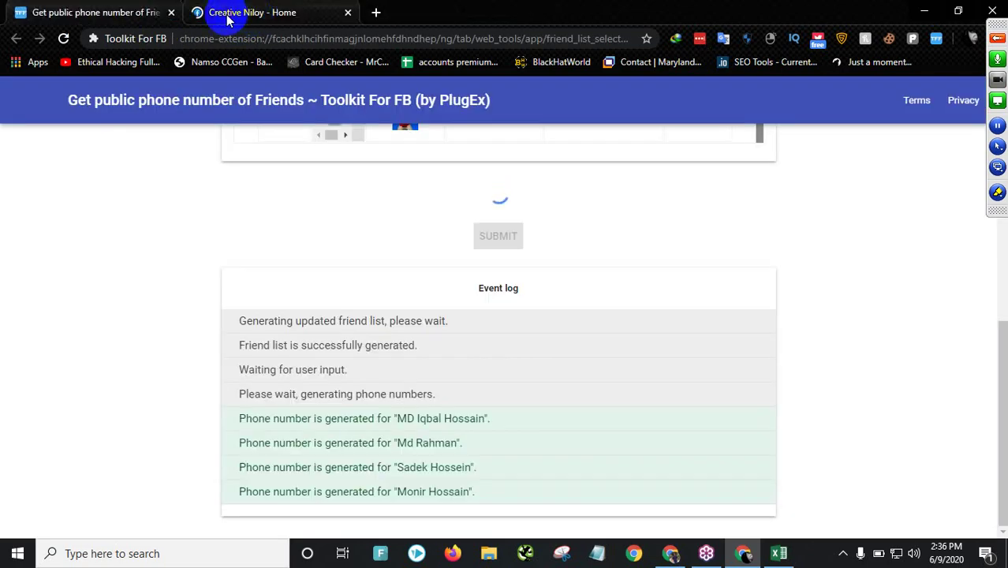
{"action": "left_click", "coordinate": [172, 13]}
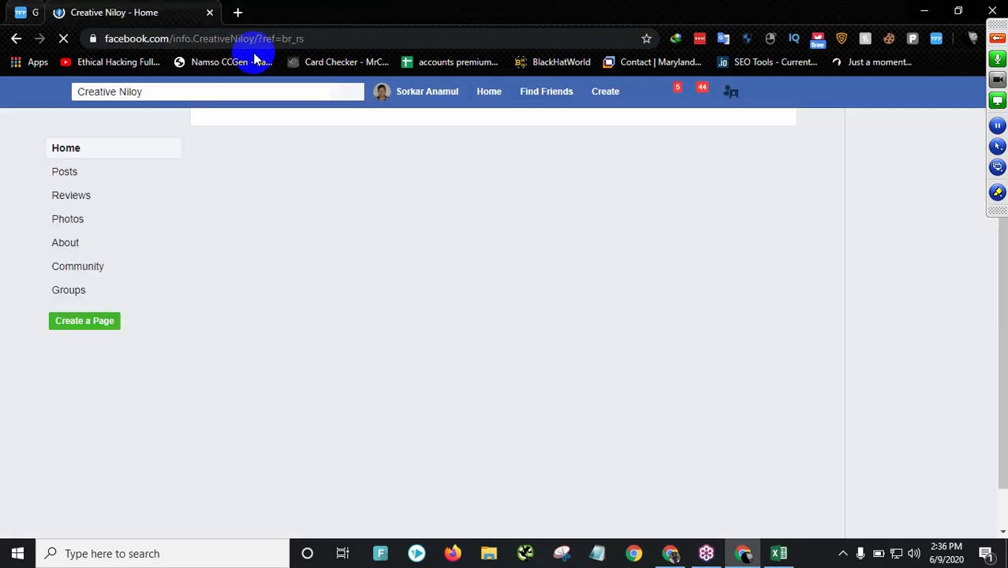
- Search Toolkit For FB tools for 'publ', start Get public phone number of friends, and dismiss the not-signed-in warning
{"action": "left_click", "coordinate": [928, 43]}
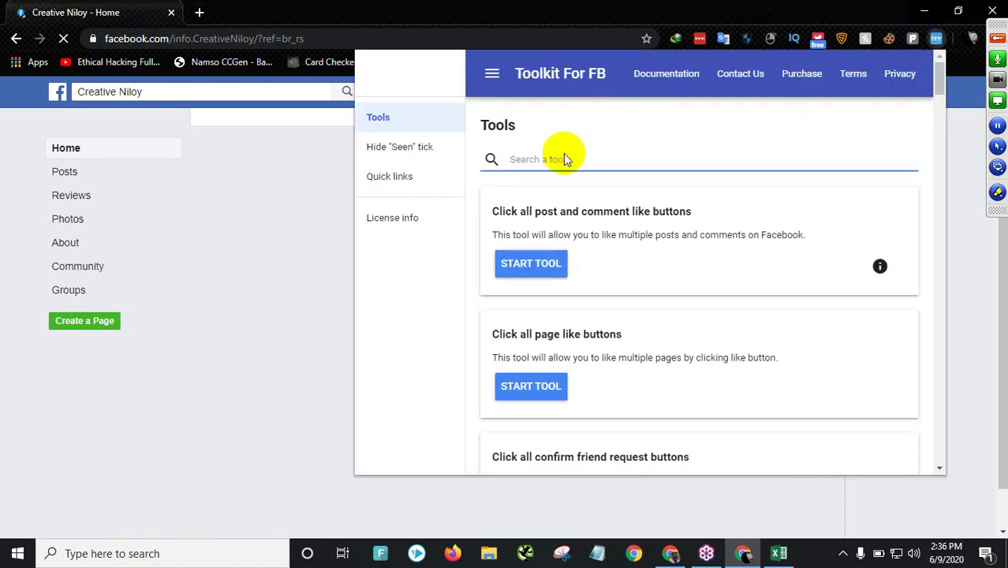
{"action": "type", "text": "pub"}
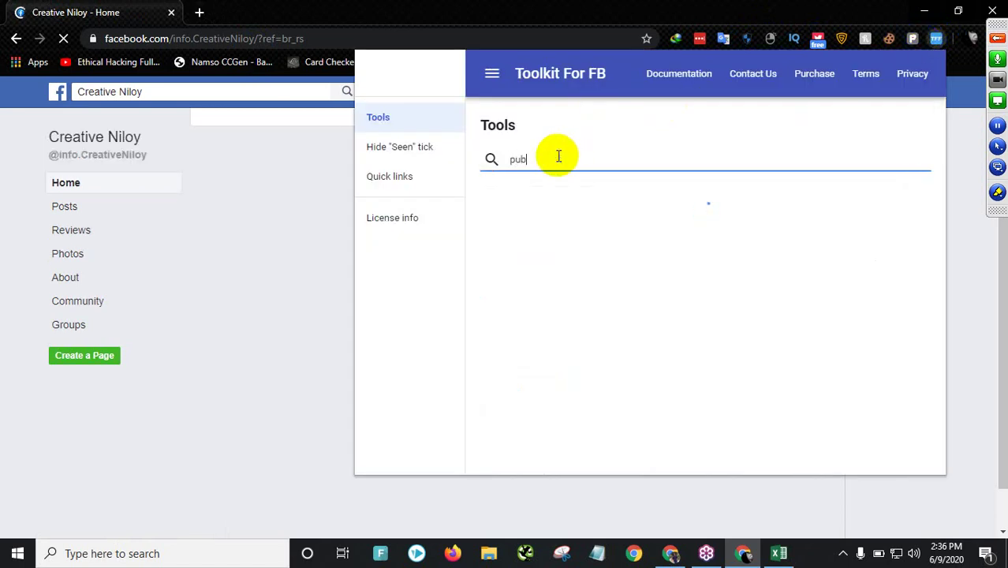
{"action": "type", "text": "li"}
{"action": "key", "text": "BackSpace"}
{"action": "key", "text": "BackSpace"}
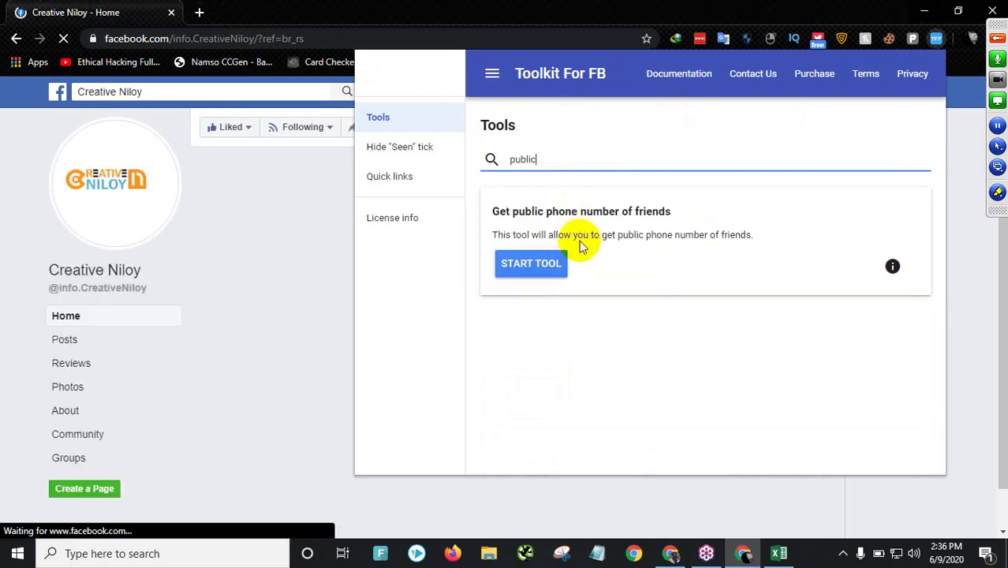
{"action": "left_click", "coordinate": [561, 265]}
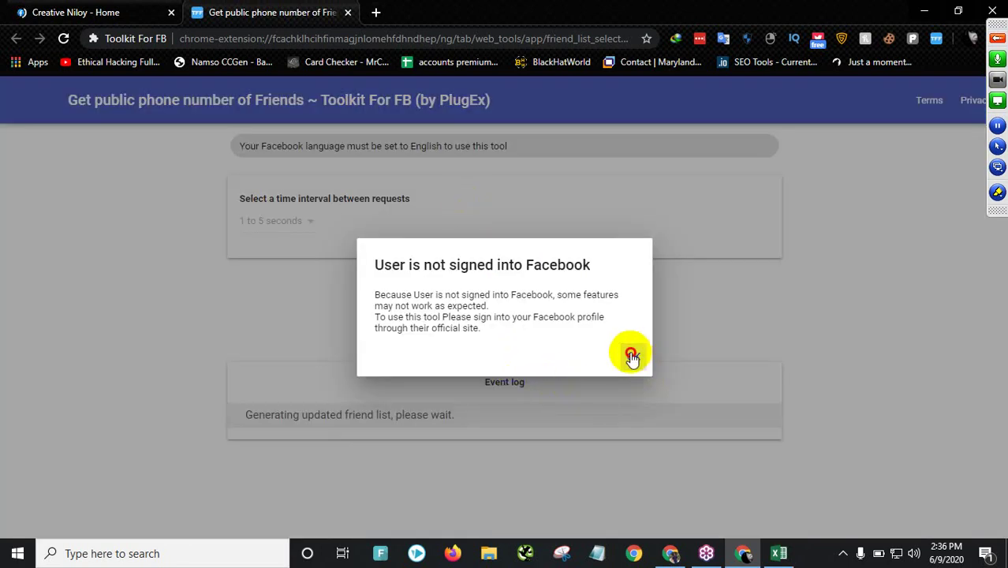
{"action": "left_click", "coordinate": [632, 358]}
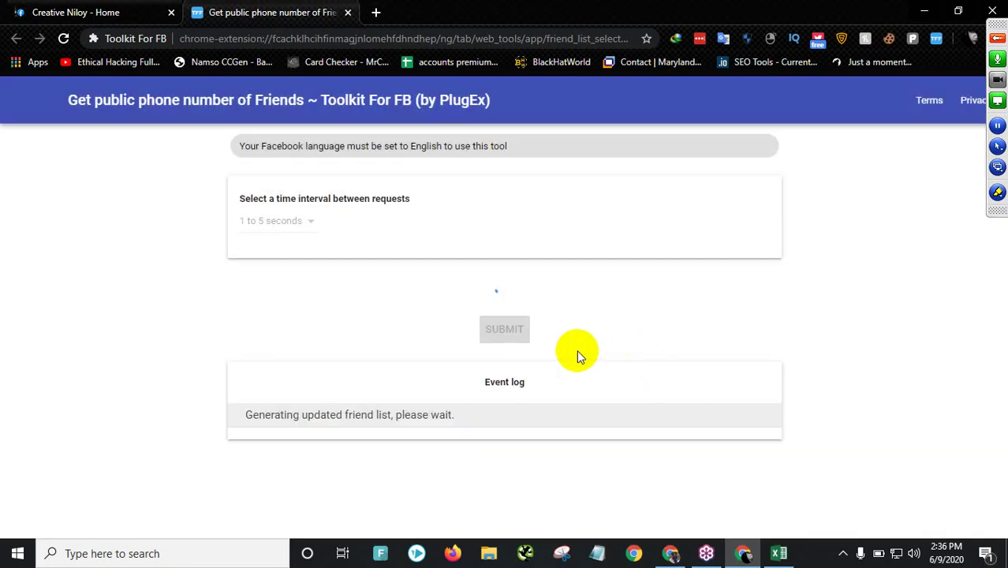
- Check the Facebook tab, then close the phone number tool tab after it finds no friends
{"action": "left_click", "coordinate": [109, 19]}
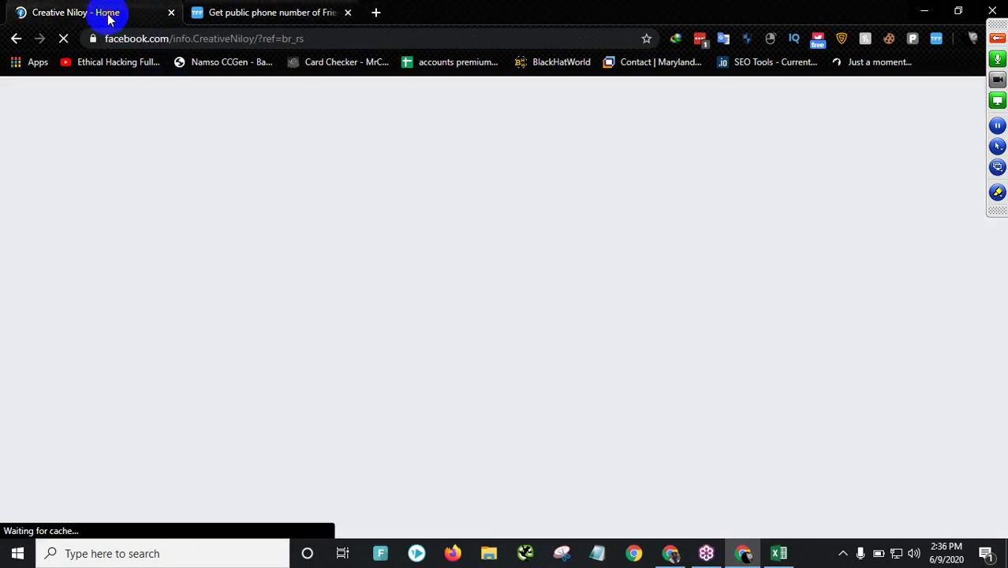
{"action": "left_click", "coordinate": [298, 8]}
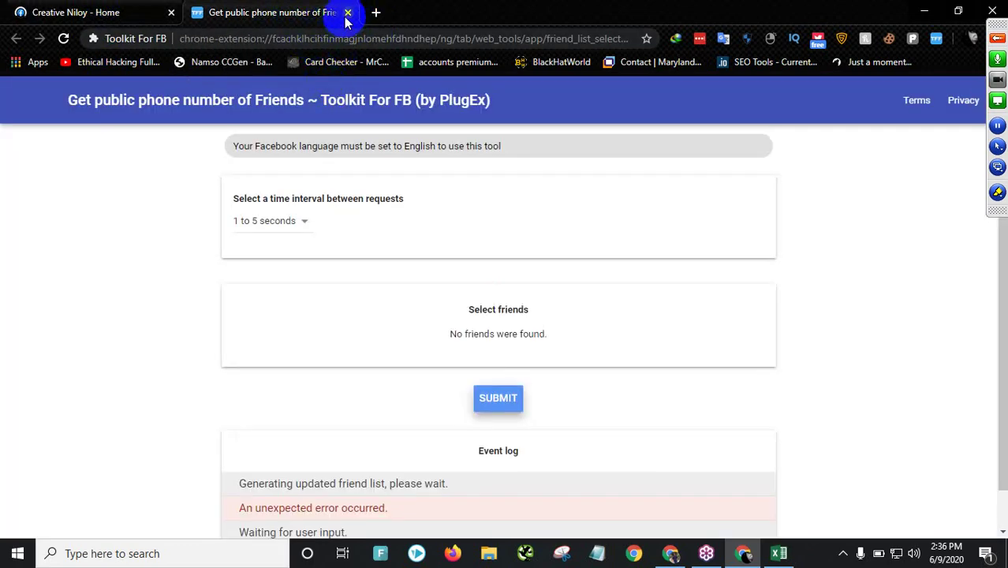
{"action": "left_click", "coordinate": [348, 12]}
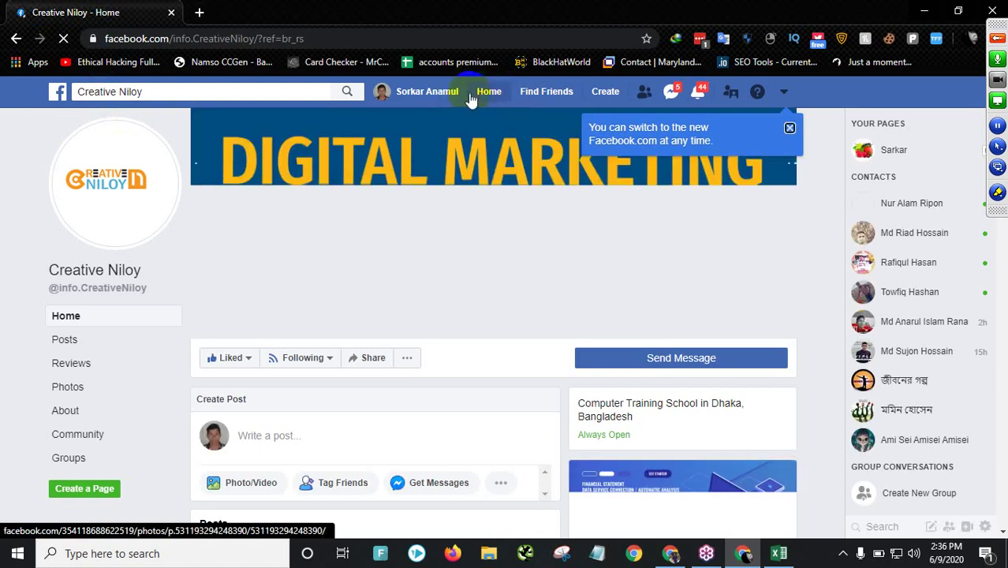
- From the News Feed, search Toolkit For FB for 'pub' and relaunch Get public phone number of friends
{"action": "left_click", "coordinate": [487, 92]}
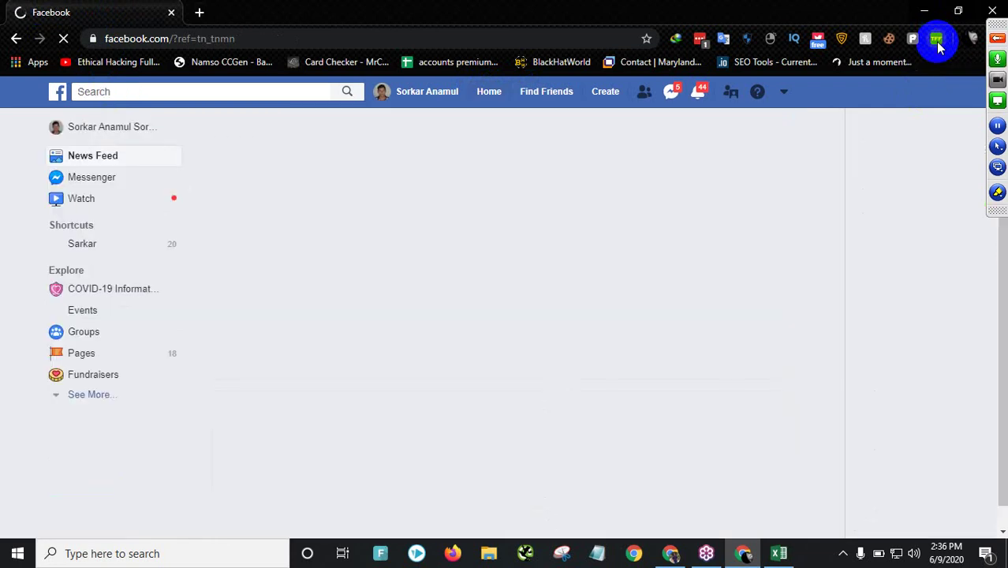
{"action": "left_click", "coordinate": [936, 41]}
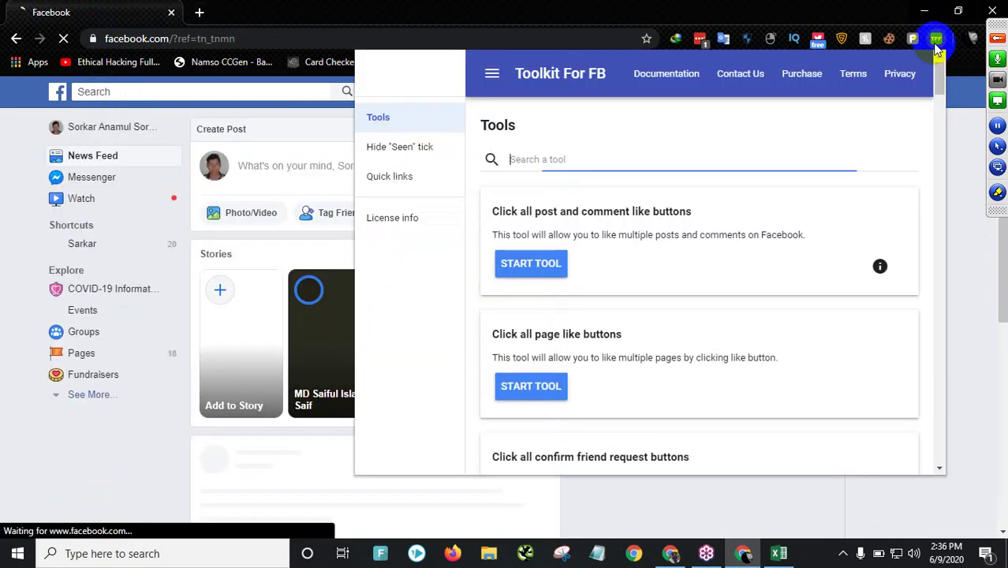
{"action": "type", "text": "pub"}
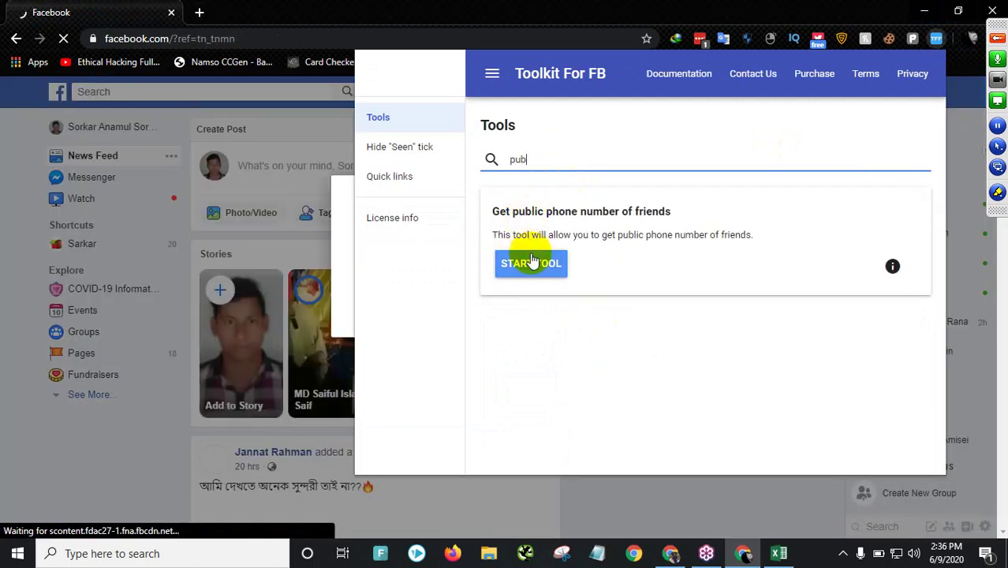
{"action": "left_click", "coordinate": [532, 263]}
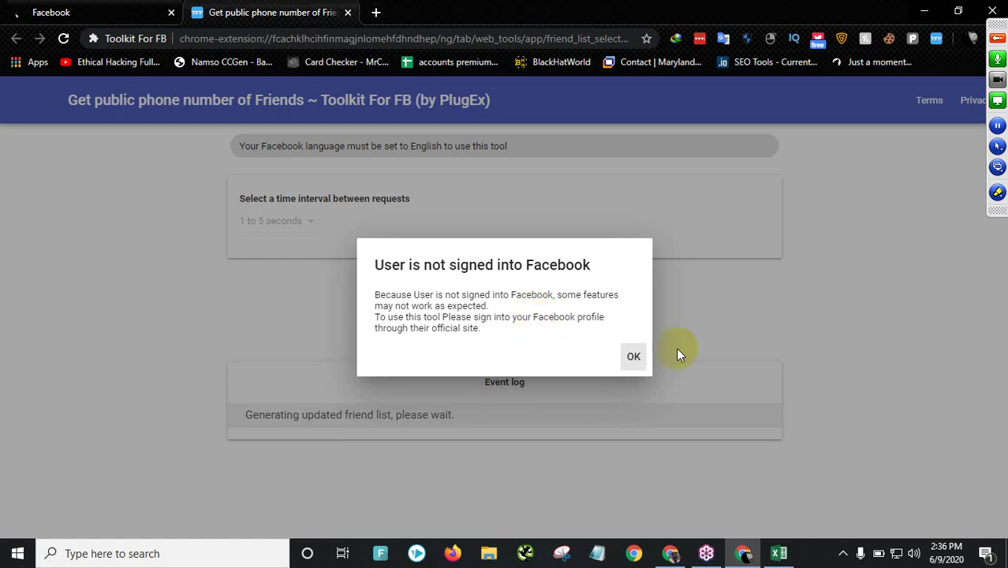
- Dismiss the not-signed-in warning, reload the tool page, and close its tab
{"action": "left_click", "coordinate": [634, 356]}
{"action": "left_click", "coordinate": [63, 40]}
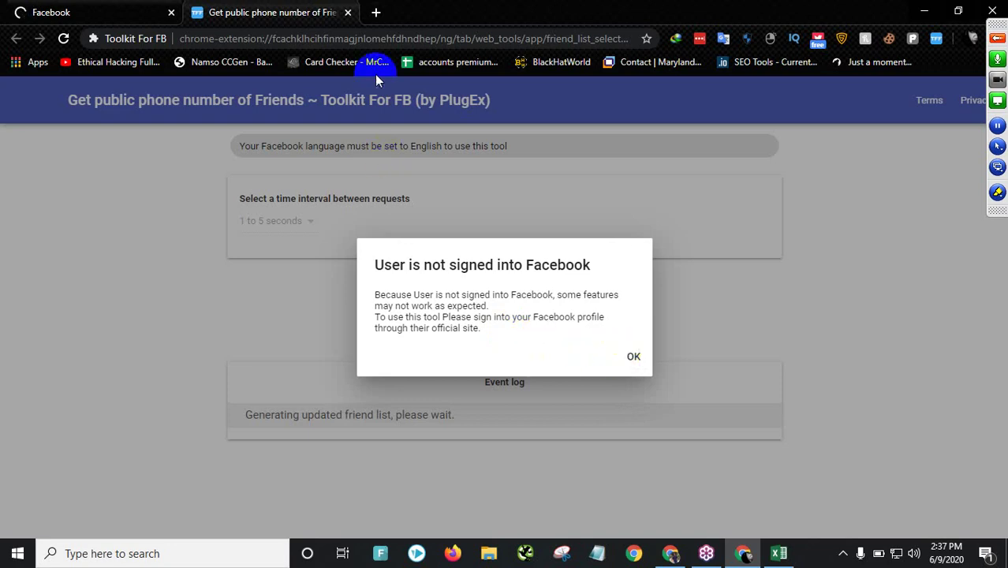
{"action": "left_click", "coordinate": [348, 12]}
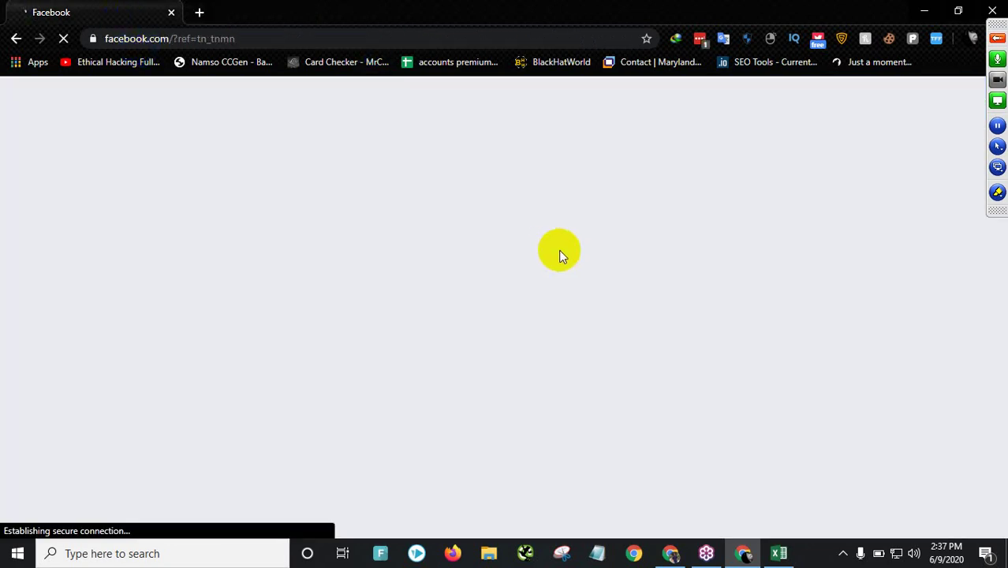
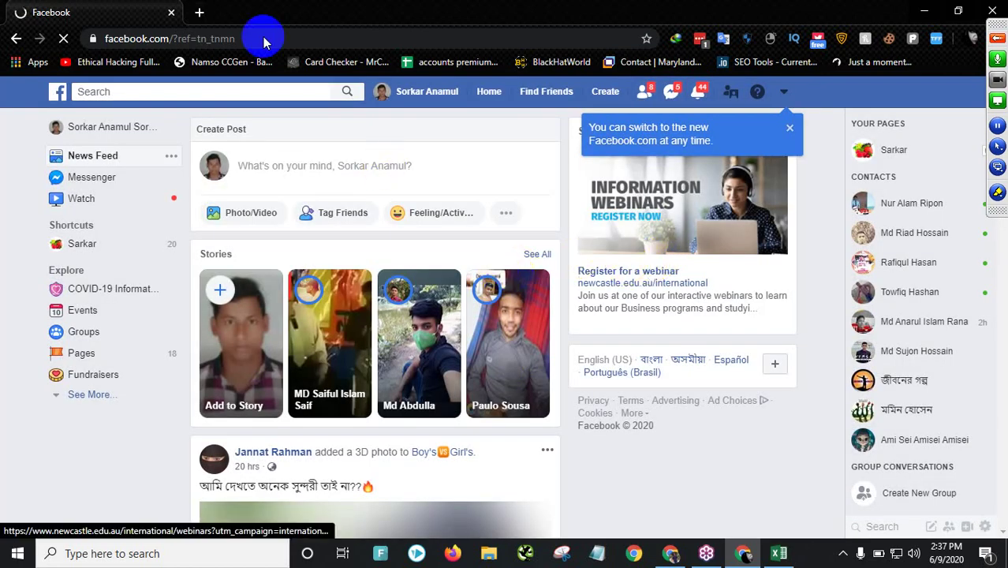
- Open a new browser tab alongside the Facebook tab
{"action": "left_click", "coordinate": [200, 13]}
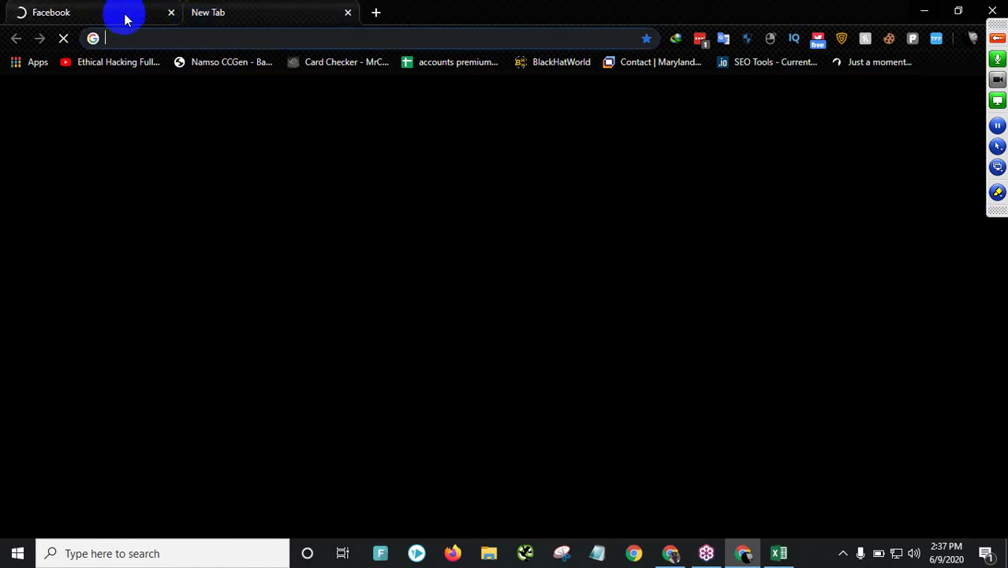
{"action": "left_click", "coordinate": [124, 14]}
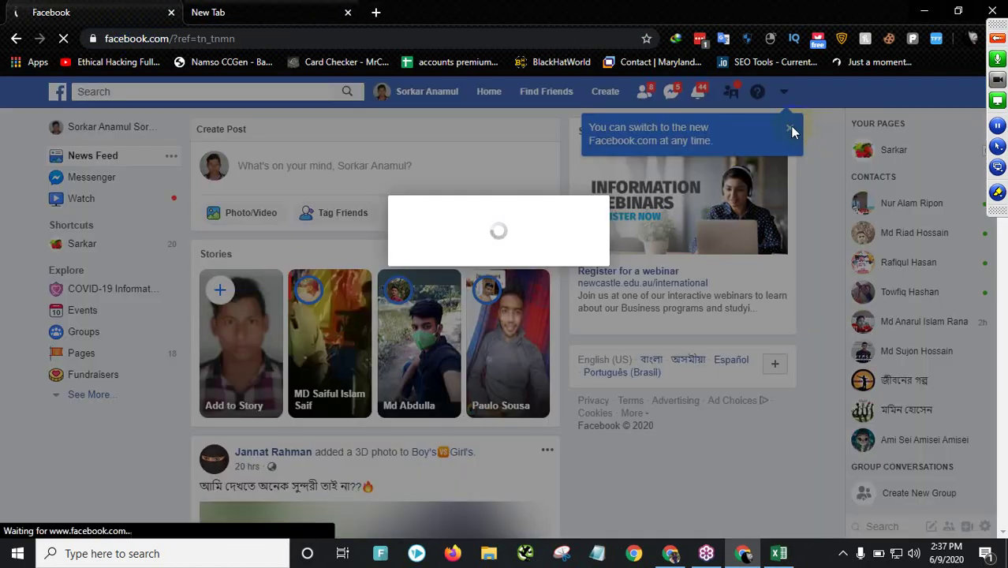
{"action": "left_click", "coordinate": [319, 14]}
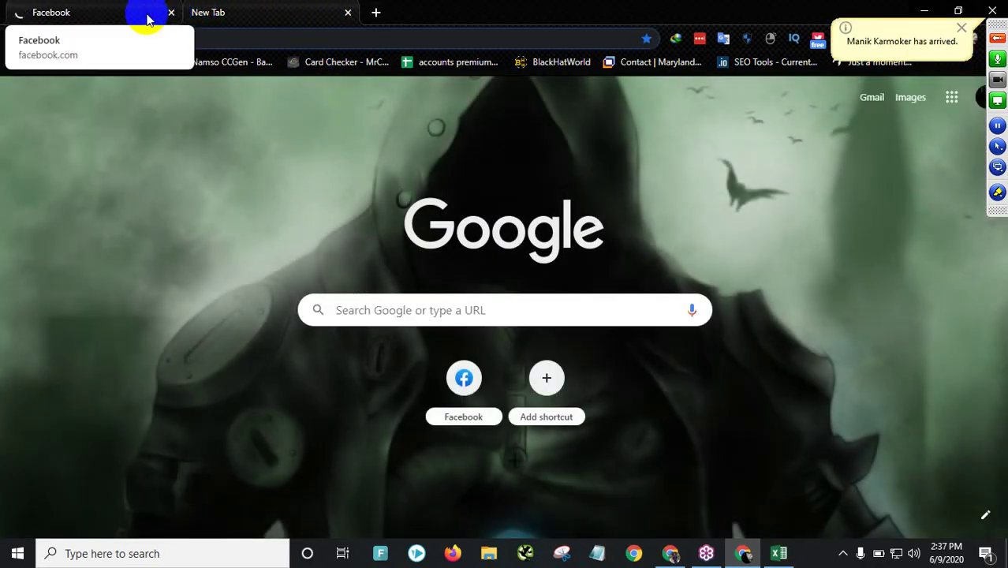
{"action": "left_click", "coordinate": [144, 15]}
{"action": "left_click", "coordinate": [288, 26]}
- Search Google for 'ads manager', fixing the 'ads maan' typo
{"action": "left_click", "coordinate": [284, 40]}
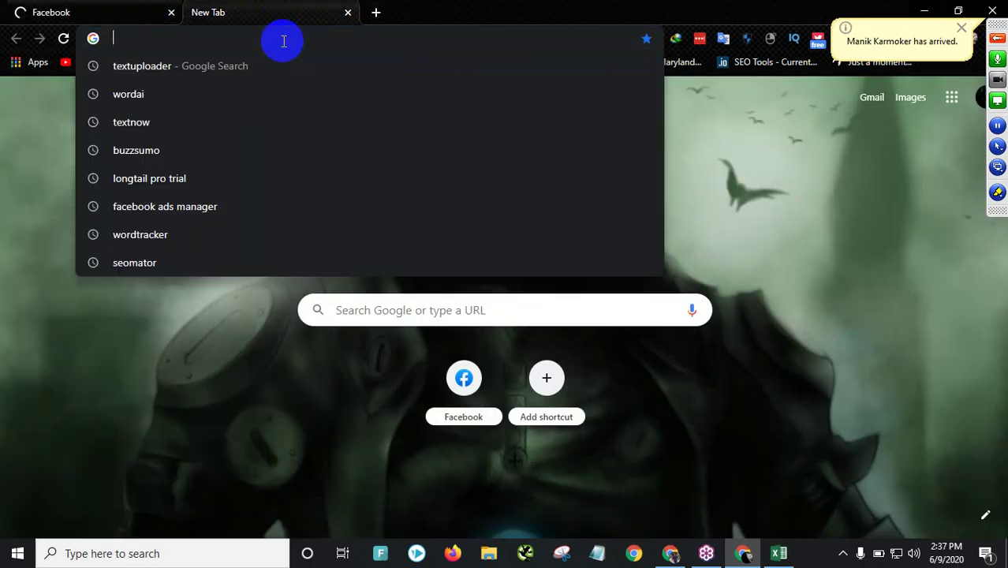
{"action": "type", "text": "ads maan"}
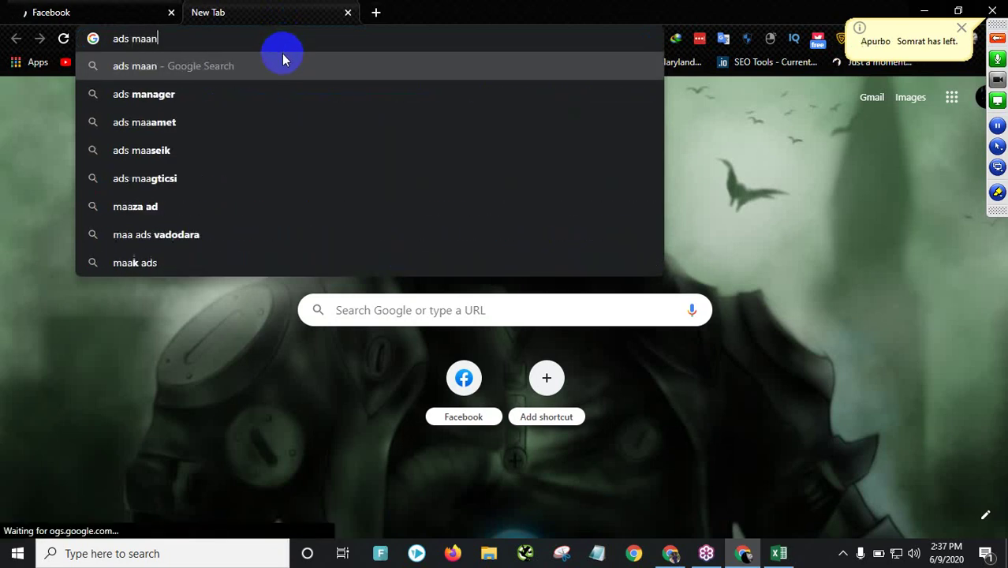
{"action": "key", "text": "BackSpace"}
{"action": "key", "text": "BackSpace"}
{"action": "type", "text": "nag"}
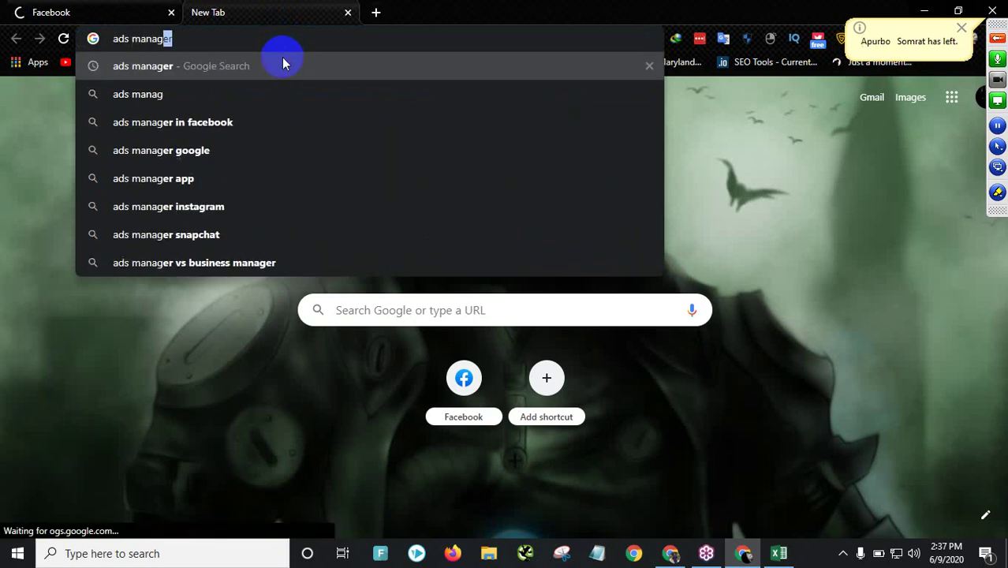
{"action": "key", "text": "Return"}
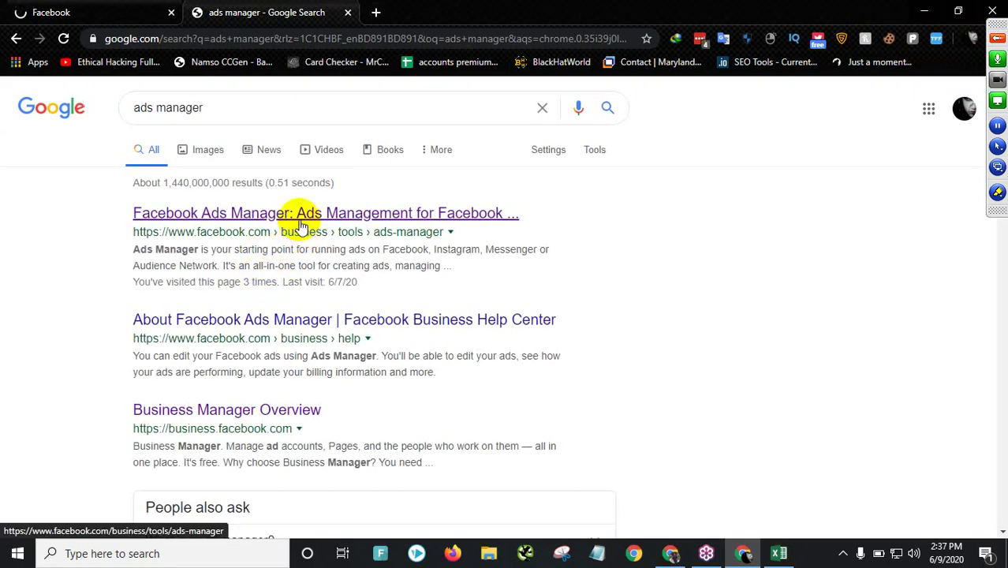
- Open the Facebook Ads Manager result and continue from its welcome page to the Ad Accounts list
{"action": "left_click", "coordinate": [300, 225]}
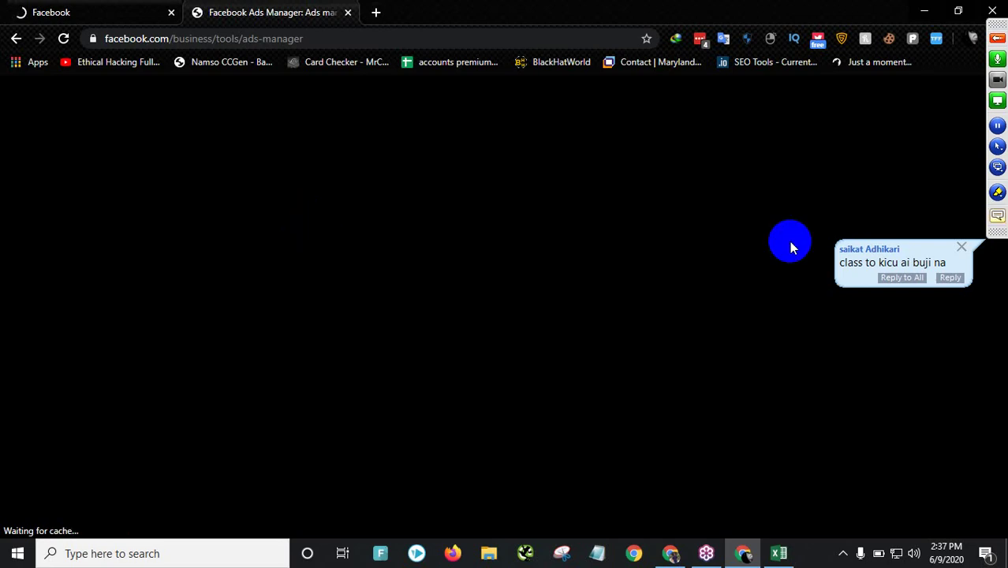
{"action": "left_click", "coordinate": [996, 39]}
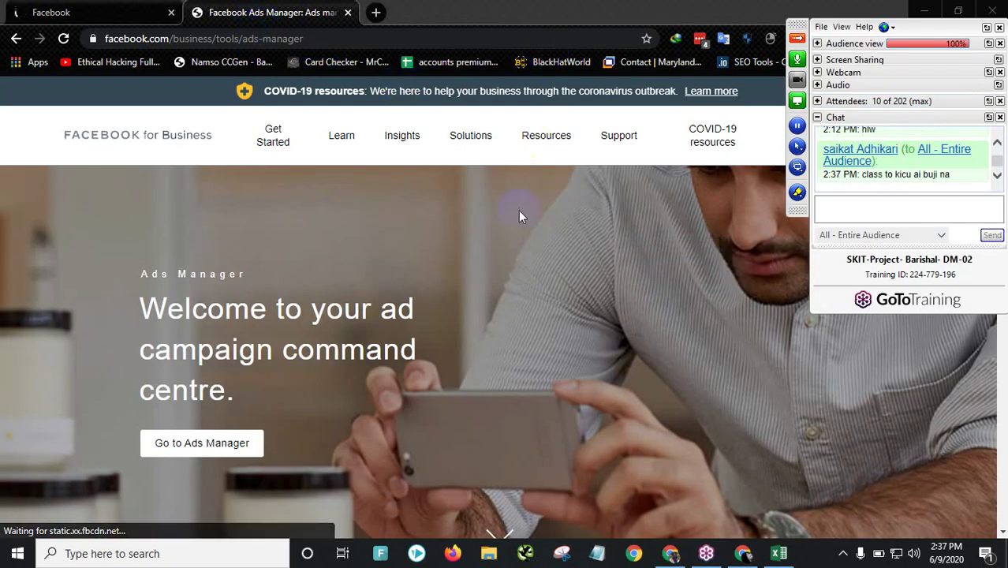
{"action": "left_click", "coordinate": [901, 201]}
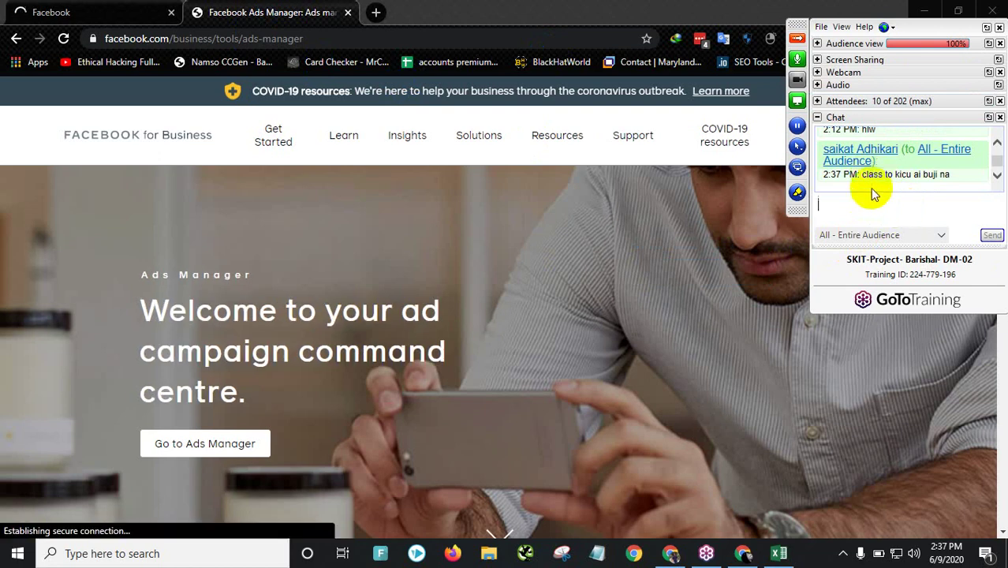
{"action": "left_click", "coordinate": [118, 20]}
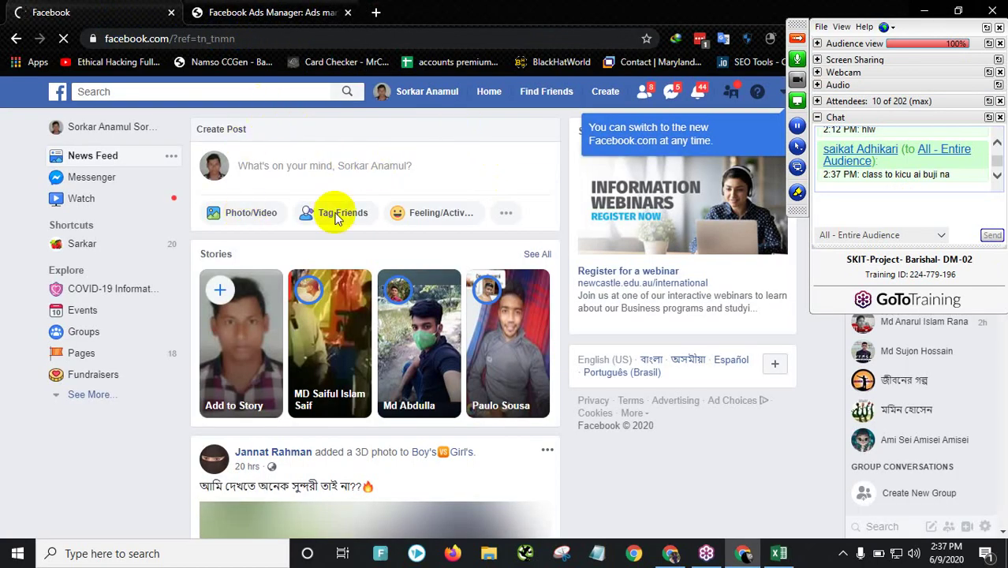
{"action": "left_click", "coordinate": [267, 16]}
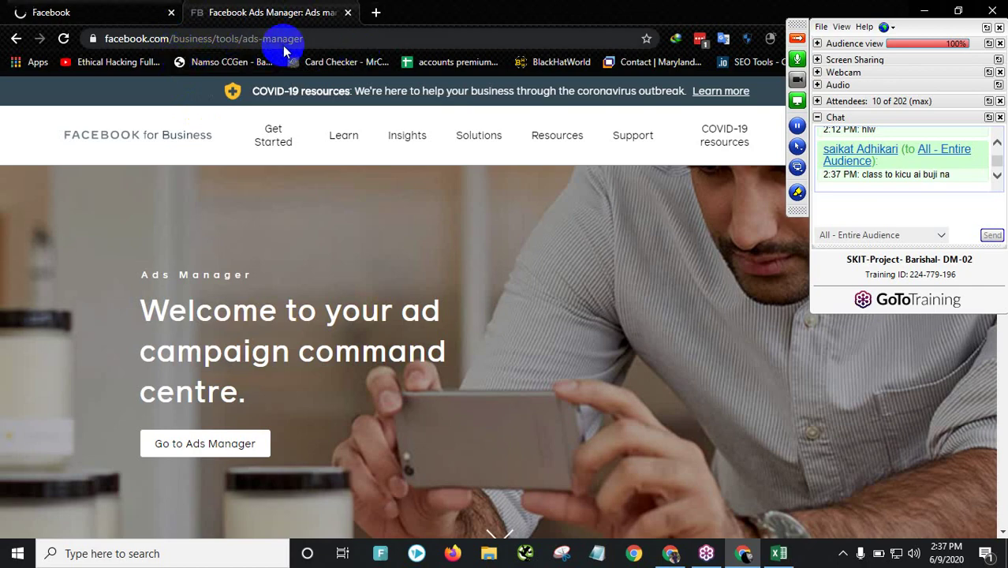
{"action": "left_click", "coordinate": [797, 37]}
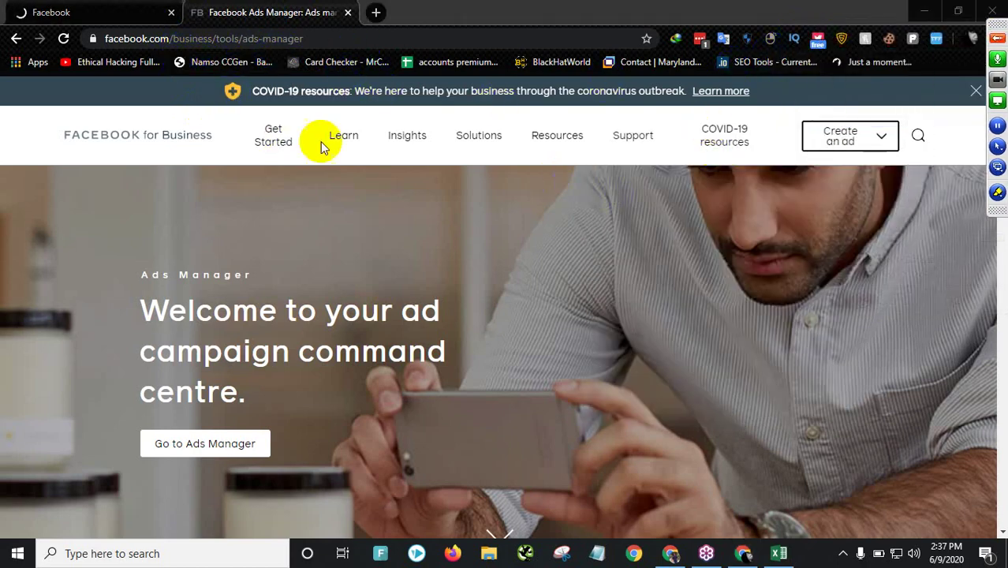
{"action": "left_click", "coordinate": [206, 444]}
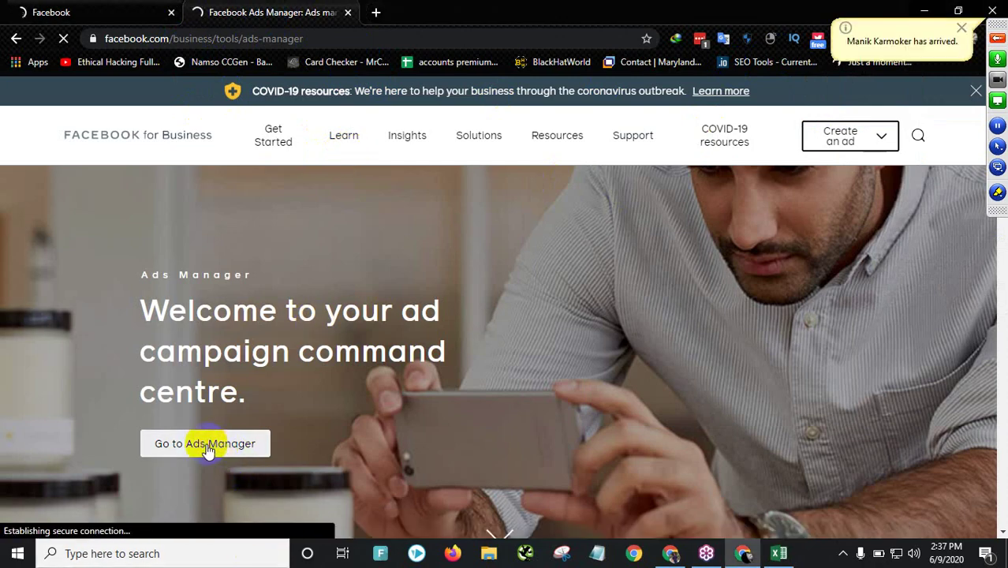
{"action": "left_click", "coordinate": [97, 13]}
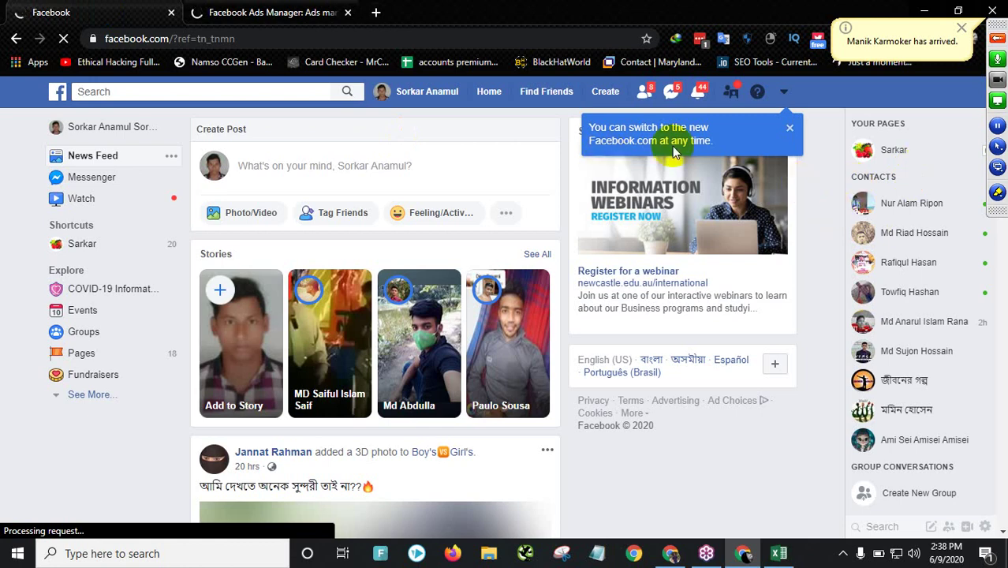
{"action": "left_click", "coordinate": [299, 12]}
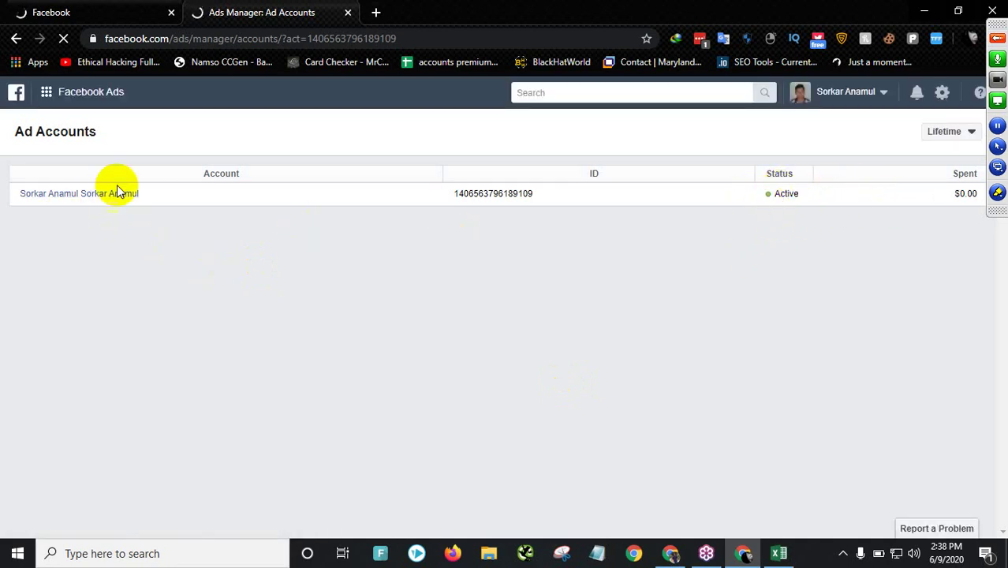
- Launch Ads Manager from the Facebook Ads shortcuts to load the empty Campaigns tab
{"action": "left_click", "coordinate": [80, 102]}
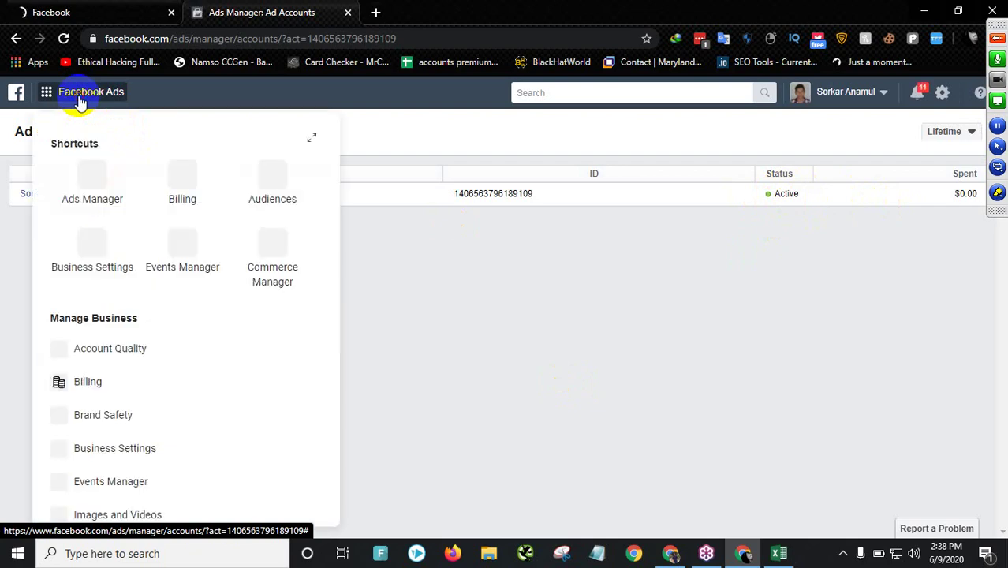
{"action": "left_click", "coordinate": [93, 194]}
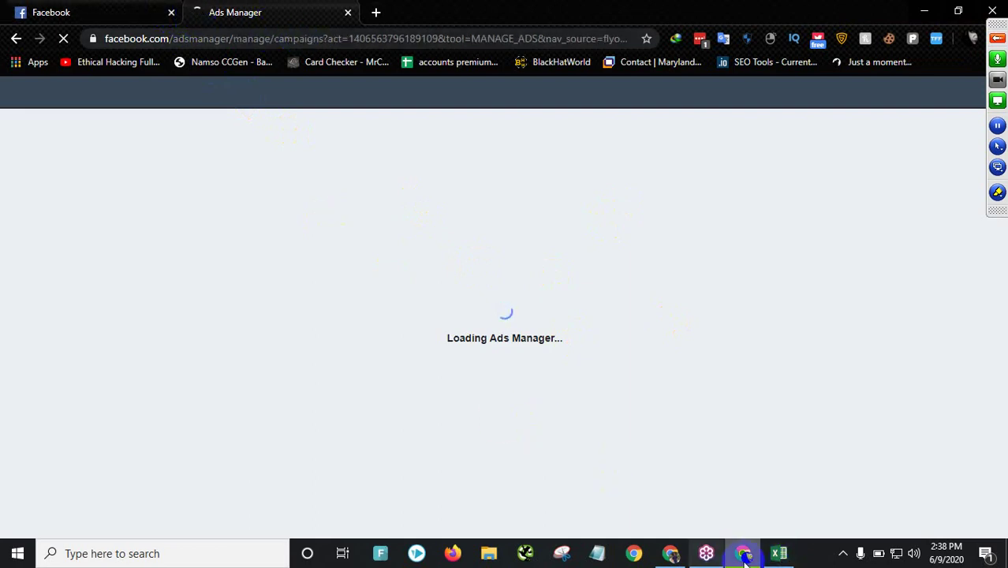
{"action": "left_click", "coordinate": [778, 554]}
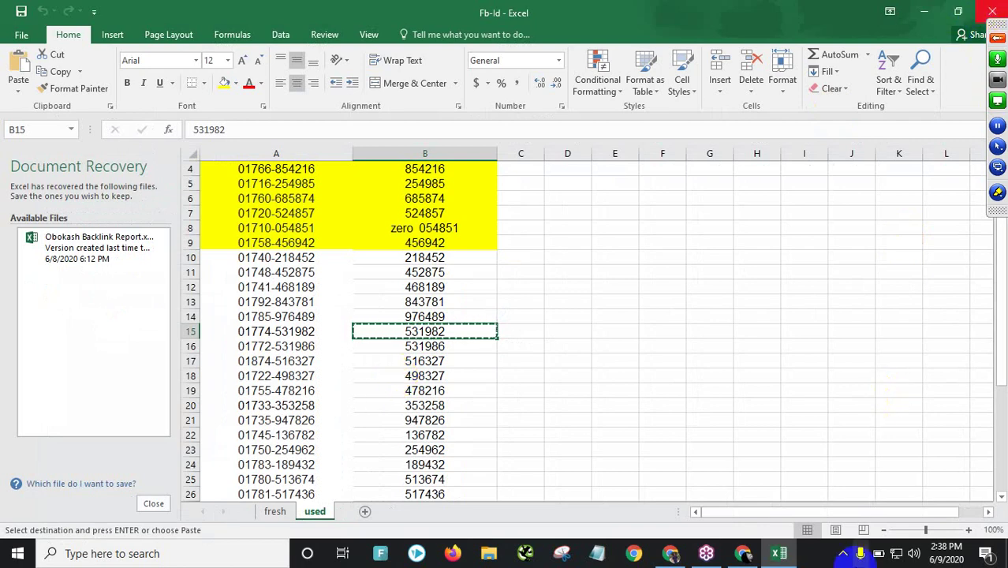
{"action": "left_click", "coordinate": [742, 553]}
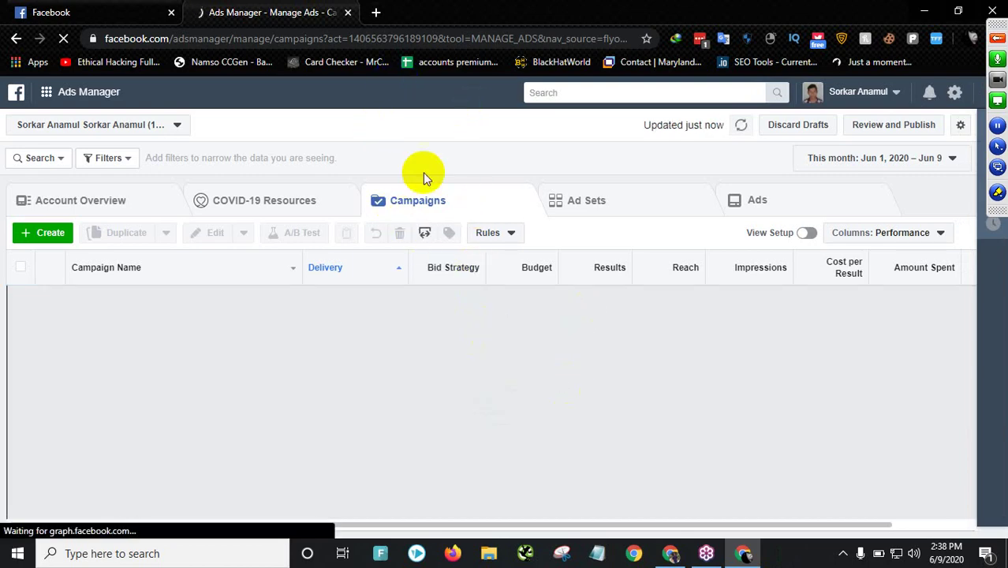
- In a new tab, search Google for 'facebook ads', dropping the extra word 'manager'
{"action": "left_click", "coordinate": [377, 12]}
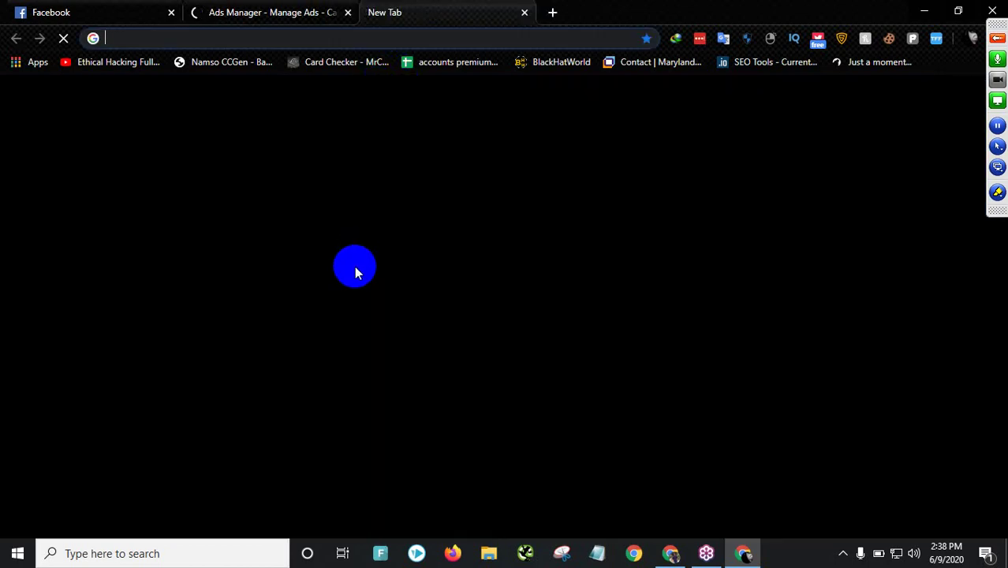
{"action": "type", "text": "facebok"}
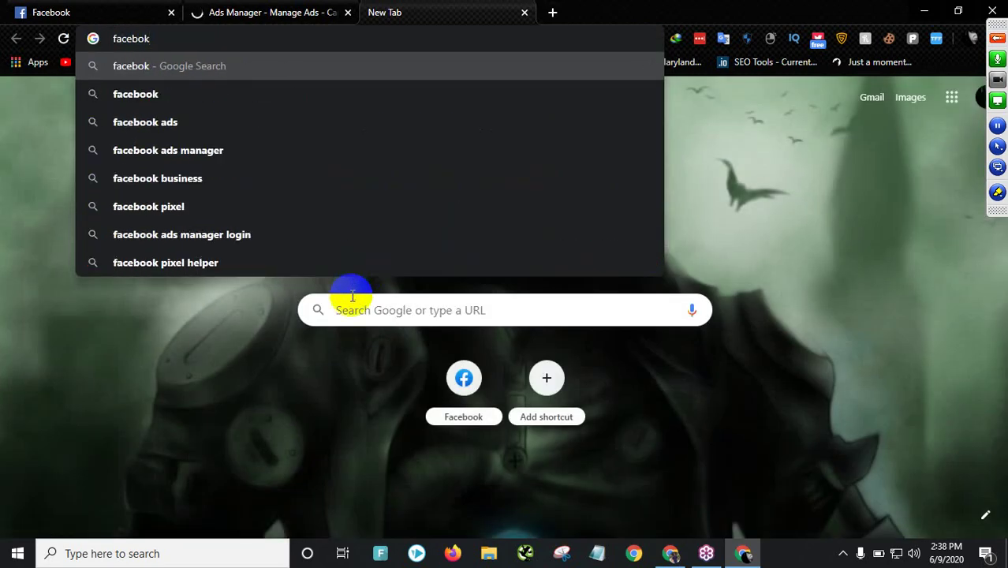
{"action": "key", "text": "BackSpace"}
{"action": "type", "text": "ok a"}
{"action": "key", "text": "Return"}
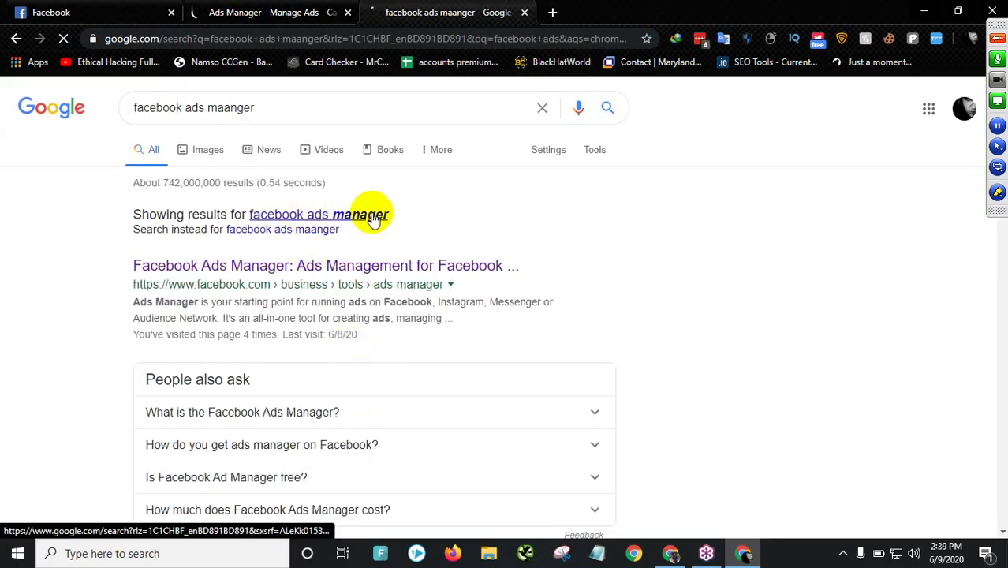
{"action": "left_click", "coordinate": [374, 220]}
{"action": "left_click_drag", "start_coordinate": [206, 107], "coordinate": [296, 110]}
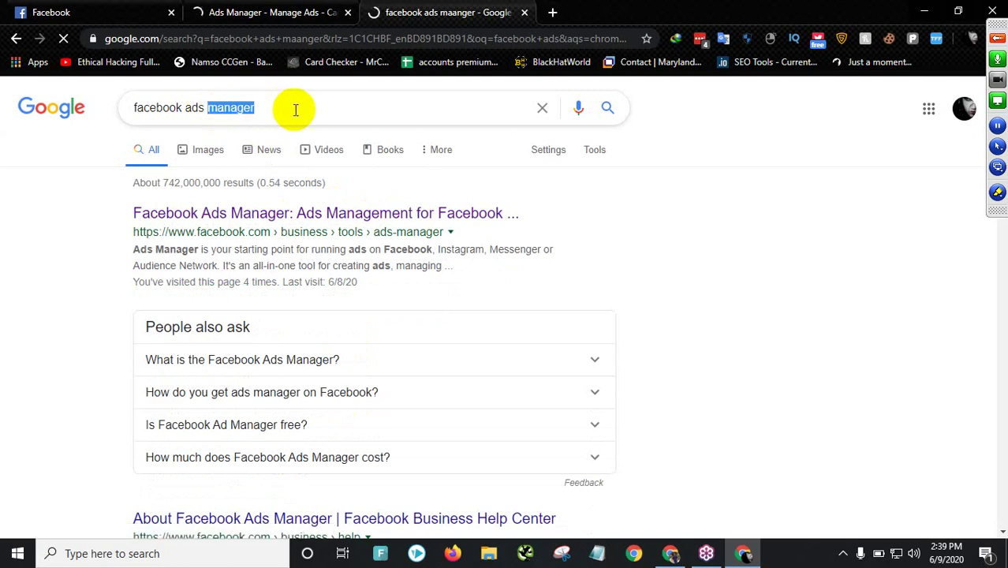
{"action": "key", "text": "BackSpace"}
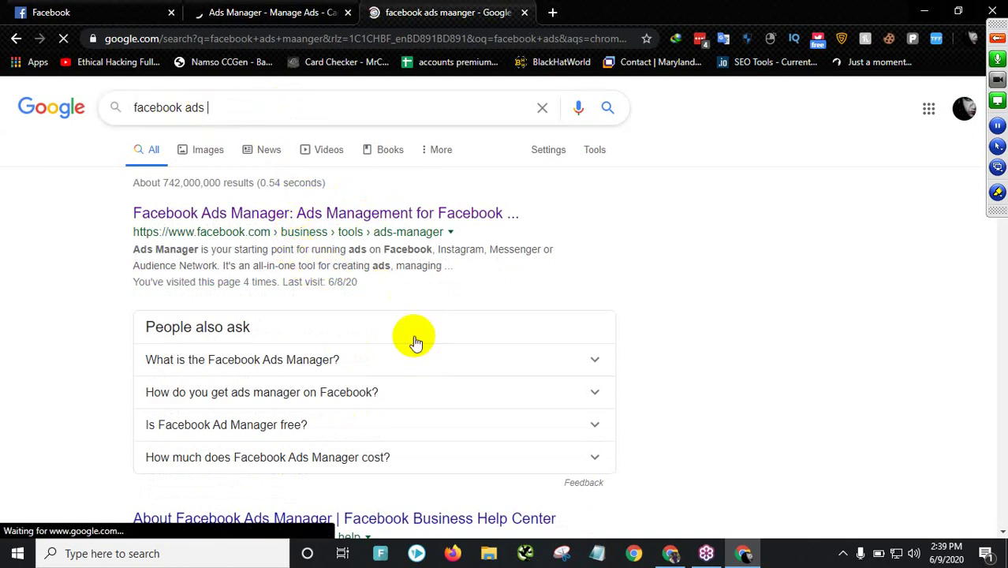
{"action": "key", "text": "Return"}
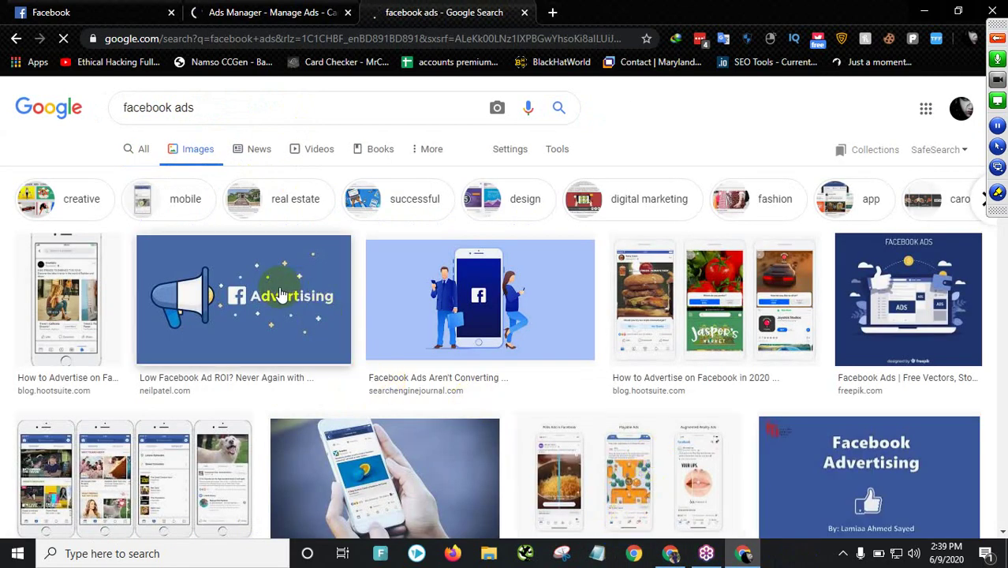
- Preview the medium.com example of sponsored Facebook ad posts in the image results
{"action": "scroll", "coordinate": [701, 394], "scroll_direction": "down", "scroll_amount": 2}
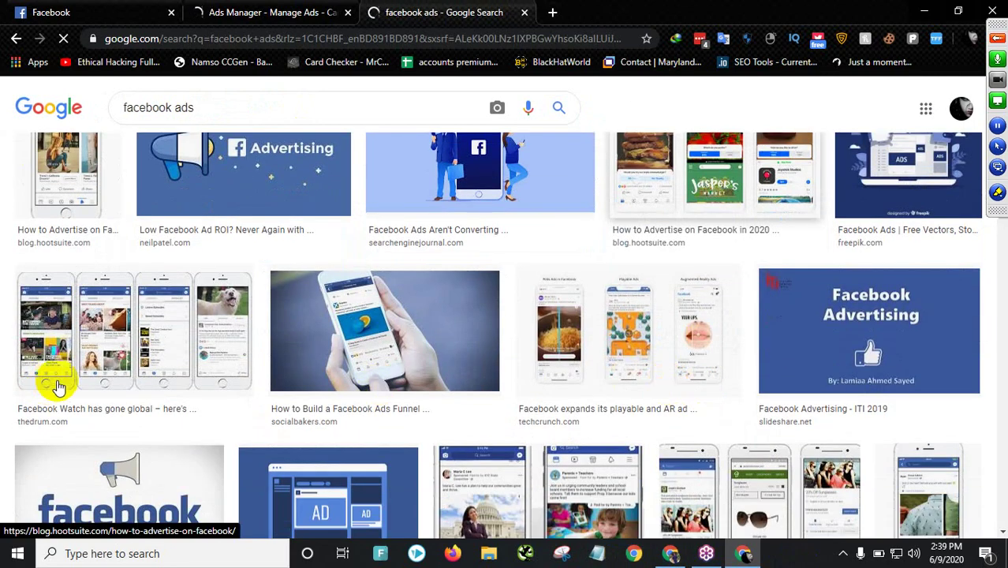
{"action": "scroll", "coordinate": [496, 387], "scroll_direction": "down", "scroll_amount": 3}
{"action": "left_click", "coordinate": [471, 291]}
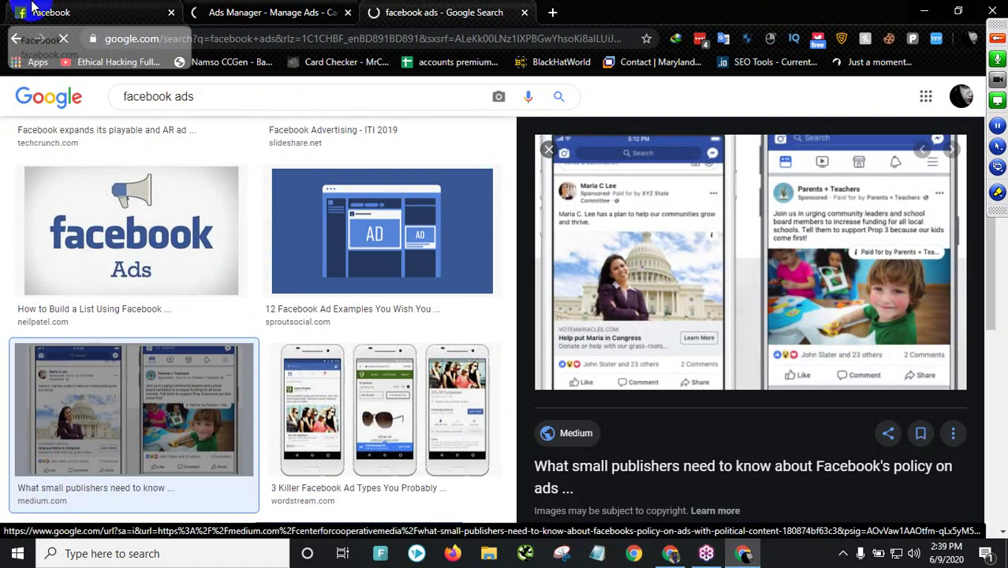
{"action": "left_click", "coordinate": [855, 198]}
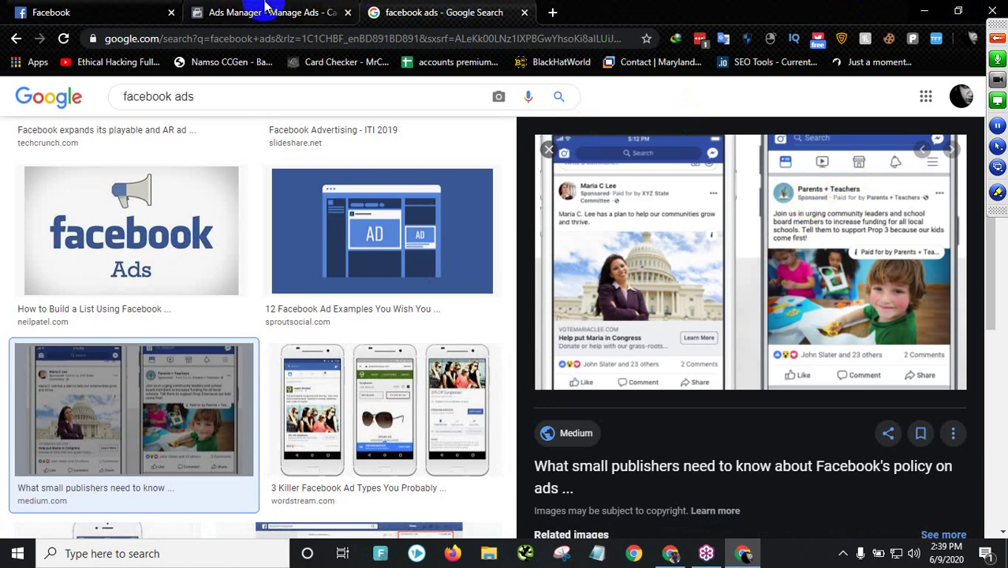
- From the empty campaigns list, use the business tools menu to open the Audiences page
{"action": "left_click", "coordinate": [305, 10]}
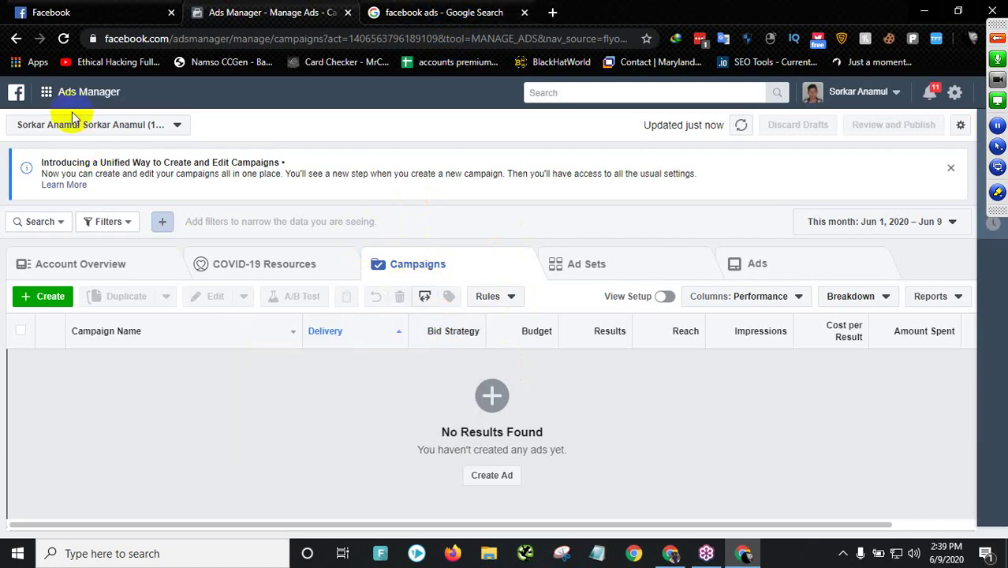
{"action": "left_click", "coordinate": [46, 92]}
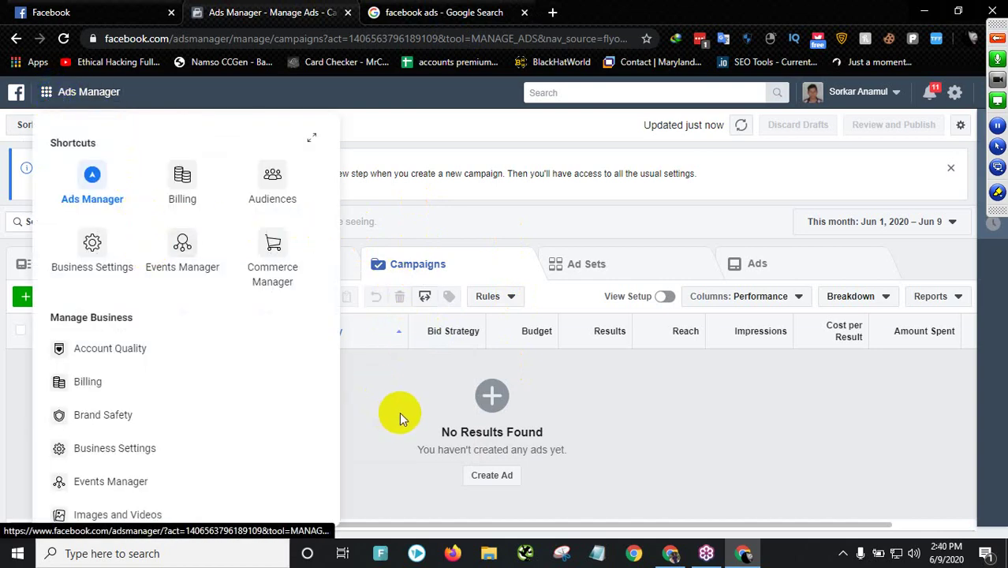
{"action": "left_click", "coordinate": [94, 304]}
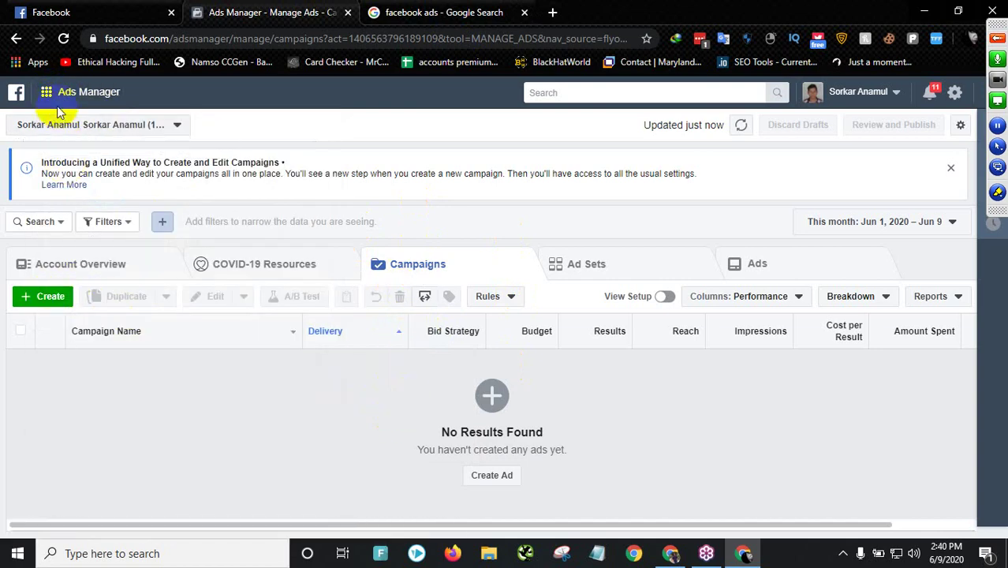
{"action": "left_click", "coordinate": [83, 91]}
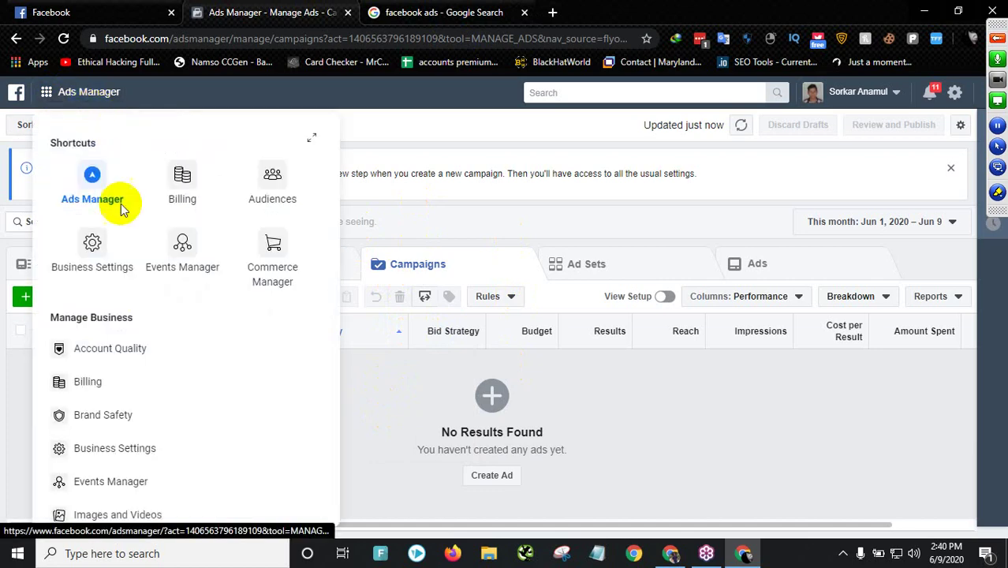
{"action": "scroll", "coordinate": [142, 288], "scroll_direction": "down", "scroll_amount": 2}
{"action": "scroll", "coordinate": [142, 288], "scroll_direction": "down", "scroll_amount": 2}
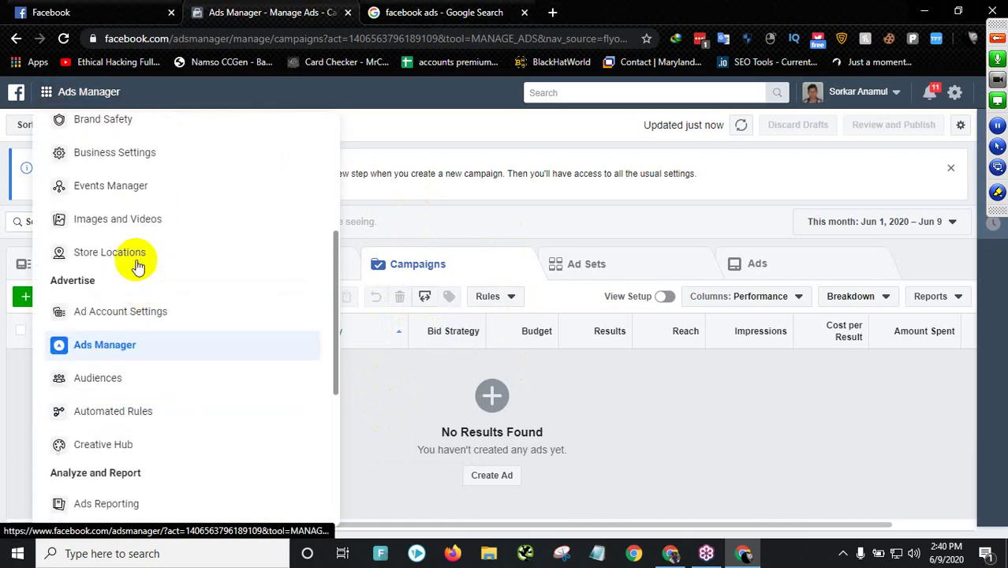
{"action": "scroll", "coordinate": [156, 412], "scroll_direction": "down", "scroll_amount": 1}
{"action": "scroll", "coordinate": [155, 412], "scroll_direction": "down", "scroll_amount": 1}
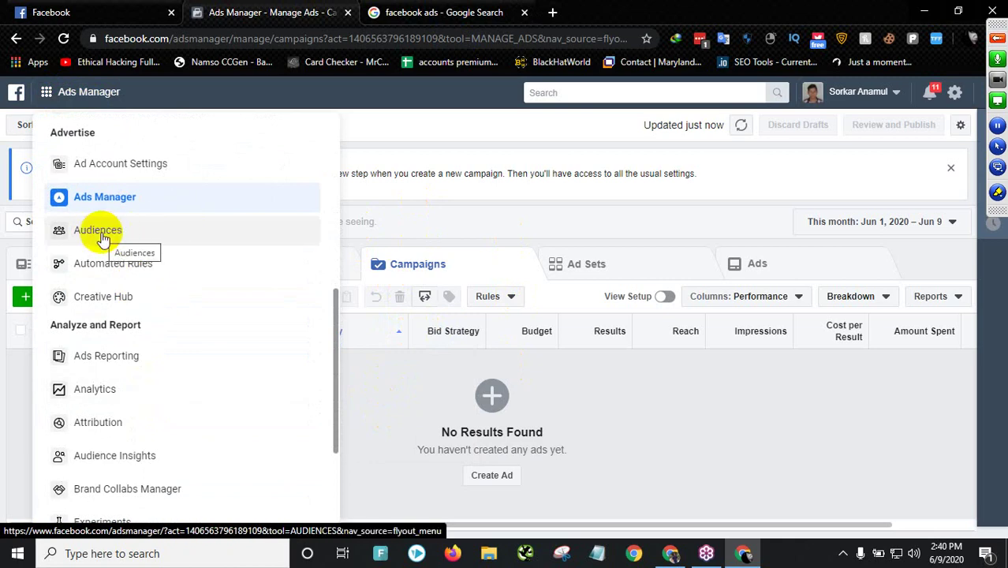
{"action": "left_click", "coordinate": [101, 237]}
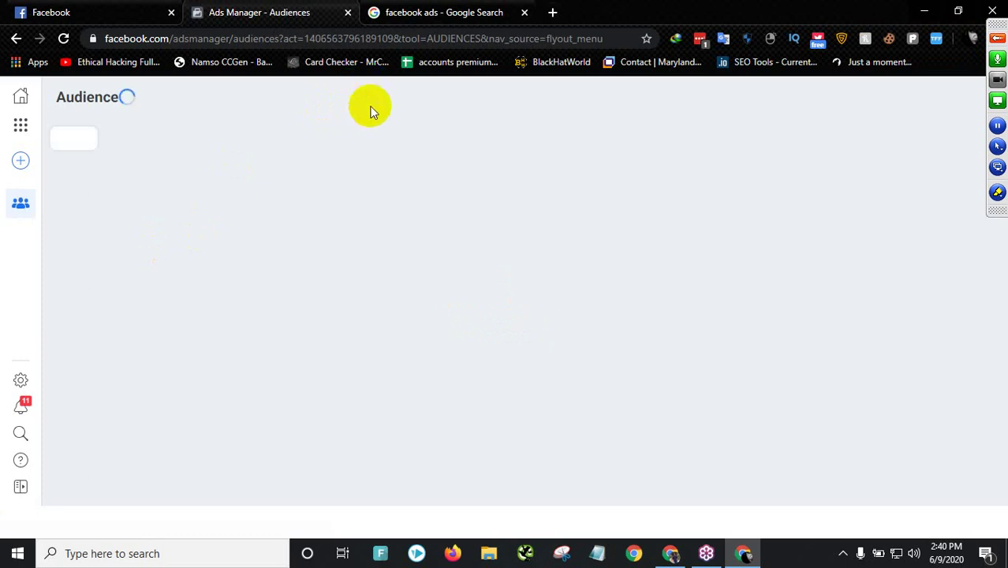
{"action": "left_click", "coordinate": [446, 6]}
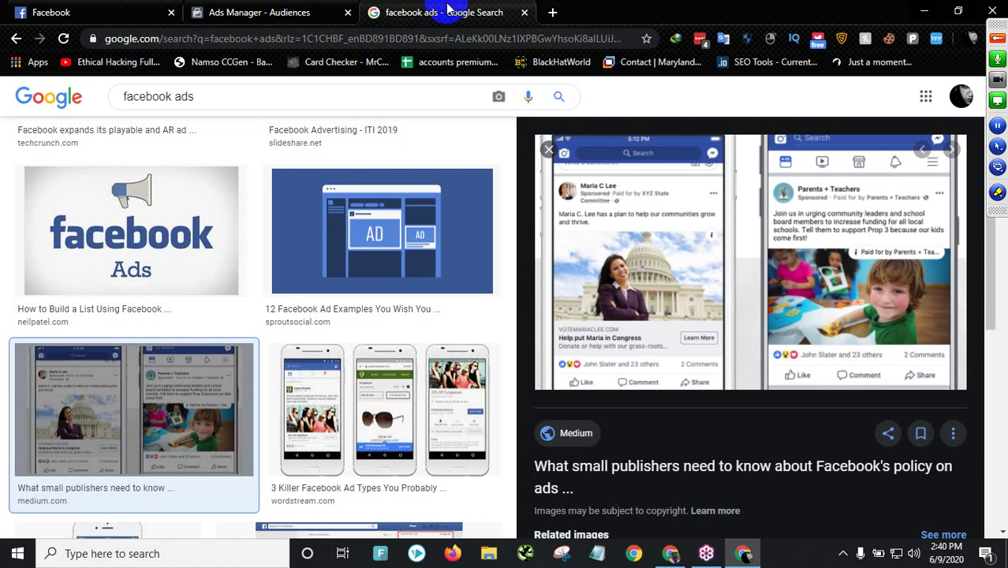
- Replace the old search tab with a Google search for 'facebook audience insights'
{"action": "left_click", "coordinate": [269, 14]}
{"action": "left_click", "coordinate": [432, 11]}
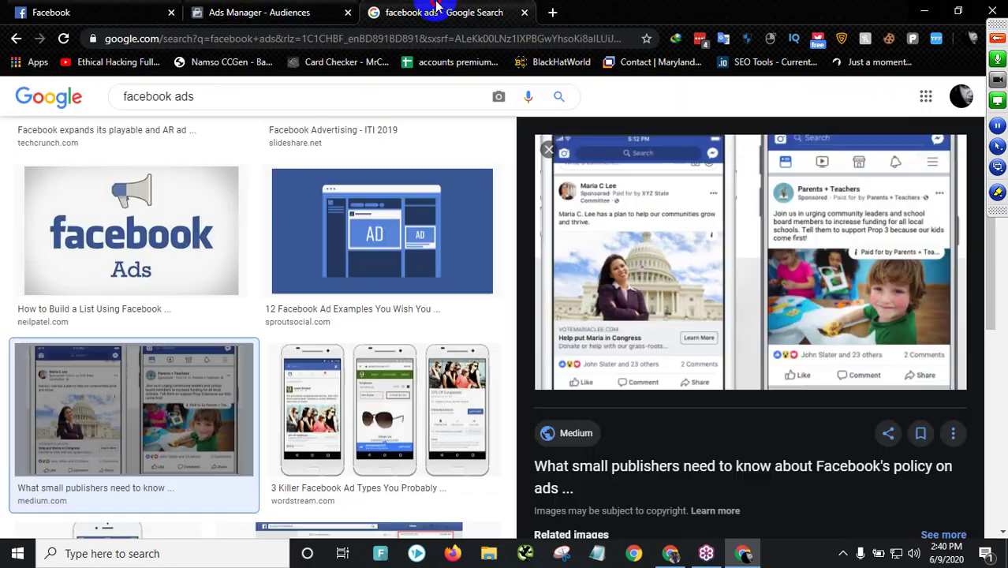
{"action": "left_click", "coordinate": [550, 12]}
{"action": "left_click", "coordinate": [524, 12]}
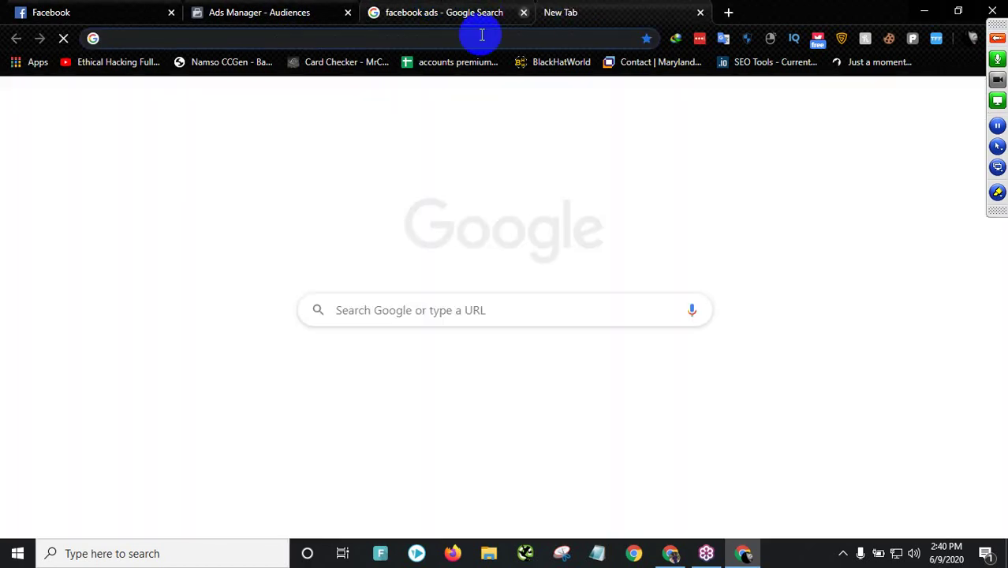
{"action": "left_click", "coordinate": [460, 39]}
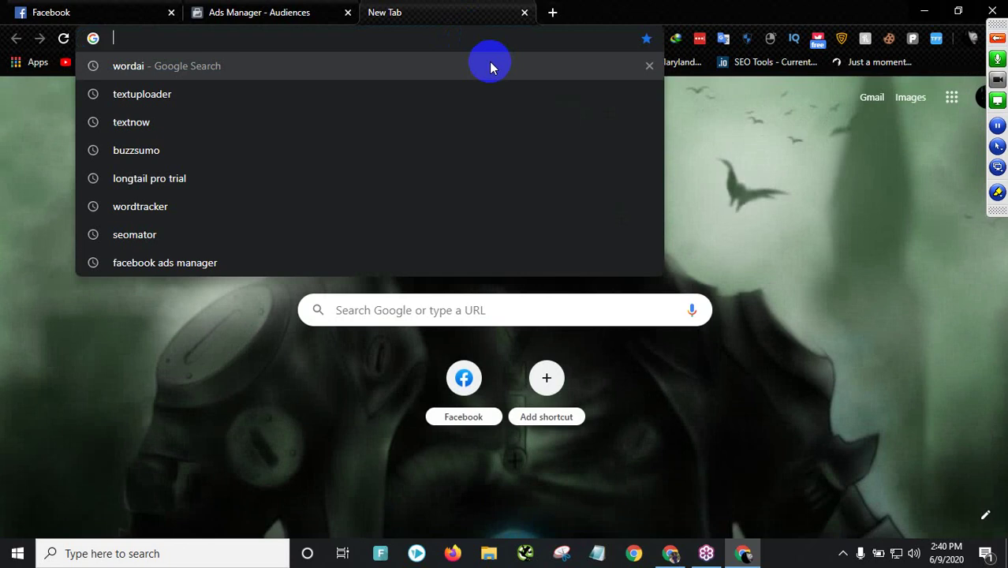
{"action": "type", "text": "afacebook audien"}
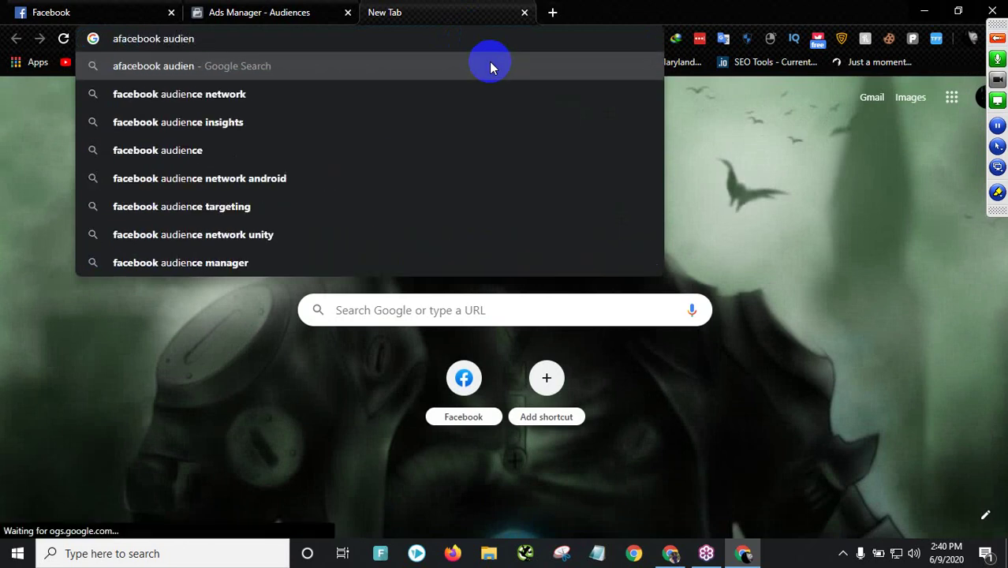
{"action": "left_click", "coordinate": [149, 123]}
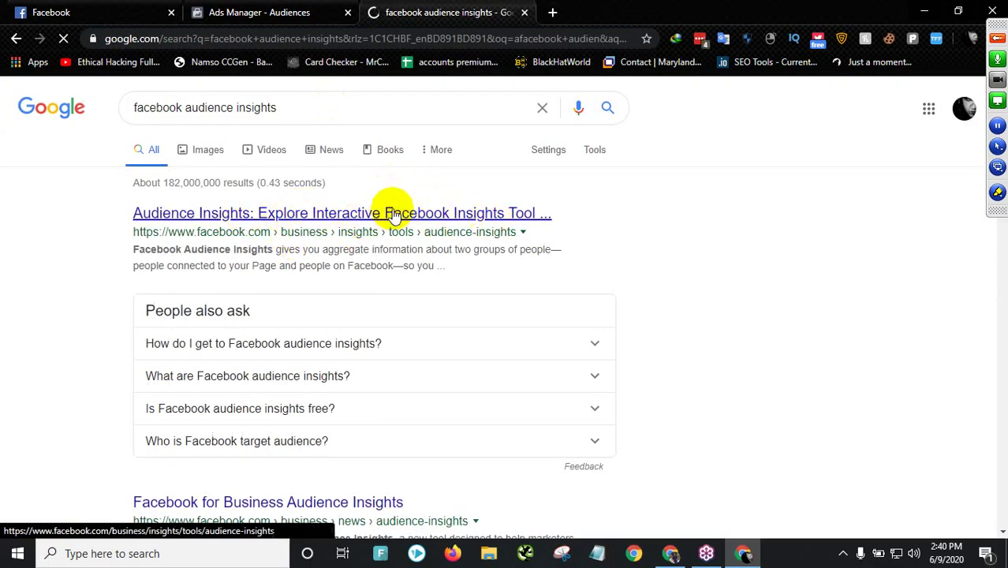
- Back on the Ads Manager Audiences page, begin creating a custom audience
{"action": "scroll", "coordinate": [383, 235], "scroll_direction": "down", "scroll_amount": 3}
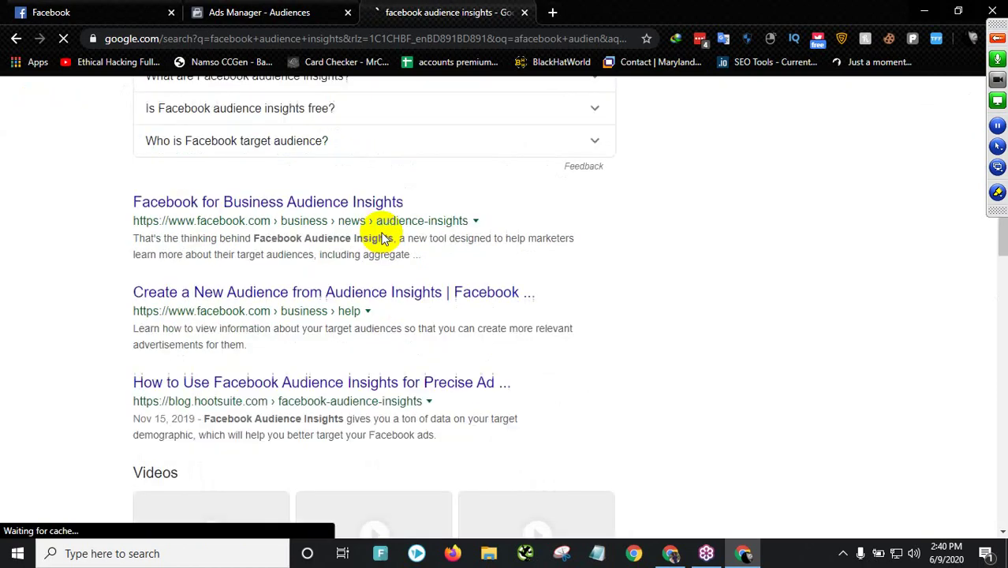
{"action": "scroll", "coordinate": [347, 209], "scroll_direction": "up", "scroll_amount": 3}
{"action": "left_click", "coordinate": [259, 13]}
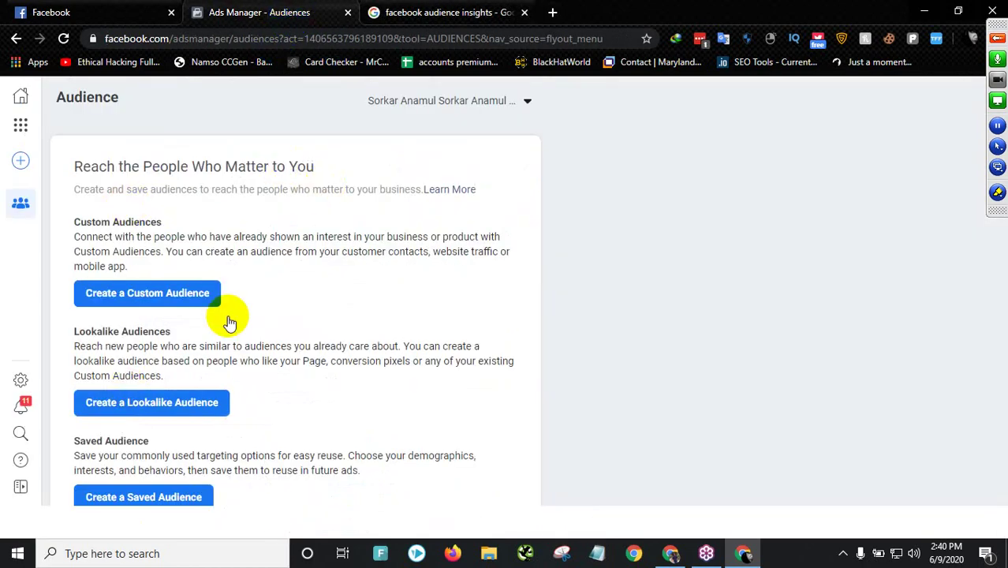
{"action": "left_click", "coordinate": [158, 293]}
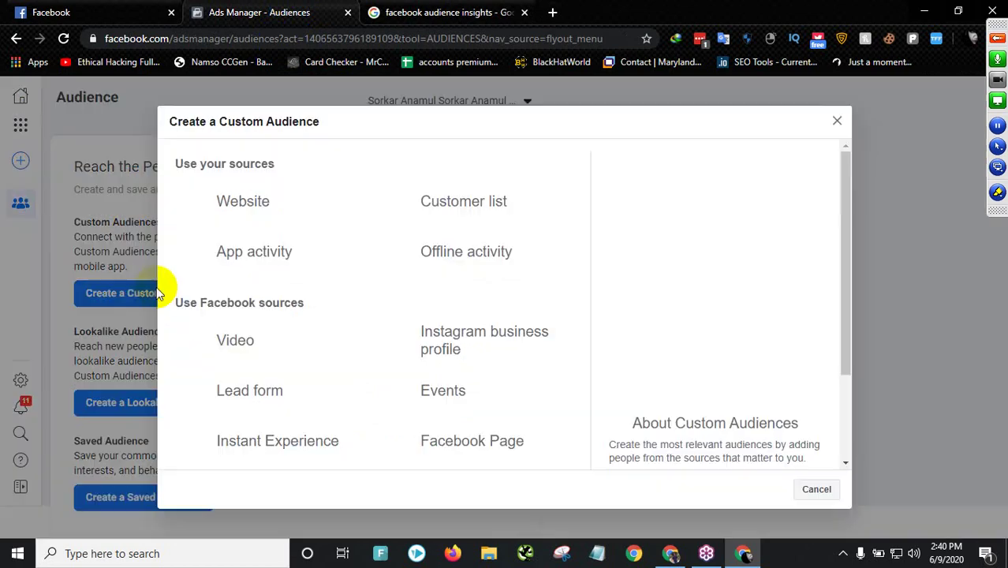
{"action": "left_click", "coordinate": [839, 122]}
{"action": "left_click", "coordinate": [169, 404]}
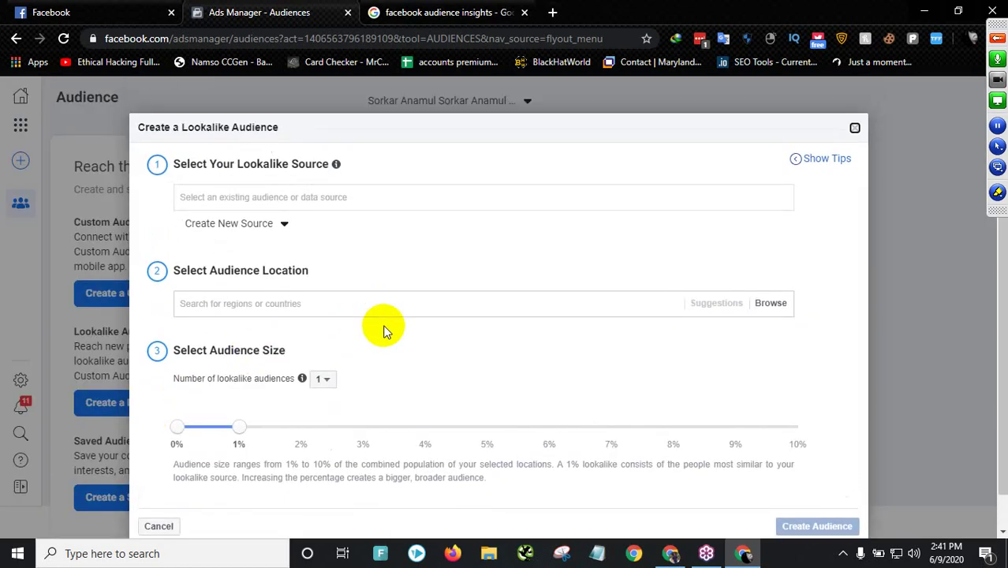
{"action": "left_click", "coordinate": [321, 197]}
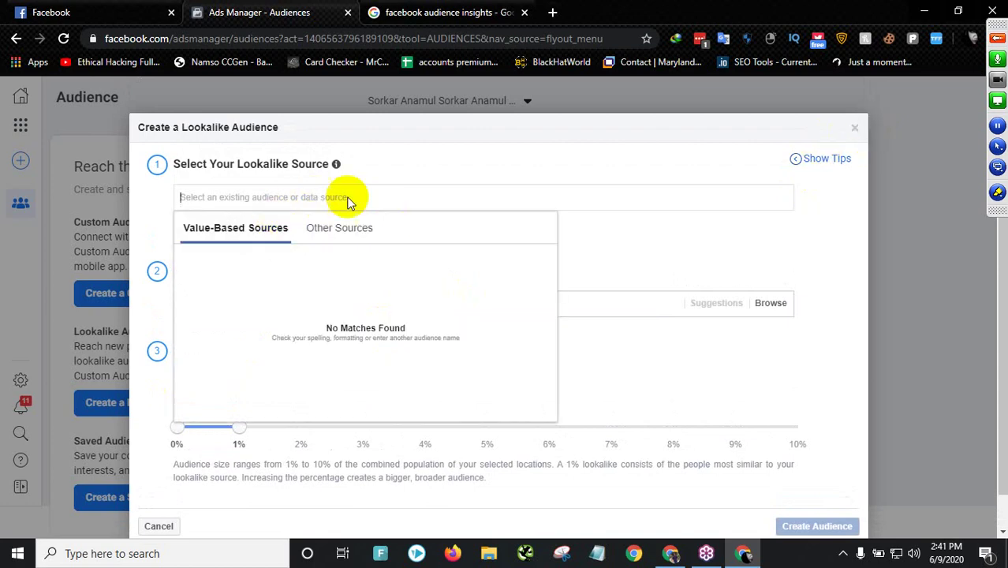
{"action": "left_click", "coordinate": [553, 181]}
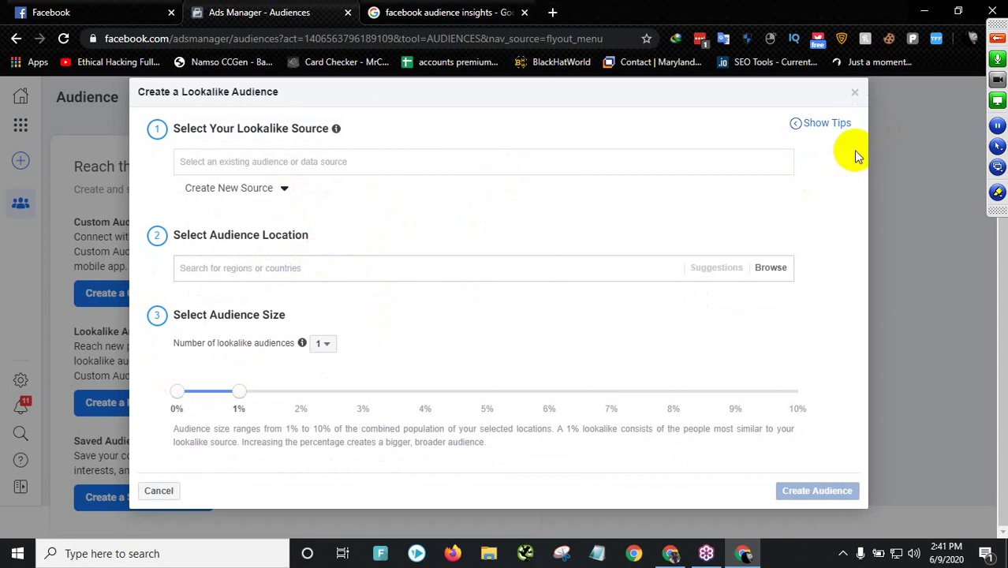
{"action": "left_click", "coordinate": [856, 94]}
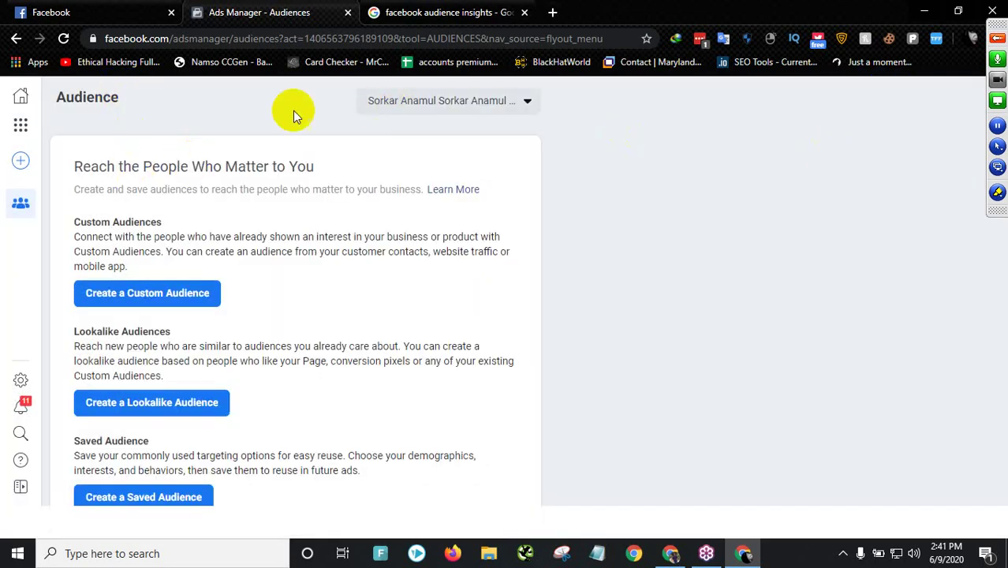
{"action": "left_click", "coordinate": [21, 98]}
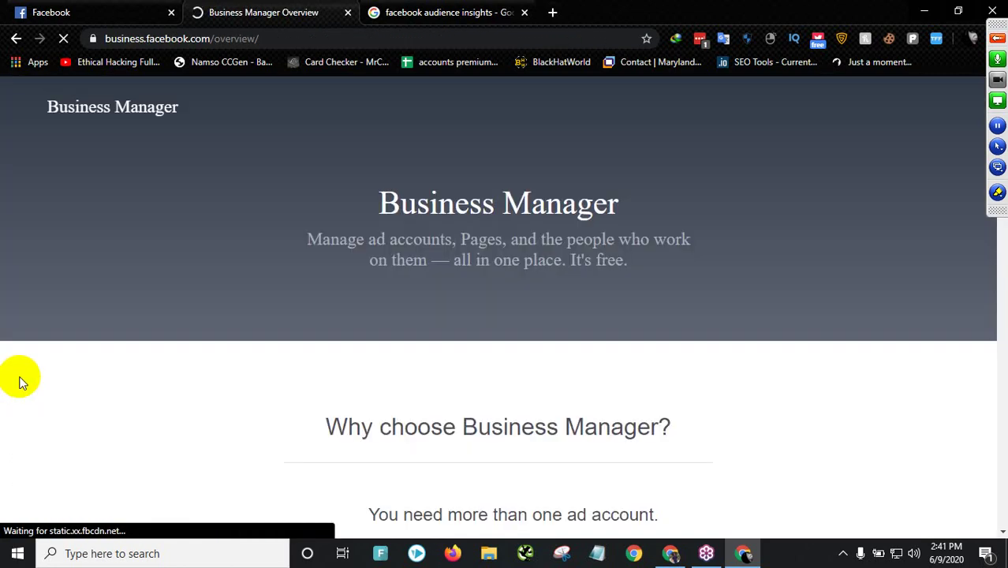
{"action": "scroll", "coordinate": [423, 346], "scroll_direction": "down", "scroll_amount": 4}
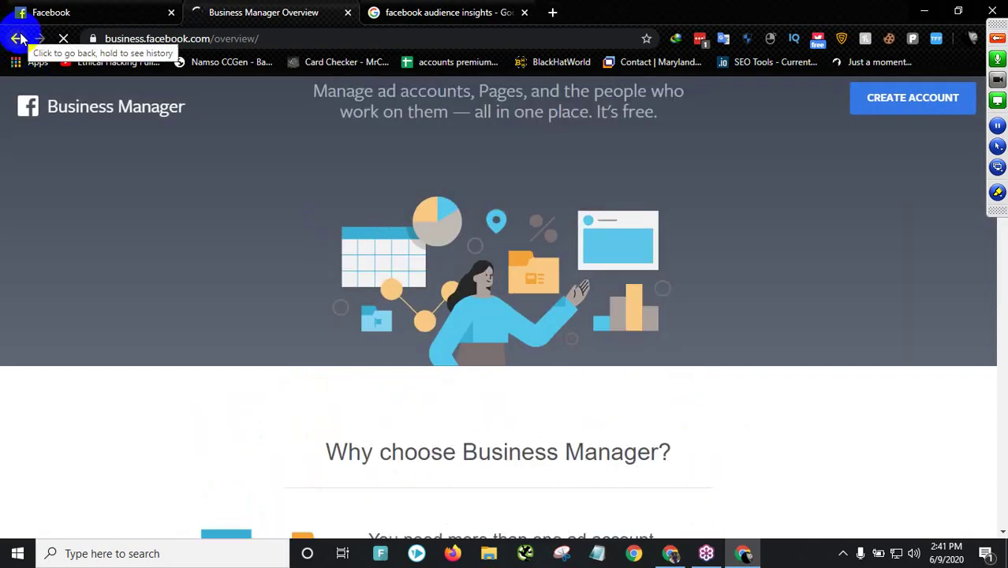
{"action": "left_click", "coordinate": [18, 38]}
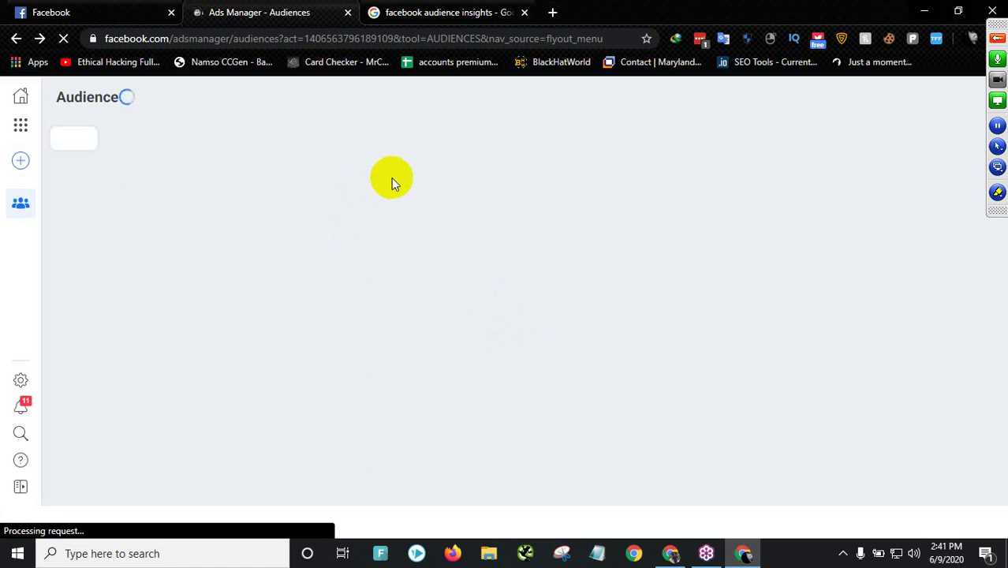
- Start a new ad, then begin a lookalike audience and show the Create New Source options
{"action": "left_click", "coordinate": [20, 160]}
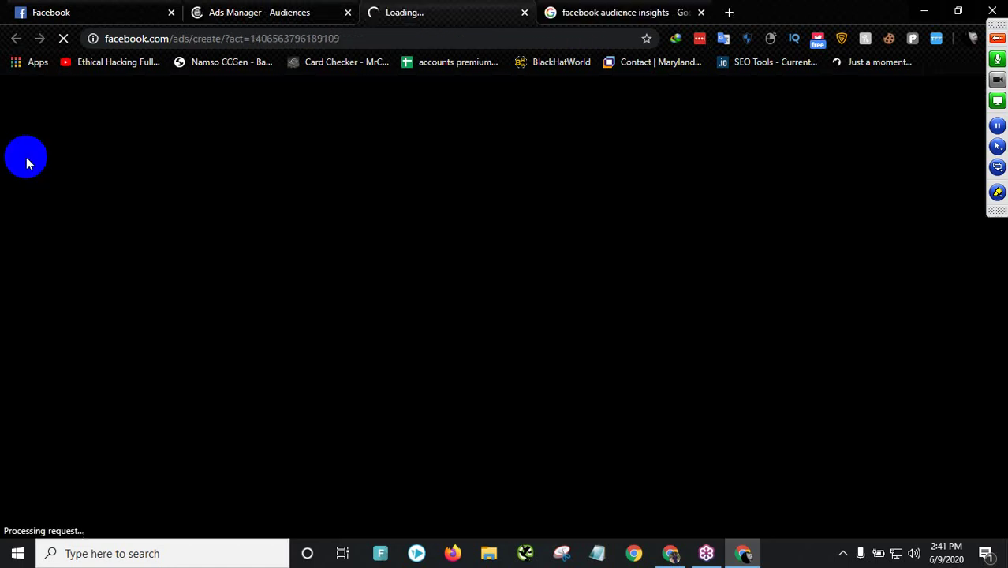
{"action": "left_click", "coordinate": [292, 12]}
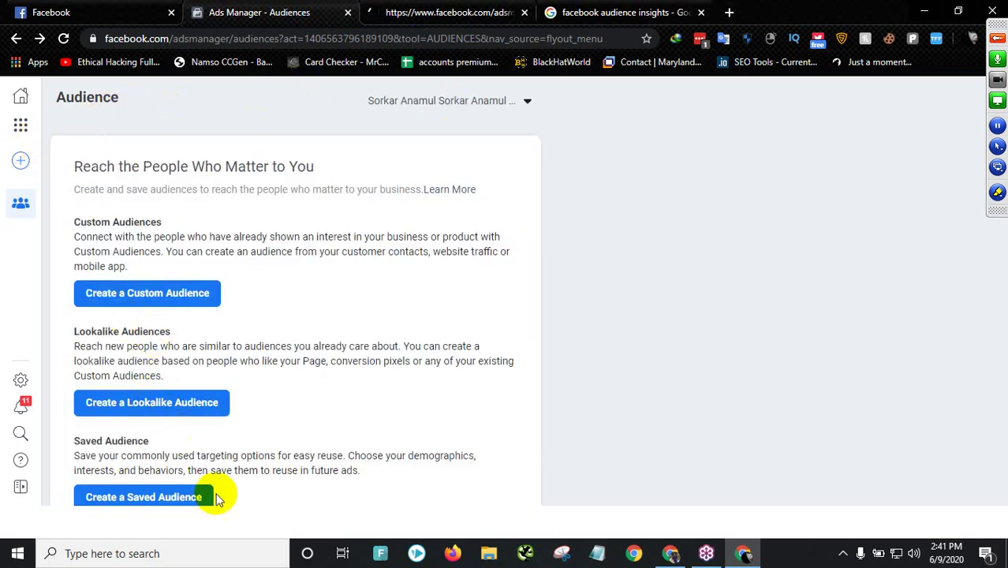
{"action": "left_click", "coordinate": [179, 403]}
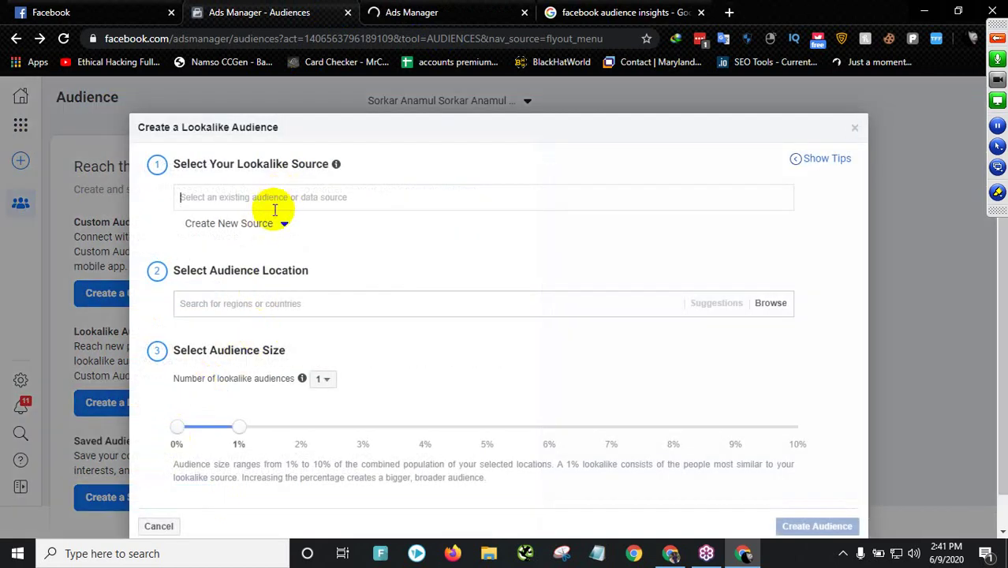
{"action": "left_click", "coordinate": [266, 200]}
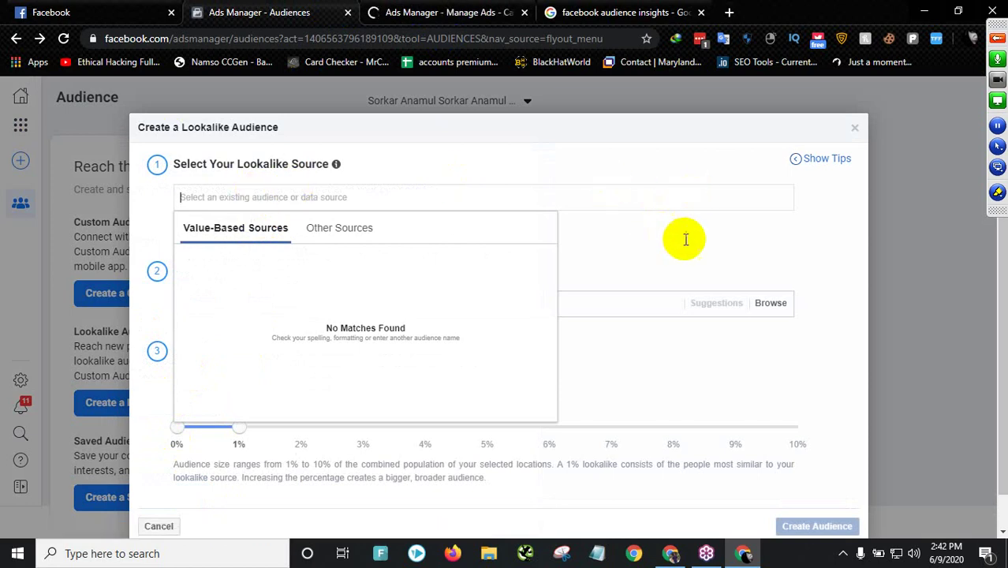
{"action": "left_click", "coordinate": [691, 316]}
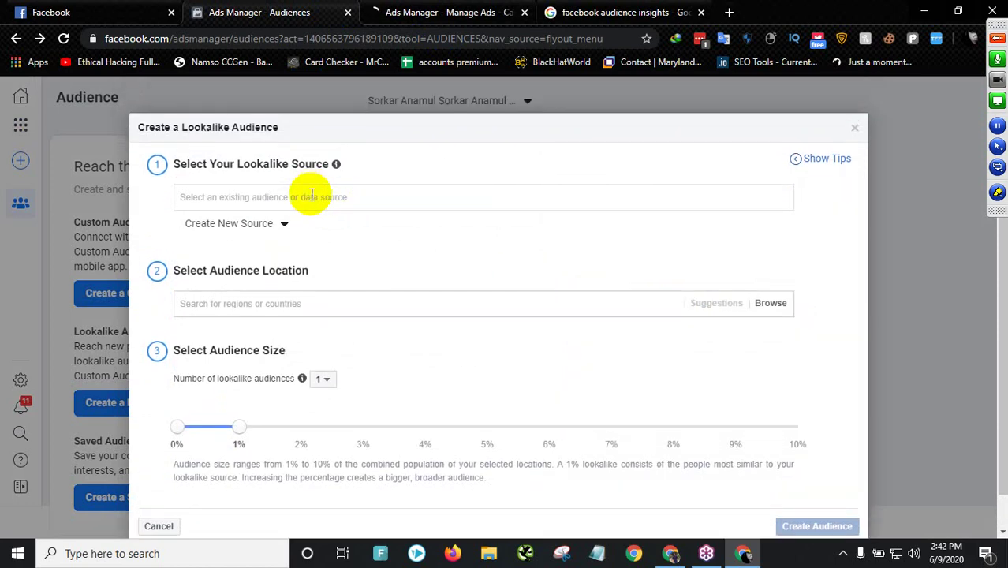
{"action": "left_click", "coordinate": [272, 225]}
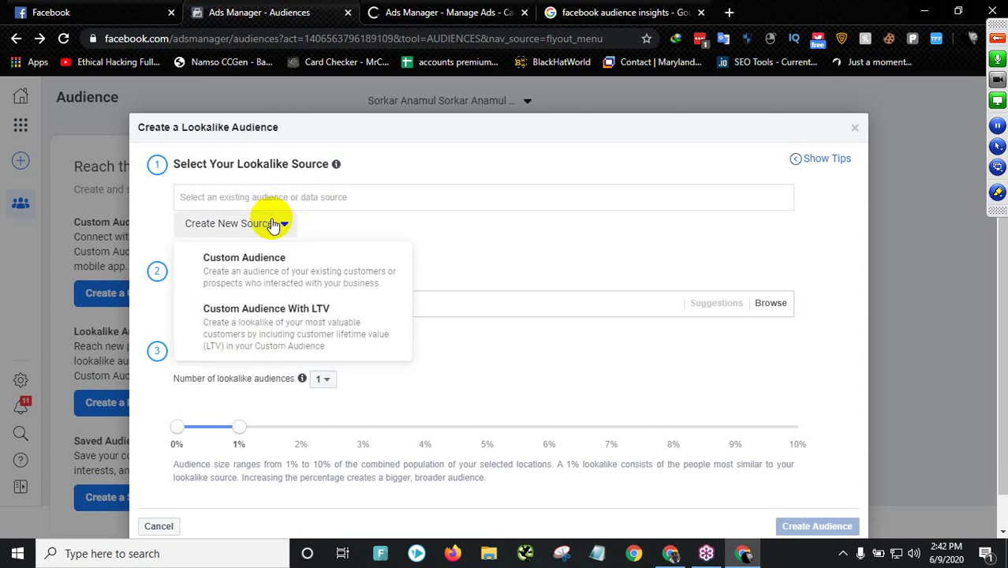
- Use website visitors as the custom audience source and enter creativeniloy.com as the pixel's site
{"action": "left_click", "coordinate": [270, 267]}
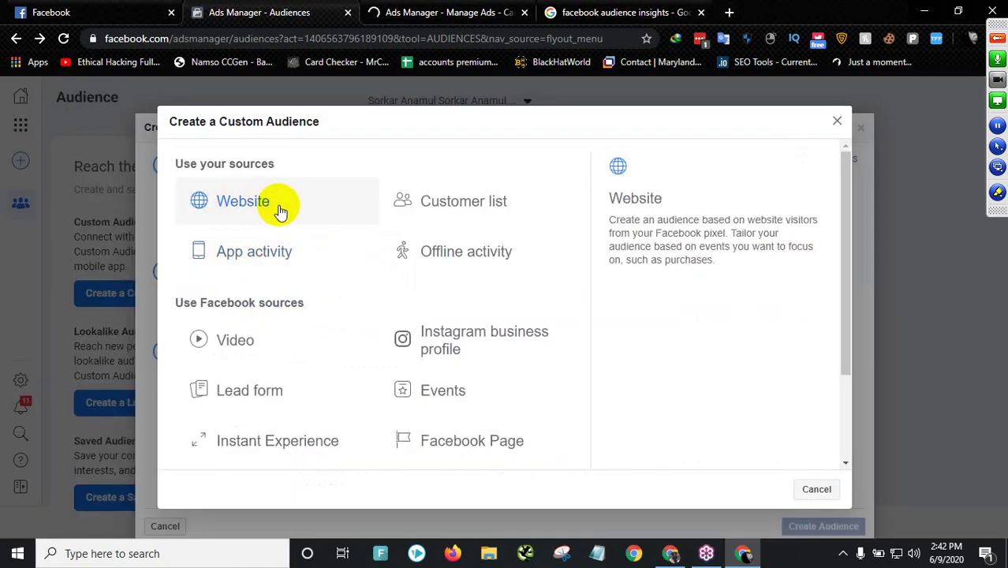
{"action": "left_click", "coordinate": [300, 200]}
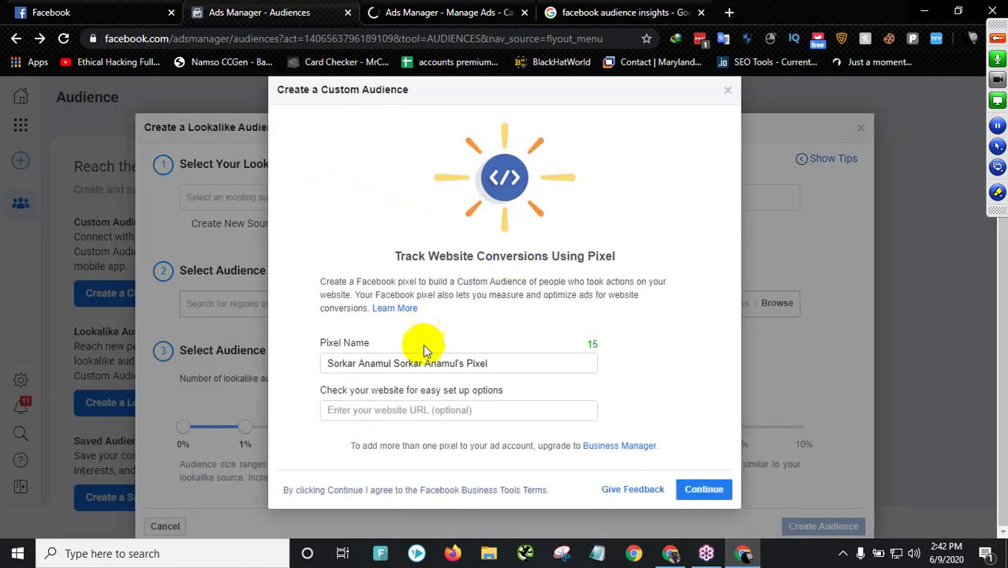
{"action": "left_click", "coordinate": [498, 410]}
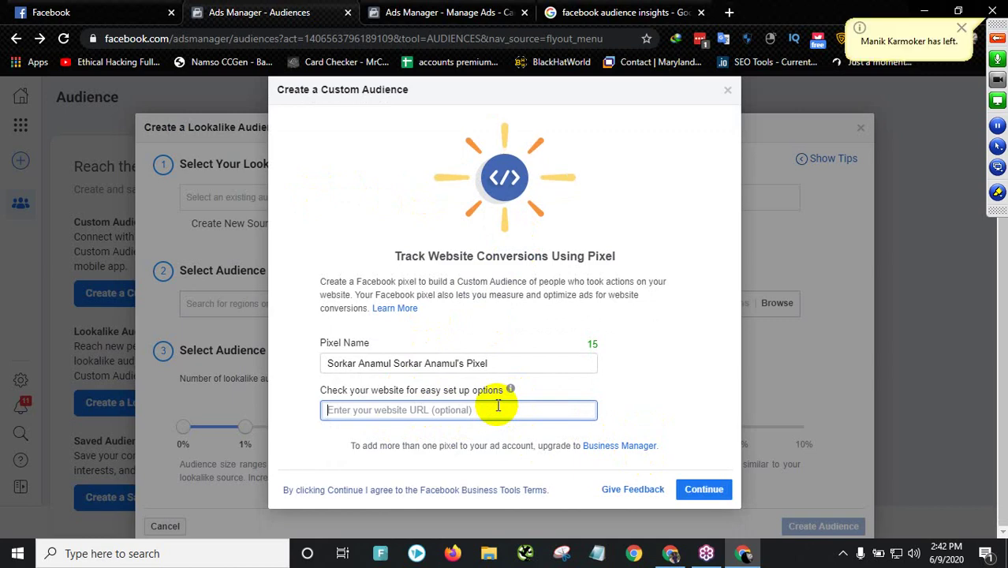
{"action": "type", "text": "creati"}
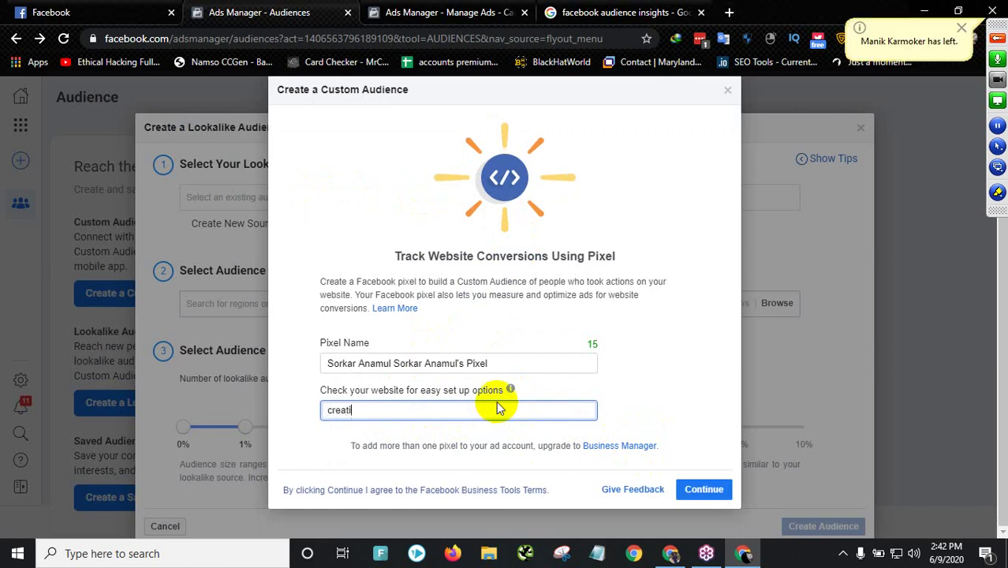
{"action": "type", "text": "veniloy.com"}
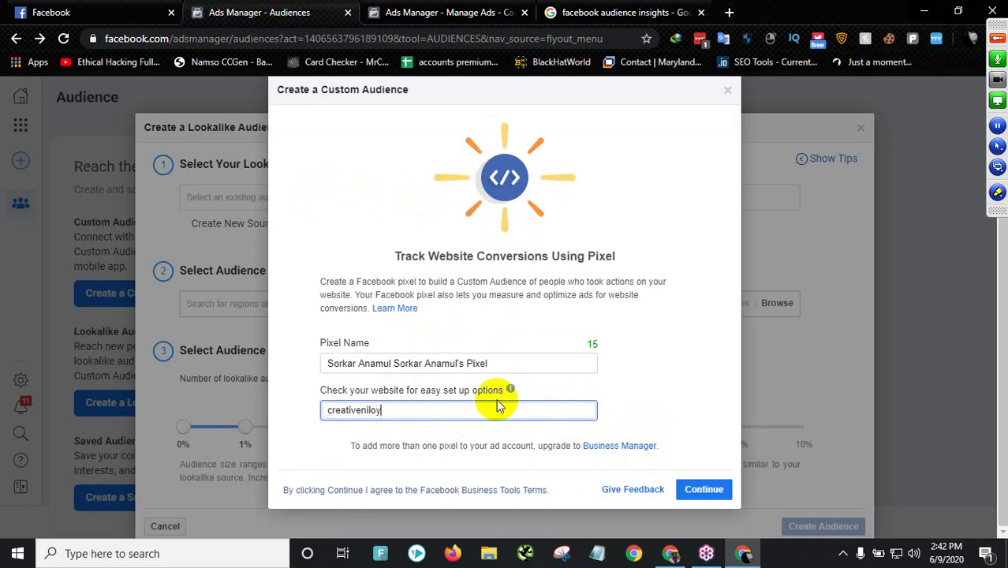
{"action": "left_click", "coordinate": [714, 487]}
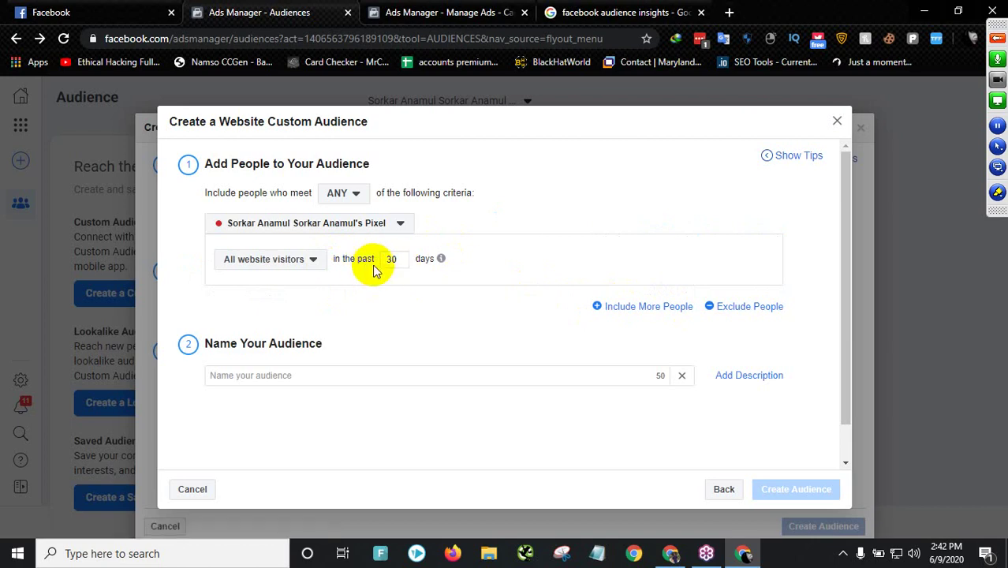
- Look over the website custom audience's name field and visitor-inclusion options
{"action": "scroll", "coordinate": [374, 270], "scroll_direction": "down", "scroll_amount": 1}
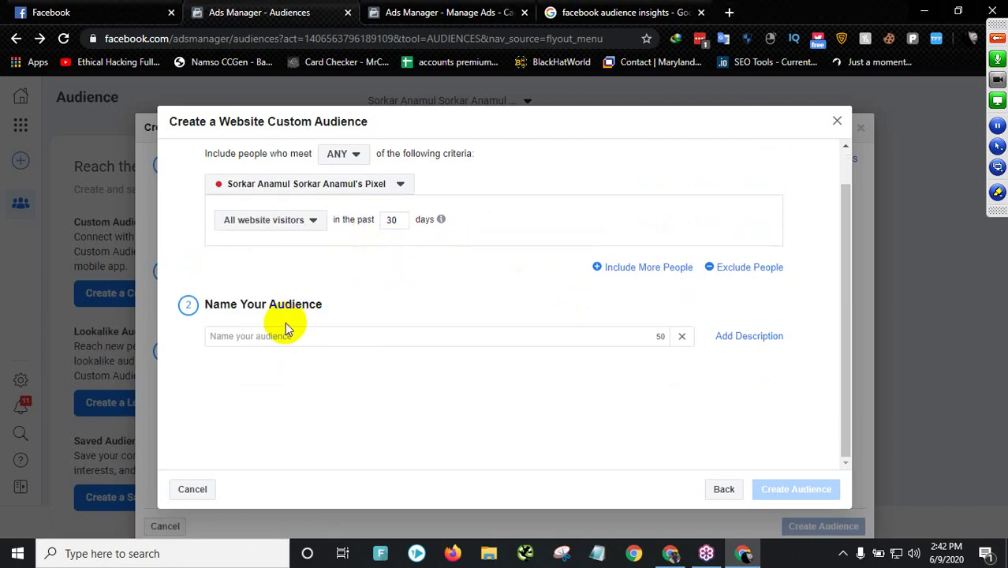
{"action": "left_click", "coordinate": [262, 335]}
{"action": "scroll", "coordinate": [394, 293], "scroll_direction": "up", "scroll_amount": 1}
{"action": "scroll", "coordinate": [397, 299], "scroll_direction": "down", "scroll_amount": 1}
{"action": "scroll", "coordinate": [394, 298], "scroll_direction": "up", "scroll_amount": 1}
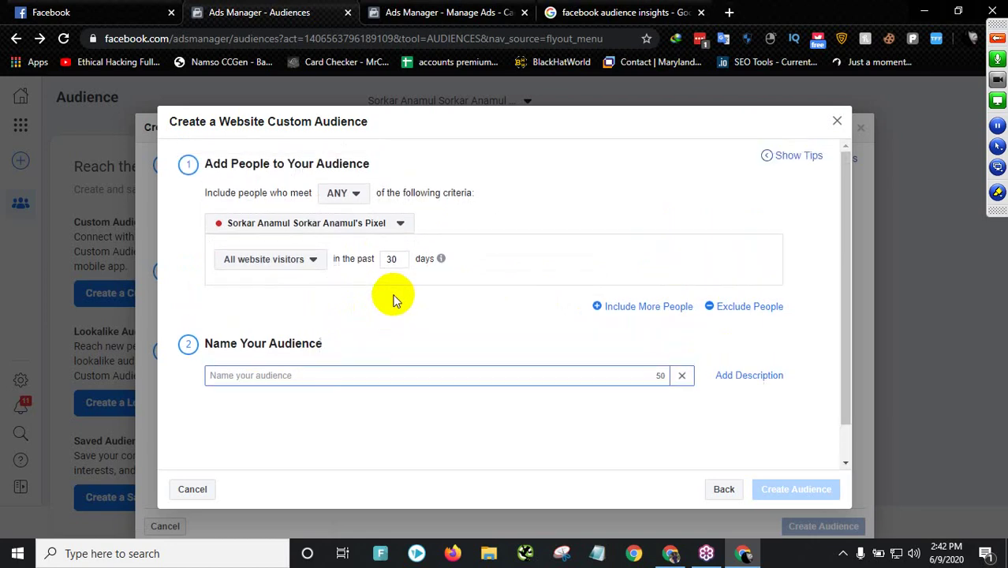
{"action": "left_click", "coordinate": [299, 265]}
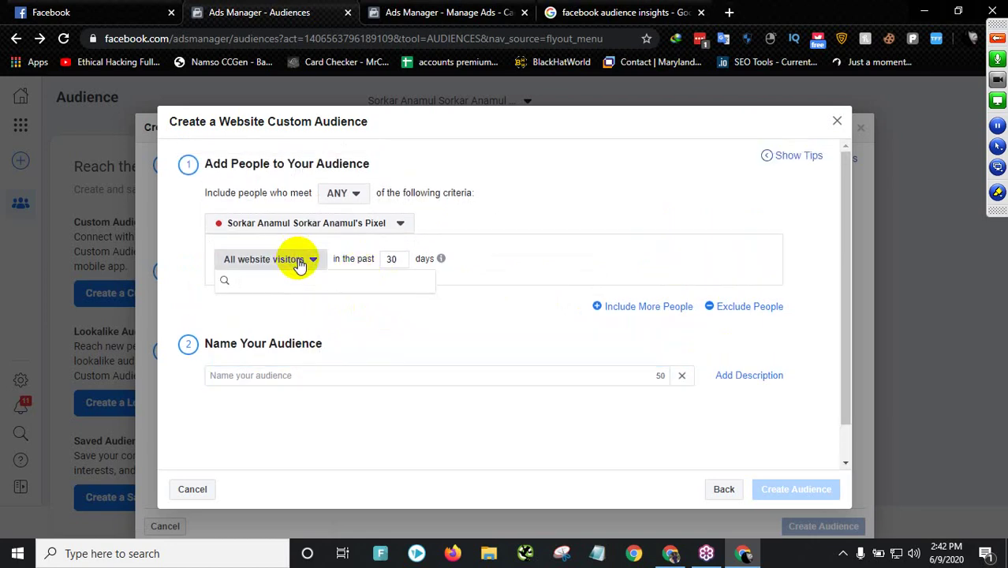
{"action": "left_click", "coordinate": [299, 265]}
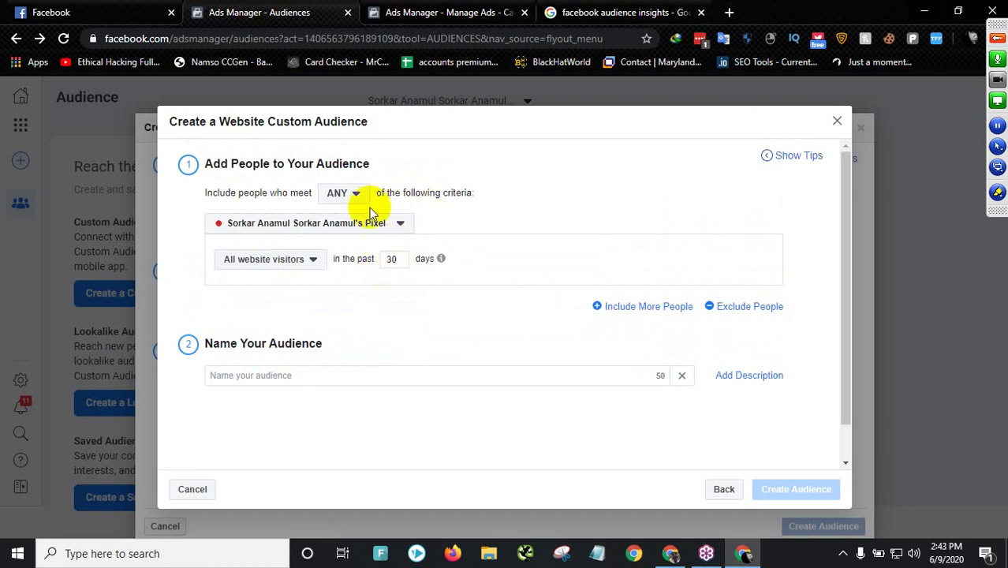
- Check the pixel list, then close the website custom audience and lookalike dialogs
{"action": "left_click", "coordinate": [336, 224]}
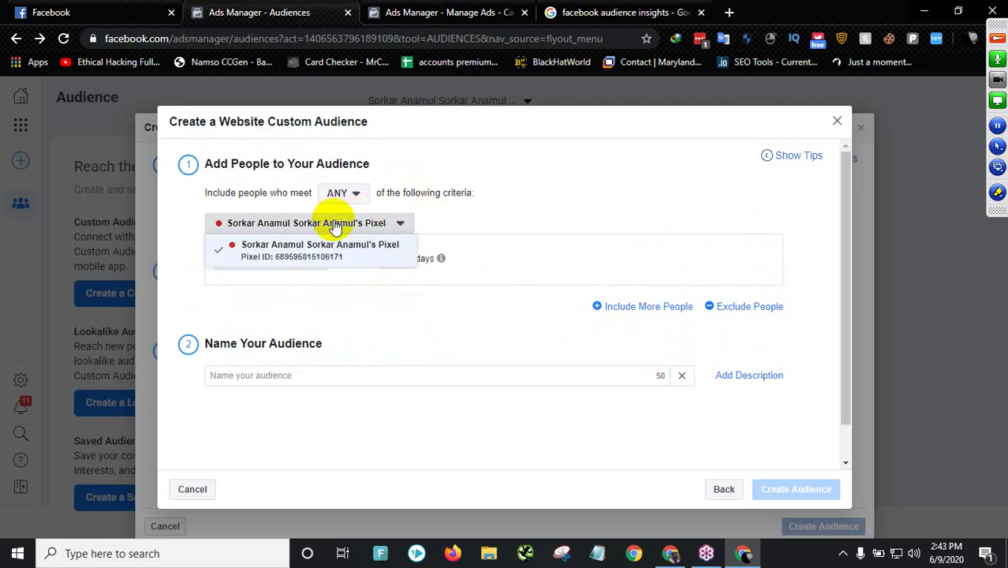
{"action": "left_click", "coordinate": [339, 224]}
{"action": "left_click", "coordinate": [353, 224]}
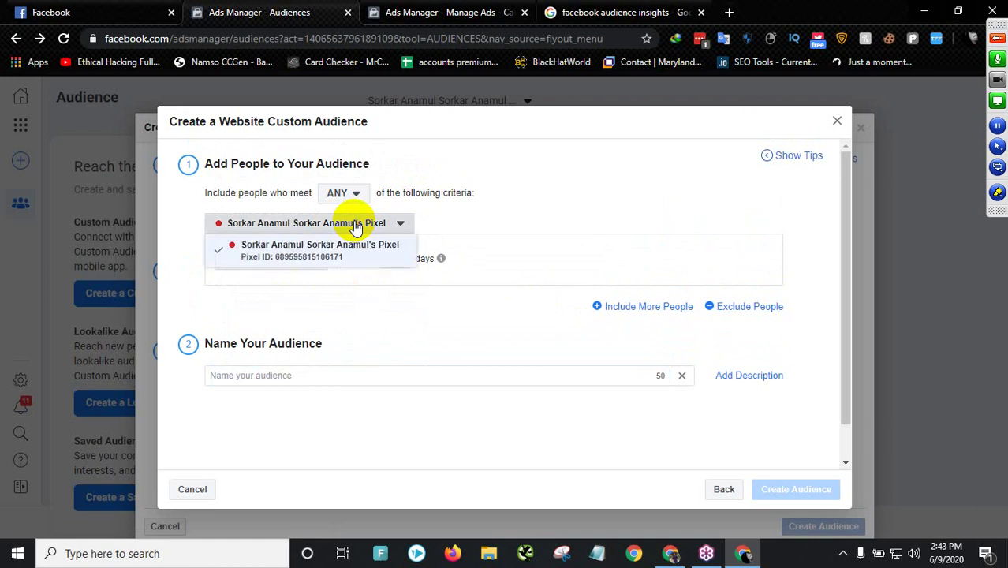
{"action": "left_click", "coordinate": [492, 217]}
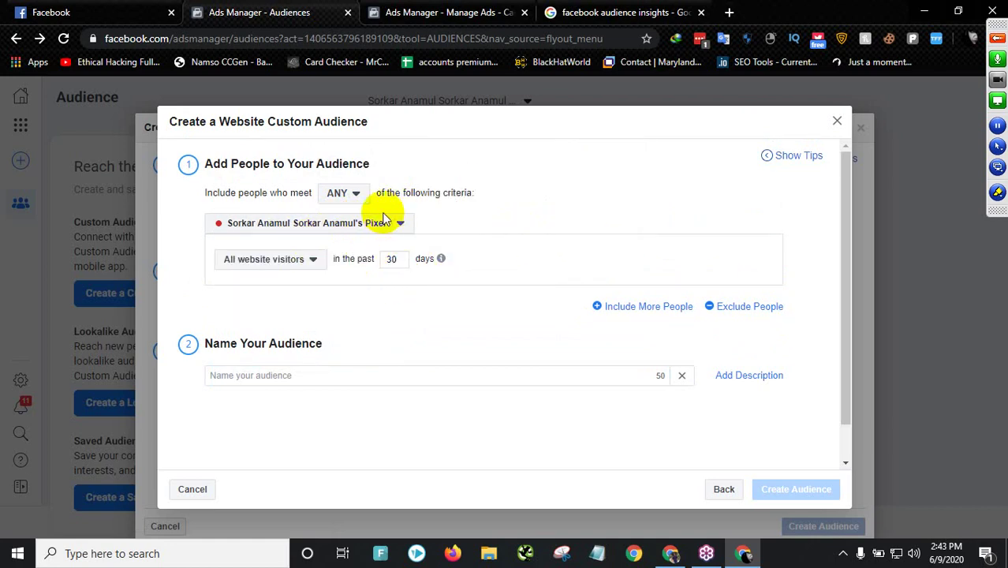
{"action": "left_click", "coordinate": [837, 121]}
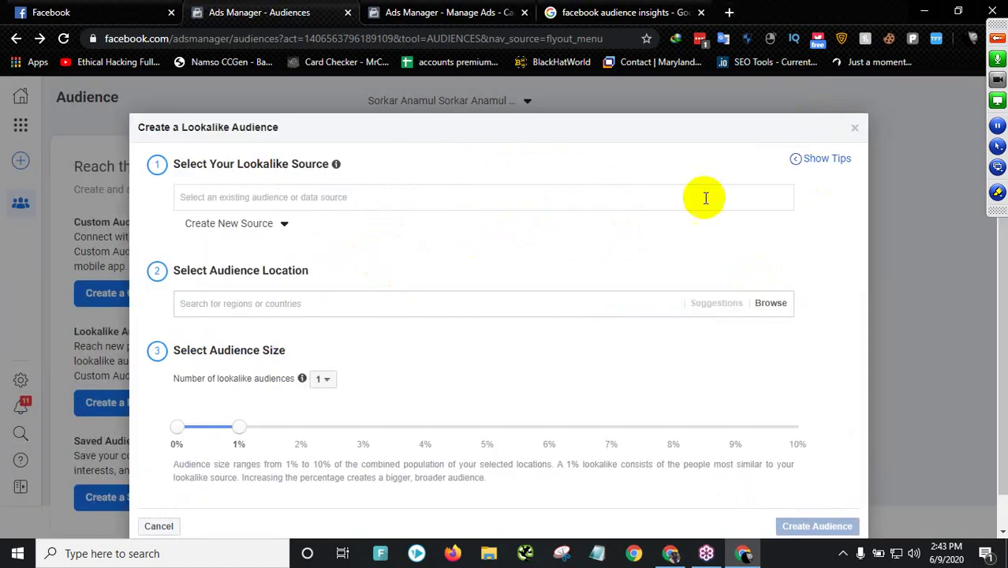
{"action": "left_click", "coordinate": [853, 129]}
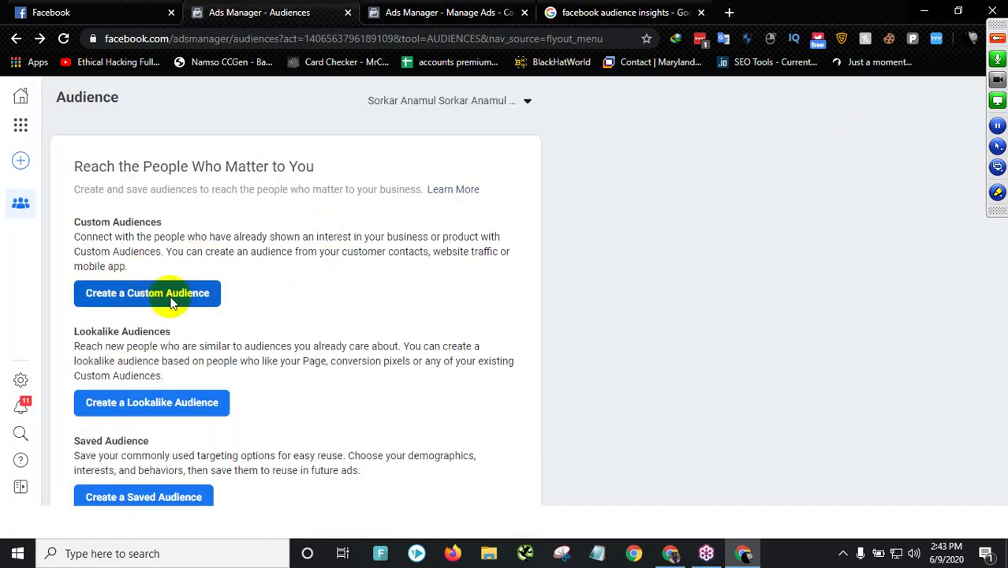
- Close the Audiences tab and continue into Create New Campaign, where Traffic is the objective
{"action": "left_click", "coordinate": [348, 13]}
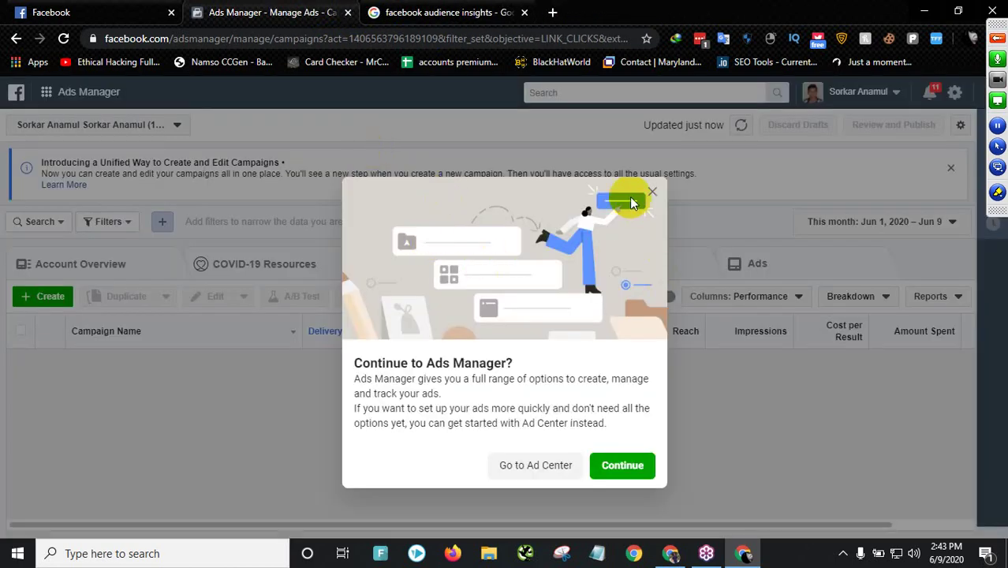
{"action": "left_click", "coordinate": [653, 192]}
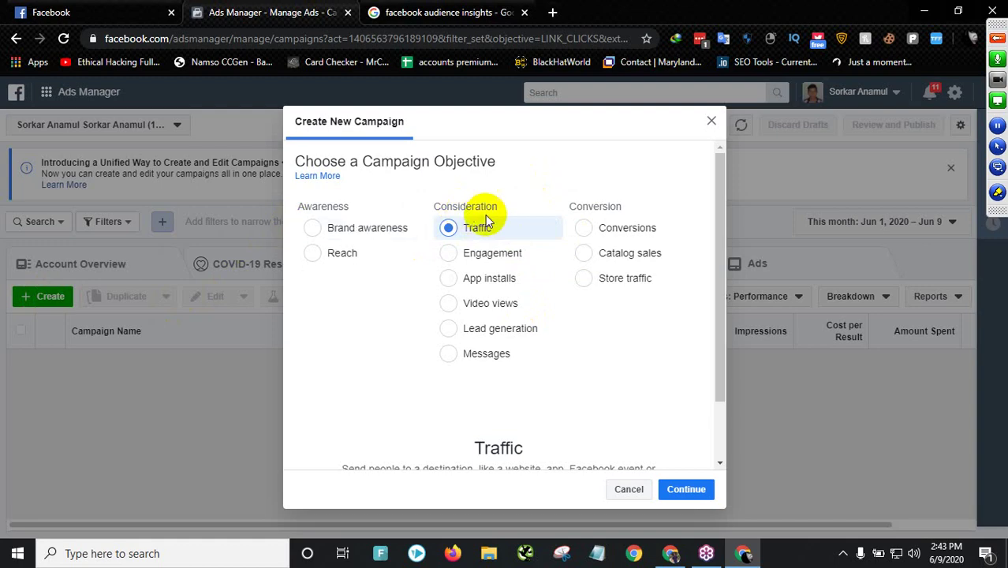
{"action": "scroll", "coordinate": [490, 327], "scroll_direction": "down", "scroll_amount": 2}
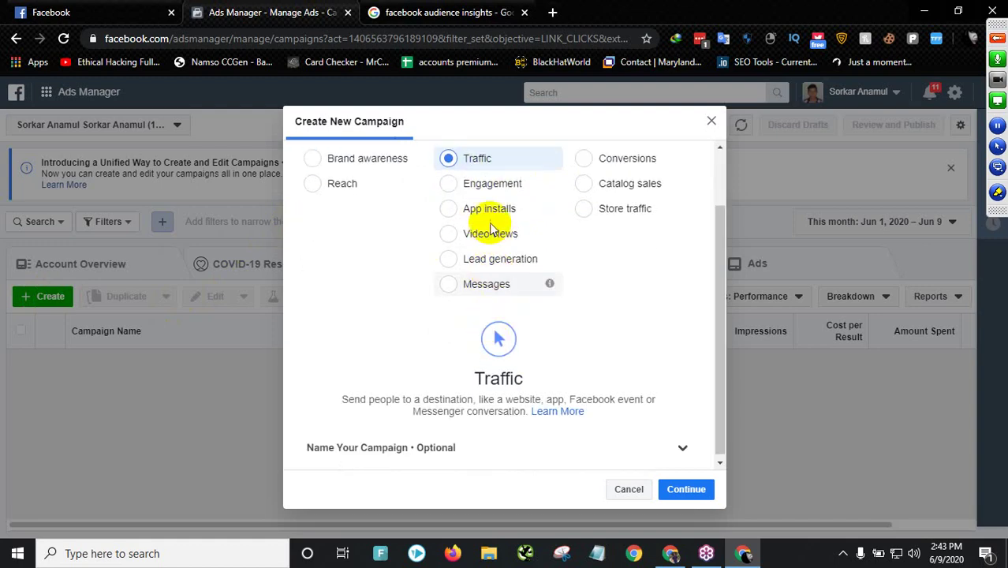
{"action": "scroll", "coordinate": [490, 229], "scroll_direction": "up", "scroll_amount": 2}
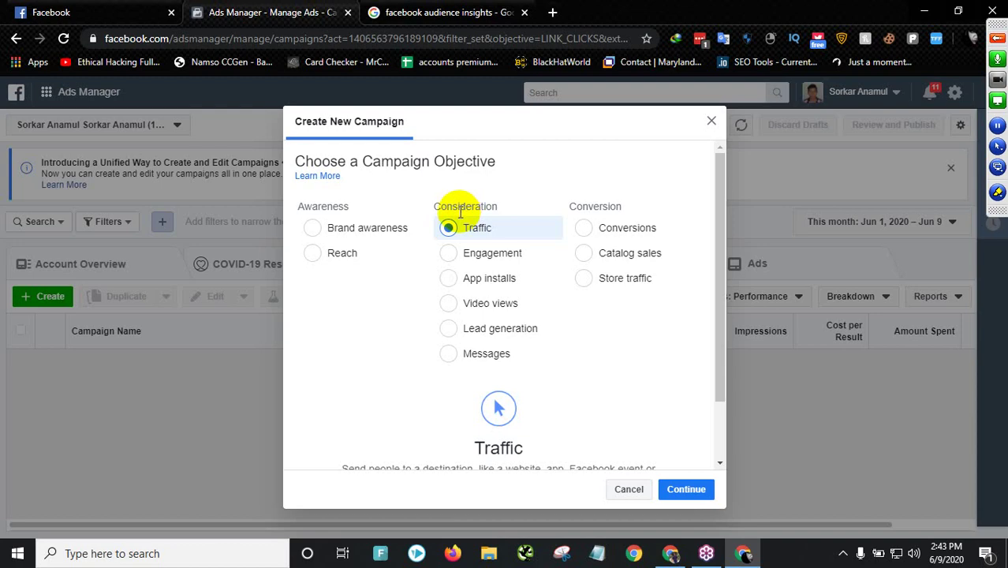
- Select the Engagement objective and review its Page likes, event and post reaction options
{"action": "left_click", "coordinate": [453, 253]}
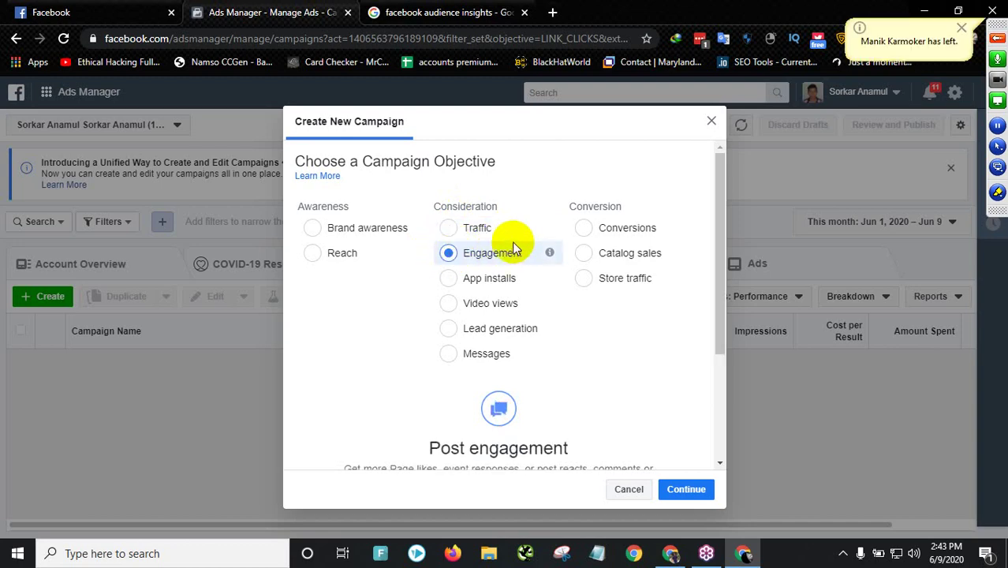
{"action": "scroll", "coordinate": [513, 249], "scroll_direction": "down", "scroll_amount": 3}
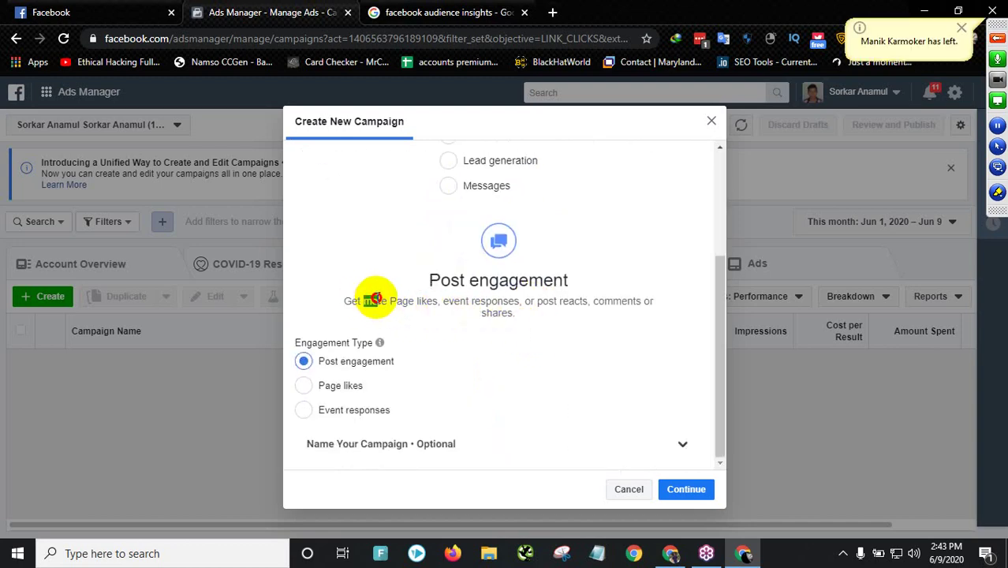
{"action": "left_click_drag", "start_coordinate": [374, 298], "coordinate": [435, 299]}
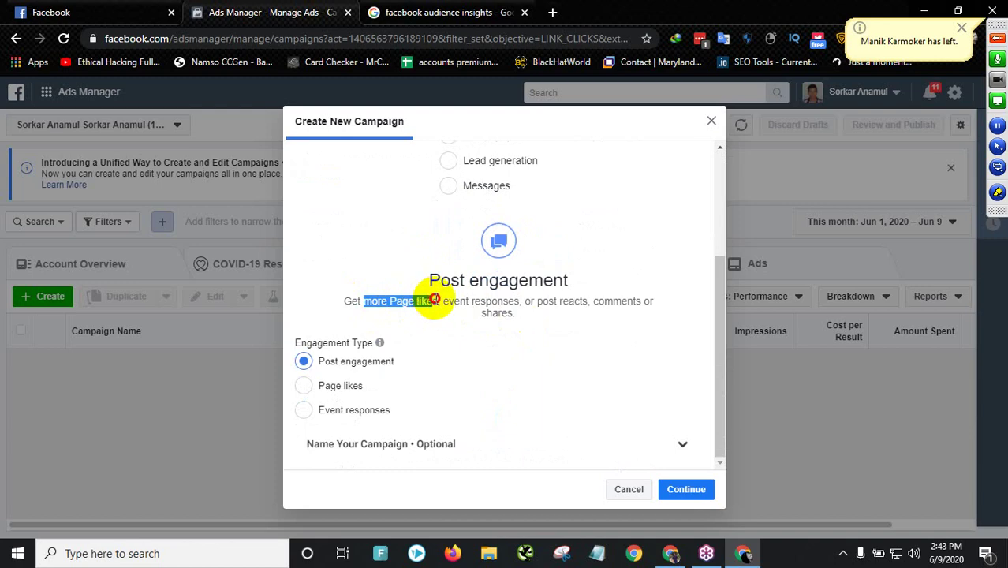
{"action": "left_click_drag", "start_coordinate": [438, 300], "coordinate": [391, 295]}
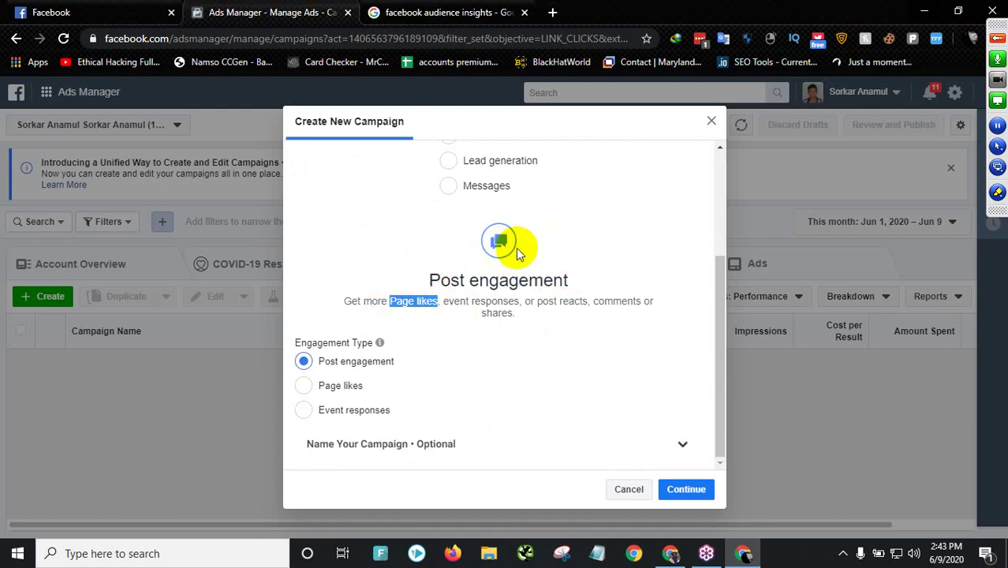
{"action": "mouse_move", "coordinate": [443, 301]}
{"action": "left_mouse_down"}
{"action": "mouse_move", "coordinate": [467, 298]}
{"action": "mouse_move", "coordinate": [445, 295]}
{"action": "left_mouse_up"}
{"action": "left_click", "coordinate": [469, 300]}
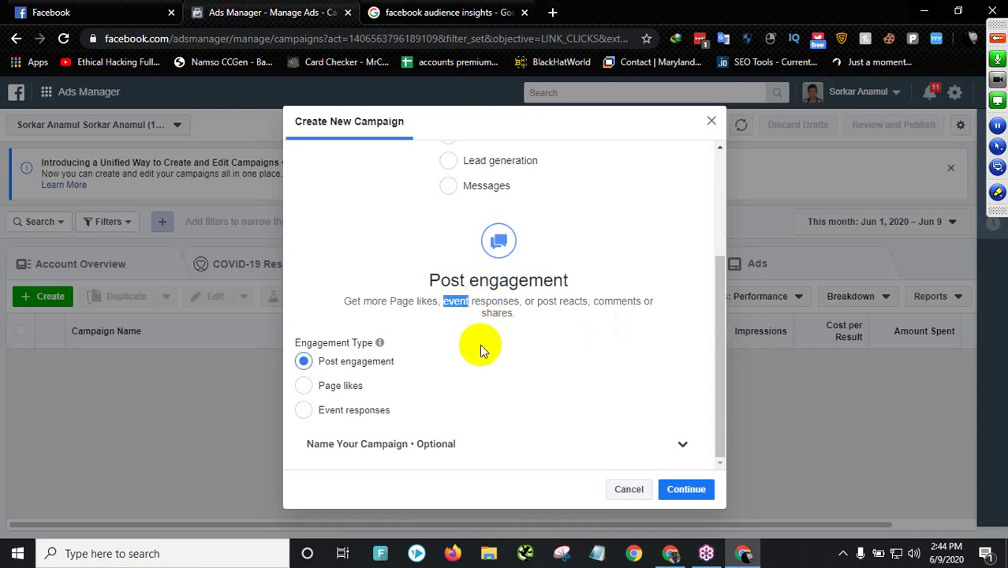
{"action": "left_click", "coordinate": [477, 301]}
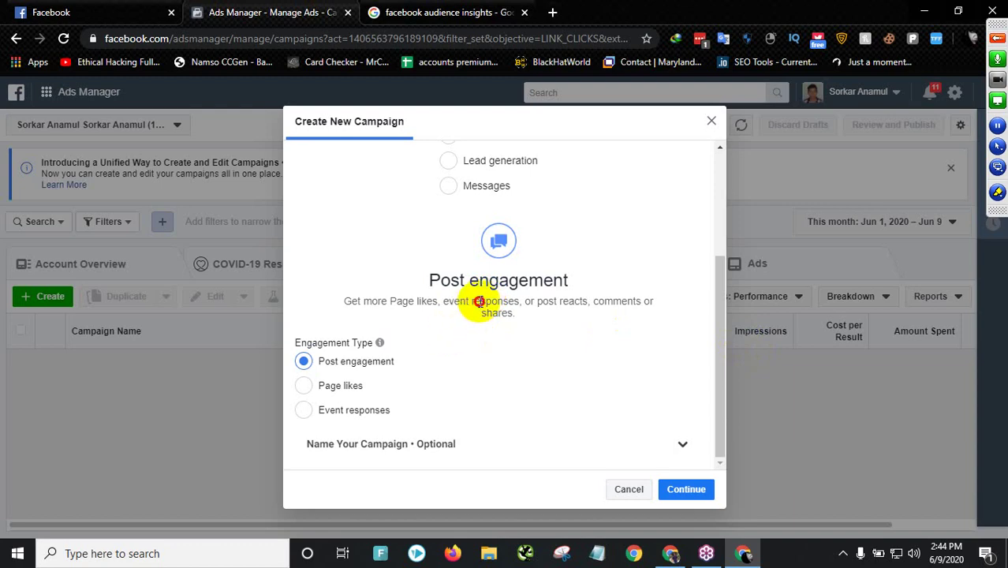
{"action": "left_click_drag", "start_coordinate": [520, 301], "coordinate": [583, 300]}
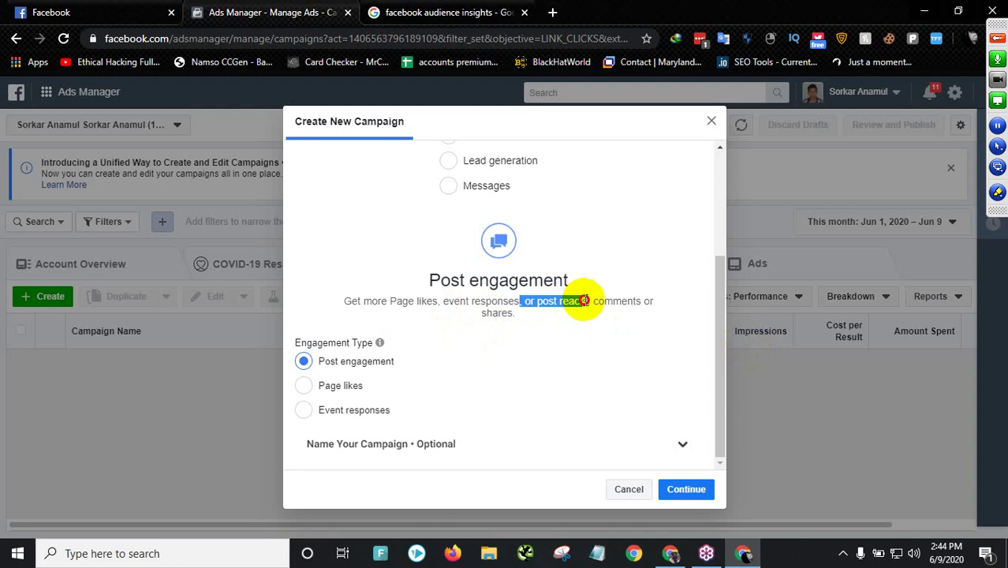
{"action": "left_click_drag", "start_coordinate": [597, 297], "coordinate": [561, 316]}
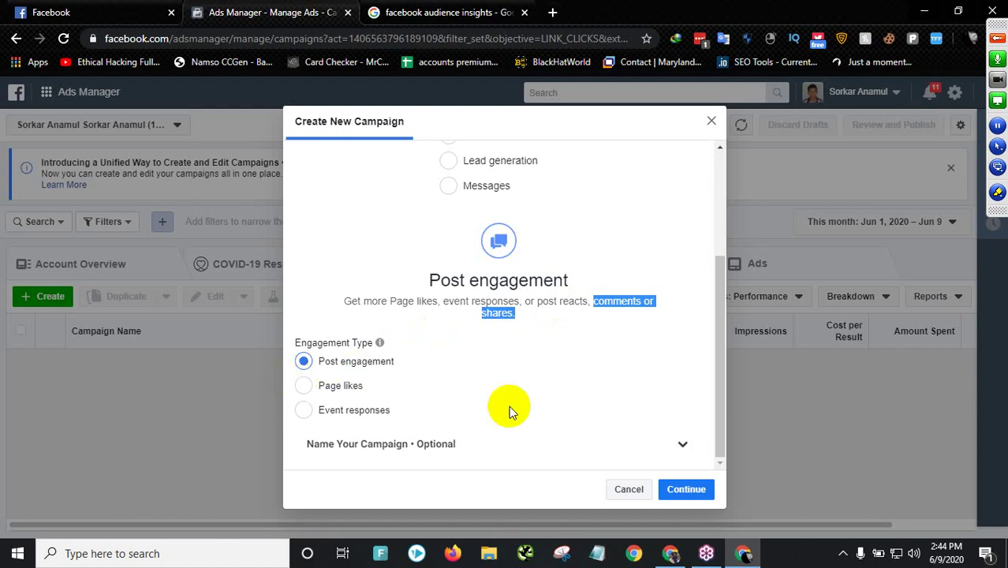
- Cancel the campaign, start a new one and review the App installs objective
{"action": "left_click", "coordinate": [630, 489]}
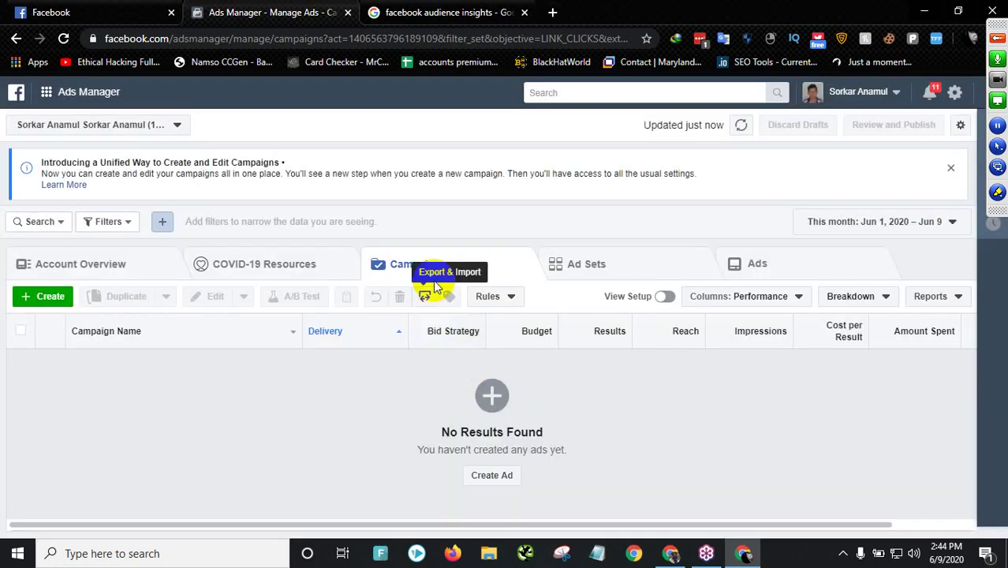
{"action": "left_click", "coordinate": [39, 300]}
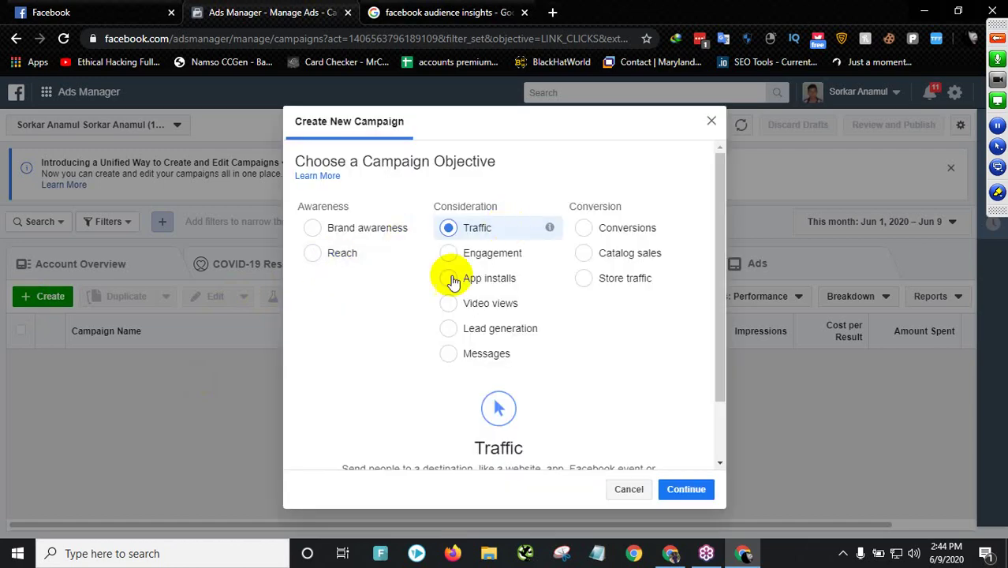
{"action": "left_click", "coordinate": [448, 280]}
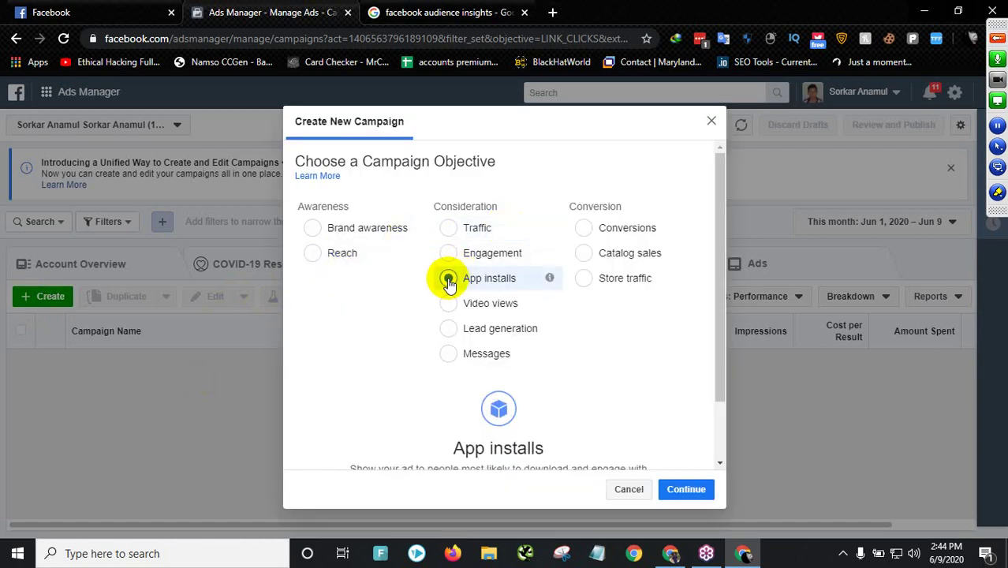
{"action": "scroll", "coordinate": [490, 293], "scroll_direction": "down", "scroll_amount": 1}
{"action": "left_click_drag", "start_coordinate": [378, 396], "coordinate": [639, 392]}
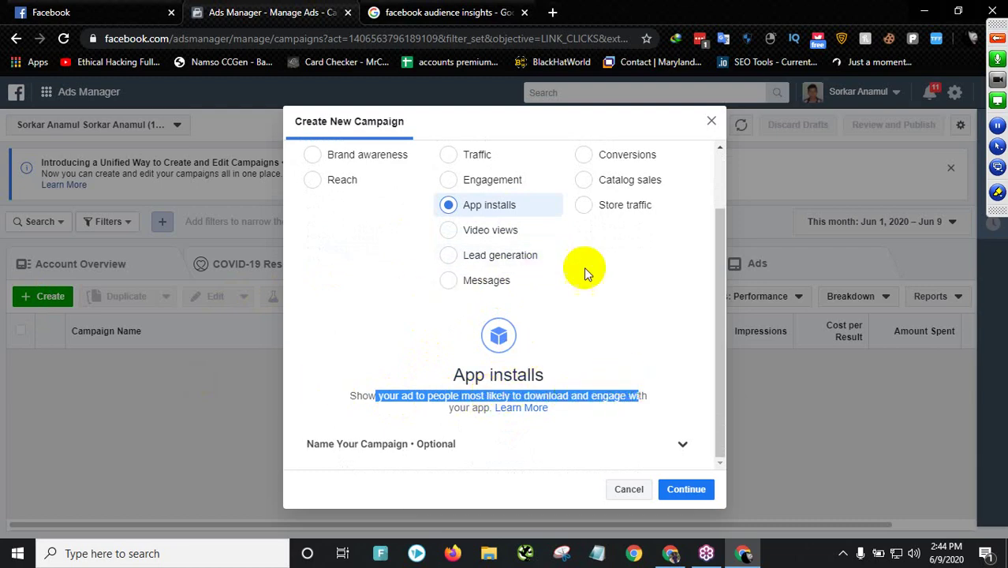
- Compare Video views, Lead generation and Messages, then continue with Lead generation
{"action": "left_click", "coordinate": [446, 230]}
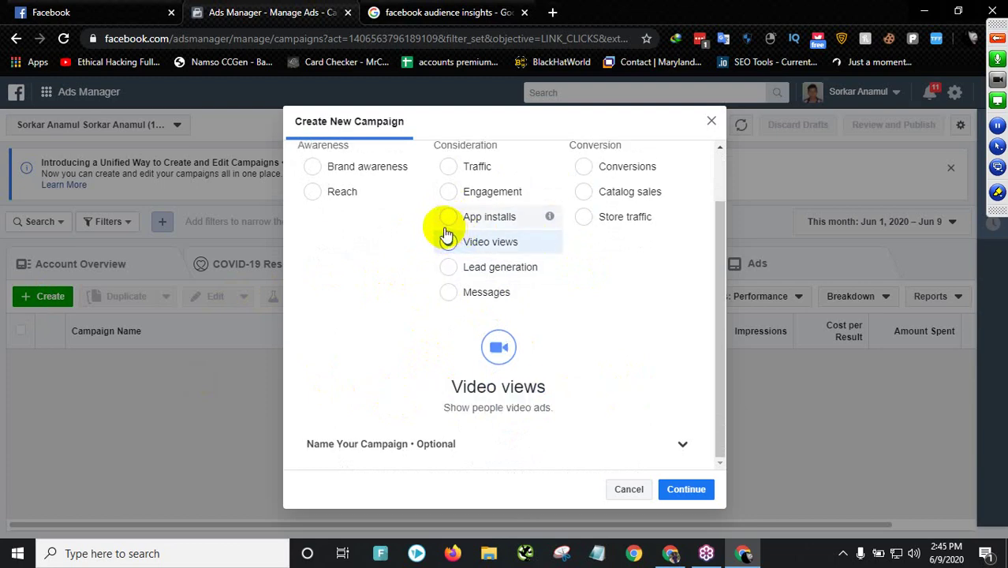
{"action": "left_click", "coordinate": [467, 268]}
{"action": "left_click", "coordinate": [448, 267]}
{"action": "left_click_drag", "start_coordinate": [433, 409], "coordinate": [575, 407]}
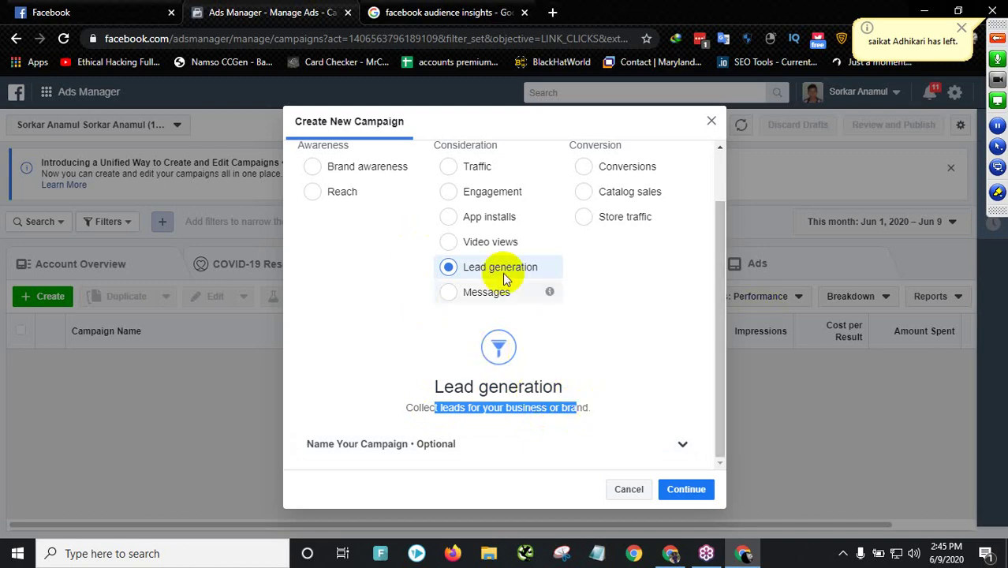
{"action": "left_click", "coordinate": [476, 302]}
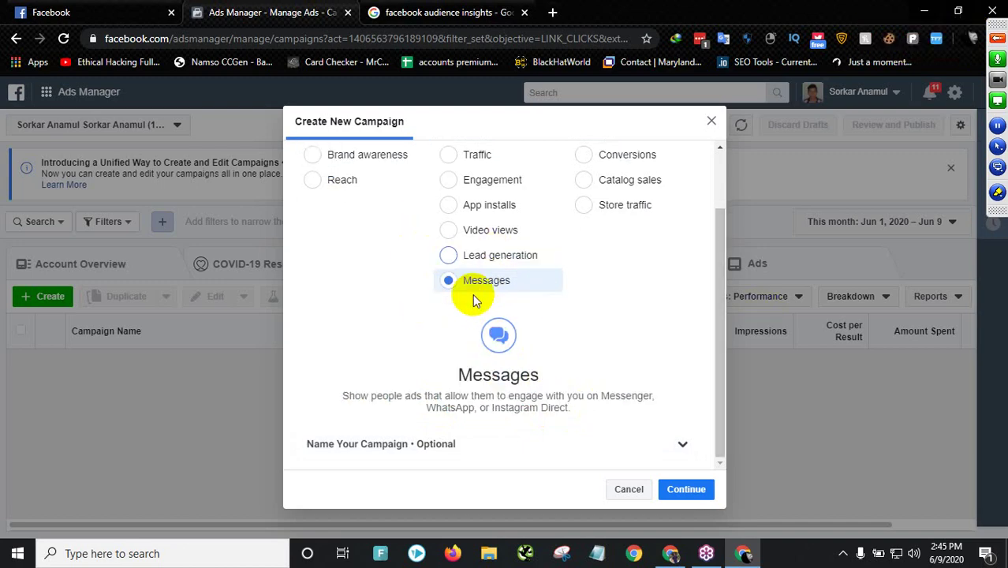
{"action": "left_click_drag", "start_coordinate": [389, 397], "coordinate": [565, 406]}
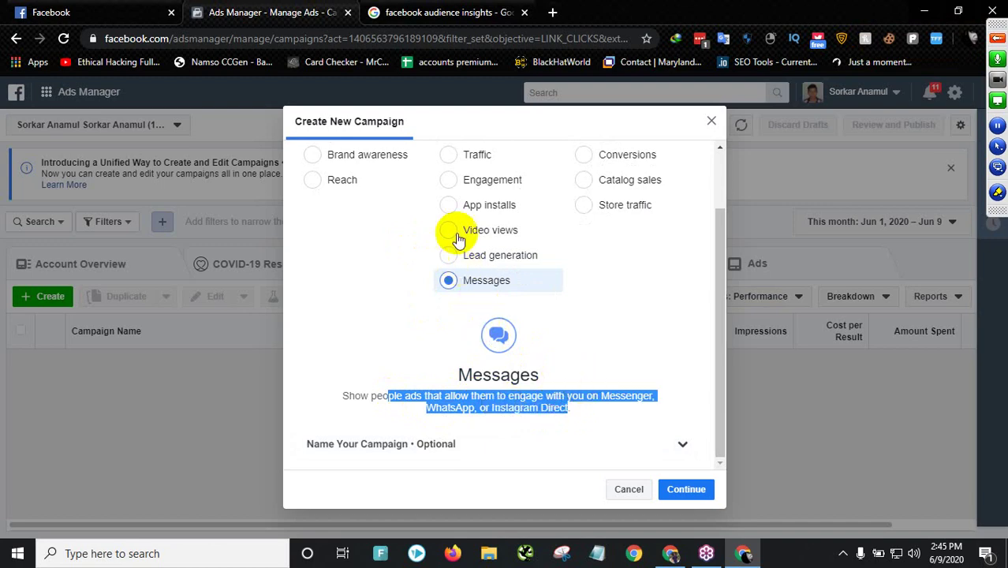
{"action": "left_click", "coordinate": [513, 254]}
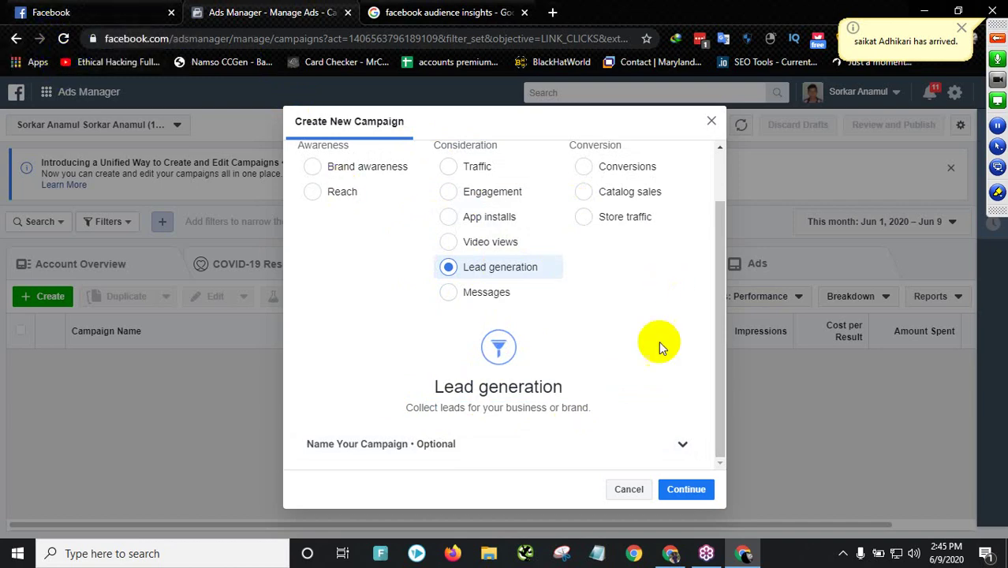
{"action": "left_click", "coordinate": [678, 491]}
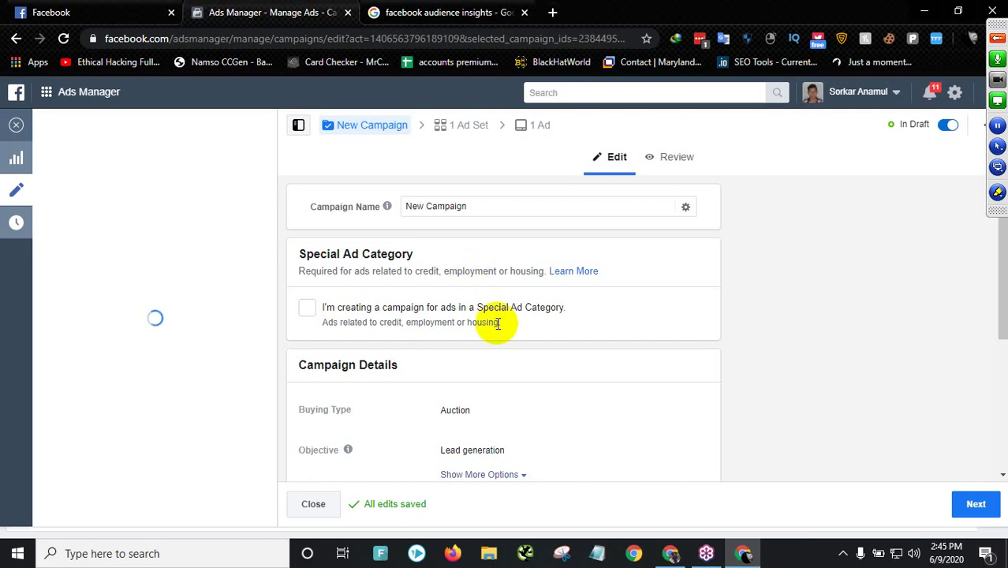
- Replace the default campaign name with 'event lead' and review Campaign Details and A/B Test
{"action": "scroll", "coordinate": [503, 230], "scroll_direction": "down", "scroll_amount": 6}
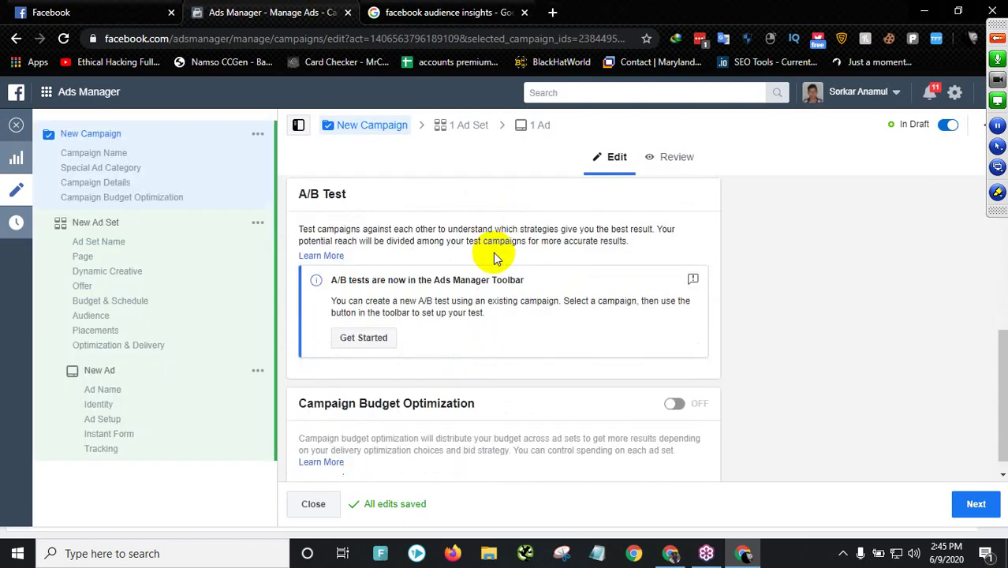
{"action": "scroll", "coordinate": [491, 251], "scroll_direction": "up", "scroll_amount": 6}
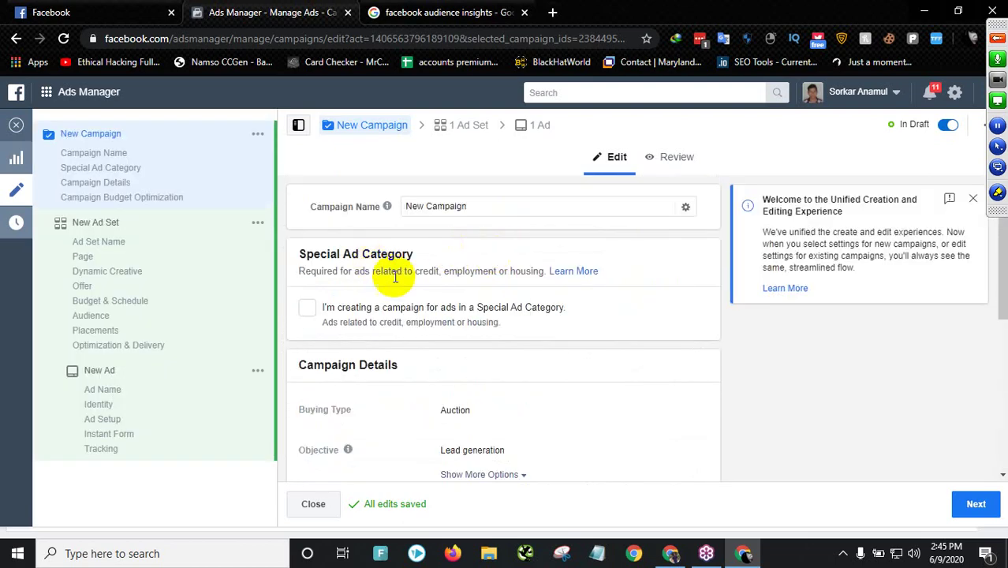
{"action": "left_click_drag", "start_coordinate": [473, 215], "coordinate": [400, 211]}
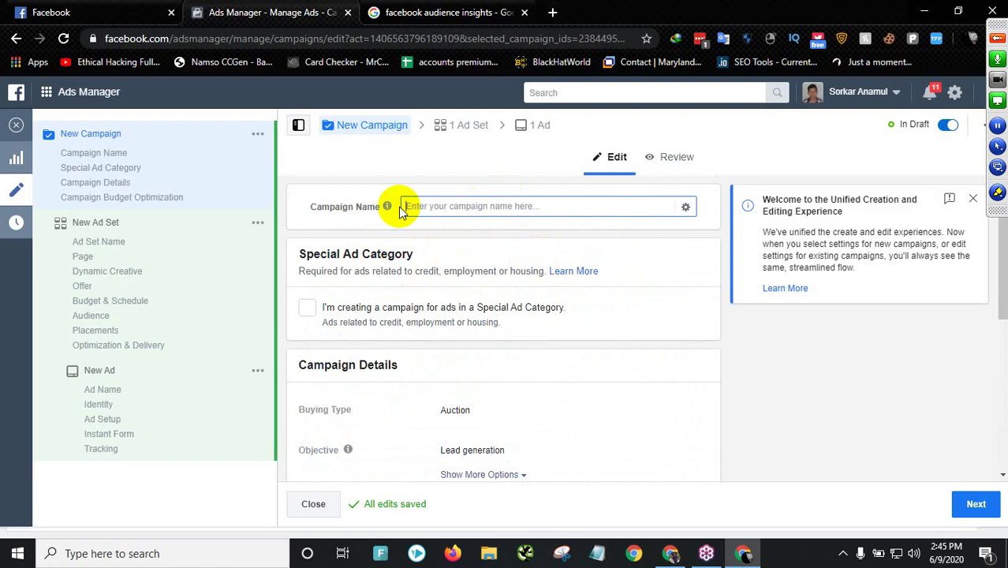
{"action": "type", "text": "event lead"}
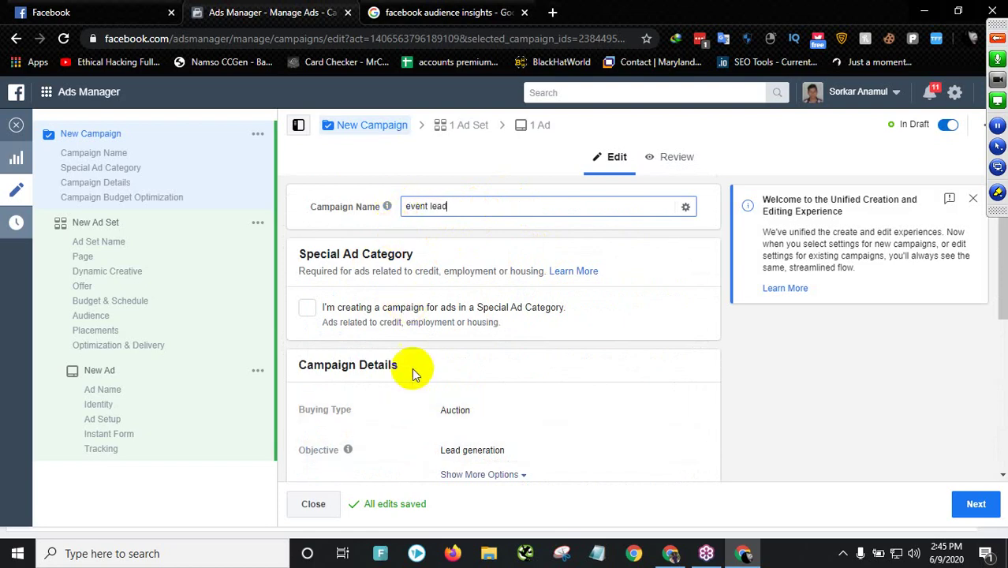
{"action": "scroll", "coordinate": [390, 368], "scroll_direction": "down", "scroll_amount": 1}
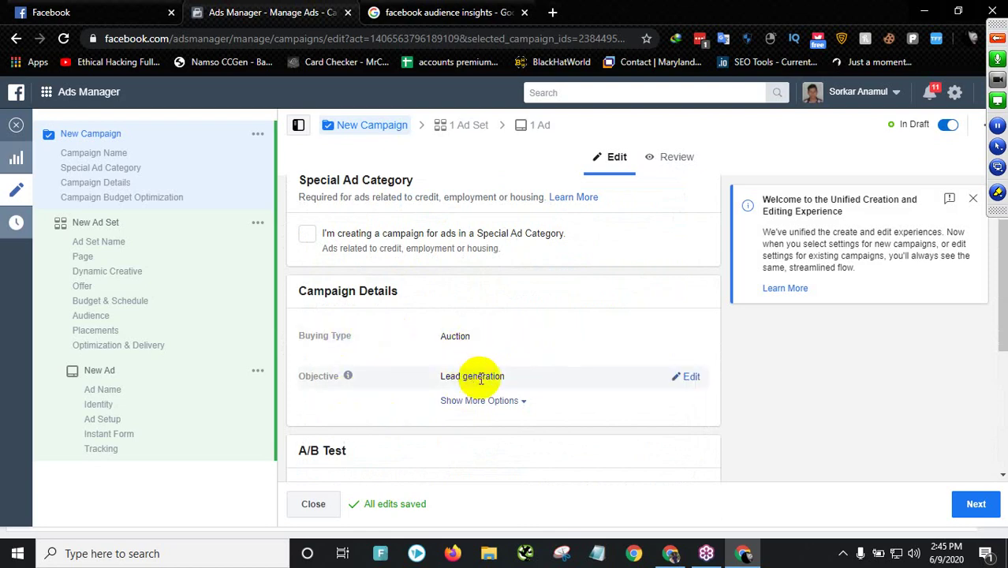
{"action": "mouse_move", "coordinate": [348, 375]}
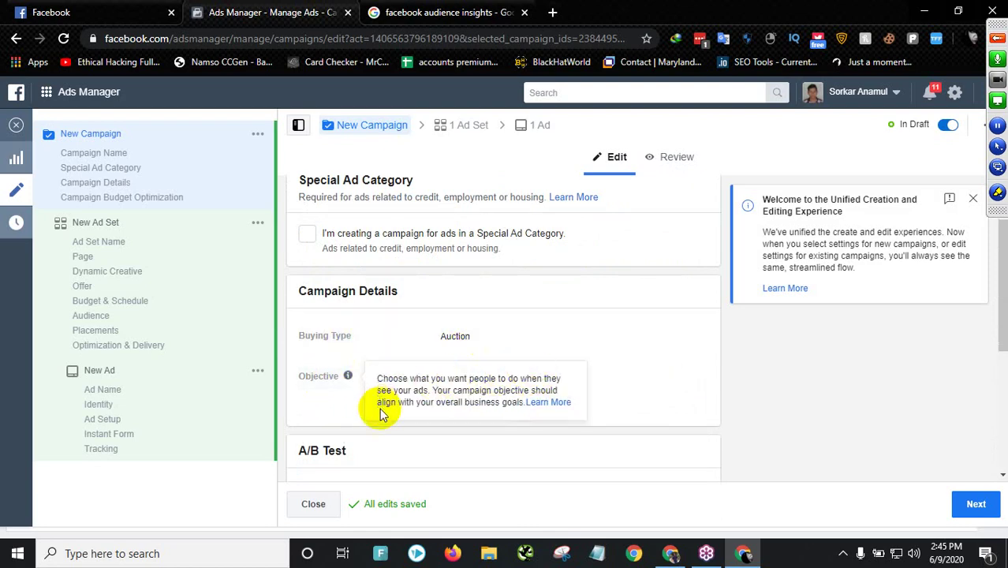
{"action": "scroll", "coordinate": [402, 498], "scroll_direction": "down", "scroll_amount": 1}
{"action": "scroll", "coordinate": [394, 394], "scroll_direction": "down", "scroll_amount": 3}
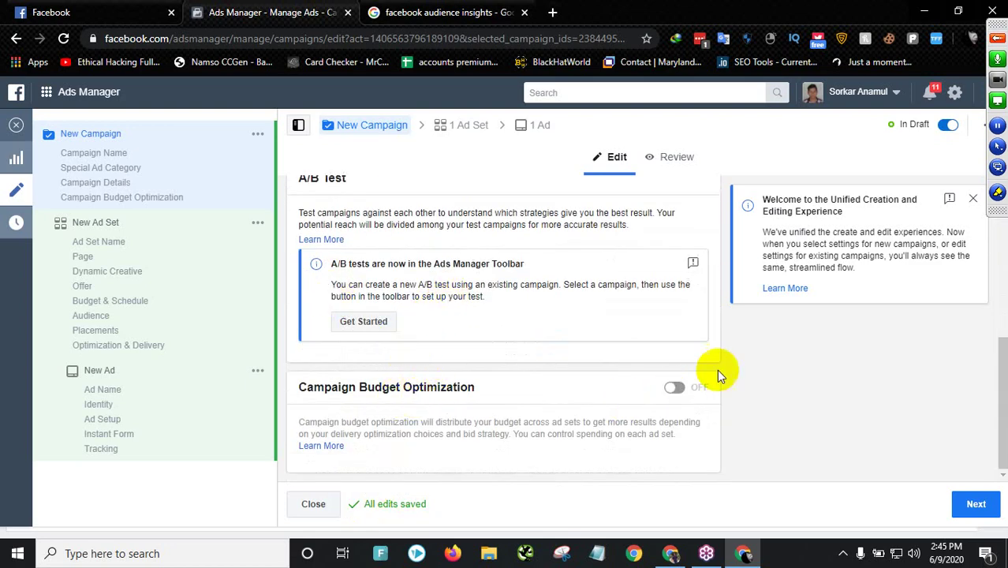
- Advance from the campaign to the new ad set's settings
{"action": "left_click", "coordinate": [977, 504]}
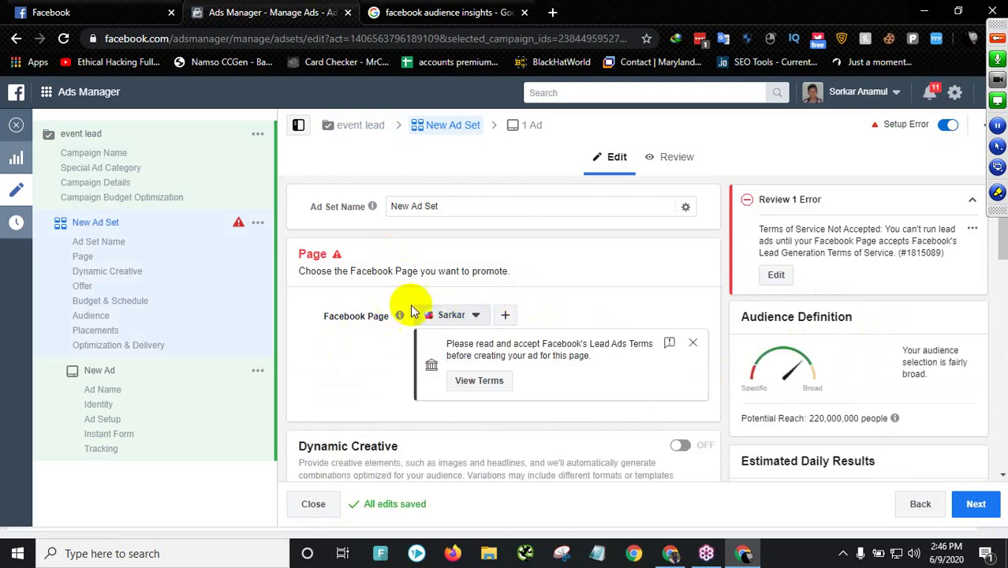
{"action": "scroll", "coordinate": [506, 335], "scroll_direction": "down", "scroll_amount": 1}
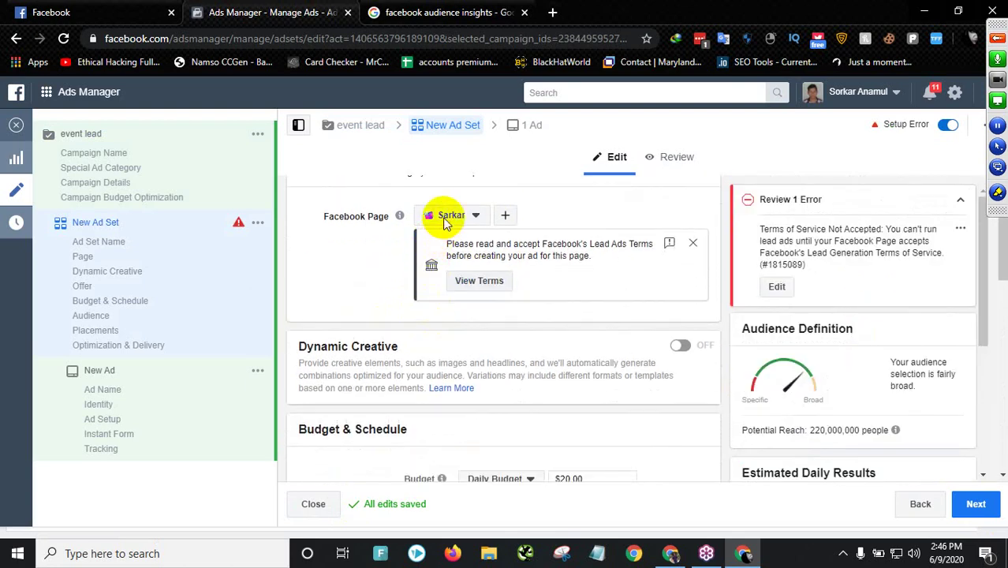
{"action": "scroll", "coordinate": [446, 225], "scroll_direction": "down", "scroll_amount": 1}
{"action": "scroll", "coordinate": [541, 241], "scroll_direction": "up", "scroll_amount": 3}
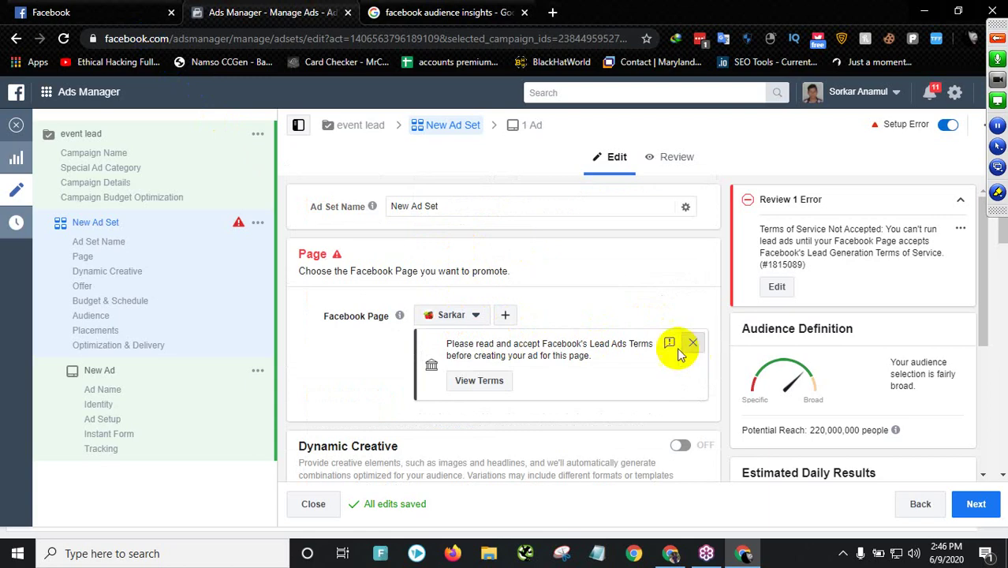
- Dismiss the Lead Ads Terms notice and keep the current Facebook Page selected
{"action": "left_click", "coordinate": [692, 342]}
{"action": "left_click", "coordinate": [463, 318]}
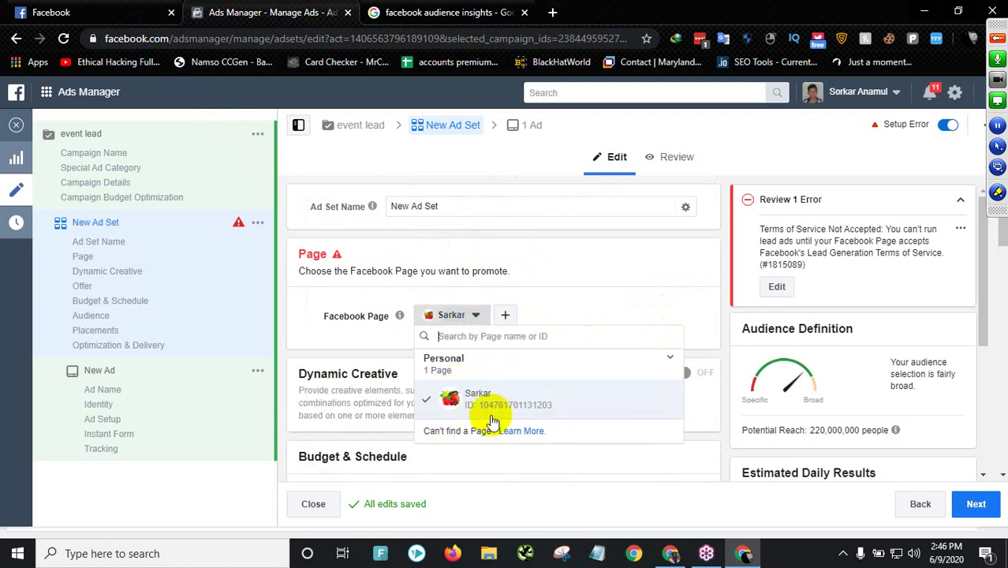
{"action": "left_click", "coordinate": [399, 338]}
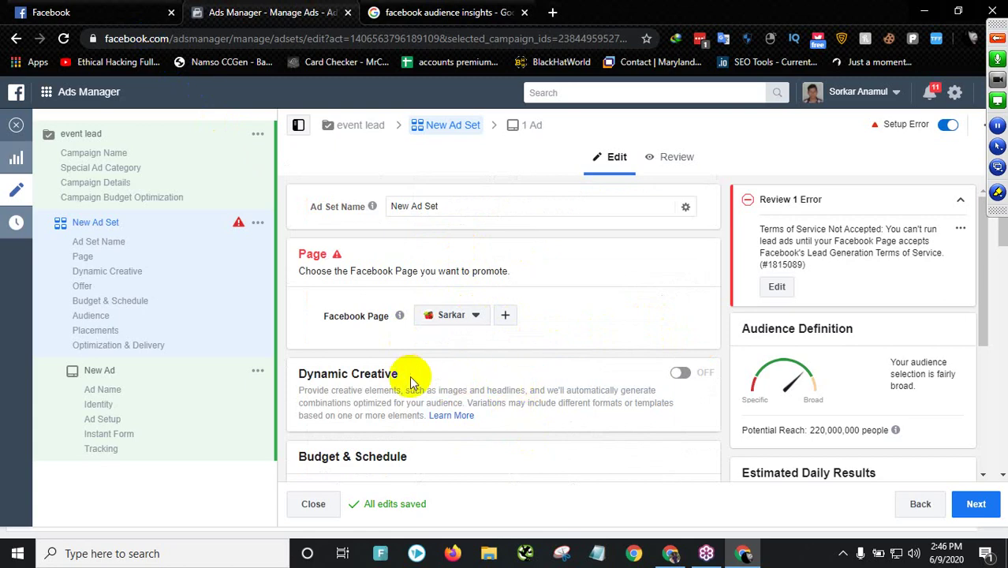
{"action": "scroll", "coordinate": [407, 378], "scroll_direction": "down", "scroll_amount": 2}
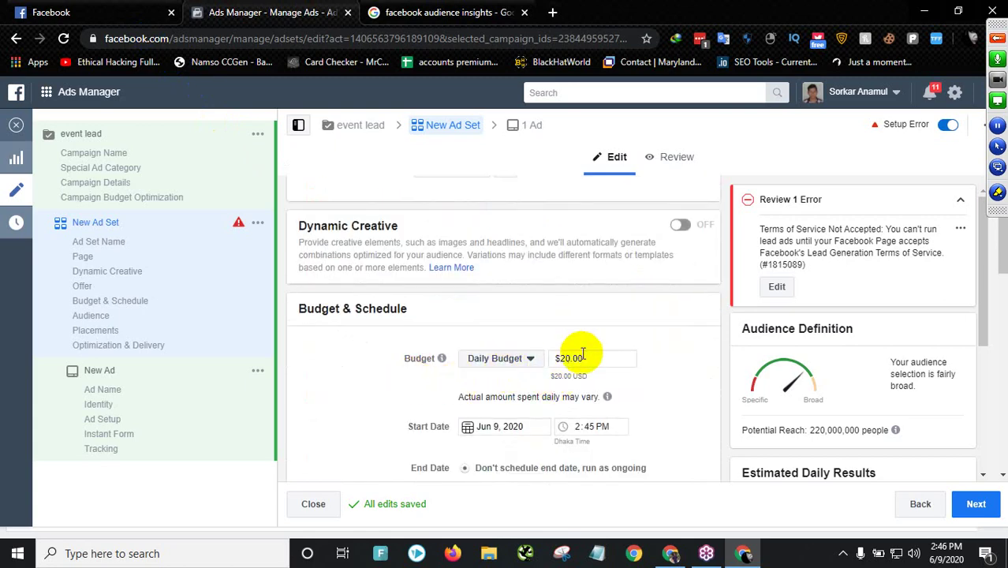
- Commit a $10.00 daily budget and keep Jun 9, 2020 as the start date
{"action": "scroll", "coordinate": [482, 368], "scroll_direction": "down", "scroll_amount": 1}
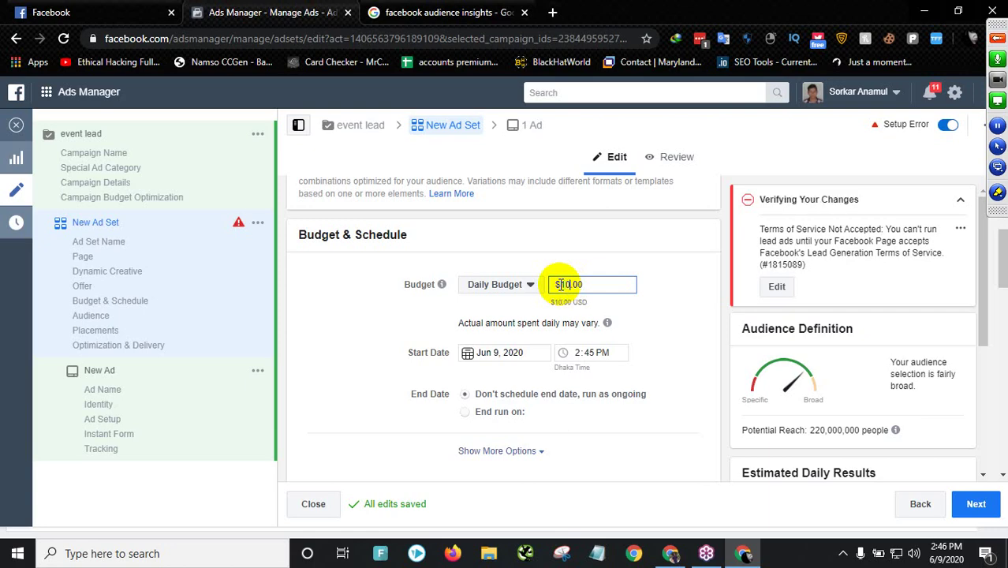
{"action": "left_click", "coordinate": [516, 349]}
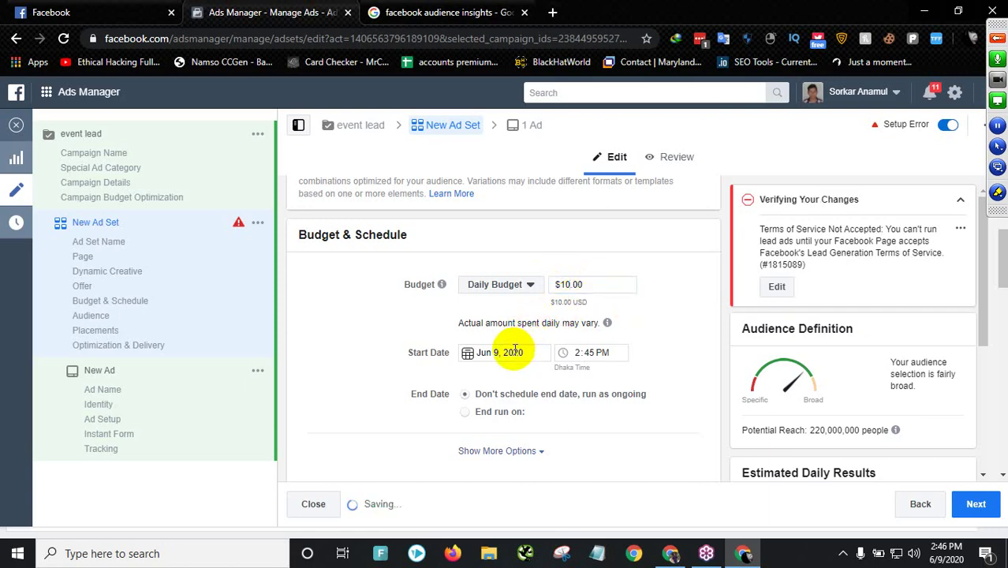
{"action": "left_click", "coordinate": [607, 355]}
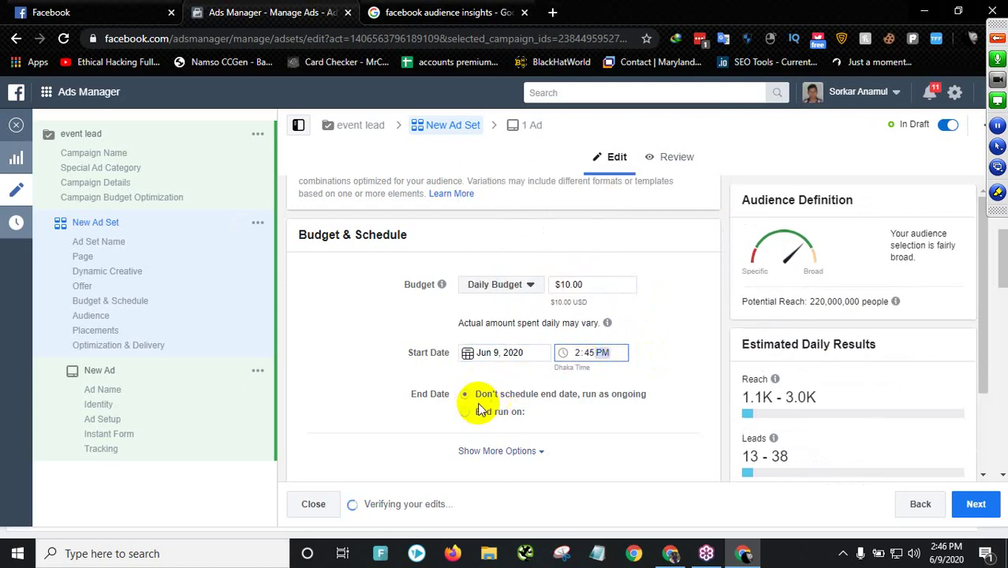
- Schedule the ad set to end on Jun 13, 2020
{"action": "scroll", "coordinate": [536, 398], "scroll_direction": "down", "scroll_amount": 1}
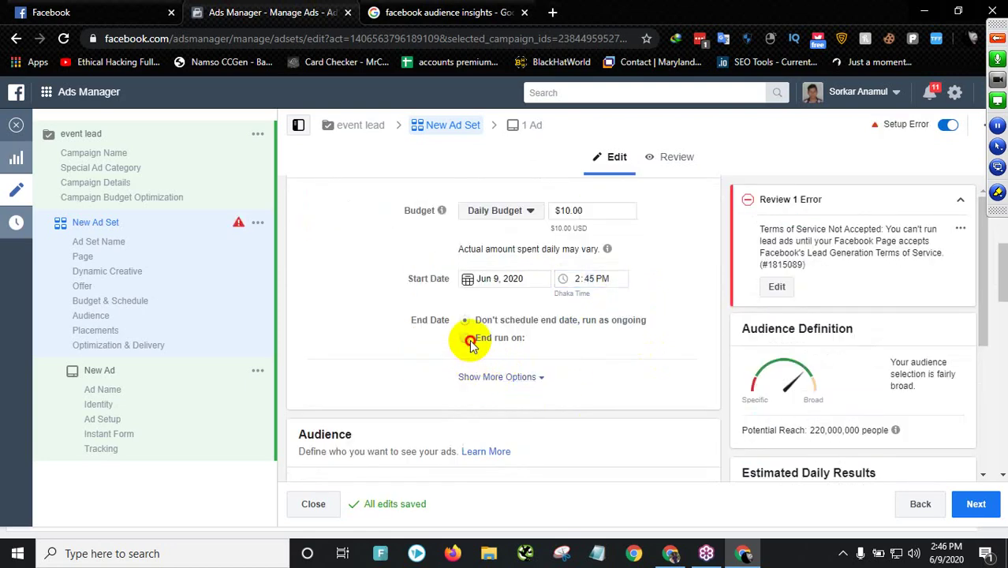
{"action": "left_click", "coordinate": [468, 340]}
{"action": "left_click", "coordinate": [473, 354]}
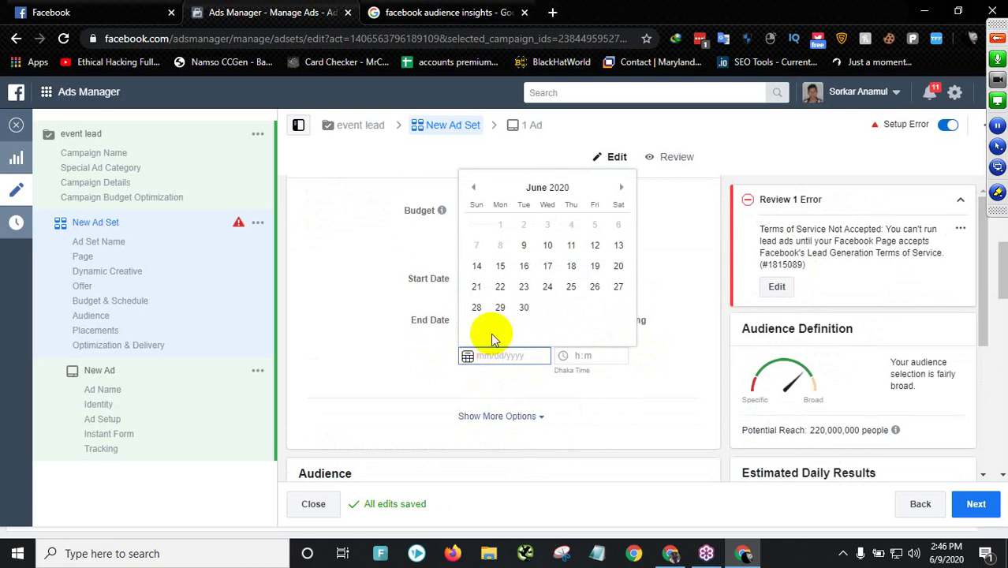
{"action": "left_click", "coordinate": [620, 246]}
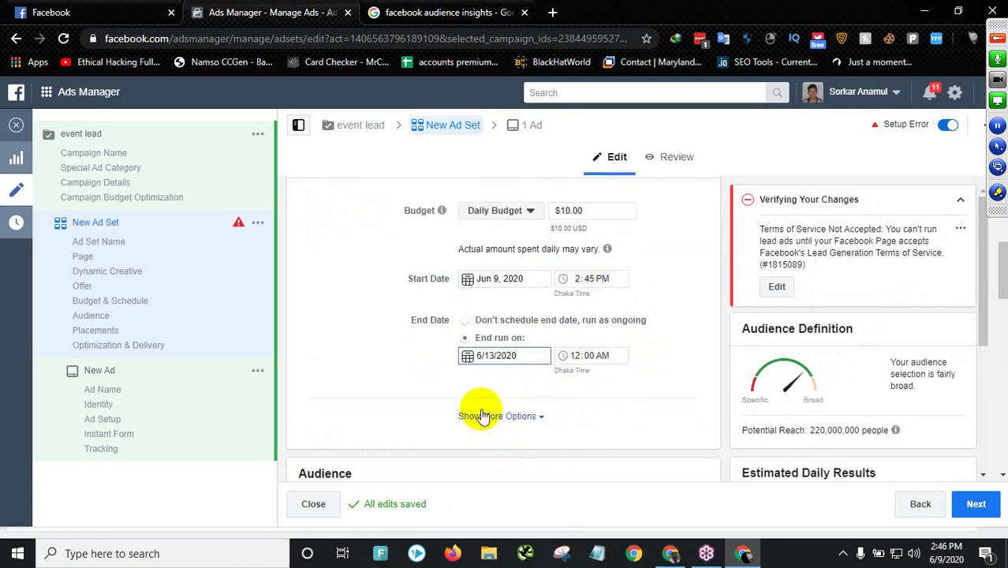
- Review the budget and schedule settings and select the $10.00 daily budget amount
{"action": "scroll", "coordinate": [474, 398], "scroll_direction": "down", "scroll_amount": 3}
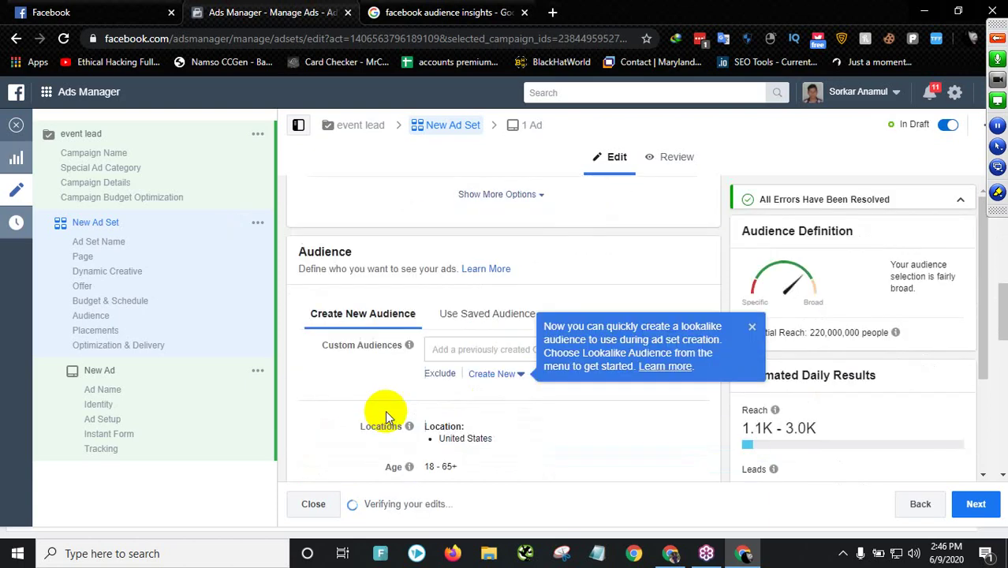
{"action": "scroll", "coordinate": [414, 343], "scroll_direction": "up", "scroll_amount": 8}
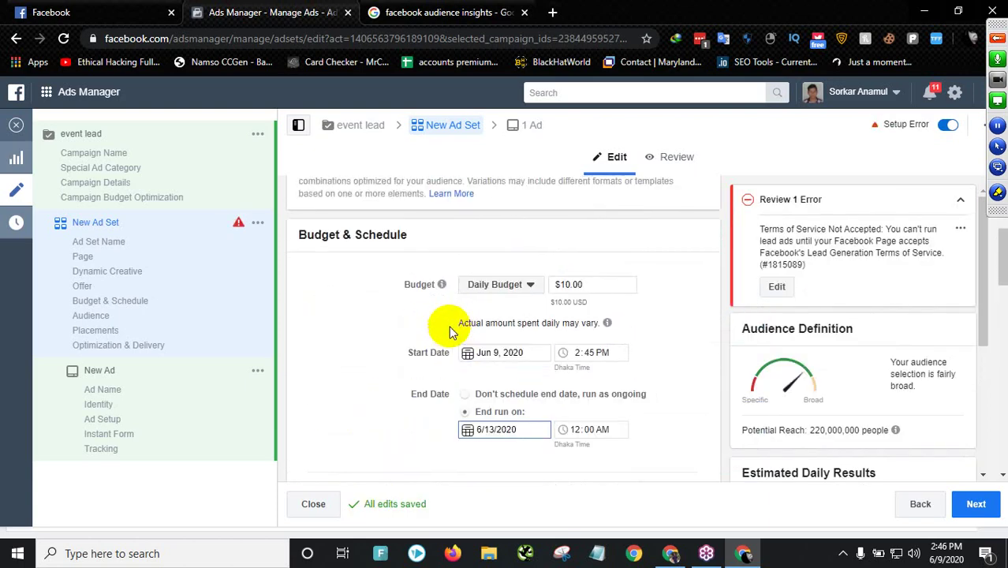
{"action": "scroll", "coordinate": [434, 335], "scroll_direction": "up", "scroll_amount": 1}
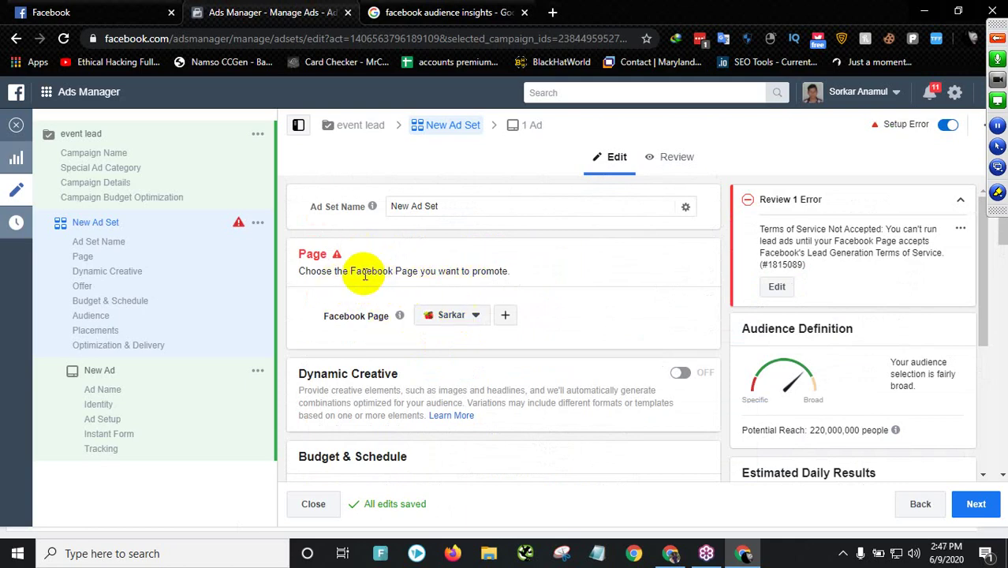
{"action": "left_click_drag", "start_coordinate": [341, 272], "coordinate": [492, 269]}
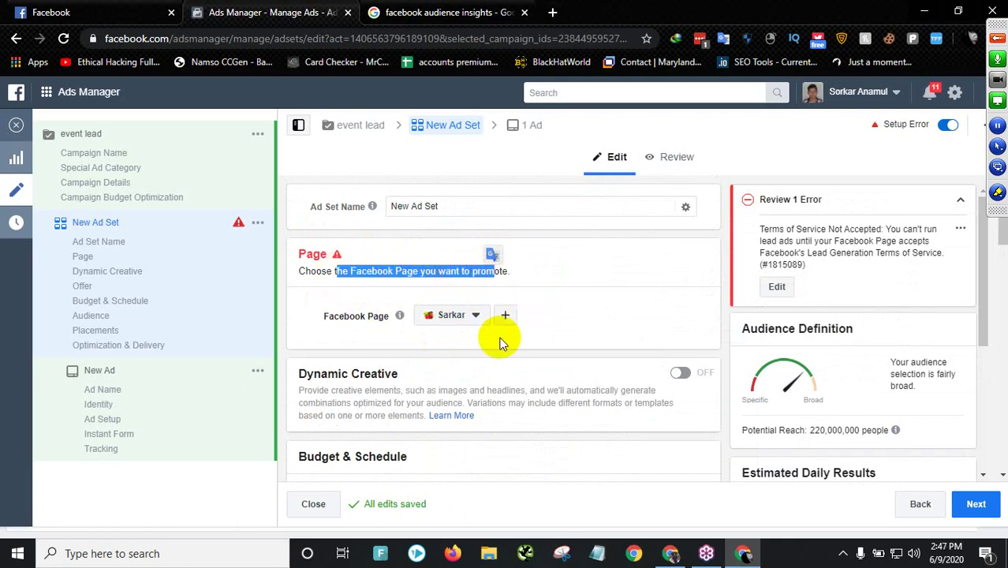
{"action": "scroll", "coordinate": [497, 339], "scroll_direction": "down", "scroll_amount": 2}
{"action": "scroll", "coordinate": [487, 351], "scroll_direction": "down", "scroll_amount": 1}
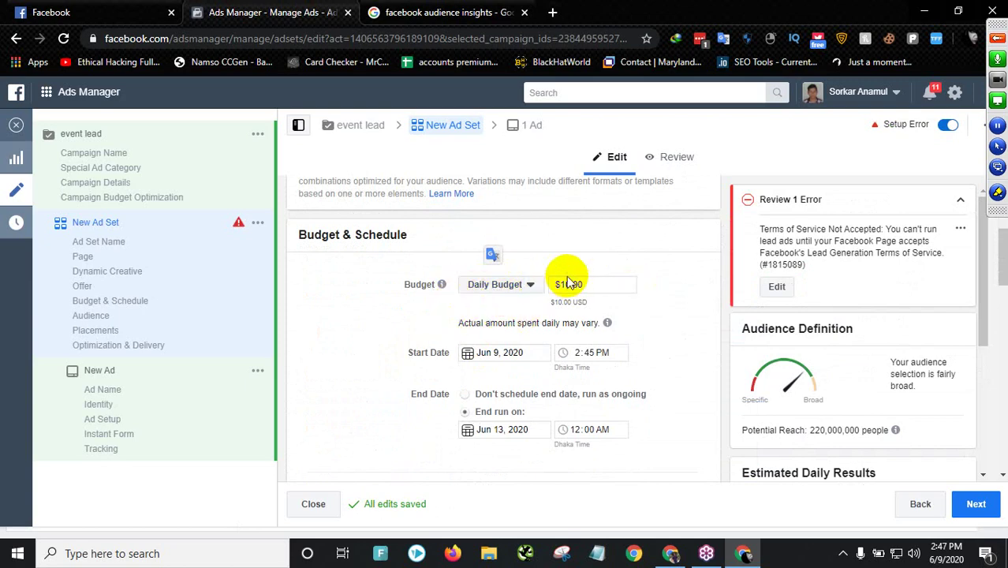
{"action": "scroll", "coordinate": [502, 323], "scroll_direction": "down", "scroll_amount": 1}
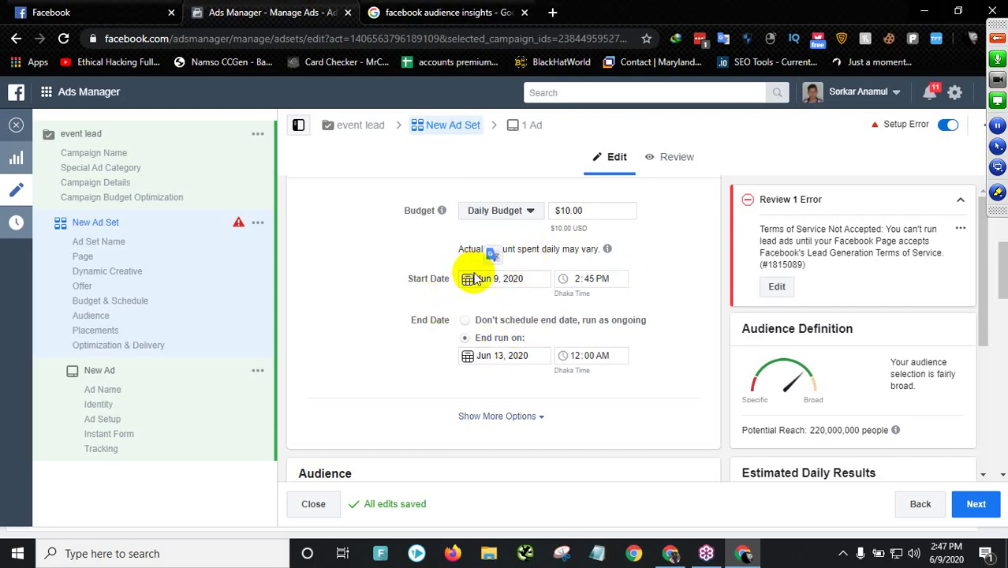
{"action": "left_click_drag", "start_coordinate": [565, 210], "coordinate": [576, 210]}
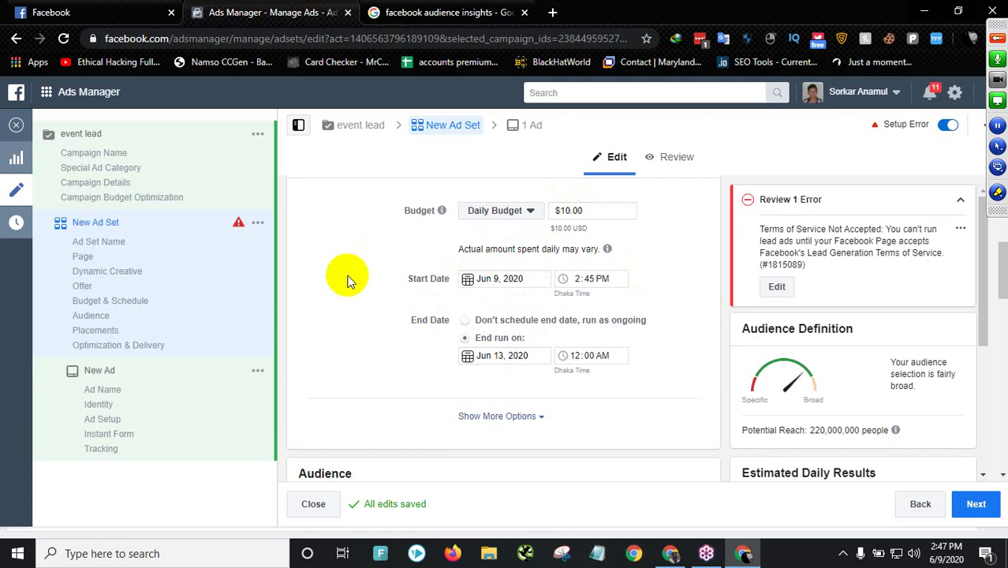
{"action": "scroll", "coordinate": [490, 371], "scroll_direction": "down", "scroll_amount": 3}
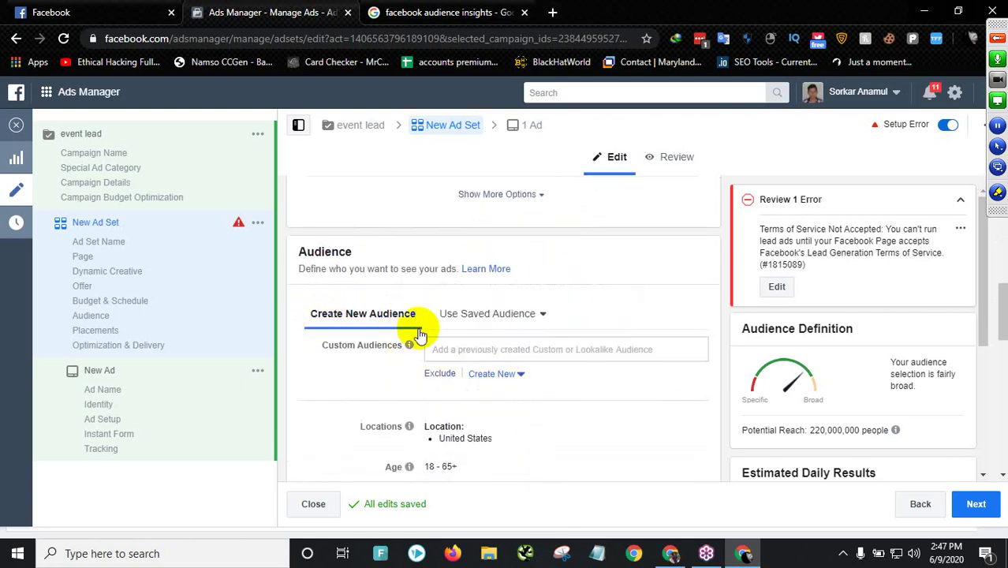
{"action": "left_click", "coordinate": [456, 351]}
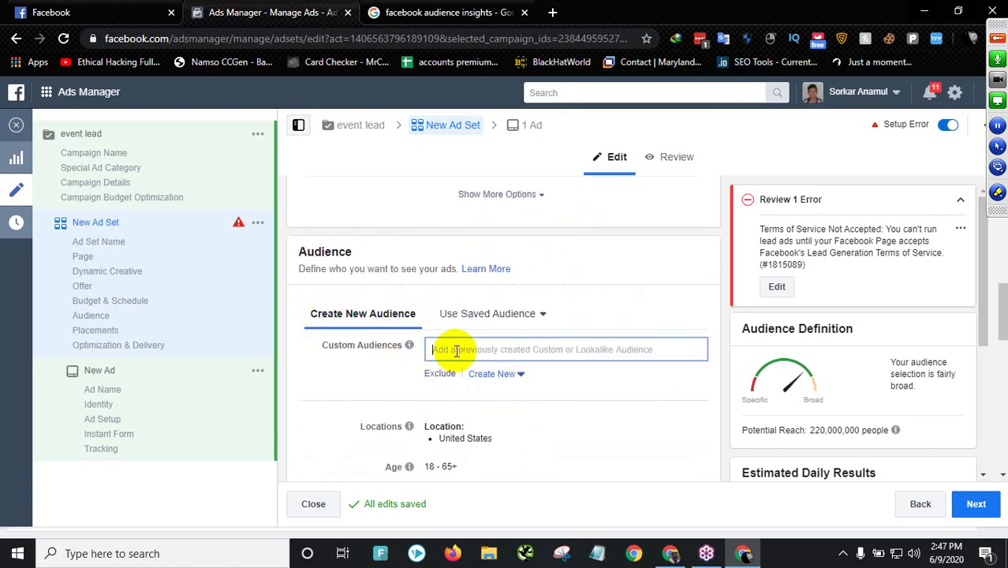
{"action": "left_click", "coordinate": [456, 351]}
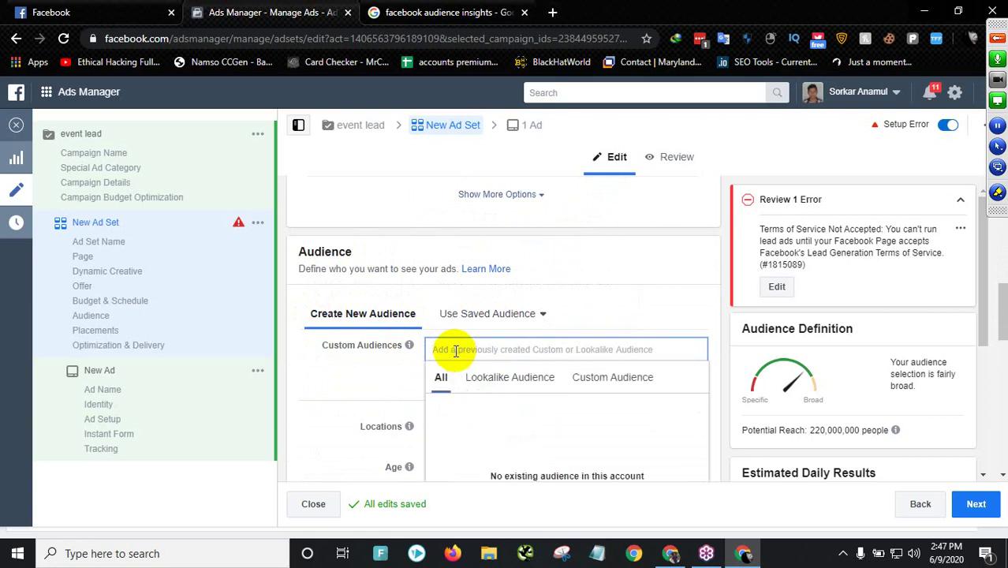
{"action": "left_click", "coordinate": [363, 355]}
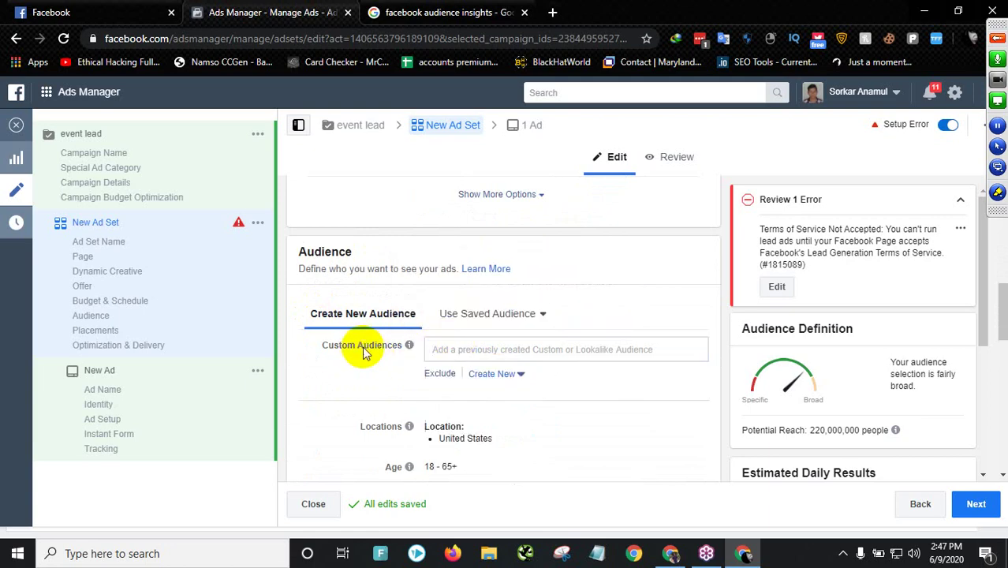
{"action": "left_click", "coordinate": [436, 352]}
{"action": "scroll", "coordinate": [354, 311], "scroll_direction": "down", "scroll_amount": 2}
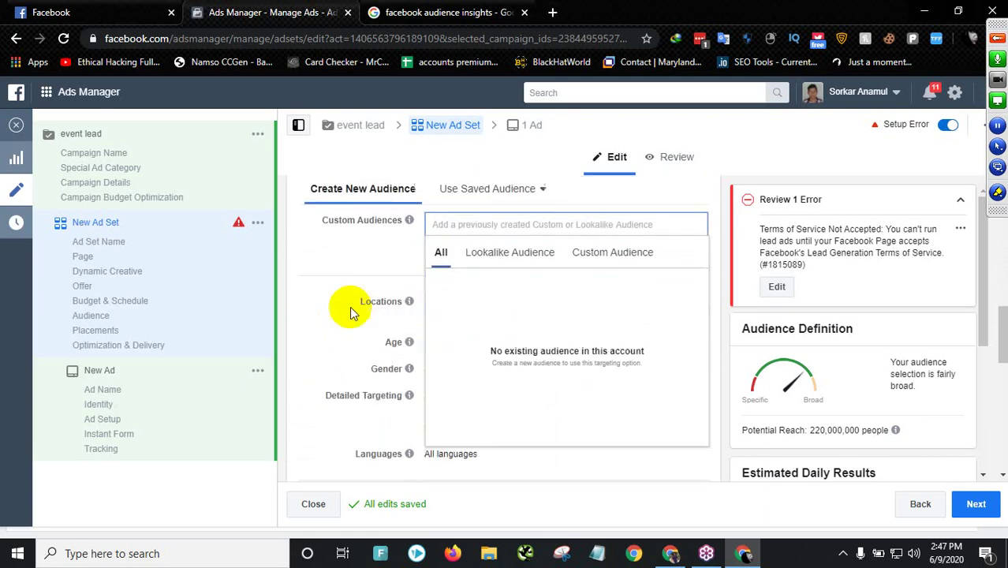
{"action": "left_click", "coordinate": [348, 236]}
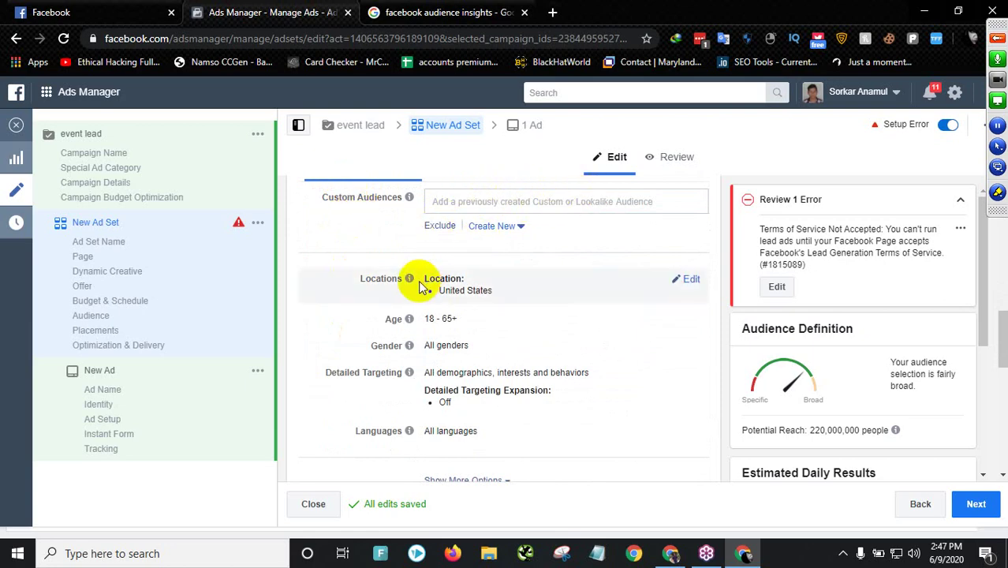
{"action": "scroll", "coordinate": [466, 291], "scroll_direction": "down", "scroll_amount": 1}
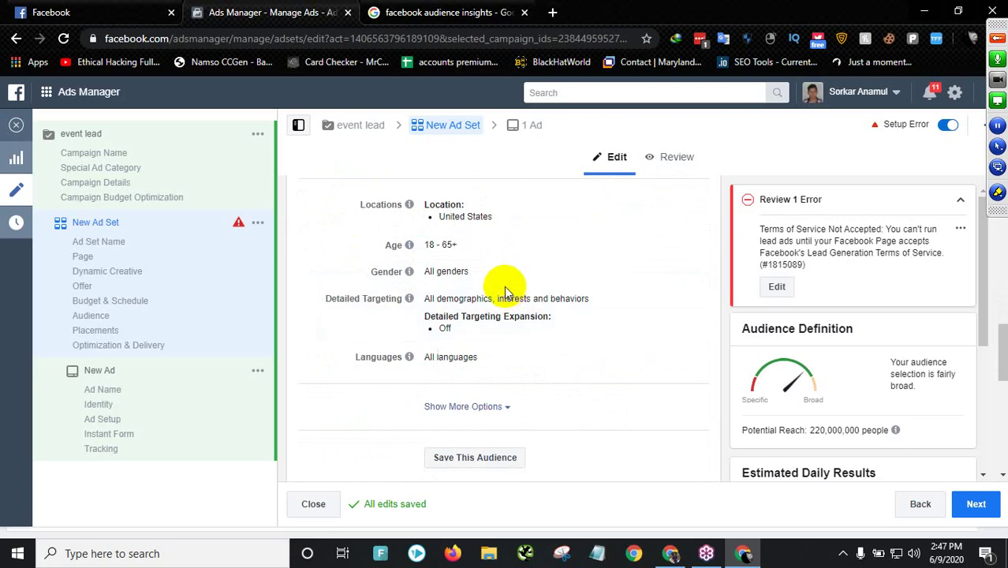
{"action": "scroll", "coordinate": [502, 291], "scroll_direction": "up", "scroll_amount": 1}
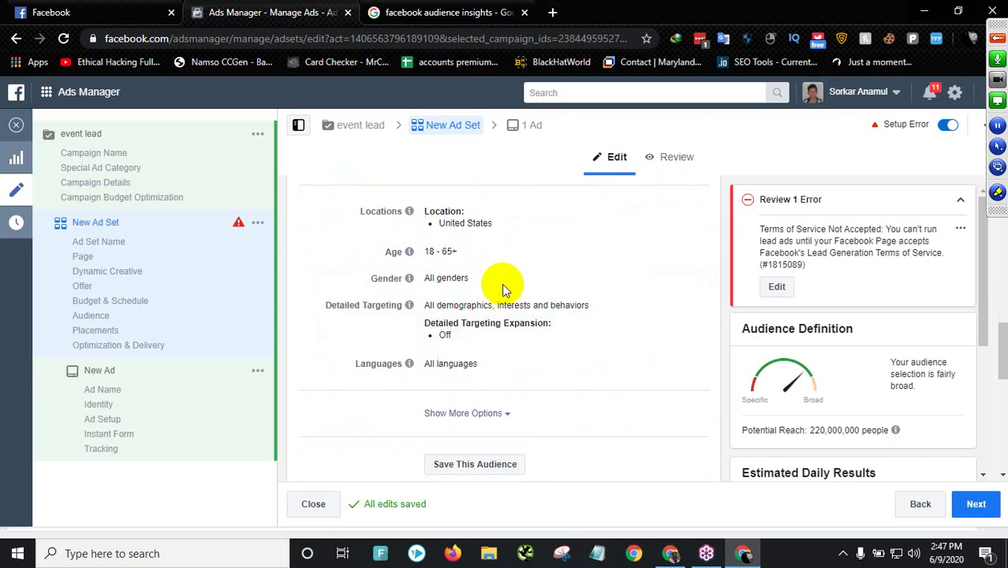
{"action": "scroll", "coordinate": [503, 290], "scroll_direction": "up", "scroll_amount": 3}
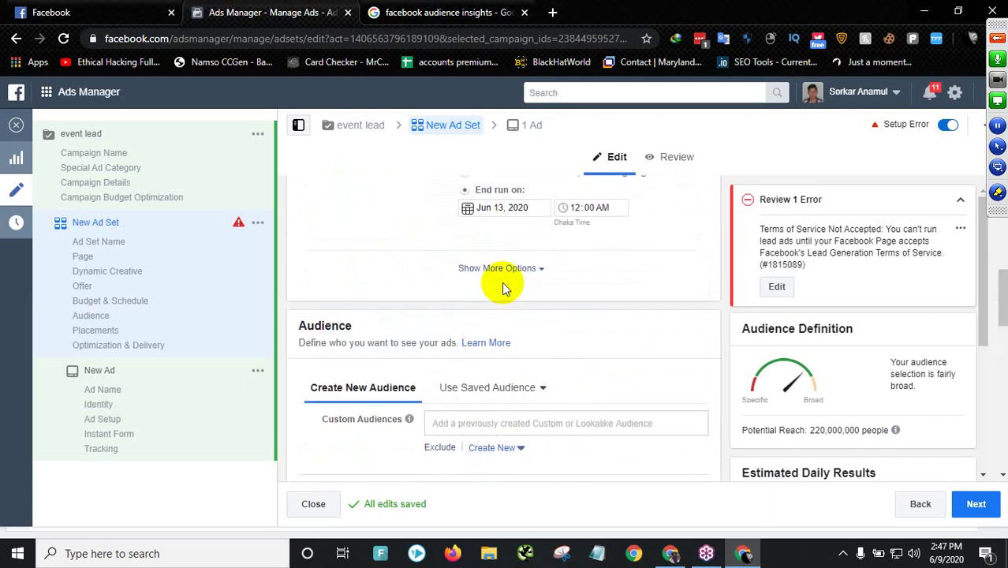
{"action": "scroll", "coordinate": [502, 282], "scroll_direction": "up", "scroll_amount": 6}
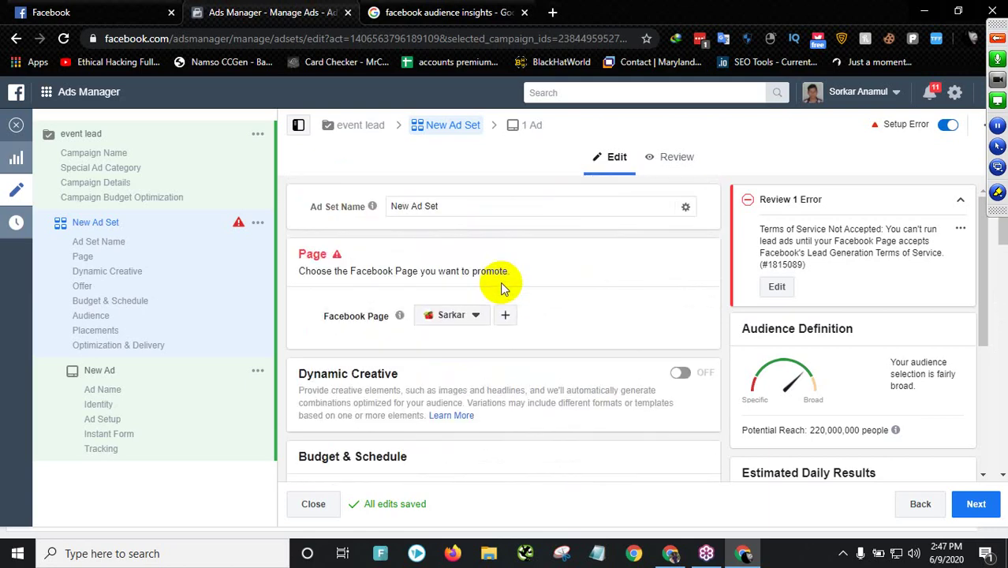
{"action": "left_click", "coordinate": [463, 319]}
{"action": "left_click", "coordinate": [513, 406]}
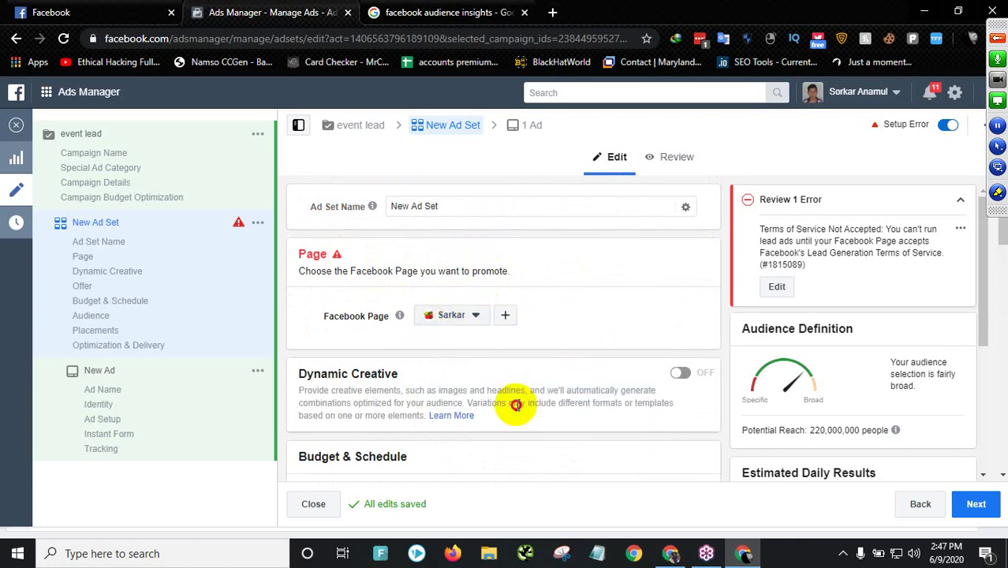
{"action": "left_click", "coordinate": [479, 320]}
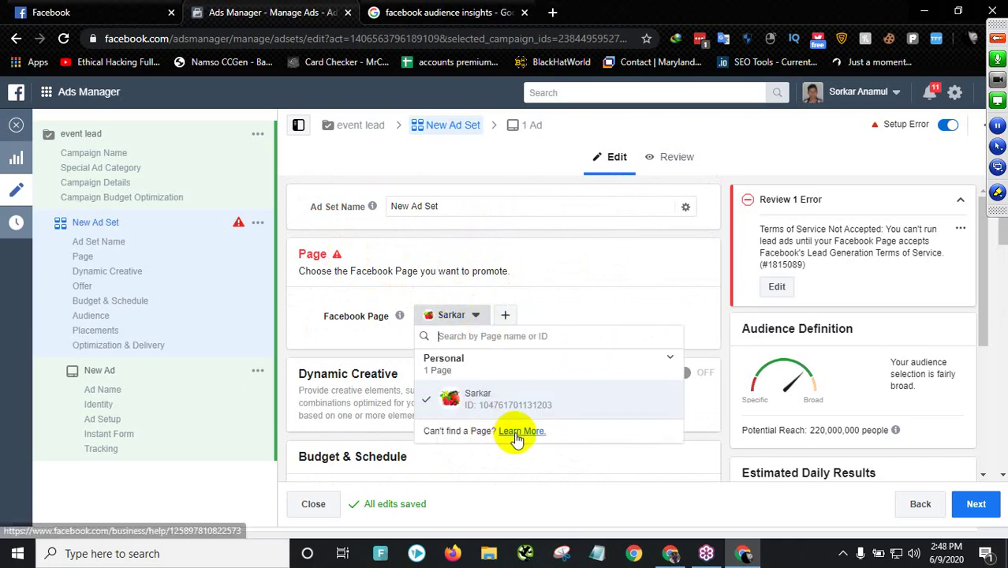
{"action": "left_click", "coordinate": [462, 314]}
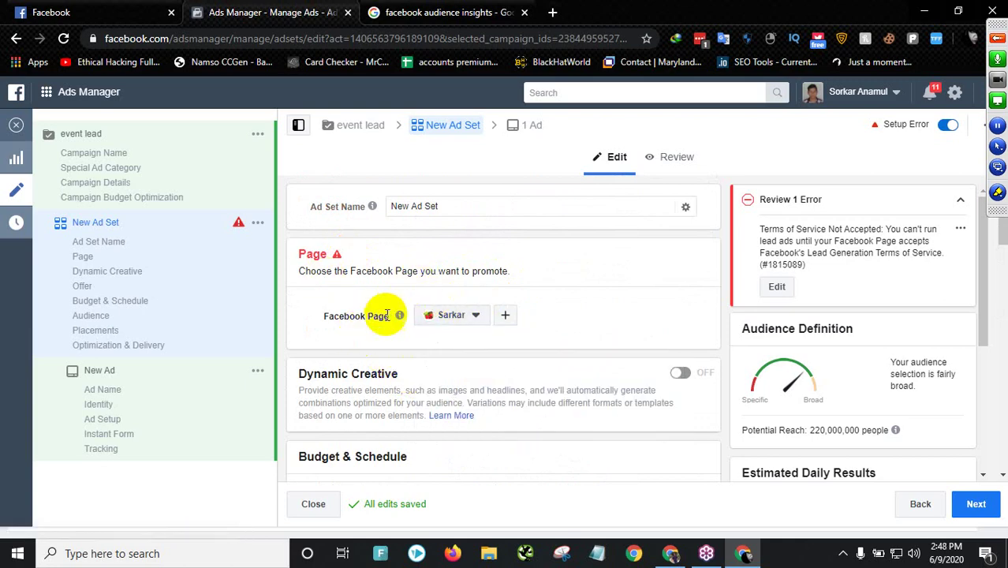
{"action": "scroll", "coordinate": [426, 332], "scroll_direction": "down", "scroll_amount": 7}
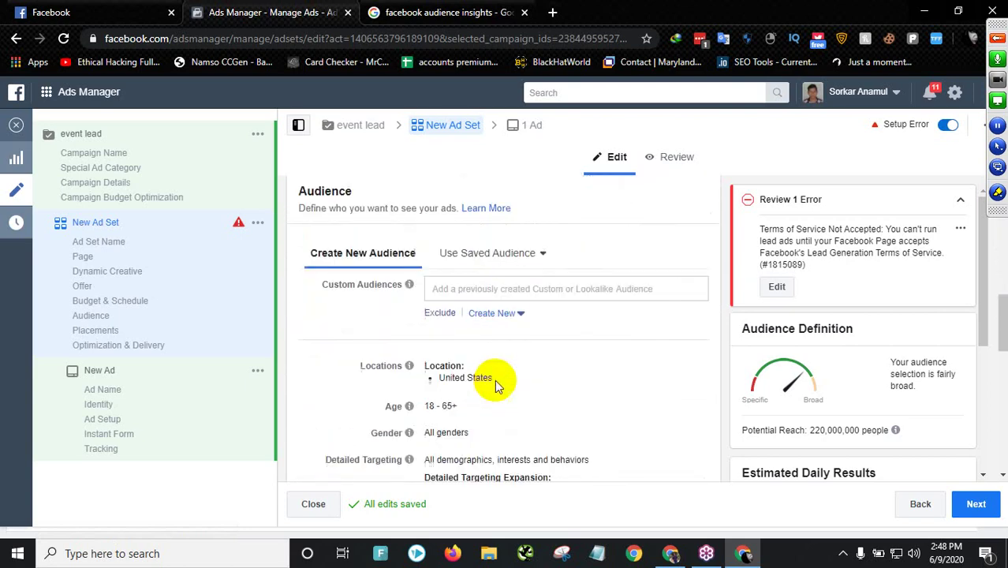
{"action": "scroll", "coordinate": [481, 381], "scroll_direction": "down", "scroll_amount": 5}
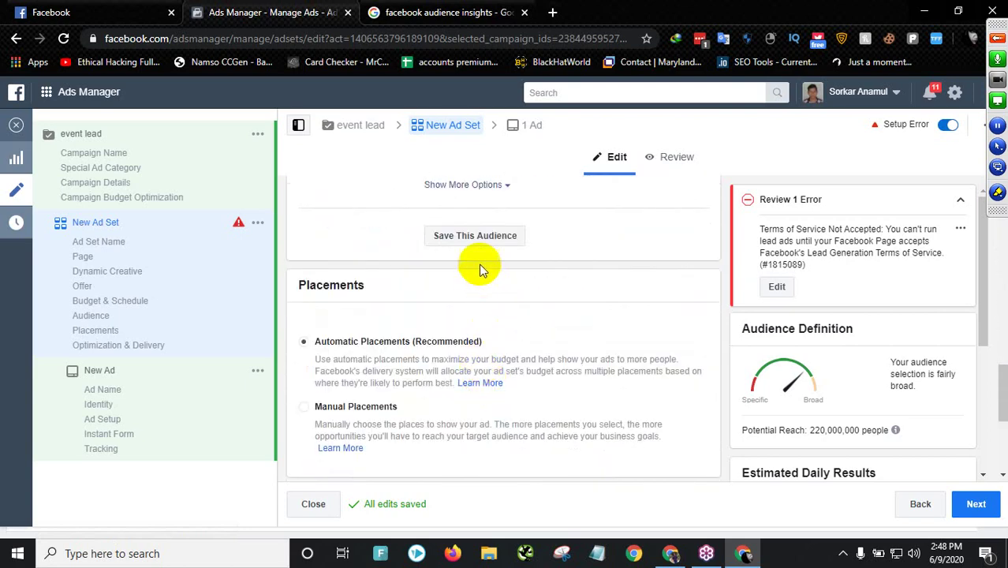
{"action": "scroll", "coordinate": [477, 266], "scroll_direction": "up", "scroll_amount": 3}
{"action": "scroll", "coordinate": [454, 264], "scroll_direction": "up", "scroll_amount": 2}
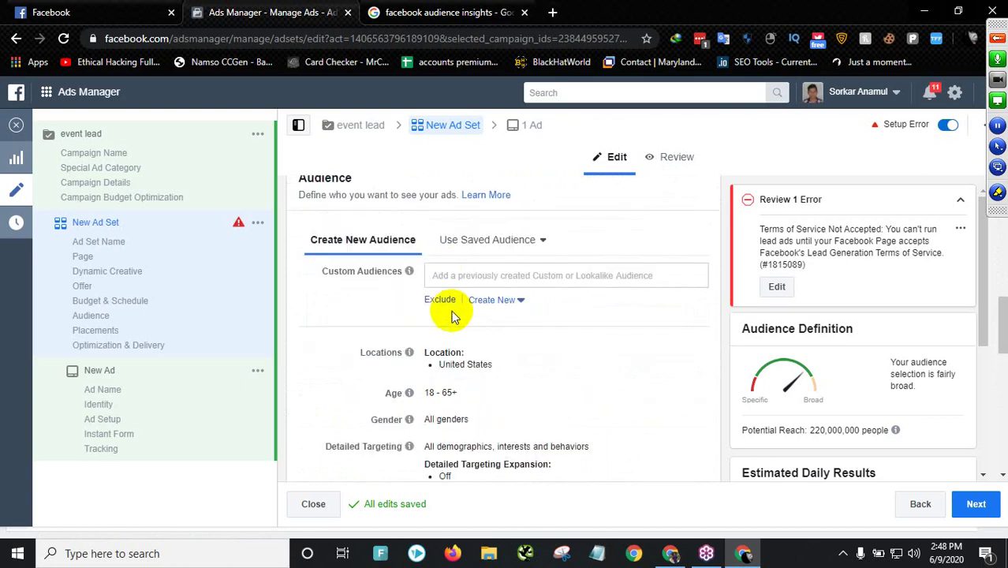
{"action": "mouse_move", "coordinate": [410, 350]}
{"action": "scroll", "coordinate": [378, 363], "scroll_direction": "down", "scroll_amount": 2}
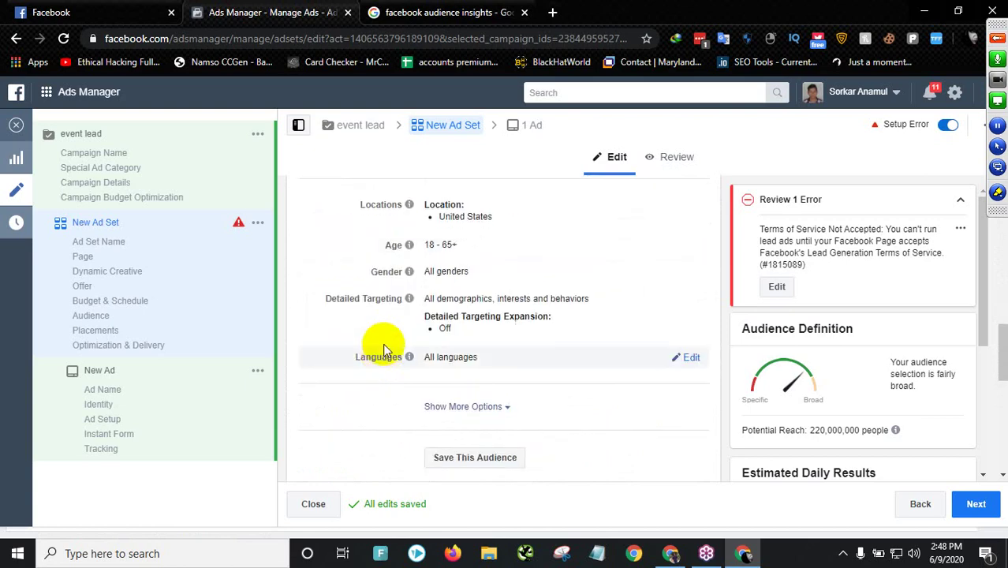
{"action": "mouse_move", "coordinate": [479, 265]}
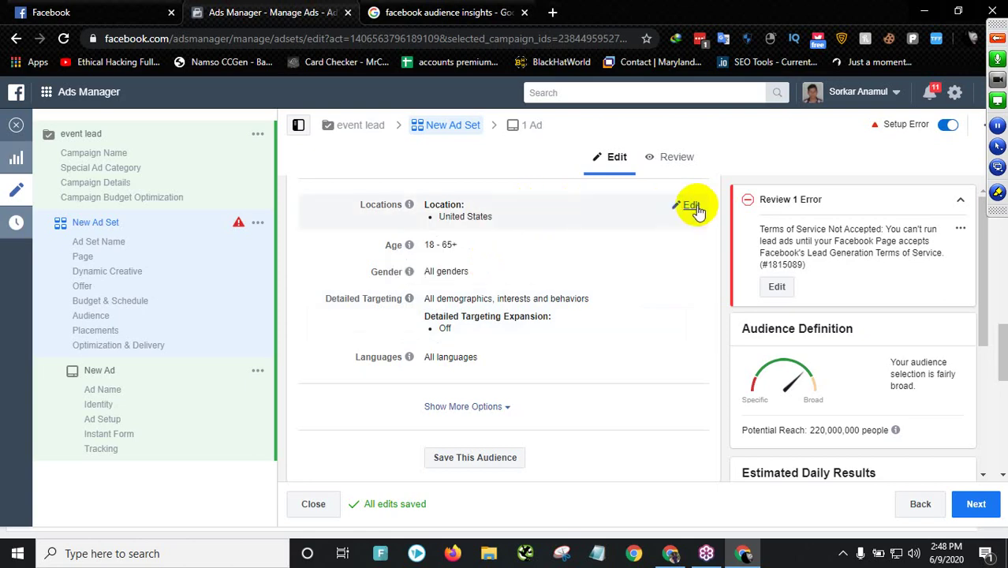
- Replace United States with Dhaka, Dhaka Division, Bangladesh in the ad set locations
{"action": "left_click", "coordinate": [691, 206]}
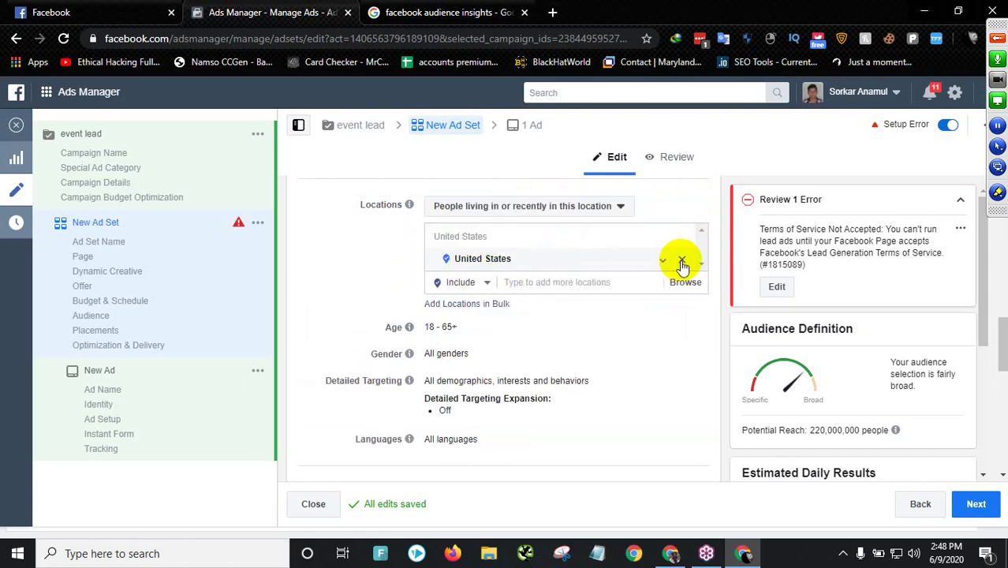
{"action": "left_click", "coordinate": [683, 263]}
{"action": "left_click", "coordinate": [528, 286]}
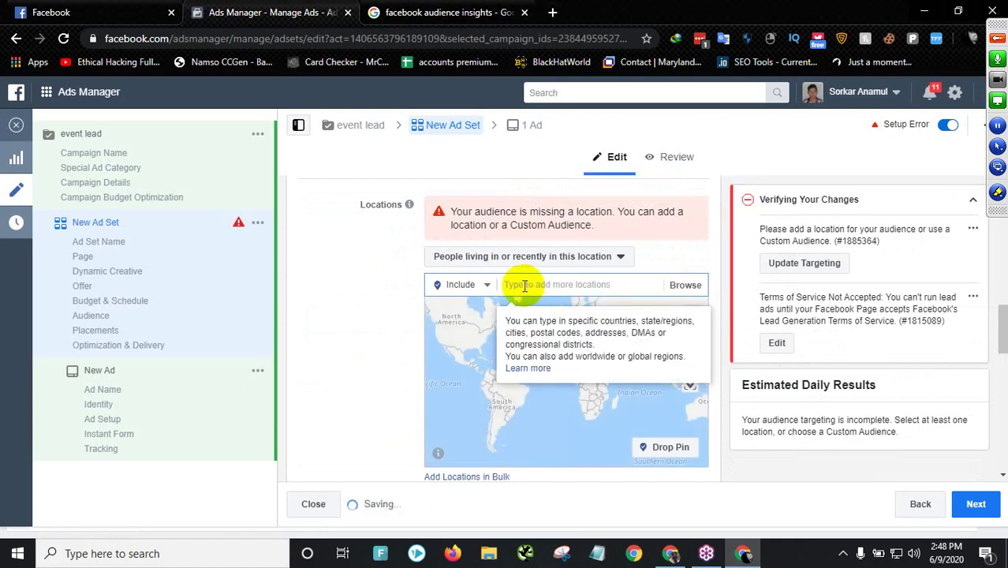
{"action": "type", "text": "ba"}
{"action": "double_click", "coordinate": [523, 286]}
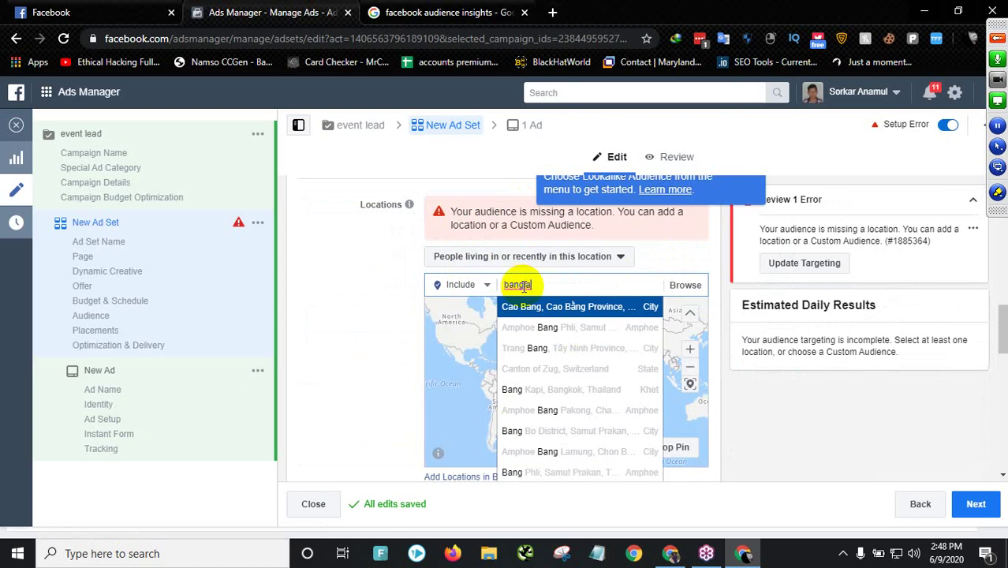
{"action": "left_click_drag", "start_coordinate": [546, 287], "coordinate": [499, 287]}
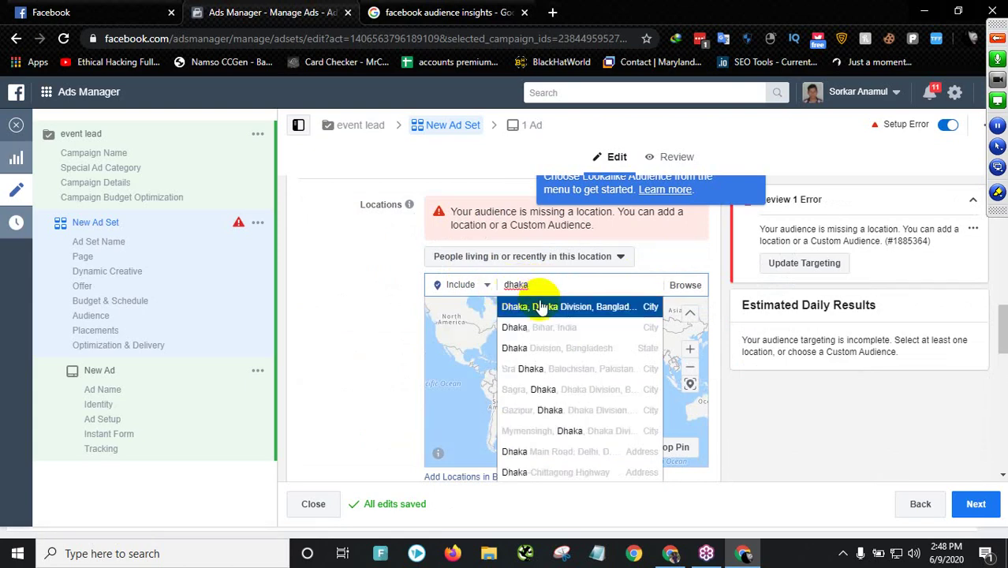
{"action": "left_click", "coordinate": [609, 309]}
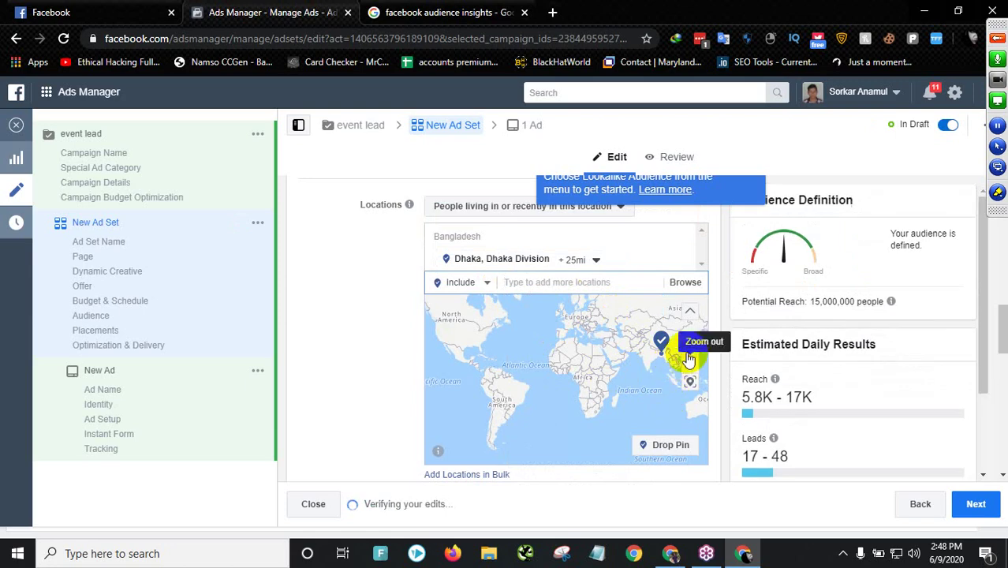
- Zoom and pan the location map to bring Bangladesh and the Dhaka pin into view
{"action": "scroll", "coordinate": [685, 355], "scroll_direction": "up", "scroll_amount": 5}
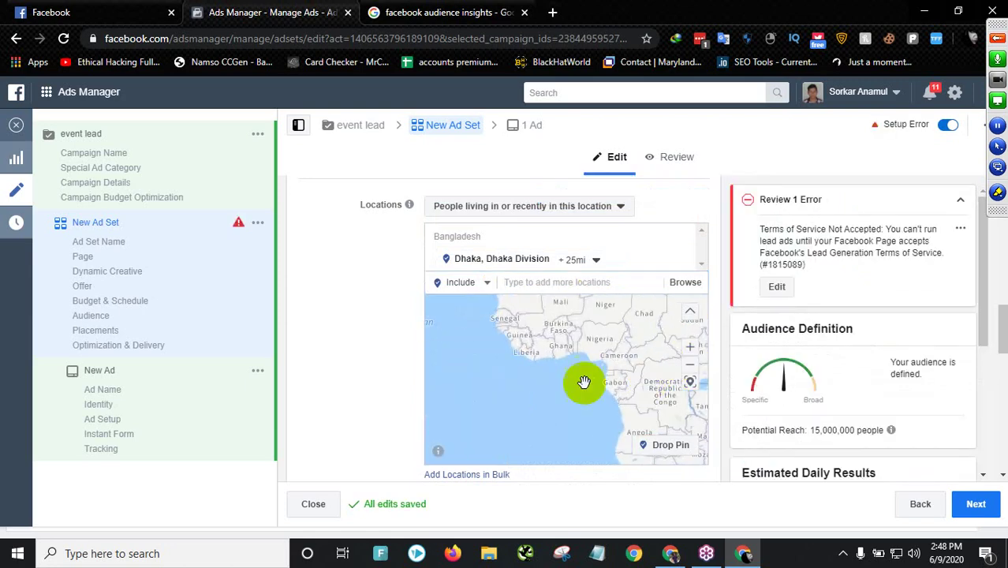
{"action": "scroll", "coordinate": [563, 374], "scroll_direction": "down", "scroll_amount": 5}
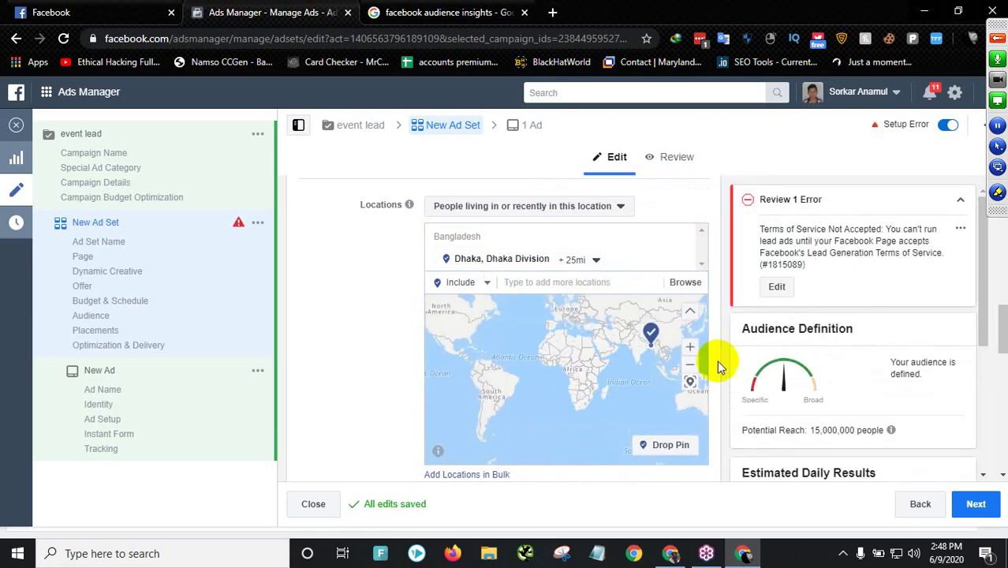
{"action": "scroll", "coordinate": [650, 356], "scroll_direction": "up", "scroll_amount": 3}
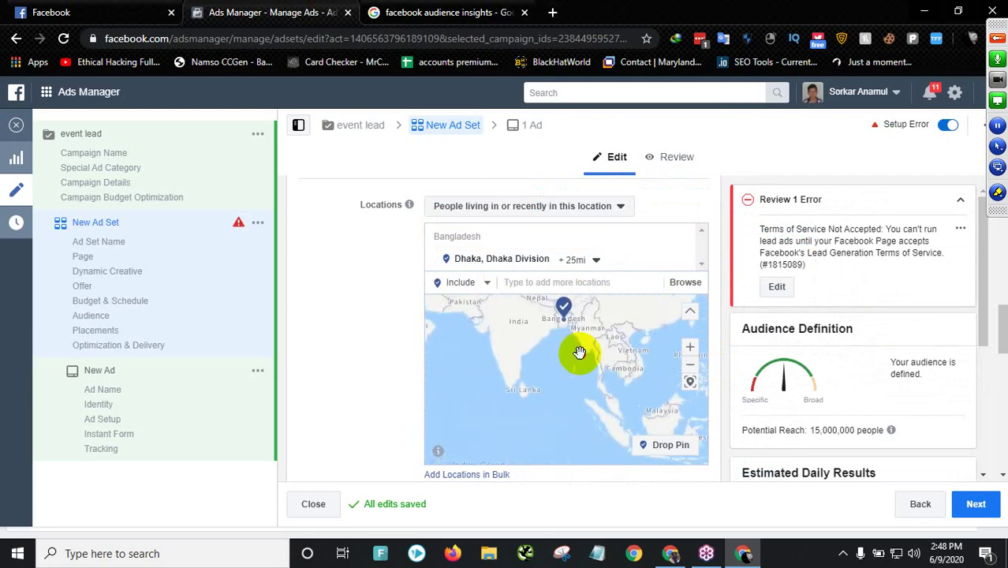
{"action": "scroll", "coordinate": [579, 353], "scroll_direction": "up", "scroll_amount": 4}
{"action": "left_click_drag", "start_coordinate": [592, 400], "coordinate": [484, 401]}
{"action": "left_click_drag", "start_coordinate": [594, 343], "coordinate": [548, 392]}
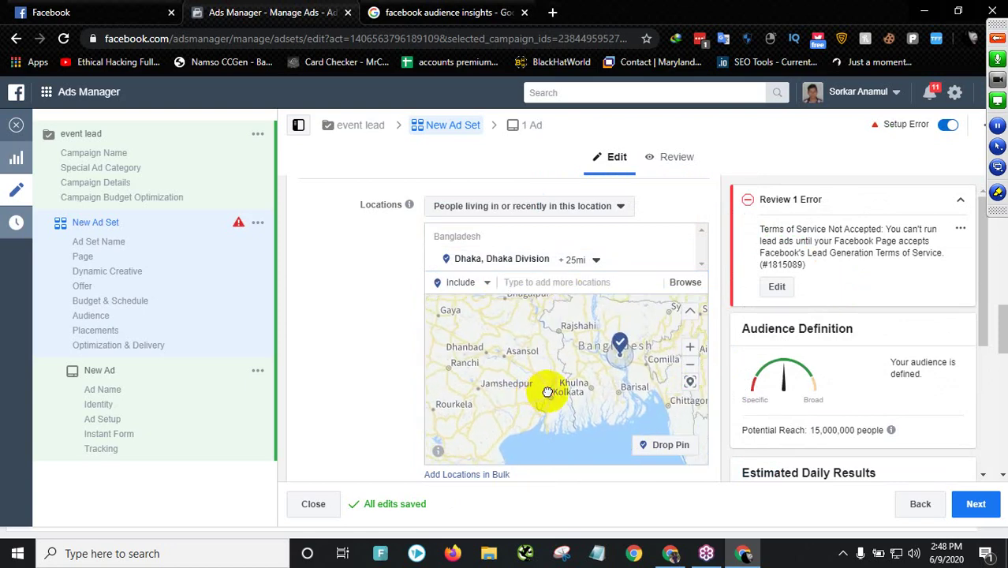
{"action": "scroll", "coordinate": [547, 392], "scroll_direction": "up", "scroll_amount": 1}
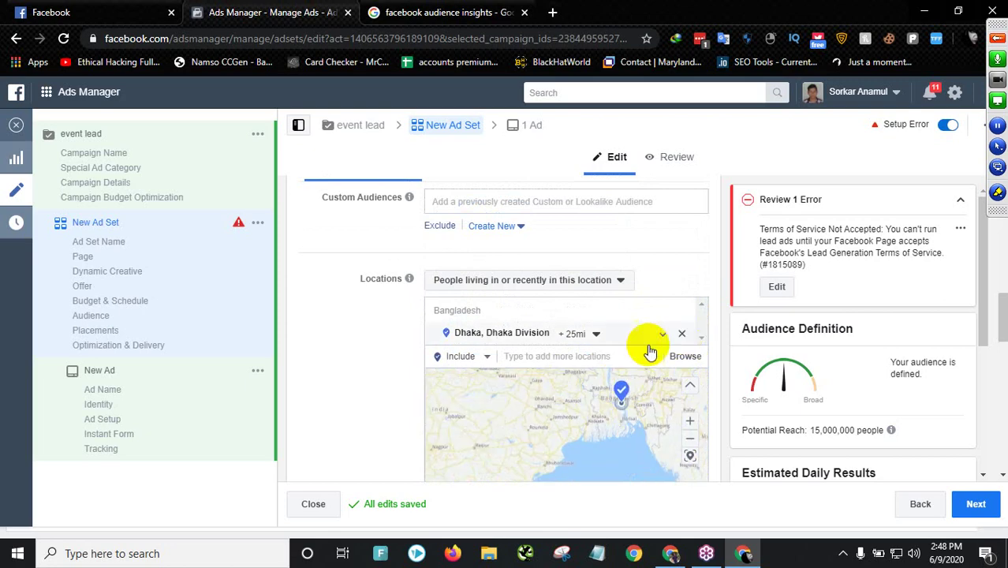
{"action": "scroll", "coordinate": [558, 307], "scroll_direction": "down", "scroll_amount": 2}
{"action": "scroll", "coordinate": [636, 300], "scroll_direction": "up", "scroll_amount": 1}
{"action": "left_click_drag", "start_coordinate": [635, 292], "coordinate": [632, 326]}
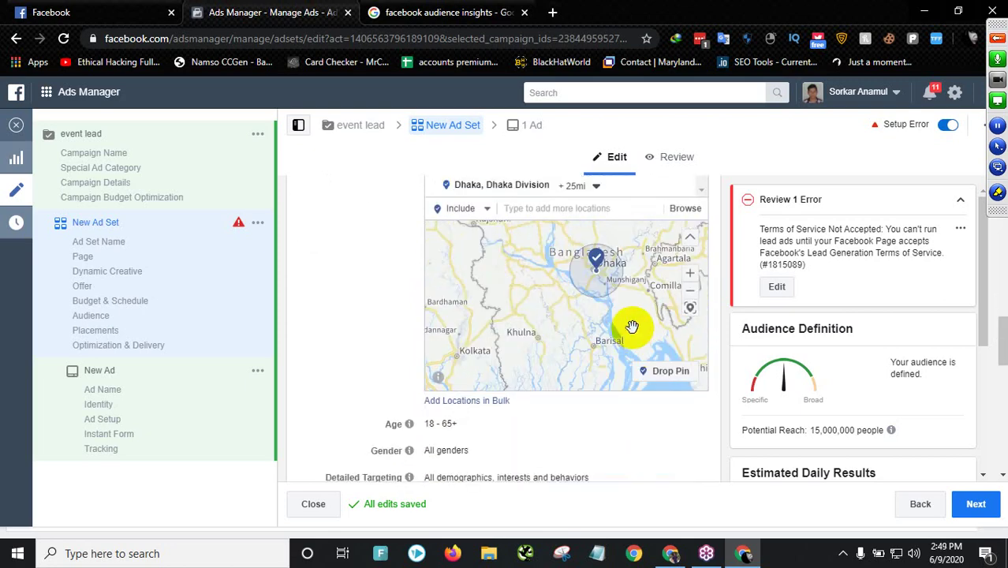
{"action": "scroll", "coordinate": [615, 304], "scroll_direction": "up", "scroll_amount": 2}
{"action": "scroll", "coordinate": [639, 339], "scroll_direction": "down", "scroll_amount": 1}
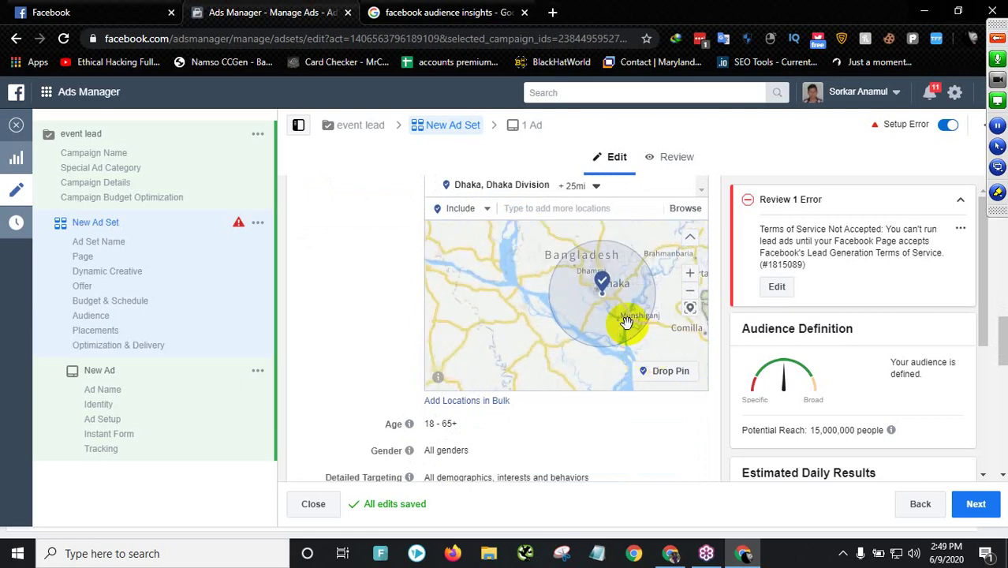
{"action": "scroll", "coordinate": [615, 307], "scroll_direction": "up", "scroll_amount": 2}
{"action": "scroll", "coordinate": [603, 304], "scroll_direction": "down", "scroll_amount": 2}
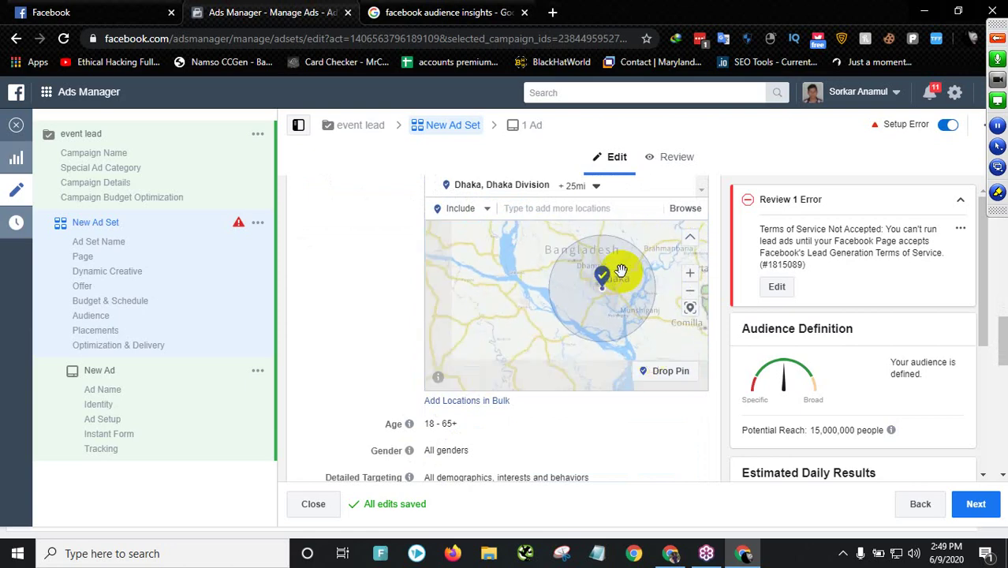
- Check the Dhaka radius options, leaving the +25mi radius unchanged
{"action": "left_click", "coordinate": [577, 189]}
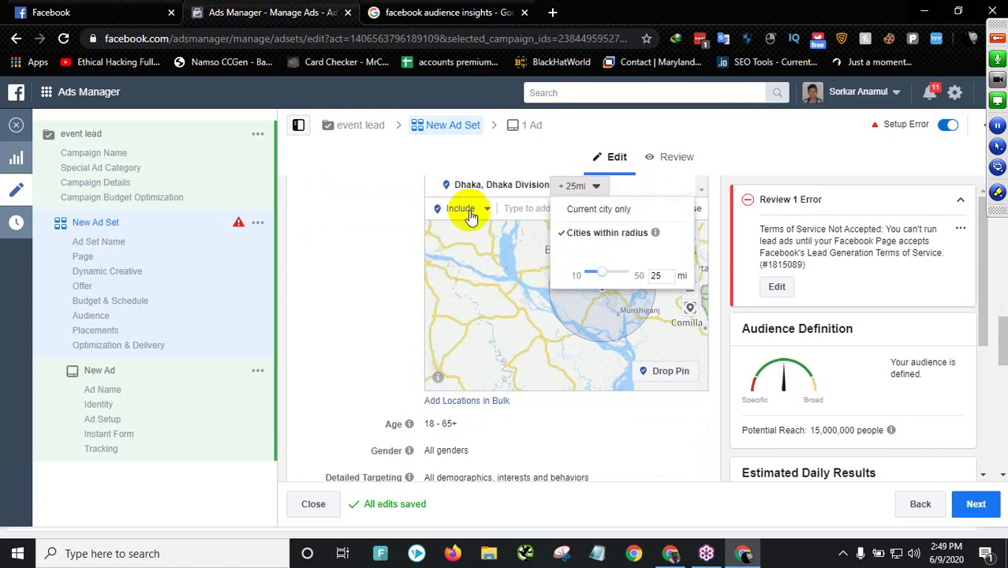
{"action": "left_click", "coordinate": [651, 302]}
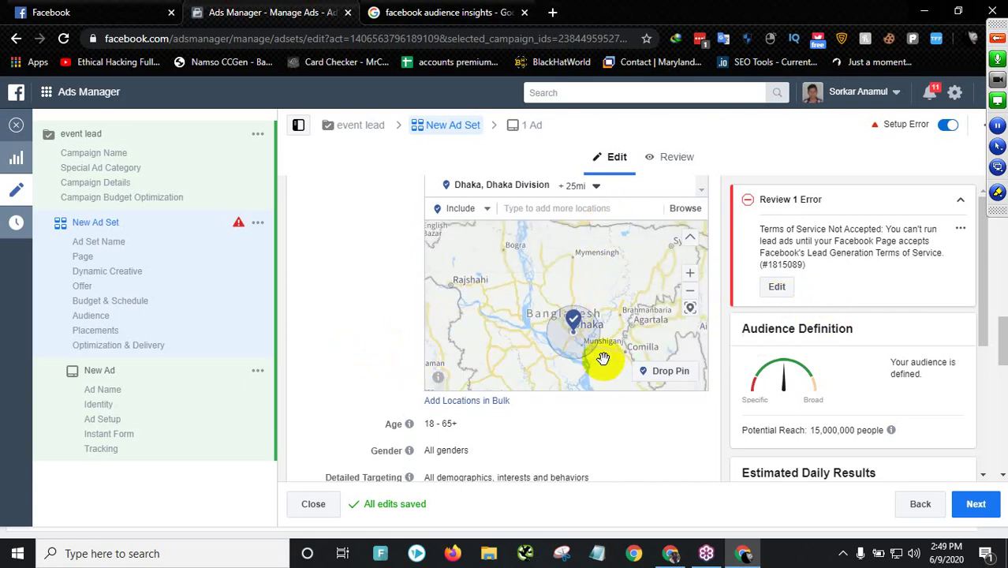
{"action": "scroll", "coordinate": [602, 359], "scroll_direction": "up", "scroll_amount": 3}
{"action": "scroll", "coordinate": [551, 309], "scroll_direction": "down", "scroll_amount": 2}
- Zoom and pan the map until the Paltan and Motijheel streets are centered
{"action": "left_click_drag", "start_coordinate": [589, 309], "coordinate": [630, 338]}
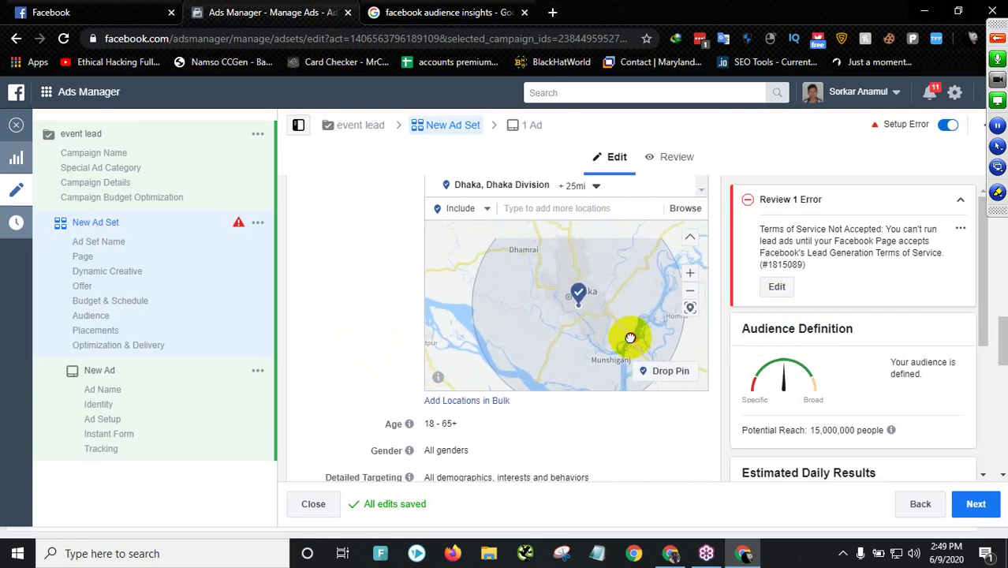
{"action": "scroll", "coordinate": [598, 307], "scroll_direction": "up", "scroll_amount": 2}
{"action": "left_click_drag", "start_coordinate": [592, 293], "coordinate": [592, 321]}
{"action": "scroll", "coordinate": [643, 312], "scroll_direction": "up", "scroll_amount": 2}
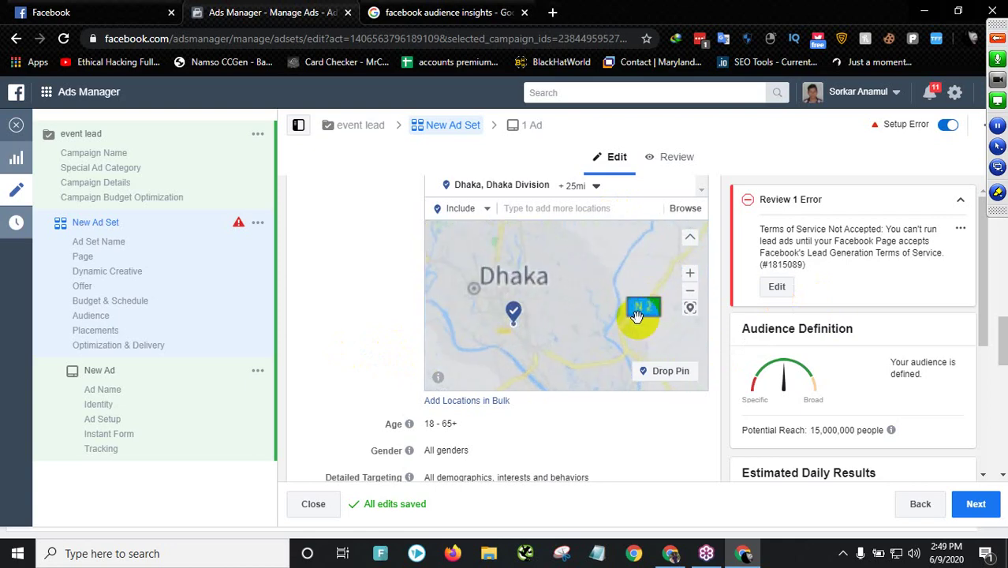
{"action": "scroll", "coordinate": [631, 330], "scroll_direction": "up", "scroll_amount": 1}
{"action": "scroll", "coordinate": [628, 316], "scroll_direction": "up", "scroll_amount": 4}
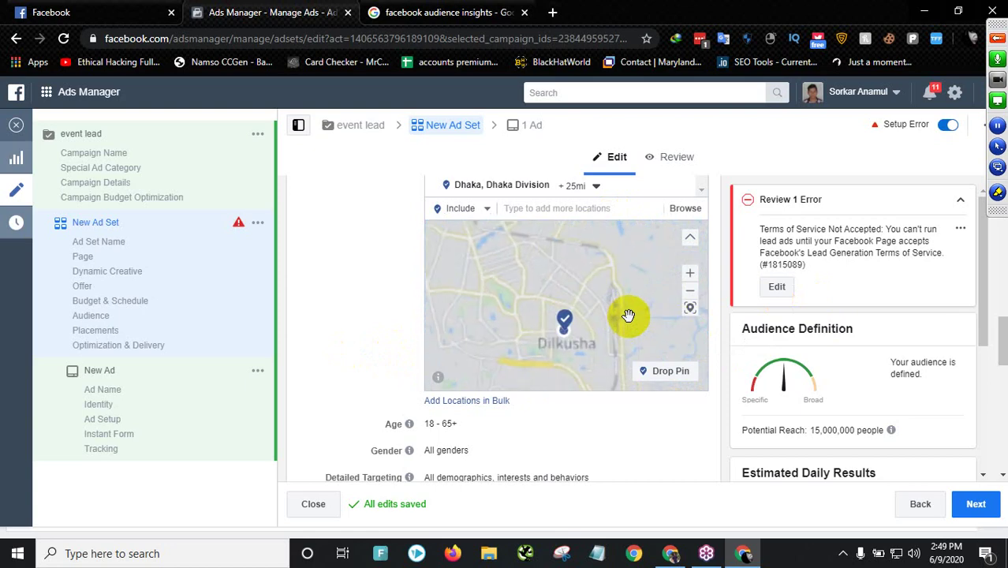
{"action": "left_click_drag", "start_coordinate": [531, 320], "coordinate": [576, 342]}
{"action": "left_click_drag", "start_coordinate": [530, 302], "coordinate": [545, 321]}
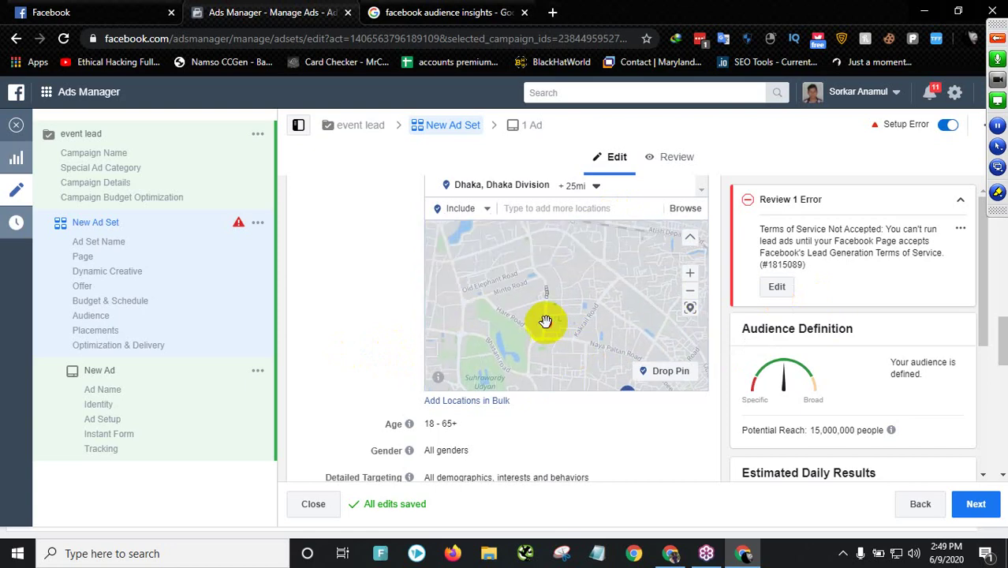
{"action": "left_click_drag", "start_coordinate": [616, 329], "coordinate": [630, 357]}
{"action": "left_click_drag", "start_coordinate": [571, 325], "coordinate": [531, 254]}
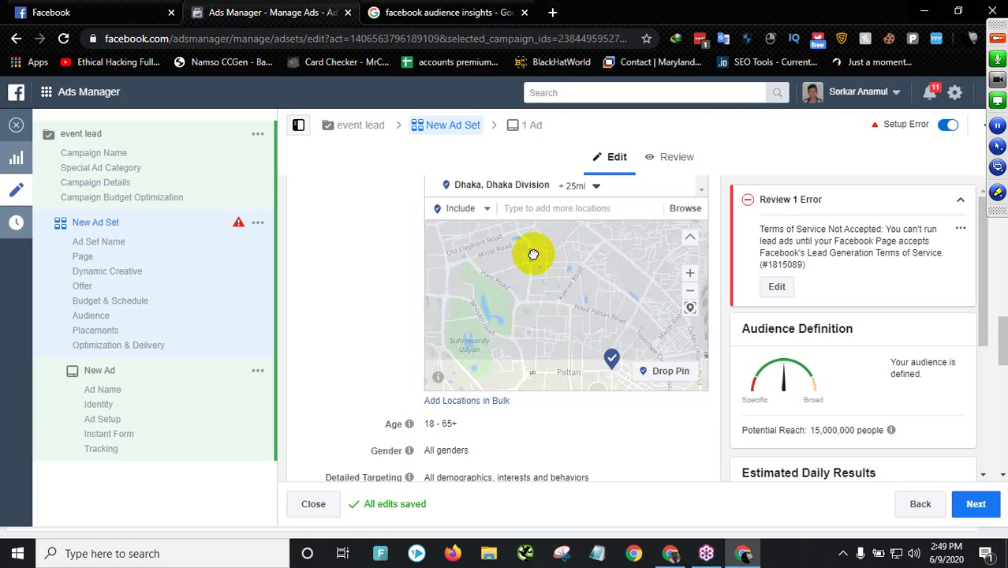
{"action": "left_click_drag", "start_coordinate": [560, 350], "coordinate": [553, 305]}
{"action": "left_click_drag", "start_coordinate": [609, 319], "coordinate": [558, 311]}
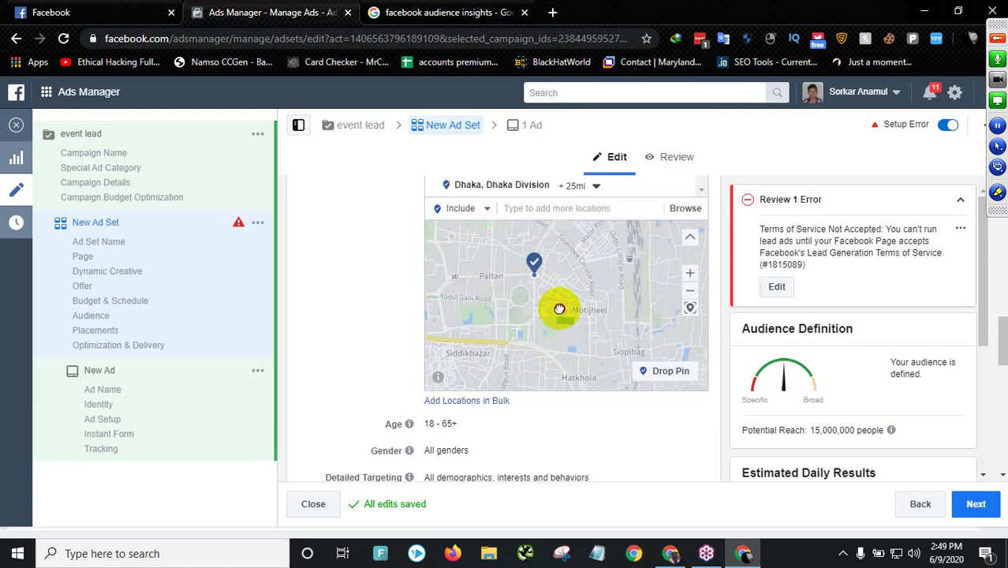
- Drop a 10-mile targeting pin on Motijheel at (23.7268, 90.4214) and dismiss the notice
{"action": "left_click", "coordinate": [676, 374]}
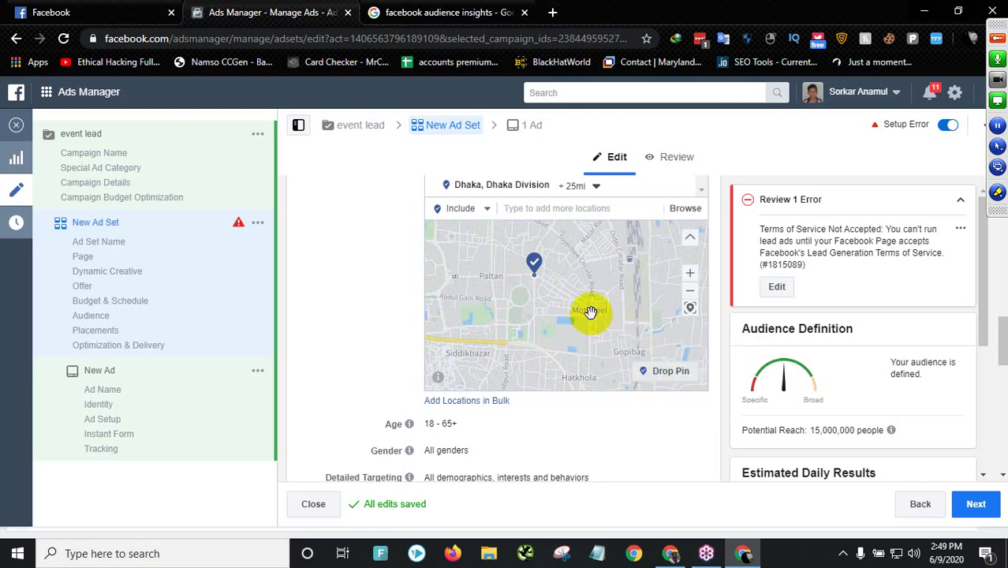
{"action": "scroll", "coordinate": [591, 314], "scroll_direction": "up", "scroll_amount": 1}
{"action": "left_click", "coordinate": [668, 371]}
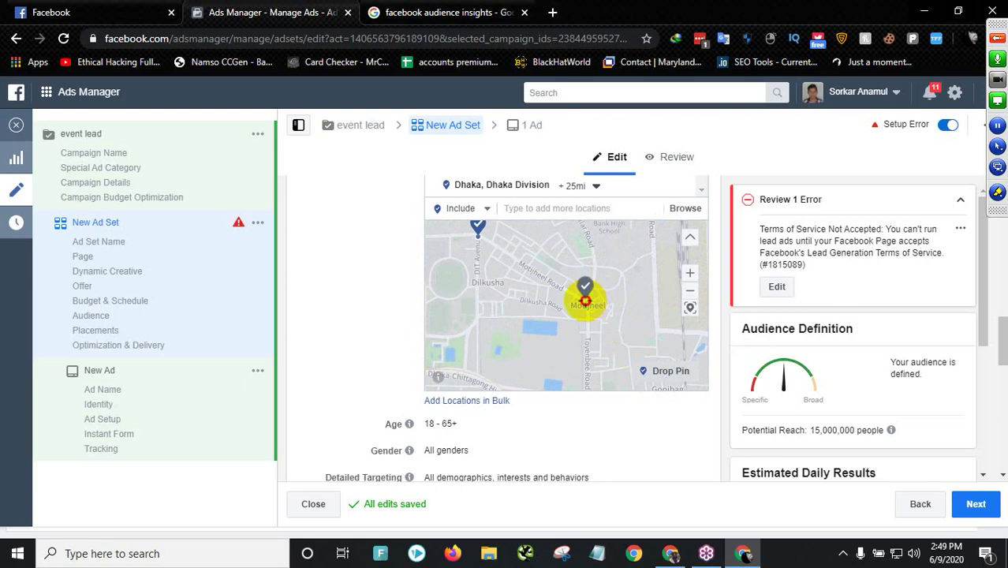
{"action": "left_click", "coordinate": [585, 301]}
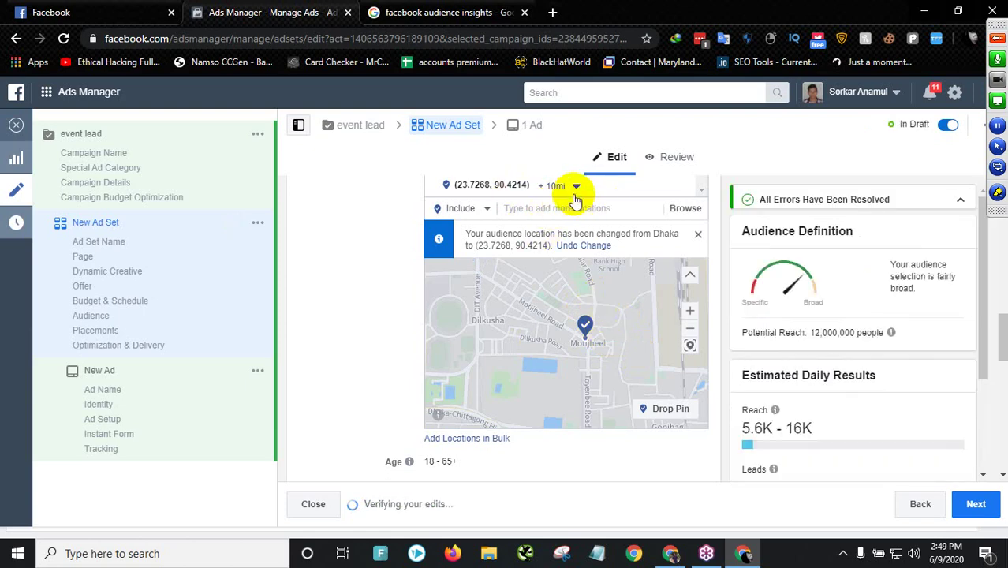
{"action": "scroll", "coordinate": [568, 229], "scroll_direction": "up", "scroll_amount": 2}
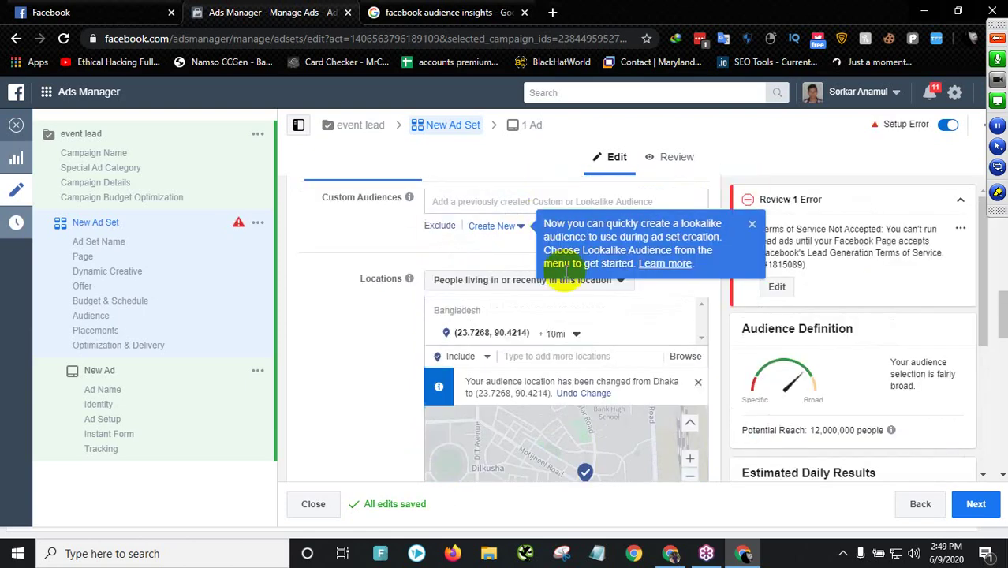
{"action": "scroll", "coordinate": [600, 355], "scroll_direction": "down", "scroll_amount": 5}
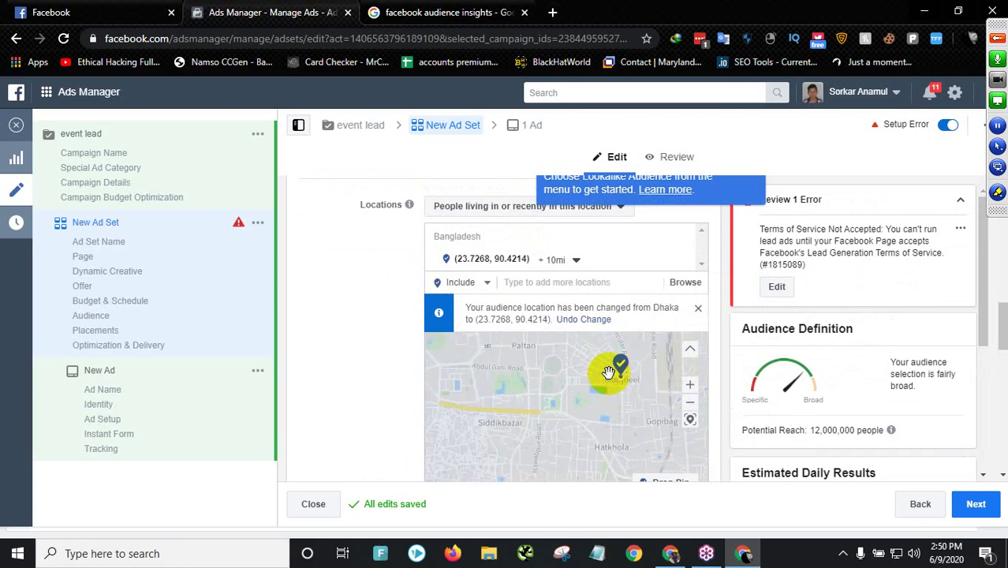
{"action": "scroll", "coordinate": [604, 375], "scroll_direction": "down", "scroll_amount": 3}
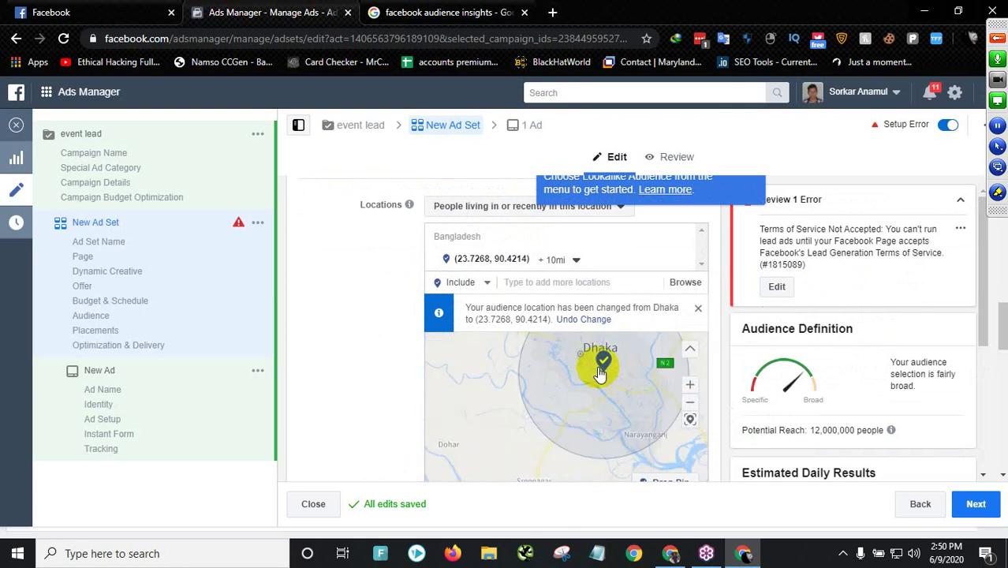
{"action": "scroll", "coordinate": [609, 390], "scroll_direction": "up", "scroll_amount": 2}
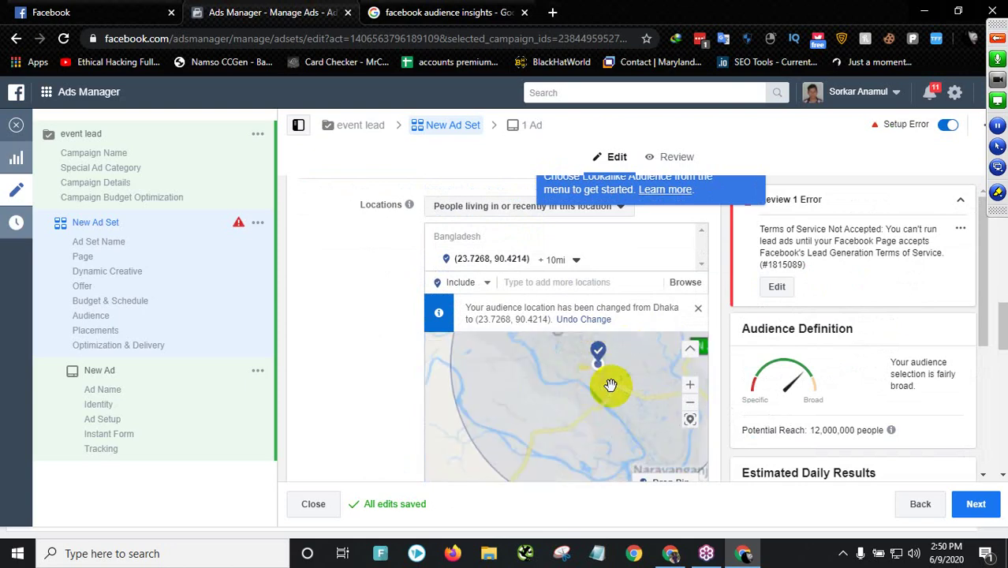
{"action": "left_click", "coordinate": [698, 308]}
- Set the audience's maximum age to 40, giving an 18–40 range
{"action": "scroll", "coordinate": [606, 254], "scroll_direction": "down", "scroll_amount": 1}
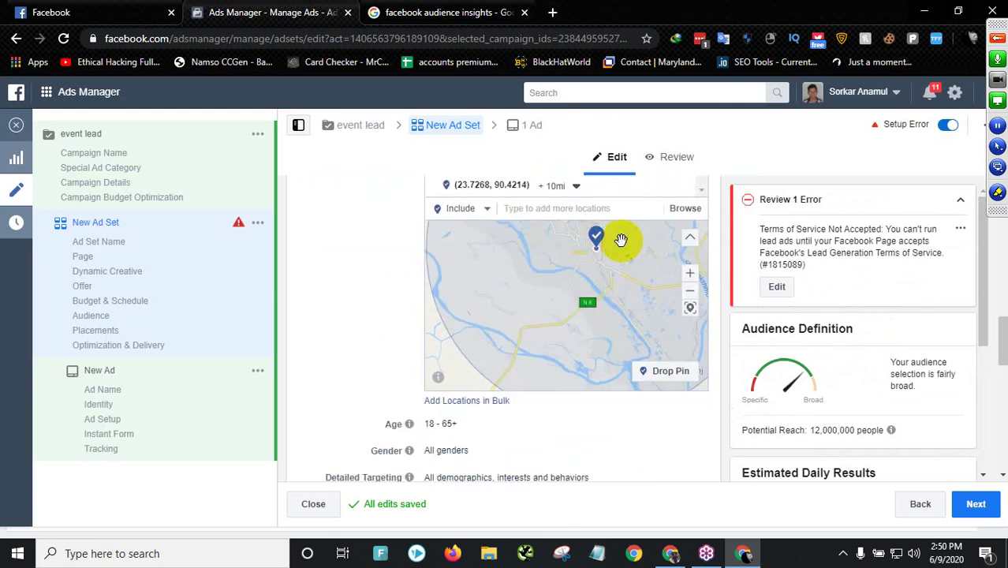
{"action": "scroll", "coordinate": [379, 343], "scroll_direction": "down", "scroll_amount": 1}
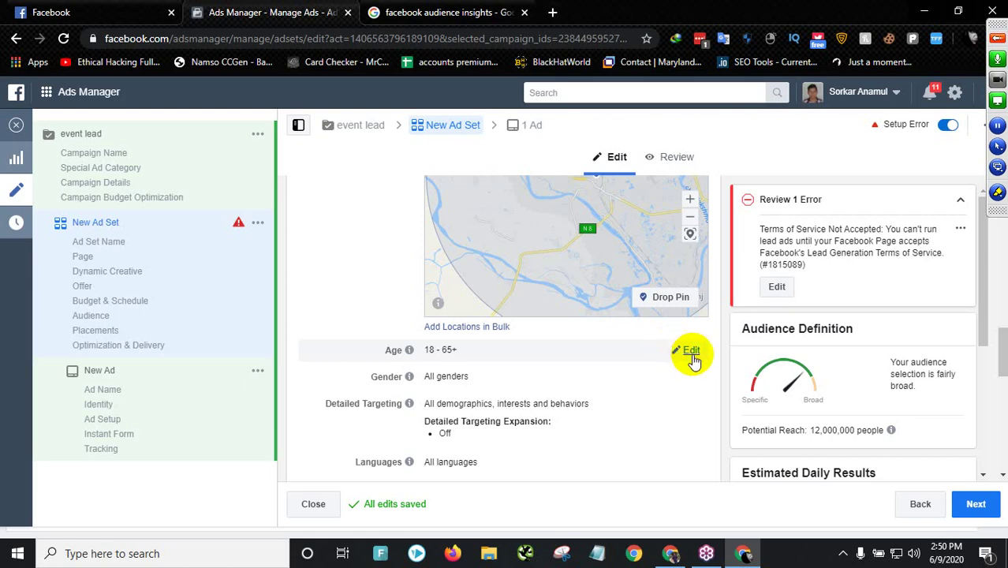
{"action": "left_click", "coordinate": [692, 352]}
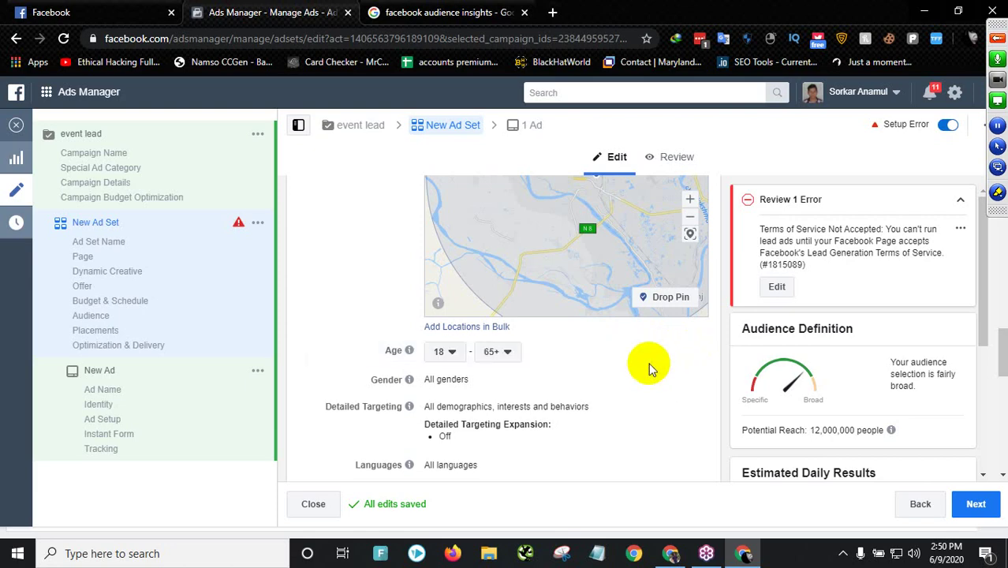
{"action": "left_click", "coordinate": [500, 351]}
{"action": "scroll", "coordinate": [509, 228], "scroll_direction": "up", "scroll_amount": 5}
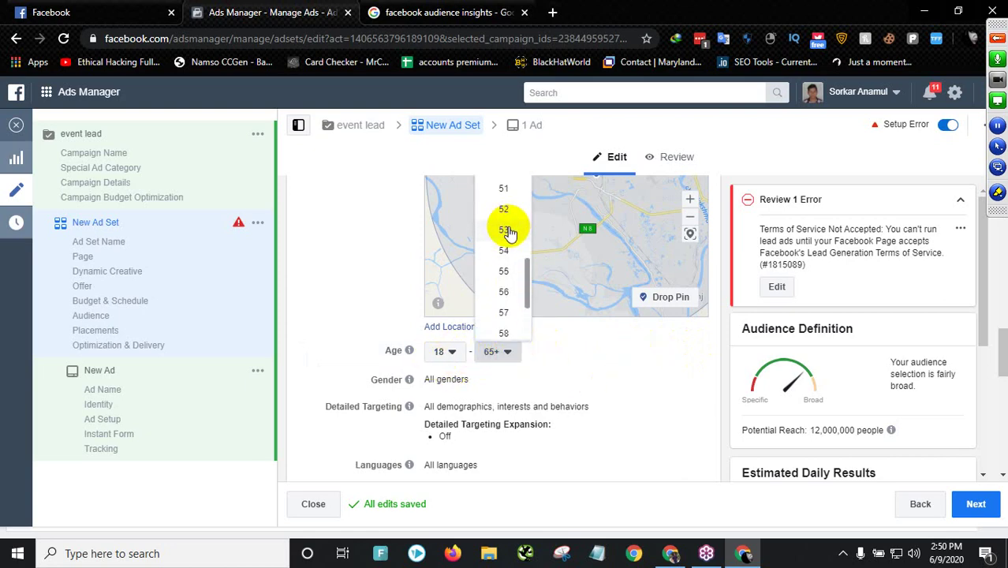
{"action": "scroll", "coordinate": [509, 229], "scroll_direction": "up", "scroll_amount": 2}
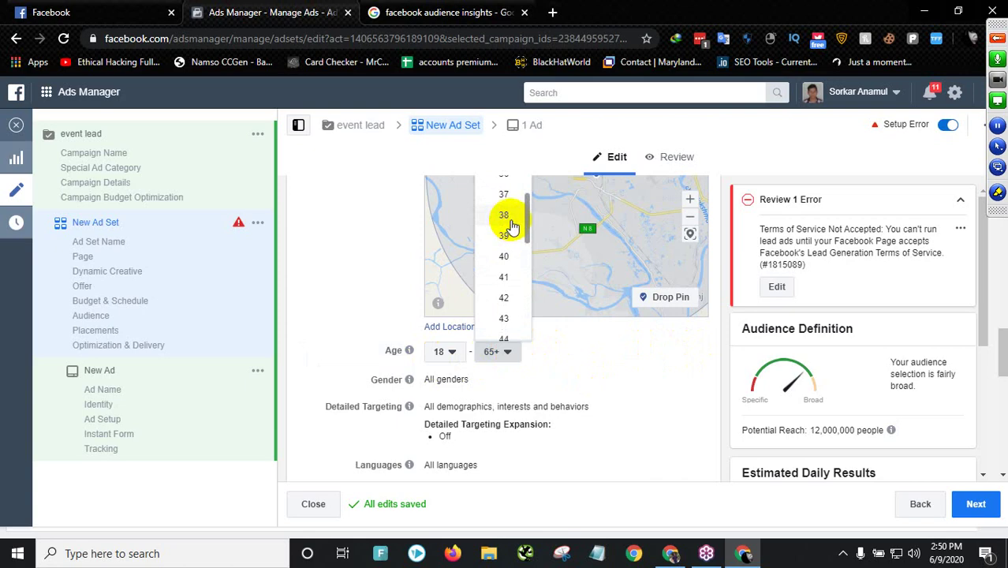
{"action": "left_click", "coordinate": [411, 359]}
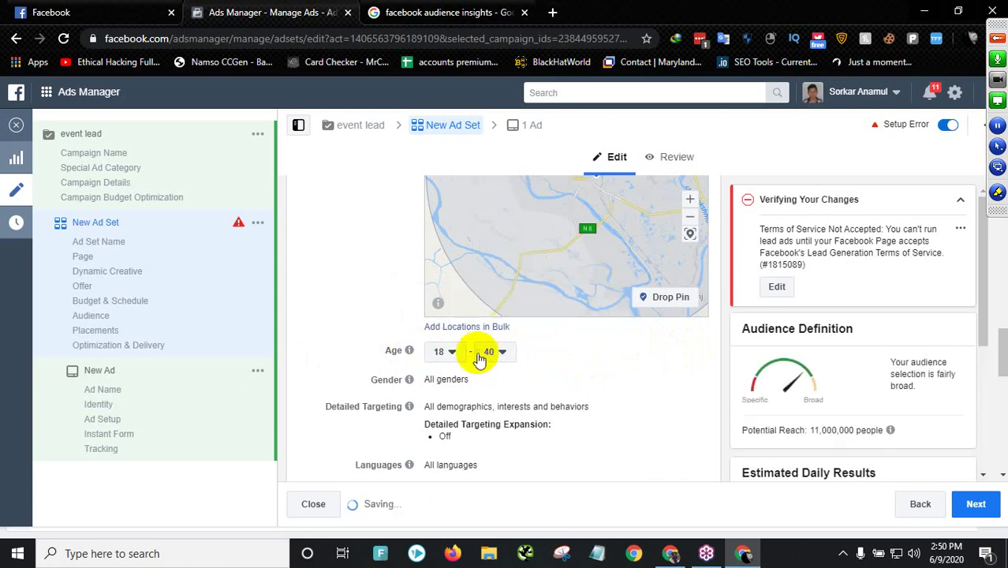
- Pan the map to show the radius circle and start editing gender targeting
{"action": "scroll", "coordinate": [580, 254], "scroll_direction": "up", "scroll_amount": 2}
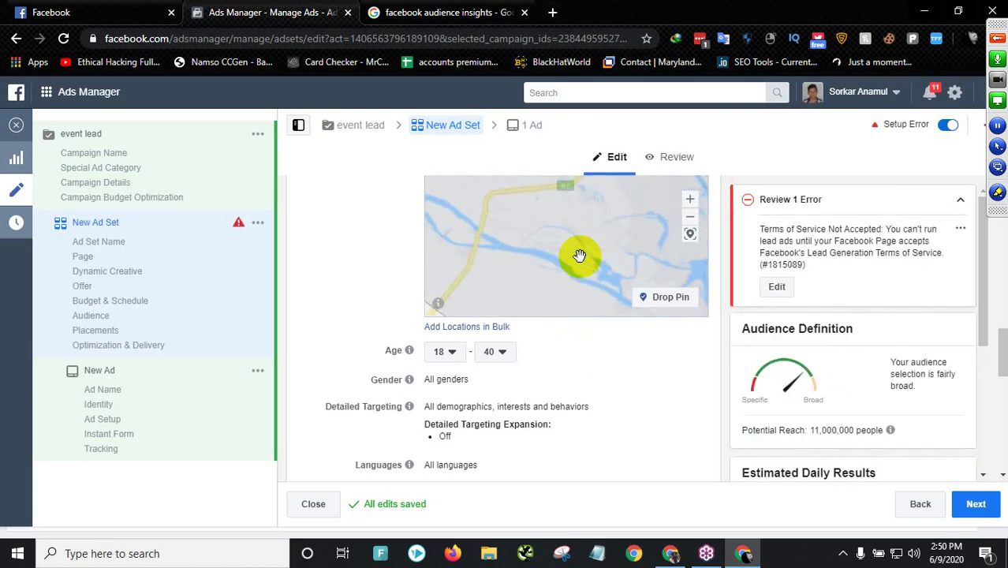
{"action": "scroll", "coordinate": [579, 256], "scroll_direction": "down", "scroll_amount": 2}
{"action": "scroll", "coordinate": [578, 257], "scroll_direction": "down", "scroll_amount": 3}
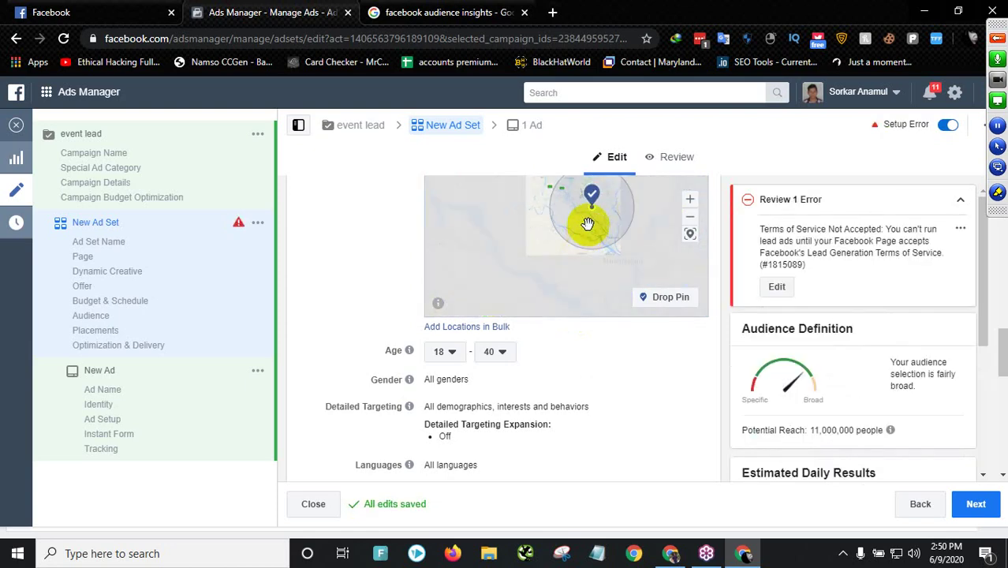
{"action": "scroll", "coordinate": [615, 217], "scroll_direction": "up", "scroll_amount": 2}
{"action": "left_click_drag", "start_coordinate": [581, 229], "coordinate": [549, 247]}
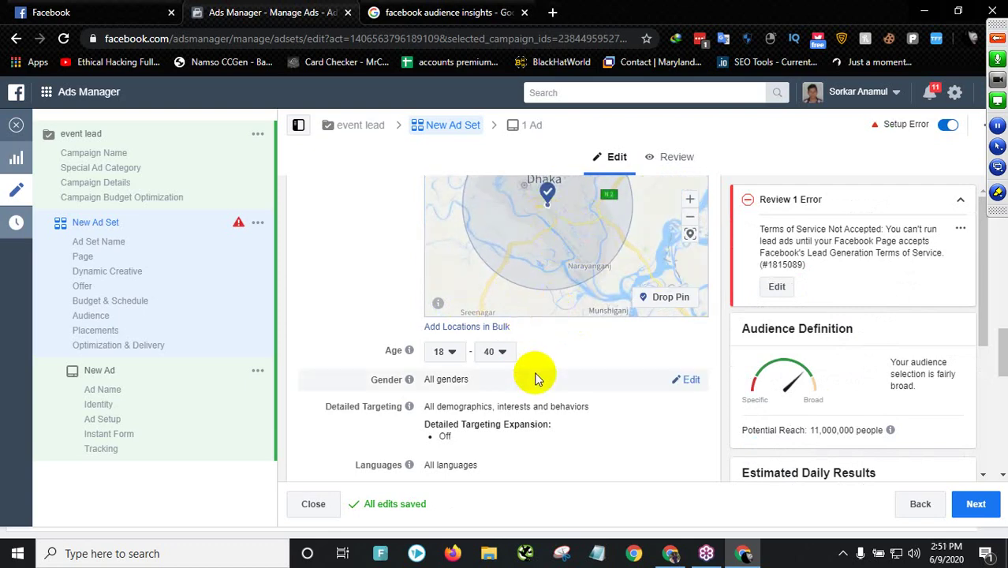
{"action": "left_click", "coordinate": [687, 380]}
{"action": "left_click", "coordinate": [438, 384]}
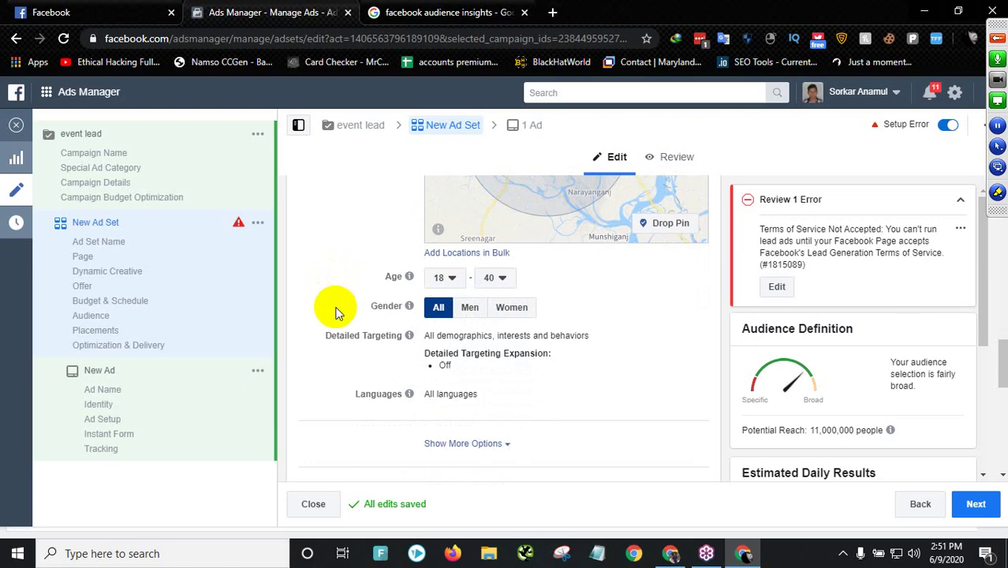
{"action": "scroll", "coordinate": [335, 313], "scroll_direction": "up", "scroll_amount": 2}
{"action": "scroll", "coordinate": [335, 313], "scroll_direction": "down", "scroll_amount": 1}
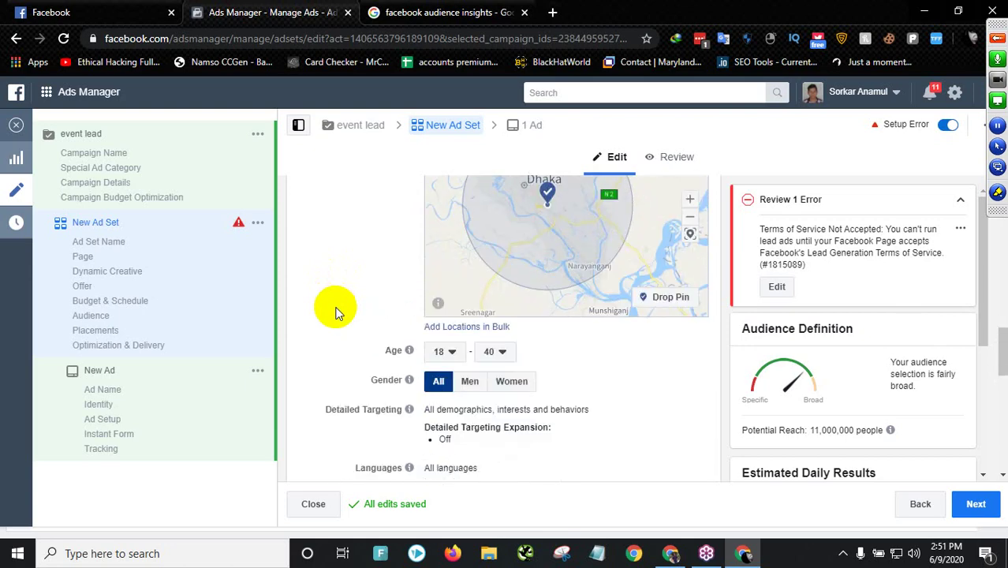
{"action": "scroll", "coordinate": [336, 316], "scroll_direction": "down", "scroll_amount": 2}
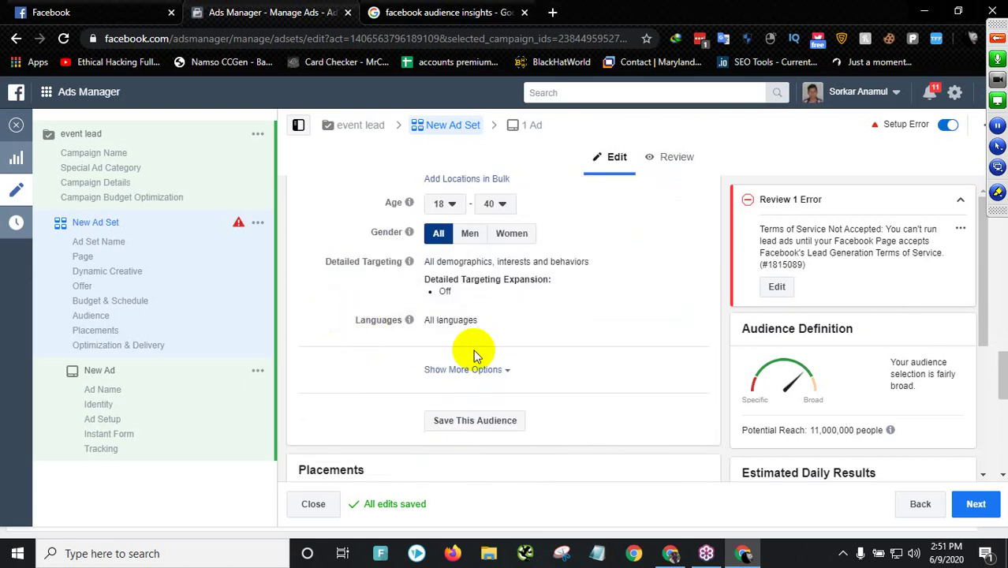
{"action": "scroll", "coordinate": [481, 331], "scroll_direction": "down", "scroll_amount": 1}
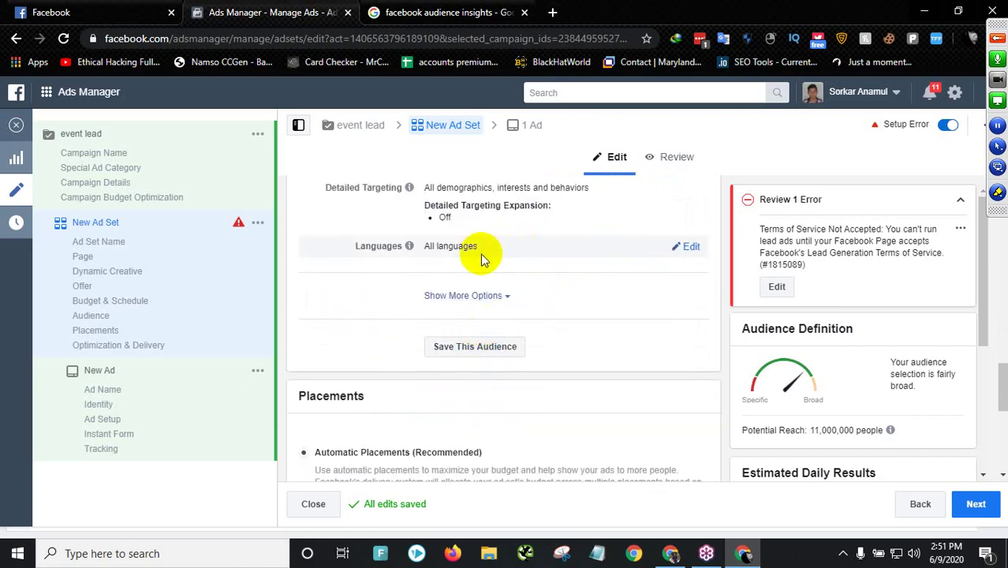
{"action": "scroll", "coordinate": [483, 254], "scroll_direction": "up", "scroll_amount": 1}
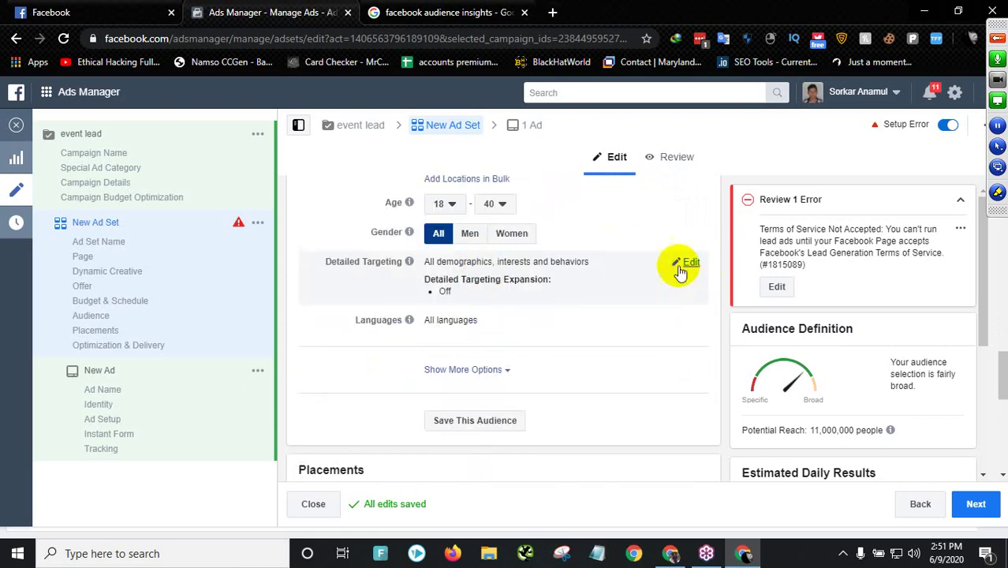
{"action": "left_click_drag", "start_coordinate": [340, 263], "coordinate": [537, 272]}
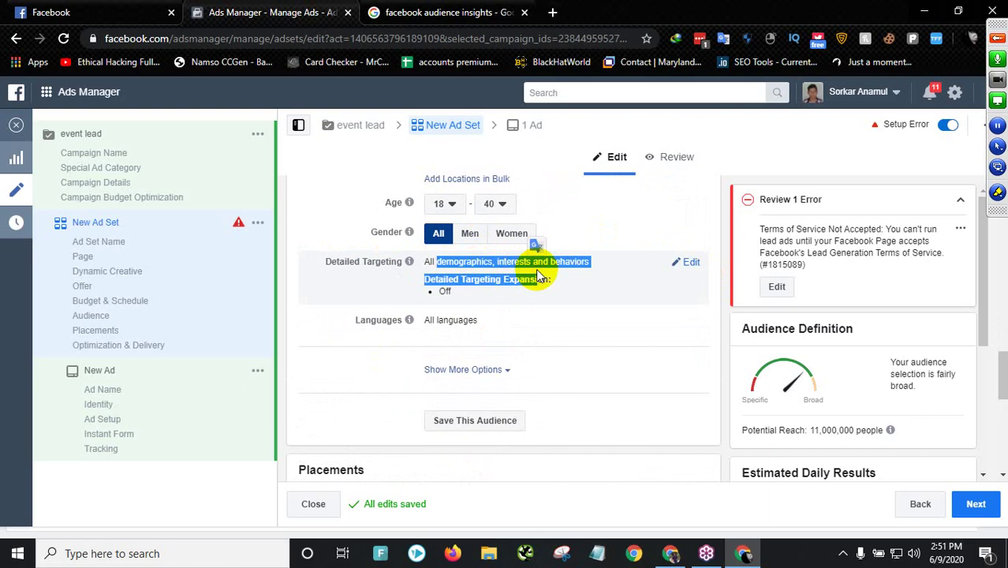
{"action": "scroll", "coordinate": [371, 260], "scroll_direction": "up", "scroll_amount": 2}
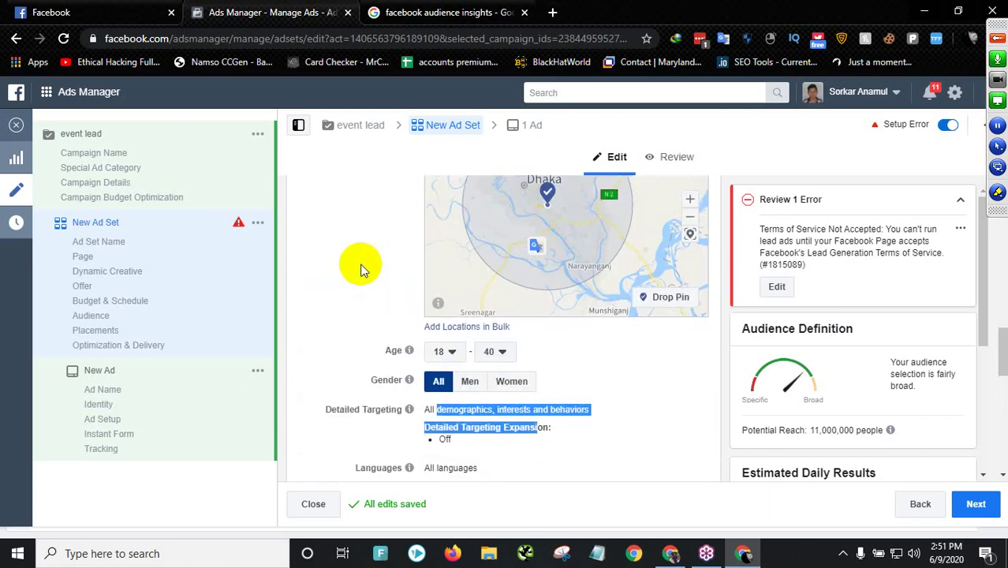
{"action": "scroll", "coordinate": [361, 269], "scroll_direction": "up", "scroll_amount": 1}
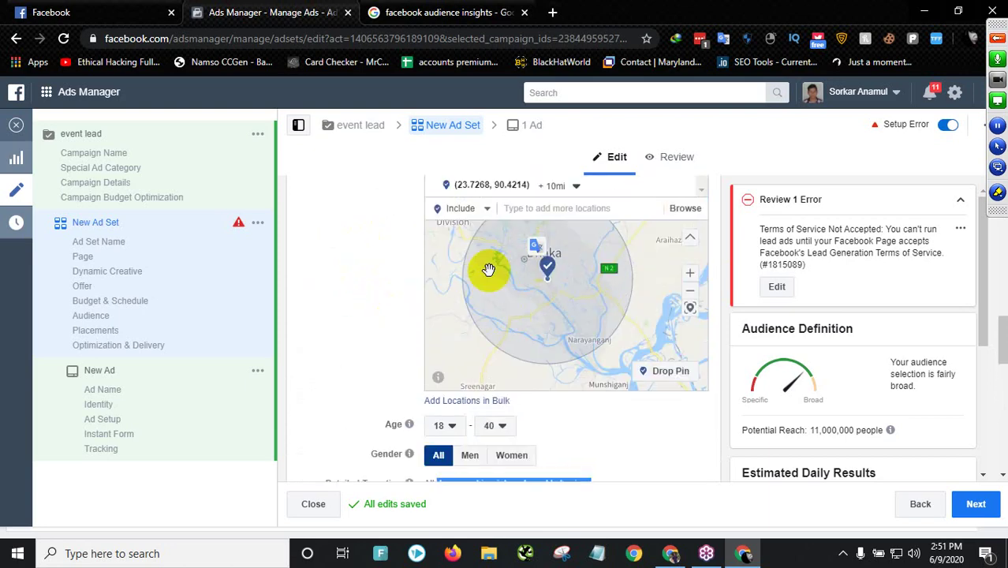
{"action": "scroll", "coordinate": [368, 355], "scroll_direction": "down", "scroll_amount": 2}
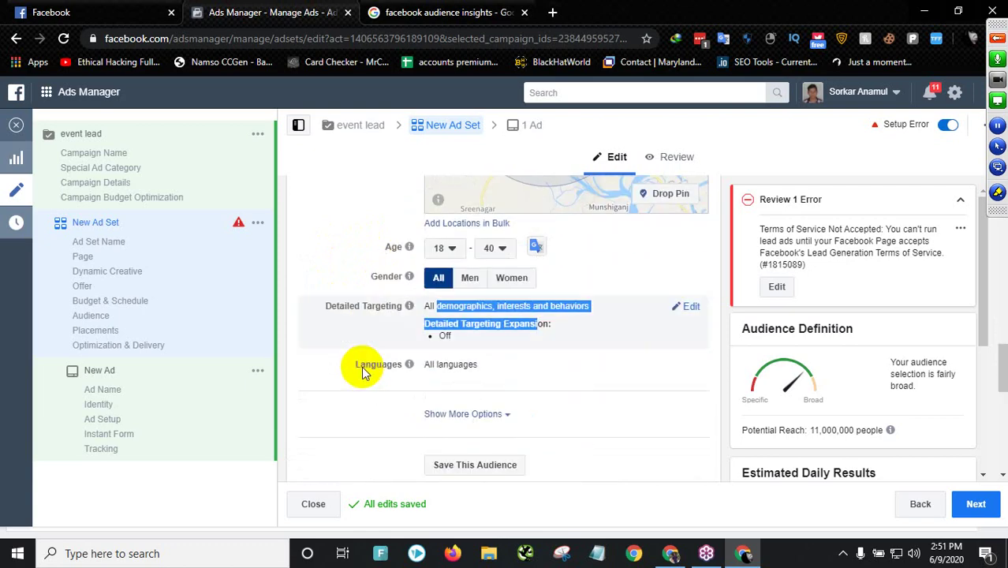
{"action": "scroll", "coordinate": [363, 372], "scroll_direction": "down", "scroll_amount": 1}
{"action": "left_click", "coordinate": [379, 299]}
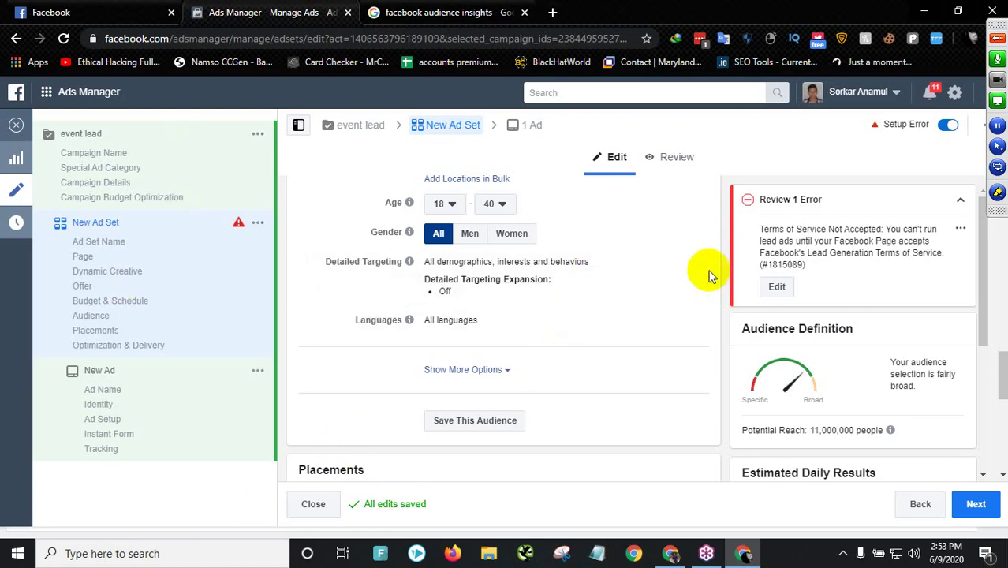
- Search Detailed Targeting interests for 'digital marketing'
{"action": "left_click", "coordinate": [676, 265]}
{"action": "left_click", "coordinate": [497, 286]}
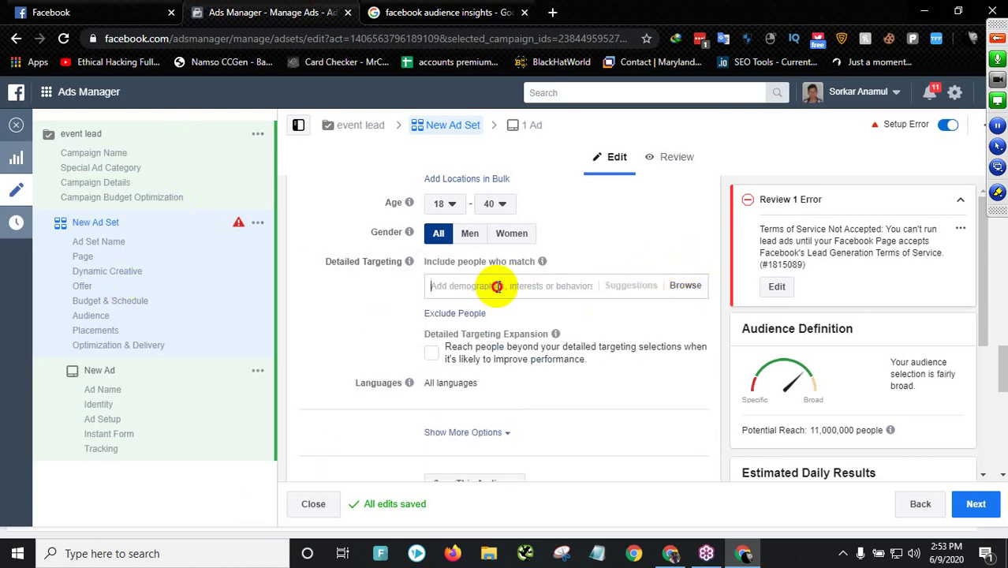
{"action": "type", "text": "digital marketing"}
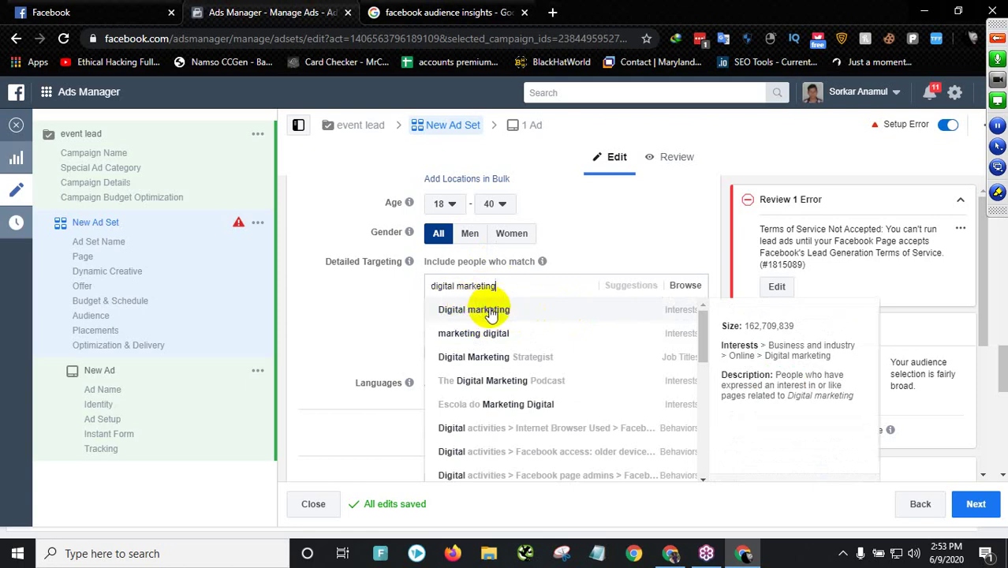
- Correct the search text to 'digital marketing' and add the Digital marketing interest
{"action": "left_click_drag", "start_coordinate": [495, 287], "coordinate": [413, 287]}
{"action": "key", "text": "BackSpace"}
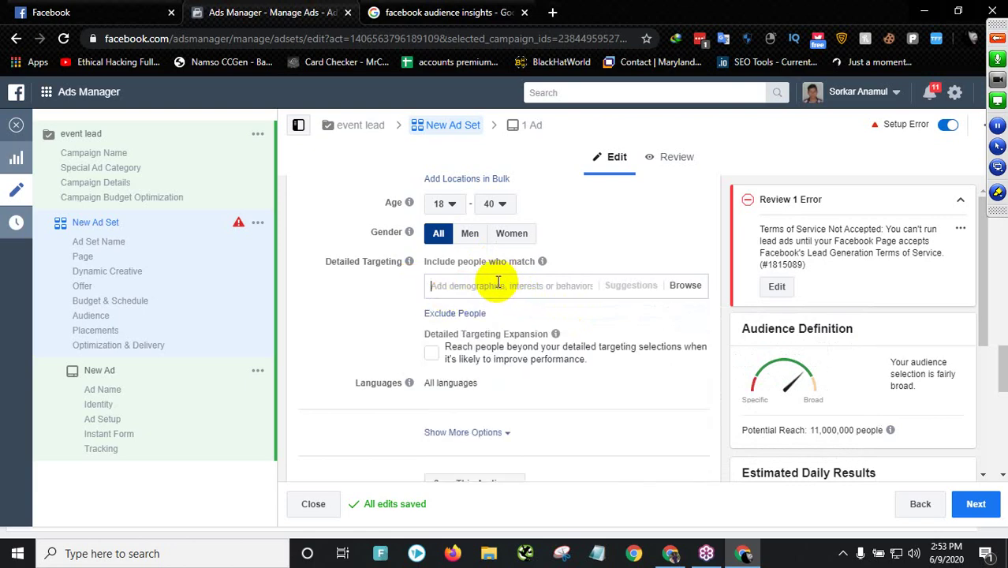
{"action": "type", "text": "531982"}
{"action": "left_click_drag", "start_coordinate": [495, 281], "coordinate": [418, 286]}
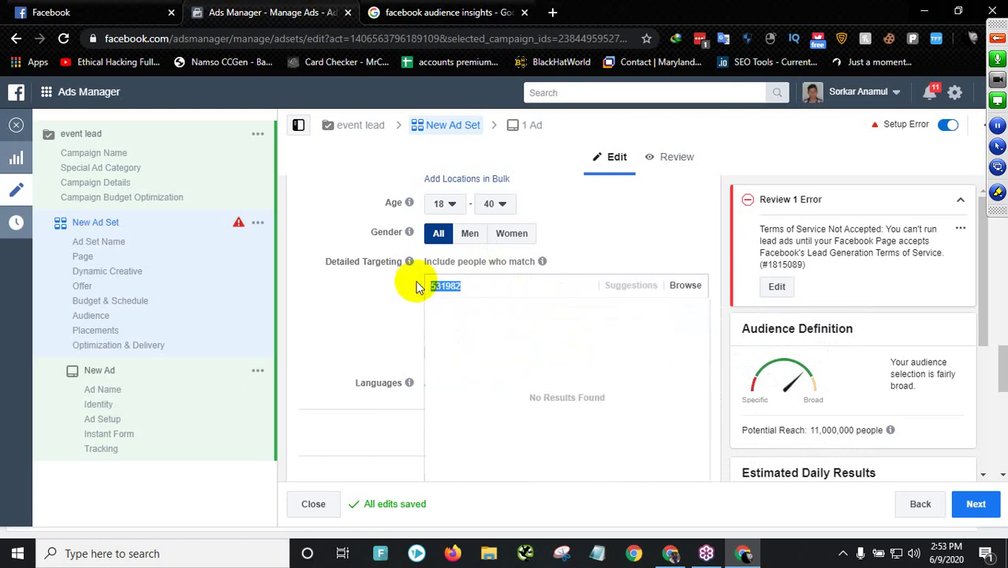
{"action": "key", "text": "BackSpace"}
{"action": "type", "text": "digital marketing"}
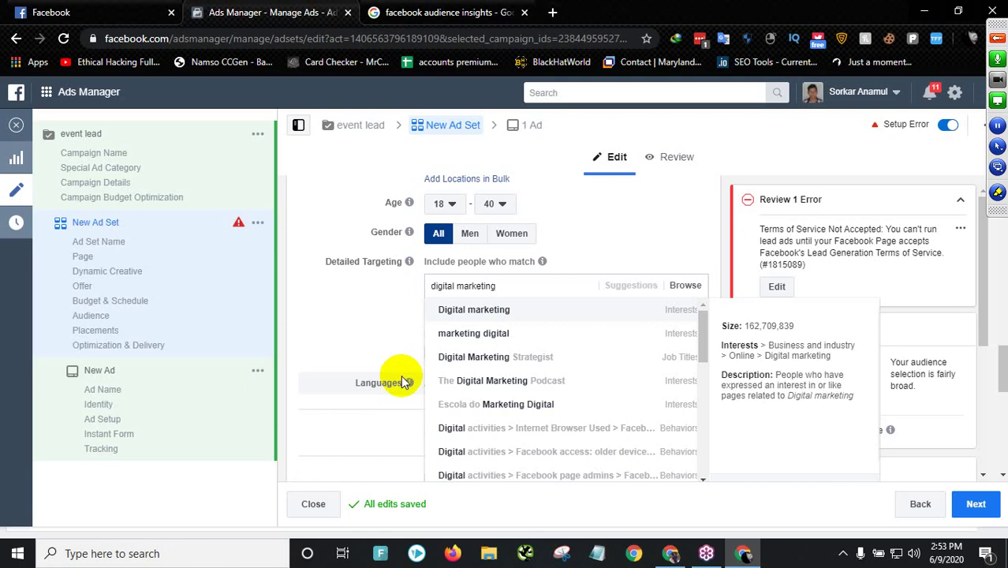
{"action": "mouse_move", "coordinate": [406, 385]}
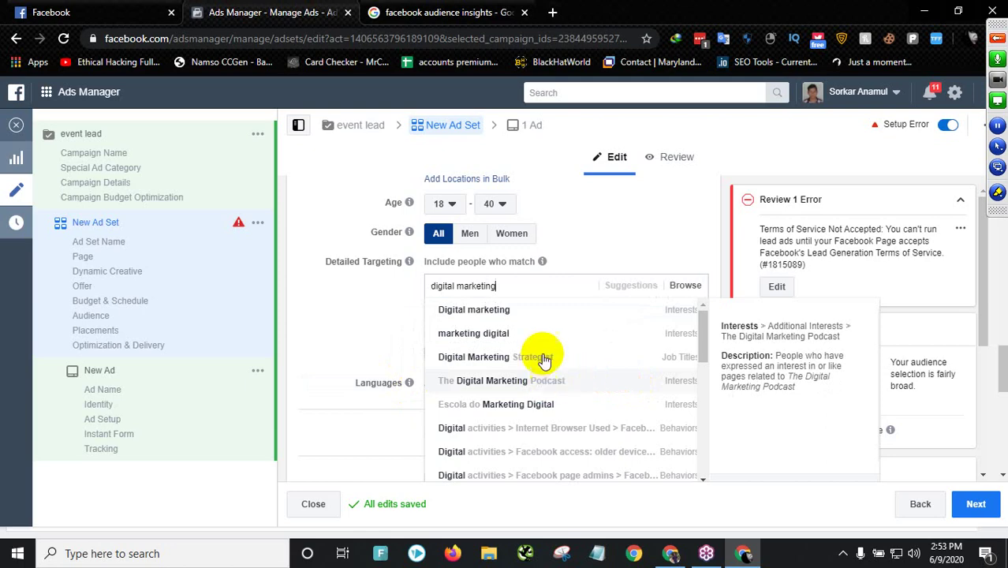
{"action": "left_click", "coordinate": [448, 314]}
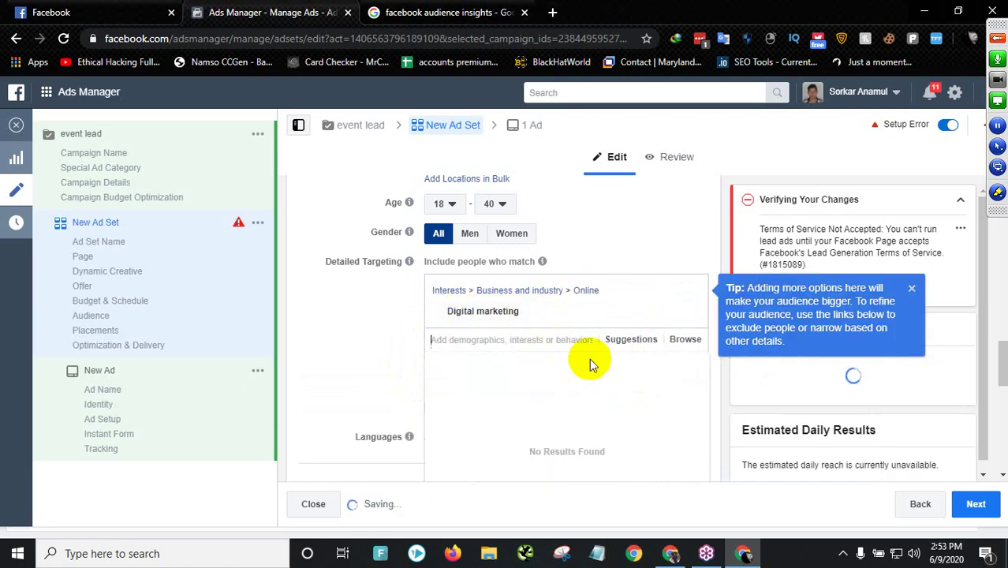
- Dismiss the targeting tip and check the potential reach of 1,700,000 people
{"action": "left_click", "coordinate": [911, 288]}
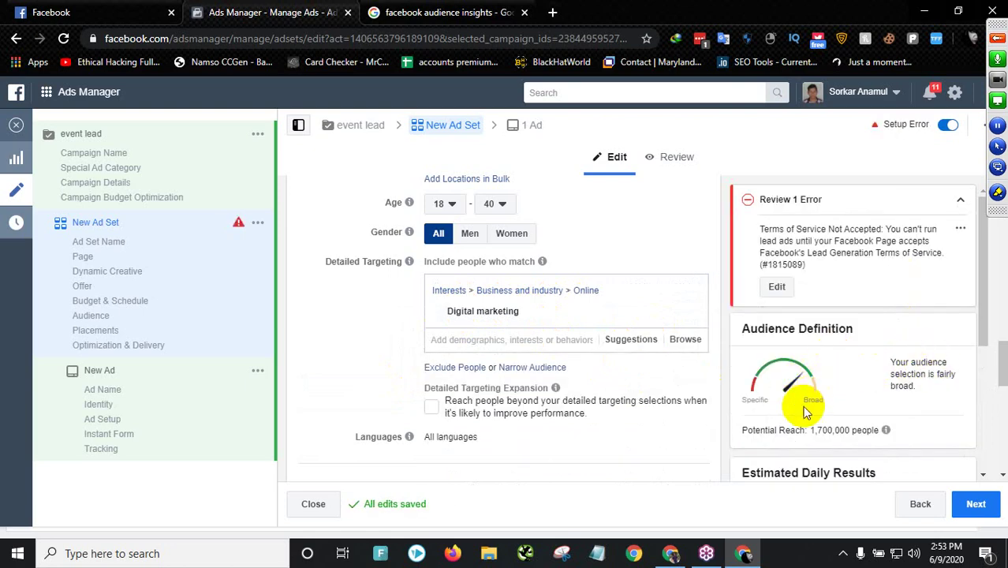
{"action": "scroll", "coordinate": [808, 377], "scroll_direction": "down", "scroll_amount": 1}
{"action": "left_click_drag", "start_coordinate": [811, 356], "coordinate": [843, 356]}
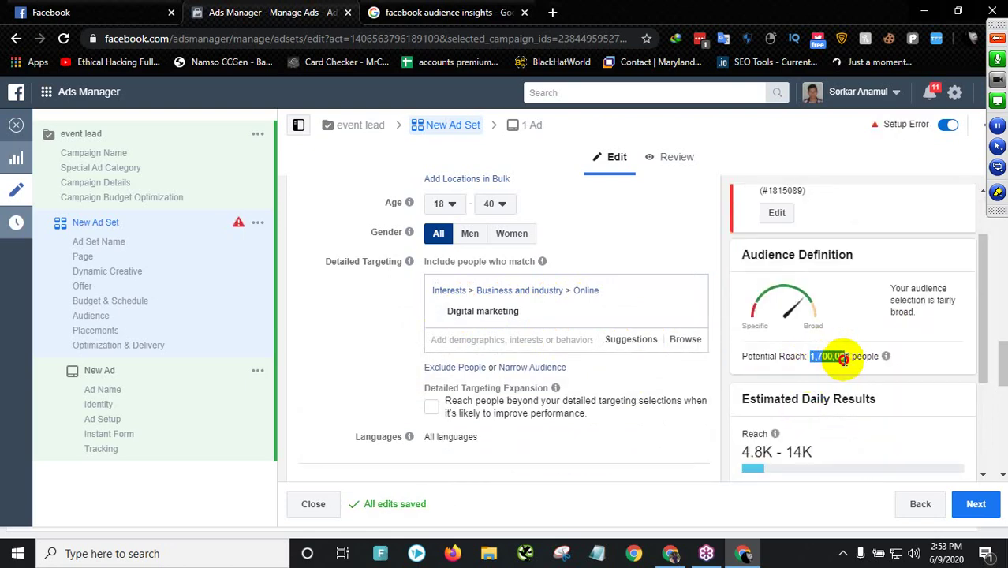
{"action": "scroll", "coordinate": [777, 434], "scroll_direction": "down", "scroll_amount": 2}
{"action": "scroll", "coordinate": [557, 286], "scroll_direction": "up", "scroll_amount": 3}
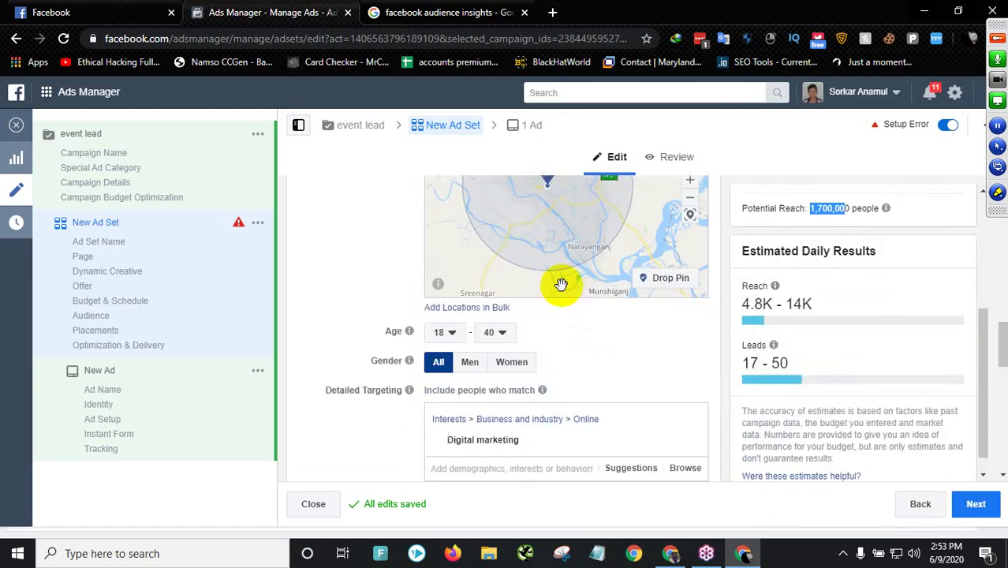
- Review the Estimated Daily Results of 17–50 leads in the right panel
{"action": "scroll", "coordinate": [338, 275], "scroll_direction": "down", "scroll_amount": 1}
{"action": "scroll", "coordinate": [580, 244], "scroll_direction": "down", "scroll_amount": 2}
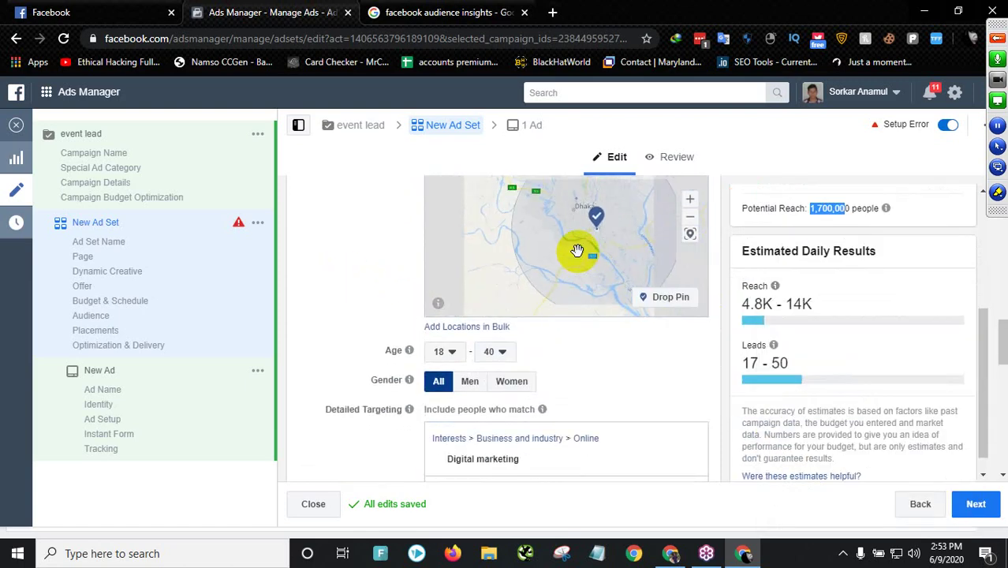
{"action": "scroll", "coordinate": [513, 252], "scroll_direction": "up", "scroll_amount": 4}
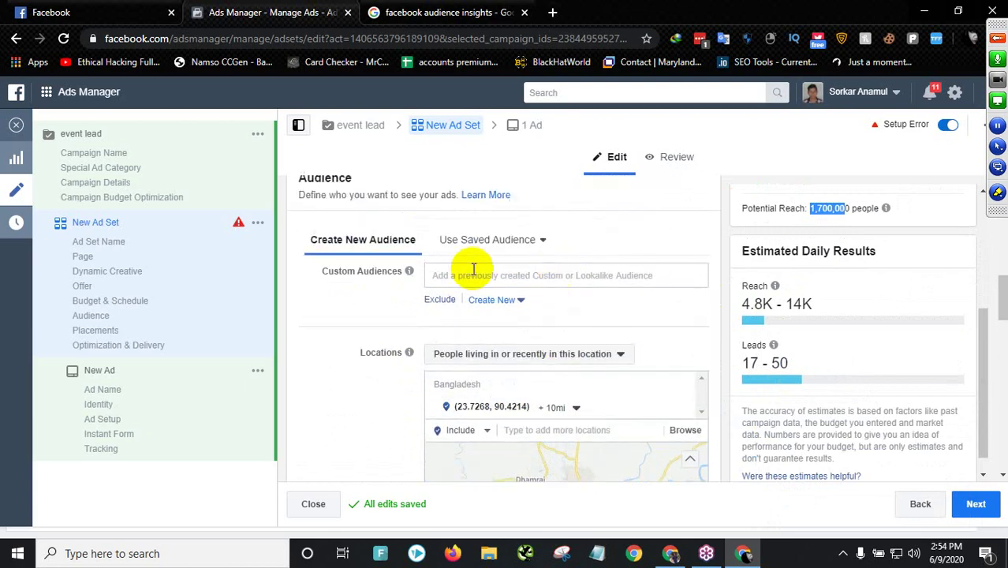
{"action": "scroll", "coordinate": [378, 328], "scroll_direction": "down", "scroll_amount": 1}
{"action": "scroll", "coordinate": [379, 324], "scroll_direction": "up", "scroll_amount": 4}
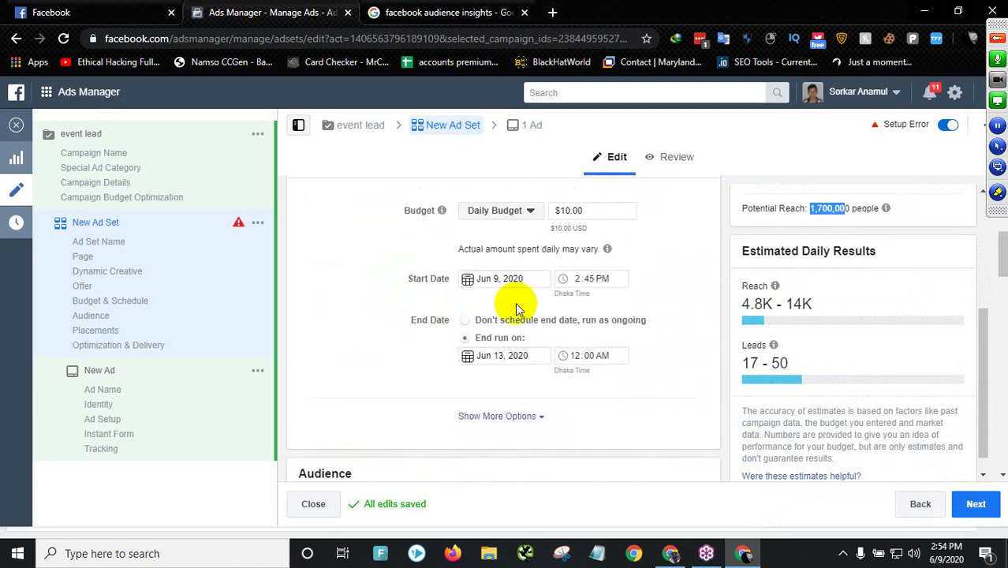
{"action": "scroll", "coordinate": [288, 337], "scroll_direction": "down", "scroll_amount": 3}
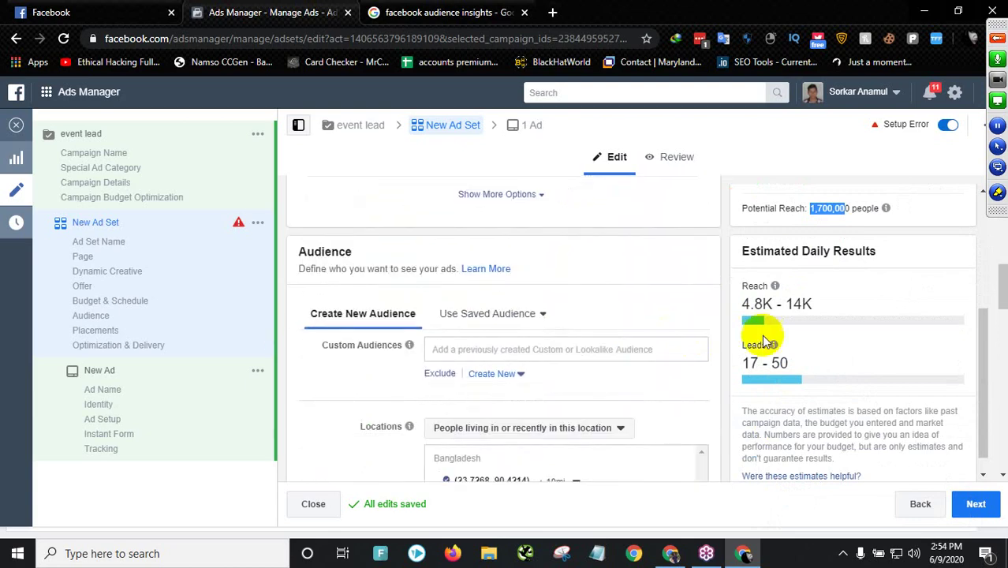
{"action": "left_click_drag", "start_coordinate": [743, 303], "coordinate": [810, 304]}
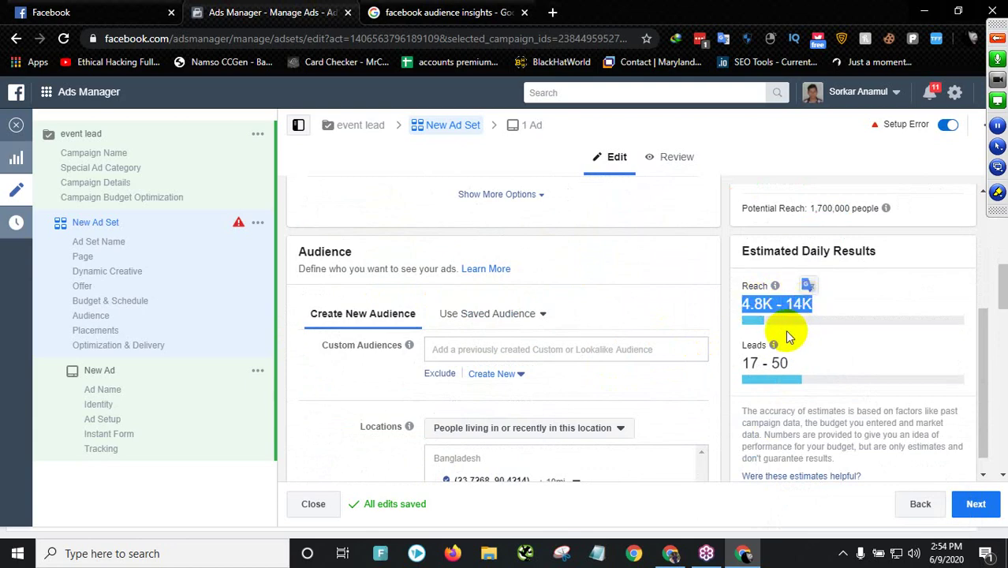
{"action": "left_click_drag", "start_coordinate": [746, 308], "coordinate": [844, 306]}
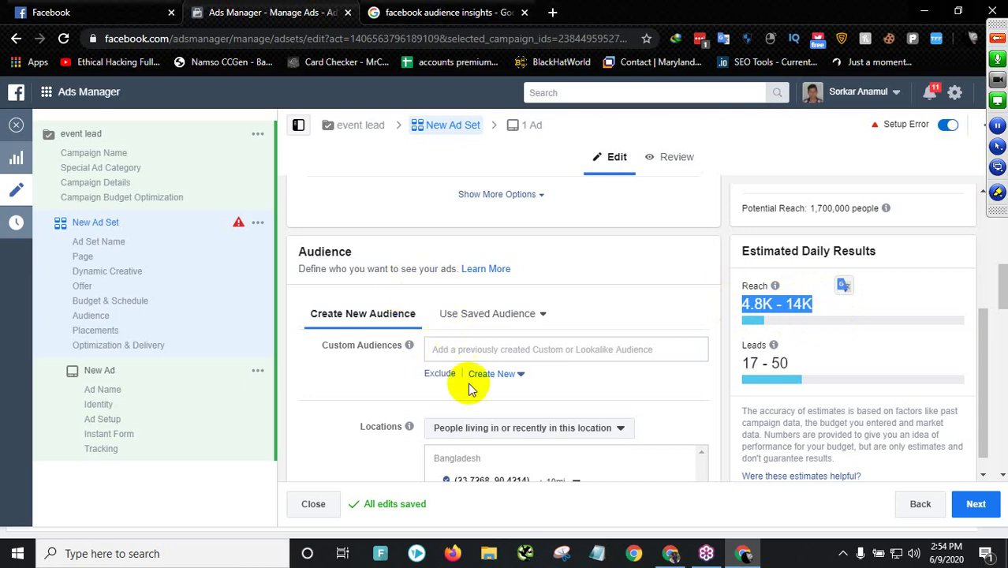
{"action": "scroll", "coordinate": [342, 396], "scroll_direction": "down", "scroll_amount": 3}
{"action": "scroll", "coordinate": [343, 392], "scroll_direction": "down", "scroll_amount": 4}
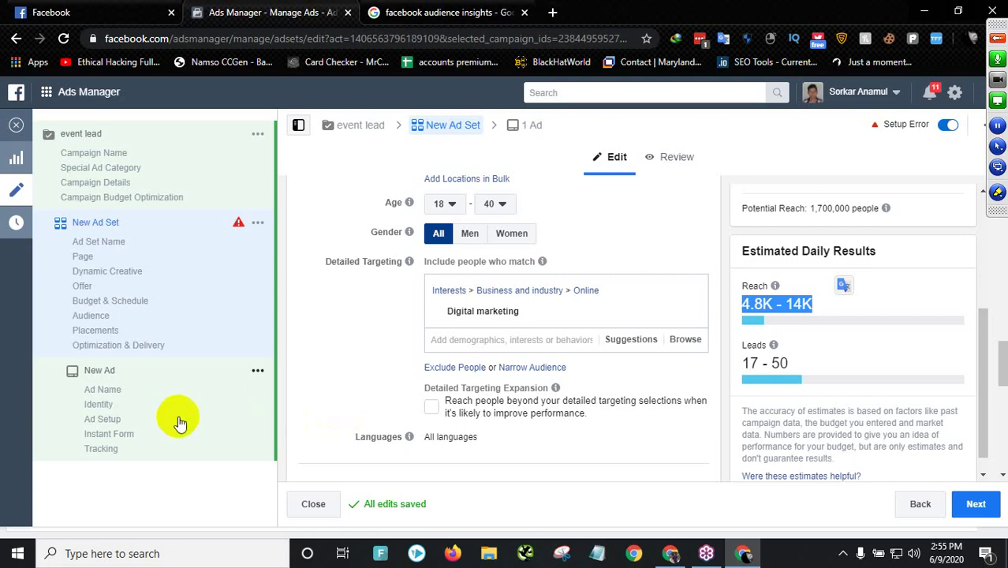
- Search Detailed Targeting for 'digital mar' and add the digital marketer interest
{"action": "left_click", "coordinate": [490, 341]}
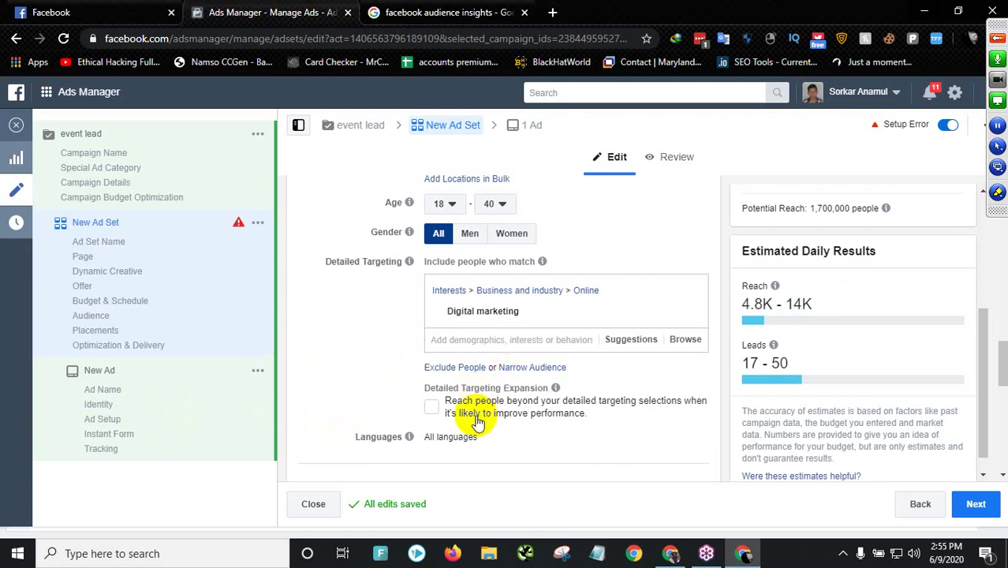
{"action": "type", "text": "d"}
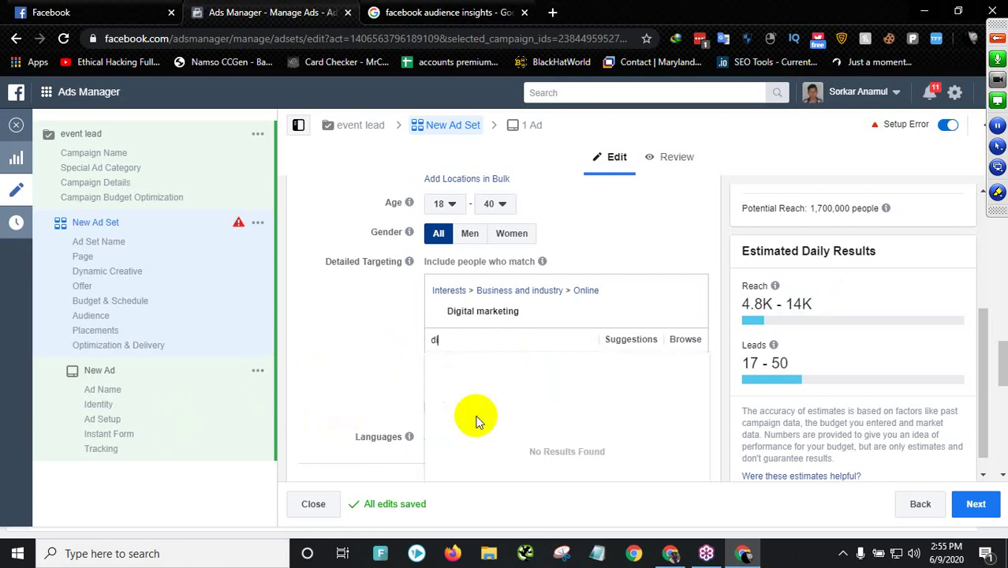
{"action": "type", "text": "igi"}
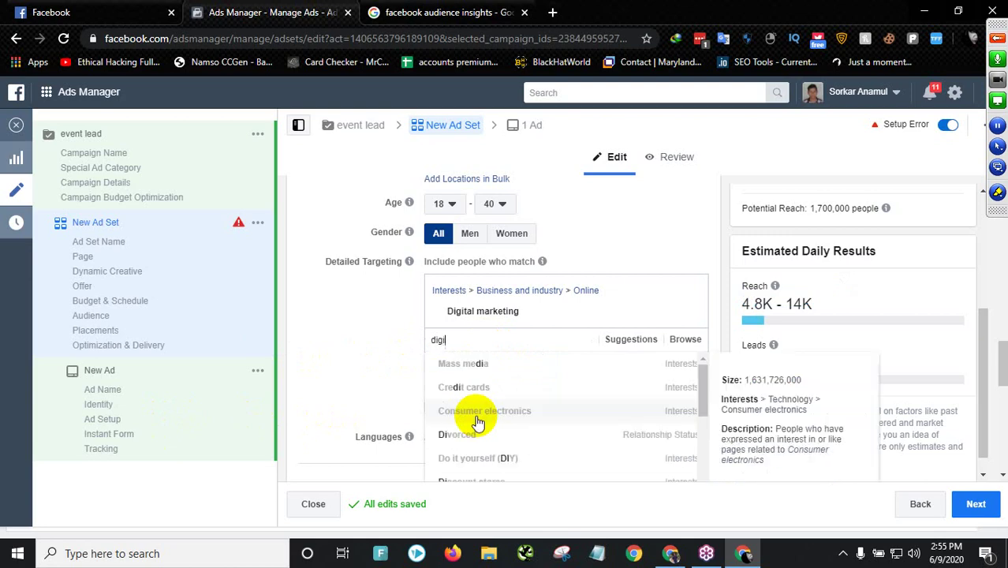
{"action": "type", "text": "tal mar"}
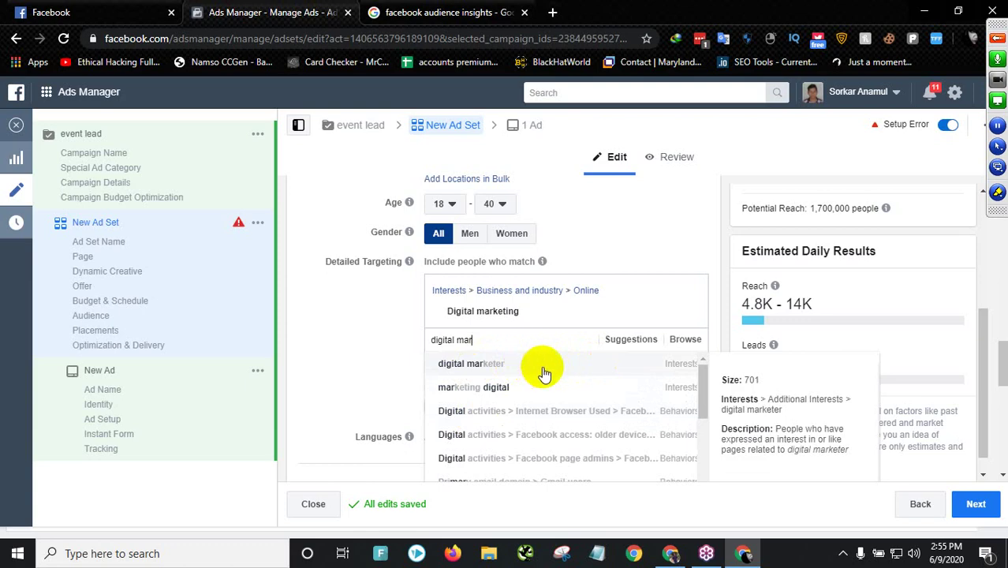
{"action": "left_click", "coordinate": [540, 367]}
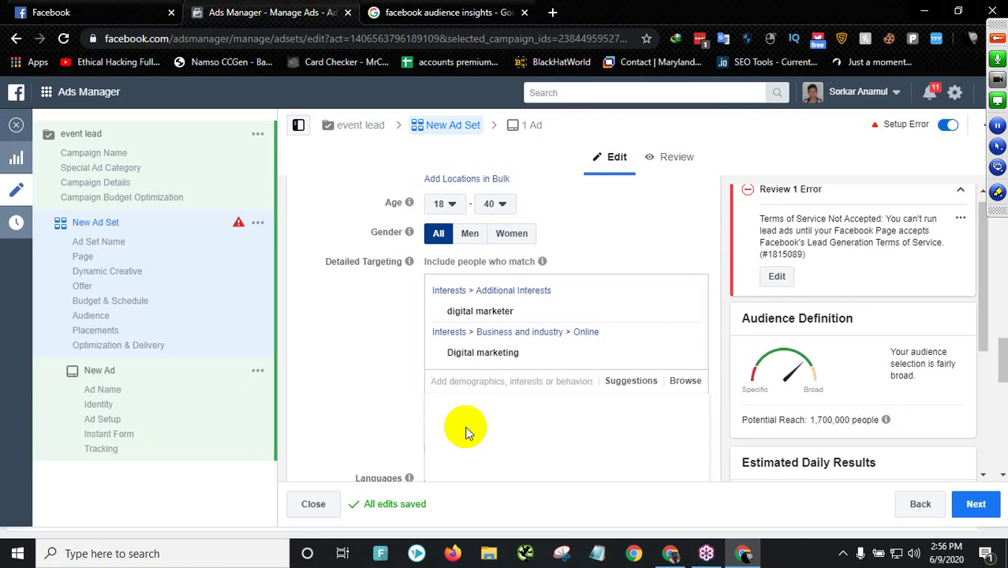
- Search 'digital marketing' and add the Digital Marketing Strategist job title
{"action": "type", "text": "digital ma"}
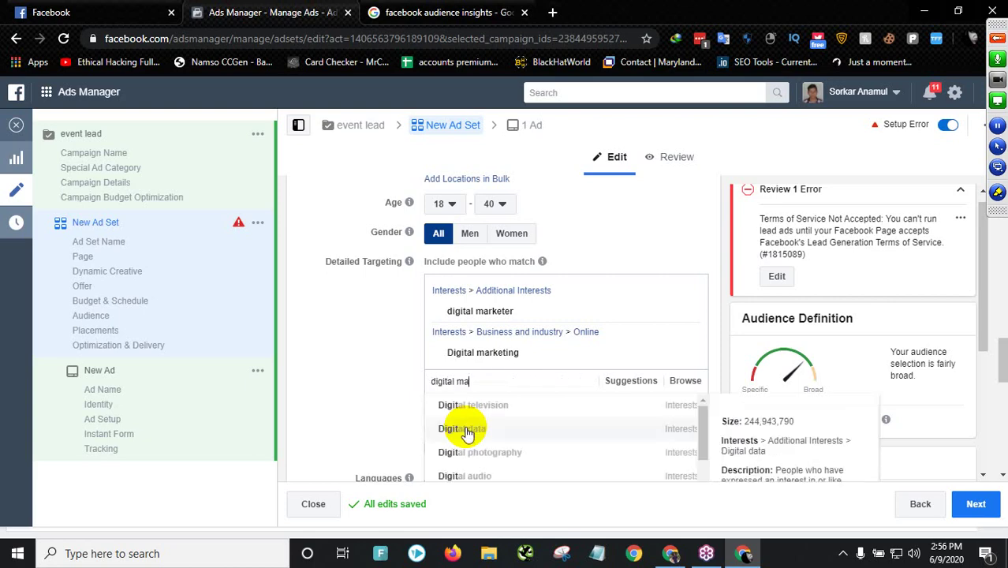
{"action": "type", "text": "rketing"}
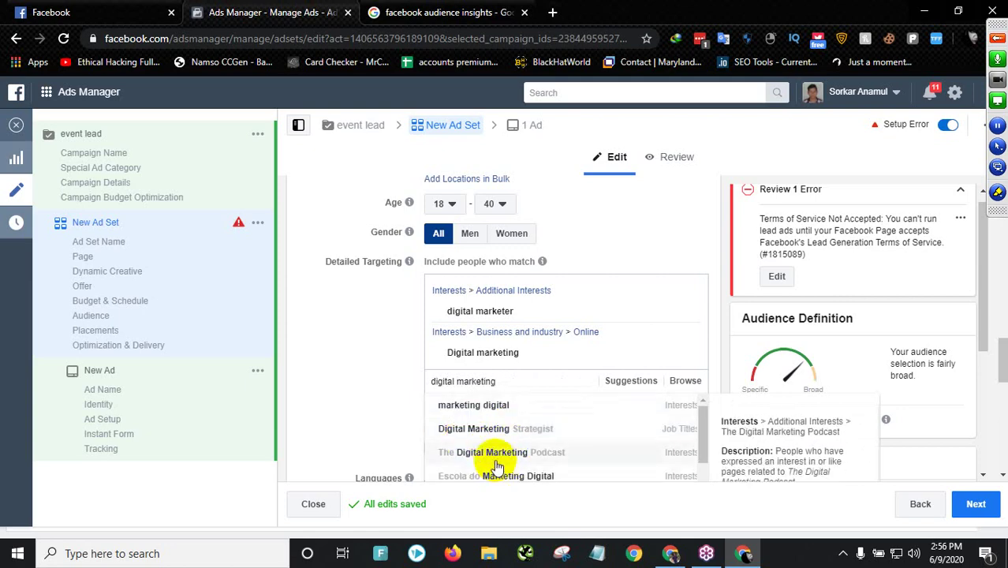
{"action": "scroll", "coordinate": [580, 461], "scroll_direction": "down", "scroll_amount": 1}
{"action": "scroll", "coordinate": [579, 460], "scroll_direction": "up", "scroll_amount": 1}
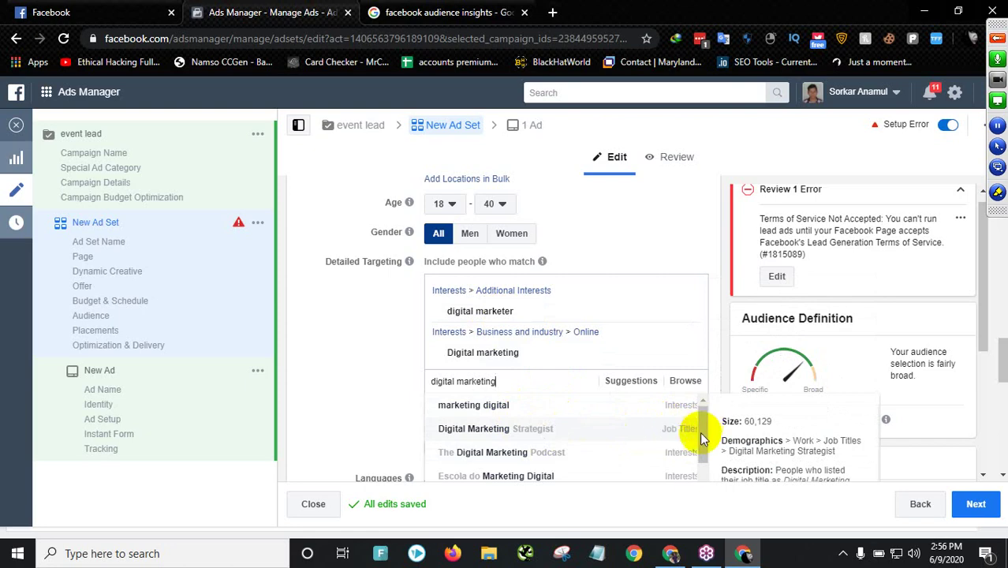
{"action": "left_click", "coordinate": [843, 553]}
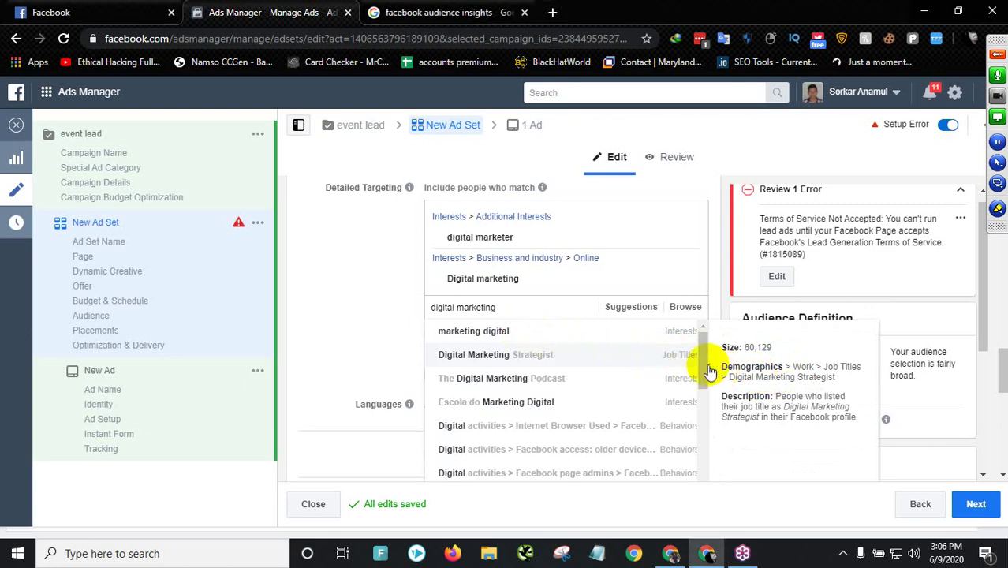
{"action": "left_click", "coordinate": [666, 356]}
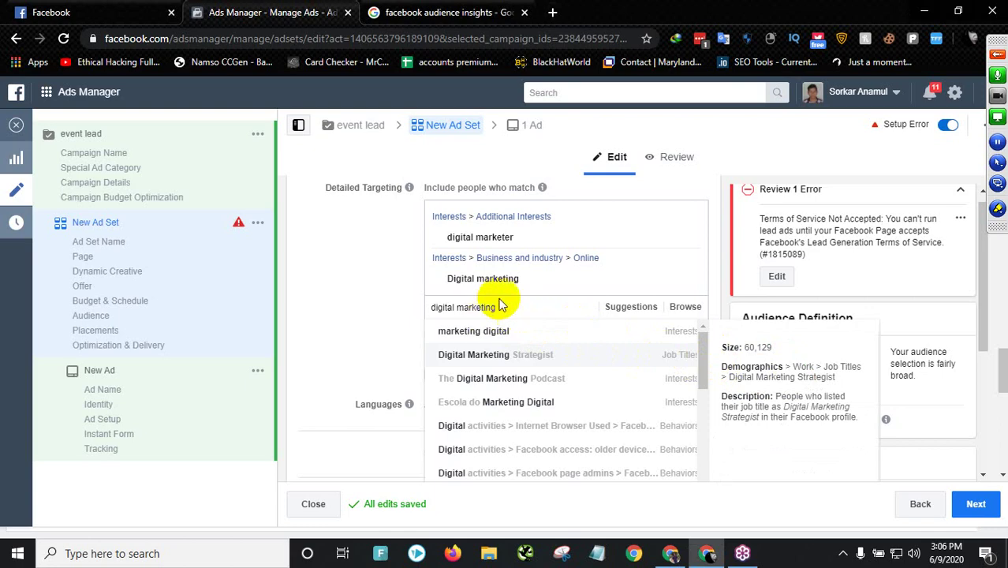
{"action": "left_click", "coordinate": [468, 306]}
{"action": "left_click", "coordinate": [541, 306]}
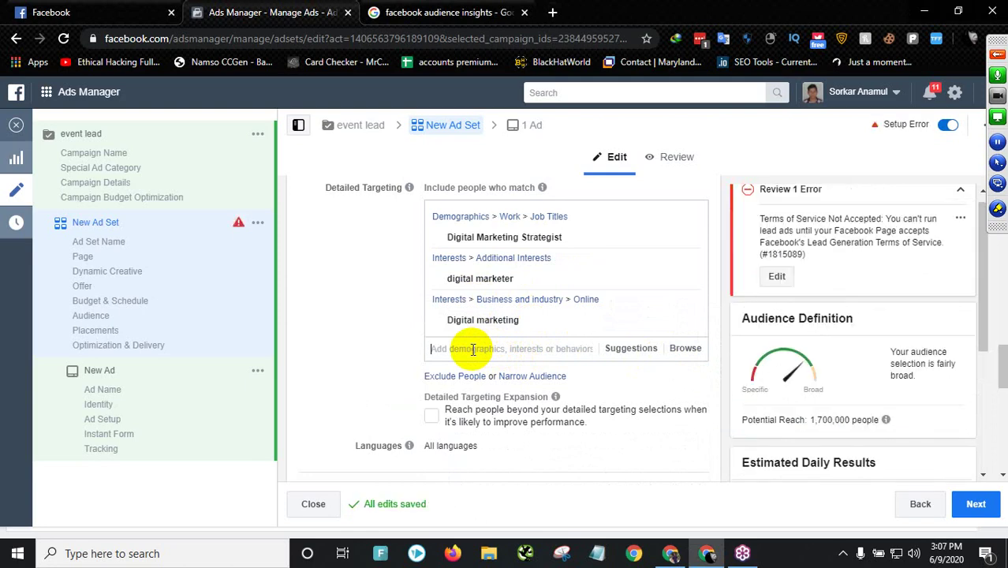
- Check the estimated daily leads range of 17–50 for the updated audience
{"action": "scroll", "coordinate": [830, 371], "scroll_direction": "down", "scroll_amount": 3}
{"action": "scroll", "coordinate": [799, 355], "scroll_direction": "up", "scroll_amount": 1}
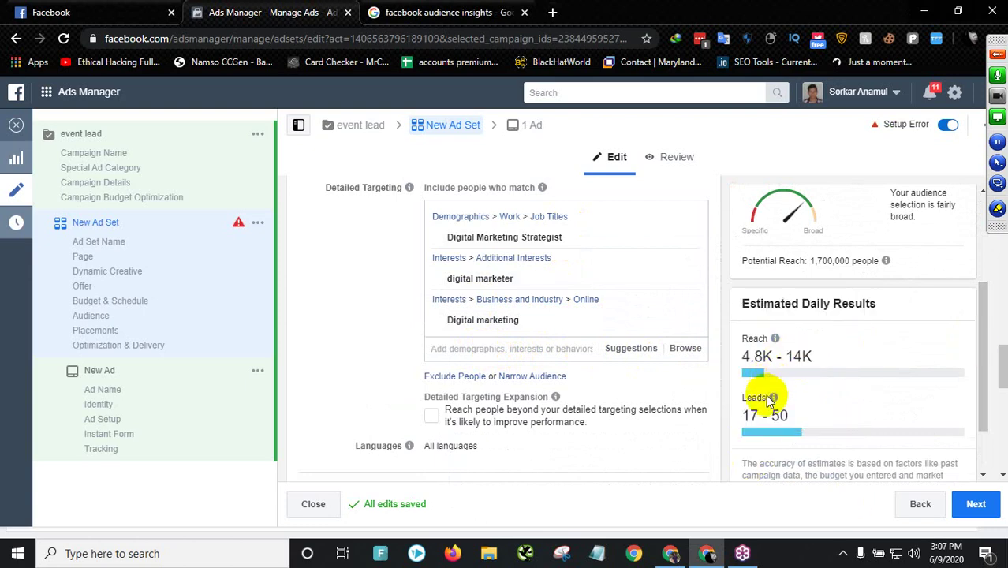
{"action": "mouse_move", "coordinate": [774, 398]}
{"action": "scroll", "coordinate": [775, 386], "scroll_direction": "down", "scroll_amount": 1}
{"action": "left_click_drag", "start_coordinate": [750, 342], "coordinate": [790, 347]}
{"action": "left_click", "coordinate": [793, 346]}
{"action": "scroll", "coordinate": [403, 296], "scroll_direction": "up", "scroll_amount": 4}
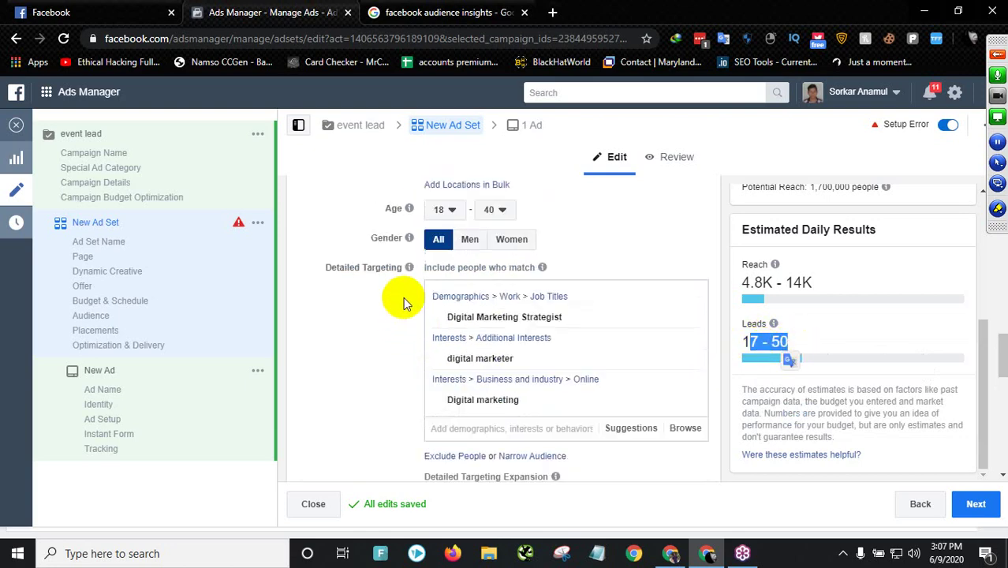
{"action": "scroll", "coordinate": [403, 297], "scroll_direction": "down", "scroll_amount": 4}
{"action": "scroll", "coordinate": [401, 310], "scroll_direction": "down", "scroll_amount": 3}
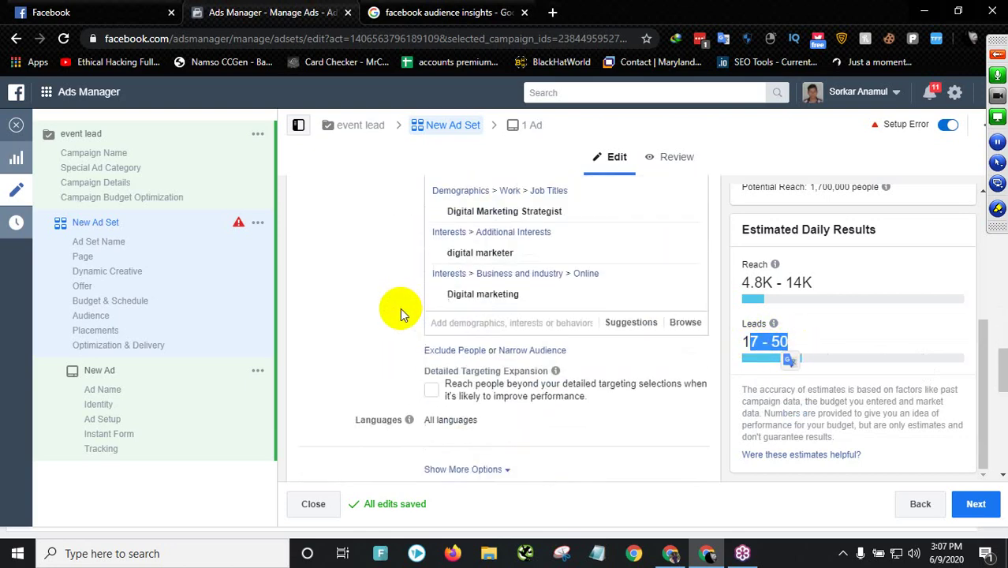
- Start a new Detailed Targeting search and close the empty suggestions list
{"action": "left_click", "coordinate": [484, 272]}
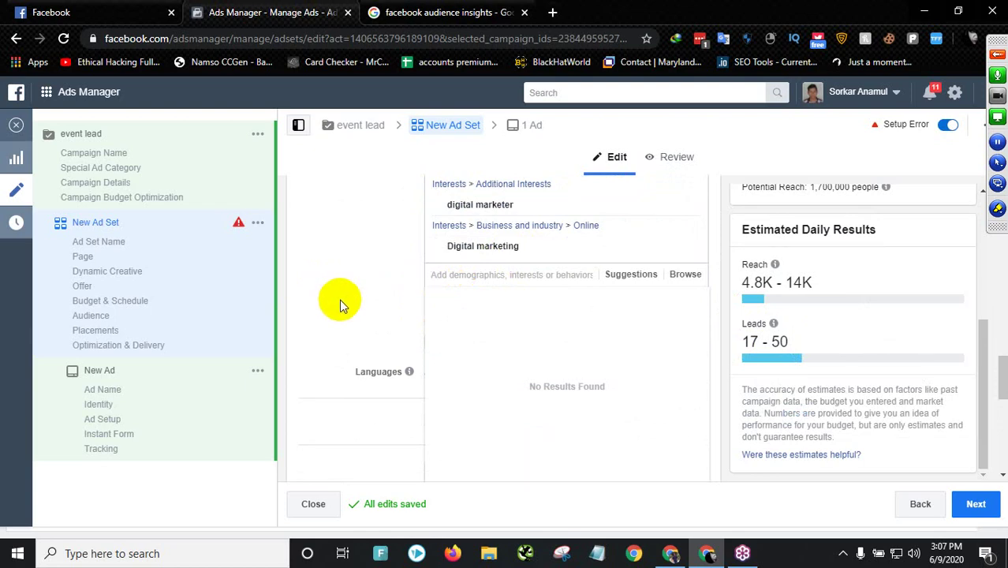
{"action": "left_click", "coordinate": [340, 305]}
{"action": "right_click", "coordinate": [335, 305]}
{"action": "left_click", "coordinate": [320, 330]}
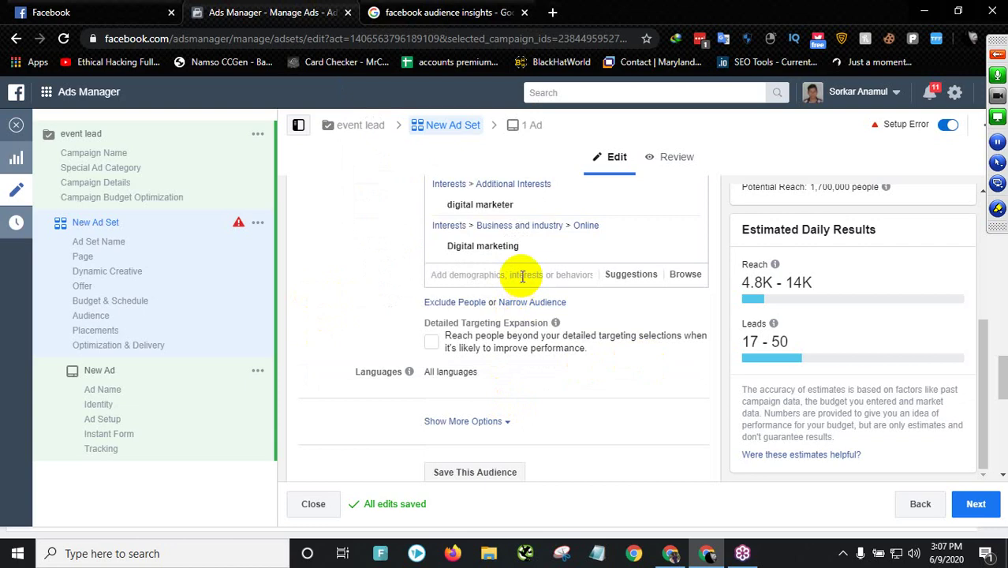
- Search 'freelancer' and add the Freelancer and Freelancer.com interests
{"action": "type", "text": "fre"}
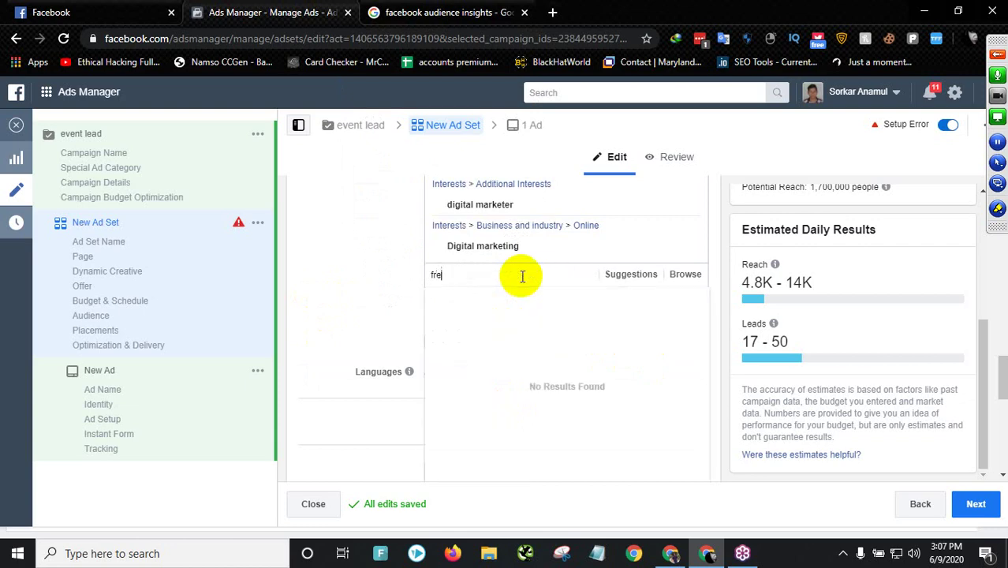
{"action": "type", "text": "elann"}
{"action": "key", "text": "BackSpace"}
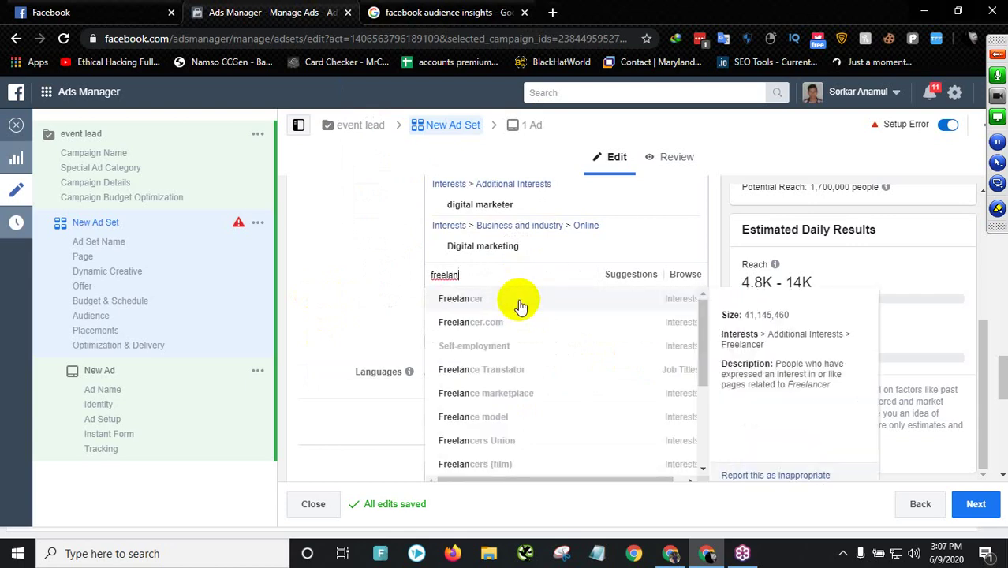
{"action": "left_click", "coordinate": [497, 295]}
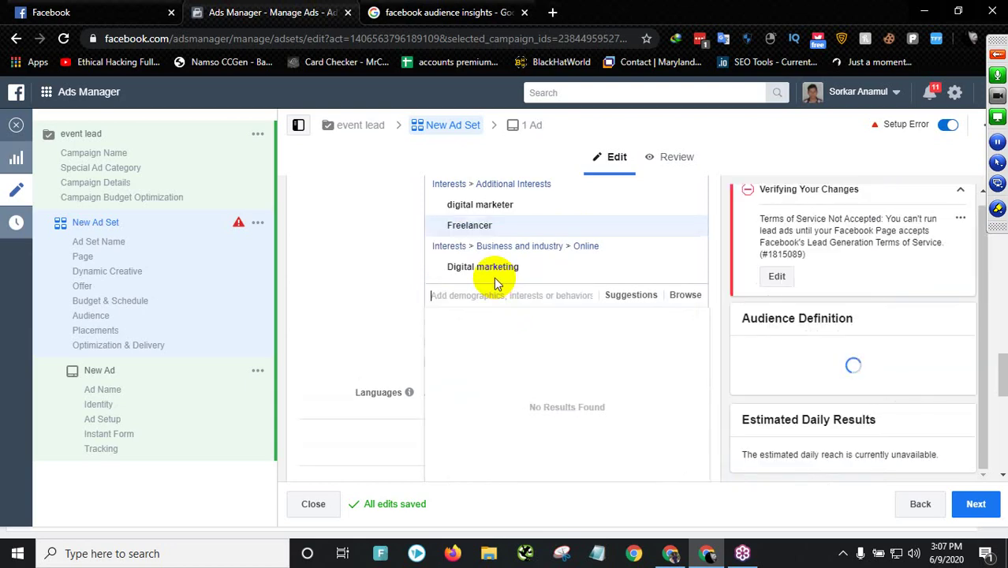
{"action": "type", "text": "freelancer"}
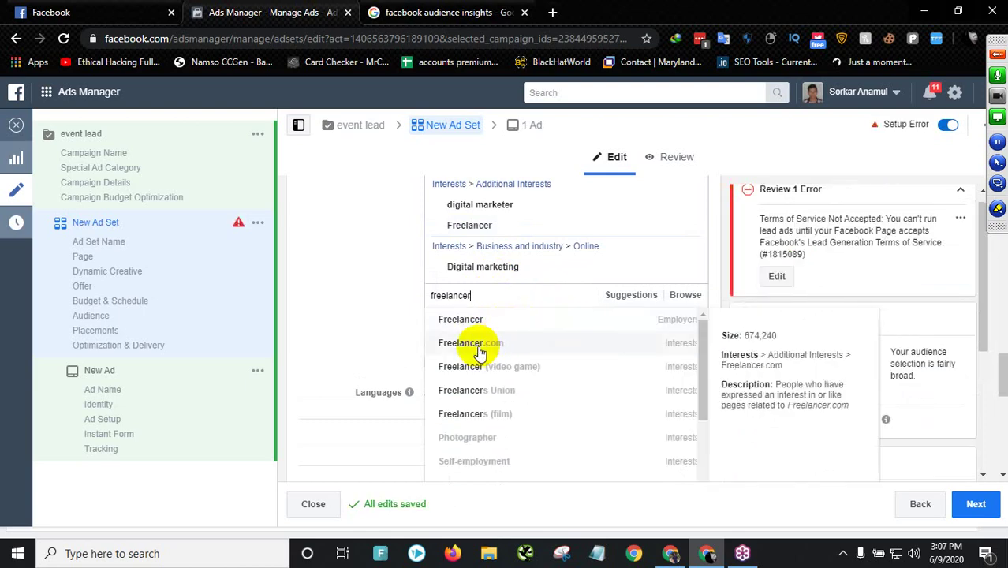
{"action": "left_click", "coordinate": [486, 347]}
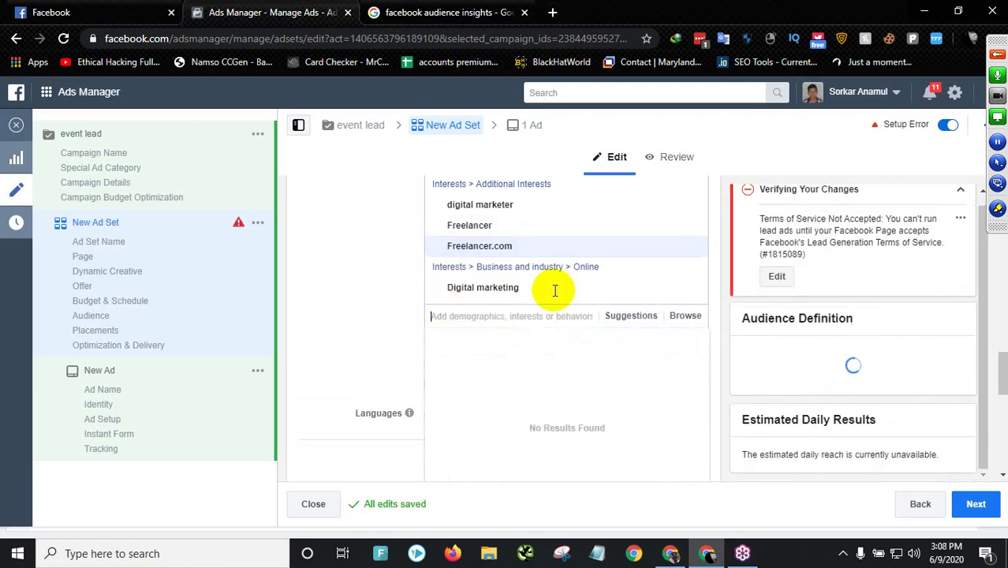
- Search for Fiverr and add it as an interest
{"action": "scroll", "coordinate": [497, 252], "scroll_direction": "up", "scroll_amount": 2}
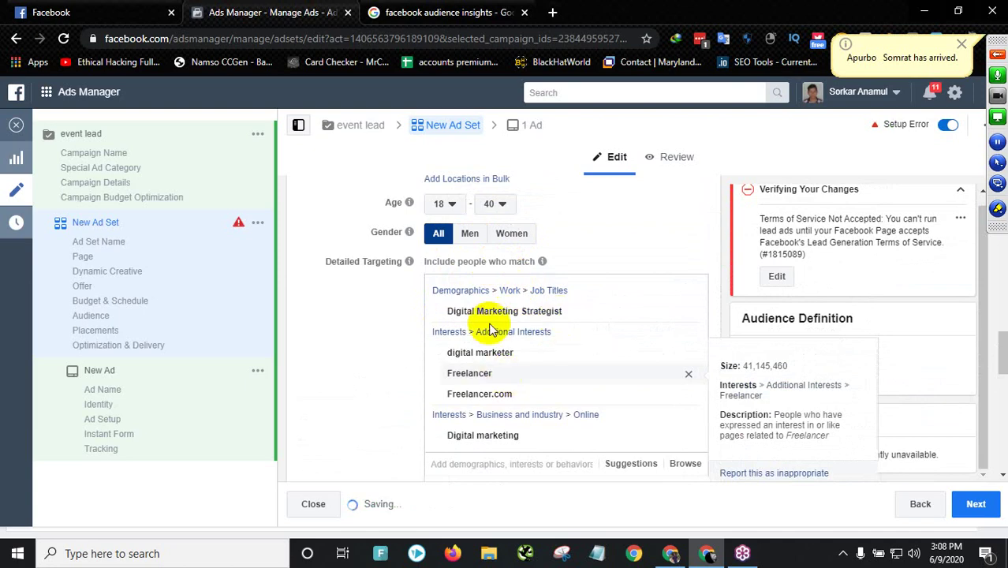
{"action": "scroll", "coordinate": [552, 292], "scroll_direction": "down", "scroll_amount": 1}
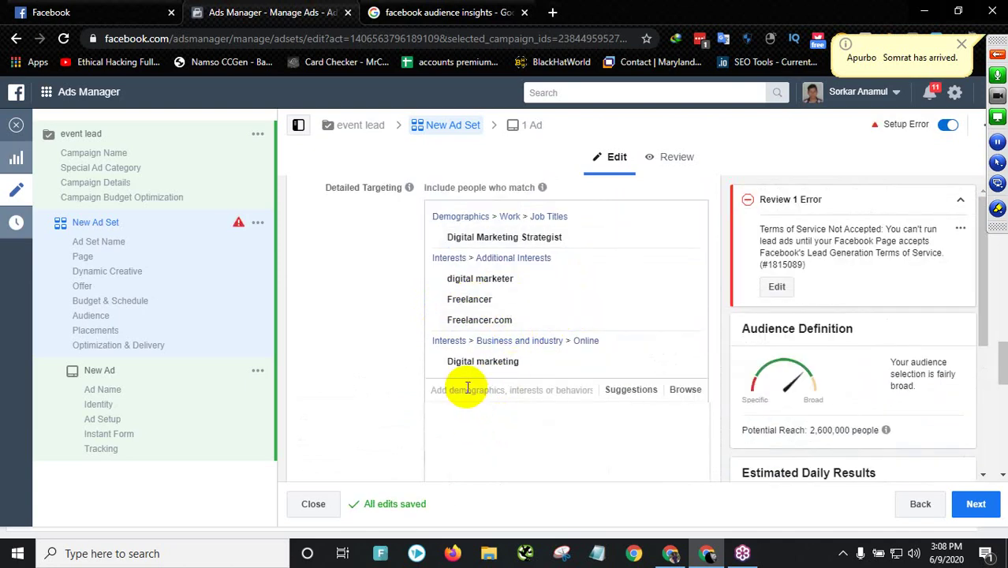
{"action": "type", "text": "fiverr"}
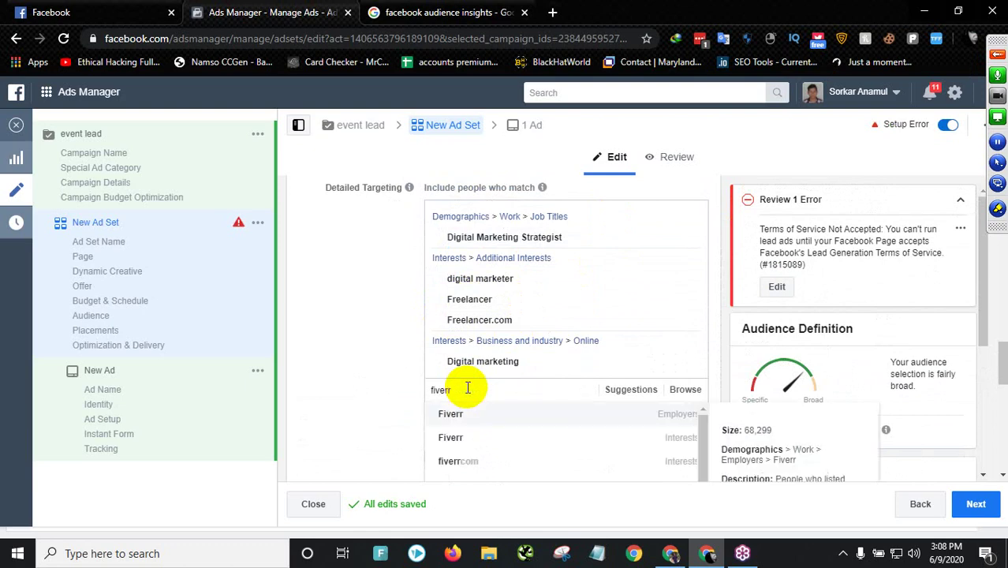
{"action": "left_click", "coordinate": [497, 445]}
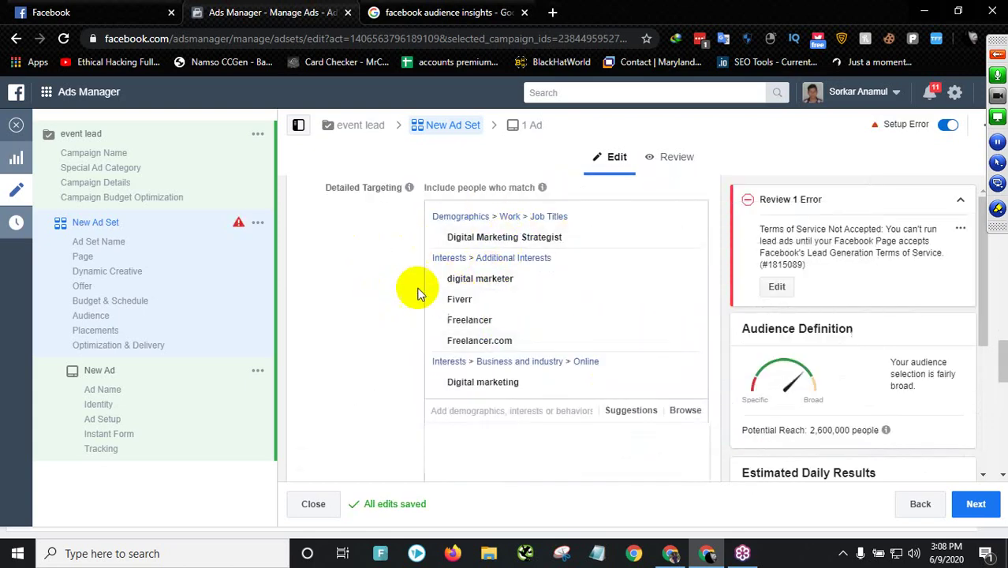
{"action": "scroll", "coordinate": [406, 303], "scroll_direction": "down", "scroll_amount": 8}
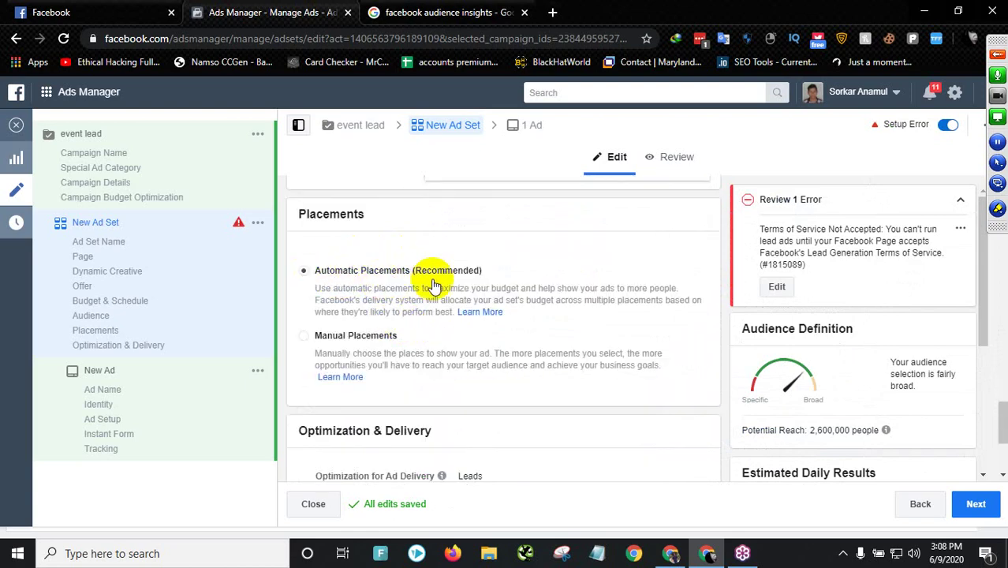
- Continue from the ad set to setting up the ad
{"action": "scroll", "coordinate": [427, 310], "scroll_direction": "down", "scroll_amount": 1}
{"action": "scroll", "coordinate": [424, 310], "scroll_direction": "down", "scroll_amount": 1}
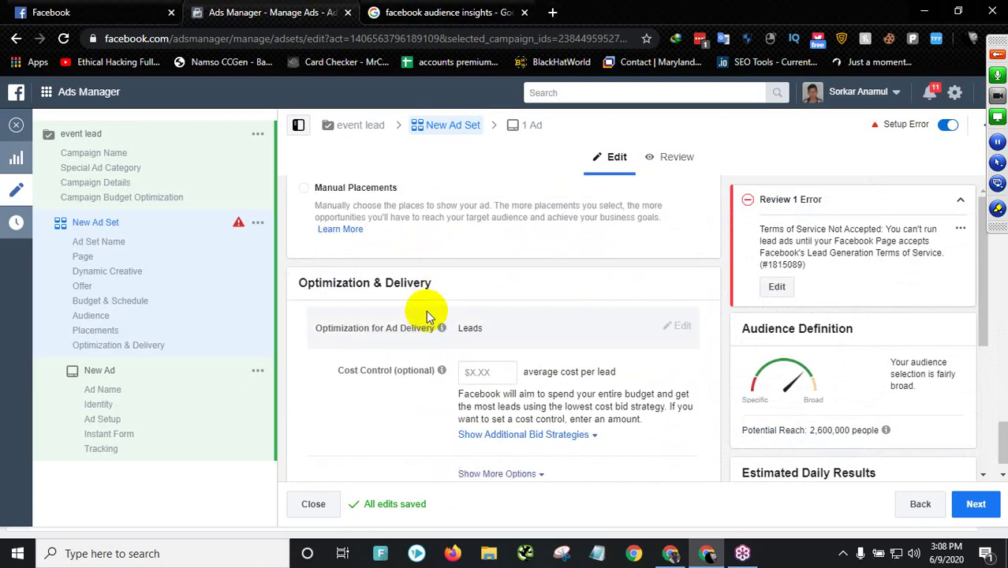
{"action": "scroll", "coordinate": [457, 308], "scroll_direction": "down", "scroll_amount": 1}
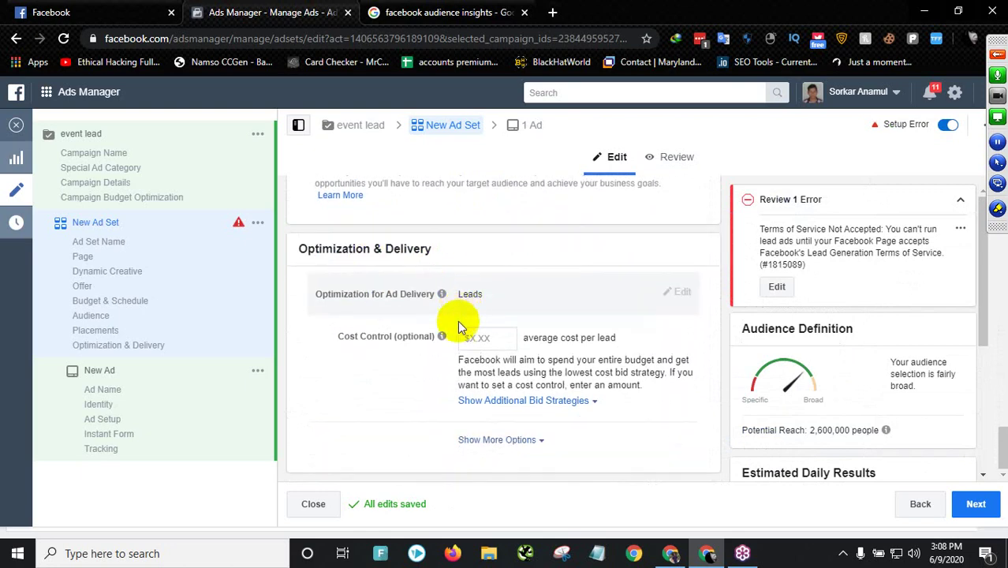
{"action": "left_click", "coordinate": [975, 506]}
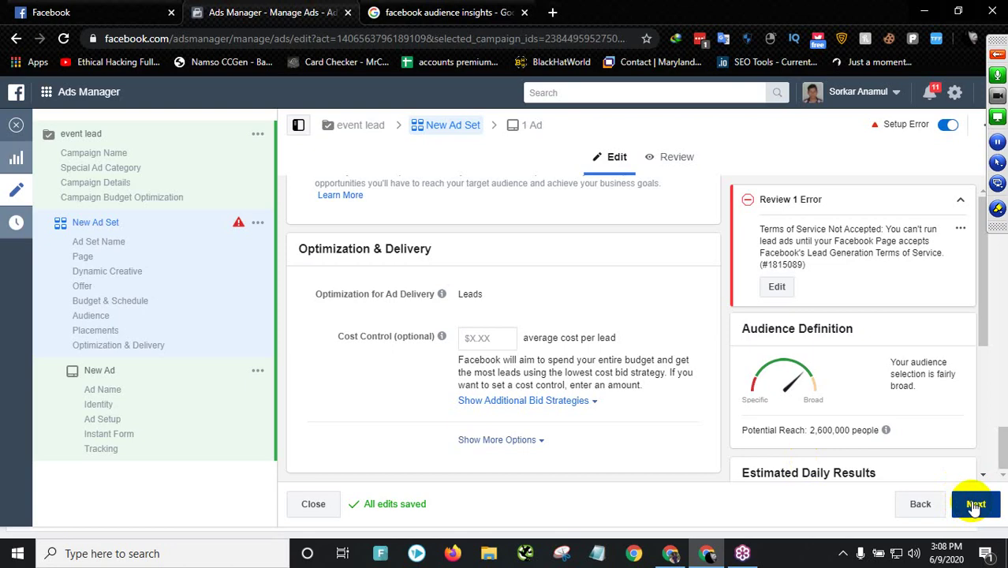
{"action": "left_click", "coordinate": [975, 506]}
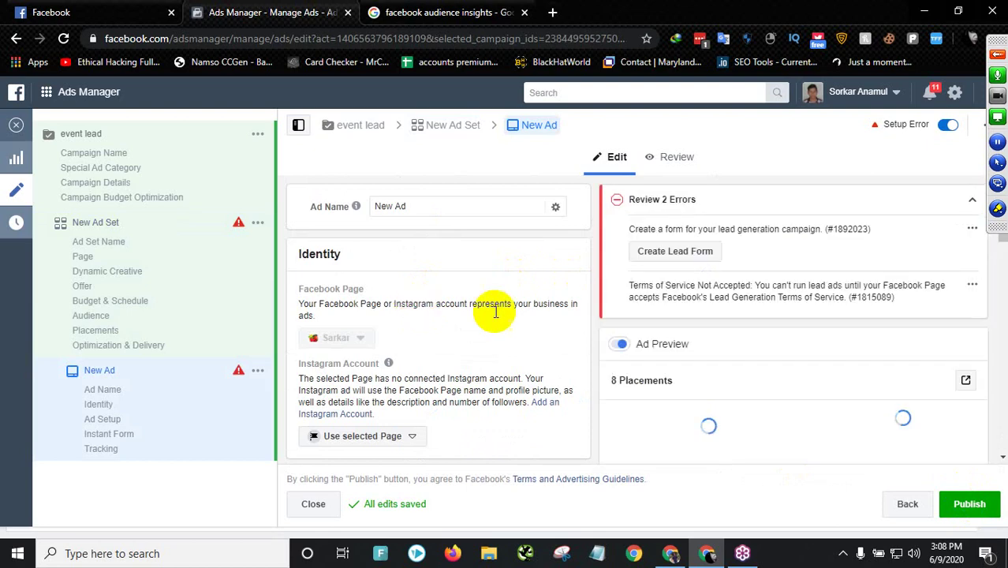
- Scroll down the Ad Setup form to the Primary Text box and select it
{"action": "scroll", "coordinate": [452, 289], "scroll_direction": "down", "scroll_amount": 1}
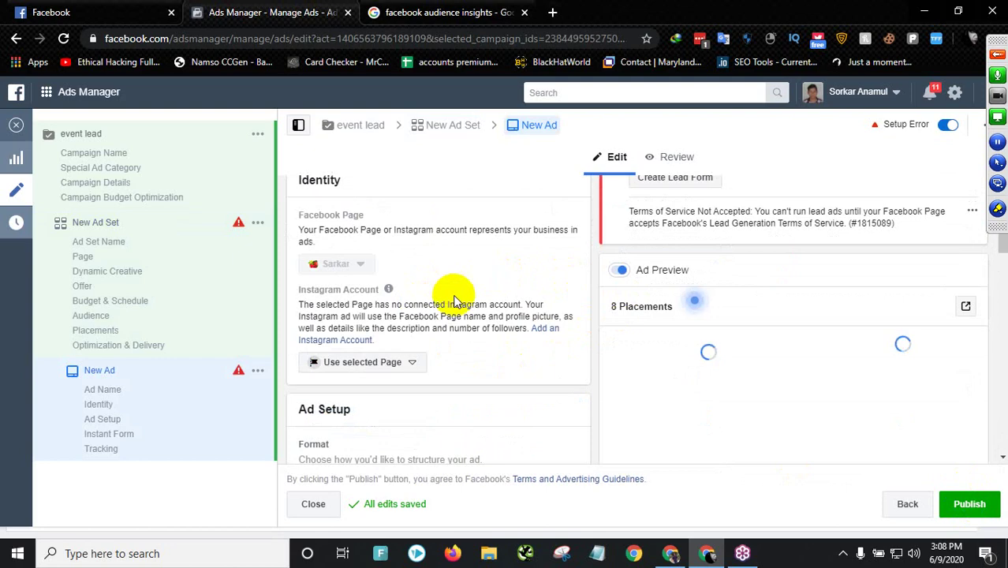
{"action": "scroll", "coordinate": [455, 304], "scroll_direction": "down", "scroll_amount": 2}
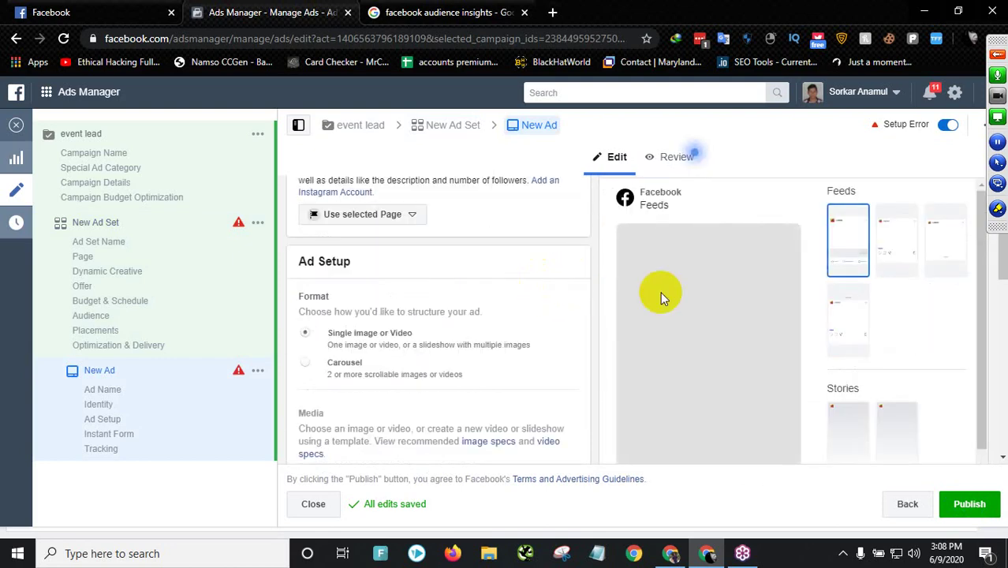
{"action": "scroll", "coordinate": [462, 298], "scroll_direction": "down", "scroll_amount": 1}
{"action": "scroll", "coordinate": [450, 327], "scroll_direction": "up", "scroll_amount": 3}
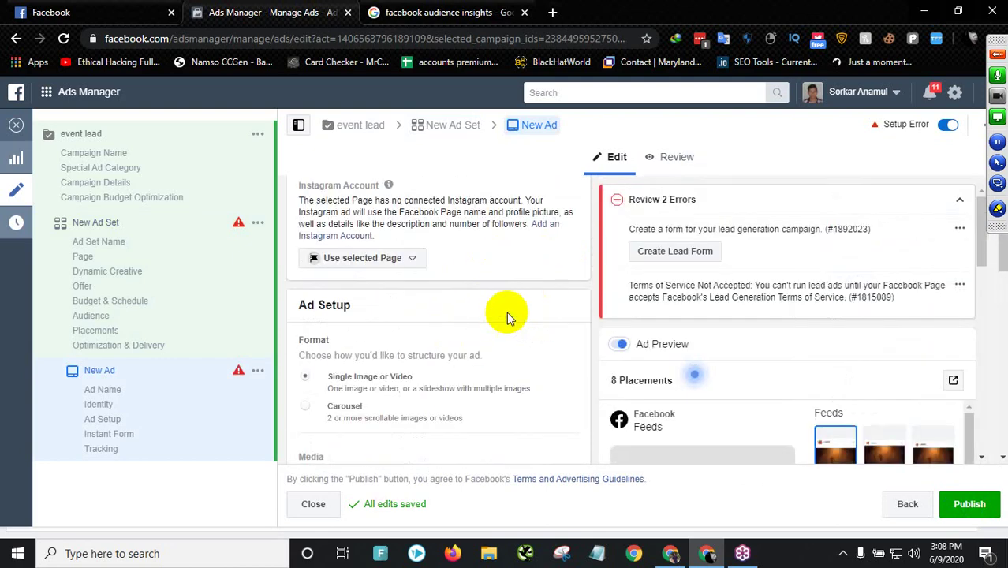
{"action": "scroll", "coordinate": [494, 300], "scroll_direction": "down", "scroll_amount": 5}
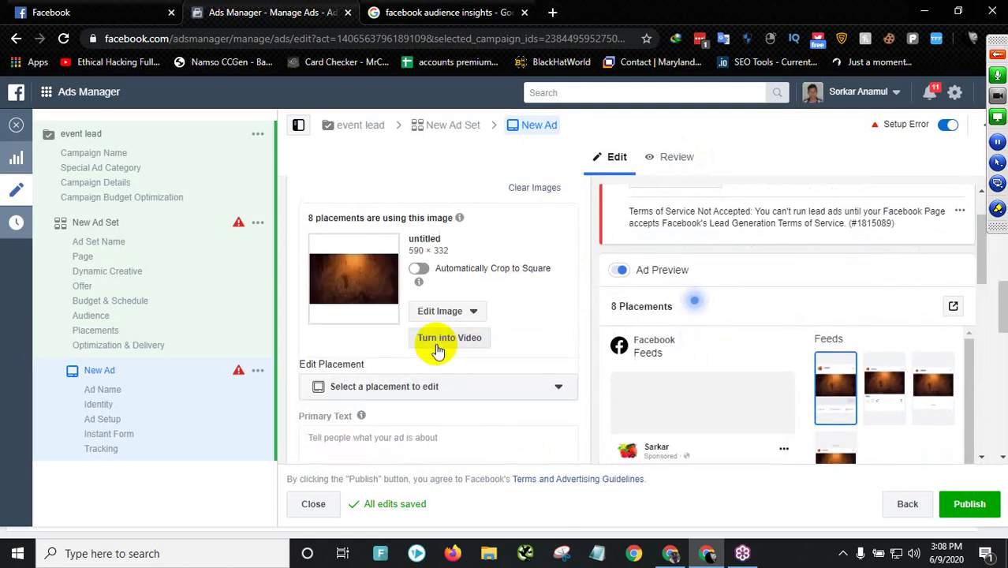
{"action": "scroll", "coordinate": [647, 292], "scroll_direction": "down", "scroll_amount": 1}
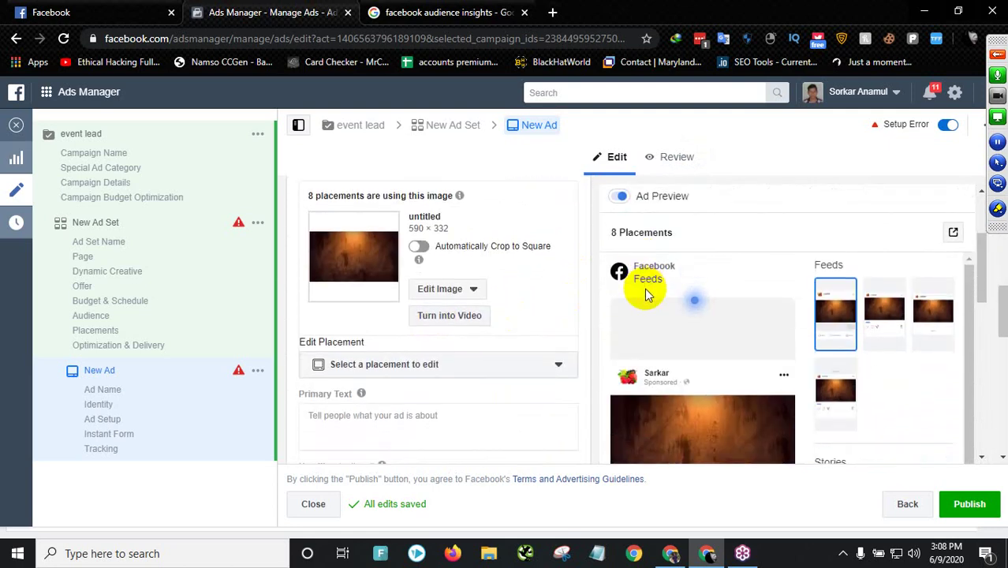
{"action": "scroll", "coordinate": [643, 290], "scroll_direction": "down", "scroll_amount": 1}
{"action": "scroll", "coordinate": [644, 290], "scroll_direction": "down", "scroll_amount": 5}
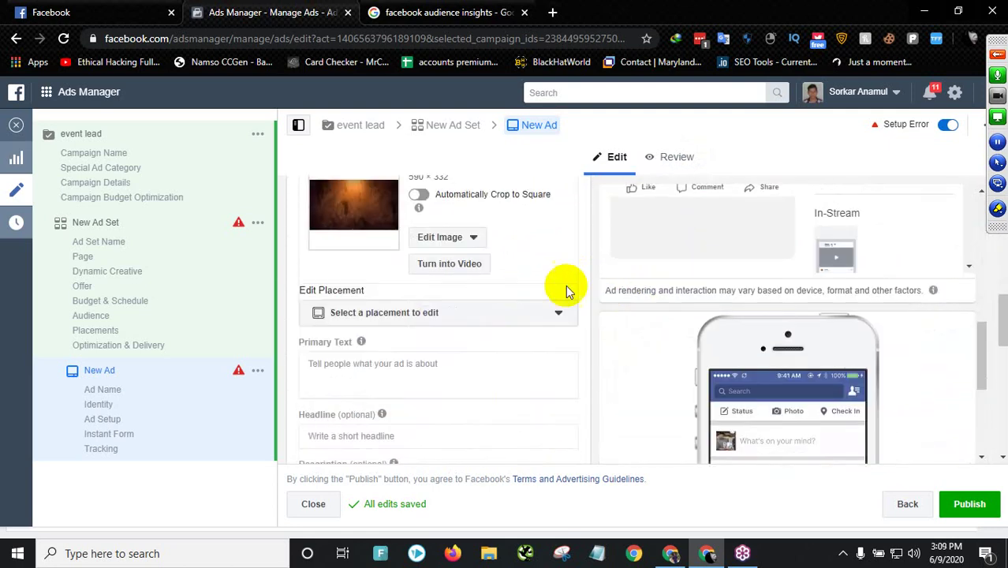
{"action": "scroll", "coordinate": [543, 289], "scroll_direction": "down", "scroll_amount": 3}
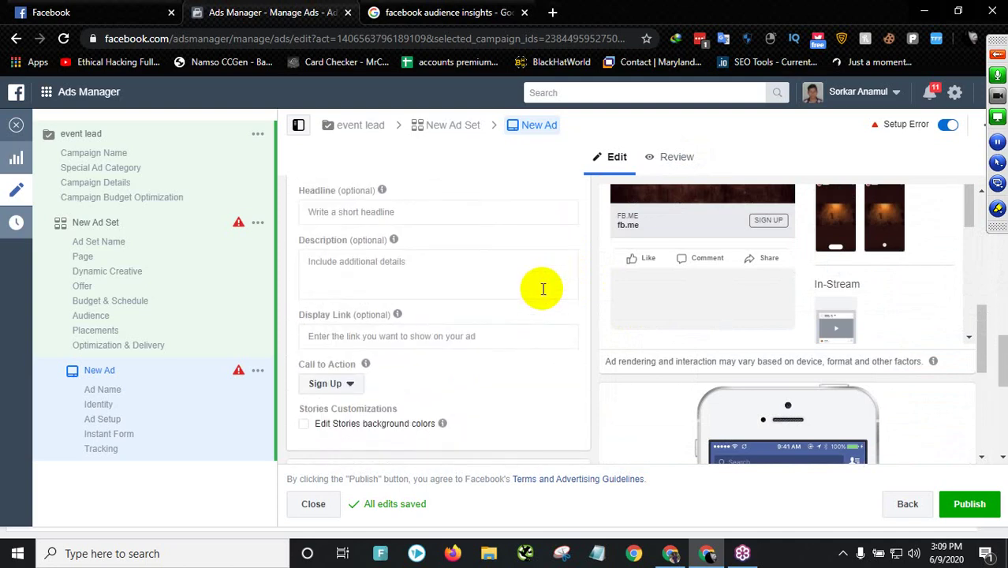
{"action": "scroll", "coordinate": [542, 289], "scroll_direction": "down", "scroll_amount": 3}
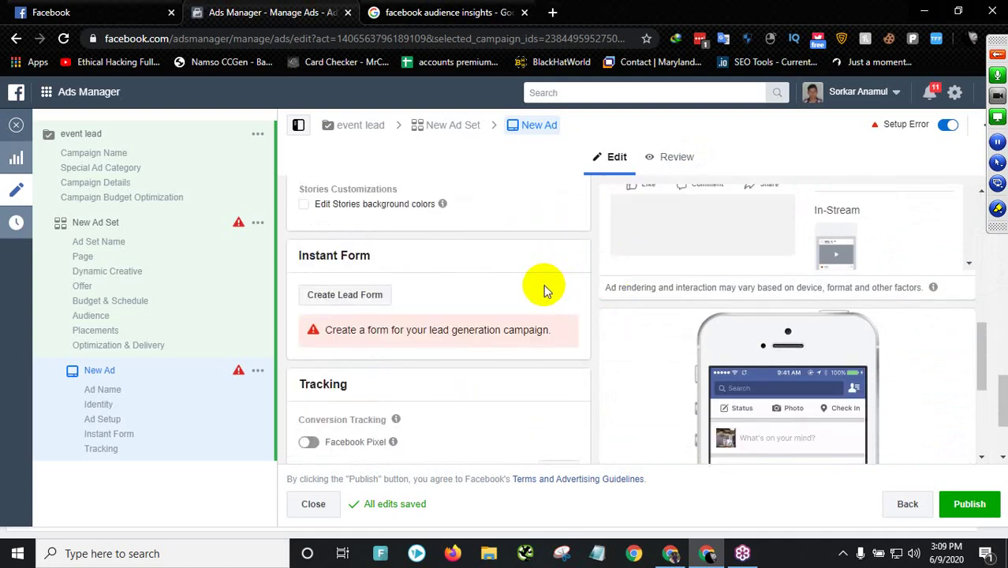
{"action": "scroll", "coordinate": [544, 291], "scroll_direction": "up", "scroll_amount": 6}
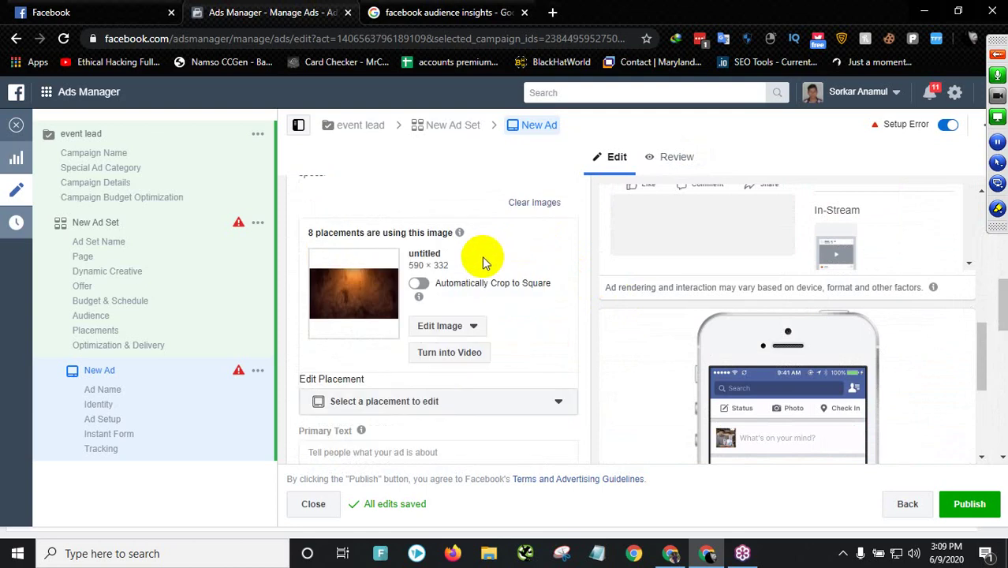
{"action": "scroll", "coordinate": [481, 260], "scroll_direction": "down", "scroll_amount": 1}
{"action": "scroll", "coordinate": [466, 296], "scroll_direction": "down", "scroll_amount": 2}
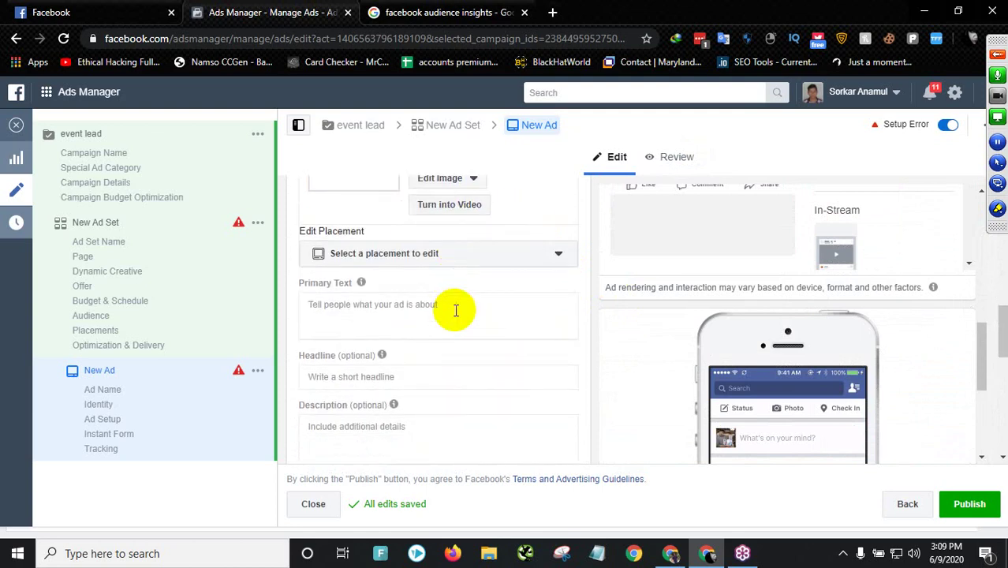
{"action": "left_click", "coordinate": [345, 311]}
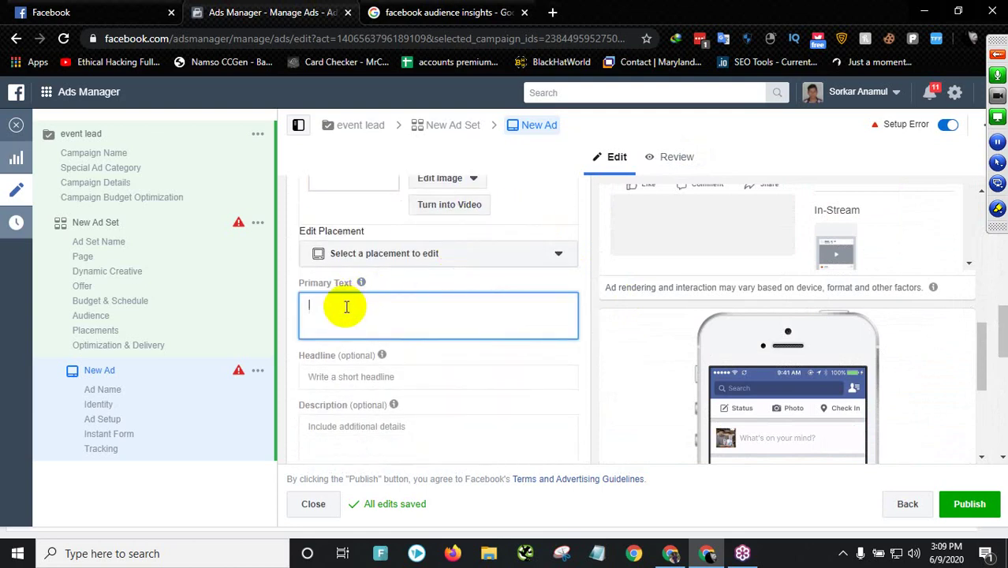
- Choose Edit Image > Change Image to replace the picture, then open a new browser tab
{"action": "scroll", "coordinate": [351, 296], "scroll_direction": "up", "scroll_amount": 1}
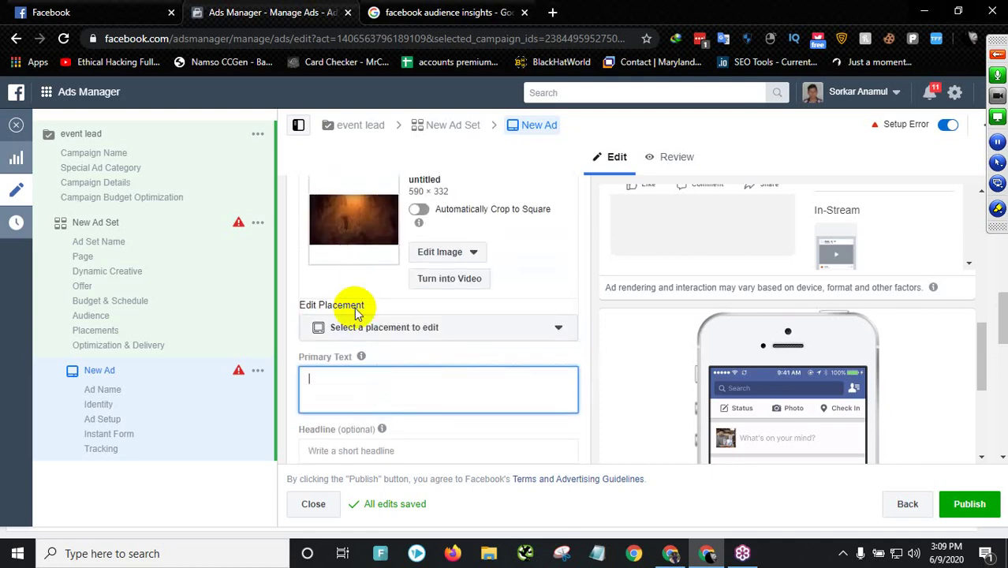
{"action": "scroll", "coordinate": [356, 312], "scroll_direction": "up", "scroll_amount": 3}
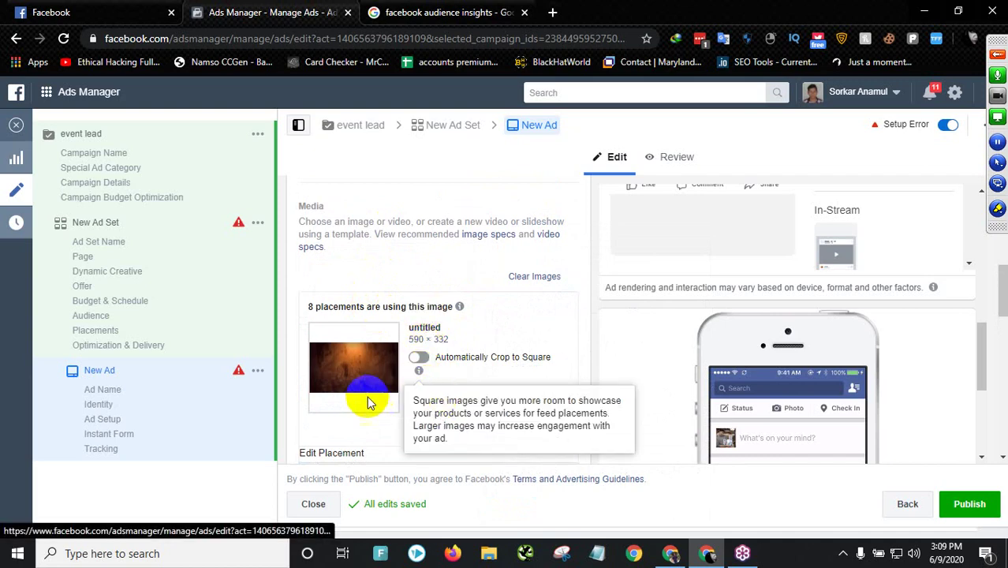
{"action": "left_click", "coordinate": [442, 401]}
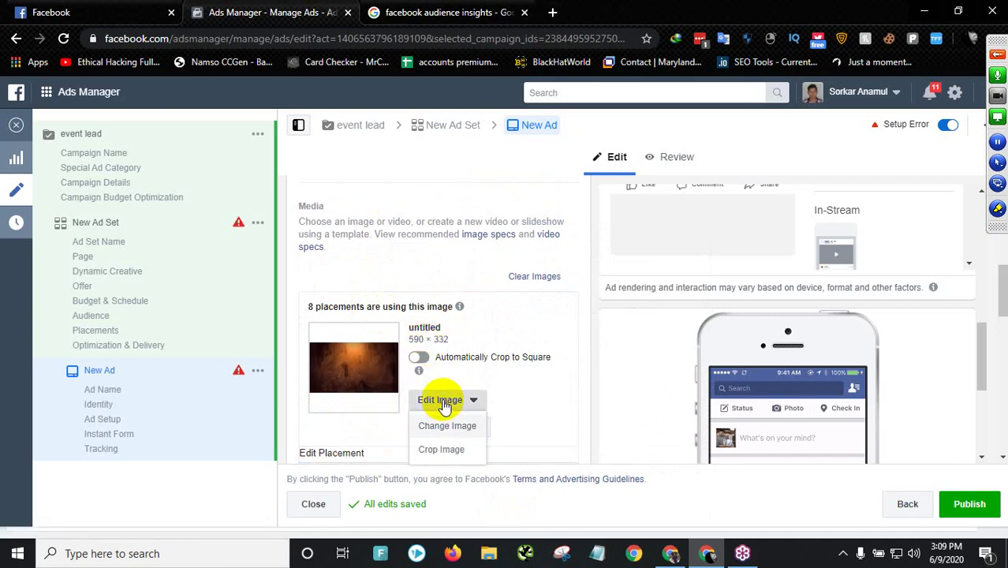
{"action": "left_click", "coordinate": [444, 426]}
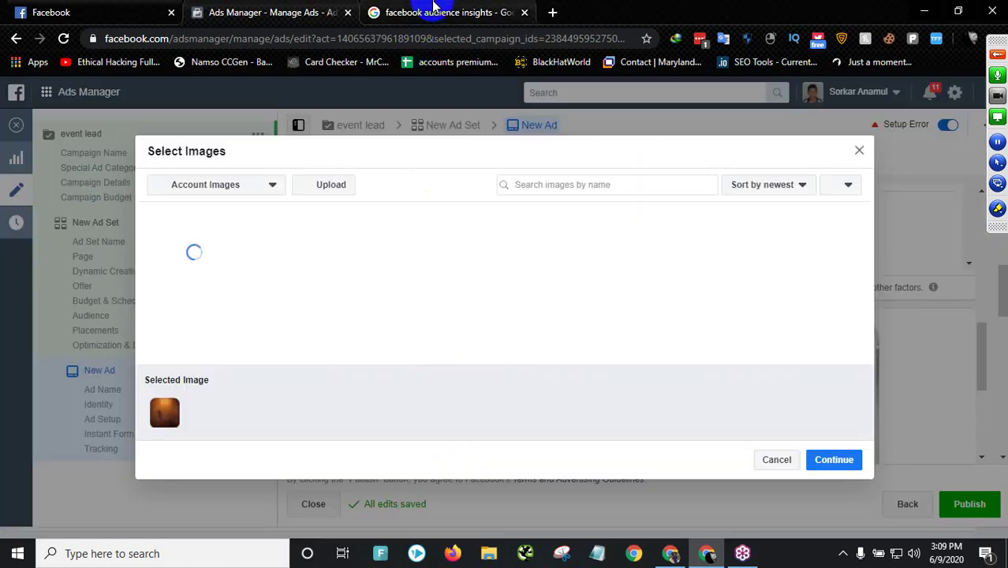
{"action": "left_click", "coordinate": [553, 12]}
- Search Google Images for 'digital marketing' and open the yellow Digital Marketing image
{"action": "type", "text": "d"}
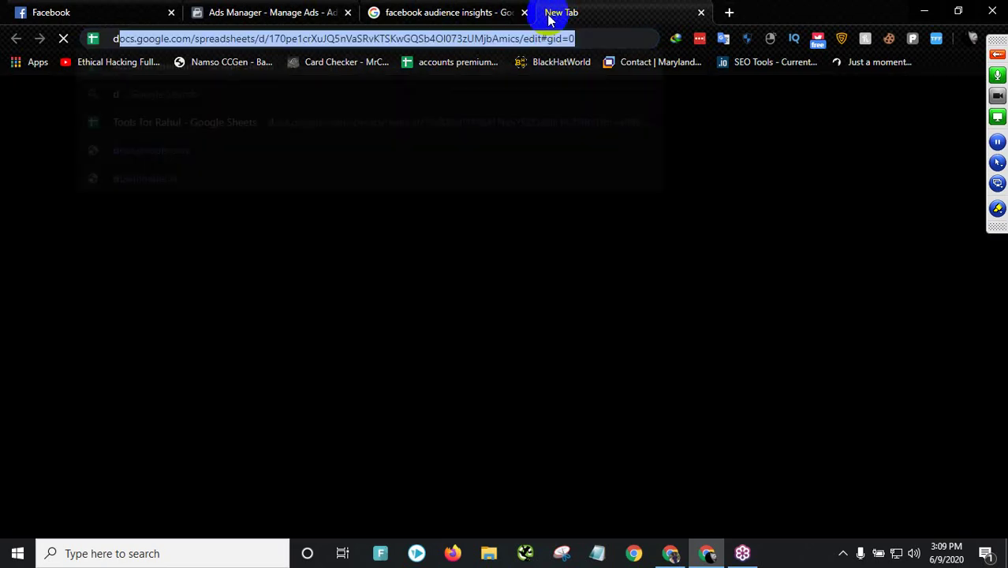
{"action": "type", "text": "igital+marketing&rlz=1C1CHBF_enBD891BD891&oq=digit&aqs=chrome.1.69i57j0l6j69i6"}
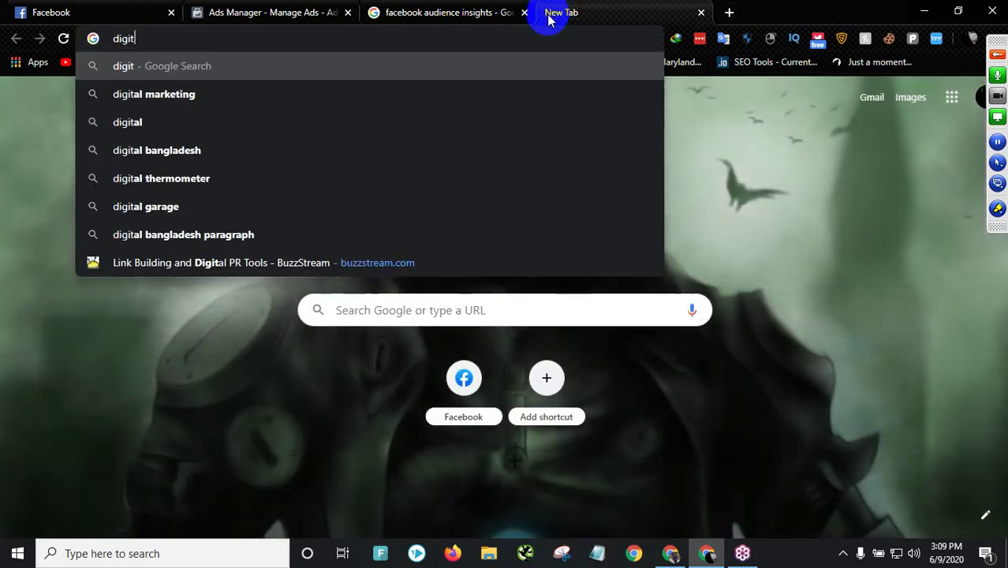
{"action": "left_click", "coordinate": [221, 97]}
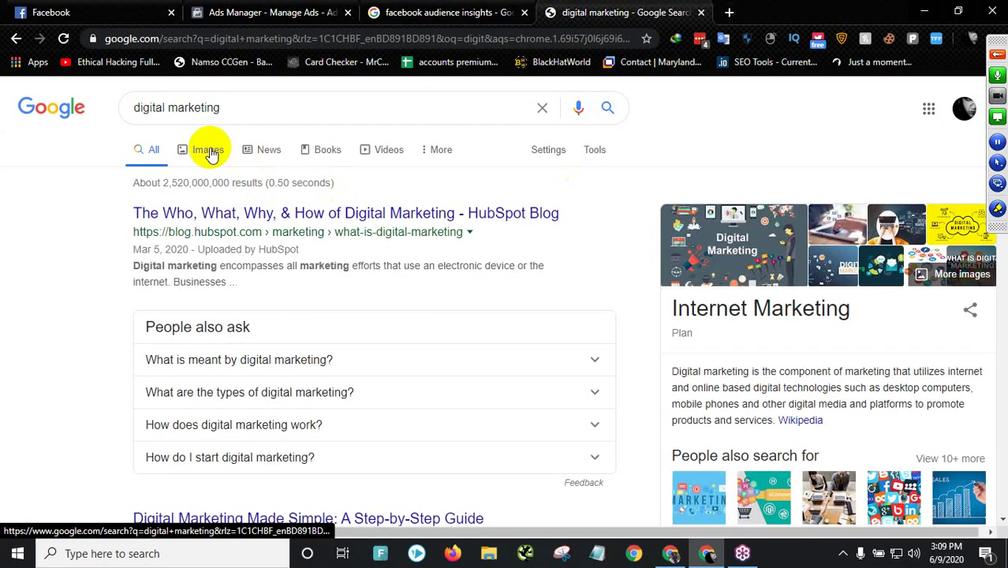
{"action": "left_click", "coordinate": [209, 153]}
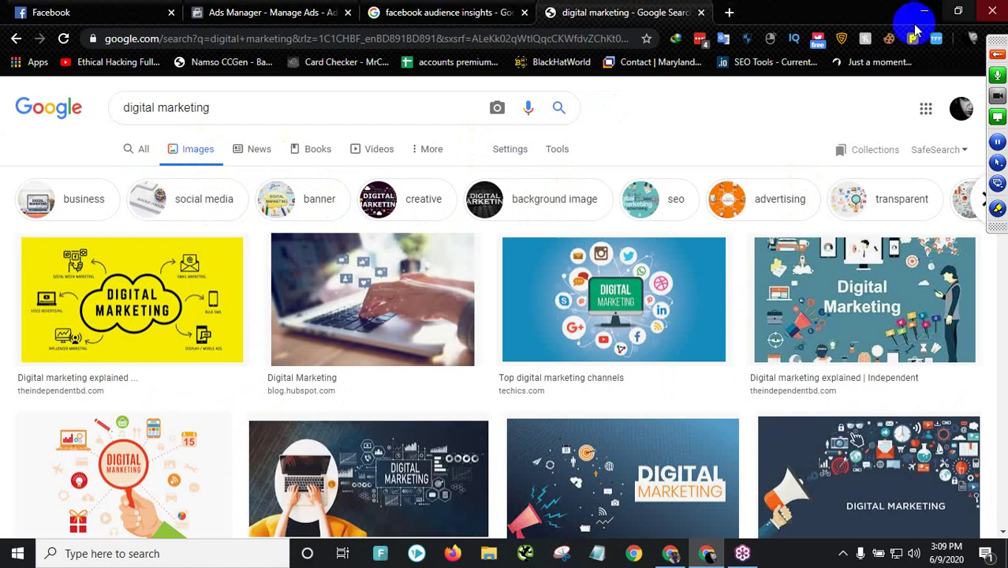
{"action": "left_click", "coordinate": [236, 293]}
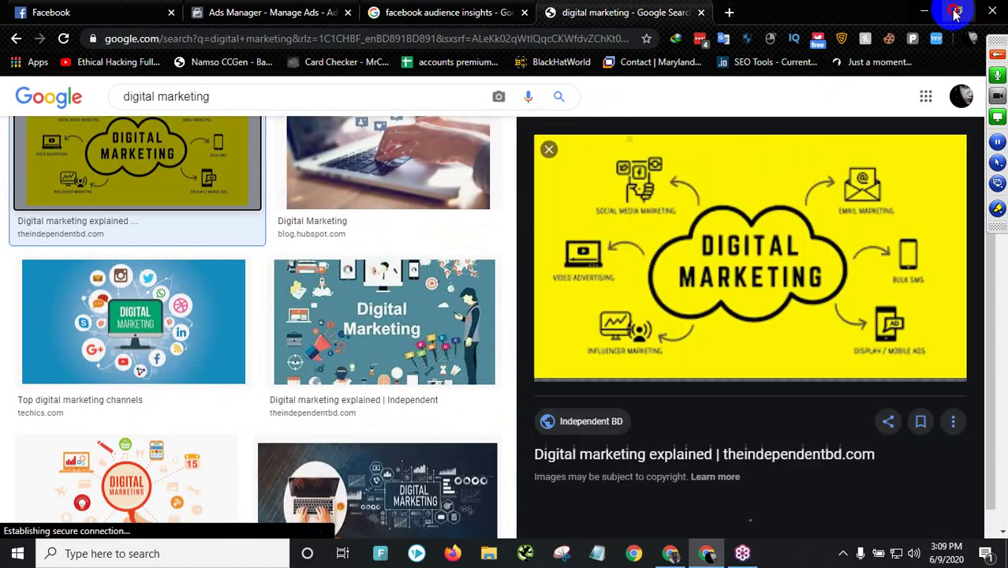
- Drag the yellow image onto the desktop, restore the browser and close the Google tab
{"action": "left_click", "coordinate": [956, 11]}
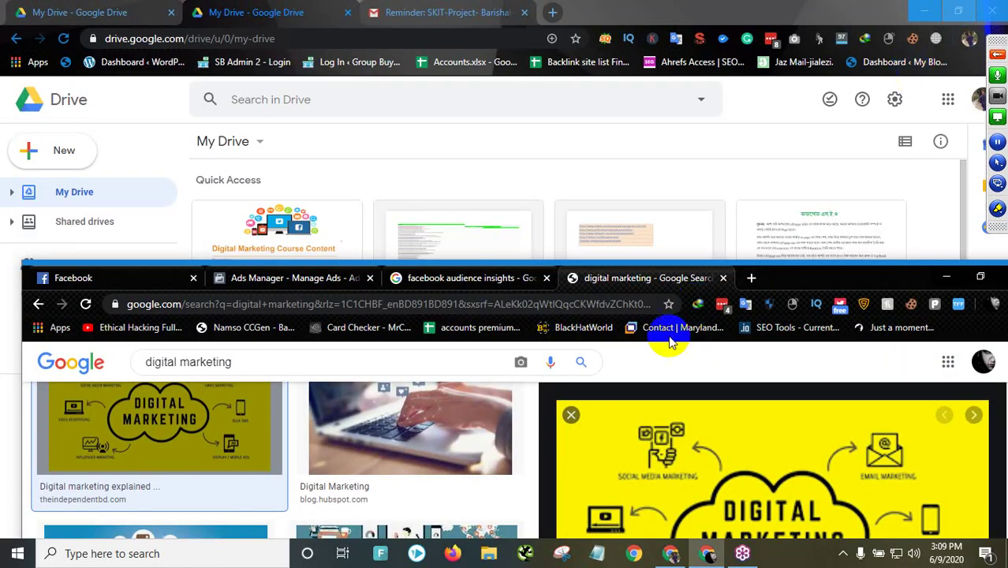
{"action": "left_click", "coordinate": [924, 9]}
{"action": "left_click_drag", "start_coordinate": [714, 442], "coordinate": [672, 142]}
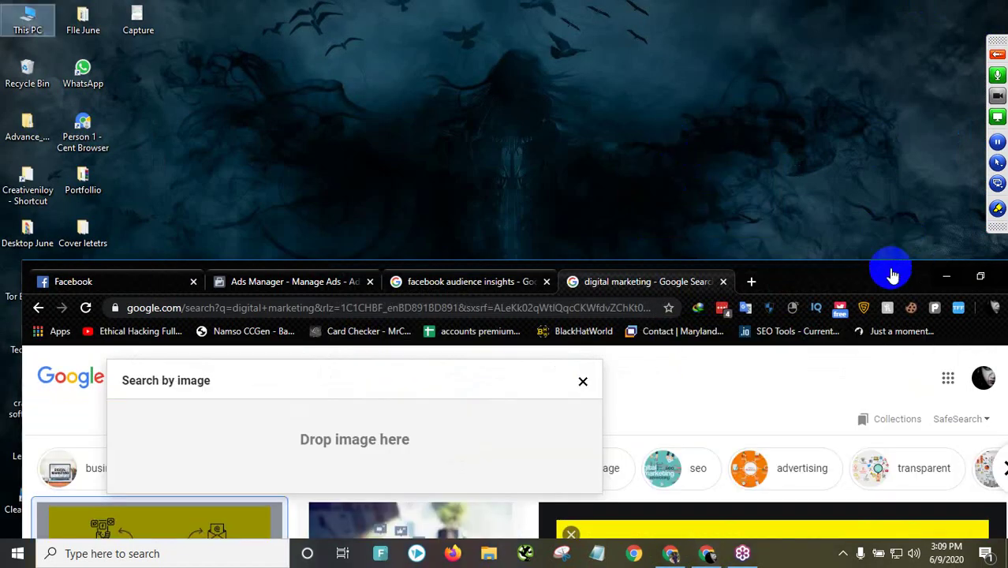
{"action": "left_click_drag", "start_coordinate": [869, 274], "coordinate": [772, 219]}
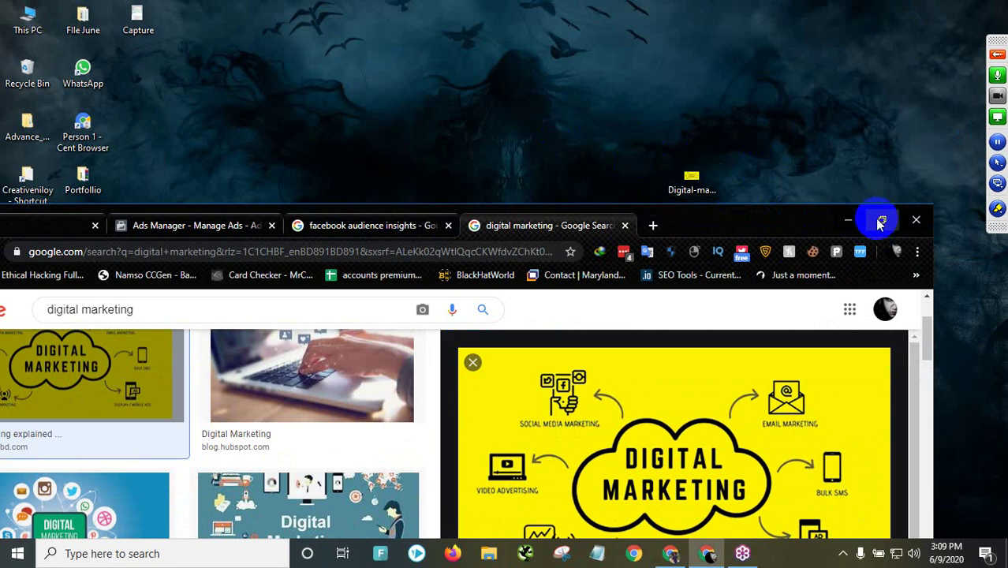
{"action": "left_click_drag", "start_coordinate": [782, 218], "coordinate": [856, 11]}
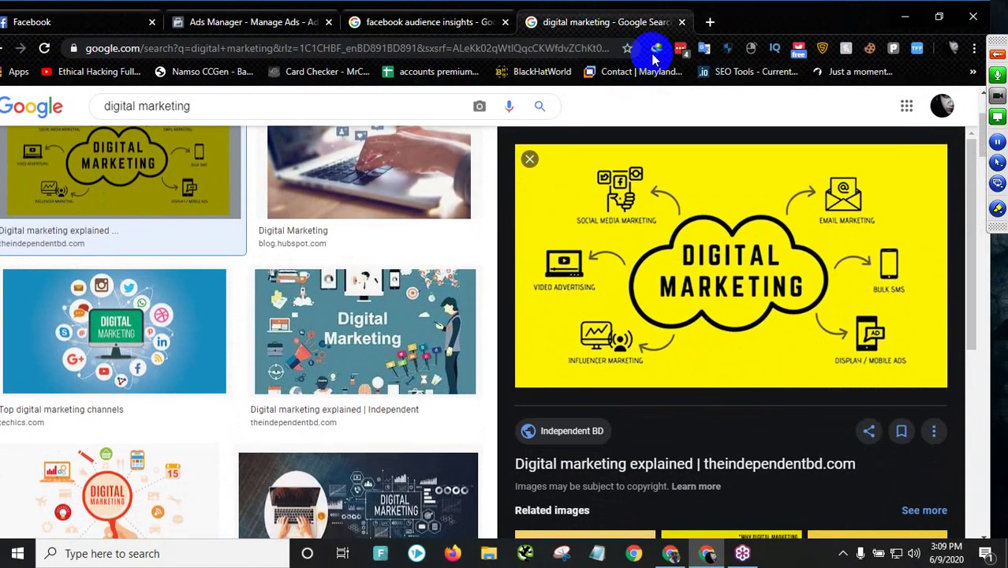
{"action": "left_click", "coordinate": [681, 24]}
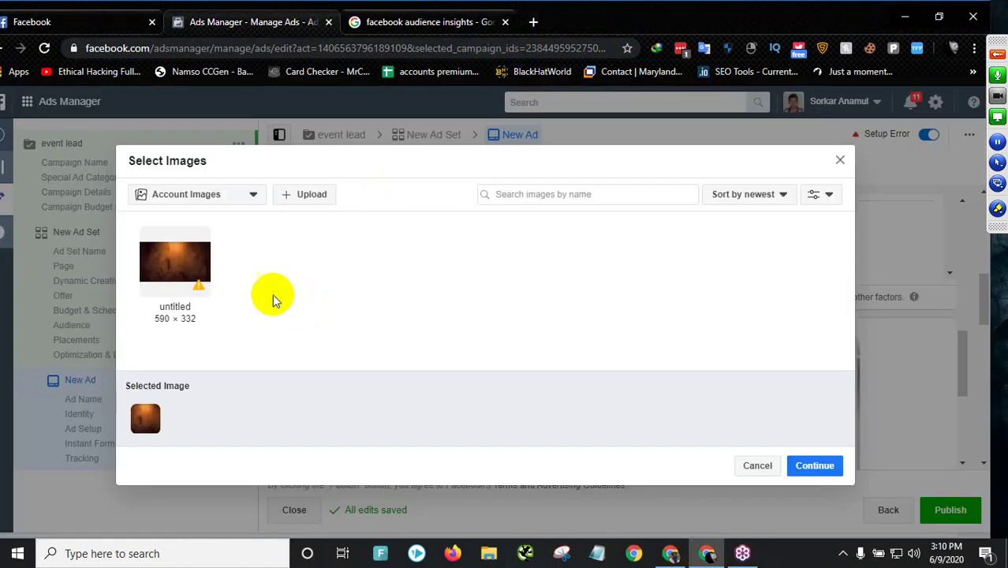
- Upload Digital-marketing2 from the Desktop in Select Images and continue with it
{"action": "left_click", "coordinate": [319, 198]}
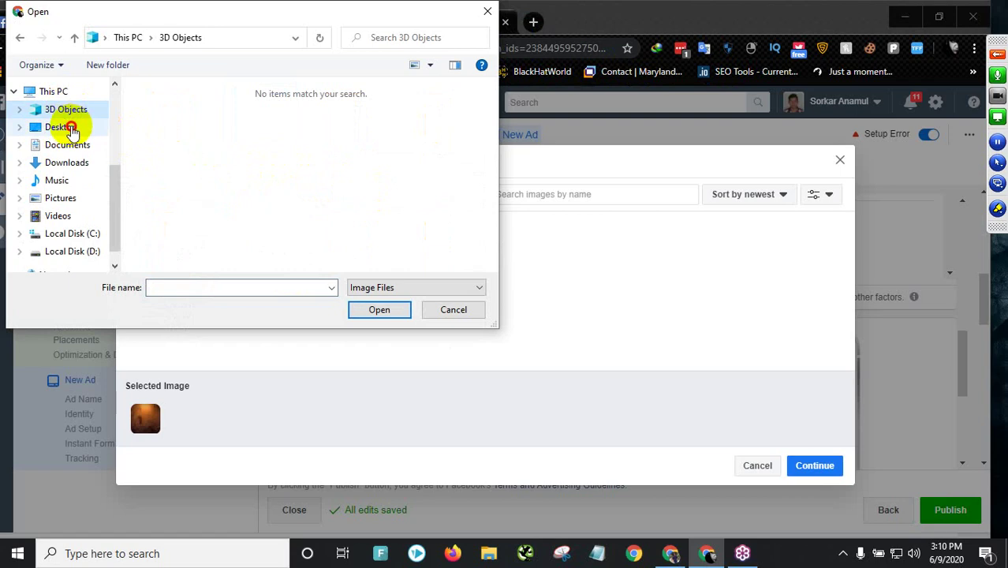
{"action": "left_click", "coordinate": [61, 127]}
{"action": "scroll", "coordinate": [268, 197], "scroll_direction": "down", "scroll_amount": 2}
{"action": "scroll", "coordinate": [294, 216], "scroll_direction": "down", "scroll_amount": 2}
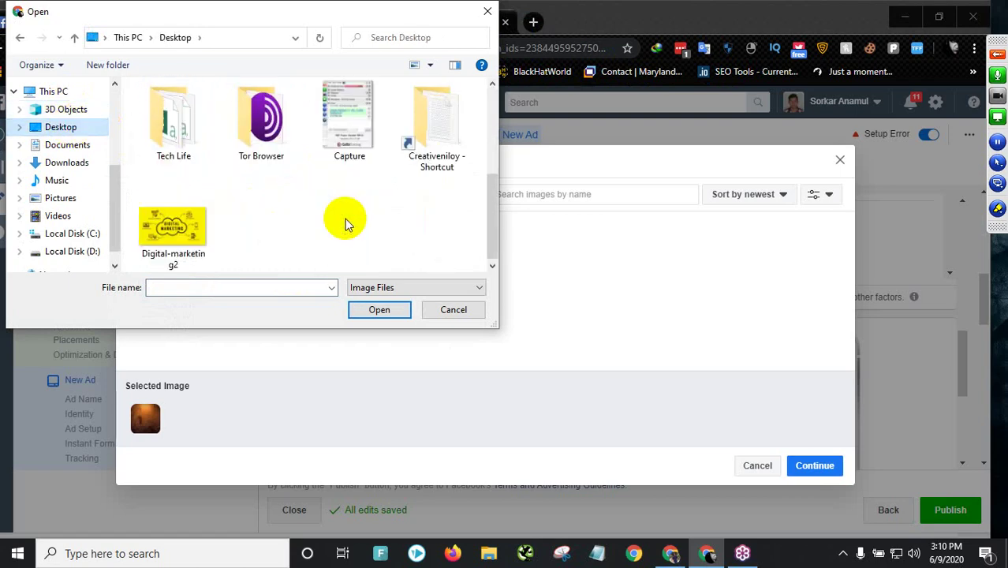
{"action": "left_click", "coordinate": [198, 252]}
{"action": "left_click", "coordinate": [378, 316]}
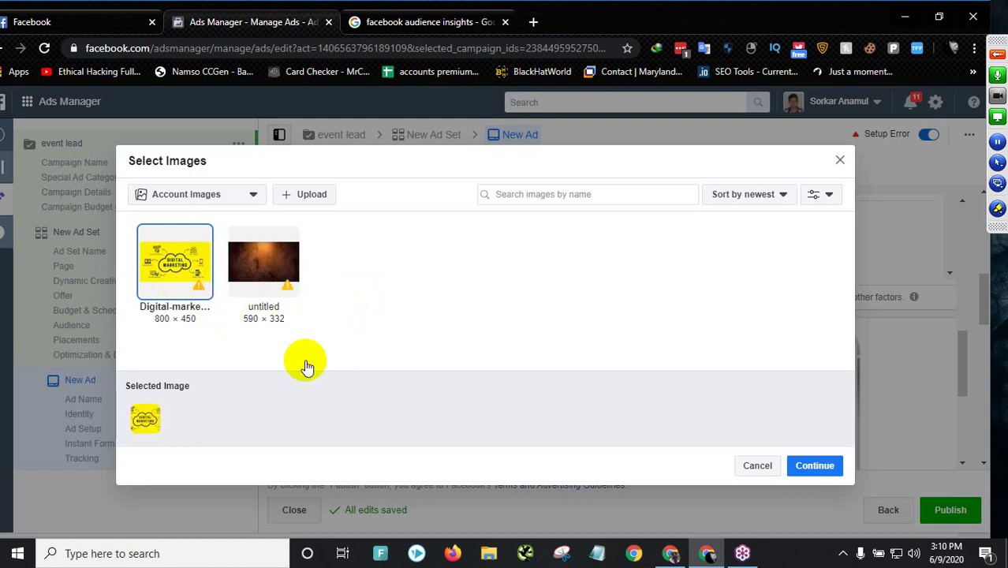
{"action": "left_click", "coordinate": [812, 469]}
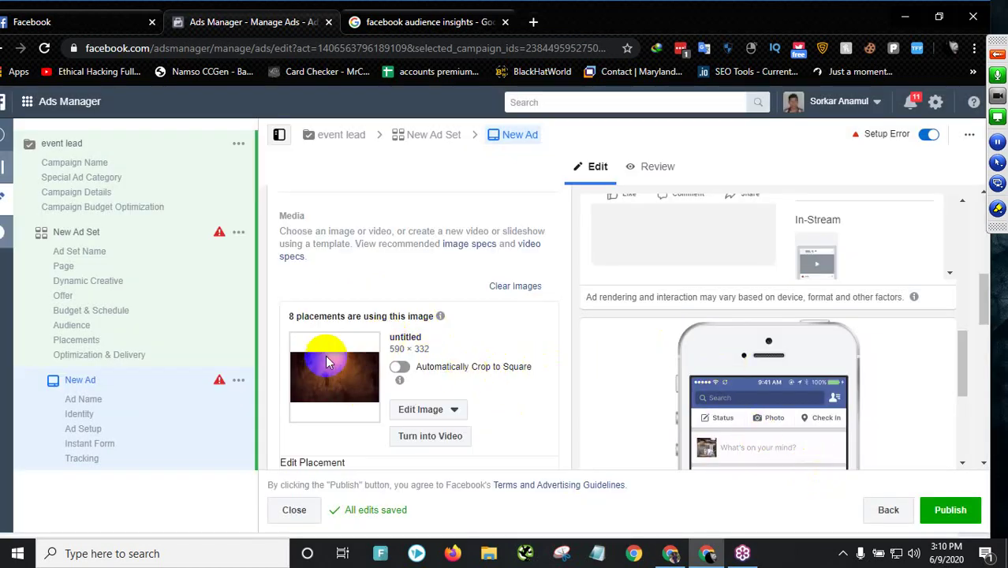
- Scroll the placement previews to check the yellow Digital-marketing2.jpg image in each placement
{"action": "scroll", "coordinate": [513, 259], "scroll_direction": "down", "scroll_amount": 1}
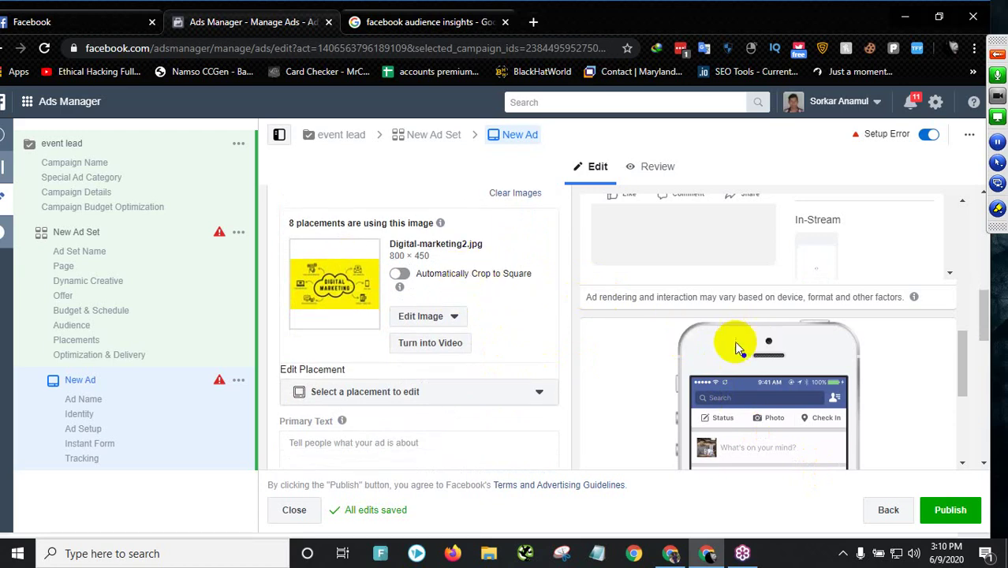
{"action": "scroll", "coordinate": [733, 342], "scroll_direction": "down", "scroll_amount": 3}
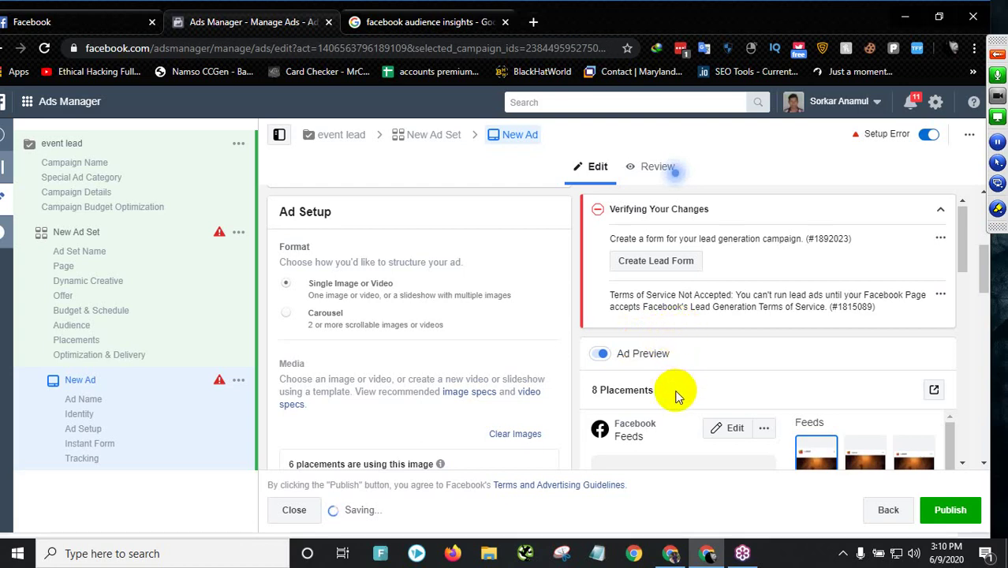
{"action": "left_click_drag", "start_coordinate": [966, 257], "coordinate": [968, 327]}
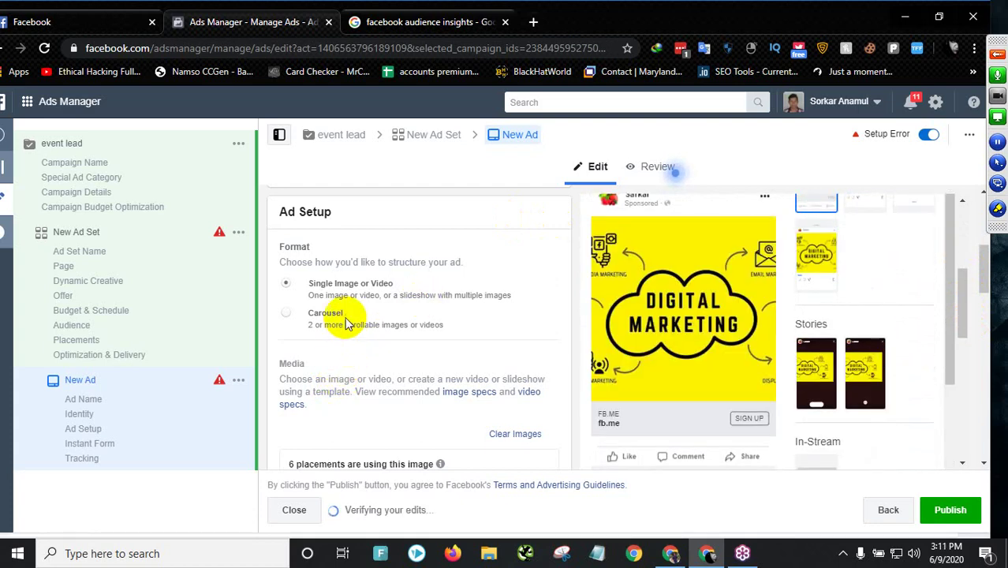
{"action": "scroll", "coordinate": [347, 324], "scroll_direction": "down", "scroll_amount": 3}
{"action": "scroll", "coordinate": [356, 361], "scroll_direction": "up", "scroll_amount": 2}
{"action": "scroll", "coordinate": [357, 359], "scroll_direction": "down", "scroll_amount": 3}
{"action": "scroll", "coordinate": [357, 359], "scroll_direction": "up", "scroll_amount": 3}
{"action": "scroll", "coordinate": [359, 357], "scroll_direction": "down", "scroll_amount": 3}
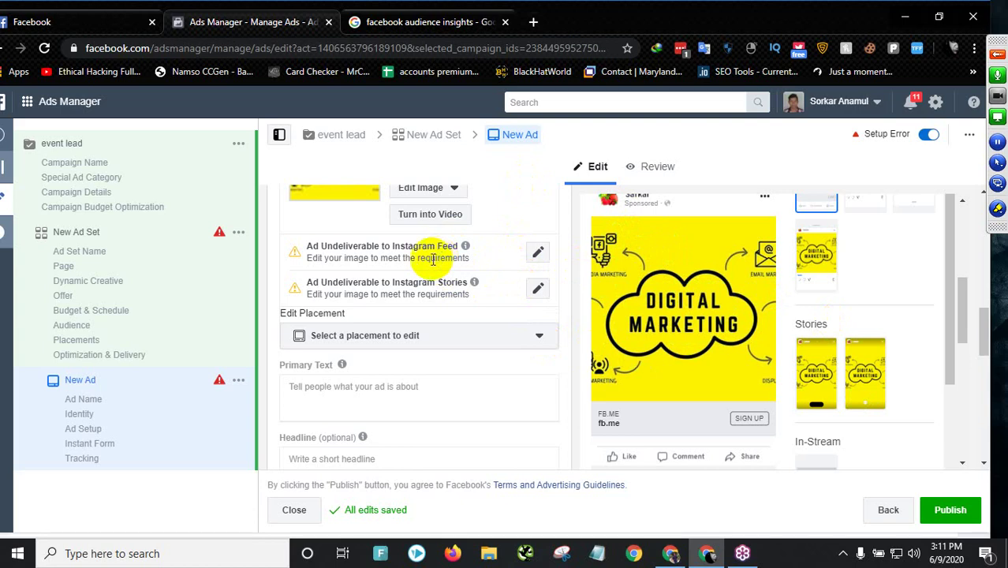
- Write the primary text about the master class course in digital marketing and visiting the page
{"action": "left_click", "coordinate": [335, 385]}
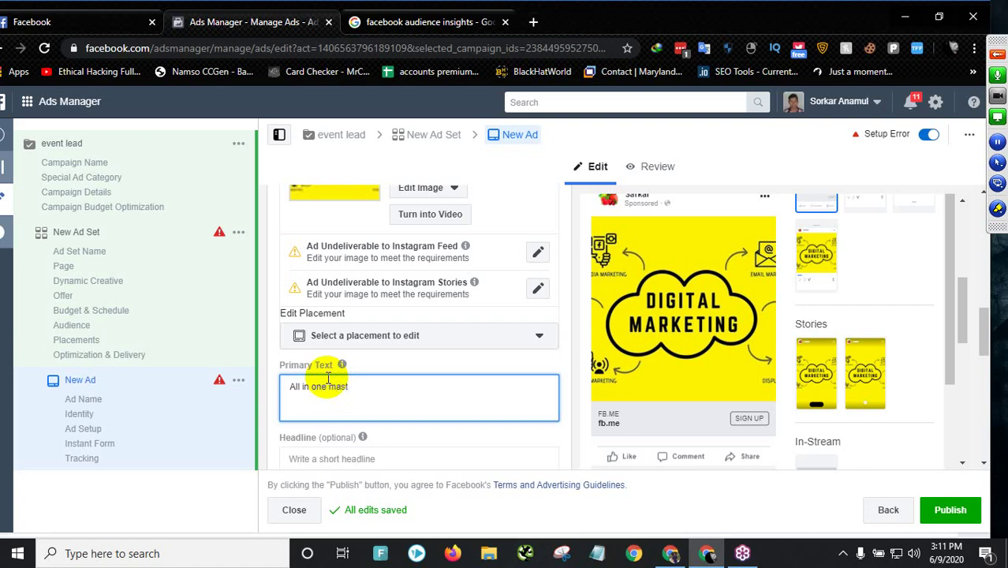
{"action": "type", "text": "er"}
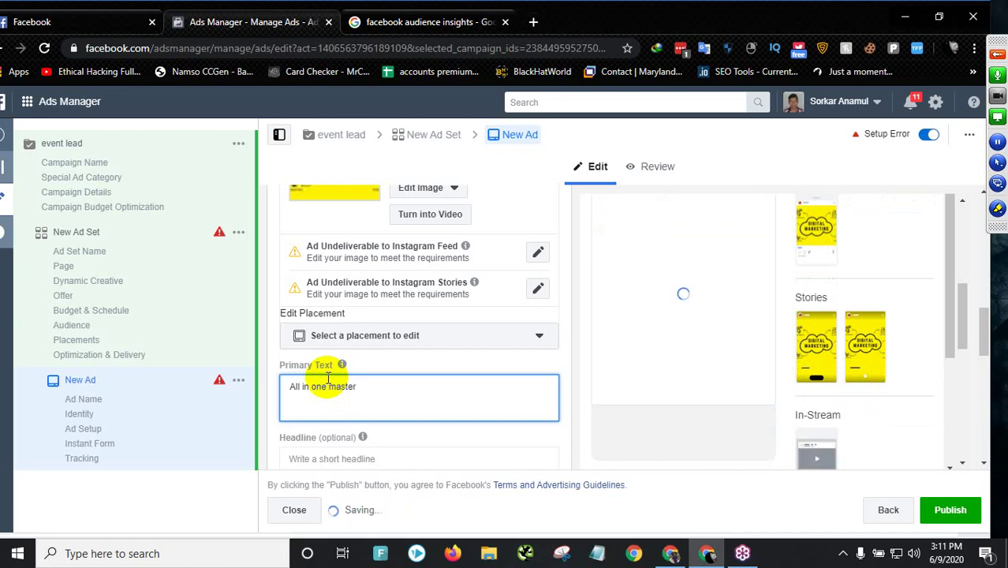
{"action": "type", "text": "class cours"}
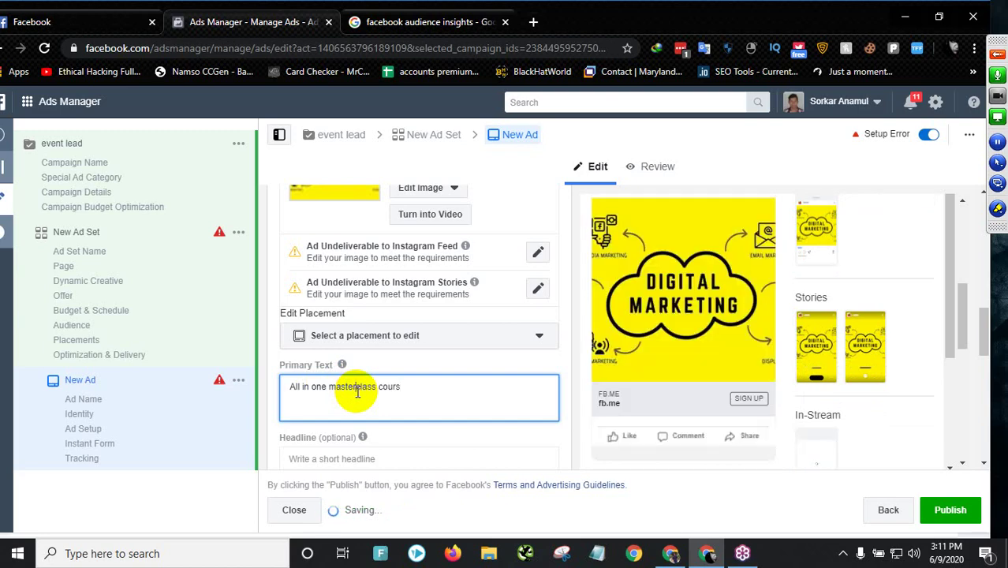
{"action": "left_click", "coordinate": [360, 387]}
{"action": "type", "text": "e class cours"}
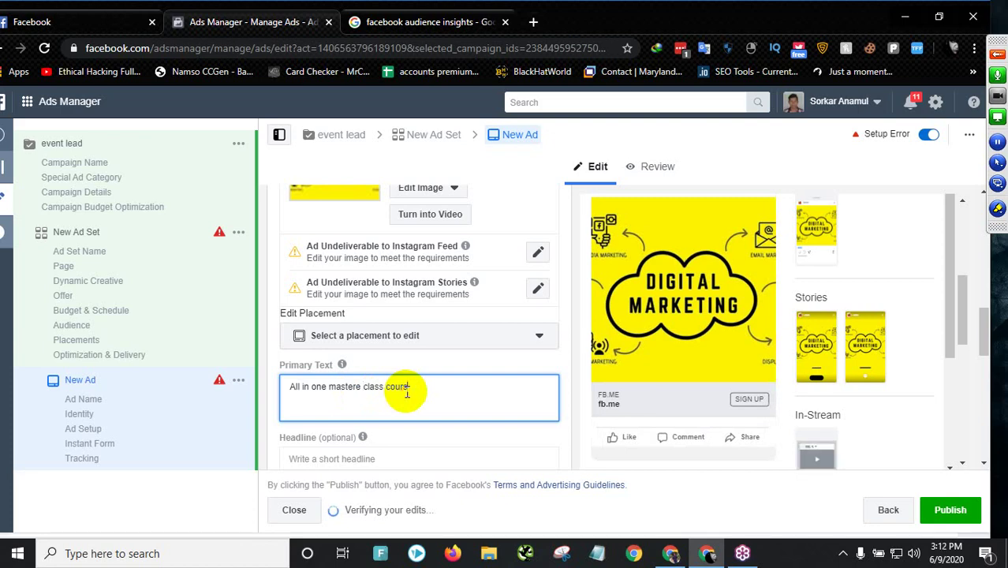
{"action": "type", "text": "e in digital marketing"}
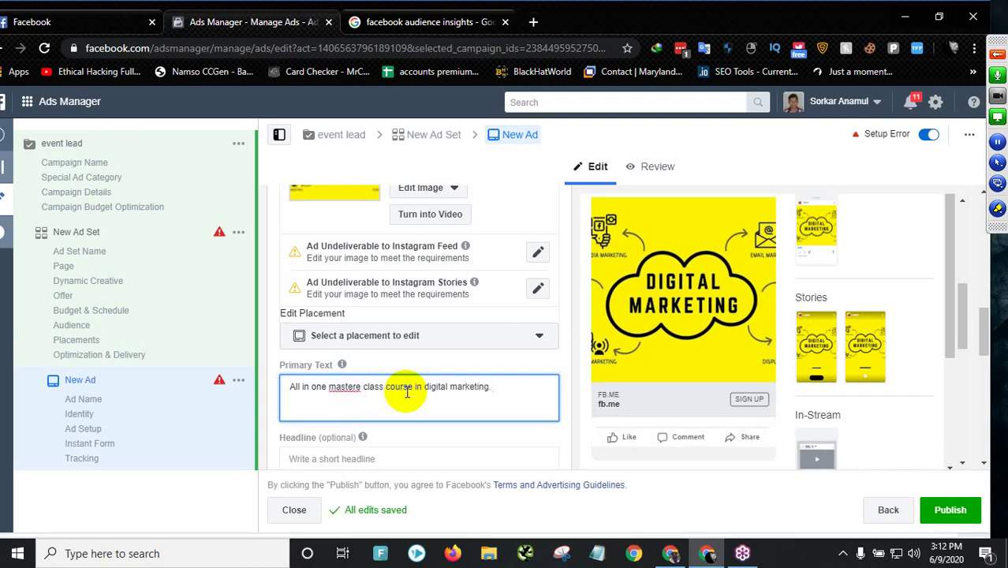
{"action": "type", "text": ". Visit our page and book your seat"}
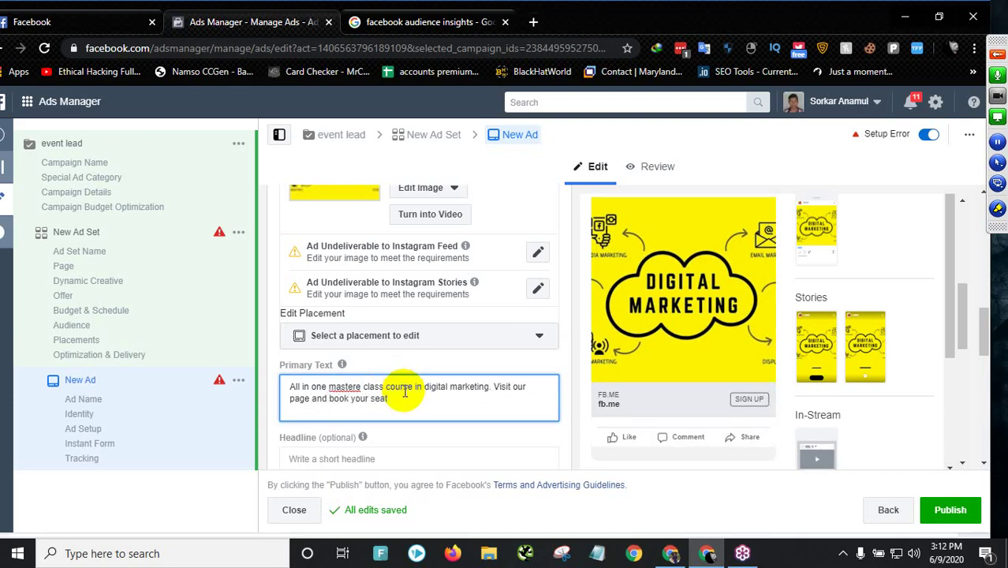
- Correct 'mastere' to 'master' and end the text with a period after 'seat'
{"action": "double_click", "coordinate": [356, 387]}
{"action": "right_click", "coordinate": [357, 386]}
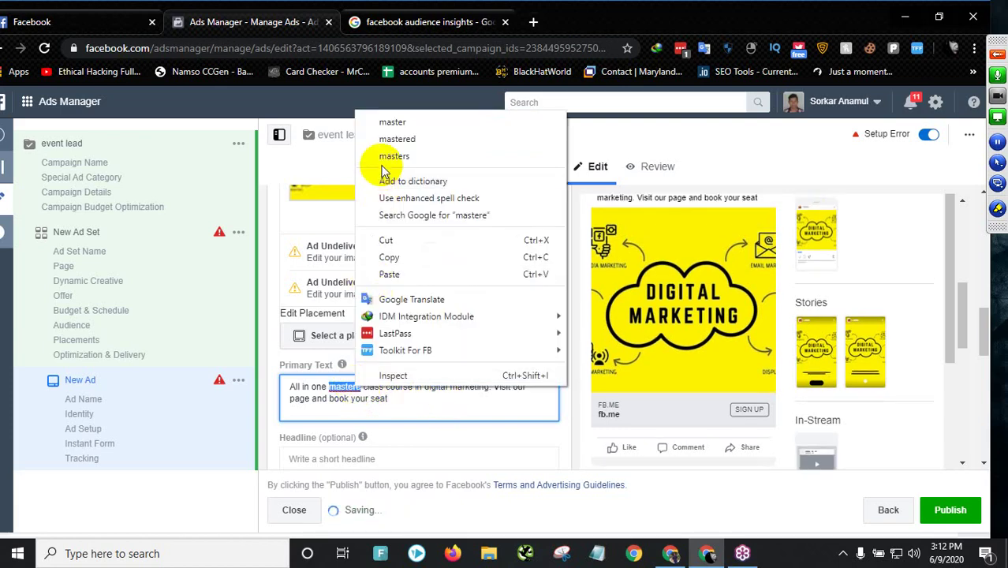
{"action": "left_click", "coordinate": [415, 128]}
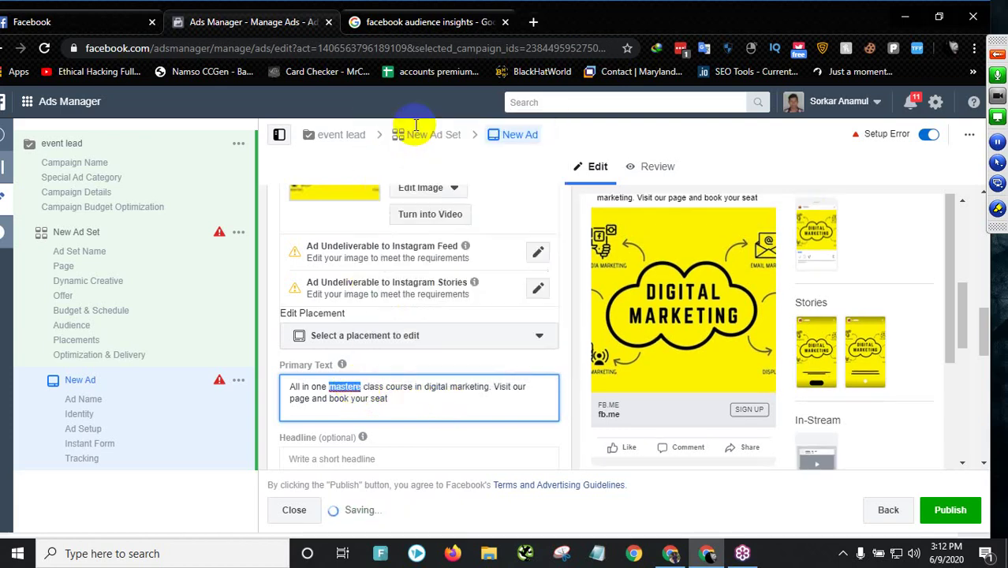
{"action": "type", "text": "master"}
{"action": "left_click", "coordinate": [398, 400]}
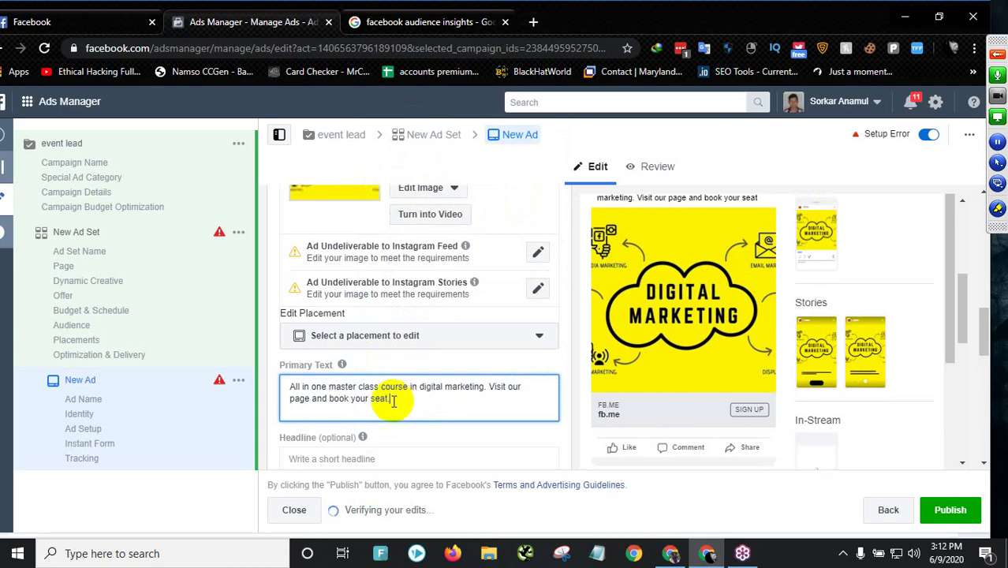
{"action": "type", "text": "."}
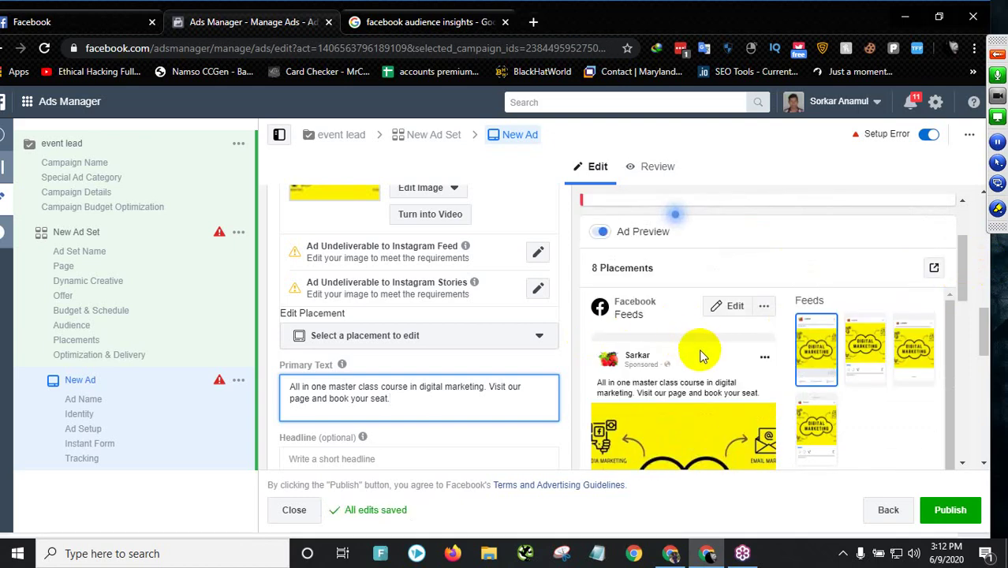
{"action": "scroll", "coordinate": [702, 356], "scroll_direction": "down", "scroll_amount": 3}
{"action": "scroll", "coordinate": [348, 409], "scroll_direction": "down", "scroll_amount": 1}
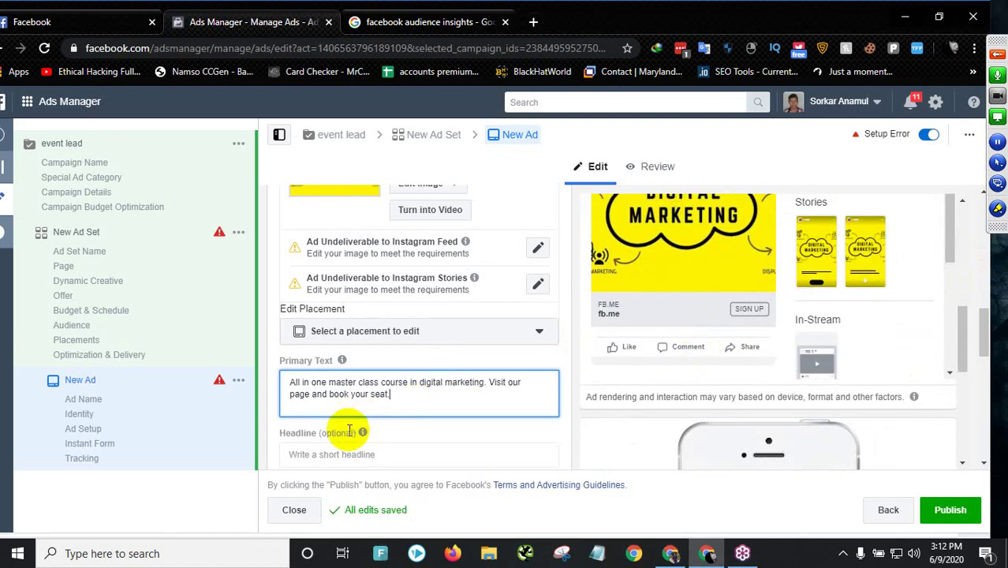
{"action": "scroll", "coordinate": [349, 430], "scroll_direction": "down", "scroll_amount": 1}
- Enter the headline 'Boost your Skill in Digital Marketing!' and review it in the feed preview
{"action": "left_click", "coordinate": [321, 386]}
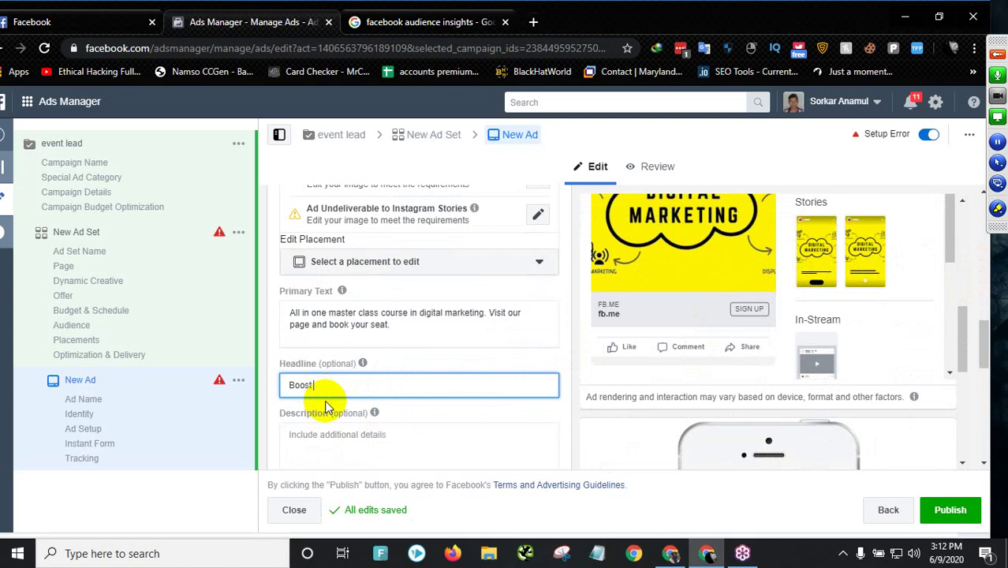
{"action": "type", "text": "you"}
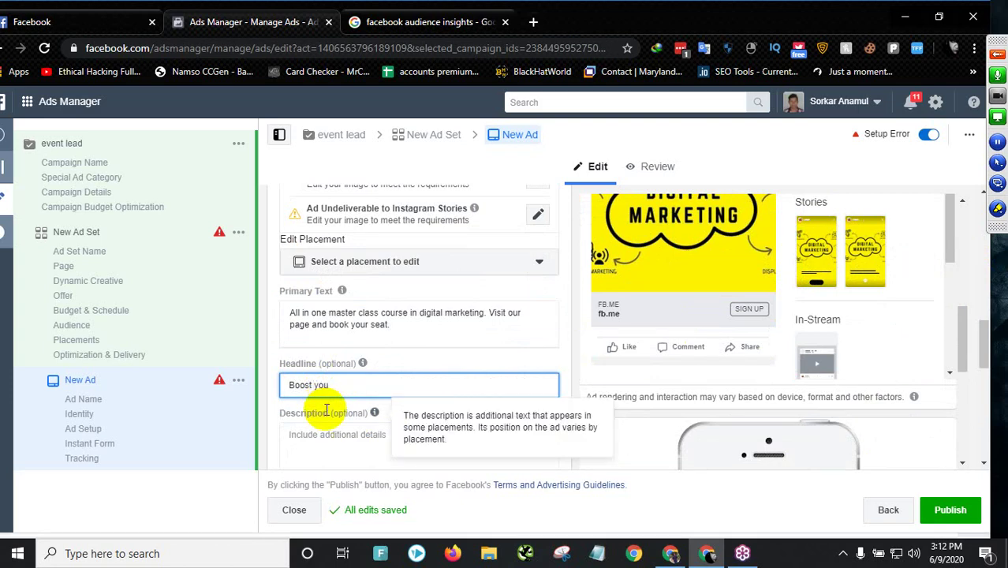
{"action": "type", "text": "r Skill in "}
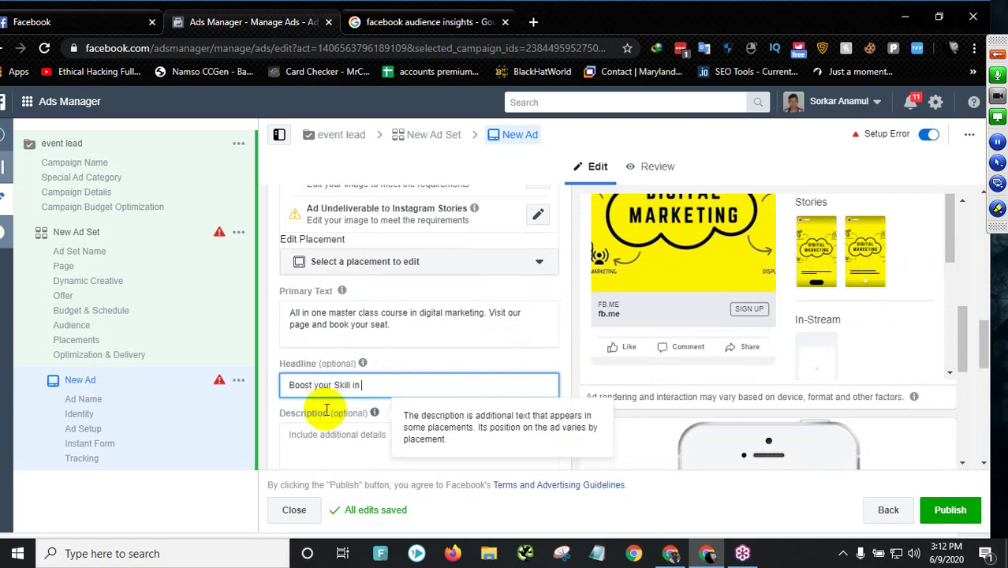
{"action": "type", "text": "Digital Marke"}
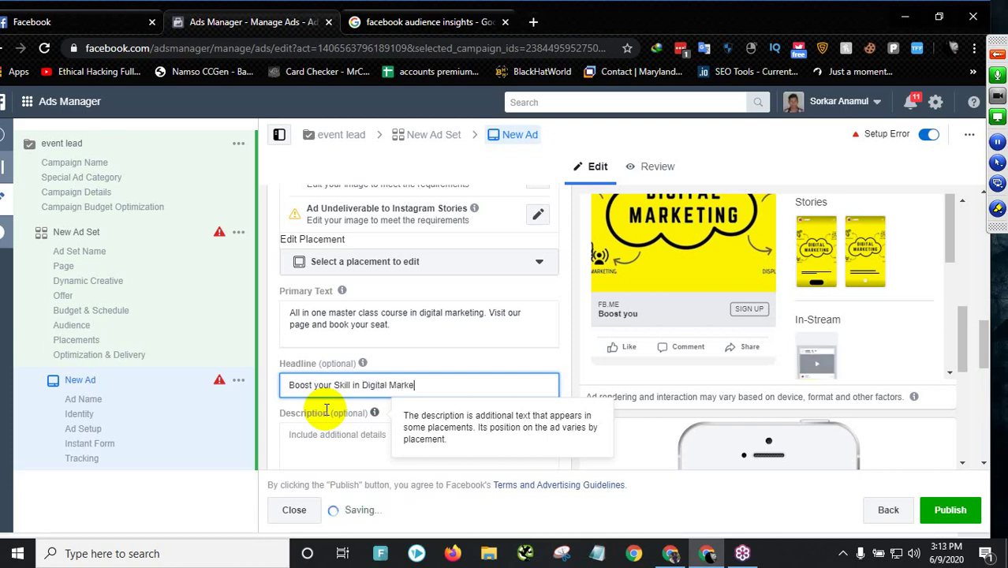
{"action": "type", "text": "ting!"}
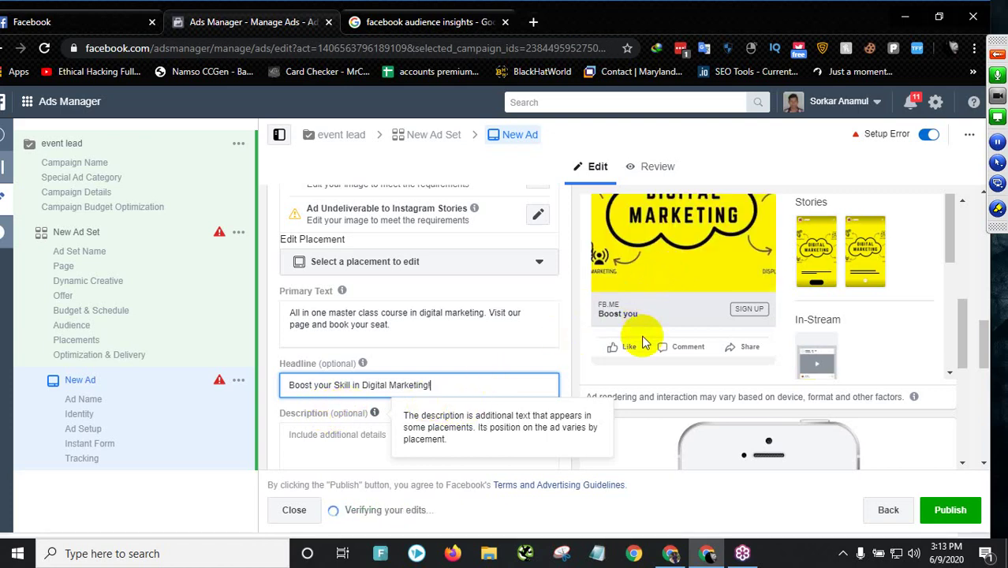
{"action": "left_click", "coordinate": [947, 237]}
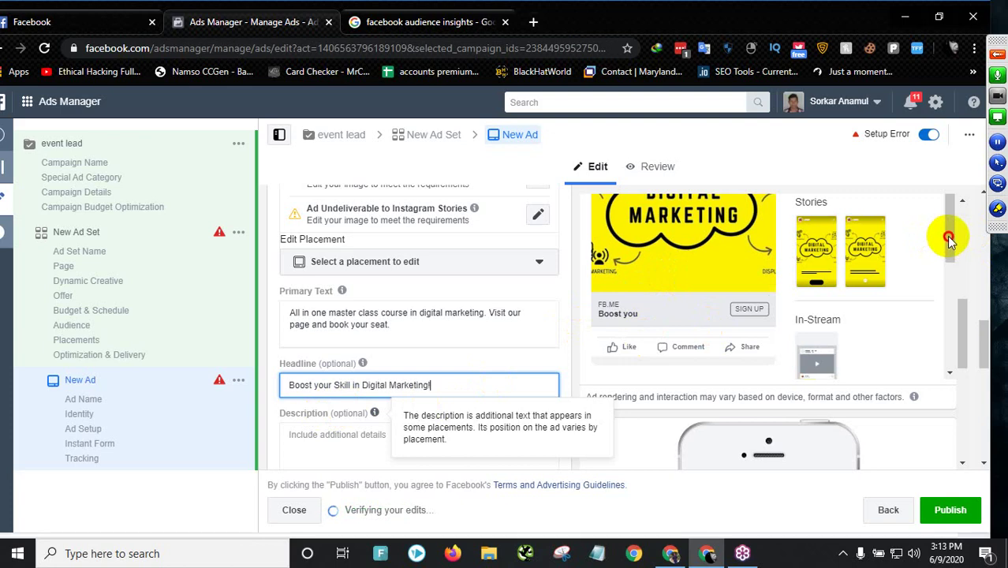
{"action": "mouse_move", "coordinate": [963, 338]}
{"action": "left_mouse_down"}
{"action": "mouse_move", "coordinate": [962, 294]}
{"action": "mouse_move", "coordinate": [968, 343]}
{"action": "left_mouse_up"}
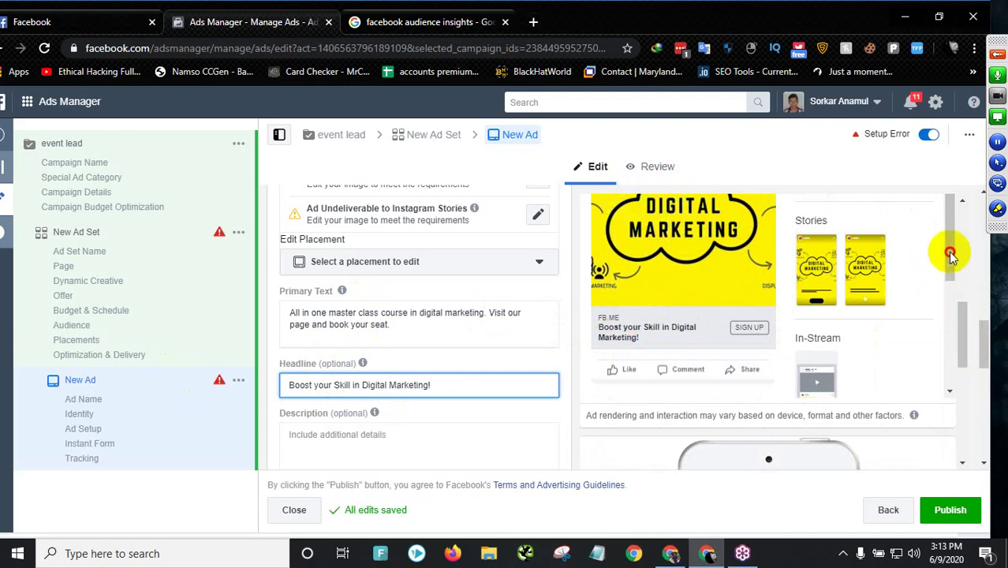
{"action": "left_click_drag", "start_coordinate": [965, 314], "coordinate": [967, 281]}
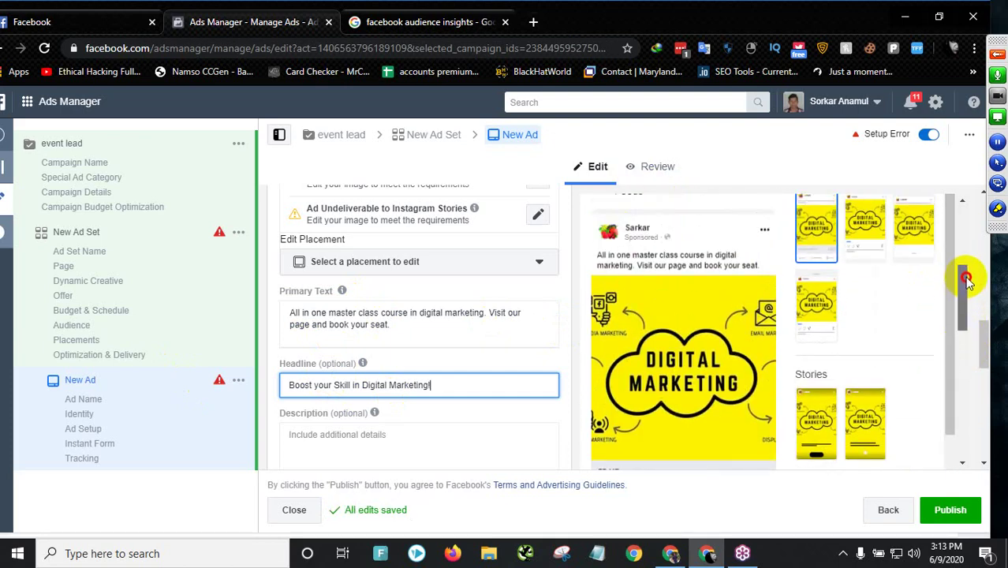
{"action": "left_click_drag", "start_coordinate": [963, 304], "coordinate": [963, 329]}
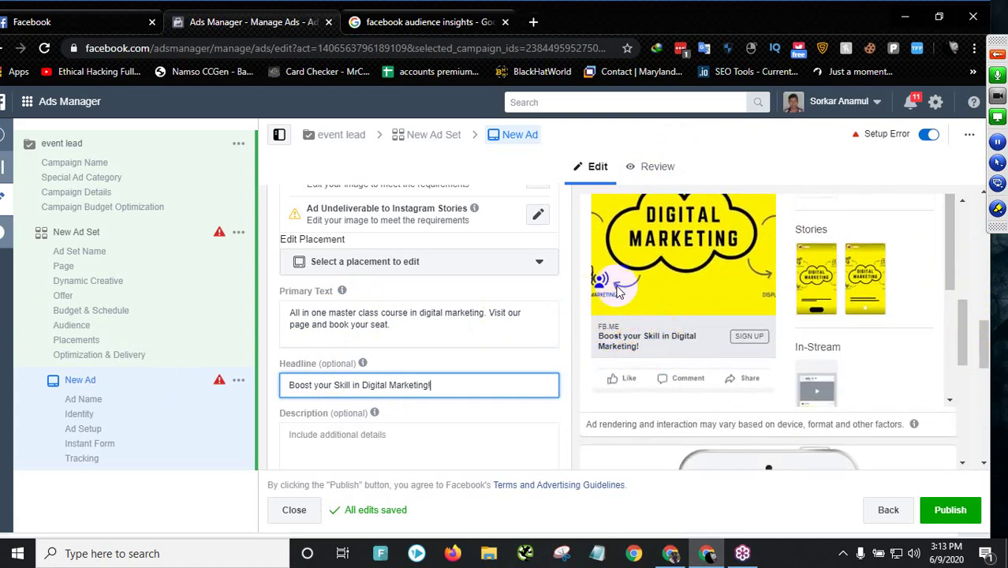
{"action": "mouse_move", "coordinate": [967, 337]}
{"action": "left_mouse_down"}
{"action": "mouse_move", "coordinate": [968, 315]}
{"action": "mouse_move", "coordinate": [966, 341]}
{"action": "left_mouse_up"}
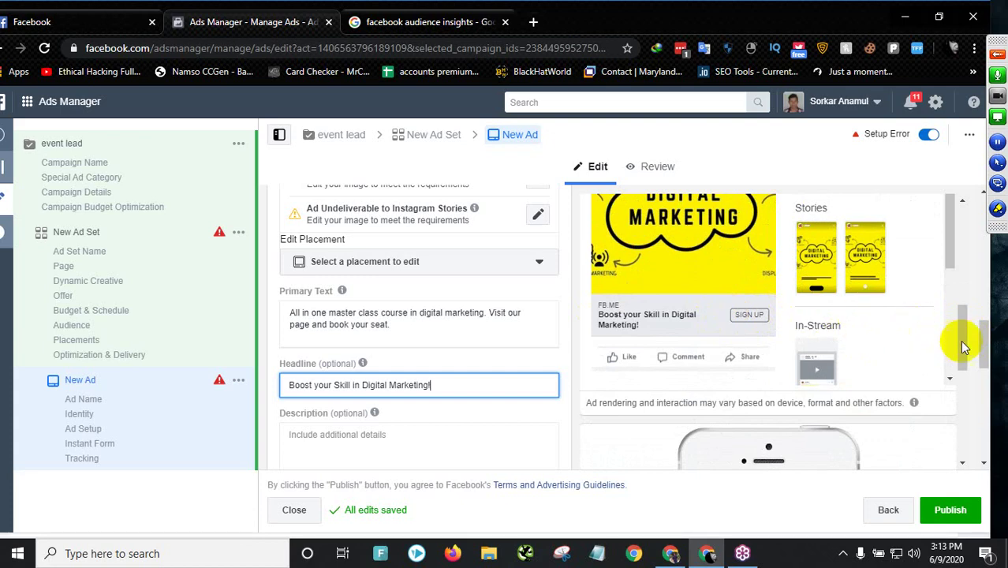
{"action": "left_click_drag", "start_coordinate": [962, 339], "coordinate": [965, 348]}
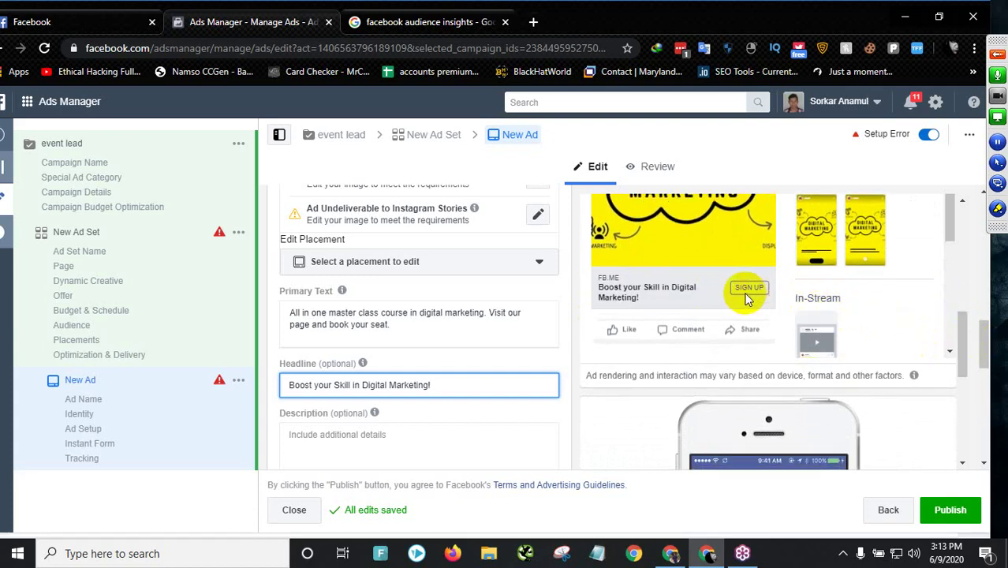
{"action": "left_click_drag", "start_coordinate": [962, 353], "coordinate": [966, 385]}
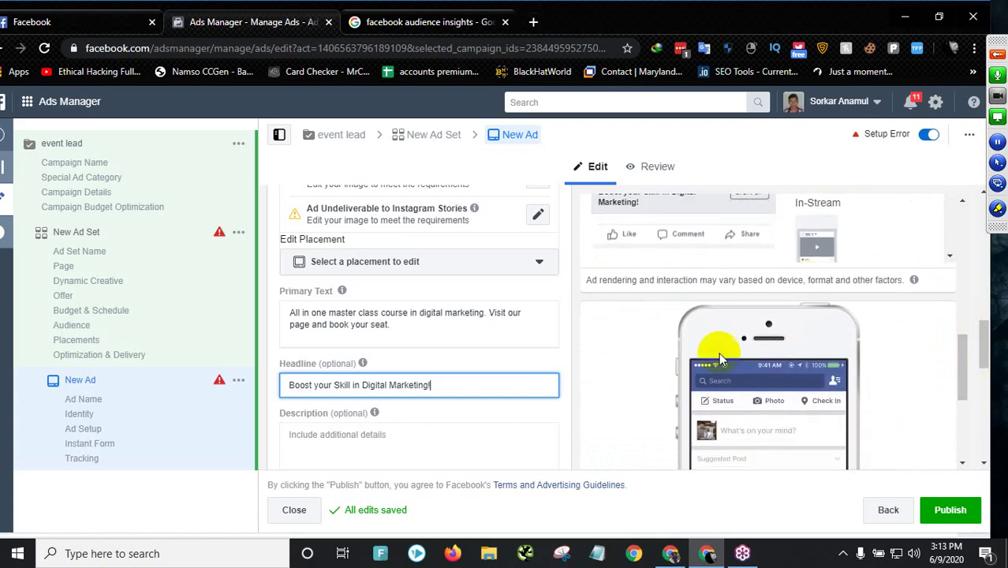
- Leave the optional Display Link empty and open the Sign Up call-to-action dropdown
{"action": "scroll", "coordinate": [423, 360], "scroll_direction": "down", "scroll_amount": 2}
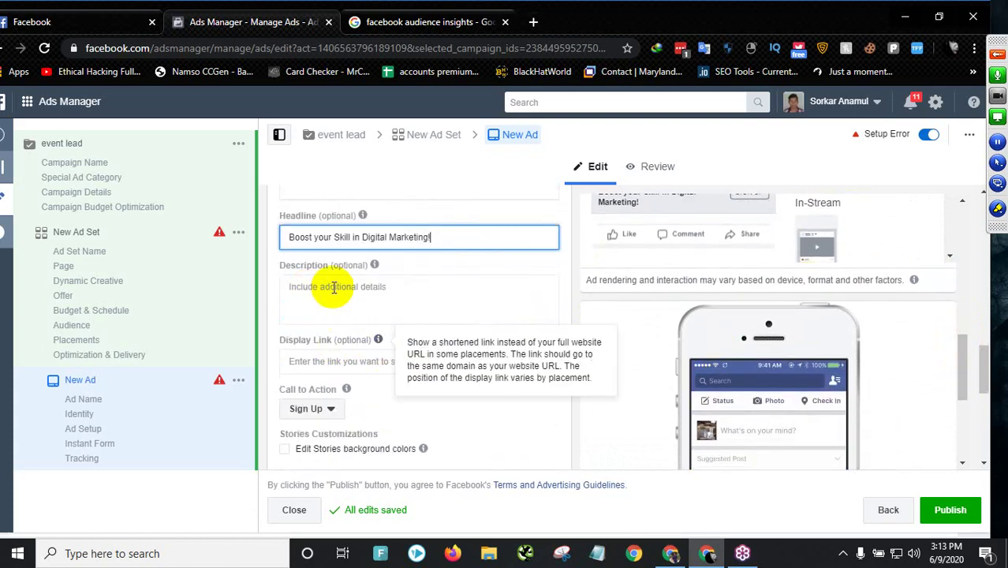
{"action": "scroll", "coordinate": [323, 303], "scroll_direction": "down", "scroll_amount": 1}
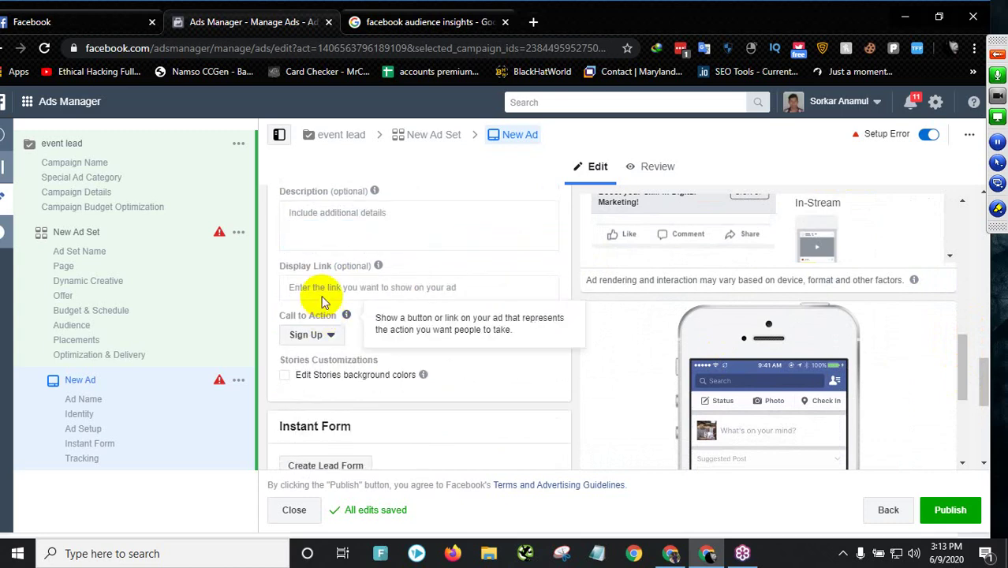
{"action": "left_click", "coordinate": [322, 287]}
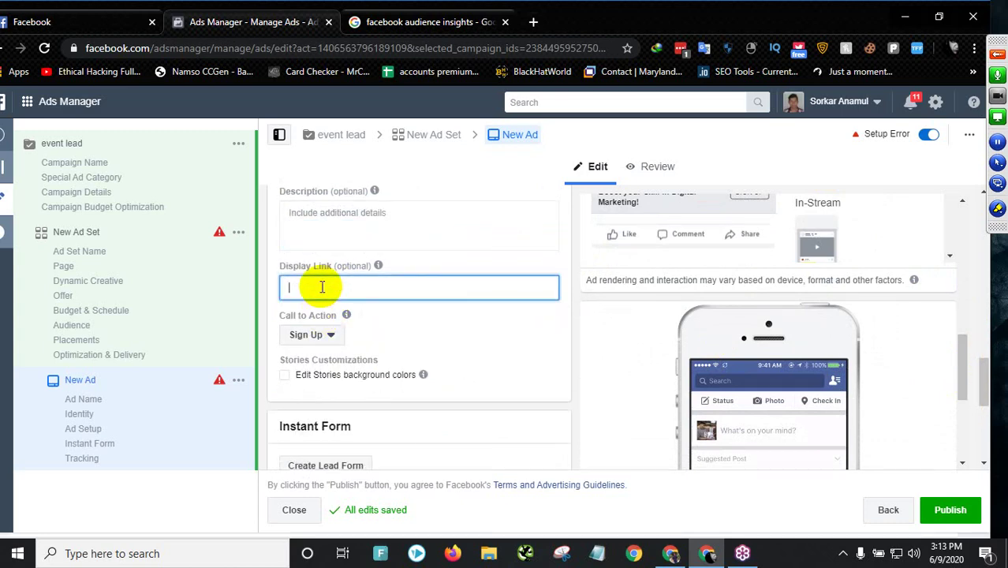
{"action": "scroll", "coordinate": [382, 356], "scroll_direction": "down", "scroll_amount": 2}
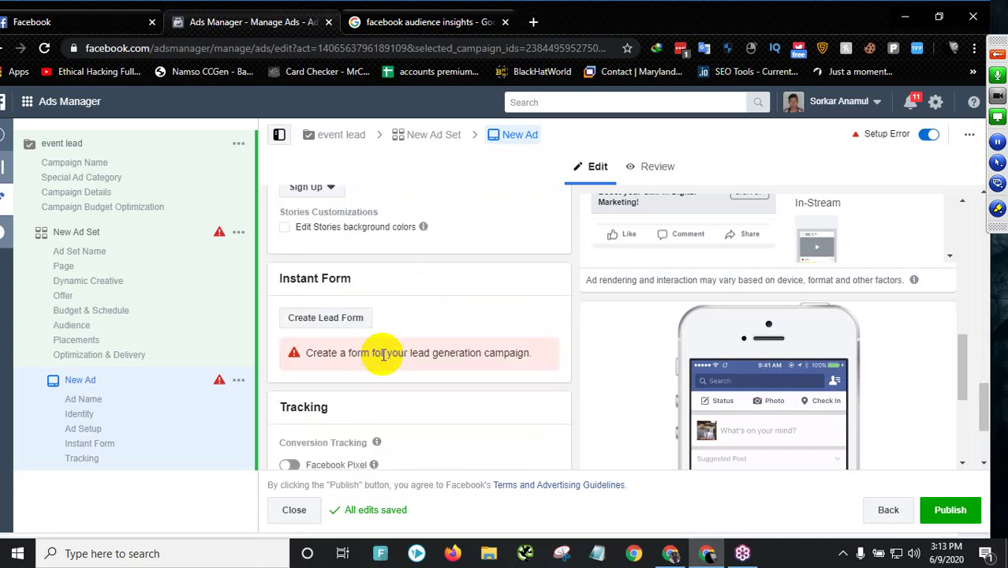
{"action": "scroll", "coordinate": [345, 348], "scroll_direction": "down", "scroll_amount": 2}
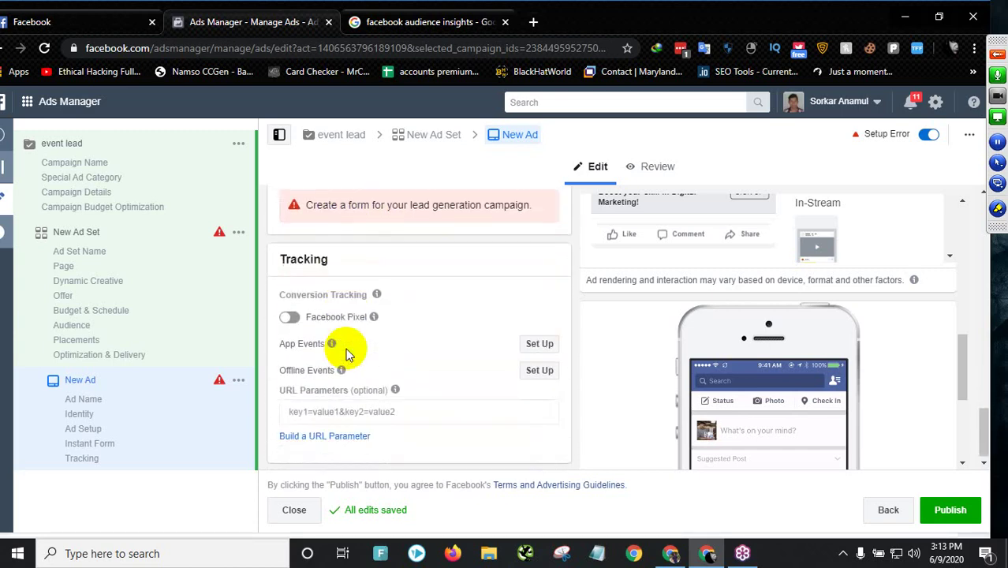
{"action": "scroll", "coordinate": [346, 348], "scroll_direction": "up", "scroll_amount": 3}
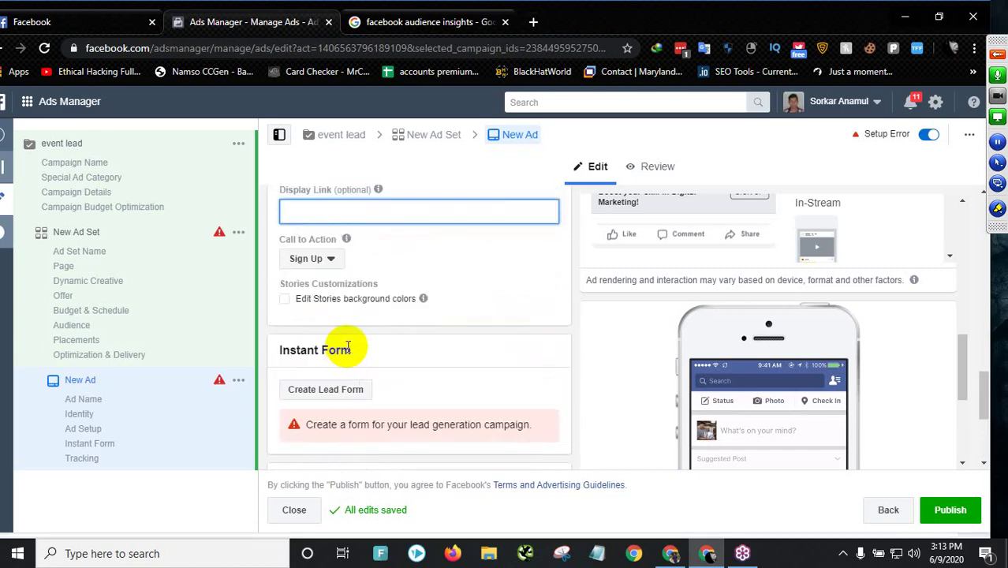
{"action": "left_click", "coordinate": [313, 262]}
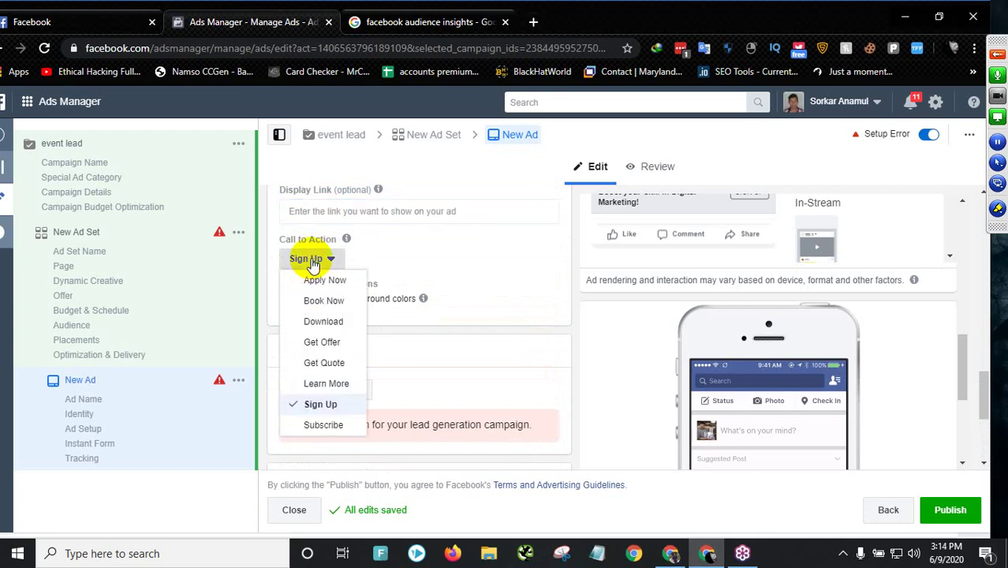
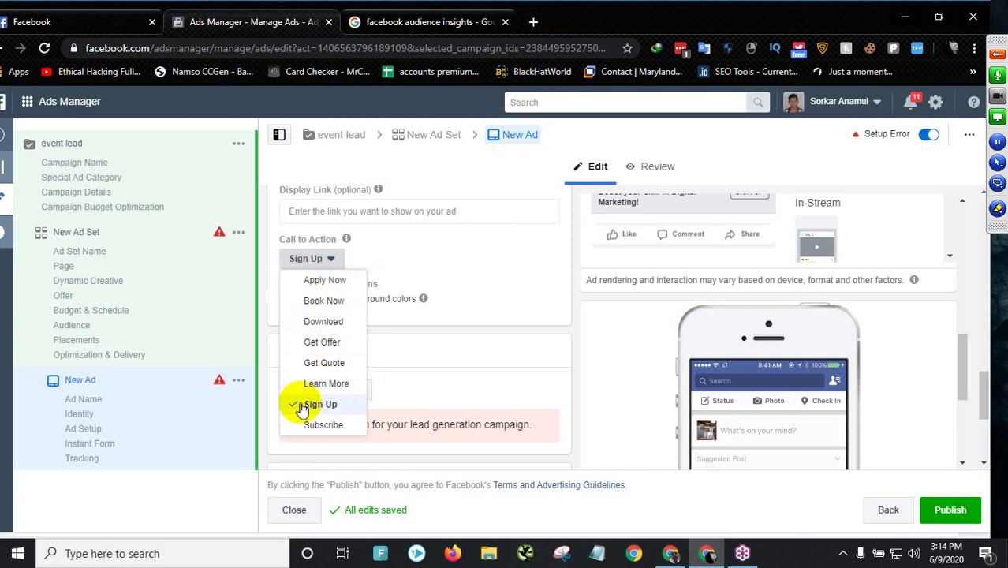
- Leave Sign Up as the call to action, review the digital-marketing ad preview, and scroll to Instant Form
{"action": "left_click", "coordinate": [264, 335]}
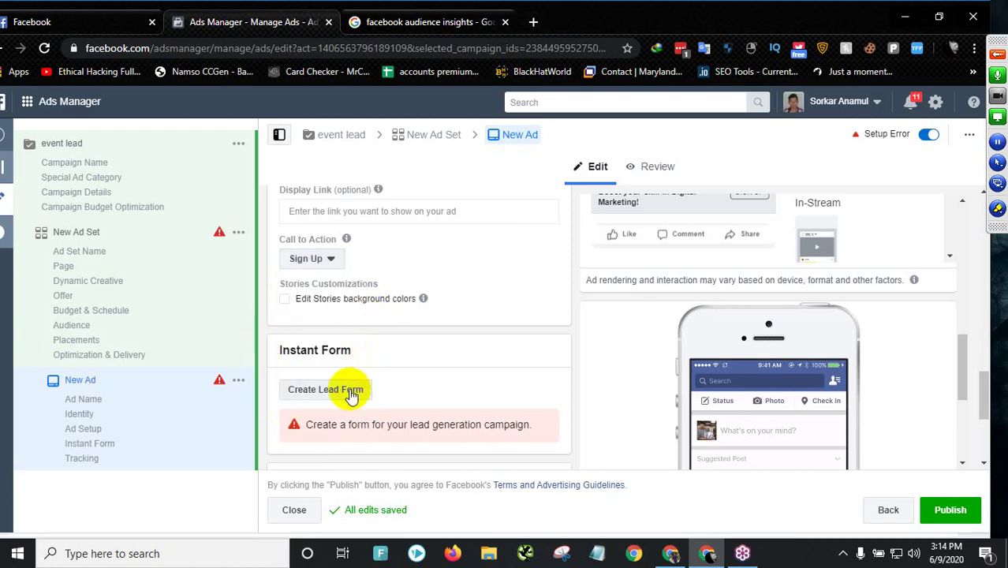
{"action": "scroll", "coordinate": [636, 288], "scroll_direction": "up", "scroll_amount": 1}
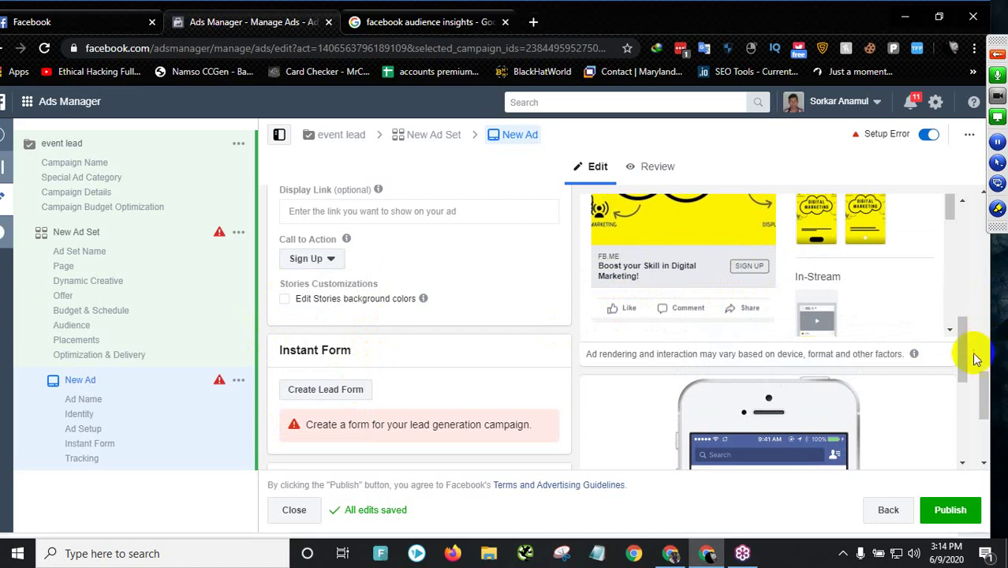
{"action": "left_click_drag", "start_coordinate": [962, 352], "coordinate": [972, 314]}
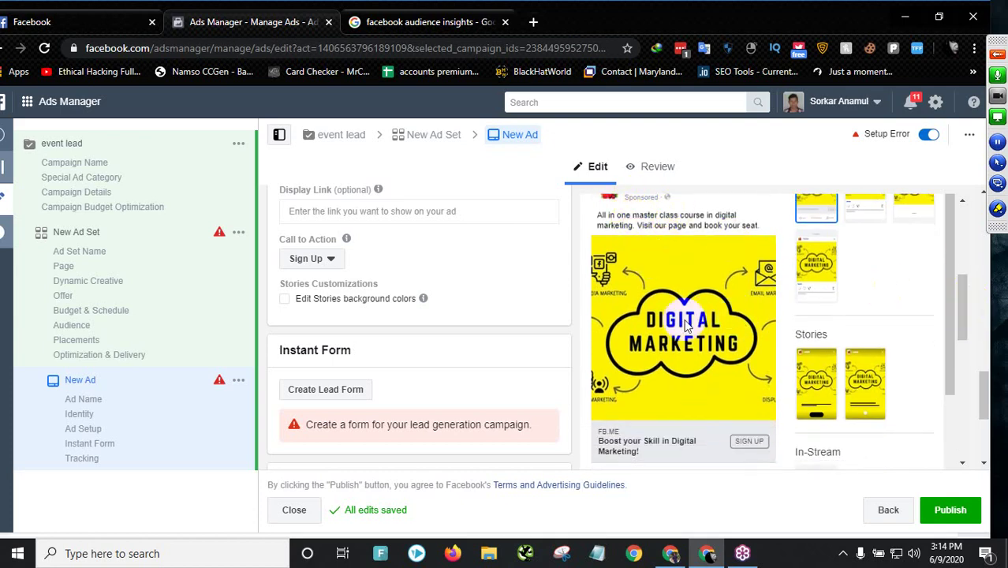
{"action": "left_click_drag", "start_coordinate": [963, 305], "coordinate": [971, 362]}
{"action": "left_click_drag", "start_coordinate": [970, 358], "coordinate": [972, 363]}
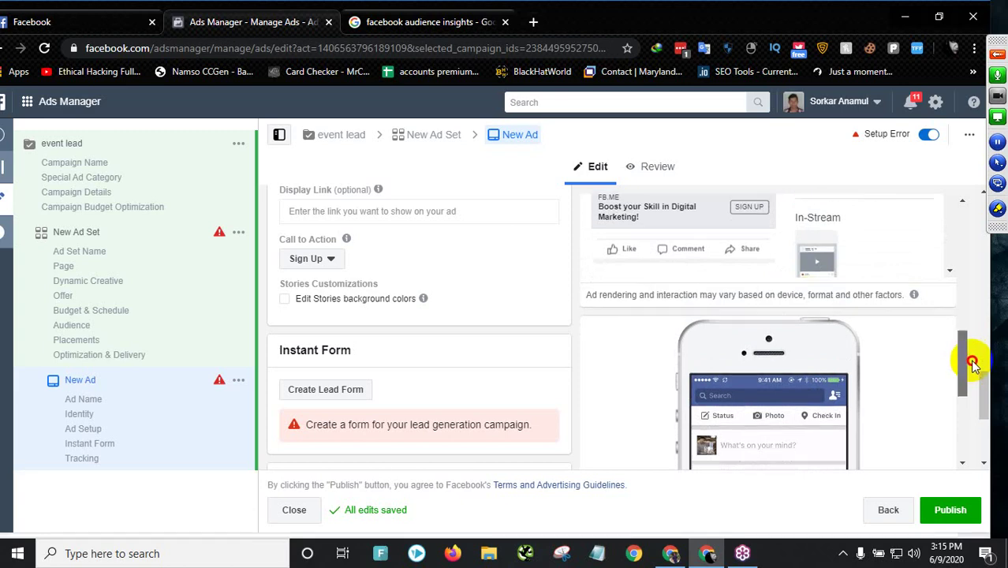
{"action": "scroll", "coordinate": [362, 340], "scroll_direction": "down", "scroll_amount": 2}
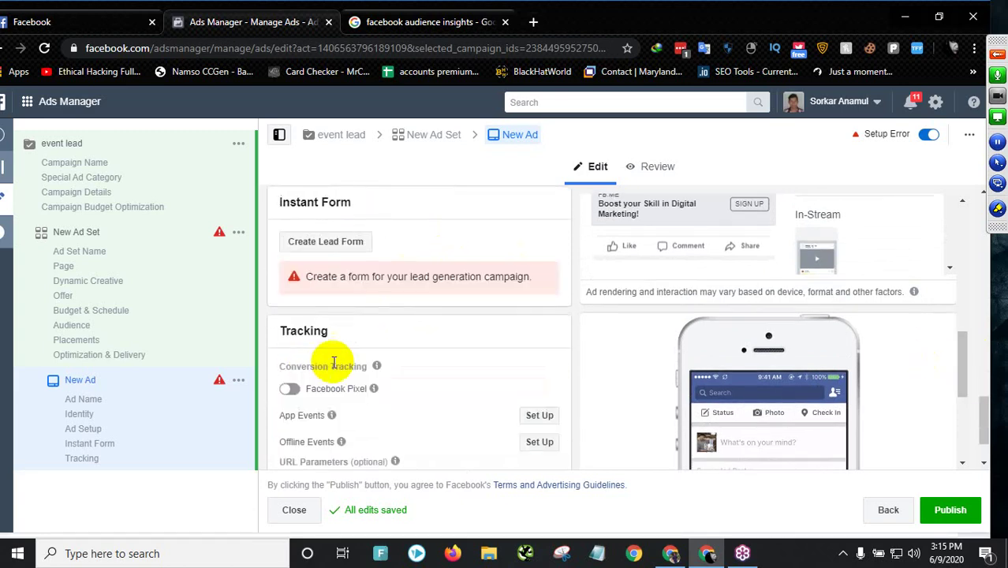
- Start a new lead form with Create Lead Form and dismiss the form-type tip
{"action": "left_click", "coordinate": [332, 241]}
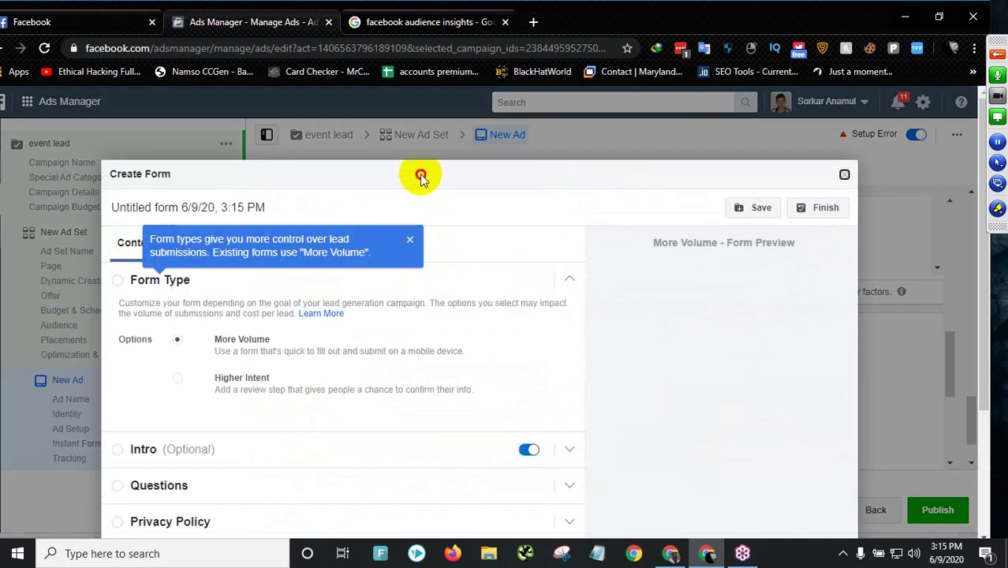
{"action": "double_click", "coordinate": [381, 158]}
{"action": "left_click", "coordinate": [409, 238]}
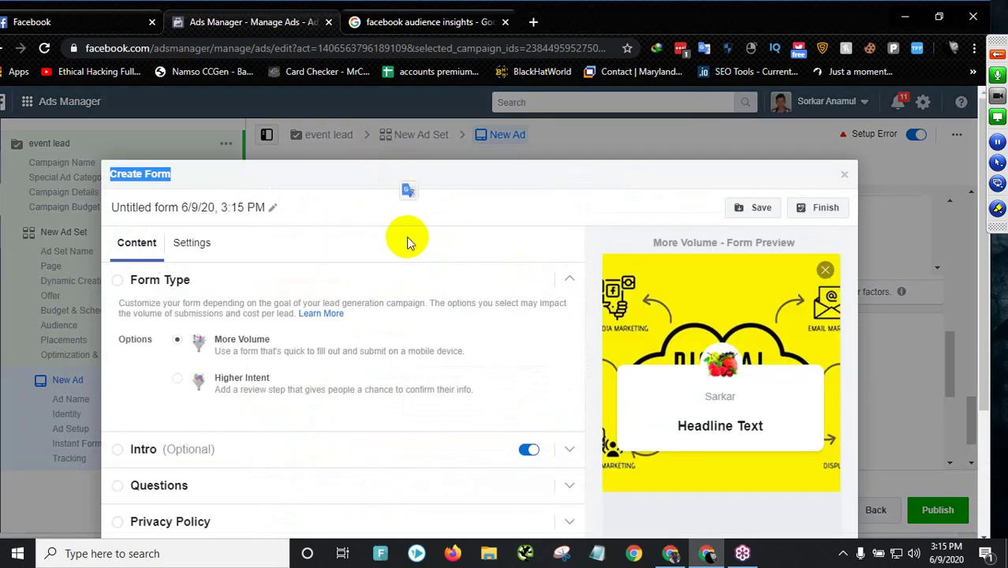
{"action": "left_click_drag", "start_coordinate": [414, 176], "coordinate": [370, 181]}
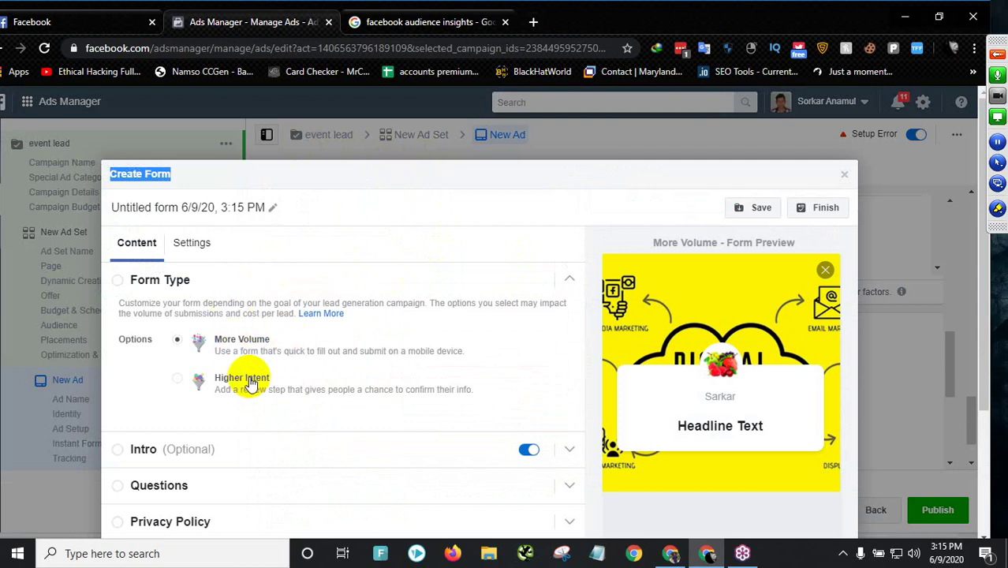
{"action": "scroll", "coordinate": [337, 371], "scroll_direction": "down", "scroll_amount": 3}
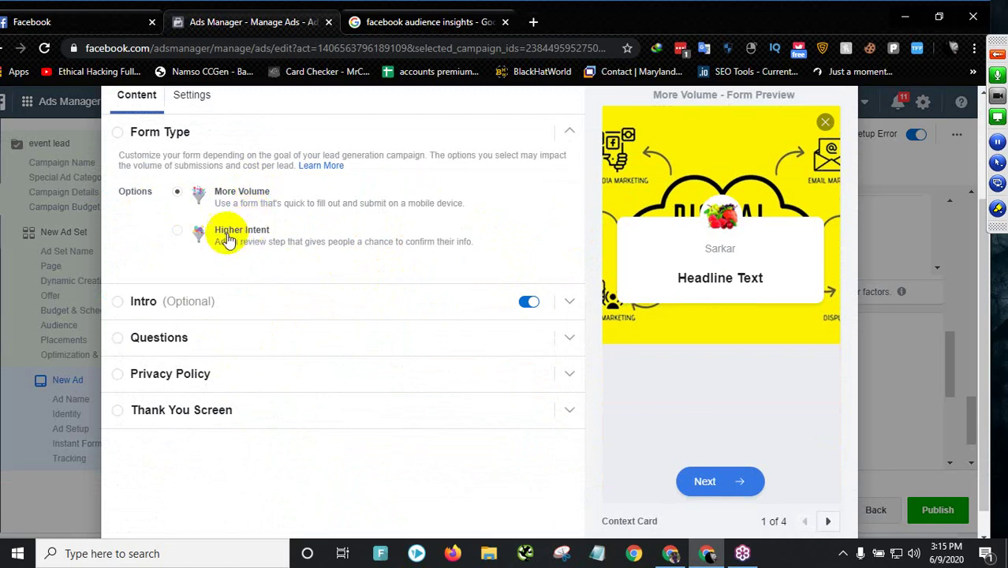
- Try the Higher Intent form type, then settle on More Volume
{"action": "left_click", "coordinate": [180, 236]}
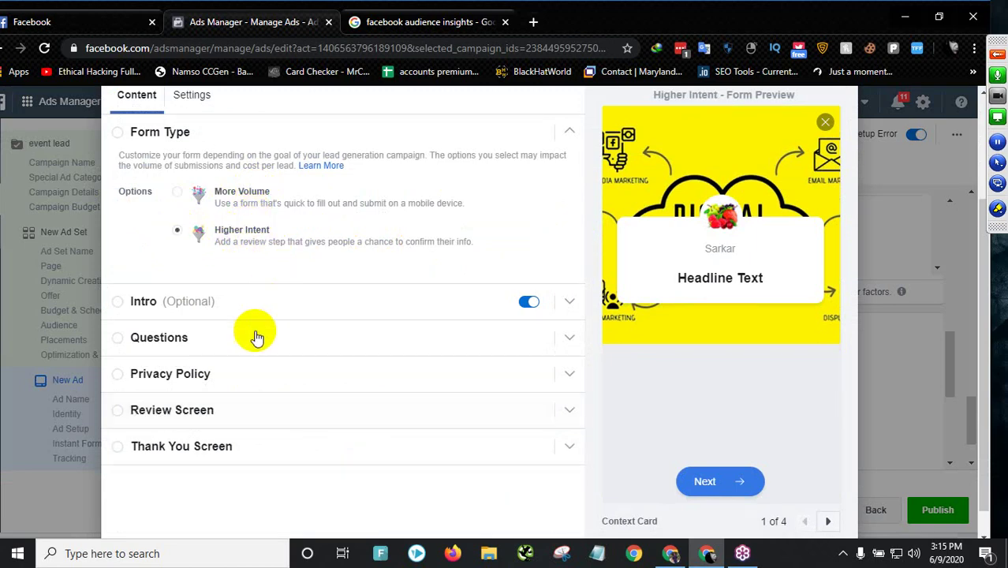
{"action": "scroll", "coordinate": [241, 367], "scroll_direction": "down", "scroll_amount": 1}
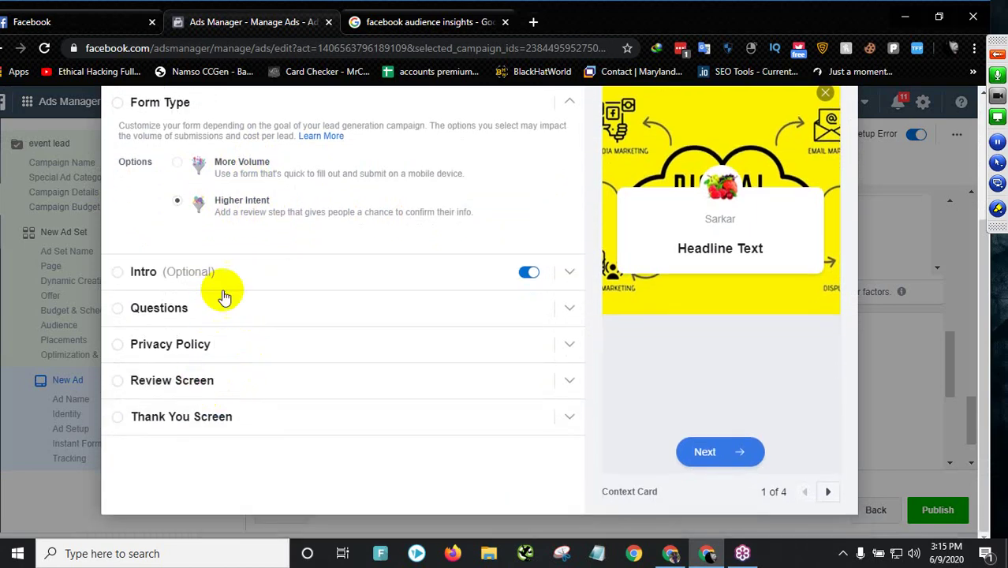
{"action": "left_click", "coordinate": [176, 163]}
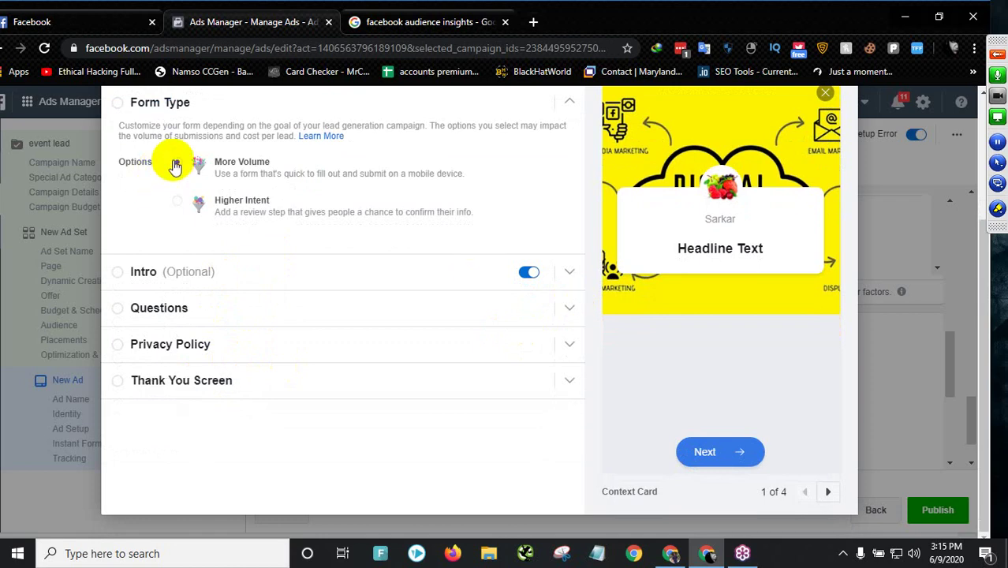
{"action": "left_click", "coordinate": [178, 201]}
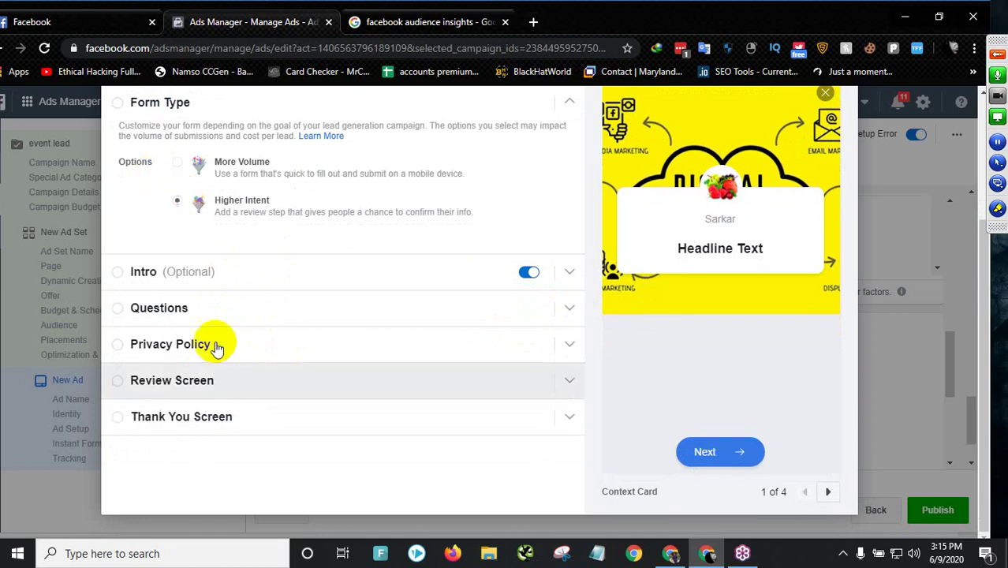
{"action": "left_click", "coordinate": [177, 163]}
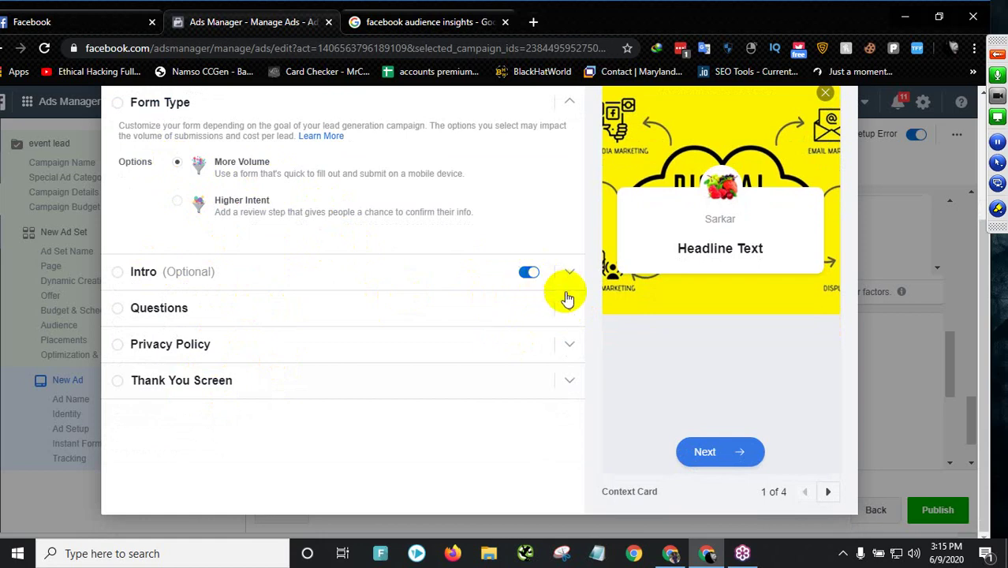
{"action": "scroll", "coordinate": [706, 240], "scroll_direction": "up", "scroll_amount": 1}
{"action": "scroll", "coordinate": [714, 320], "scroll_direction": "down", "scroll_amount": 1}
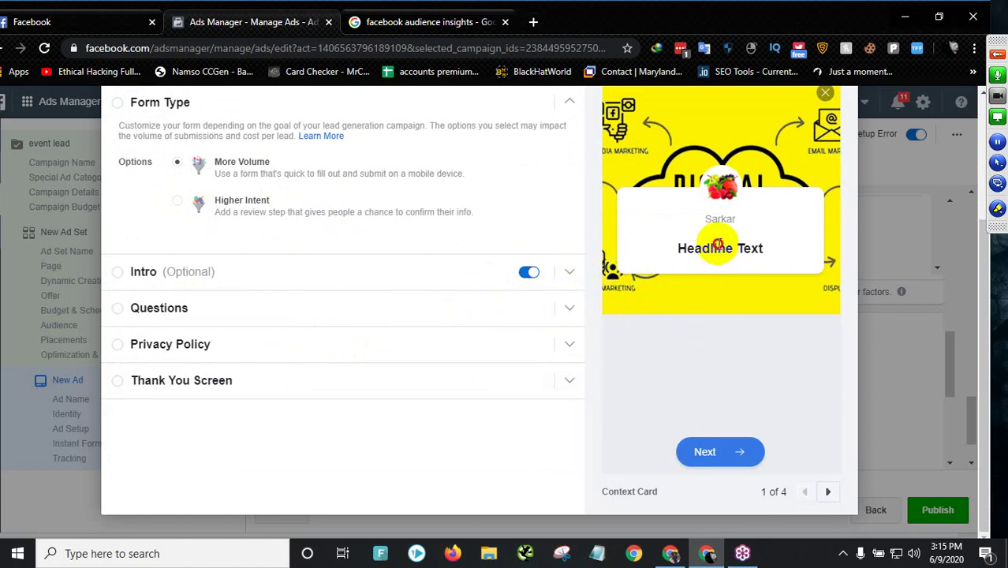
{"action": "scroll", "coordinate": [719, 253], "scroll_direction": "up", "scroll_amount": 1}
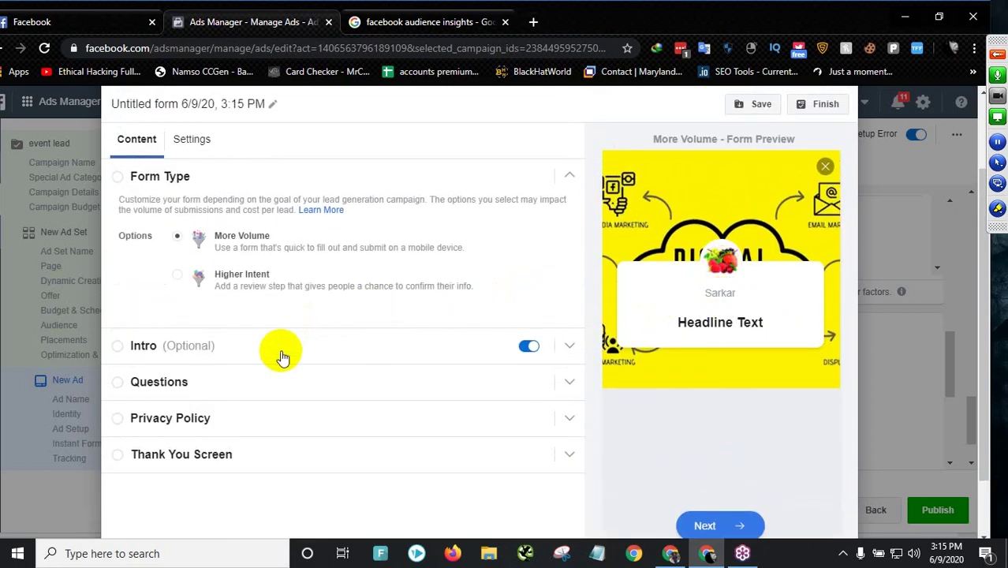
{"action": "scroll", "coordinate": [468, 304], "scroll_direction": "down", "scroll_amount": 1}
- Set the intro headline to 'Join with our Big Community' and expand the Questions section
{"action": "left_click", "coordinate": [565, 281]}
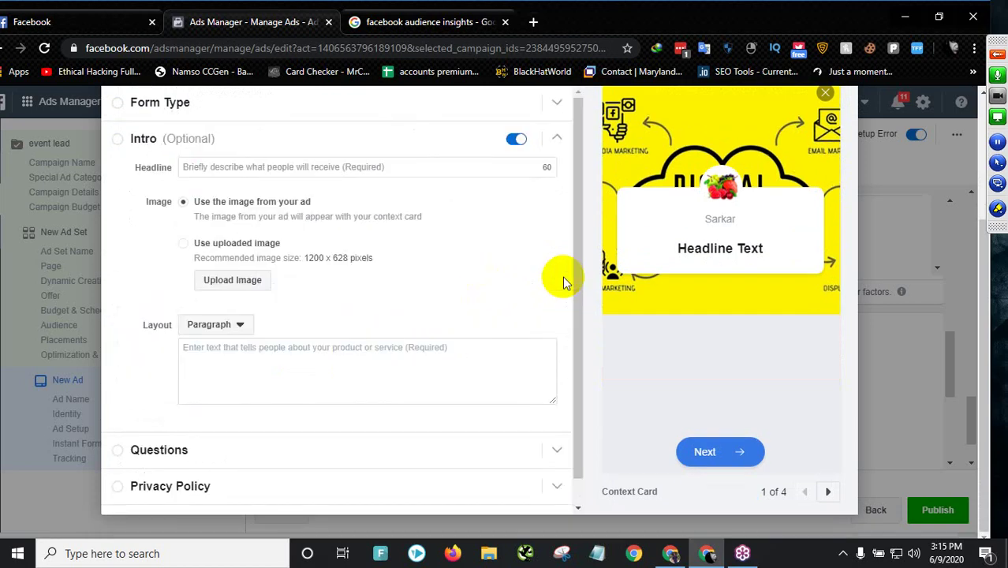
{"action": "left_click", "coordinate": [265, 166]}
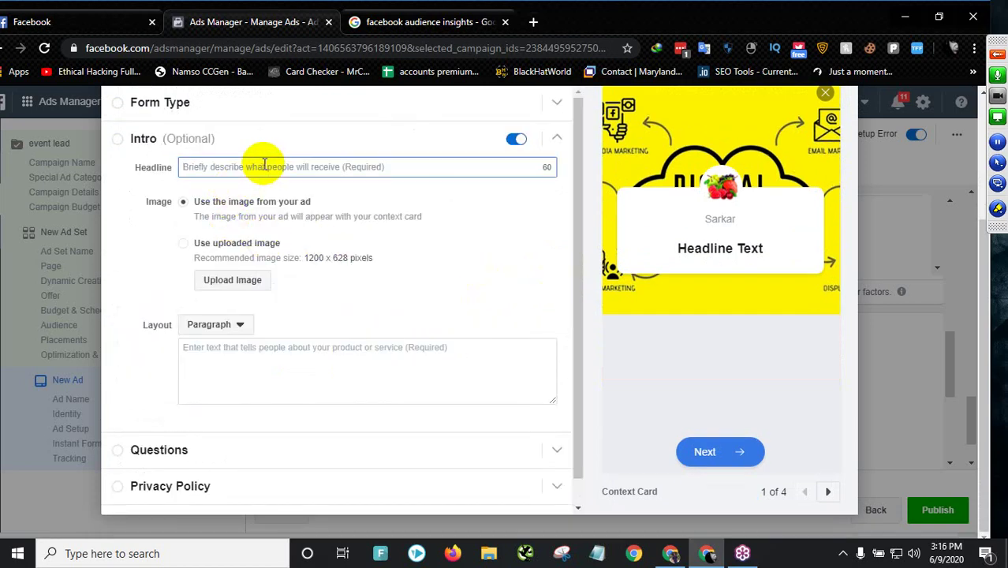
{"action": "scroll", "coordinate": [263, 167], "scroll_direction": "up", "scroll_amount": 1}
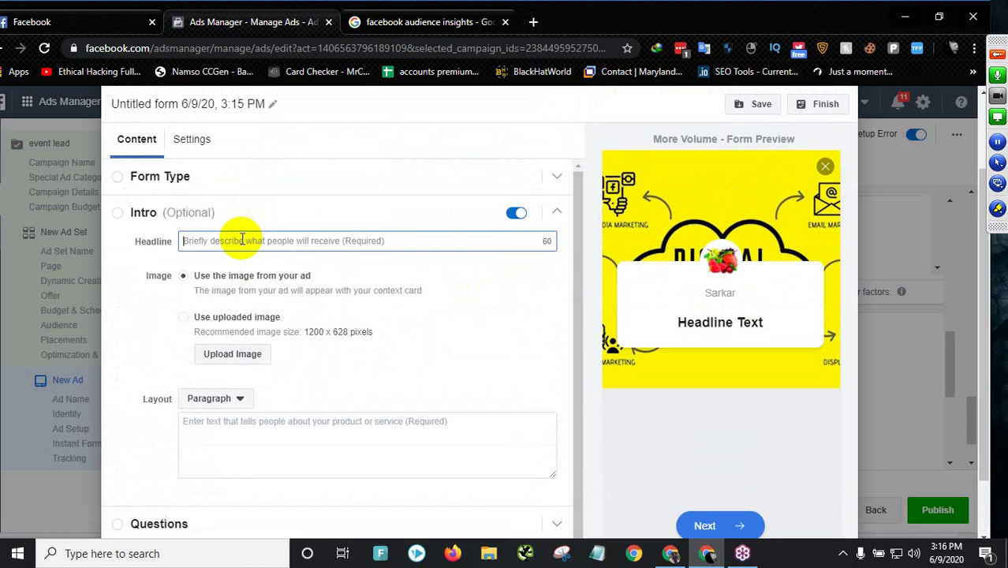
{"action": "type", "text": "Joi"}
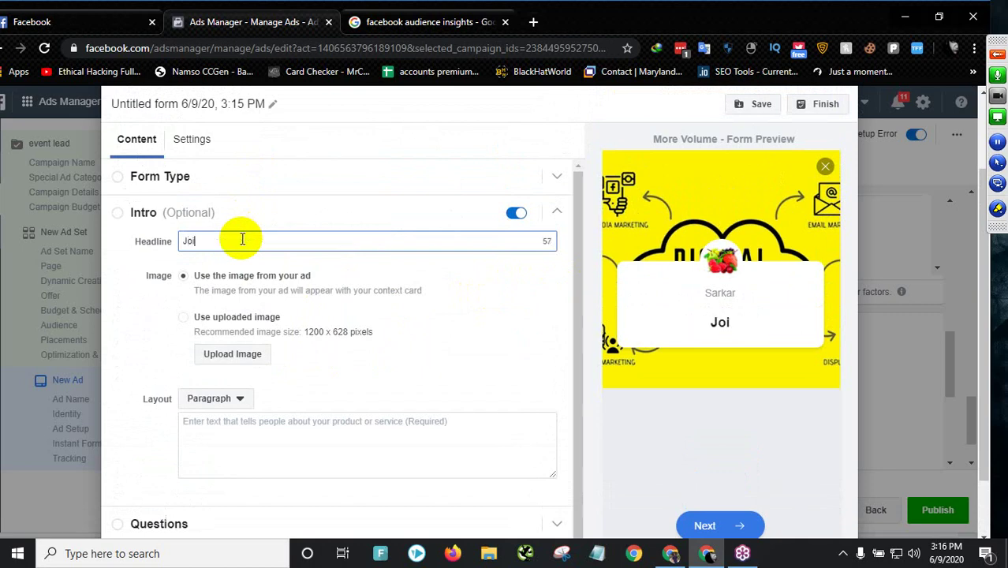
{"action": "type", "text": "n with "}
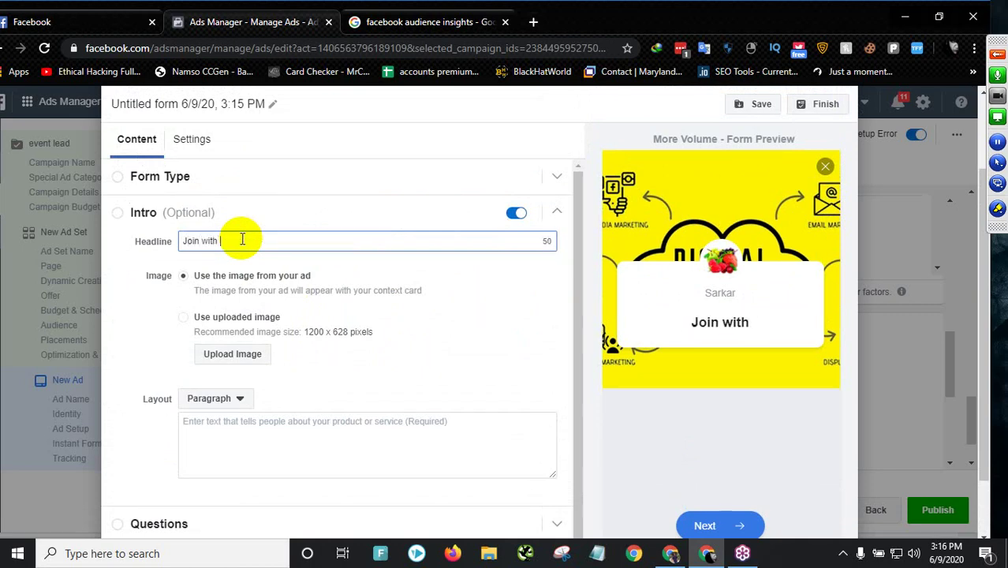
{"action": "type", "text": "our B"}
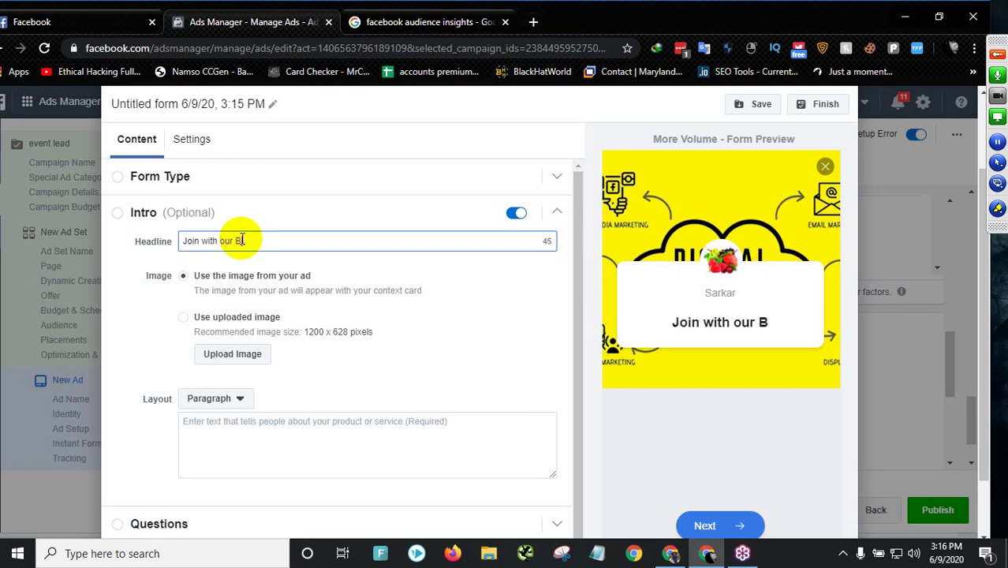
{"action": "type", "text": "ig Community"}
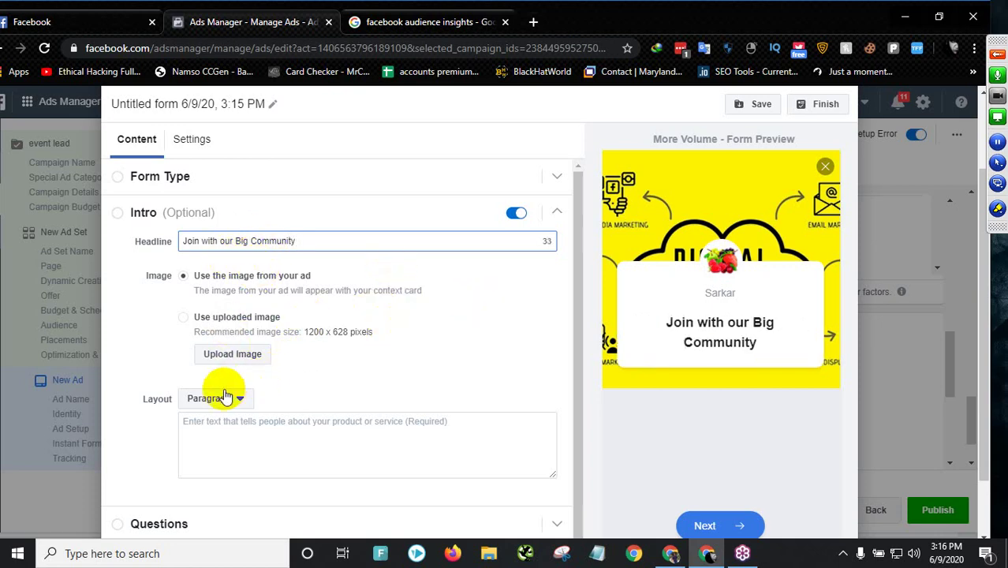
{"action": "scroll", "coordinate": [237, 351], "scroll_direction": "down", "scroll_amount": 2}
{"action": "left_click", "coordinate": [205, 426]}
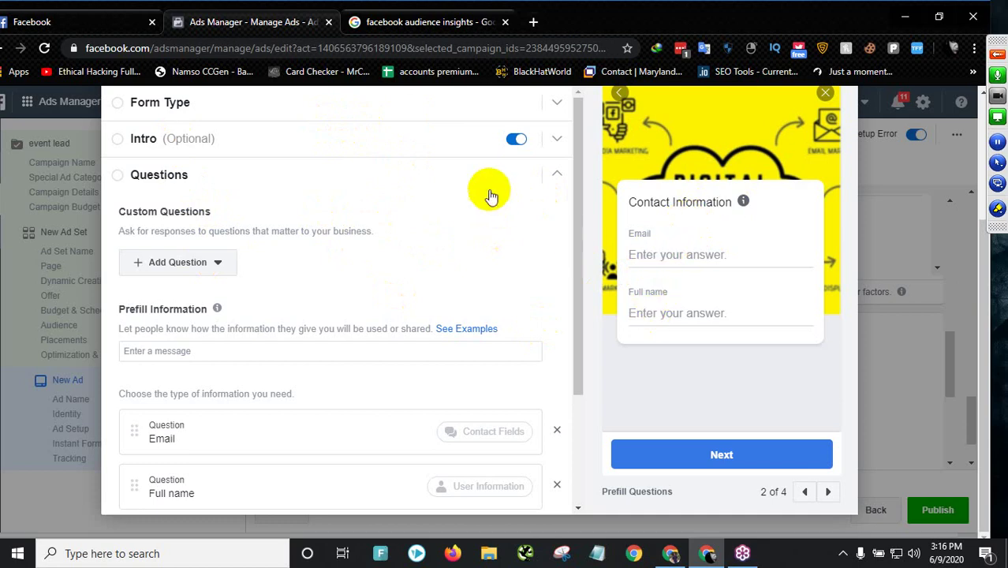
- Collapse and re-expand the Questions section to review the Email and Full name questions
{"action": "scroll", "coordinate": [321, 190], "scroll_direction": "up", "scroll_amount": 1}
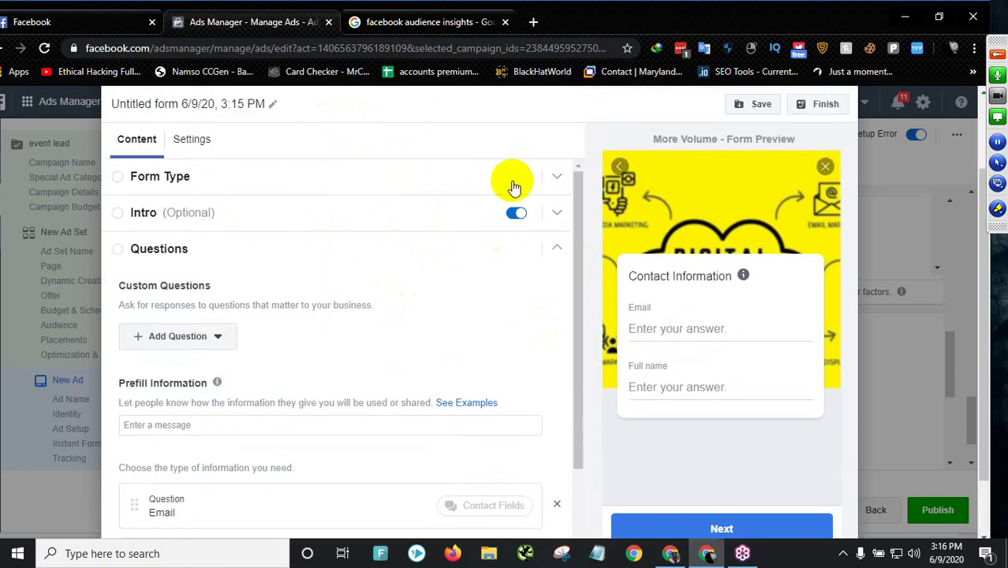
{"action": "scroll", "coordinate": [688, 309], "scroll_direction": "down", "scroll_amount": 1}
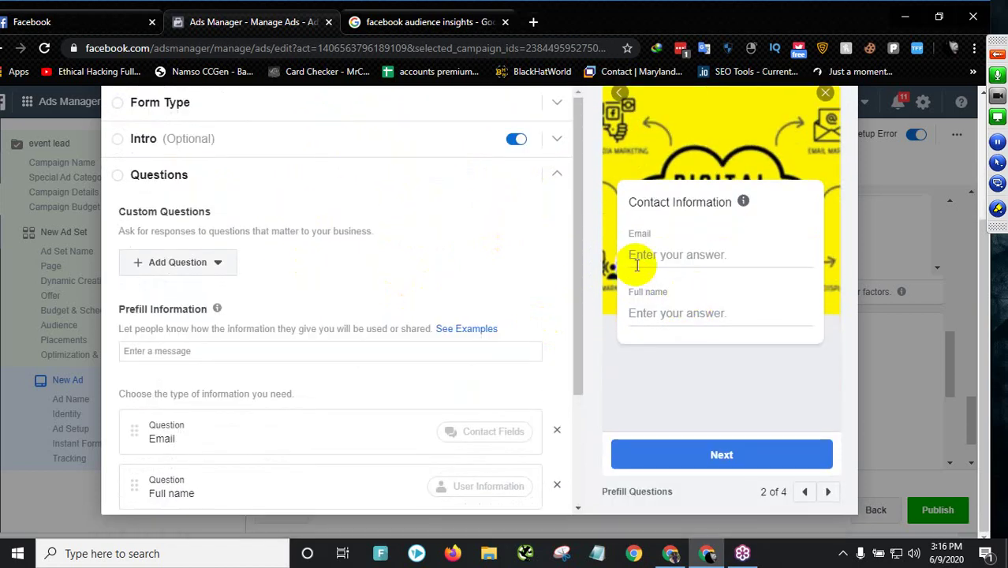
{"action": "left_click", "coordinate": [164, 176]}
{"action": "left_click", "coordinate": [134, 177]}
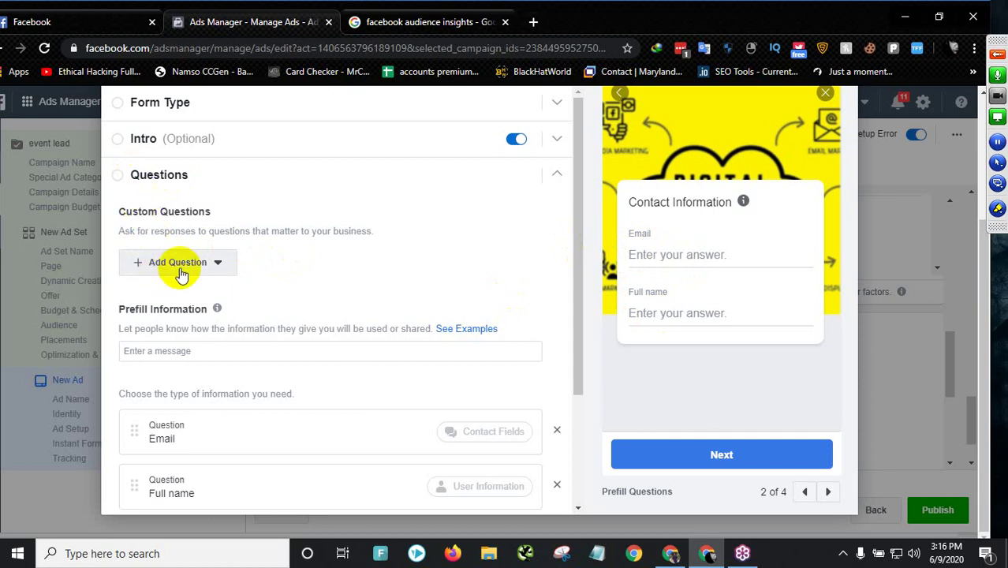
{"action": "scroll", "coordinate": [193, 383], "scroll_direction": "down", "scroll_amount": 2}
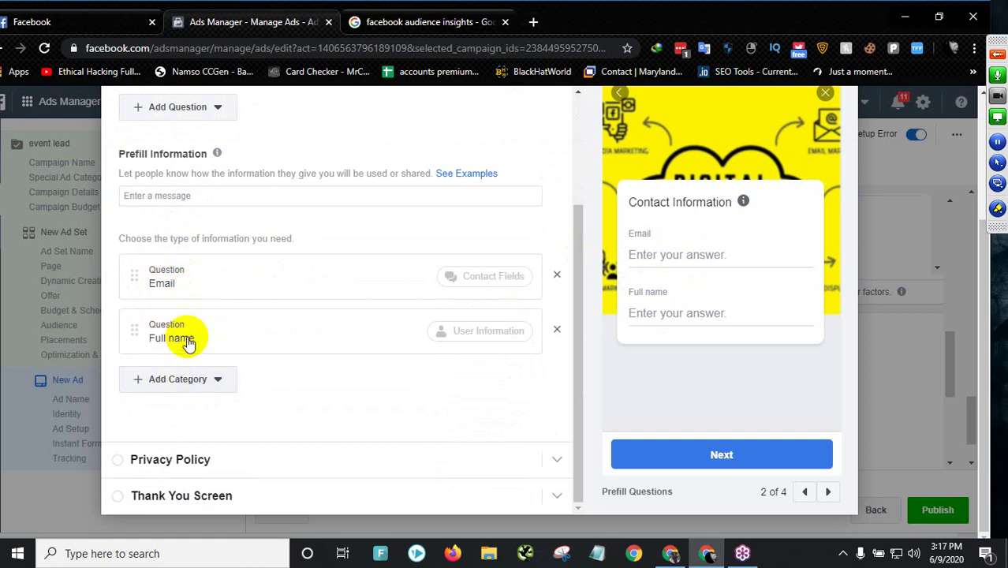
{"action": "scroll", "coordinate": [188, 343], "scroll_direction": "up", "scroll_amount": 1}
{"action": "scroll", "coordinate": [203, 302], "scroll_direction": "down", "scroll_amount": 1}
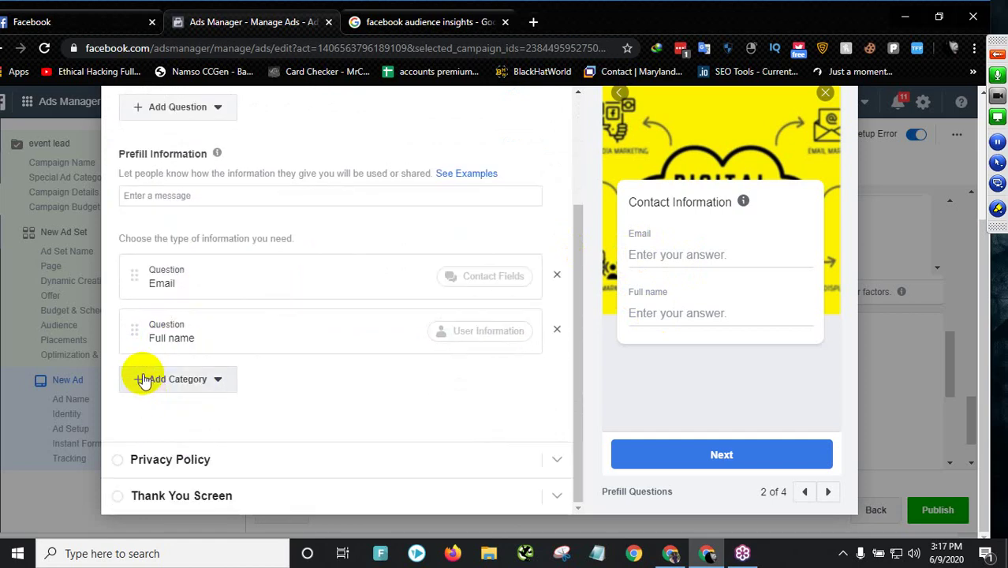
- Add a Phone number question from the Contact Fields category
{"action": "left_click", "coordinate": [144, 380]}
{"action": "mouse_move", "coordinate": [180, 432]}
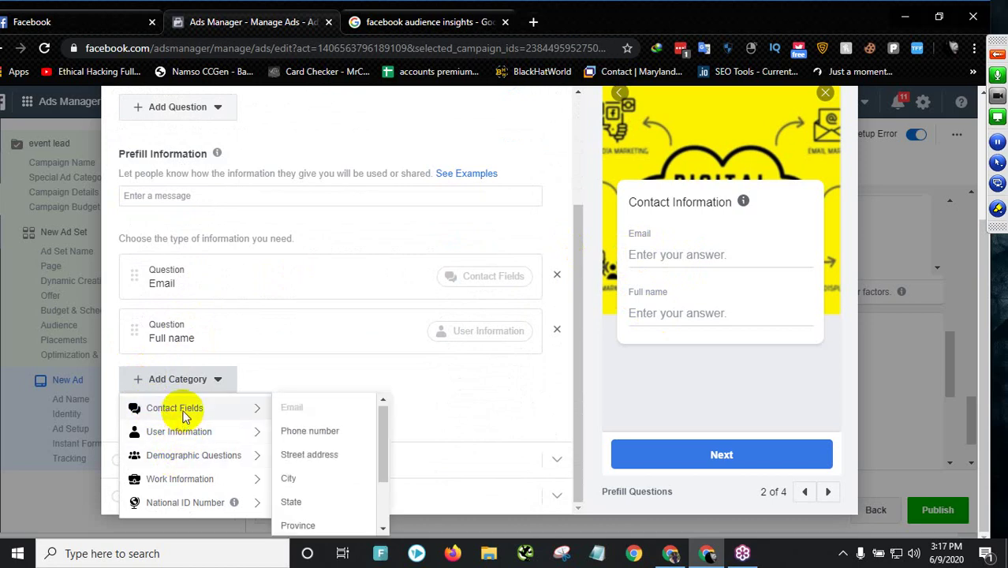
{"action": "left_click", "coordinate": [306, 433]}
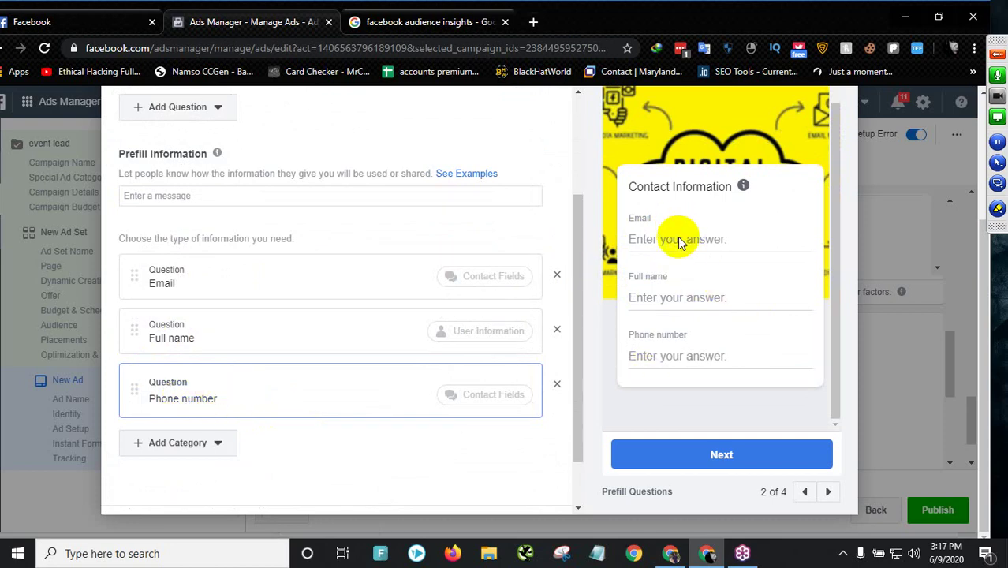
{"action": "scroll", "coordinate": [212, 382], "scroll_direction": "down", "scroll_amount": 1}
{"action": "left_click", "coordinate": [172, 380]}
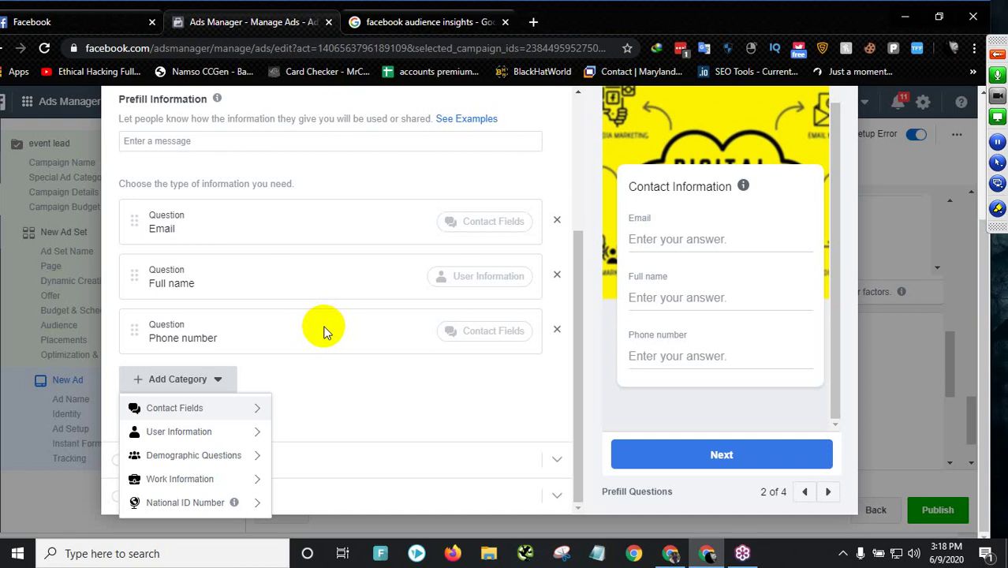
- Add a Street address question from the Contact Fields submenu, placing it after Phone number
{"action": "mouse_move", "coordinate": [209, 434]}
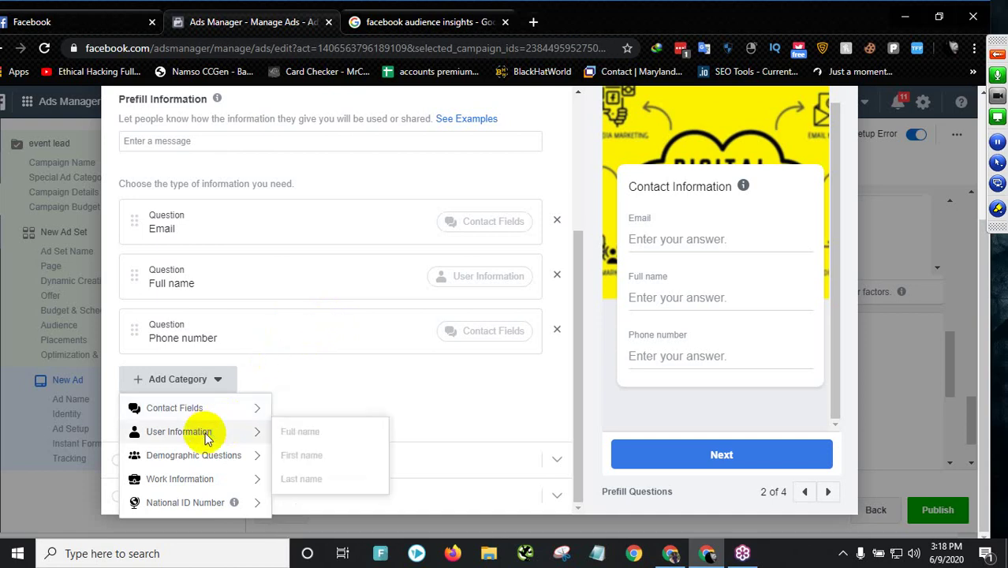
{"action": "left_click", "coordinate": [245, 410]}
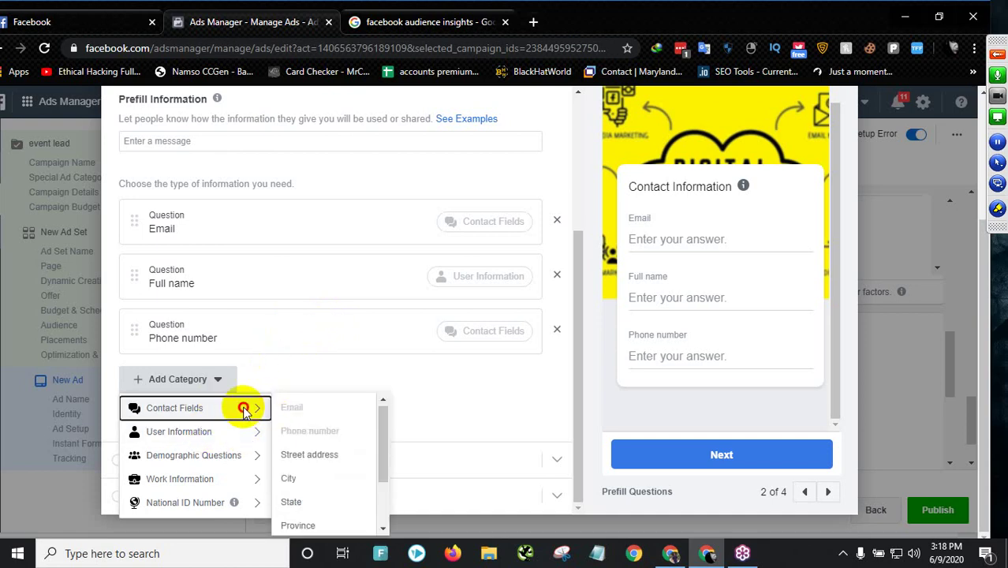
{"action": "left_click", "coordinate": [248, 407]}
{"action": "scroll", "coordinate": [314, 505], "scroll_direction": "down", "scroll_amount": 2}
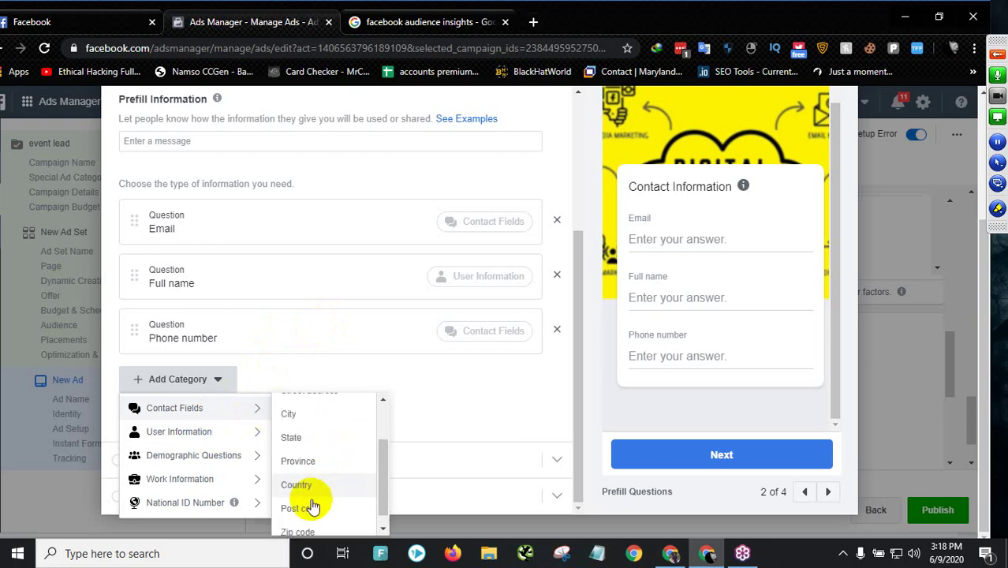
{"action": "scroll", "coordinate": [309, 474], "scroll_direction": "down", "scroll_amount": 1}
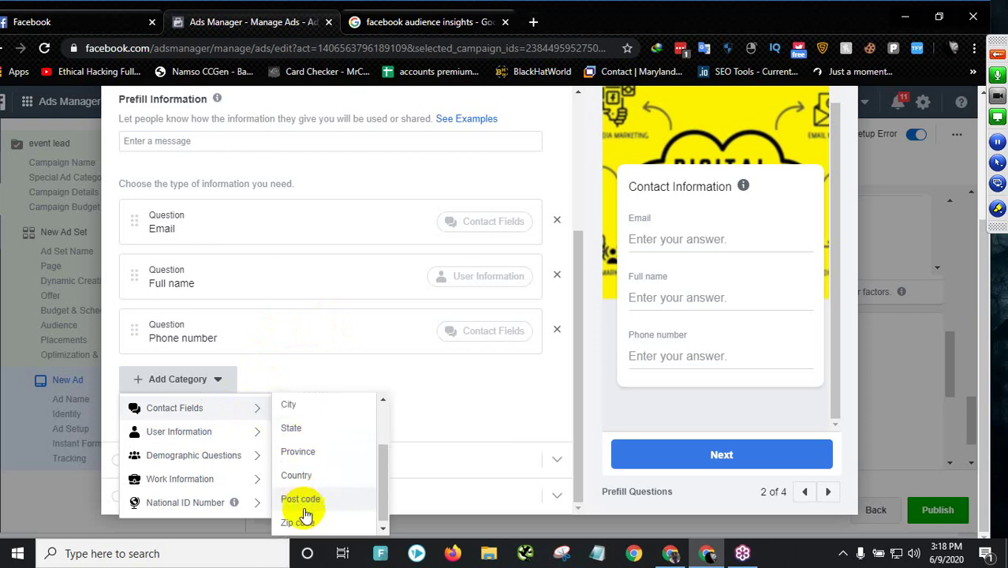
{"action": "scroll", "coordinate": [308, 433], "scroll_direction": "up", "scroll_amount": 3}
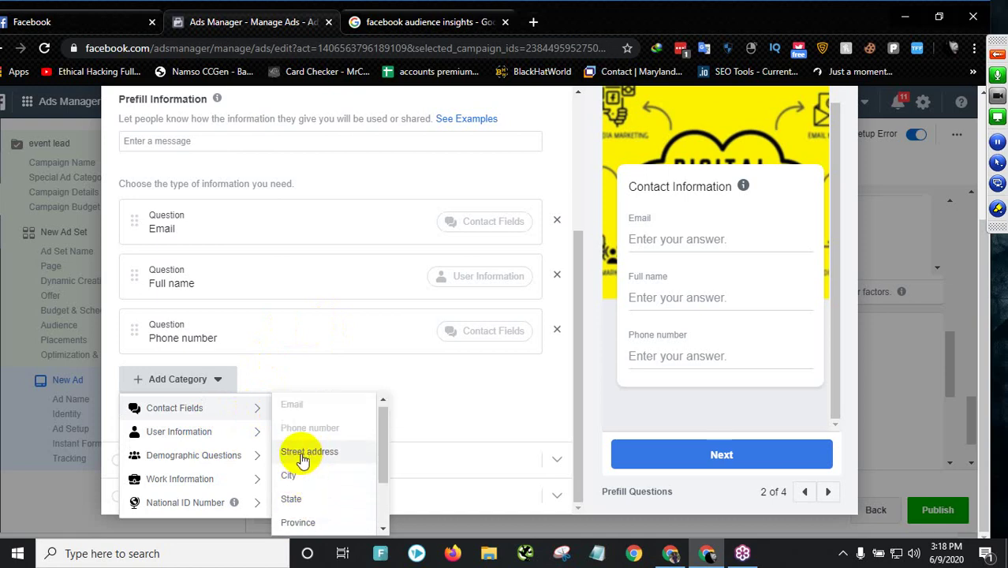
{"action": "left_click", "coordinate": [303, 453]}
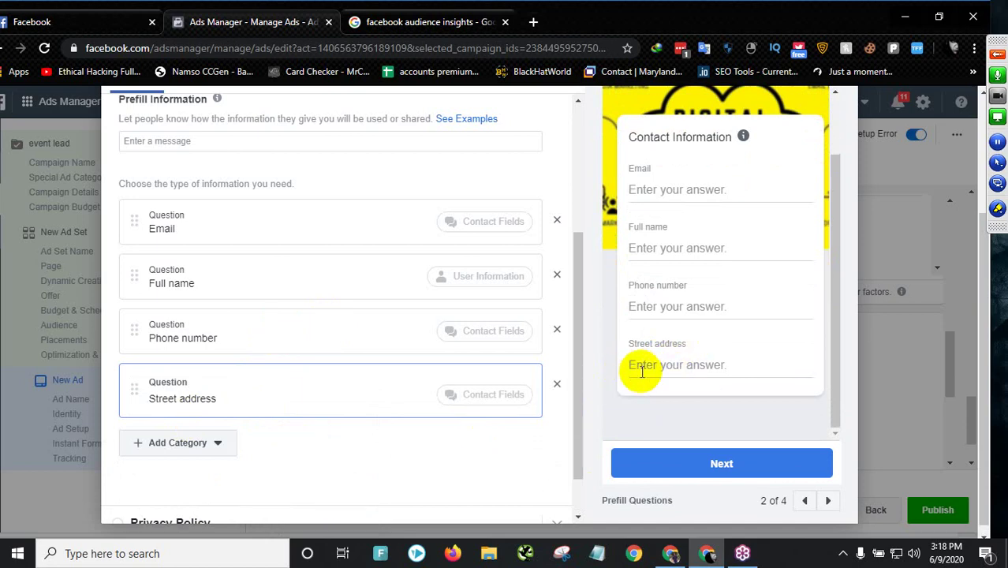
{"action": "scroll", "coordinate": [721, 198], "scroll_direction": "up", "scroll_amount": 2}
{"action": "scroll", "coordinate": [705, 349], "scroll_direction": "down", "scroll_amount": 2}
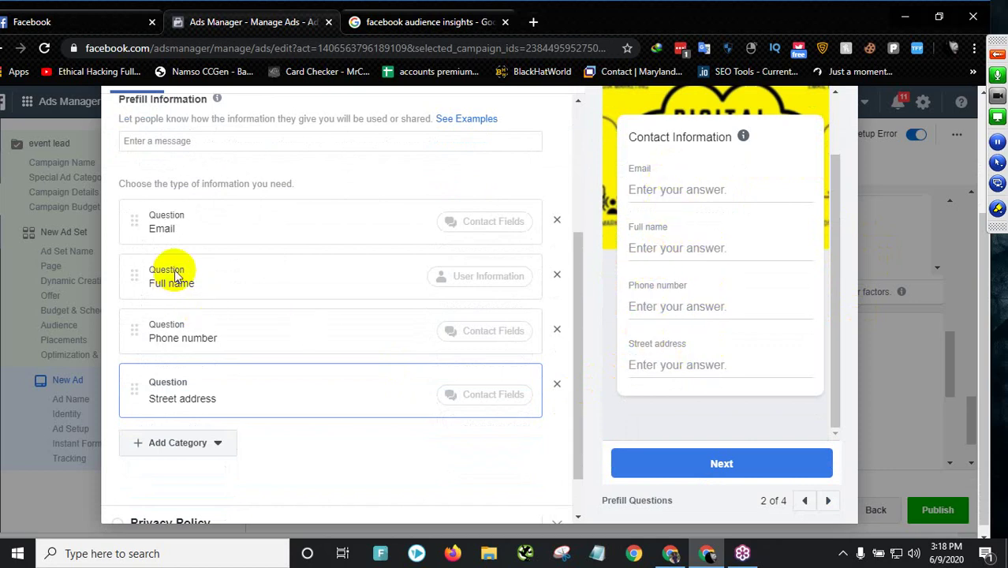
- Move Full name and Phone number above Email, then expand the Privacy Policy section
{"action": "left_click_drag", "start_coordinate": [152, 290], "coordinate": [137, 210]}
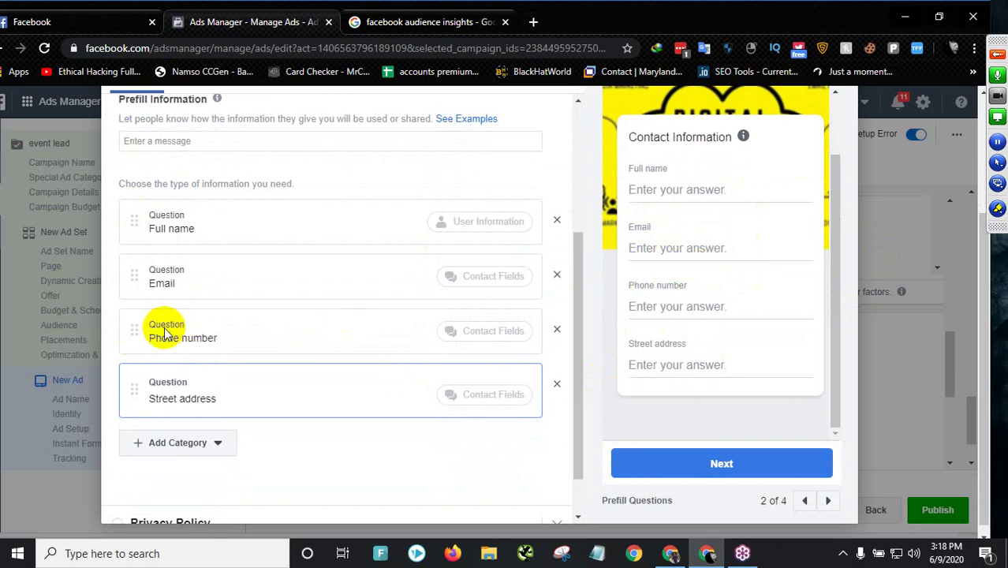
{"action": "left_click_drag", "start_coordinate": [135, 322], "coordinate": [160, 277]}
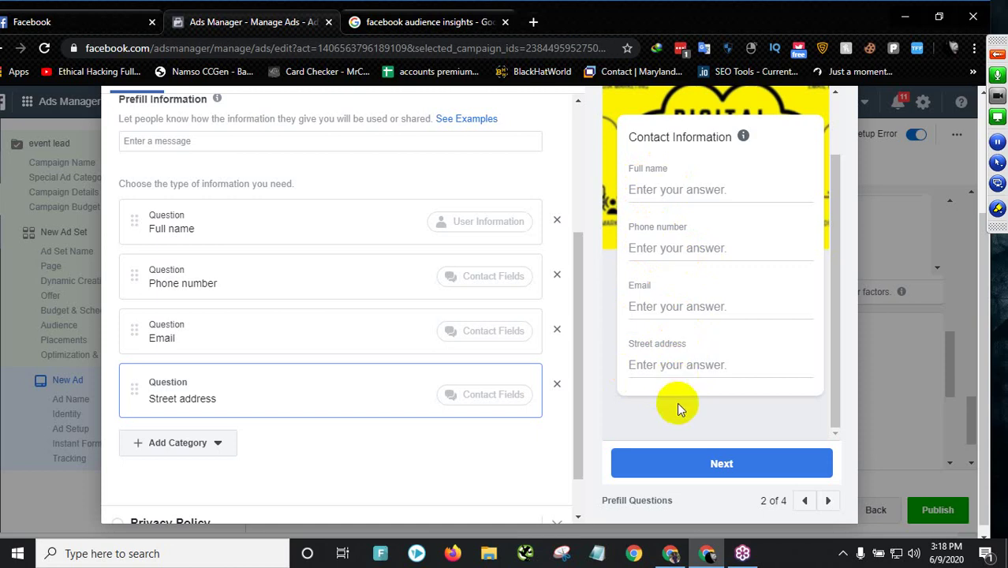
{"action": "scroll", "coordinate": [630, 462], "scroll_direction": "down", "scroll_amount": 1}
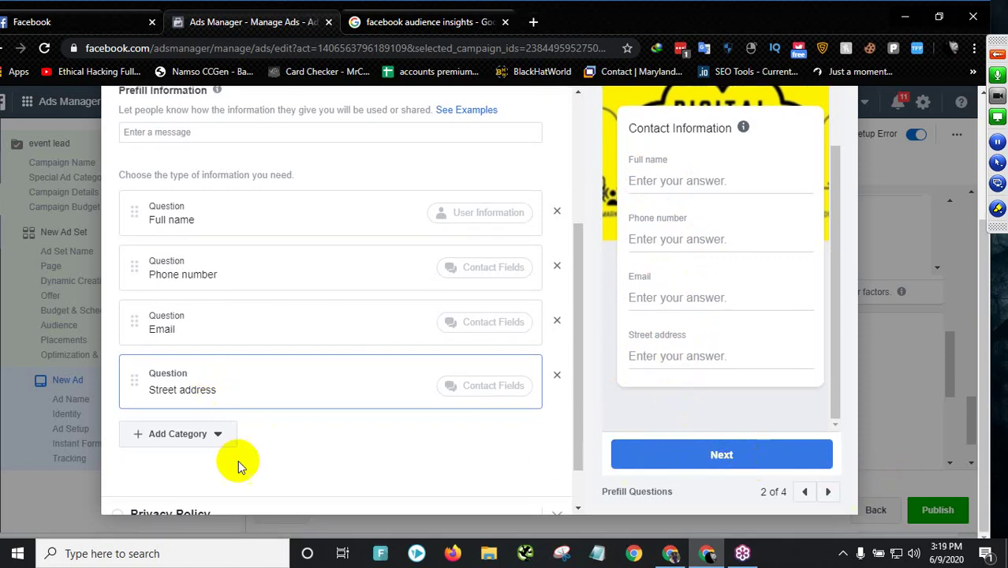
{"action": "scroll", "coordinate": [198, 473], "scroll_direction": "down", "scroll_amount": 2}
{"action": "left_click", "coordinate": [288, 471]}
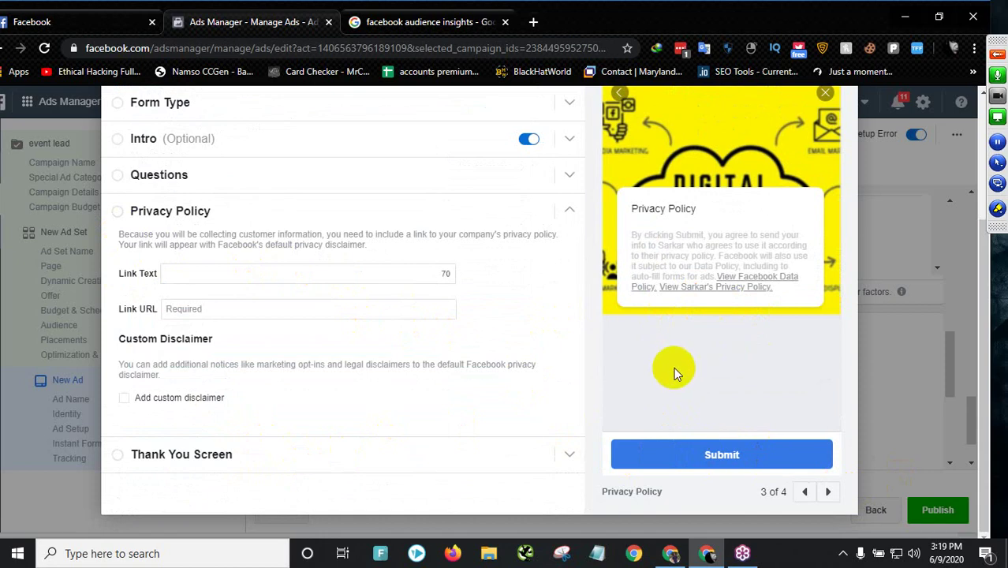
- Enter 'policy' as the privacy policy link text
{"action": "left_click", "coordinate": [214, 275]}
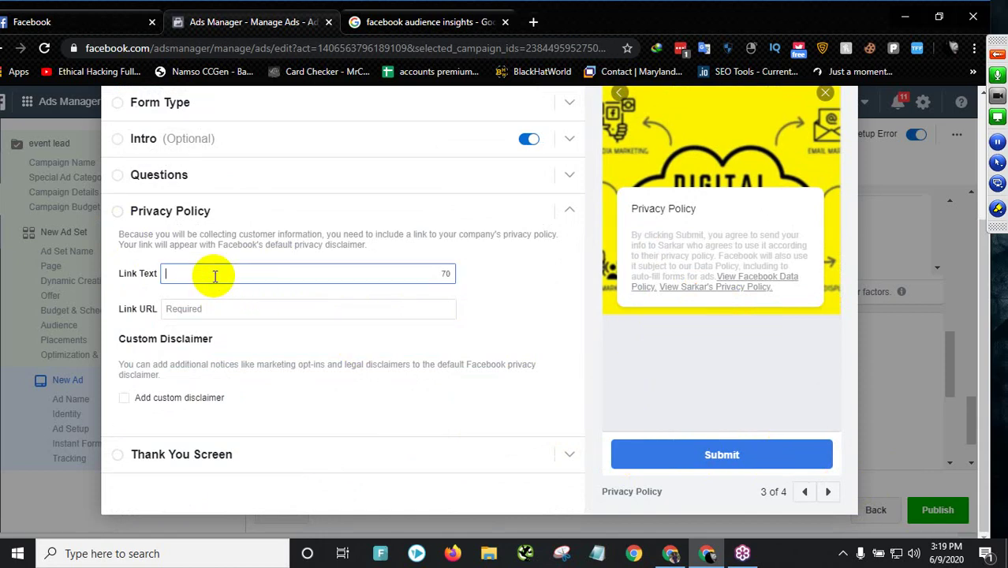
{"action": "type", "text": "policy"}
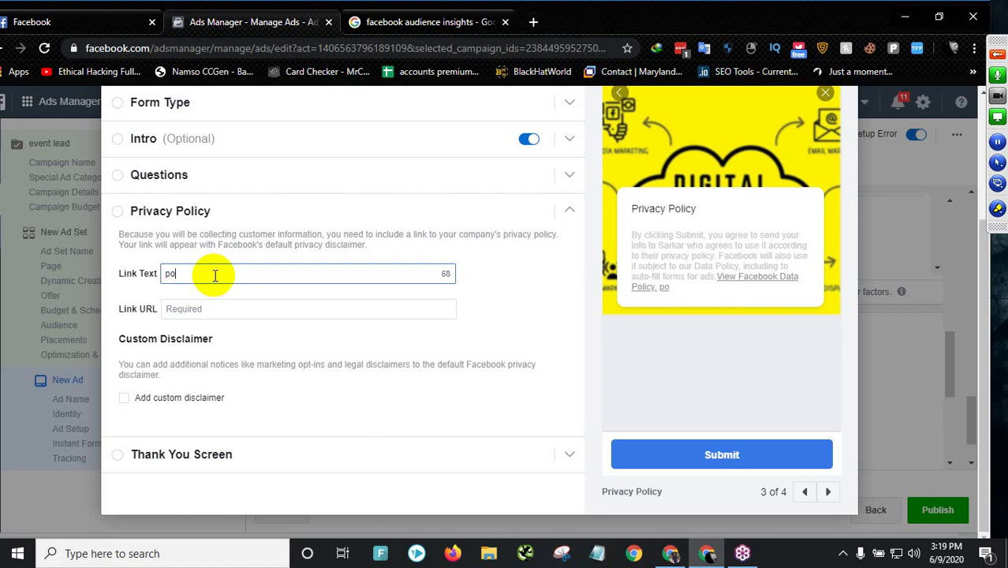
{"action": "left_click", "coordinate": [191, 310]}
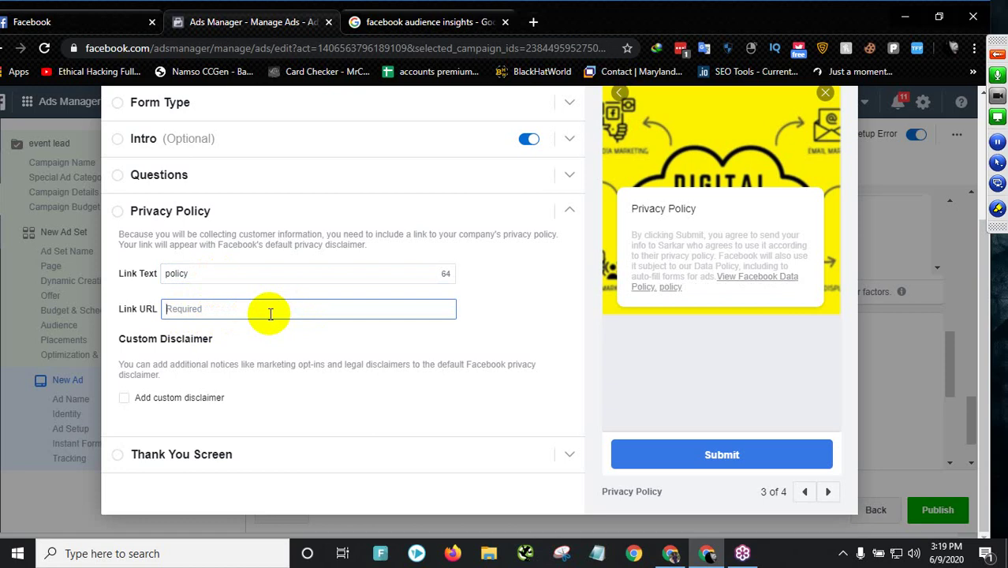
- Search for creativeniloy in a new Chrome tab and open the Creative Niloy website
{"action": "left_click", "coordinate": [532, 22]}
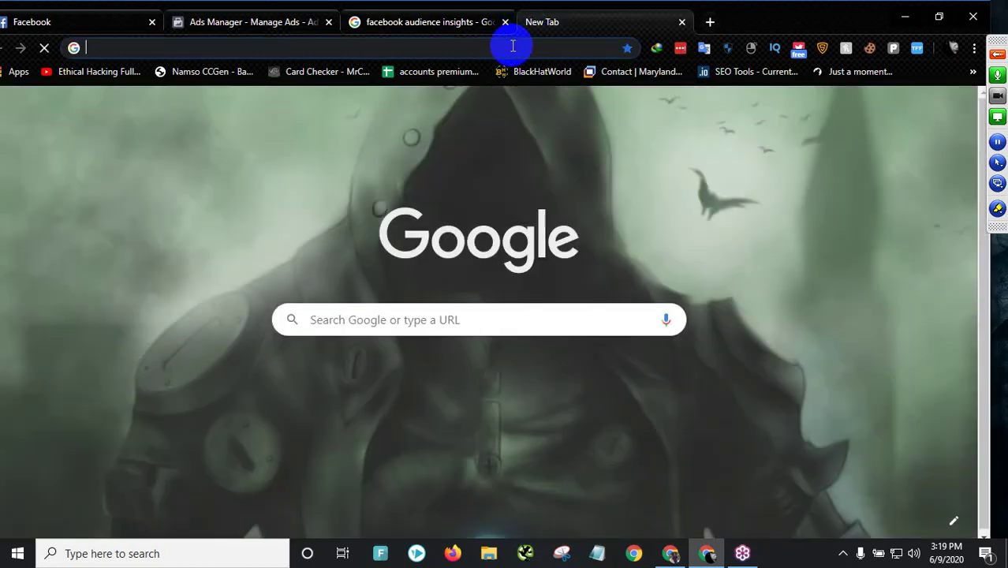
{"action": "type", "text": "gr"}
{"action": "key", "text": "BackSpace"}
{"action": "key", "text": "BackSpace"}
{"action": "type", "text": "creat"}
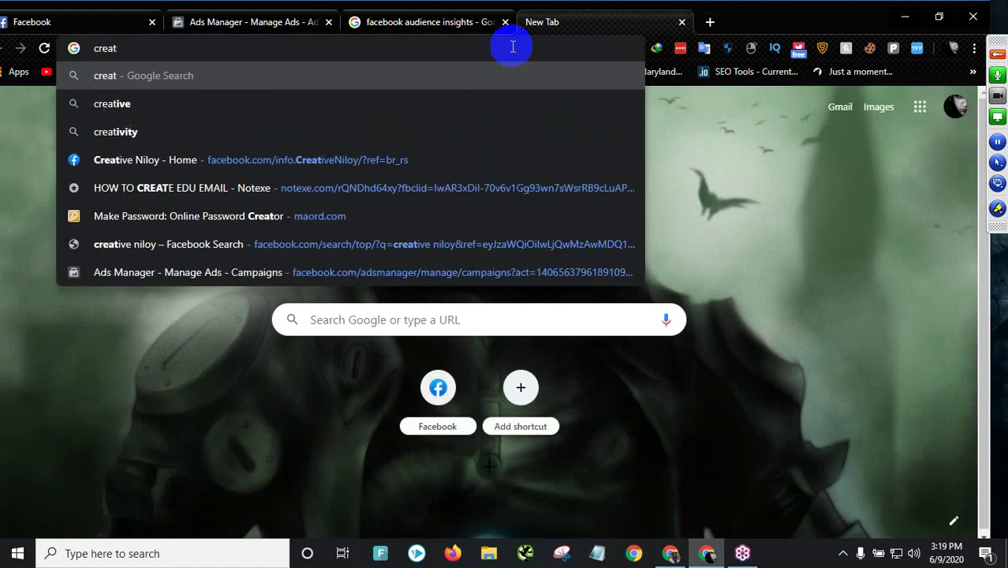
{"action": "type", "text": "iven"}
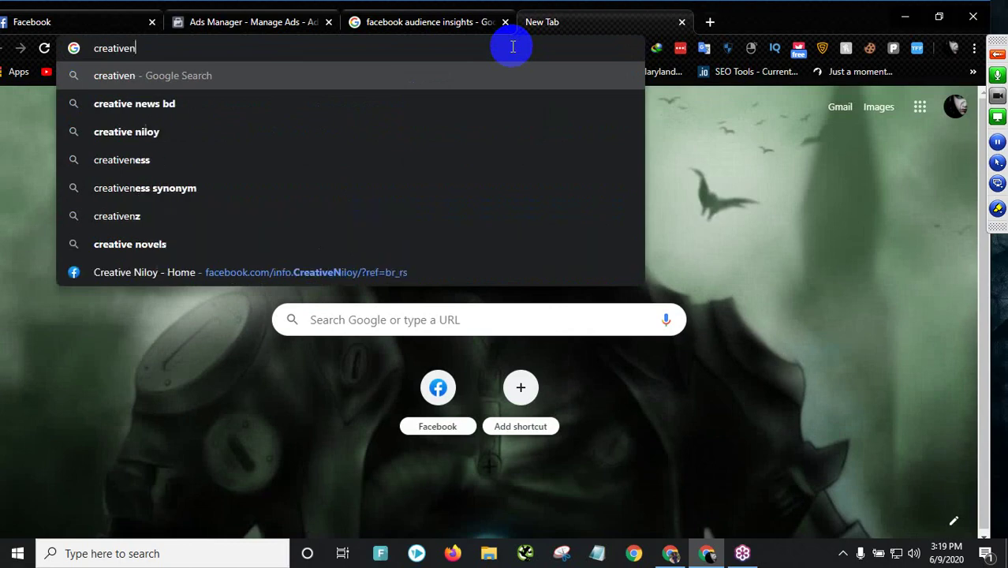
{"action": "type", "text": "iloy"}
{"action": "key", "text": "Return"}
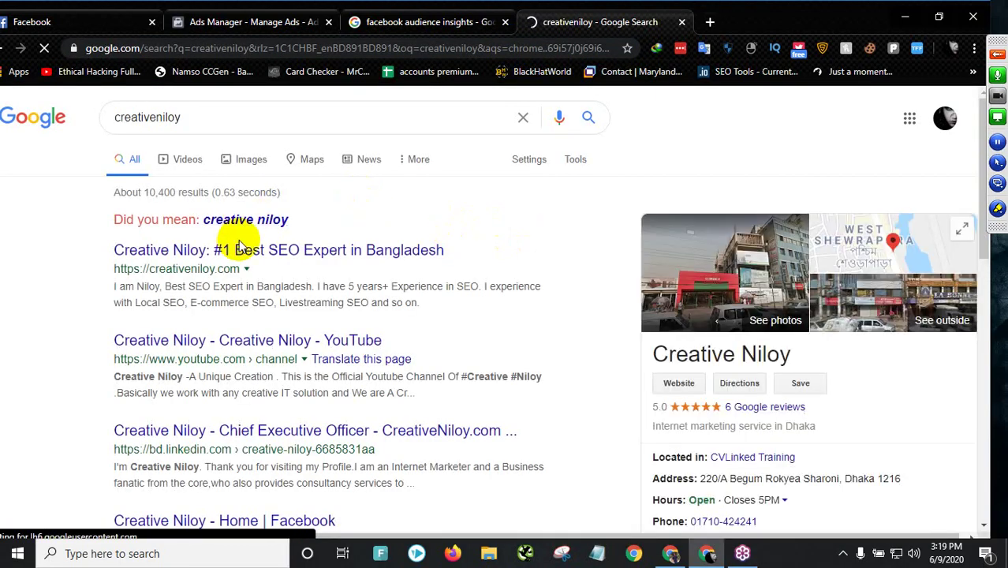
{"action": "left_click", "coordinate": [241, 251]}
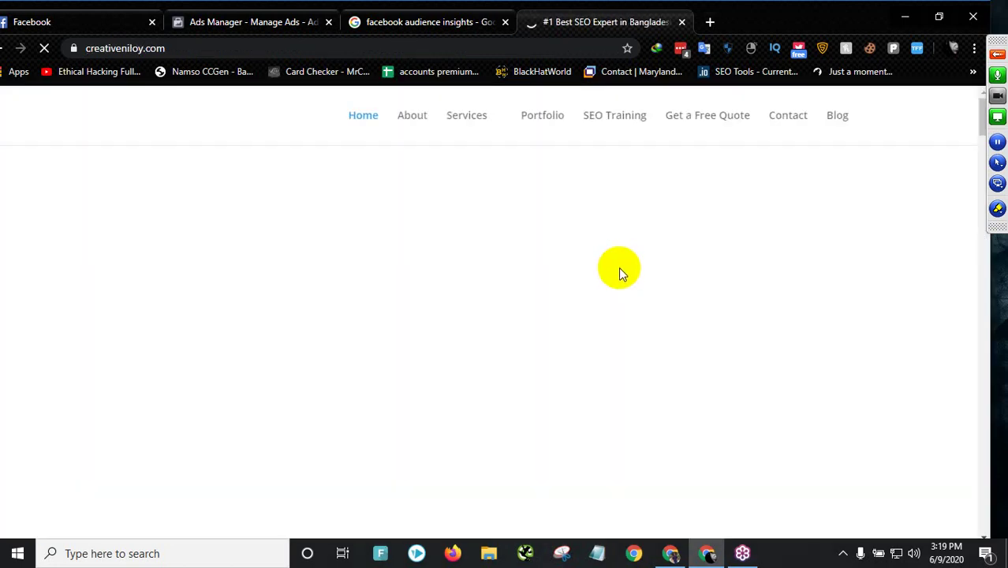
- Open the footer's Privacy Policy page and copy its address, creativeniloy.com/privacy-policy/
{"action": "scroll", "coordinate": [918, 203], "scroll_direction": "down", "scroll_amount": 5}
{"action": "left_click_drag", "start_coordinate": [982, 240], "coordinate": [989, 534]}
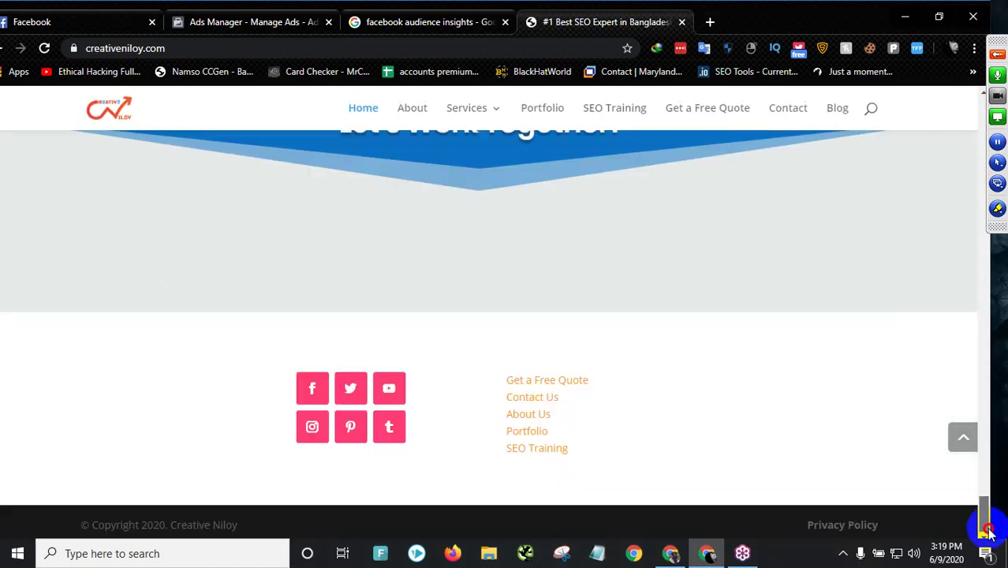
{"action": "left_click", "coordinate": [844, 527]}
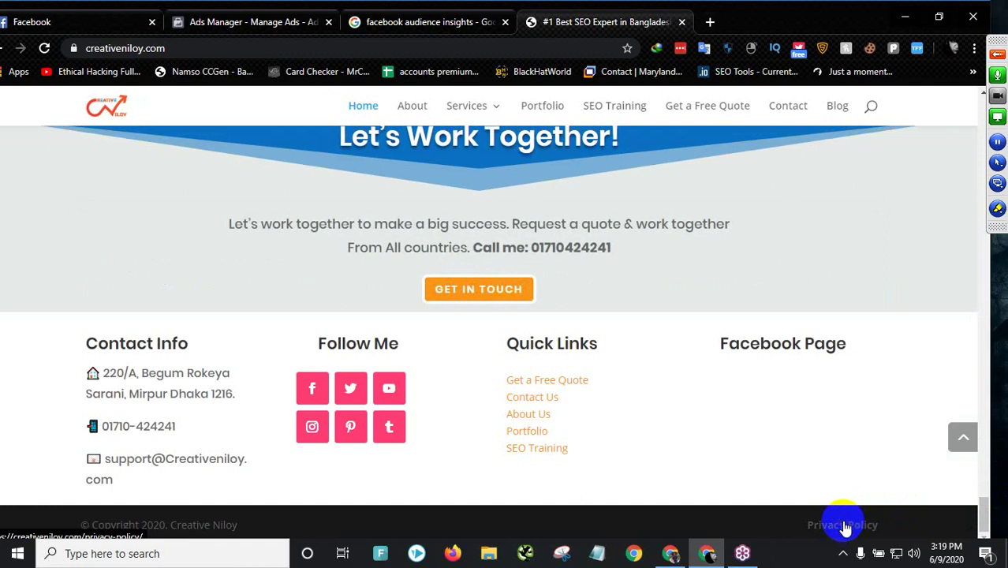
{"action": "left_click", "coordinate": [844, 526]}
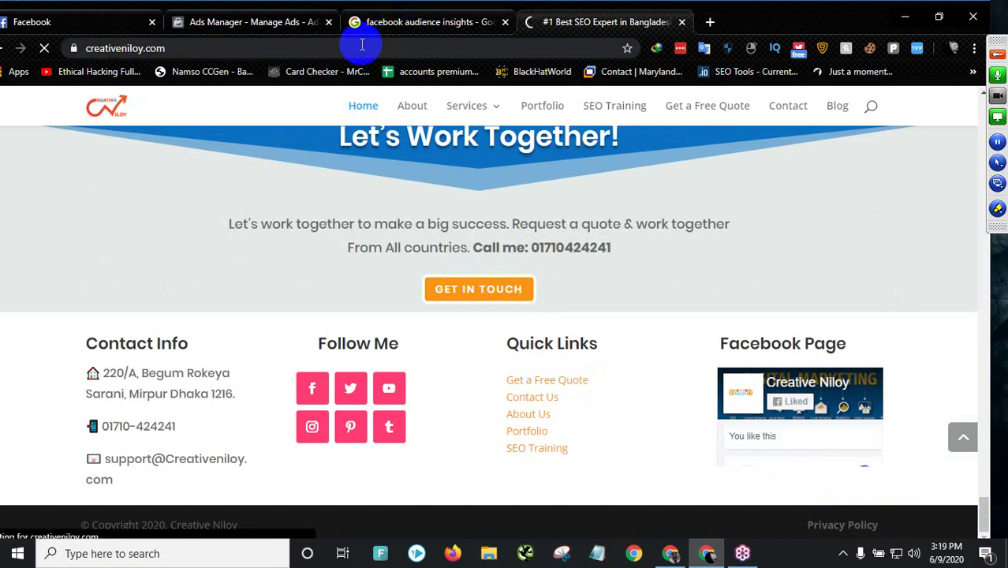
{"action": "right_click", "coordinate": [335, 48]}
{"action": "key", "text": "ctrl+c"}
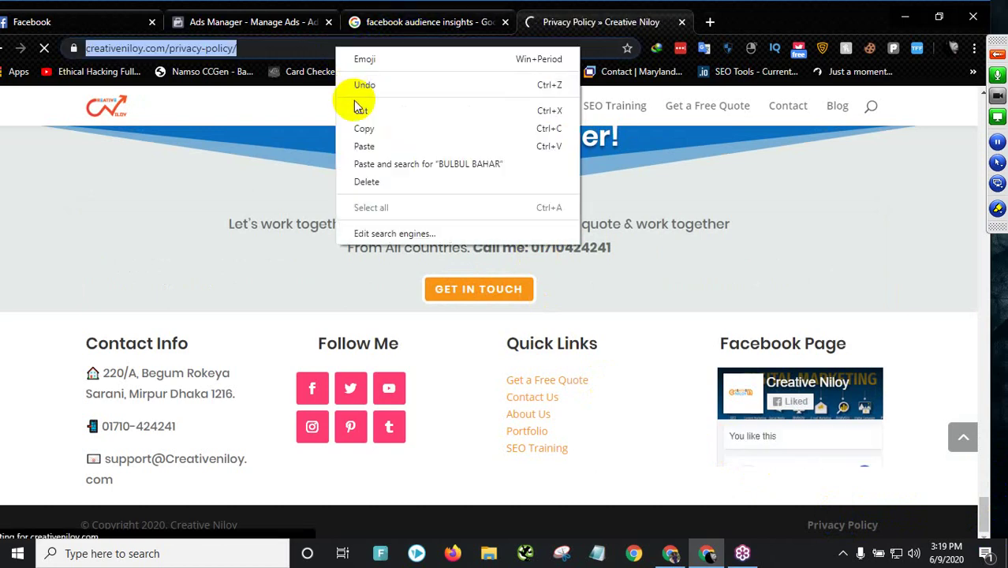
{"action": "left_click", "coordinate": [310, 22]}
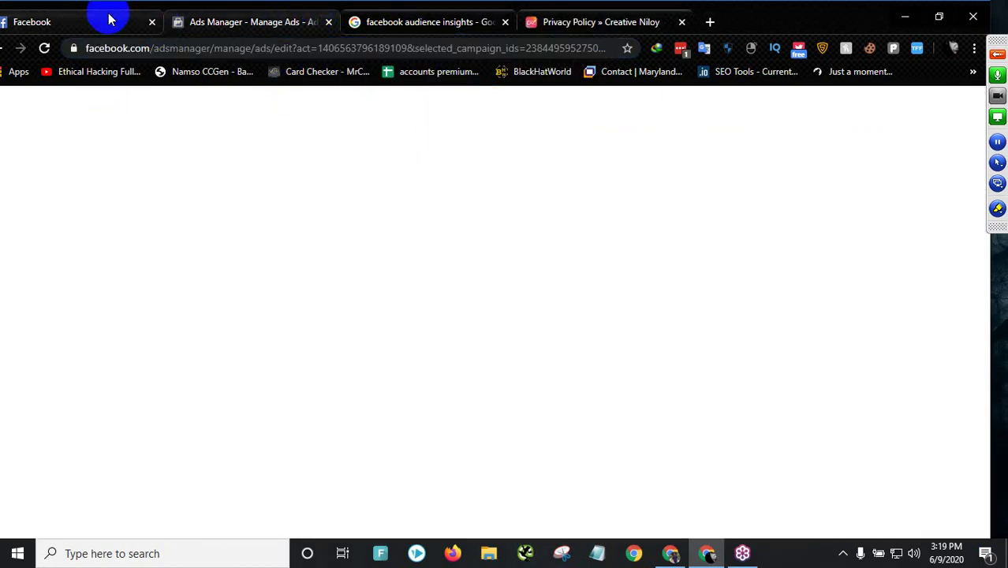
{"action": "left_click", "coordinate": [108, 22]}
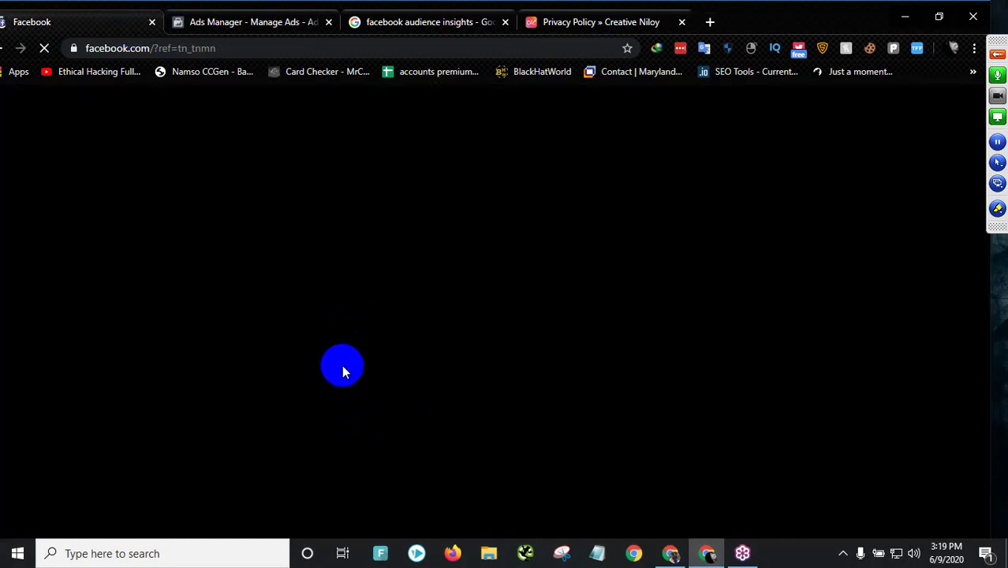
{"action": "left_click", "coordinate": [254, 24]}
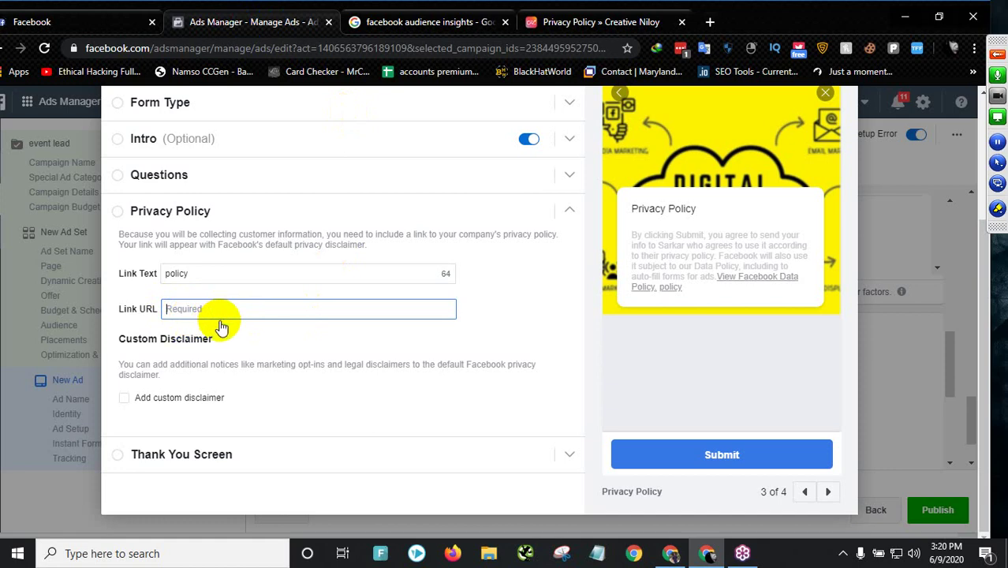
{"action": "right_click", "coordinate": [222, 327]}
{"action": "left_click", "coordinate": [268, 149]}
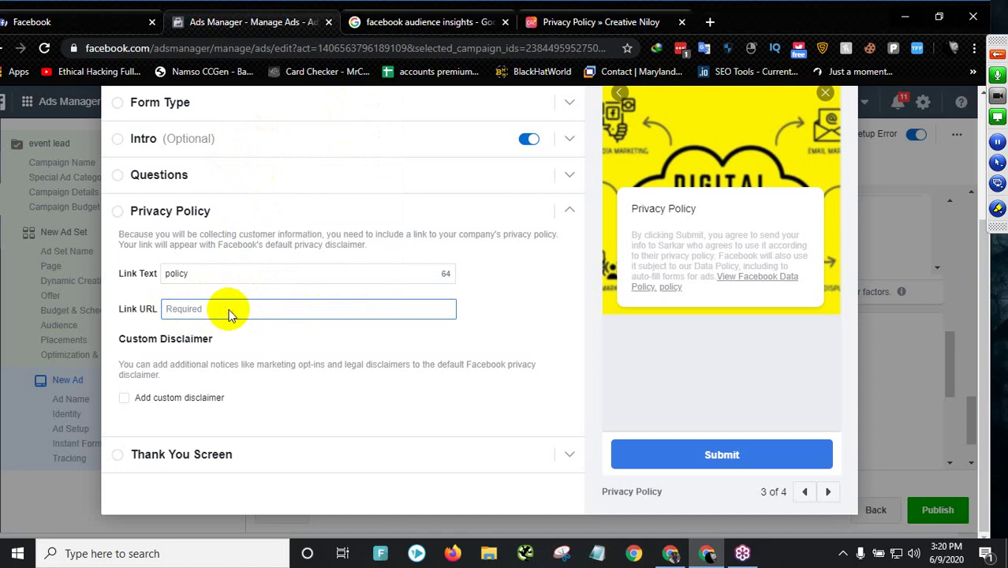
{"action": "key", "text": "ctrl+v"}
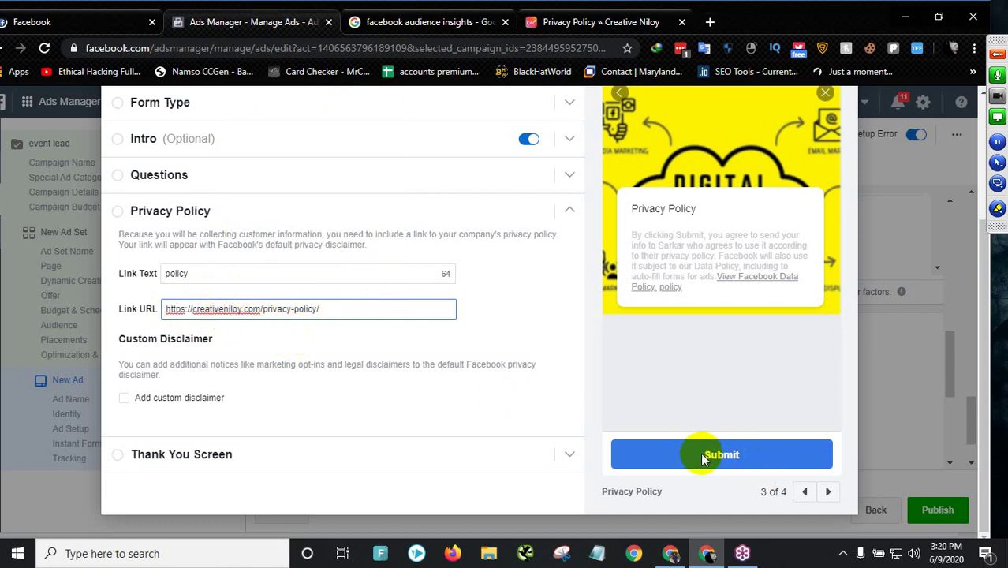
{"action": "left_click", "coordinate": [822, 495]}
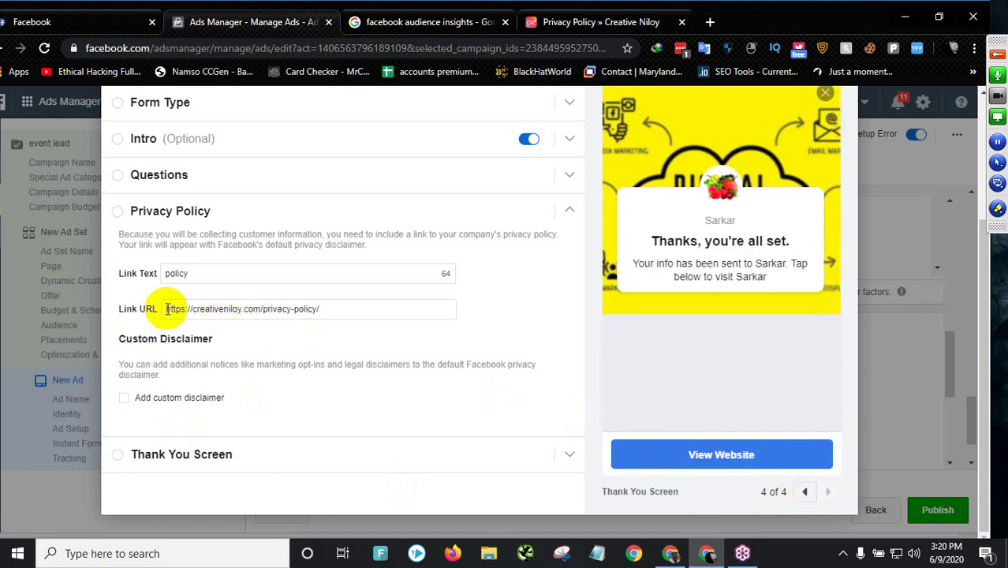
{"action": "left_click", "coordinate": [240, 308]}
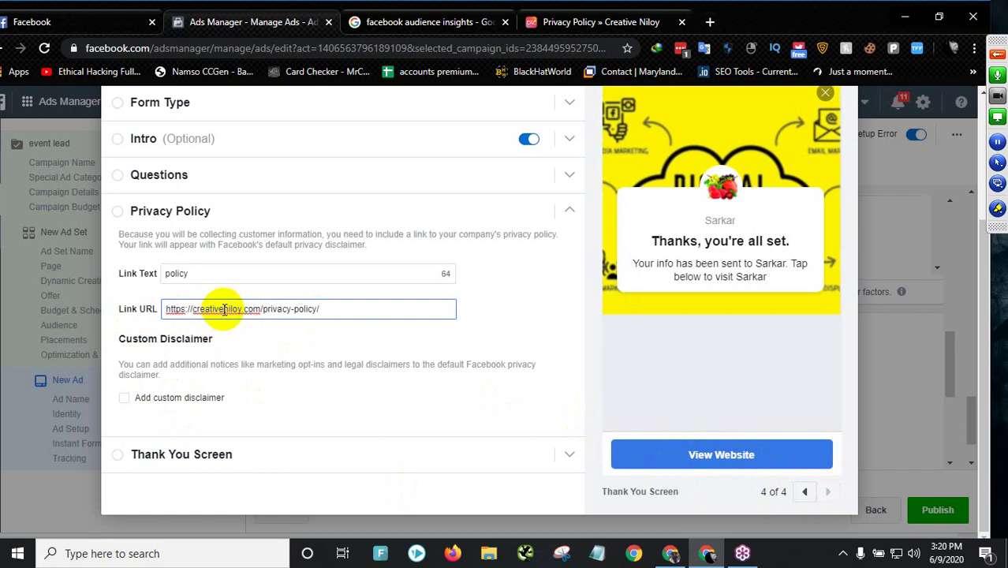
{"action": "type", "text": "-"}
{"action": "left_click", "coordinate": [229, 328]}
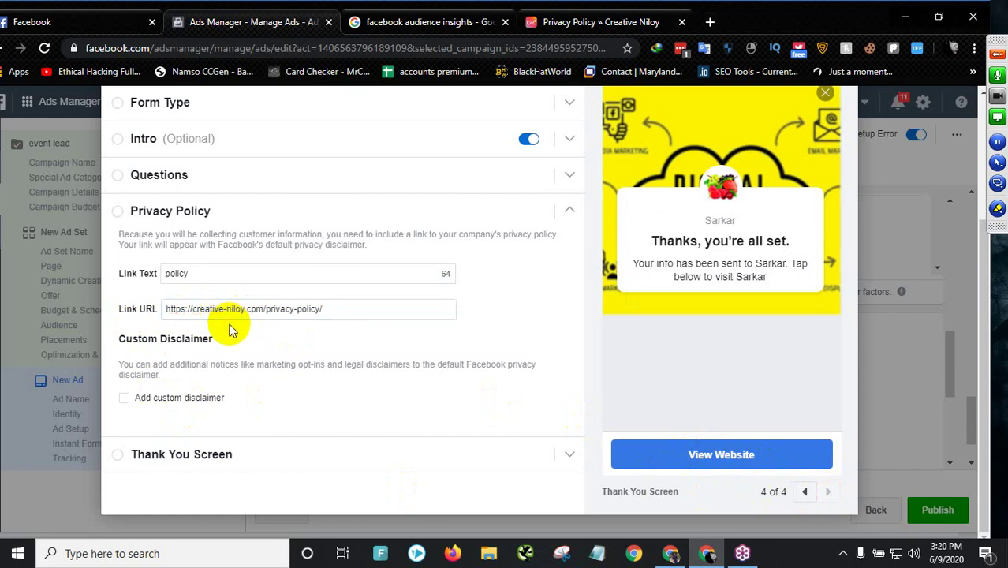
- Review the thank-you headline 'Thanks, you're all set.', then collapse the section and return to the top
{"action": "left_click", "coordinate": [142, 459]}
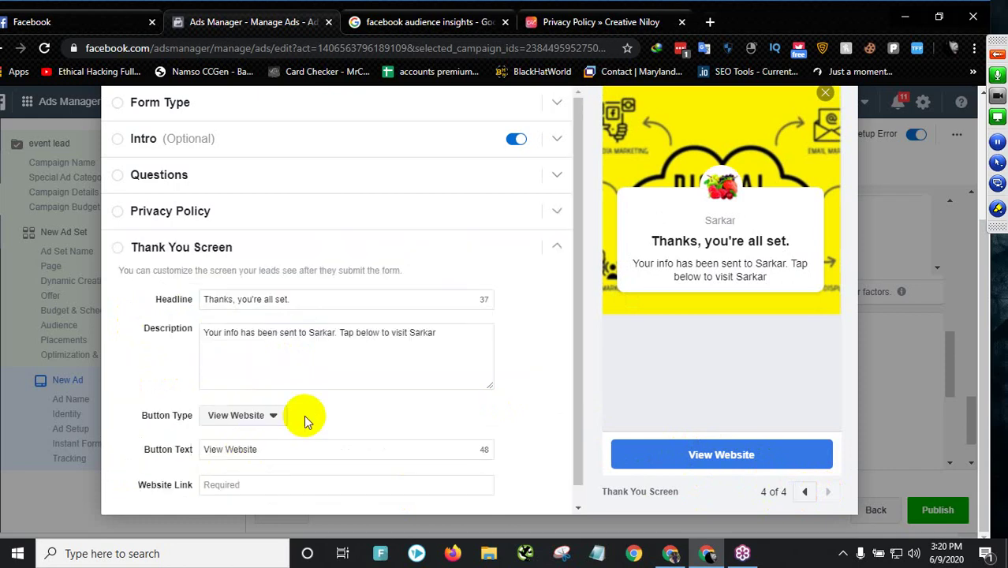
{"action": "scroll", "coordinate": [264, 387], "scroll_direction": "down", "scroll_amount": 1}
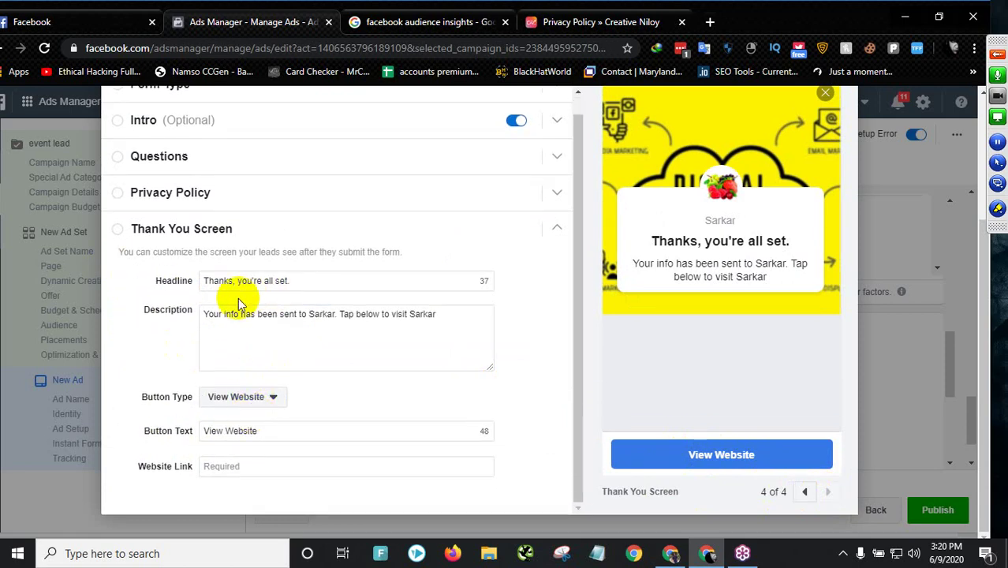
{"action": "left_click_drag", "start_coordinate": [238, 280], "coordinate": [288, 280]}
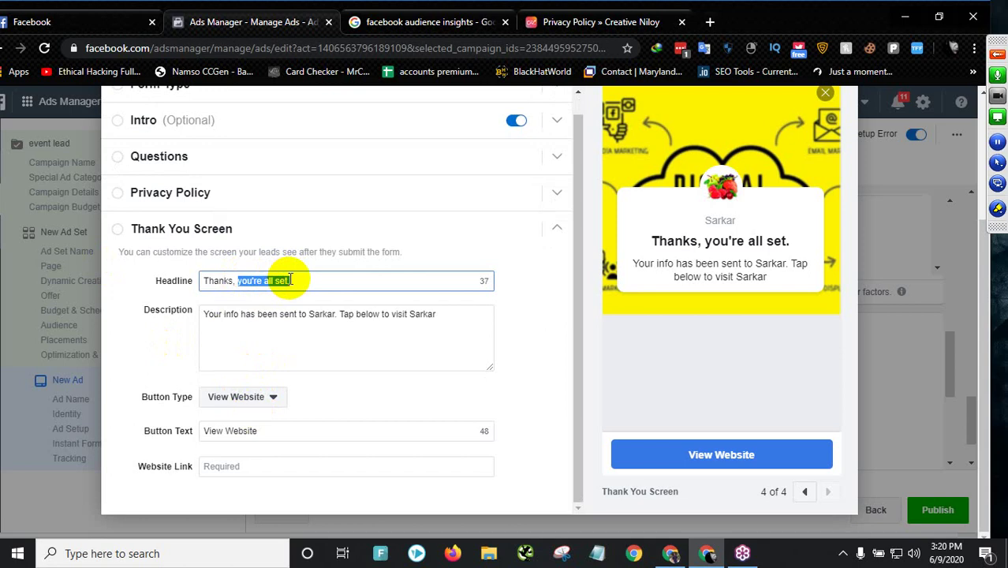
{"action": "left_click", "coordinate": [479, 237]}
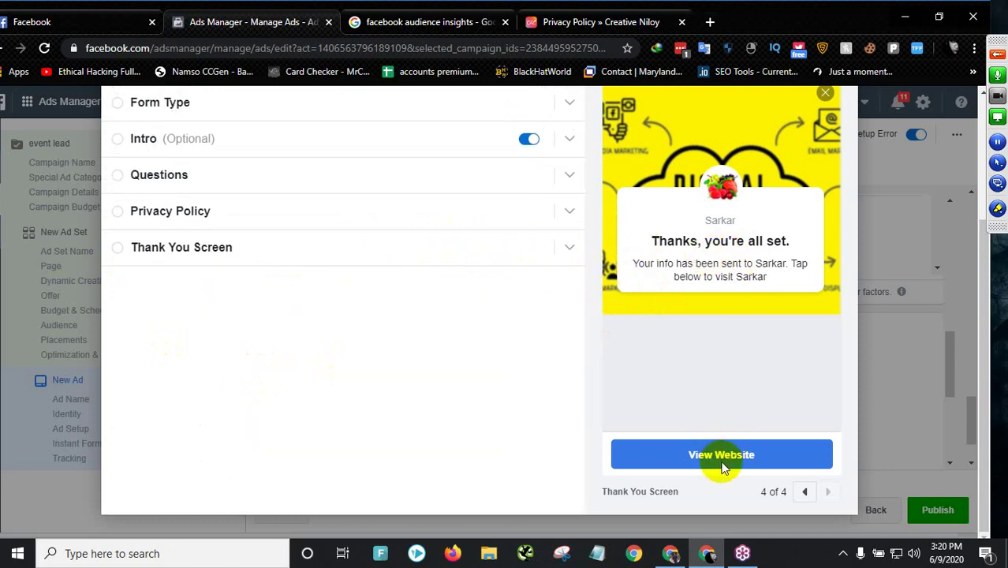
{"action": "scroll", "coordinate": [540, 266], "scroll_direction": "up", "scroll_amount": 3}
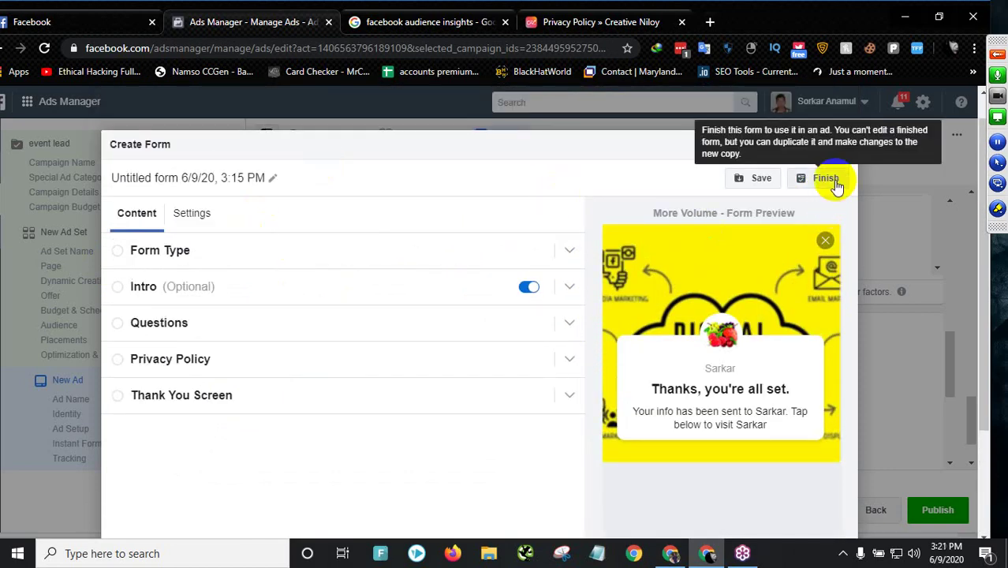
- Validate the lead form for missing fields and save it as a draft
{"action": "left_click", "coordinate": [829, 180]}
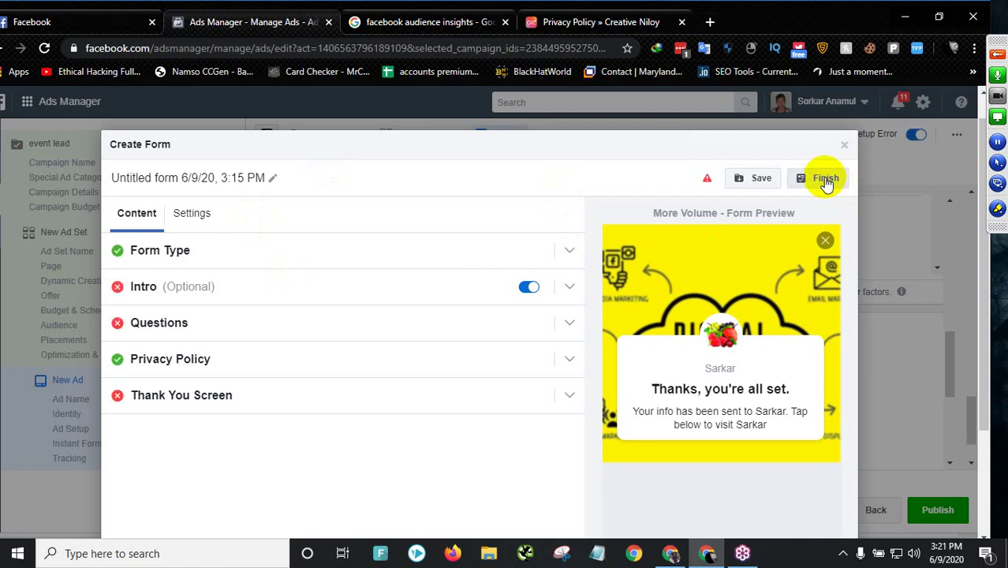
{"action": "left_click", "coordinate": [759, 181]}
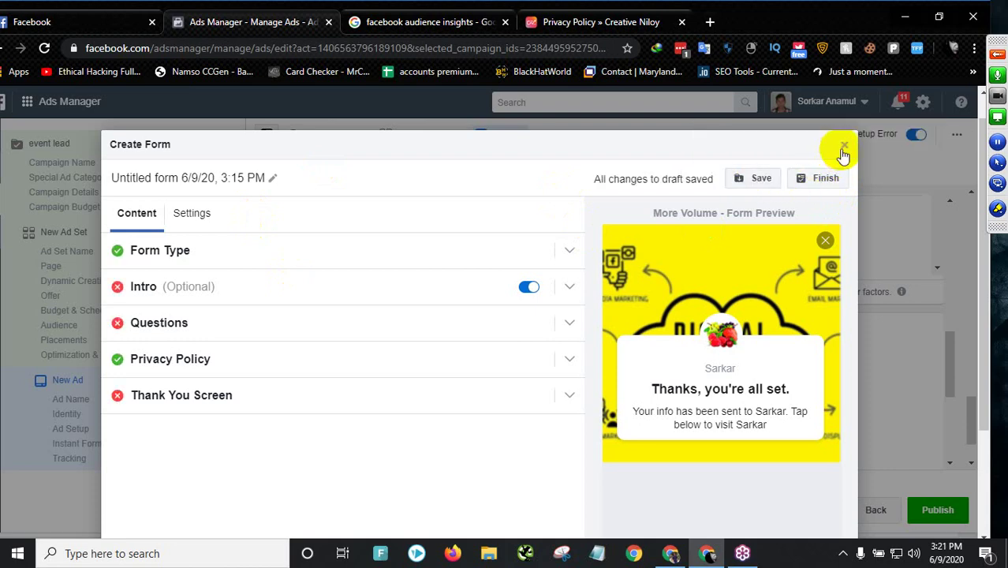
{"action": "left_click", "coordinate": [196, 286]}
- Give the form's intro the paragraph 'Signup today' and expand the Questions section
{"action": "left_click", "coordinate": [233, 497]}
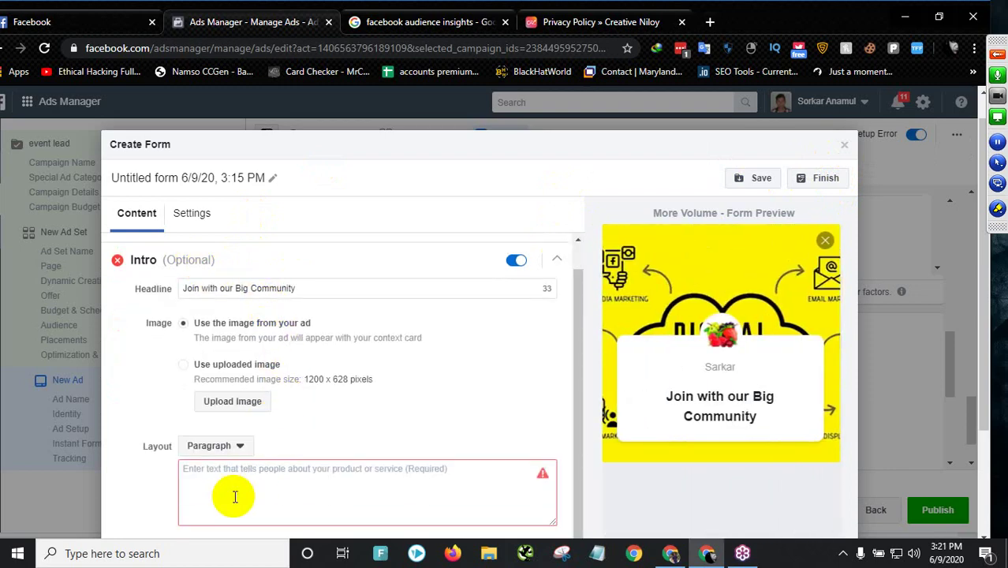
{"action": "scroll", "coordinate": [255, 470], "scroll_direction": "down", "scroll_amount": 1}
{"action": "left_click", "coordinate": [249, 396]}
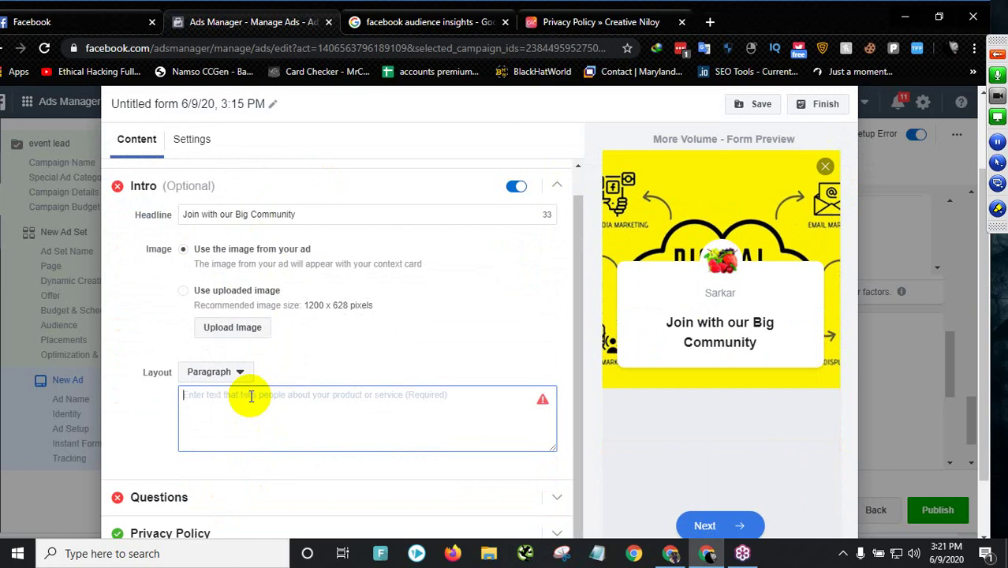
{"action": "type", "text": "Signup today"}
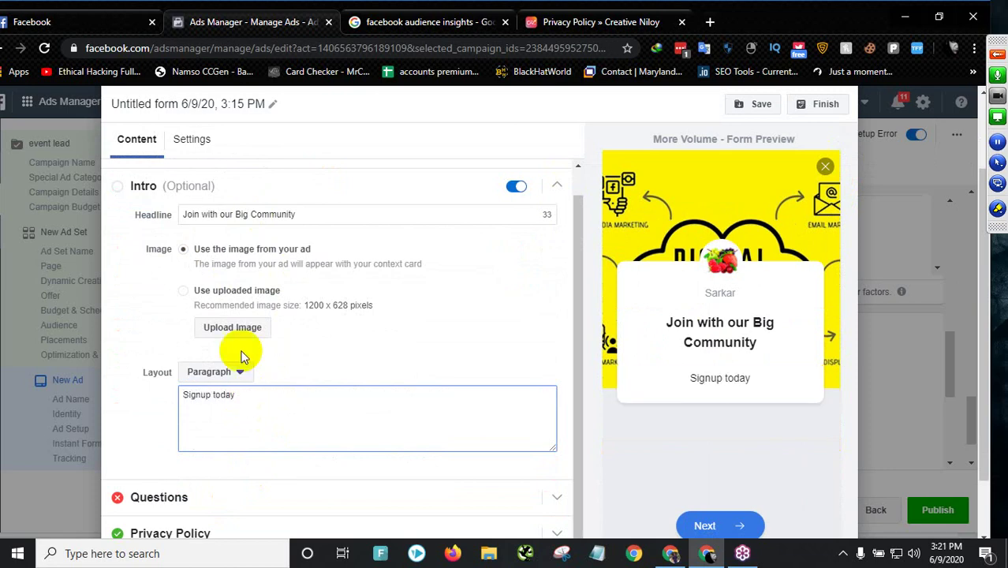
{"action": "scroll", "coordinate": [269, 387], "scroll_direction": "down", "scroll_amount": 1}
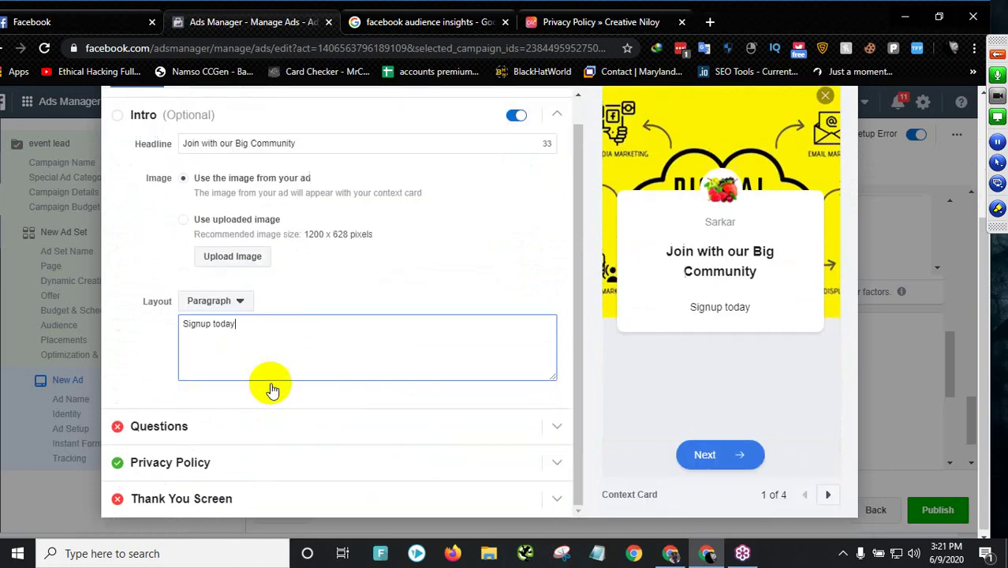
{"action": "left_click", "coordinate": [253, 416]}
- Replace the mistyped prefill message with 'submit your info'
{"action": "scroll", "coordinate": [248, 395], "scroll_direction": "down", "scroll_amount": 1}
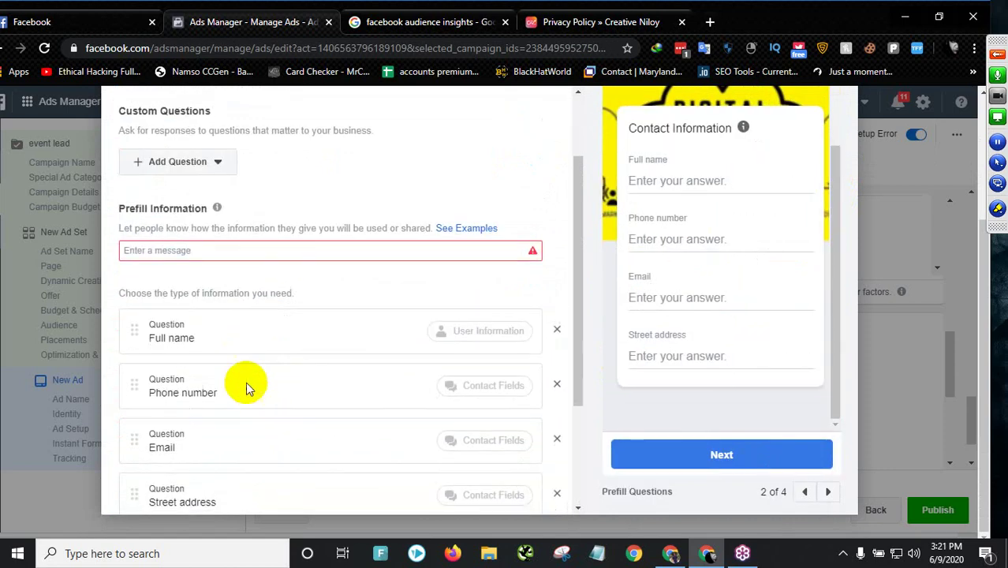
{"action": "left_click", "coordinate": [224, 249]}
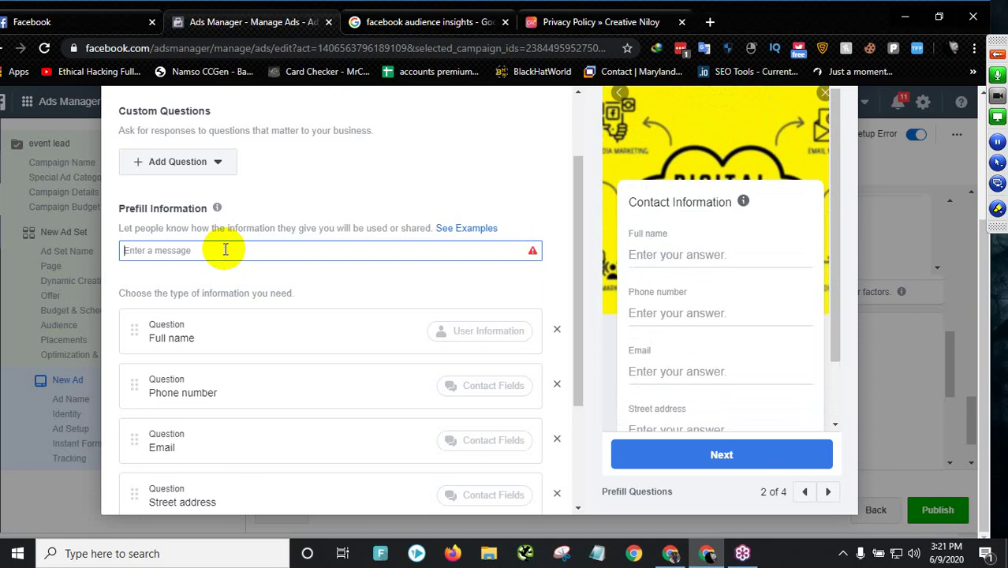
{"action": "type", "text": "SUb"}
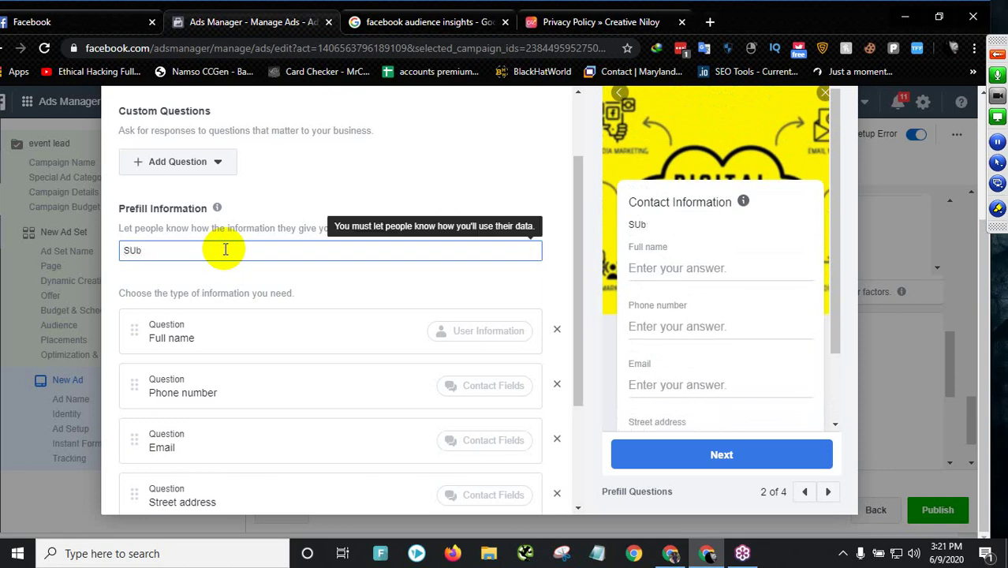
{"action": "key", "text": "BackSpace"}
{"action": "key", "text": "BackSpace"}
{"action": "key", "text": "BackSpace"}
{"action": "type", "text": "submit you"}
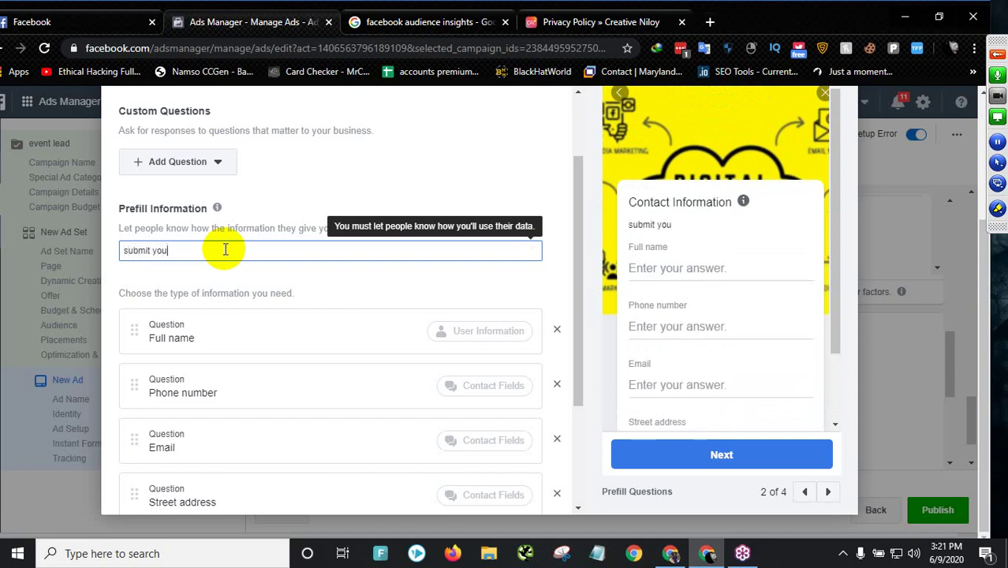
{"action": "type", "text": "r info"}
{"action": "scroll", "coordinate": [353, 342], "scroll_direction": "down", "scroll_amount": 3}
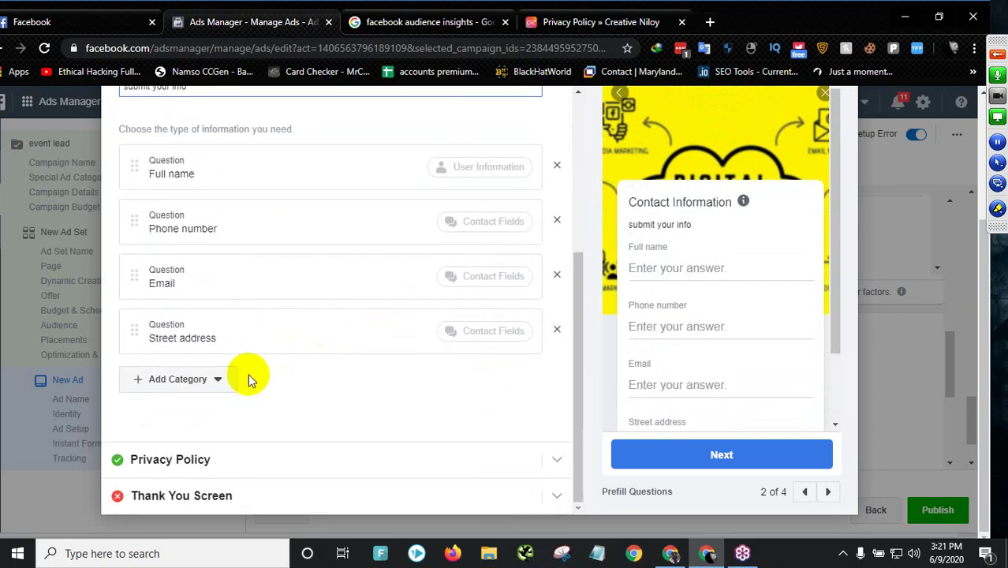
- Enter 'ab' as the thank-you screen's website link
{"action": "left_click", "coordinate": [202, 497]}
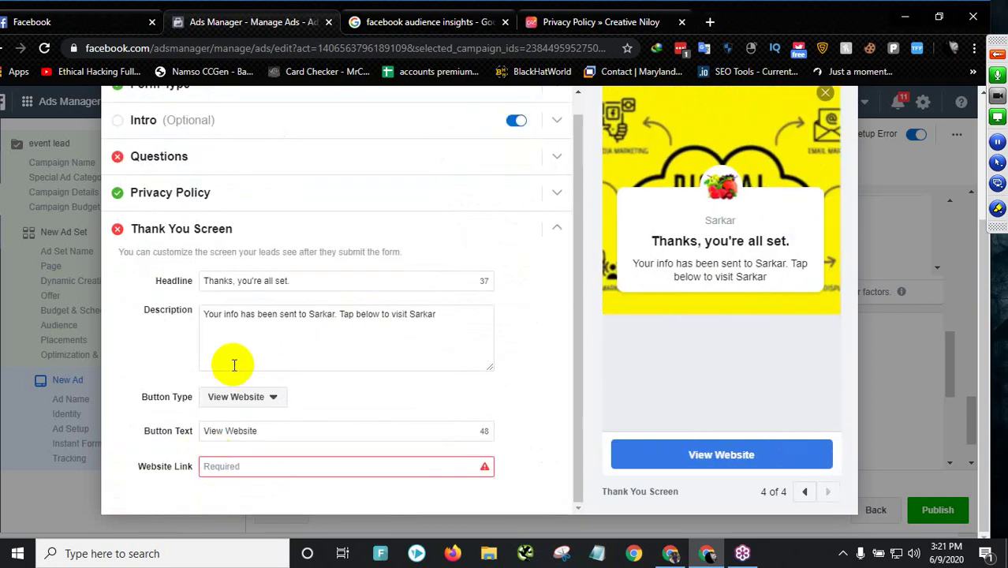
{"action": "left_click", "coordinate": [242, 466]}
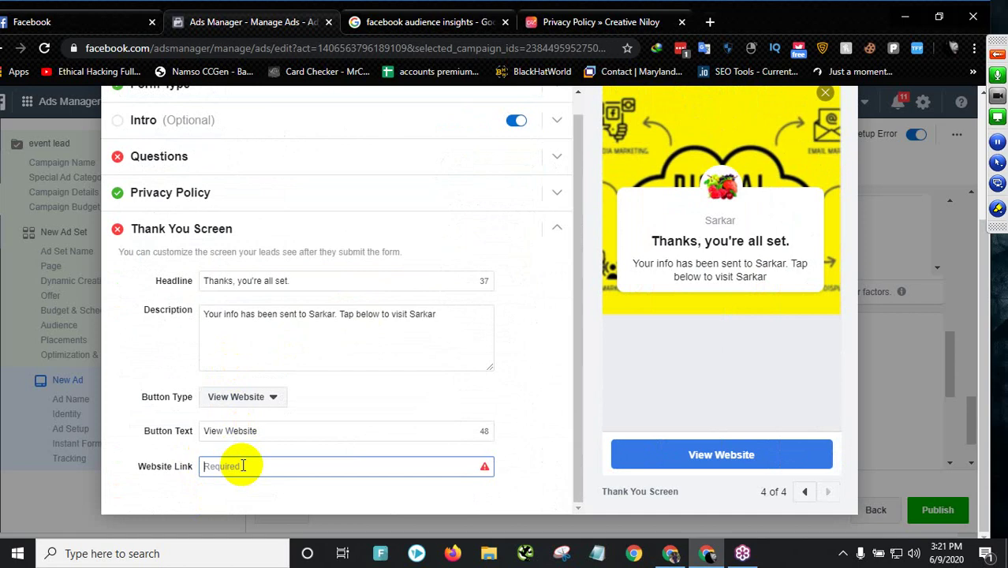
{"action": "type", "text": "abcd.com"}
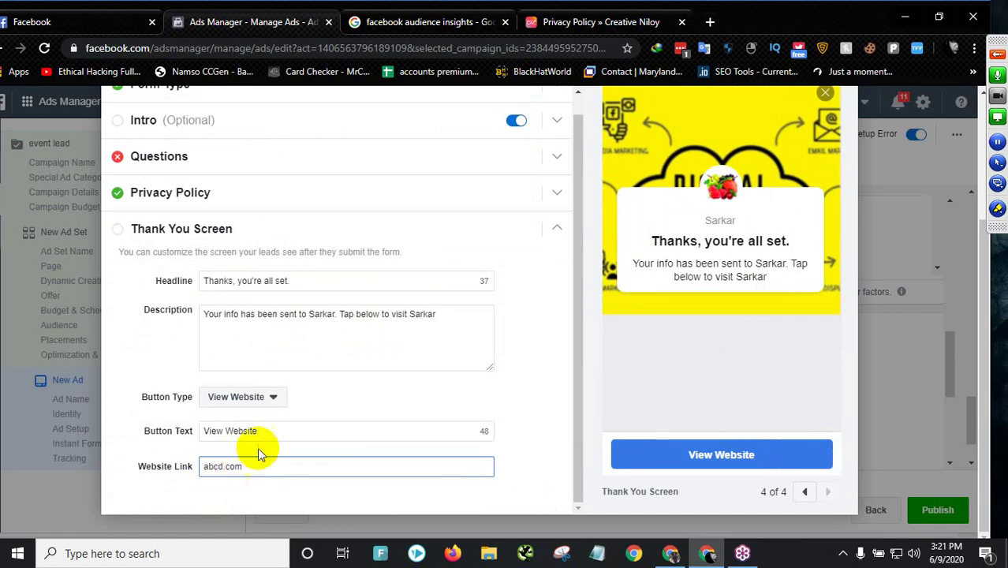
{"action": "scroll", "coordinate": [718, 204], "scroll_direction": "up", "scroll_amount": 3}
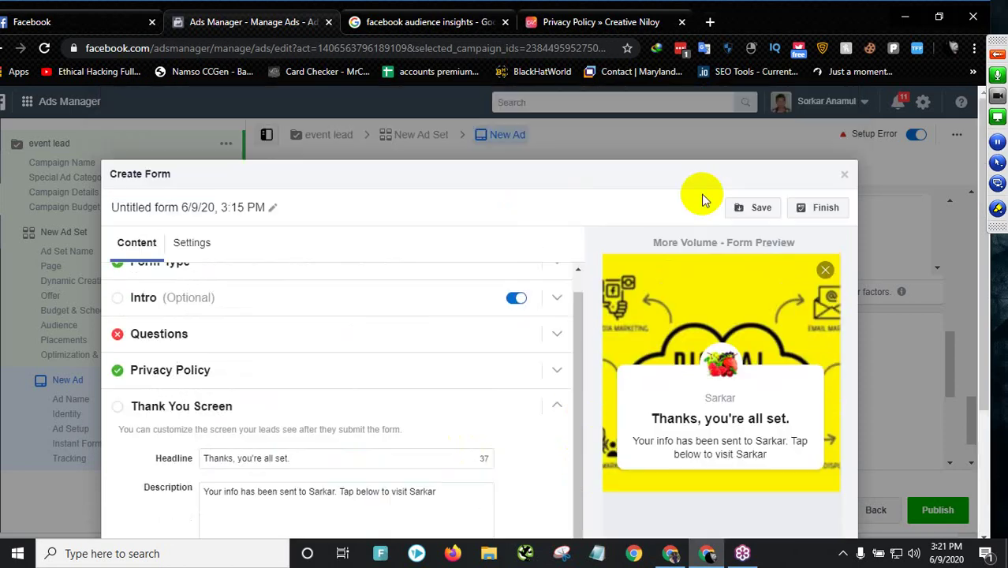
- Finish the lead form and select the untitled 6/9/20, 3:15 PM form for the ad
{"action": "left_click", "coordinate": [806, 220]}
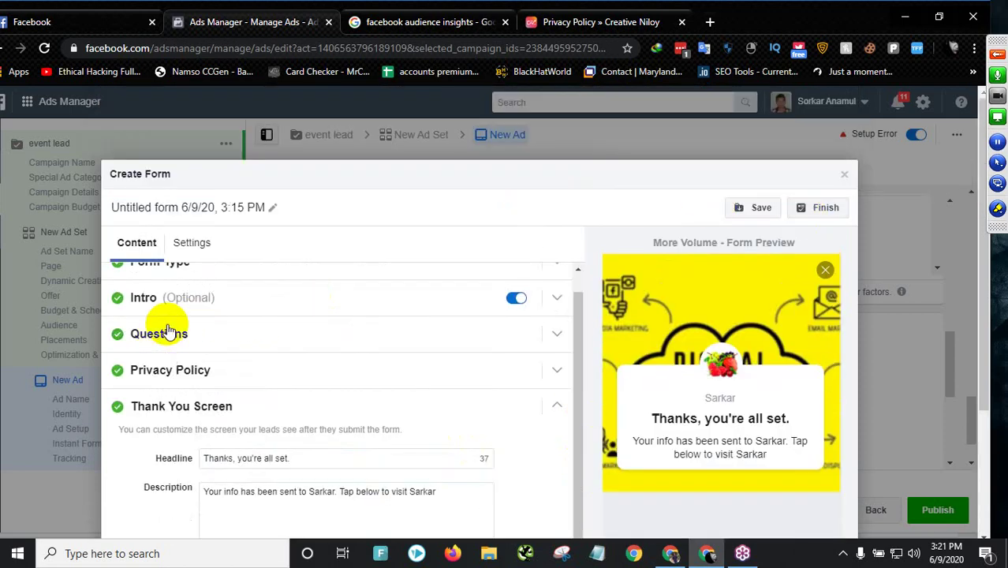
{"action": "left_click", "coordinate": [820, 209]}
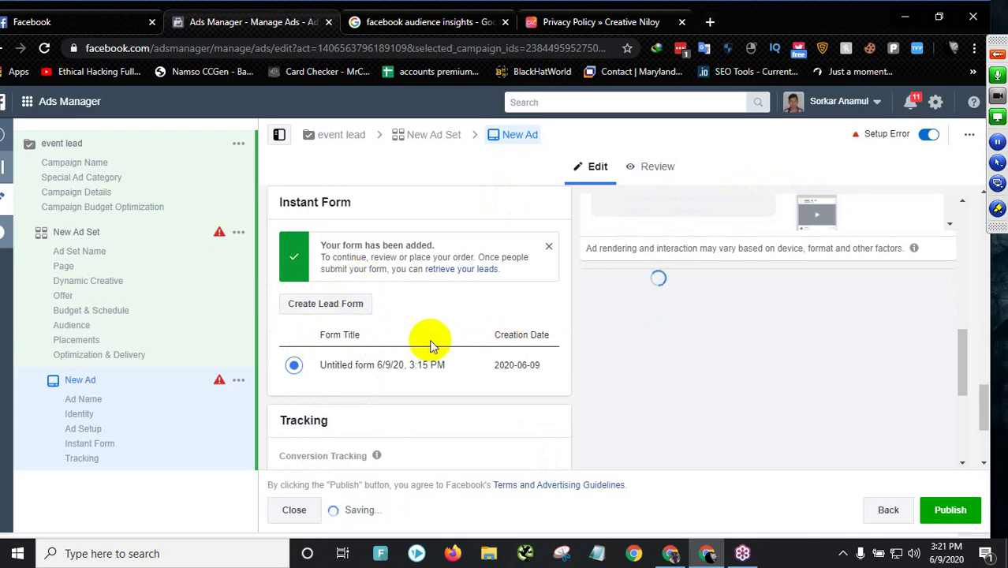
{"action": "left_click", "coordinate": [353, 366]}
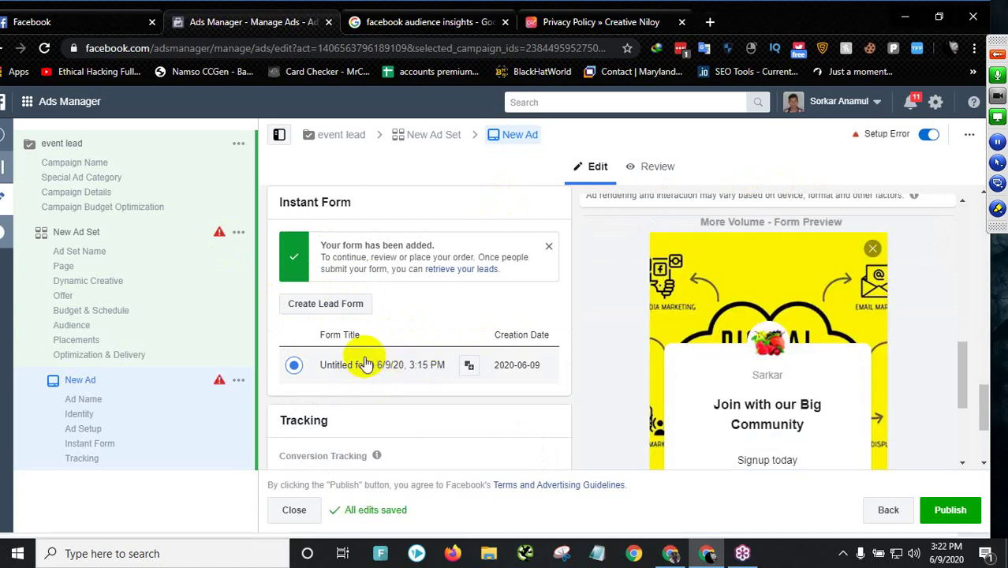
- Look over the Instant Form and Tracking sections, then publish the ad
{"action": "scroll", "coordinate": [364, 363], "scroll_direction": "down", "scroll_amount": 2}
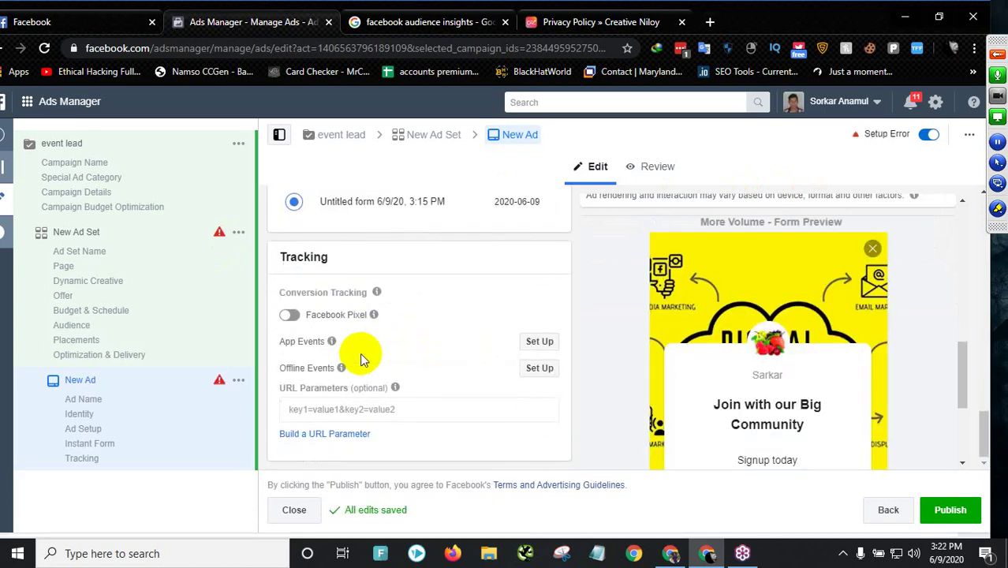
{"action": "scroll", "coordinate": [363, 359], "scroll_direction": "up", "scroll_amount": 2}
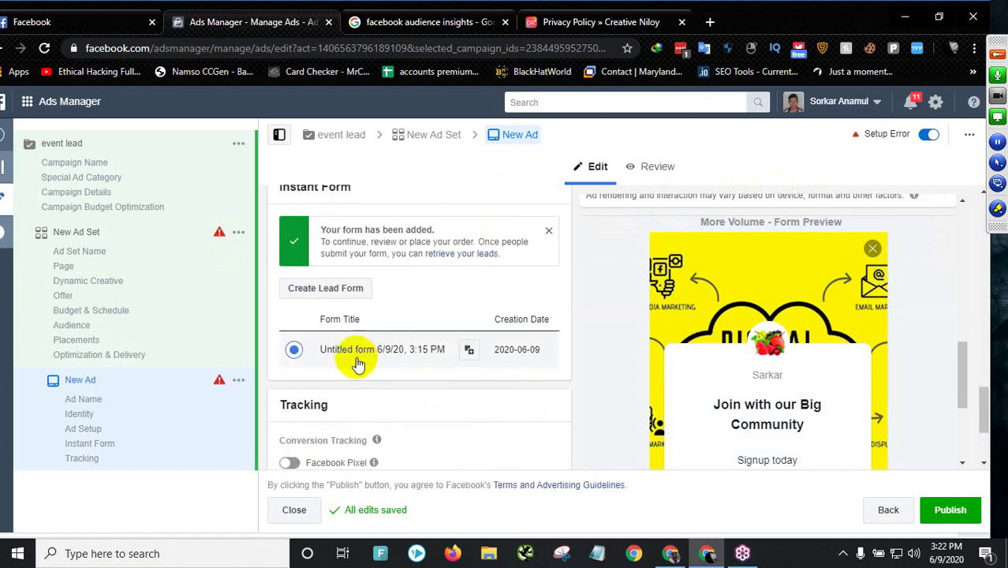
{"action": "scroll", "coordinate": [356, 363], "scroll_direction": "up", "scroll_amount": 2}
{"action": "scroll", "coordinate": [355, 375], "scroll_direction": "down", "scroll_amount": 2}
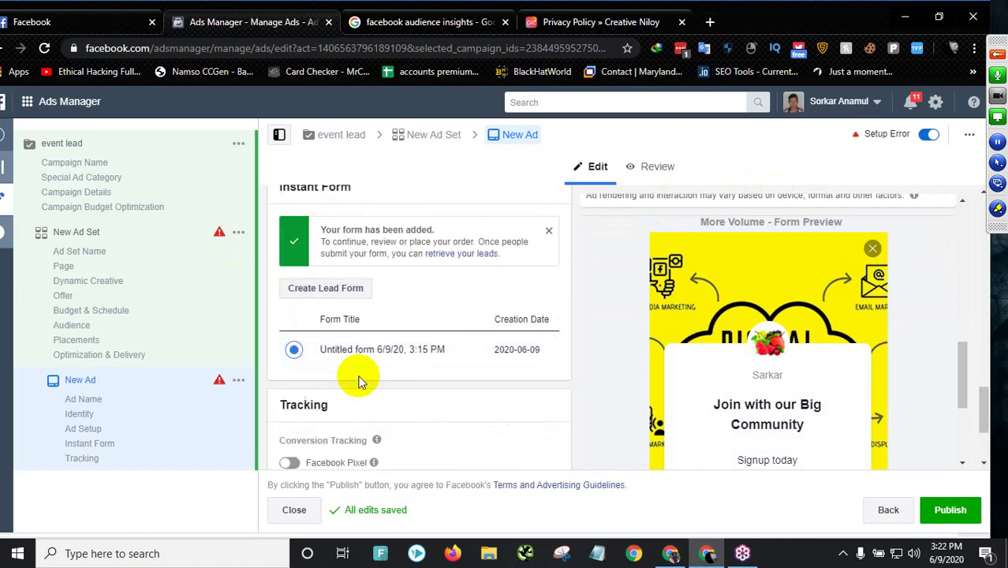
{"action": "scroll", "coordinate": [715, 401], "scroll_direction": "down", "scroll_amount": 1}
{"action": "scroll", "coordinate": [481, 395], "scroll_direction": "down", "scroll_amount": 2}
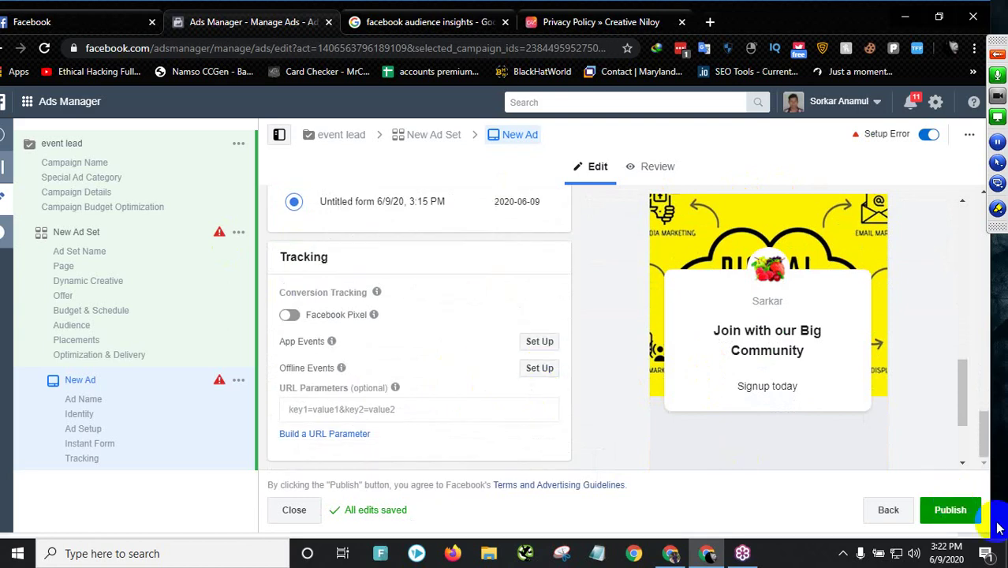
{"action": "left_click", "coordinate": [954, 511]}
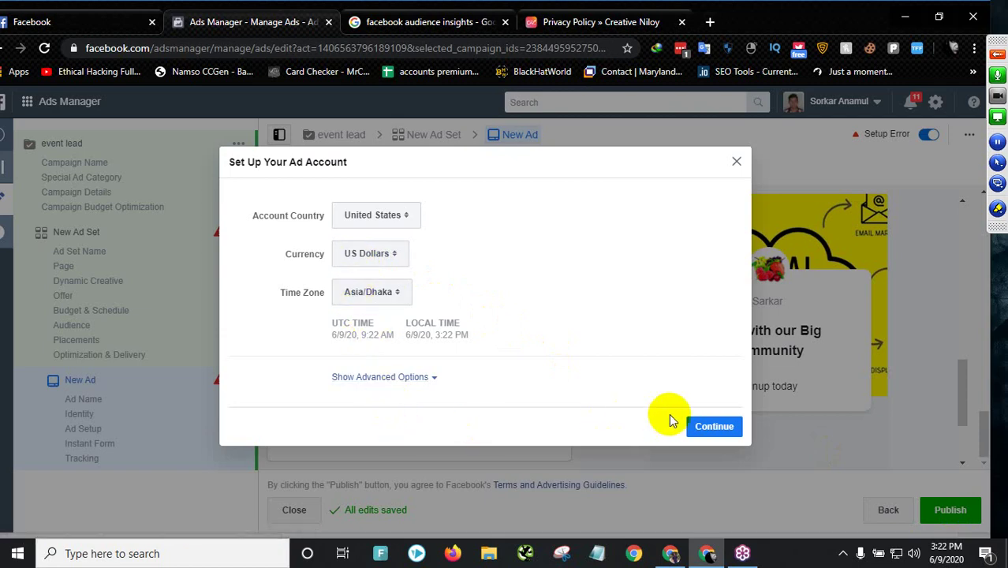
- Accept the United States, US Dollars and Asia/Dhaka account settings and start entering card details
{"action": "left_click", "coordinate": [714, 427]}
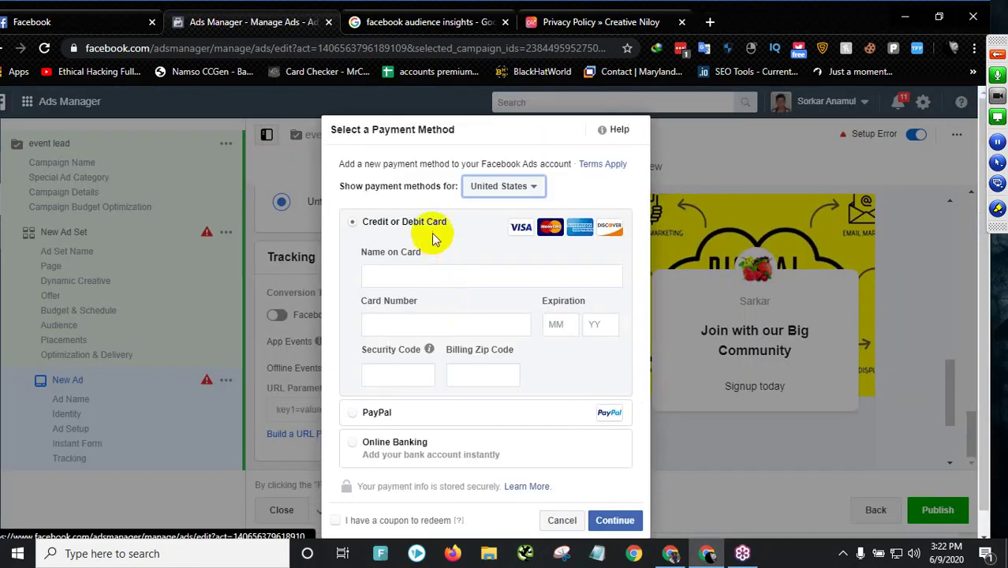
{"action": "left_click", "coordinate": [412, 273]}
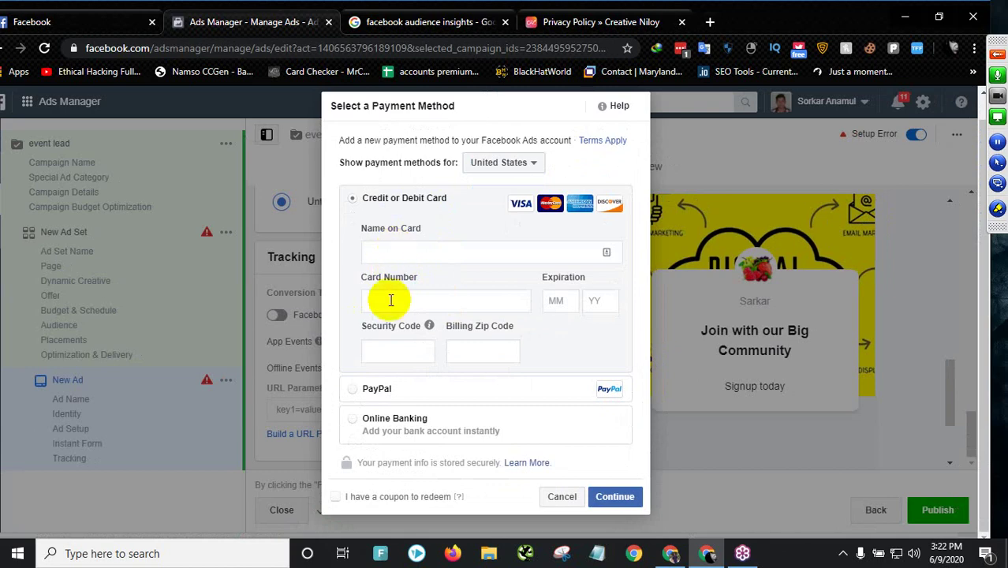
{"action": "left_click", "coordinate": [389, 302]}
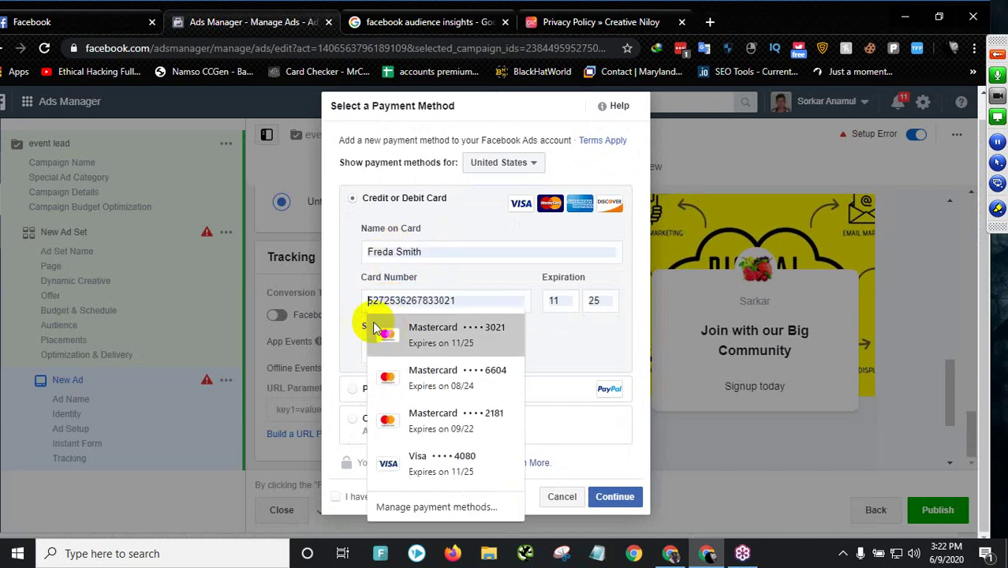
{"action": "left_click", "coordinate": [339, 322]}
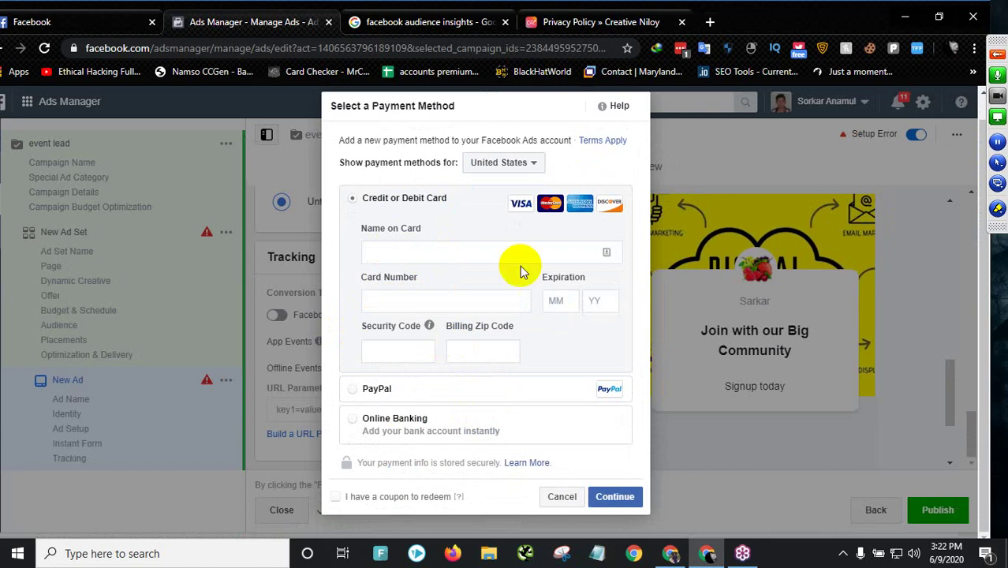
- Close the privacy policy tab and return focus to the card number field
{"action": "left_click", "coordinate": [680, 24]}
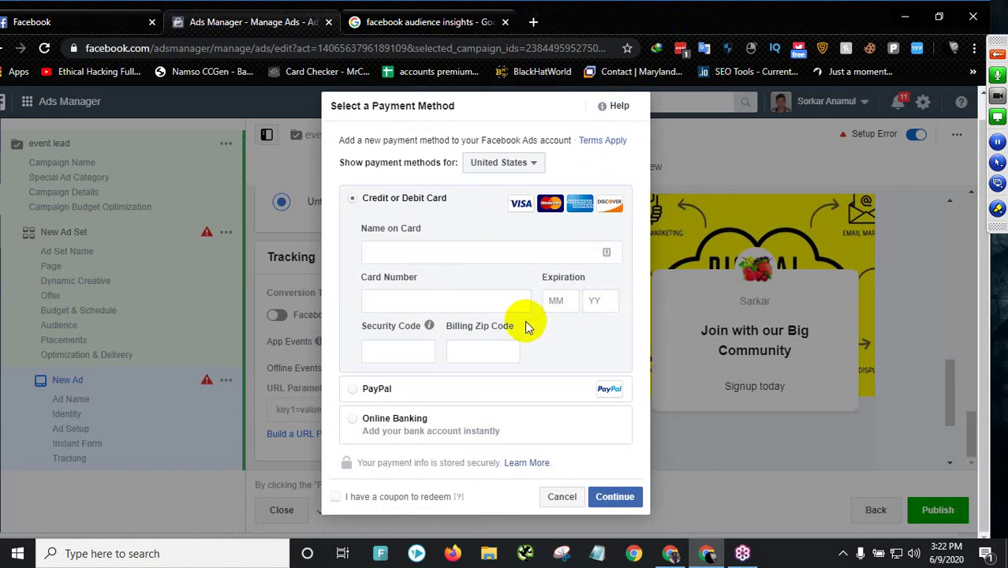
{"action": "right_click", "coordinate": [527, 319]}
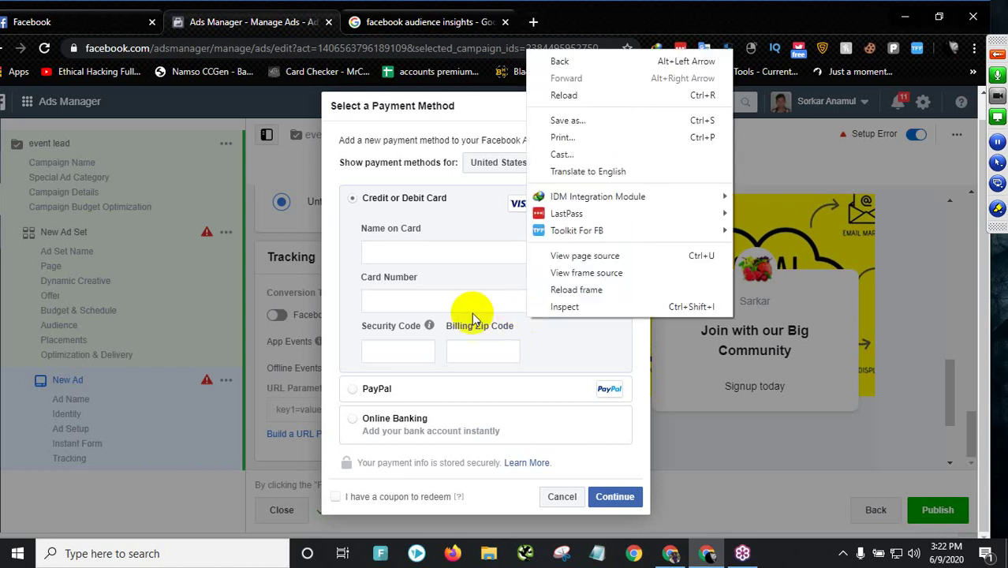
{"action": "left_click", "coordinate": [451, 300]}
{"action": "left_click", "coordinate": [451, 283]}
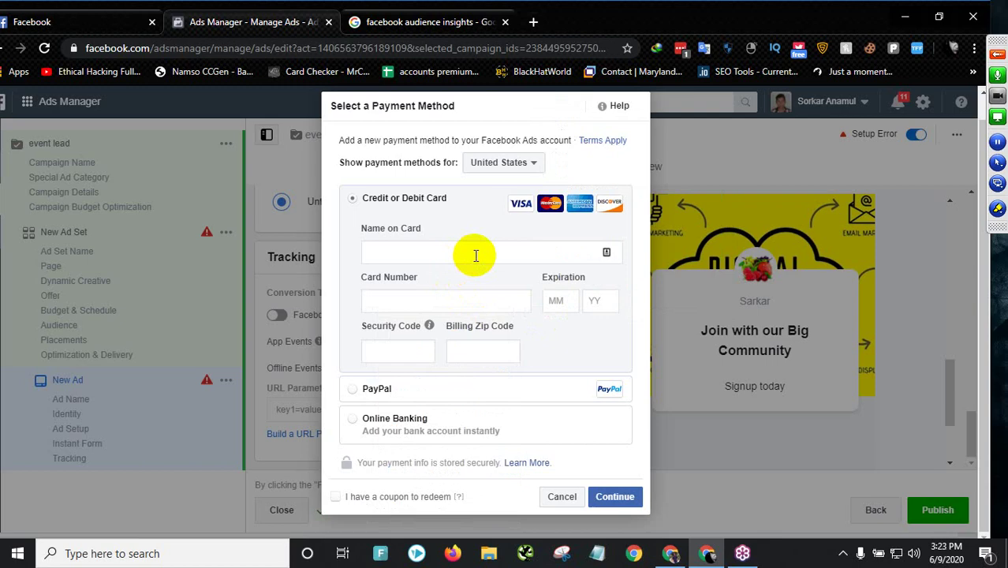
- Dismiss the mobile number confirmation prompt and open the Sarkar page from Your Pages
{"action": "left_click", "coordinate": [25, 19]}
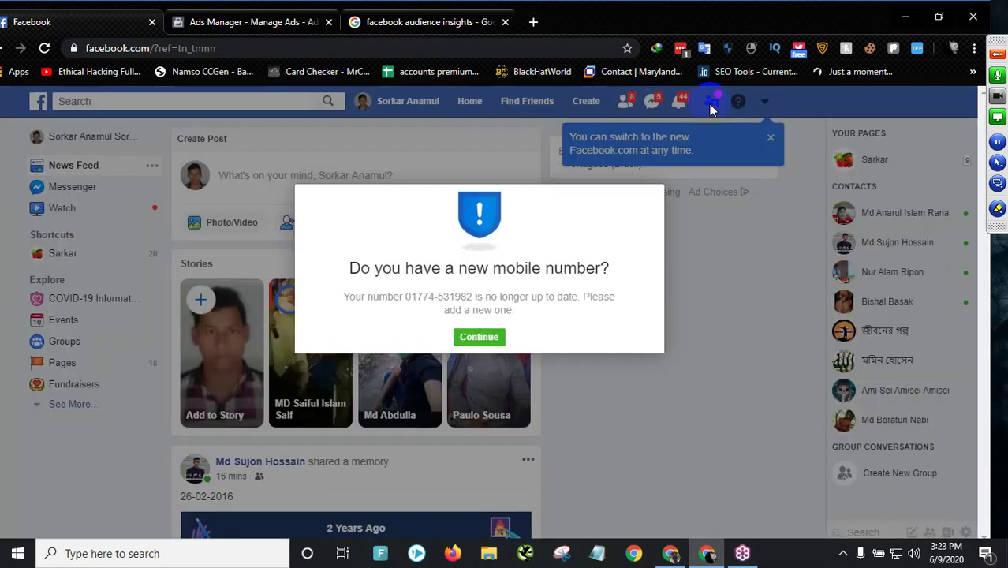
{"action": "left_click", "coordinate": [480, 338]}
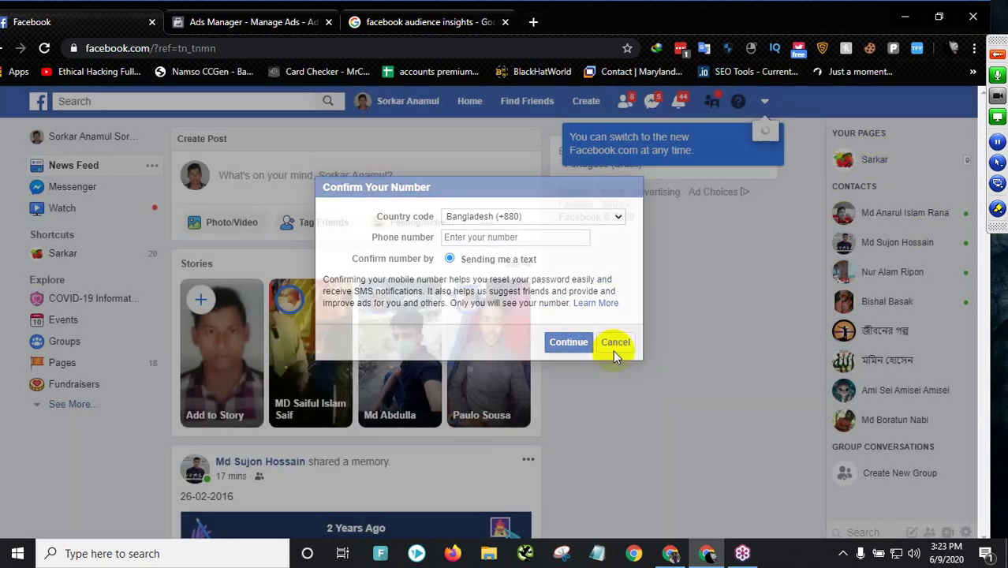
{"action": "left_click", "coordinate": [614, 342]}
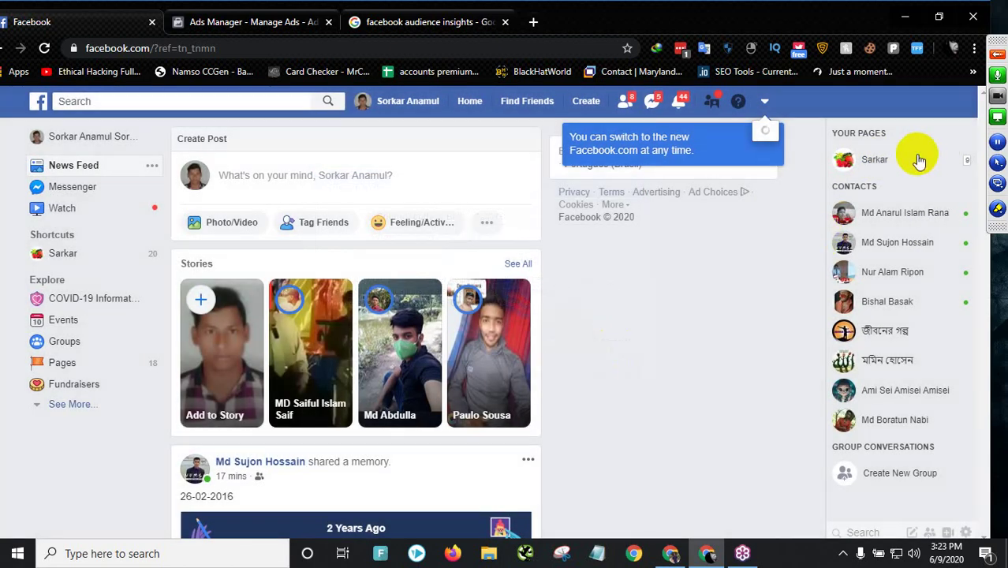
{"action": "left_click", "coordinate": [875, 159]}
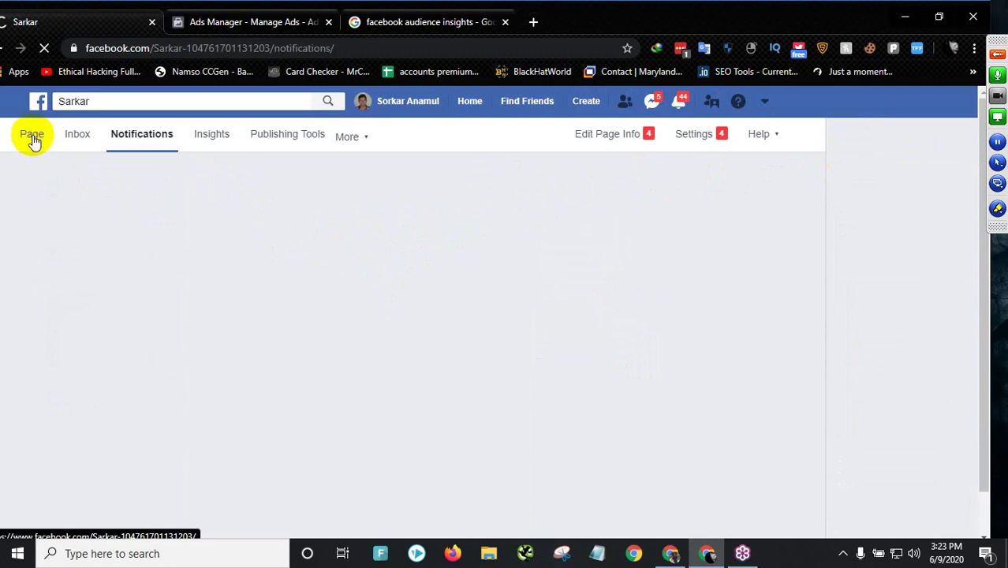
- Open the Sarkar page's Publishing Tools and dismiss the CRM and crossposting tips
{"action": "left_click", "coordinate": [308, 136]}
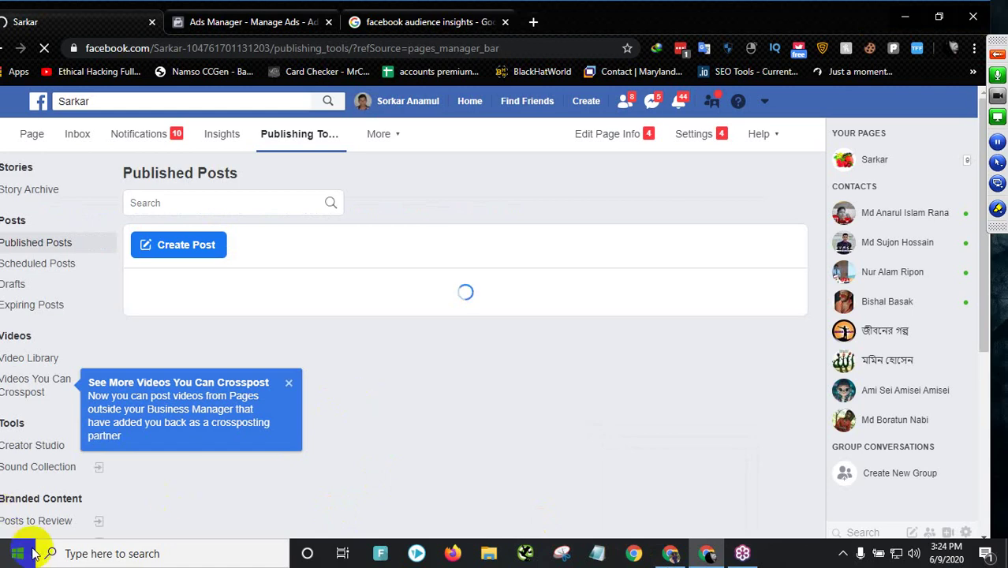
{"action": "scroll", "coordinate": [24, 474], "scroll_direction": "down", "scroll_amount": 2}
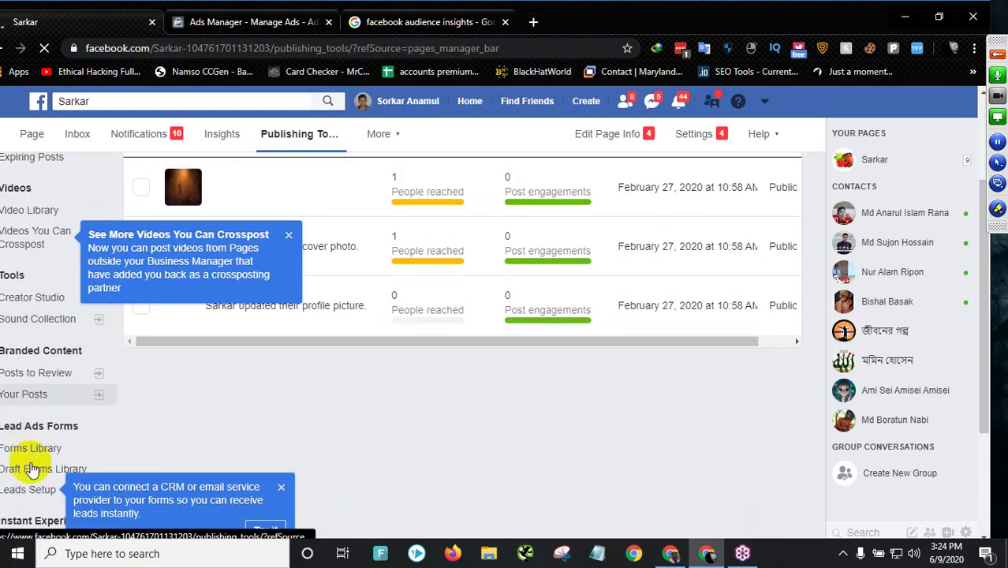
{"action": "scroll", "coordinate": [30, 446], "scroll_direction": "down", "scroll_amount": 1}
{"action": "left_click", "coordinate": [26, 376]}
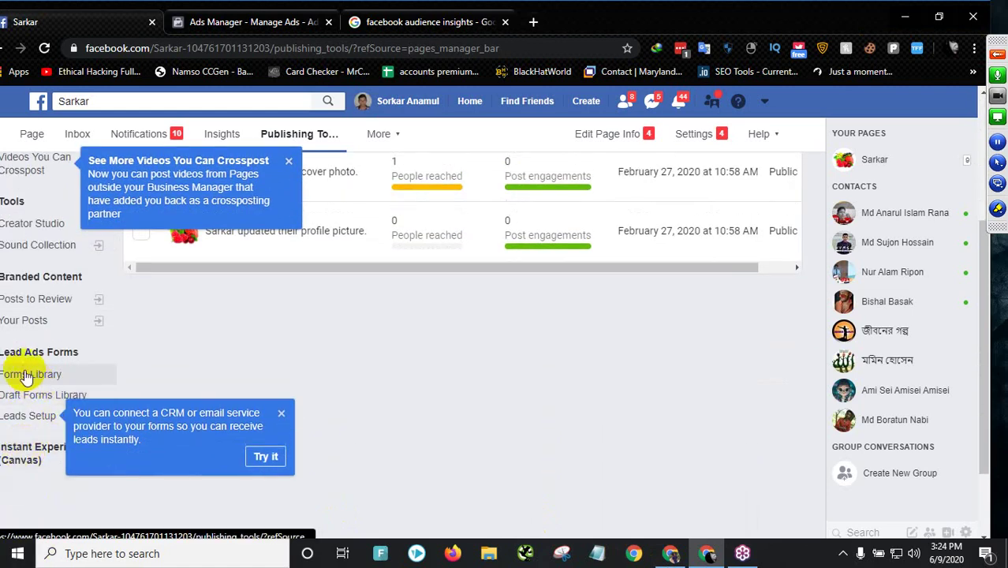
{"action": "left_click", "coordinate": [279, 414]}
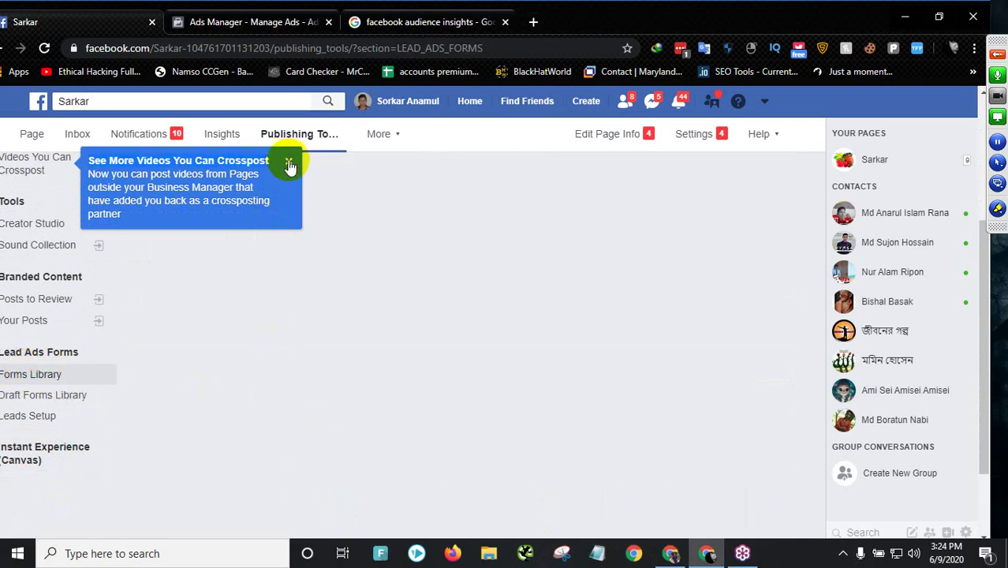
{"action": "left_click", "coordinate": [288, 161]}
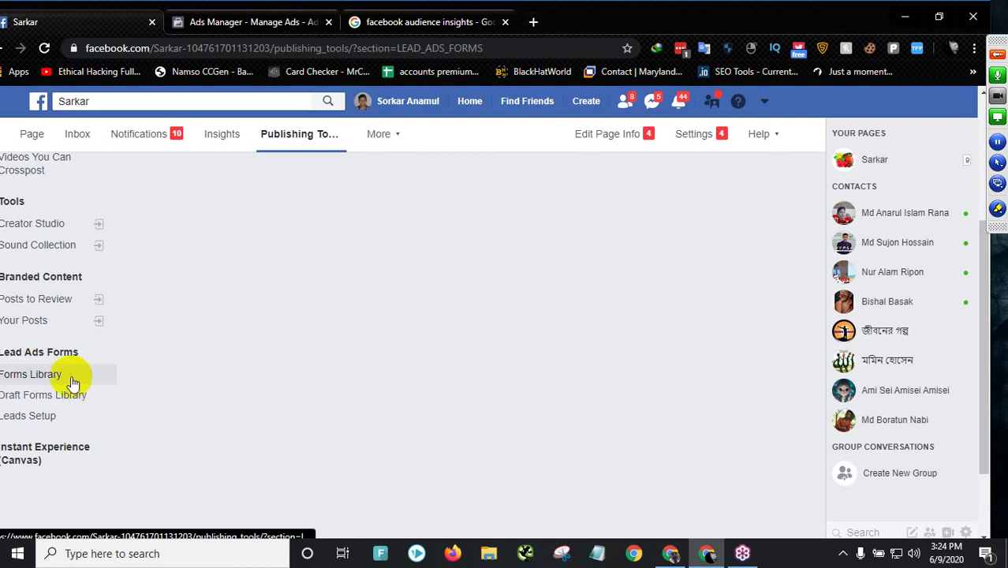
- Open the Forms Library showing the active Untitled form of 6/9/20, 3:15 PM with 0 leads
{"action": "left_click", "coordinate": [40, 376]}
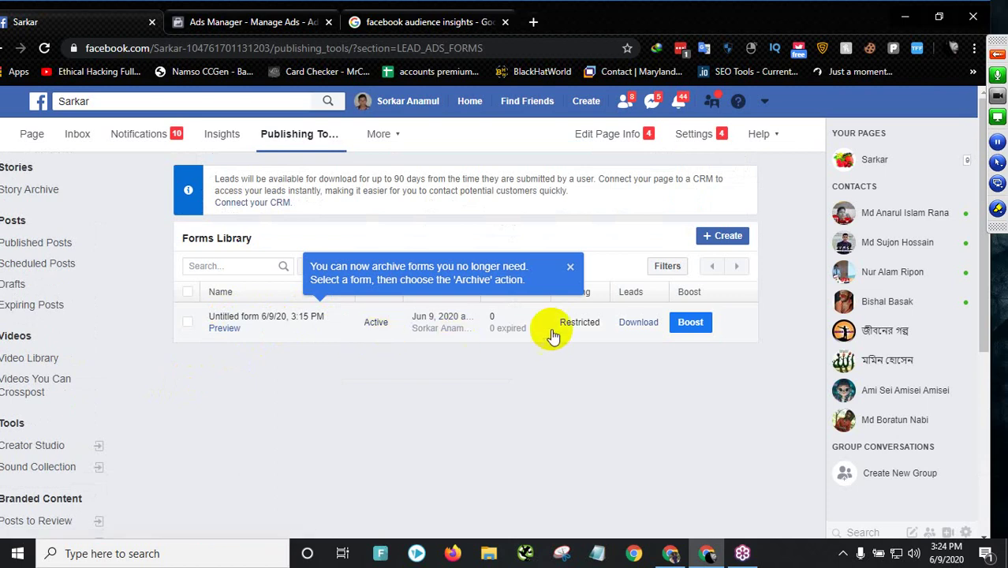
{"action": "left_click", "coordinate": [571, 267]}
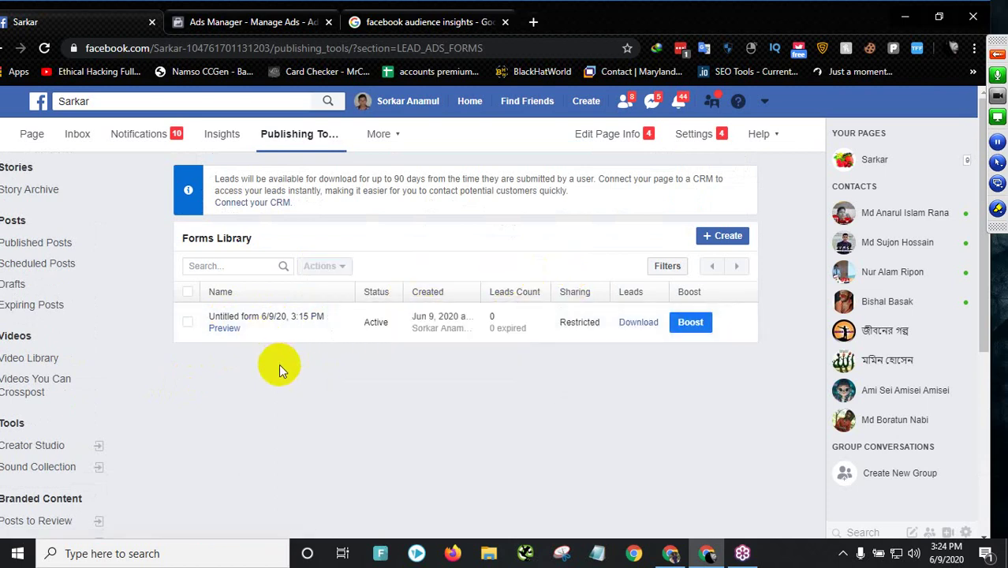
{"action": "mouse_move", "coordinate": [527, 331]}
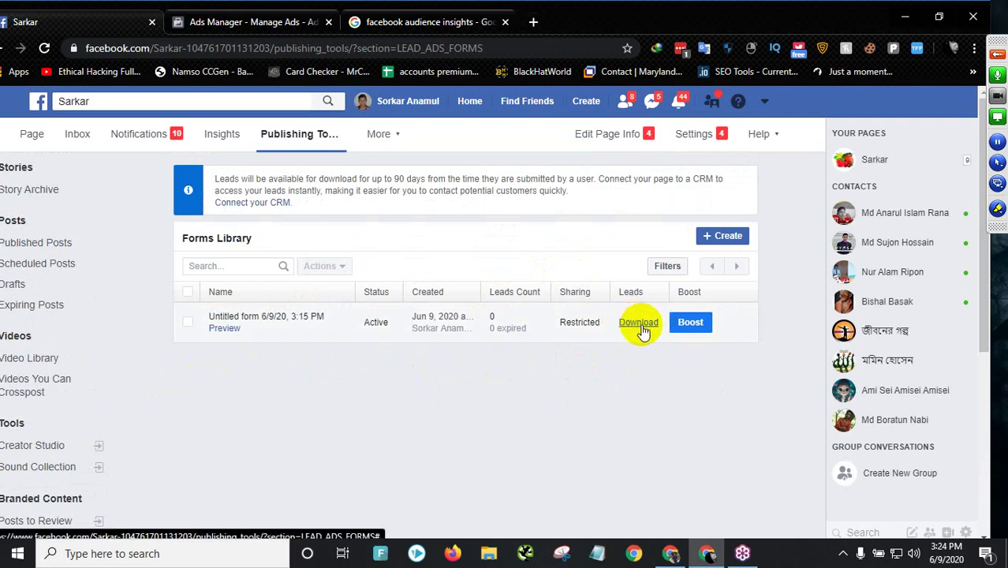
{"action": "mouse_move", "coordinate": [485, 321]}
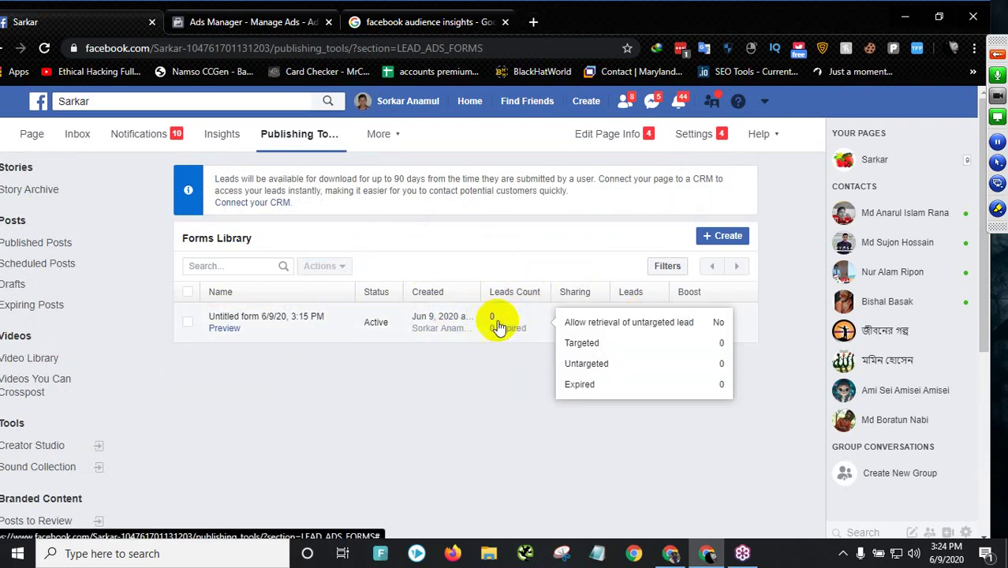
{"action": "left_click", "coordinate": [280, 24]}
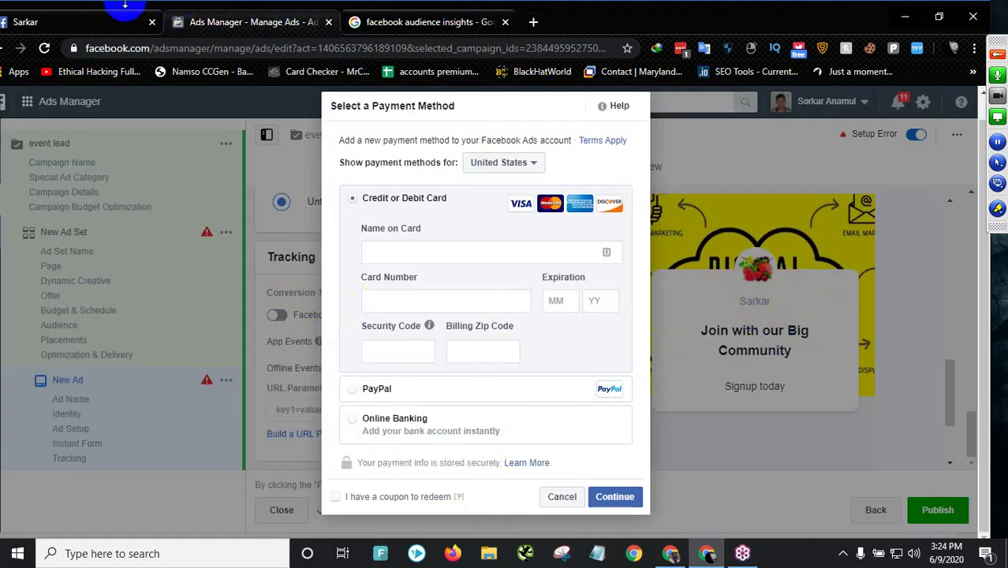
{"action": "left_click", "coordinate": [62, 17]}
{"action": "mouse_move", "coordinate": [500, 325]}
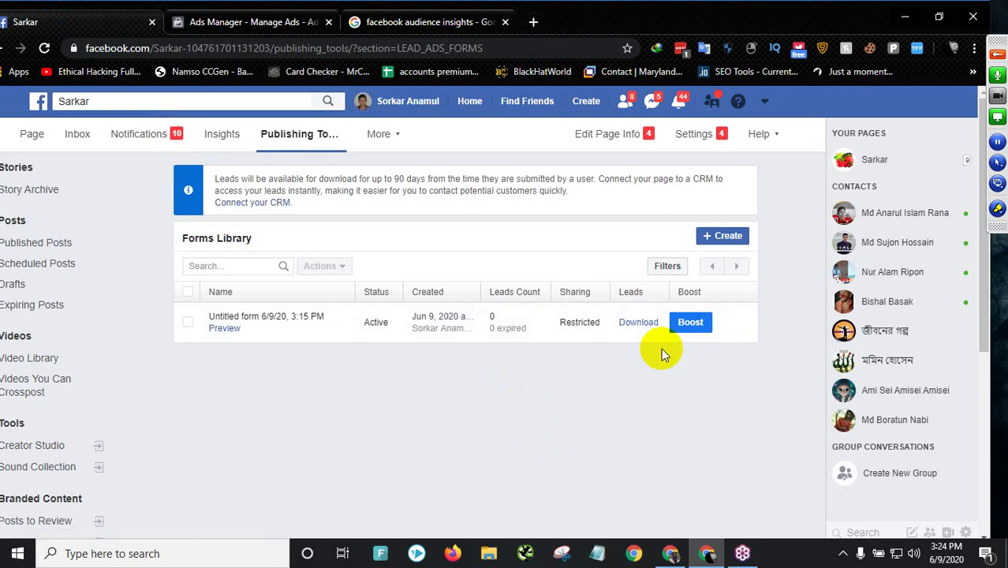
{"action": "left_click", "coordinate": [670, 553]}
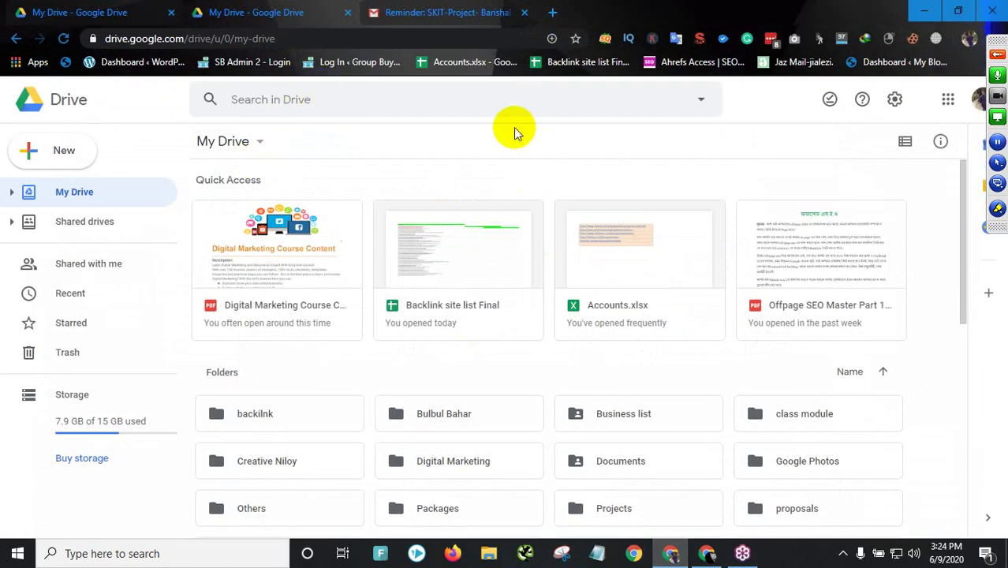
{"action": "left_click", "coordinate": [463, 98]}
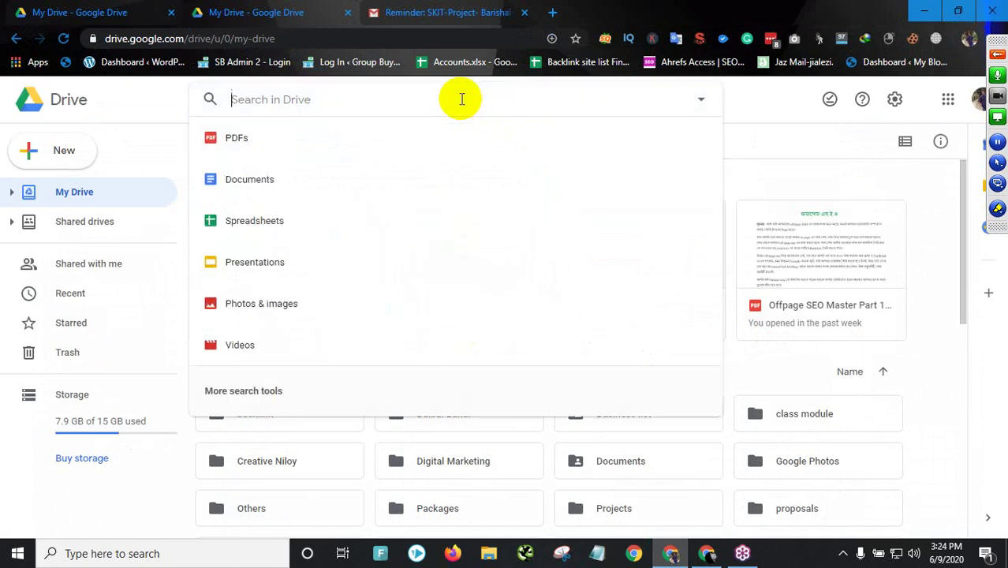
{"action": "type", "text": "lead"}
{"action": "key", "text": "Return"}
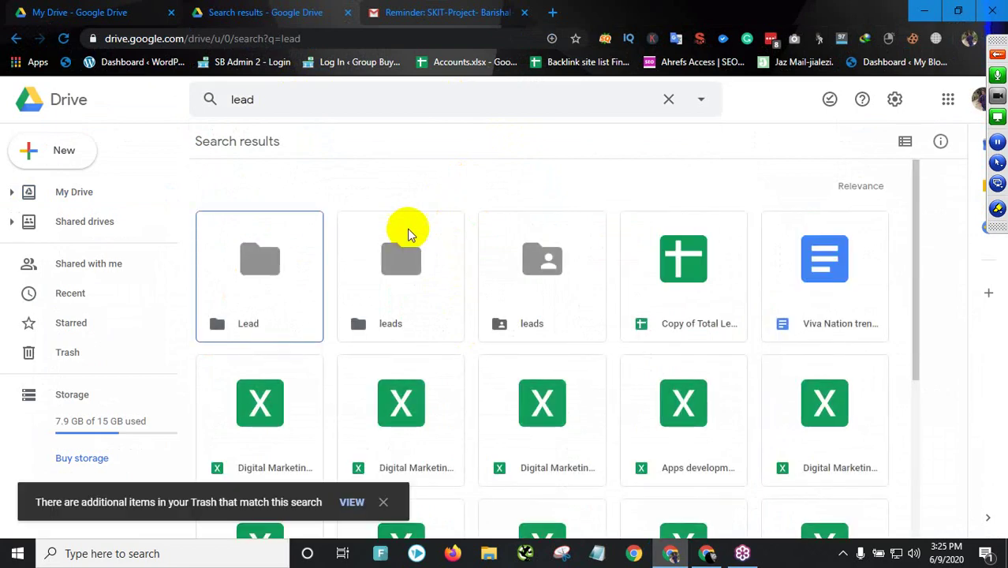
{"action": "double_click", "coordinate": [268, 272]}
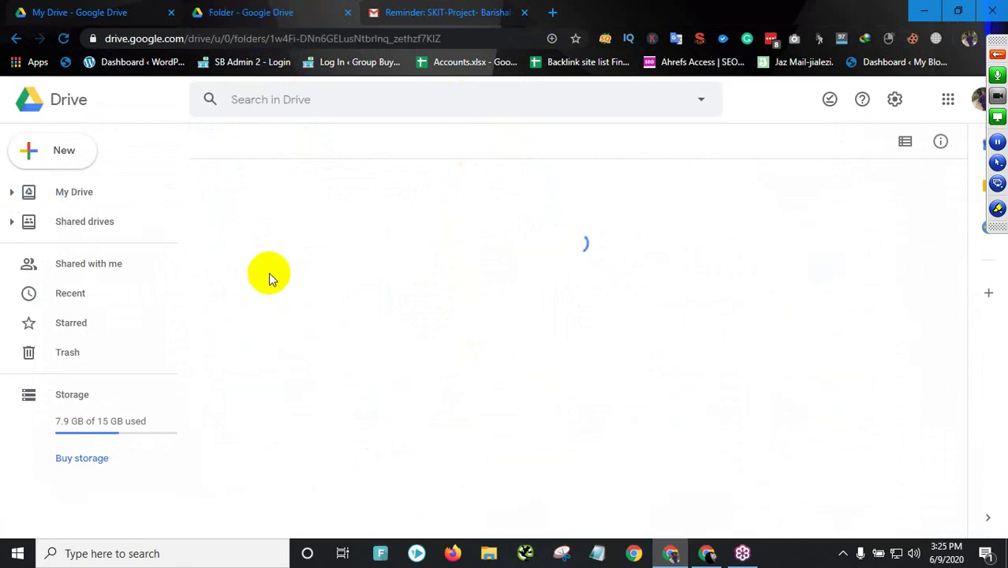
{"action": "left_click", "coordinate": [14, 38]}
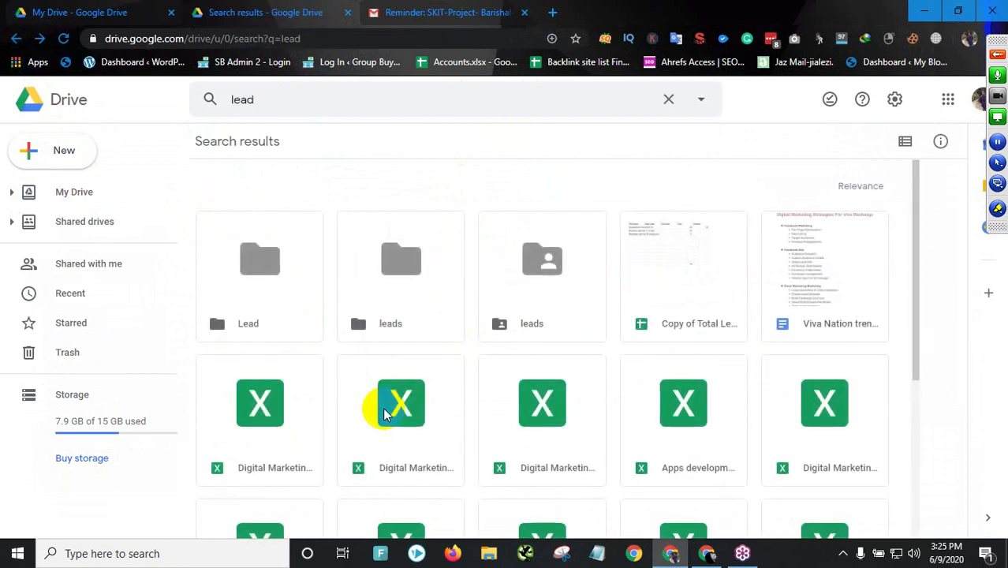
{"action": "double_click", "coordinate": [277, 443]}
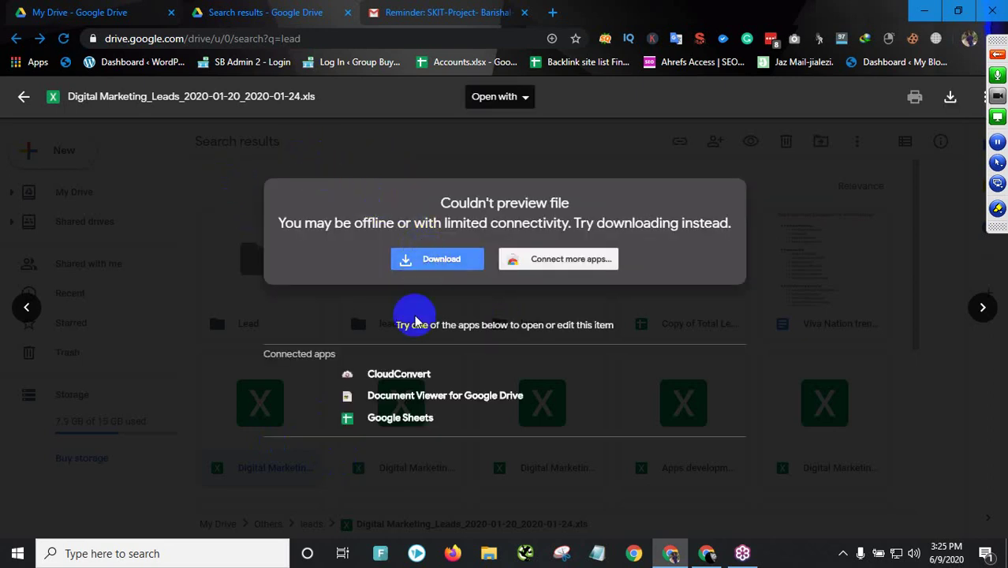
{"action": "left_click", "coordinate": [392, 417]}
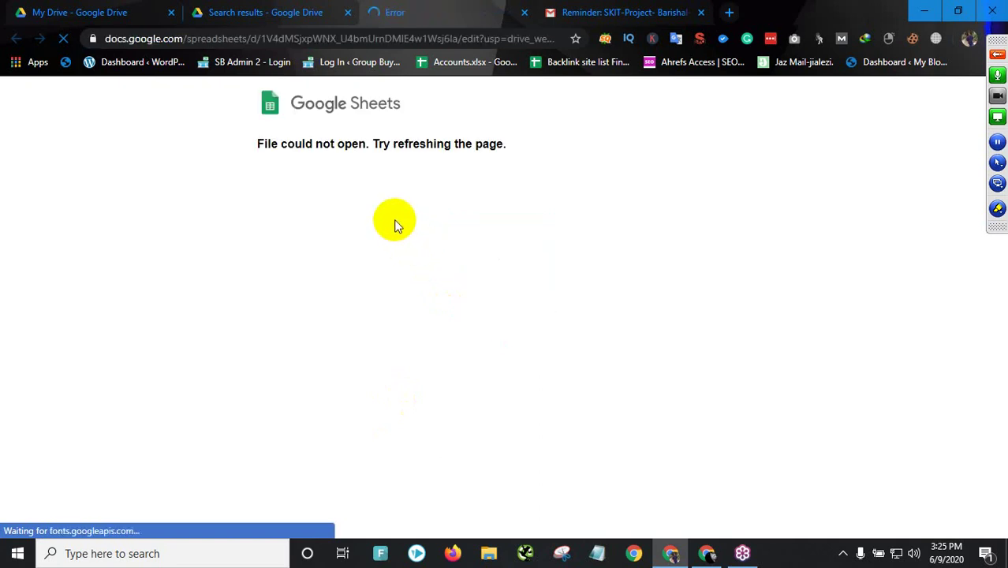
{"action": "left_click", "coordinate": [525, 12]}
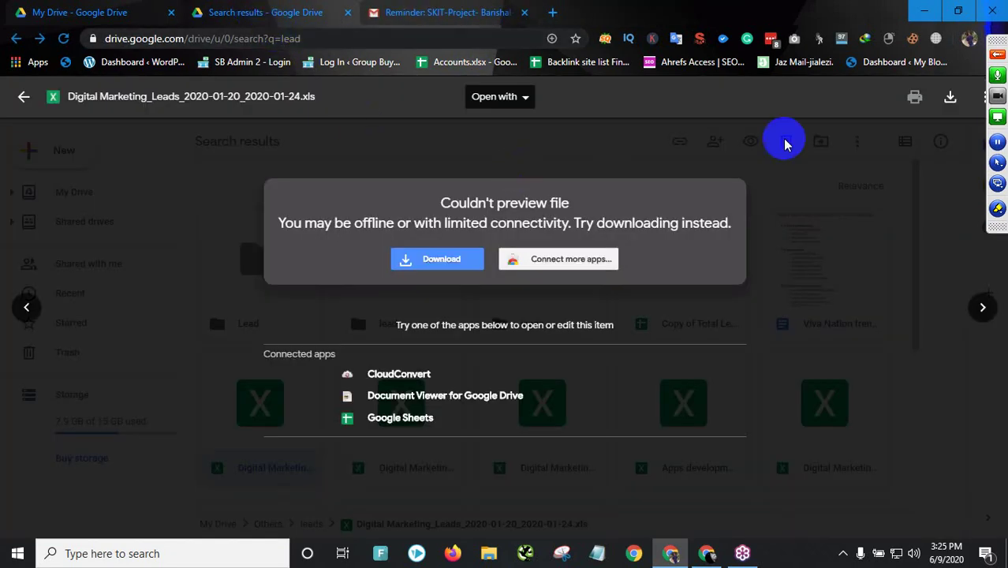
- Preview the 2020-01-21 leads .xls and try opening it in Google Sheets, closing the error tab
{"action": "left_click", "coordinate": [24, 96]}
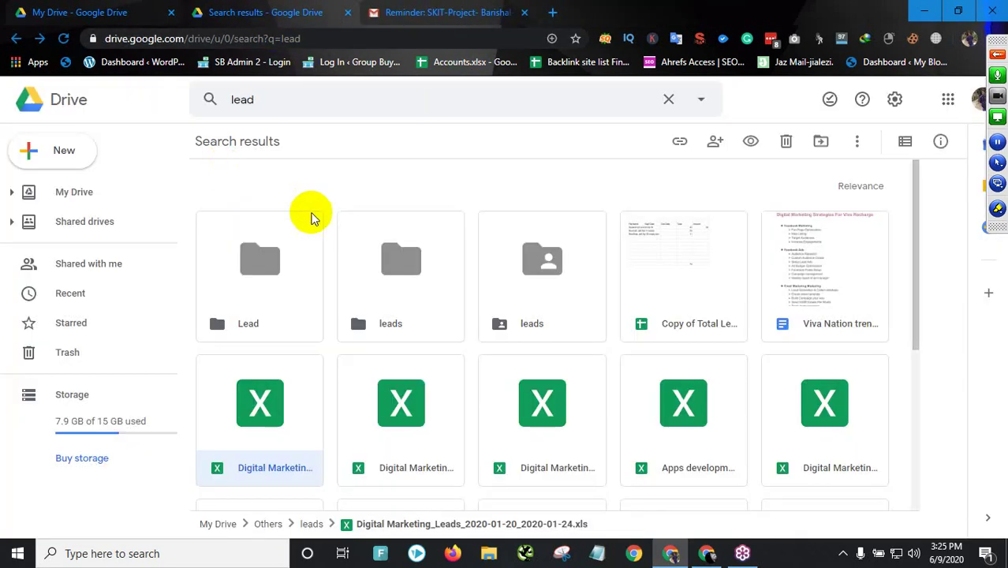
{"action": "double_click", "coordinate": [546, 390]}
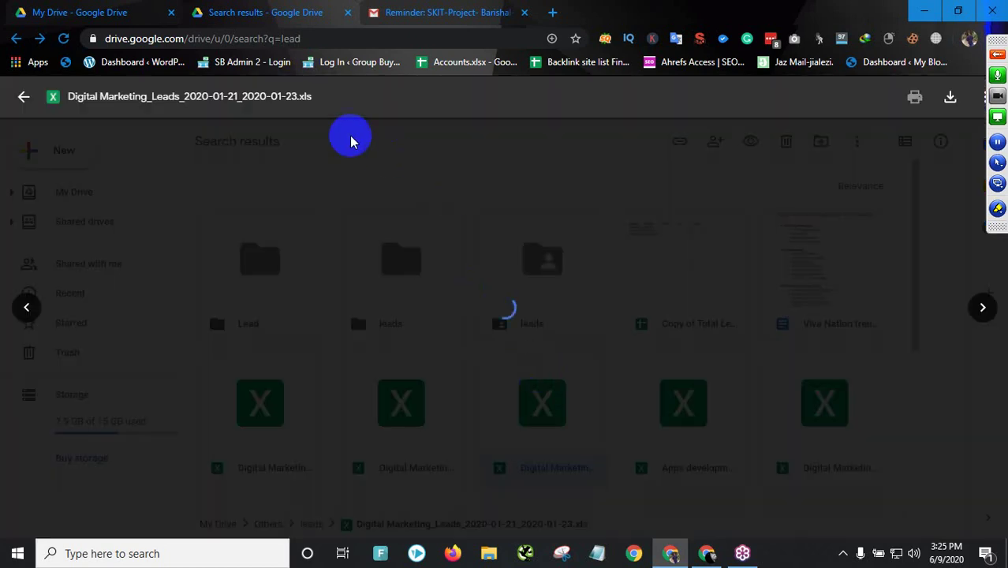
{"action": "left_click", "coordinate": [494, 104]}
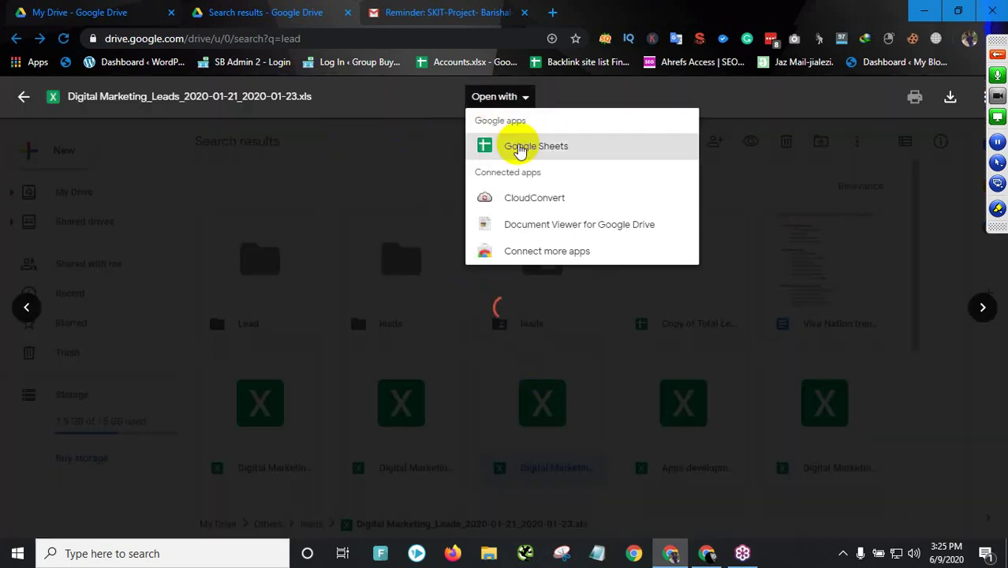
{"action": "left_click", "coordinate": [519, 148]}
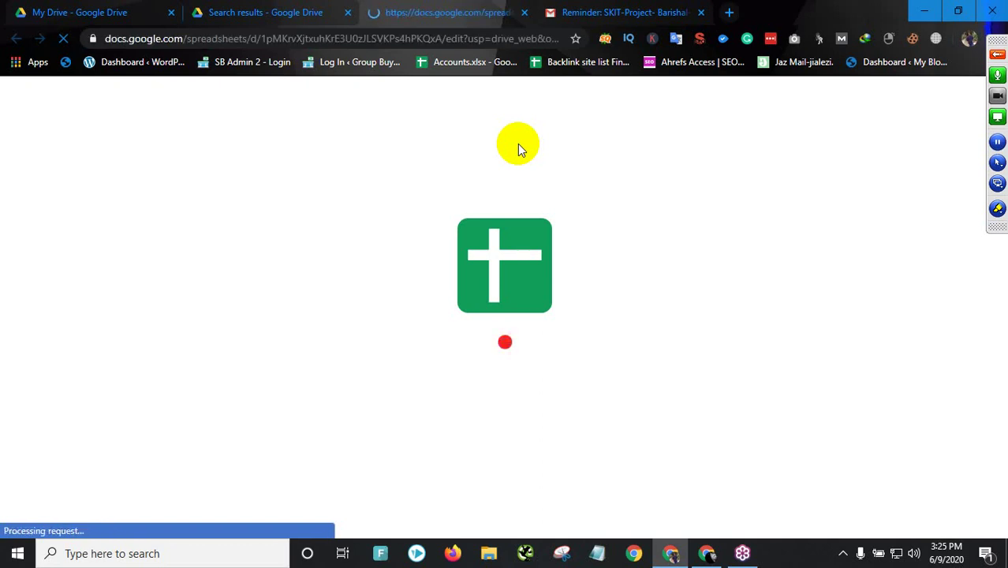
{"action": "left_click", "coordinate": [524, 11]}
- Download the leads file into the Downloads folder and open it from the download bar
{"action": "left_click", "coordinate": [440, 259]}
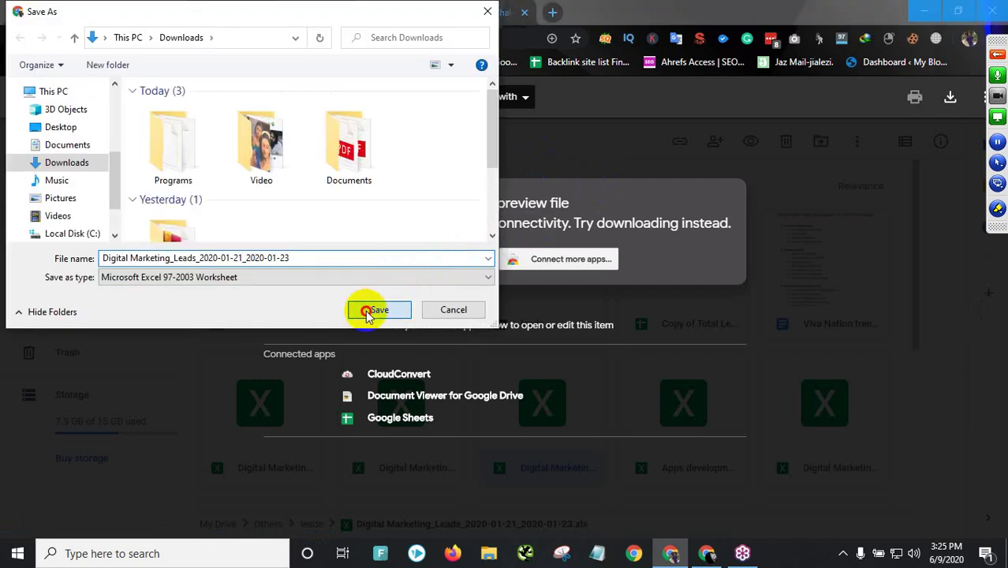
{"action": "left_click", "coordinate": [370, 310]}
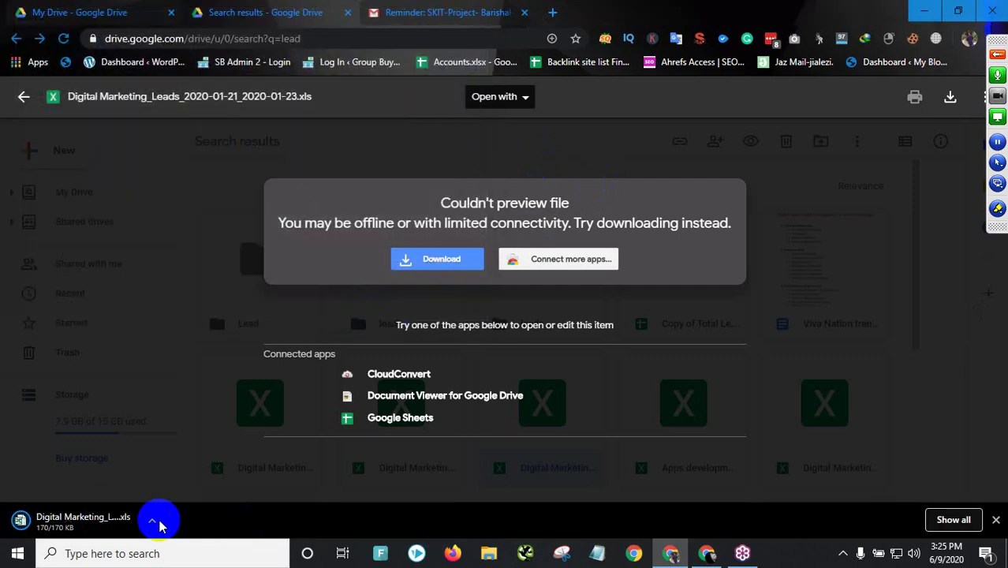
{"action": "left_click", "coordinate": [68, 525]}
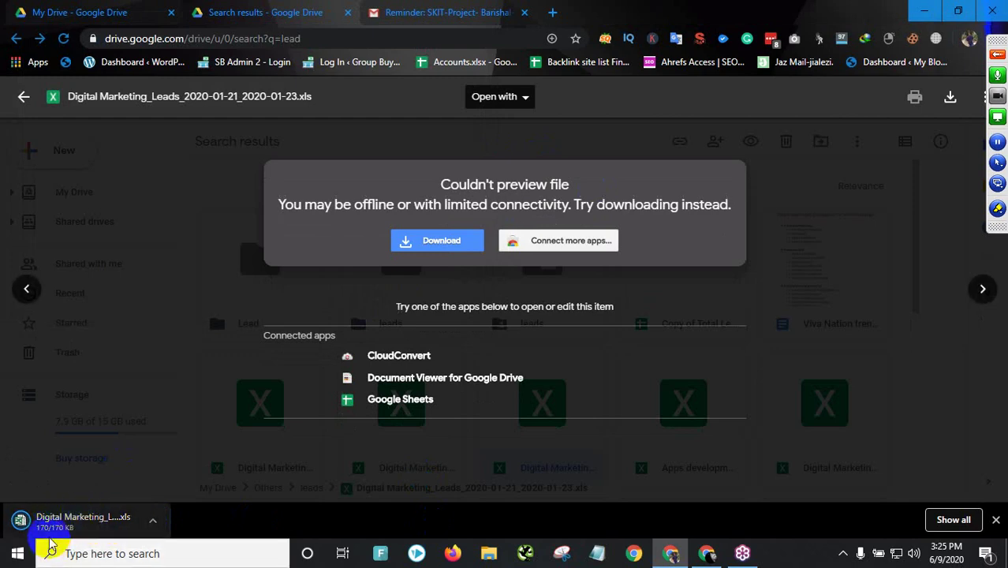
{"action": "left_click", "coordinate": [56, 524]}
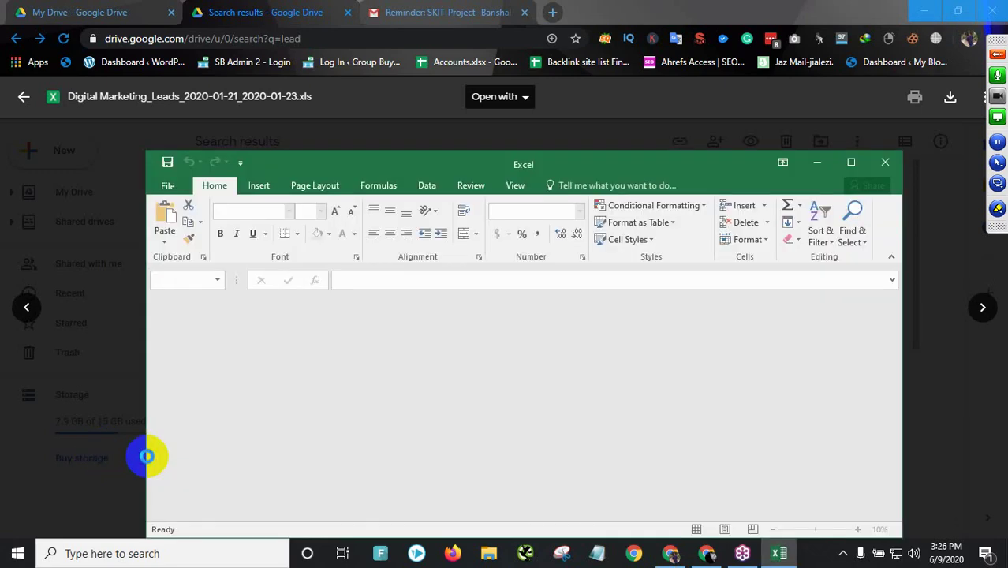
{"action": "left_click", "coordinate": [565, 319]}
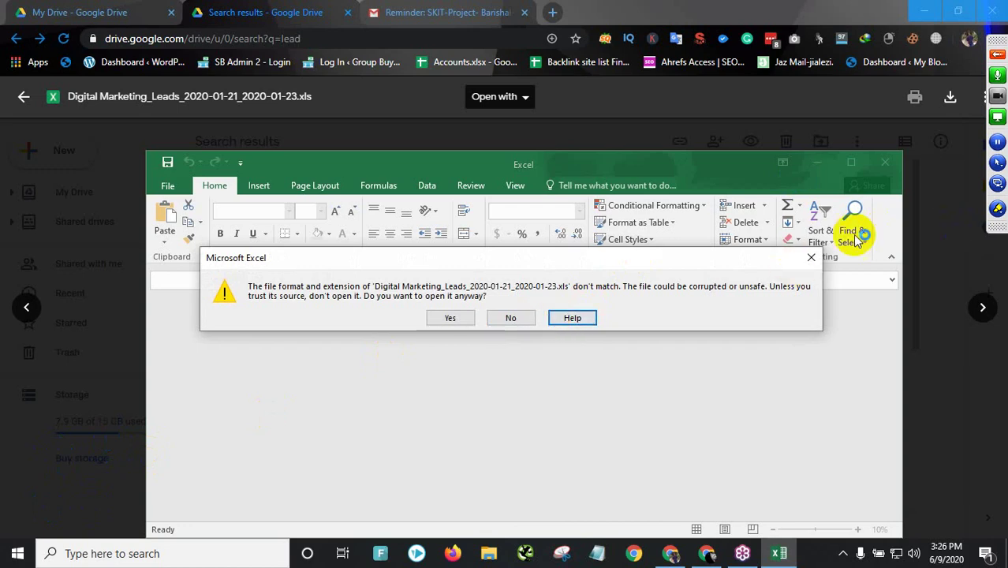
{"action": "left_click", "coordinate": [811, 257]}
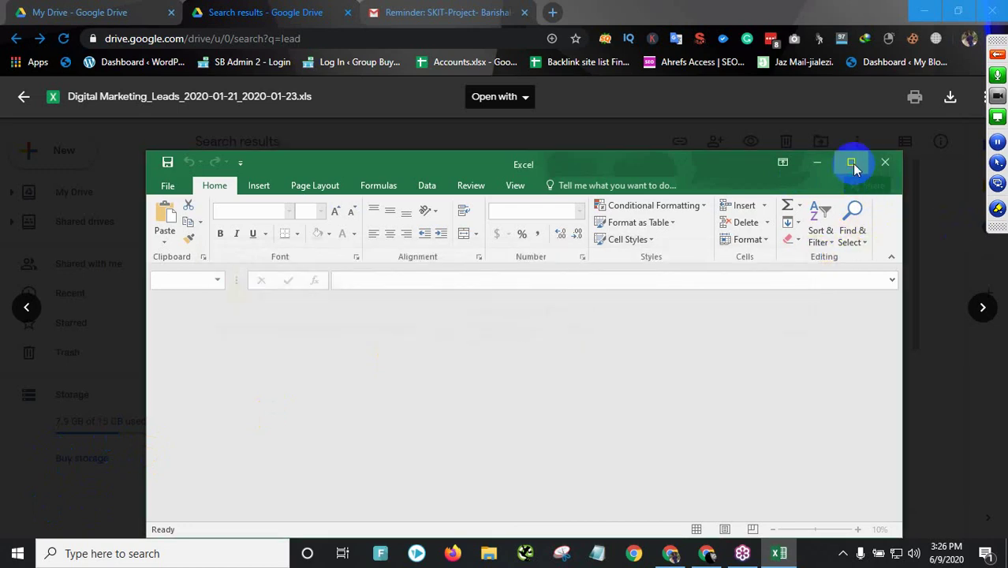
{"action": "left_click", "coordinate": [852, 163]}
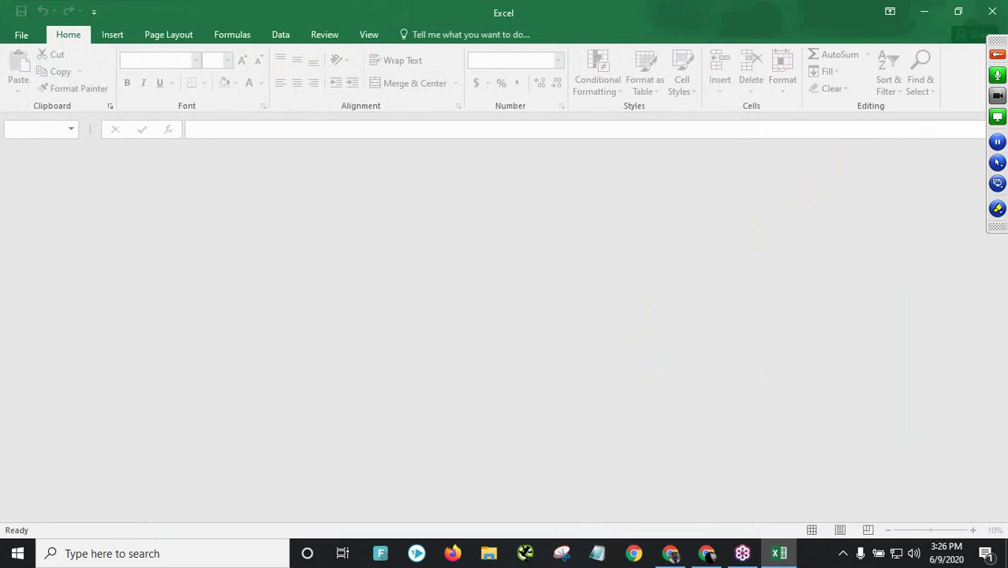
{"action": "left_click", "coordinate": [781, 557]}
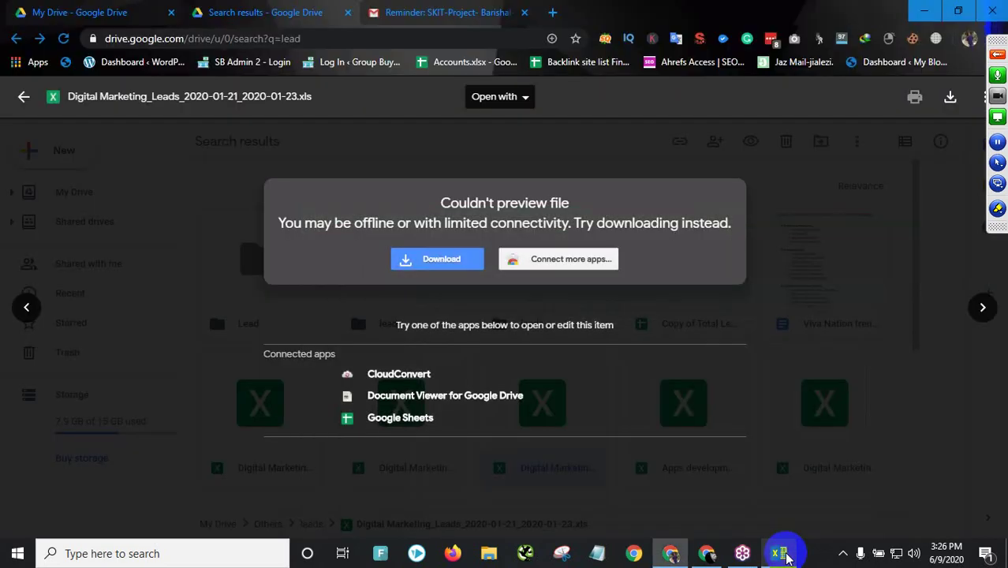
{"action": "left_click", "coordinate": [783, 554]}
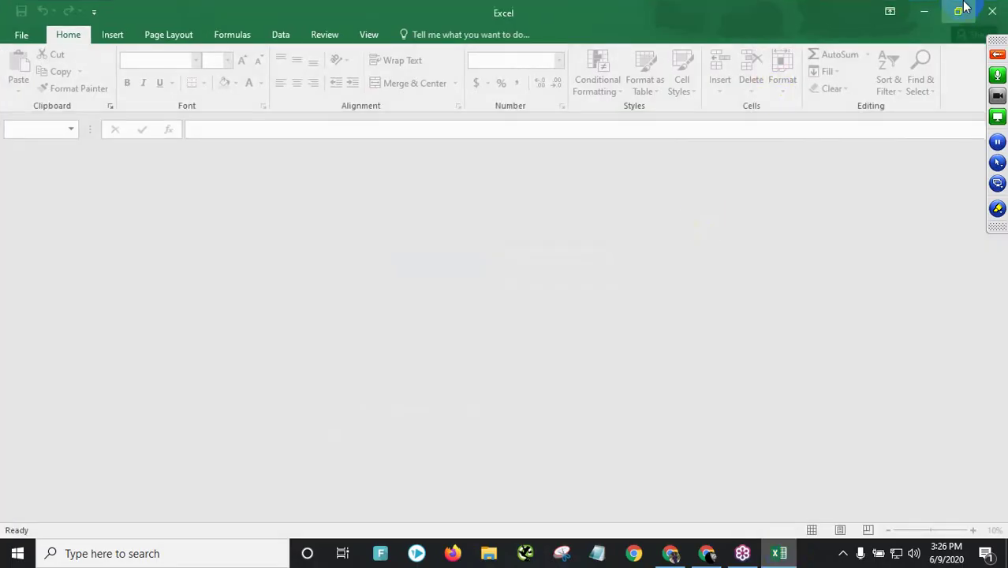
{"action": "left_click", "coordinate": [993, 10]}
{"action": "left_click", "coordinate": [489, 555]}
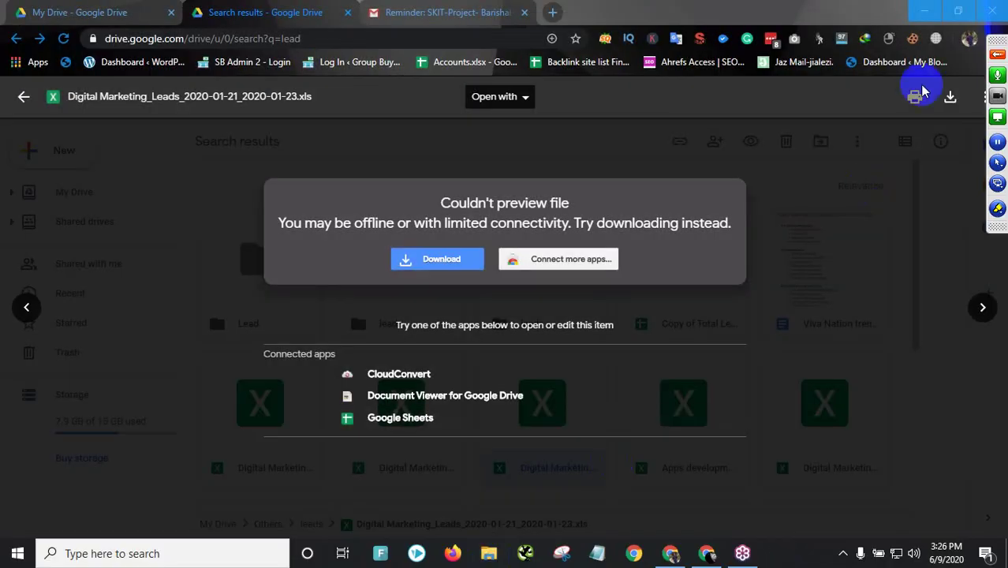
- Minimize Chrome, browse This PC to Downloads and select the Digital Marketing_Leads file
{"action": "left_click", "coordinate": [925, 11]}
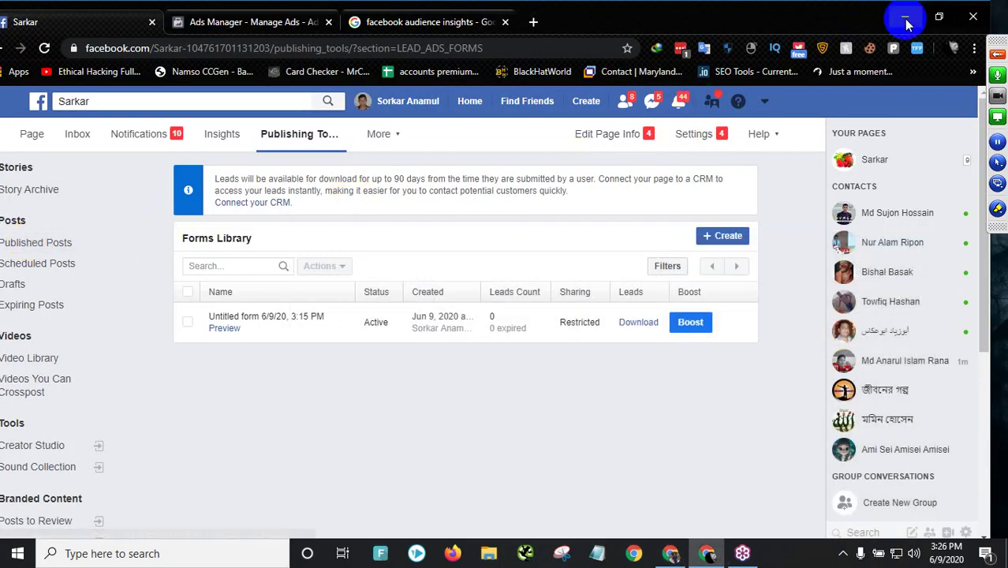
{"action": "left_click", "coordinate": [904, 17]}
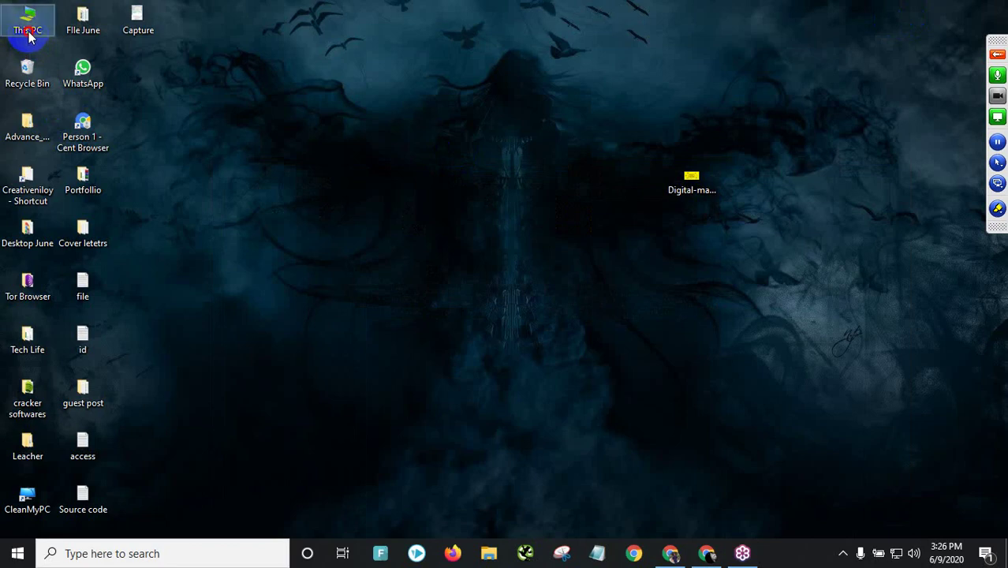
{"action": "double_click", "coordinate": [27, 27]}
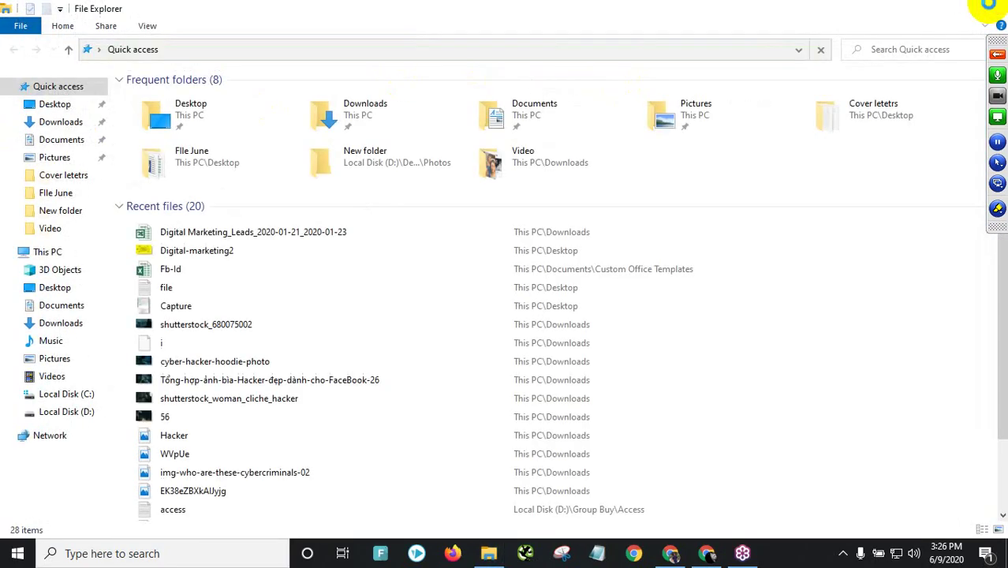
{"action": "left_click", "coordinate": [58, 122]}
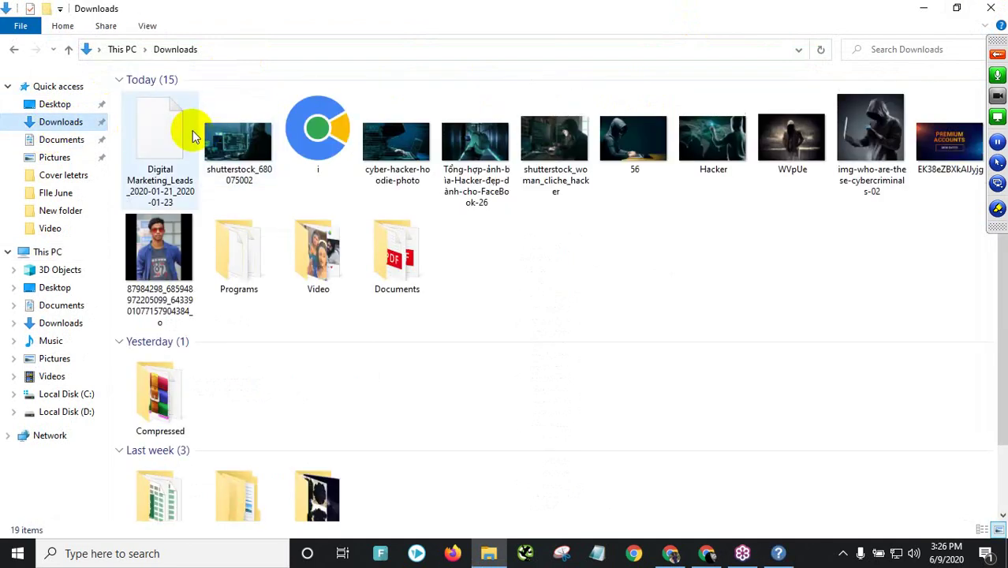
{"action": "left_click", "coordinate": [161, 142]}
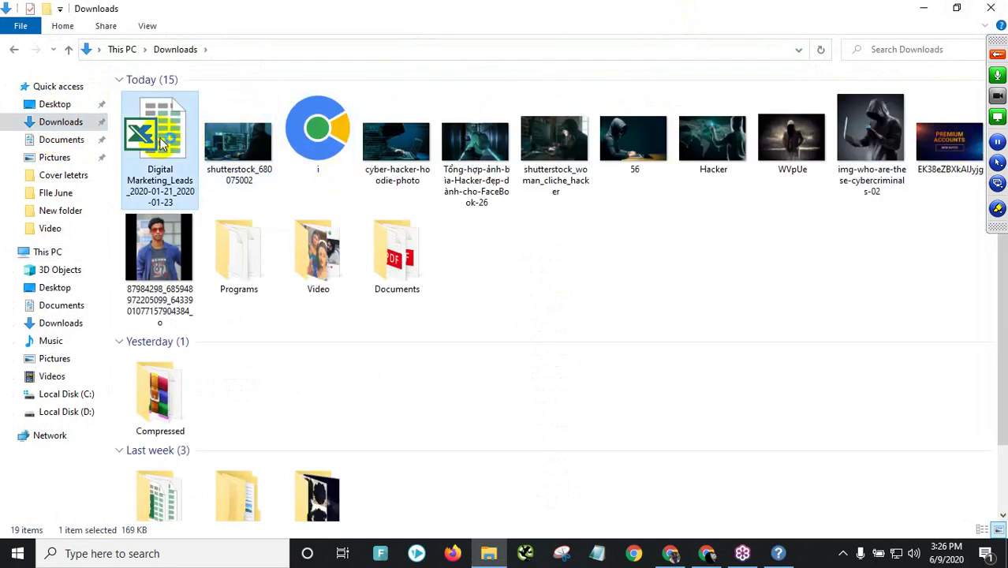
{"action": "left_click", "coordinate": [924, 11]}
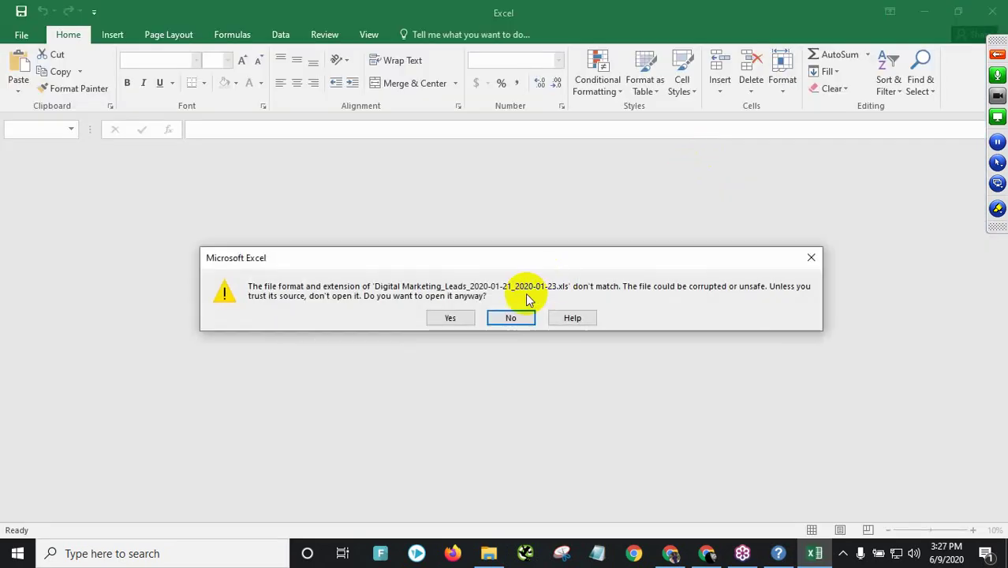
- Open the leads workbook despite the format warning, close the blank window and enable editing
{"action": "left_click", "coordinate": [451, 314]}
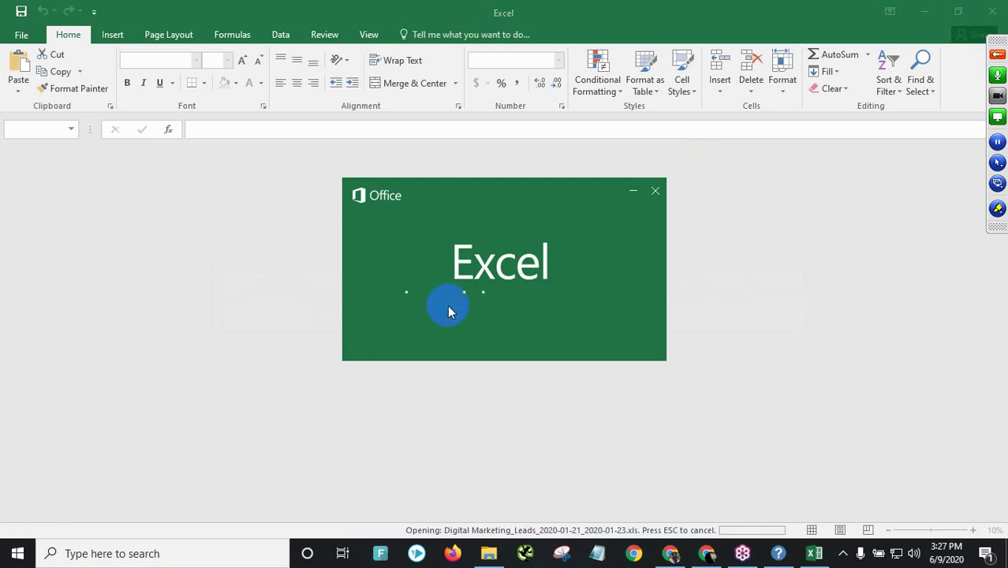
{"action": "left_click", "coordinate": [781, 554]}
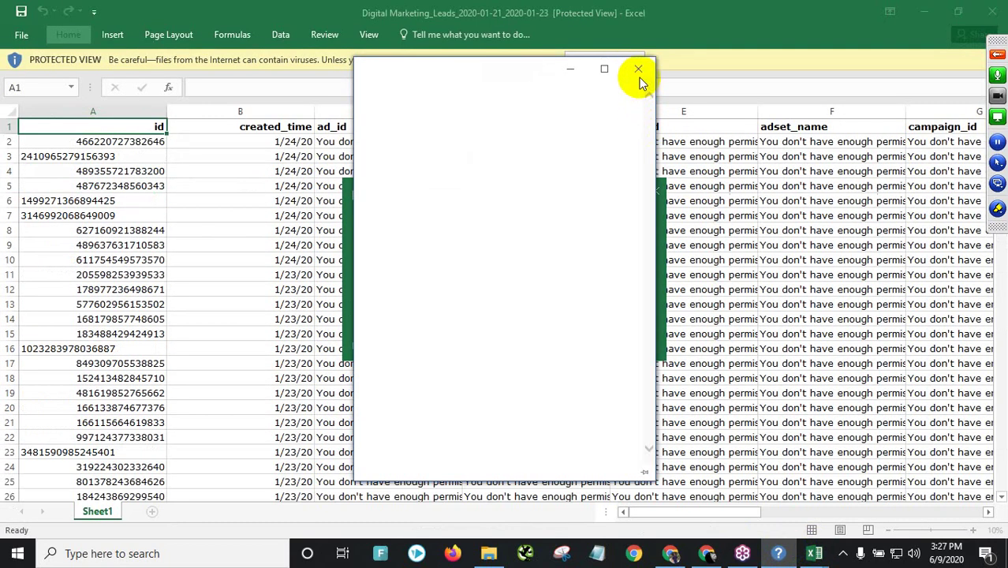
{"action": "left_click", "coordinate": [639, 72]}
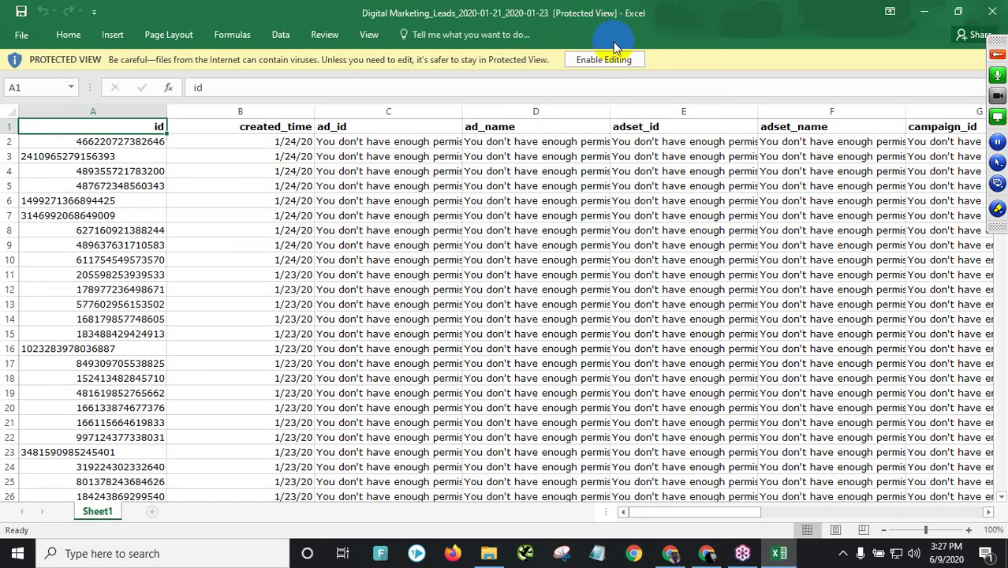
{"action": "left_click", "coordinate": [601, 59]}
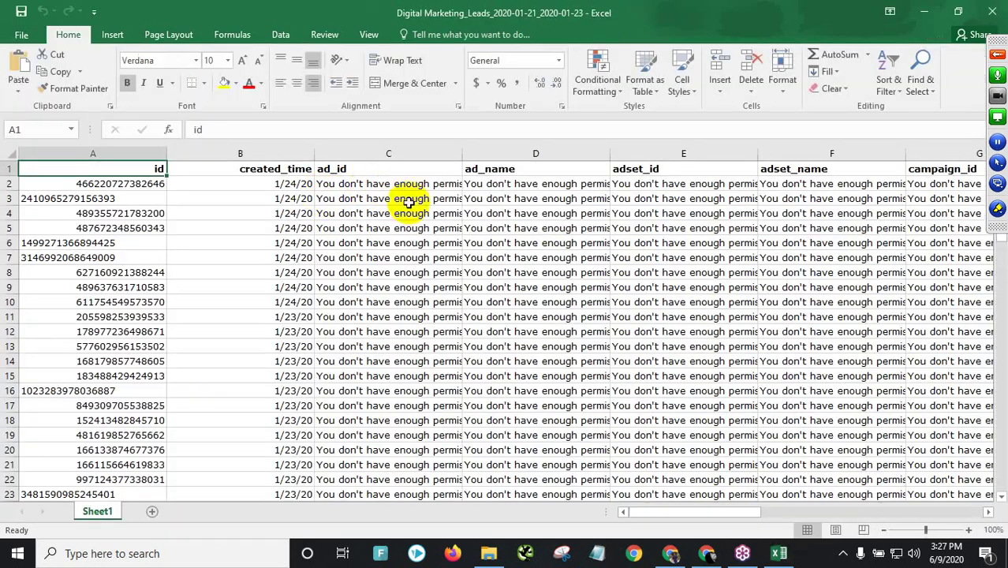
- Inspect the lead ids, created times and ad_id permission messages in columns A–C
{"action": "left_click", "coordinate": [406, 202]}
{"action": "left_click", "coordinate": [402, 215]}
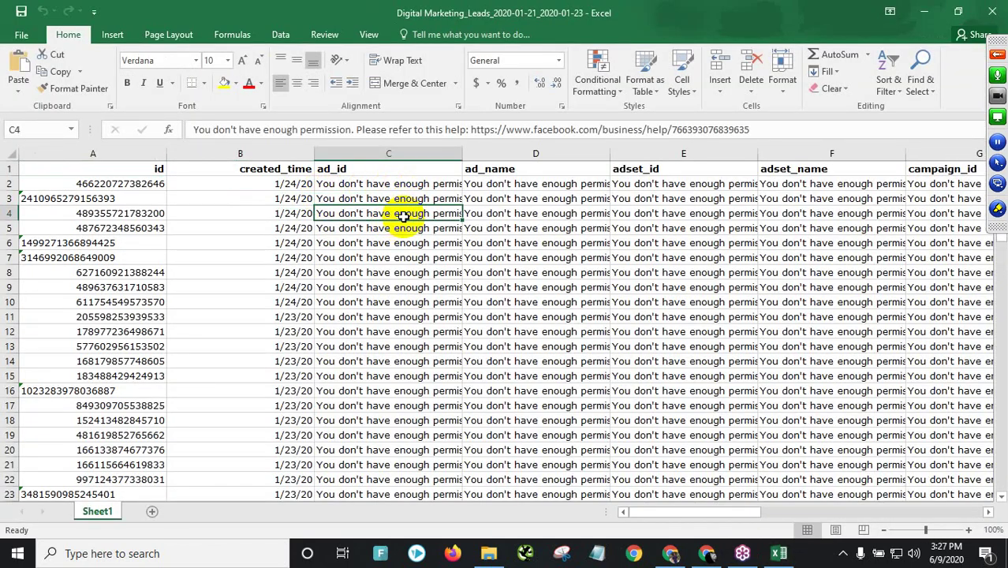
{"action": "left_click", "coordinate": [120, 183]}
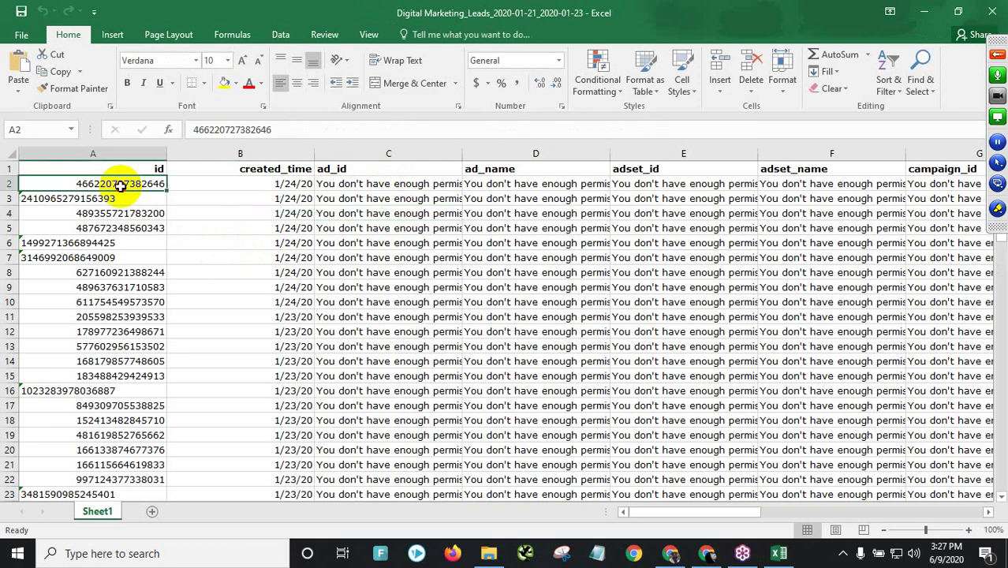
{"action": "left_click_drag", "start_coordinate": [120, 184], "coordinate": [113, 225]}
{"action": "left_click", "coordinate": [79, 317]}
{"action": "left_click", "coordinate": [107, 302]}
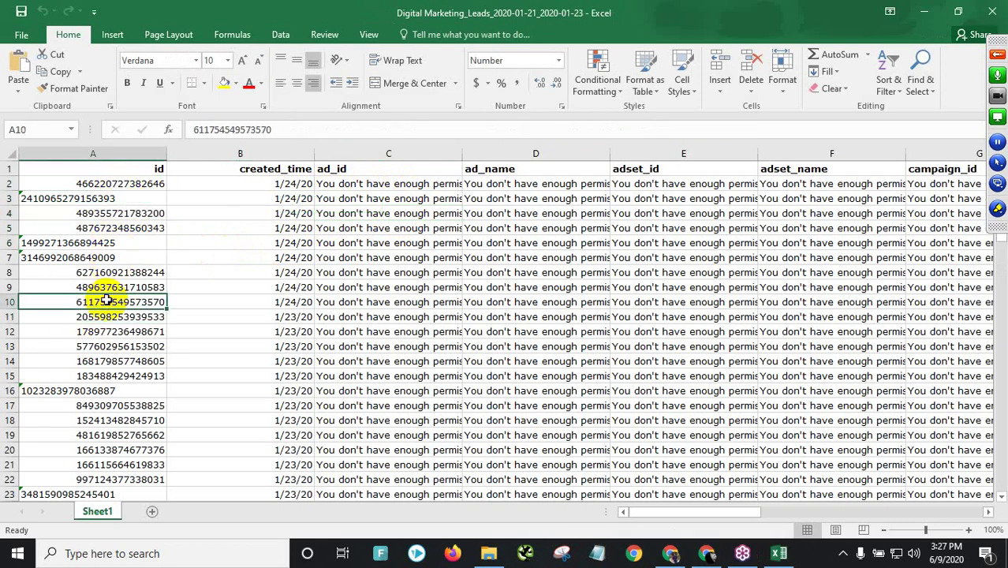
{"action": "left_click", "coordinate": [111, 361]}
{"action": "left_click", "coordinate": [272, 186]}
{"action": "left_click", "coordinate": [271, 290]}
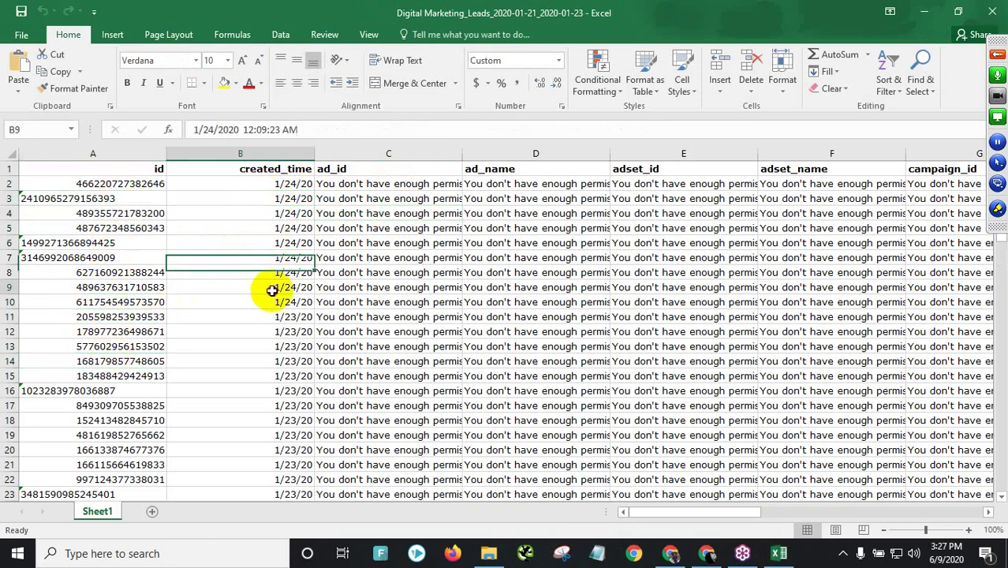
{"action": "left_click", "coordinate": [356, 185]}
{"action": "left_click_drag", "start_coordinate": [359, 213], "coordinate": [371, 272]}
- Narrow the ad_id column and scroll right to the full_name, phone_number and email columns
{"action": "left_click_drag", "start_coordinate": [466, 163], "coordinate": [392, 151]}
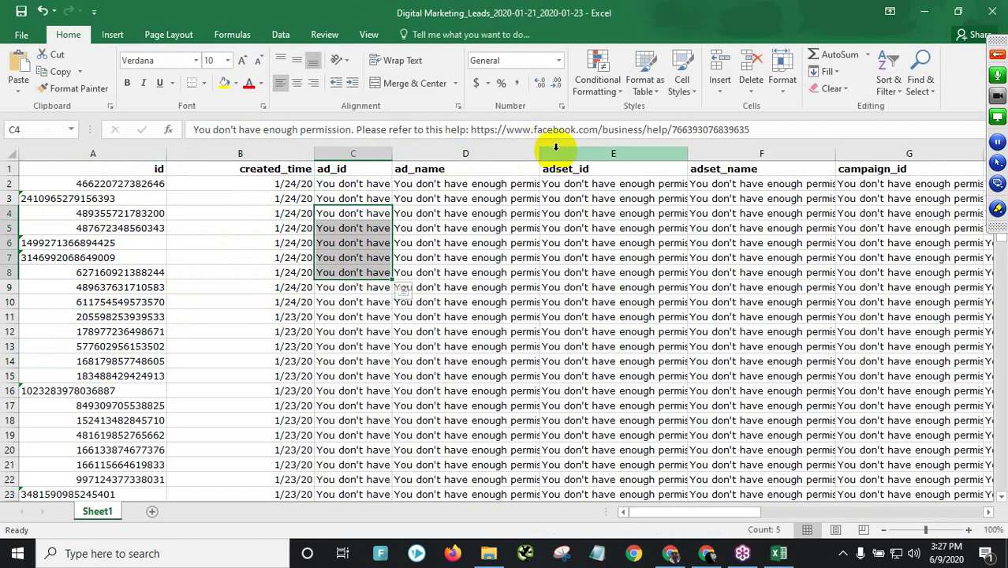
{"action": "left_click_drag", "start_coordinate": [689, 150], "coordinate": [525, 151]}
{"action": "left_click_drag", "start_coordinate": [647, 512], "coordinate": [439, 254]}
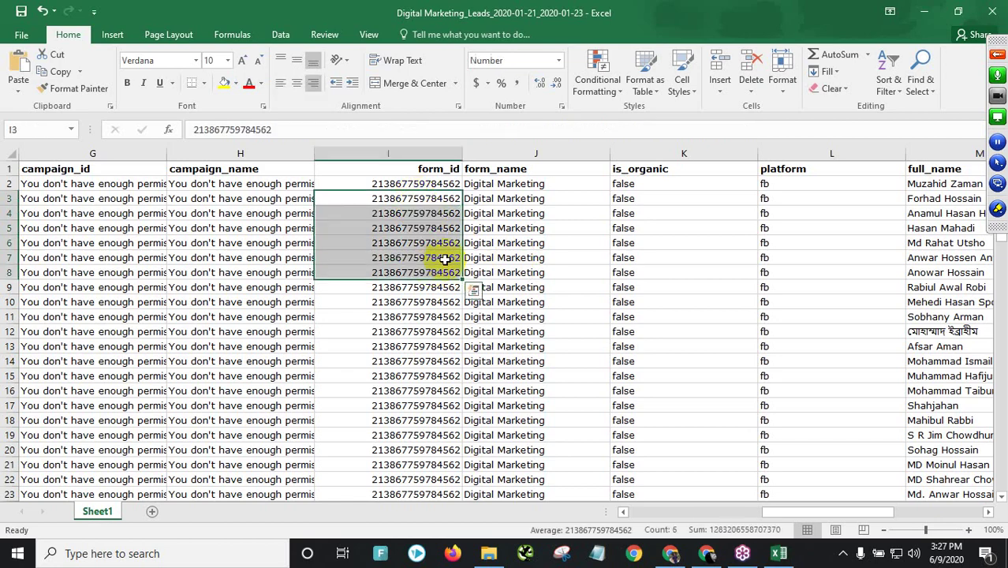
{"action": "left_click_drag", "start_coordinate": [513, 169], "coordinate": [509, 405]}
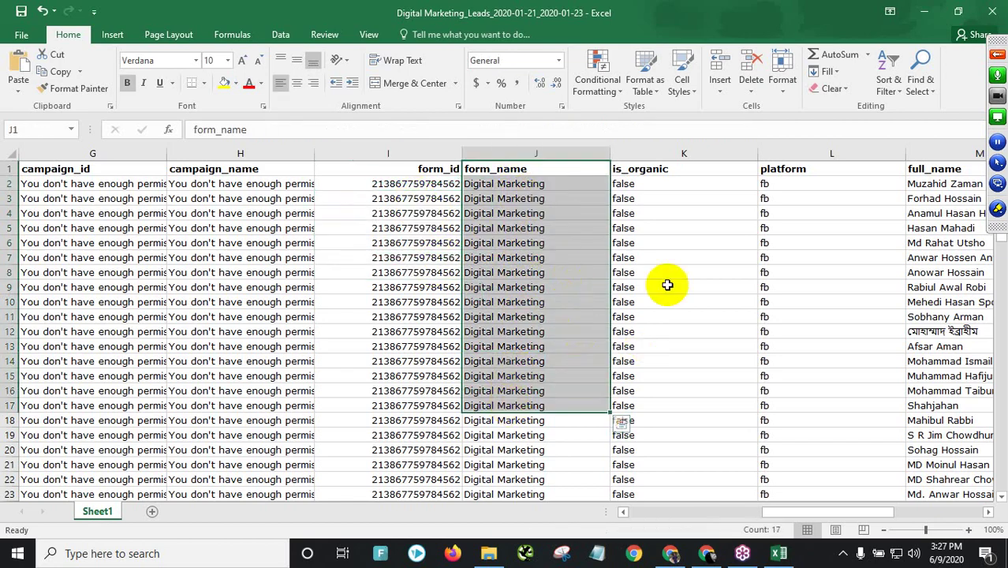
{"action": "left_click_drag", "start_coordinate": [786, 514], "coordinate": [903, 521]}
{"action": "left_click", "coordinate": [367, 198]}
- Select the full names, phone numbers, emails and street addresses in columns M–P
{"action": "left_click", "coordinate": [377, 184]}
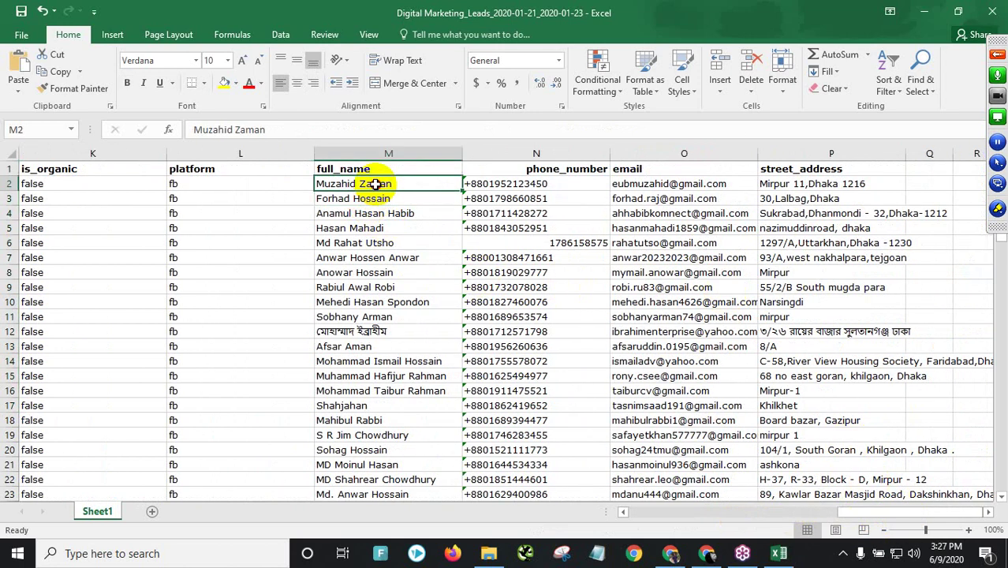
{"action": "left_click_drag", "start_coordinate": [377, 184], "coordinate": [387, 450]}
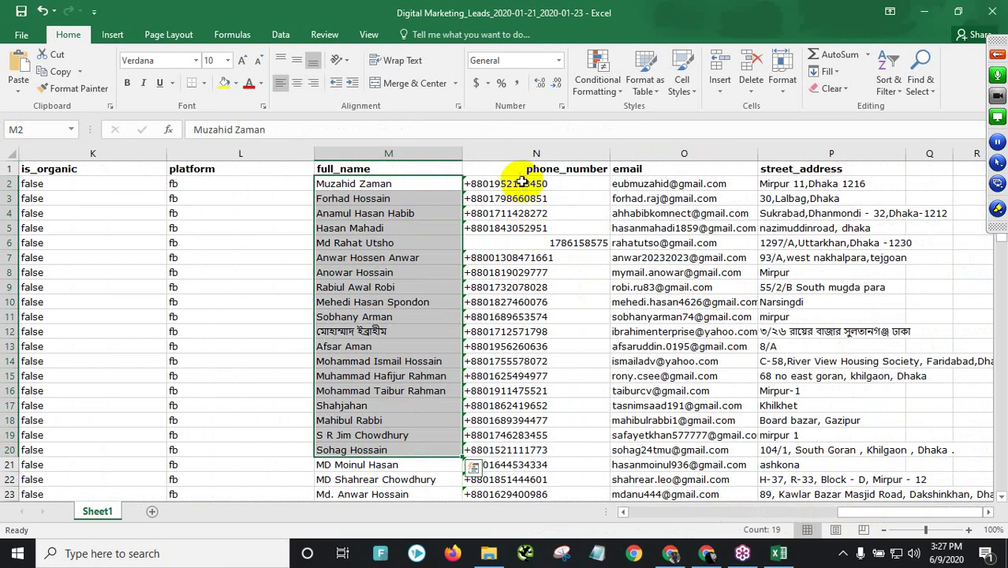
{"action": "left_click_drag", "start_coordinate": [519, 180], "coordinate": [472, 462]}
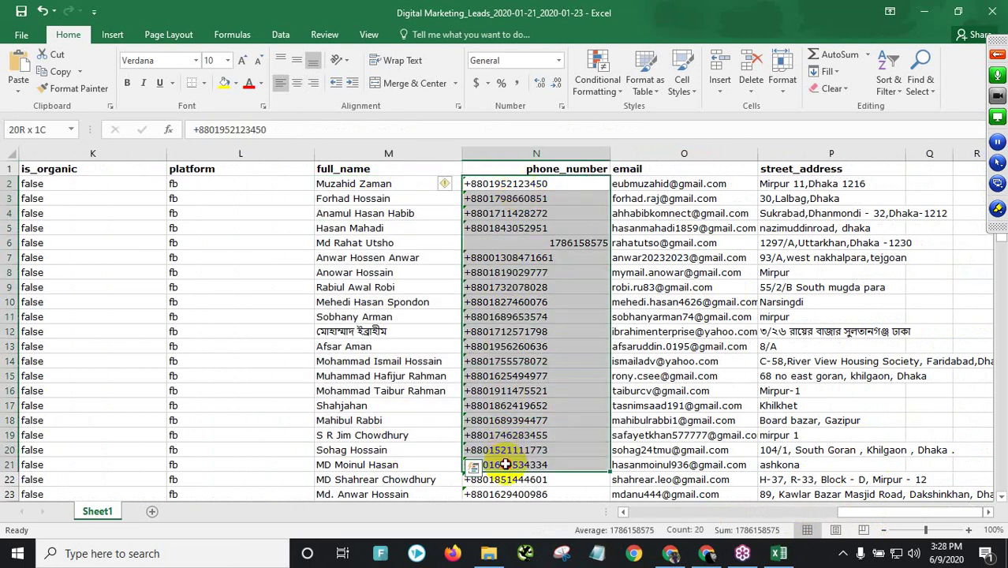
{"action": "left_click_drag", "start_coordinate": [670, 183], "coordinate": [673, 377]}
{"action": "left_click_drag", "start_coordinate": [812, 184], "coordinate": [847, 406]}
{"action": "left_click", "coordinate": [636, 300]}
{"action": "left_click", "coordinate": [808, 302]}
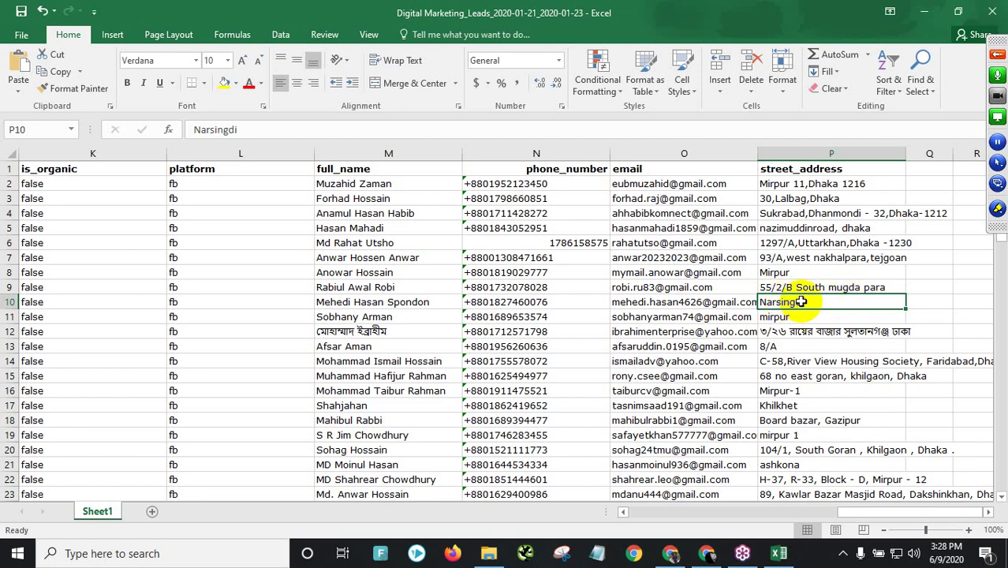
- Check the street addresses down column P from P6 to P88
{"action": "left_click", "coordinate": [832, 244]}
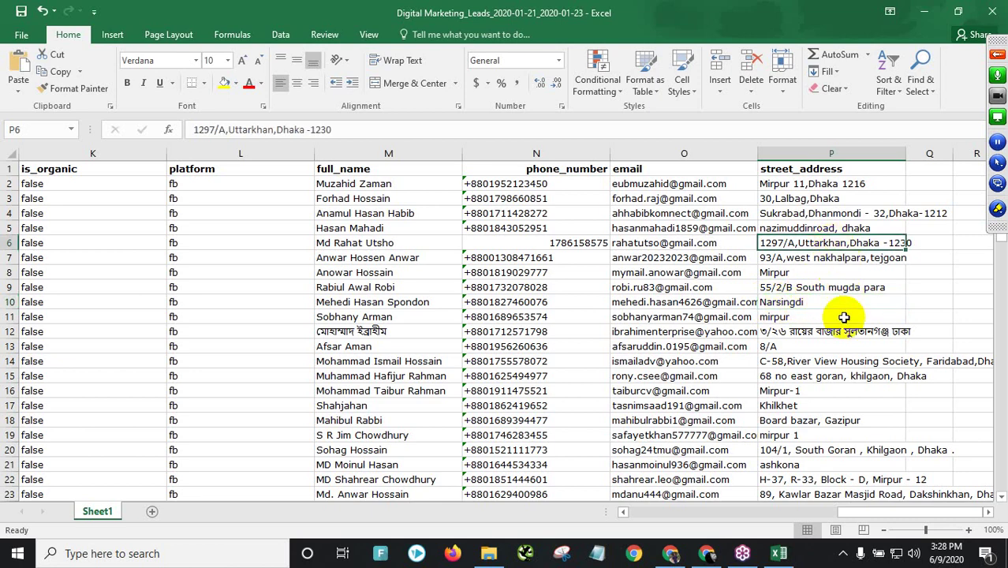
{"action": "scroll", "coordinate": [834, 320], "scroll_direction": "down", "scroll_amount": 4}
{"action": "left_click", "coordinate": [821, 214]}
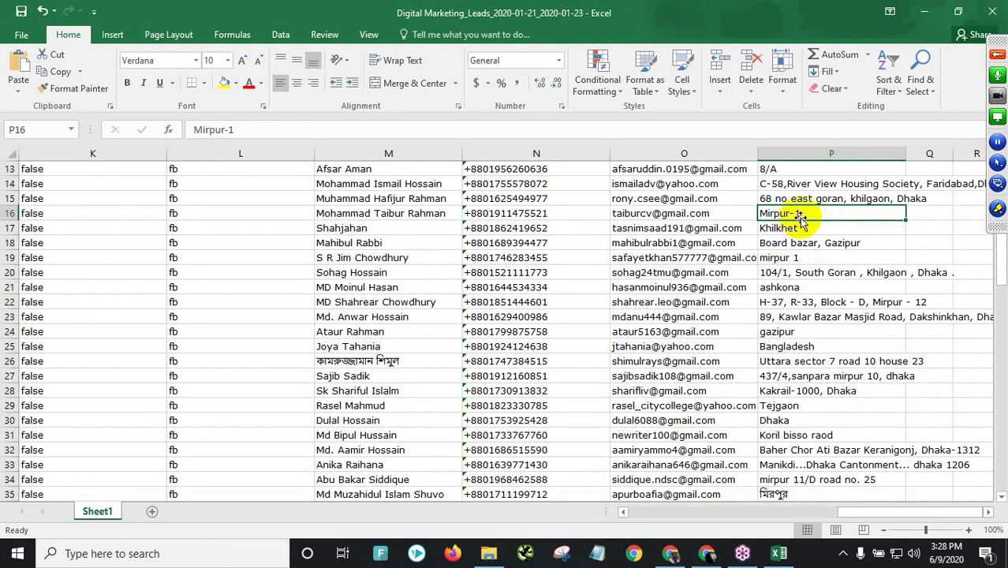
{"action": "left_click", "coordinate": [800, 226]}
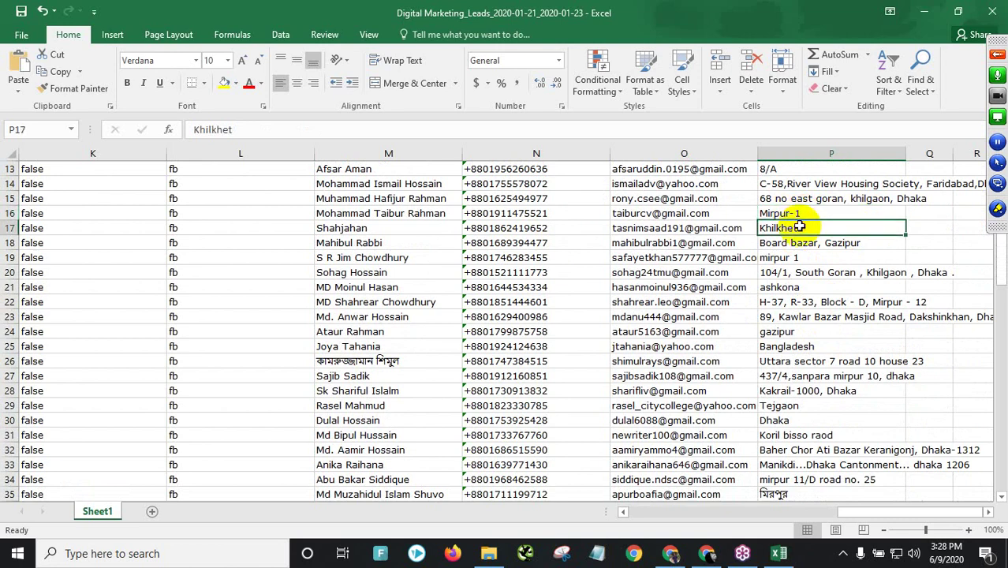
{"action": "left_click", "coordinate": [809, 239]}
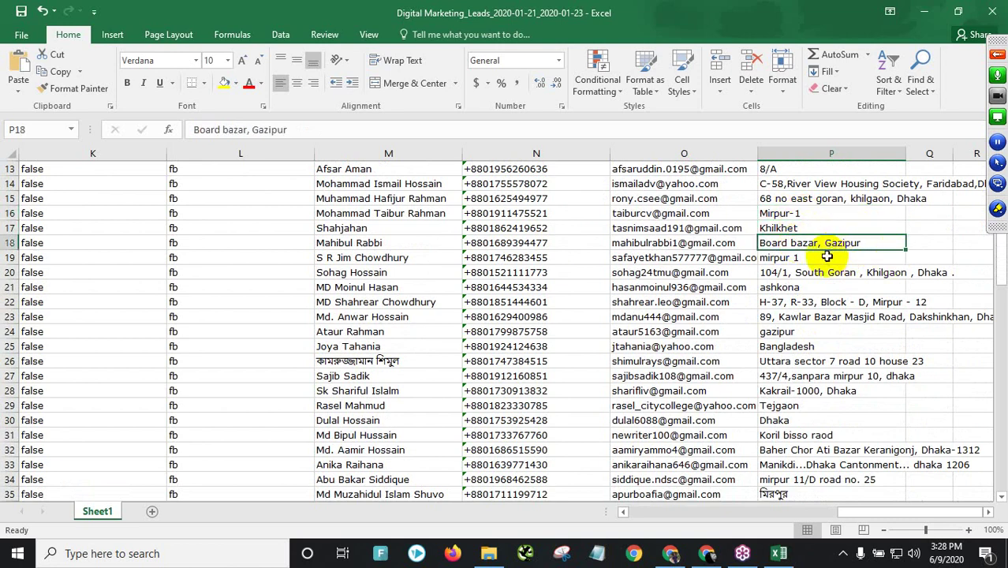
{"action": "left_click", "coordinate": [807, 260]}
{"action": "left_click", "coordinate": [811, 302]}
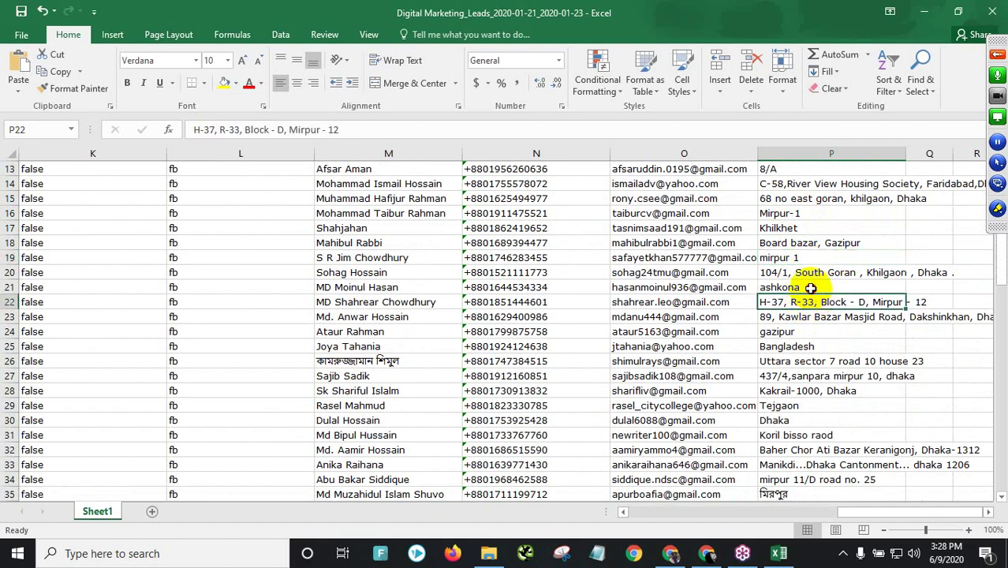
{"action": "left_click", "coordinate": [810, 288]}
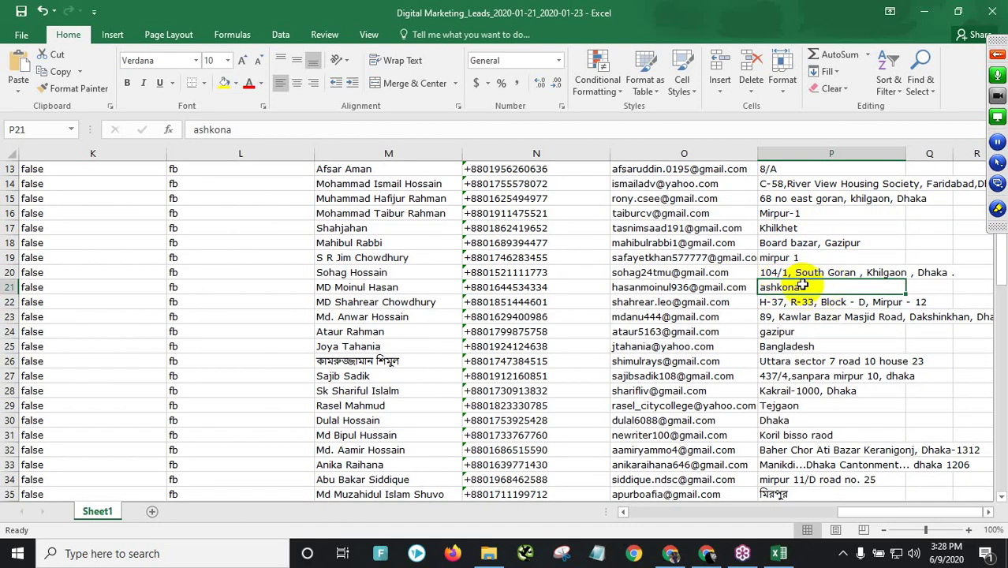
{"action": "scroll", "coordinate": [803, 286], "scroll_direction": "down", "scroll_amount": 5}
{"action": "scroll", "coordinate": [803, 354], "scroll_direction": "down", "scroll_amount": 7}
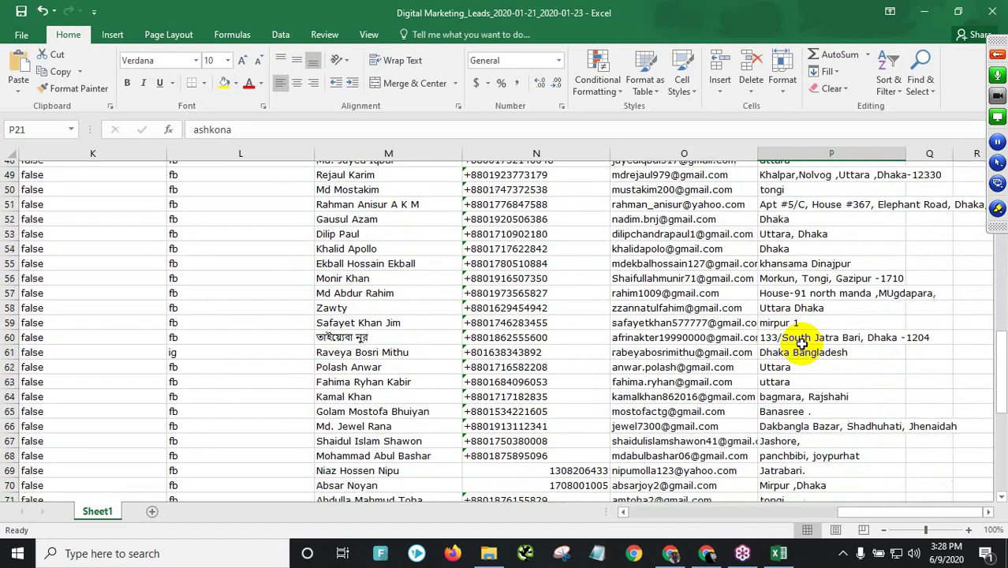
{"action": "scroll", "coordinate": [800, 339], "scroll_direction": "down", "scroll_amount": 3}
{"action": "scroll", "coordinate": [799, 328], "scroll_direction": "down", "scroll_amount": 2}
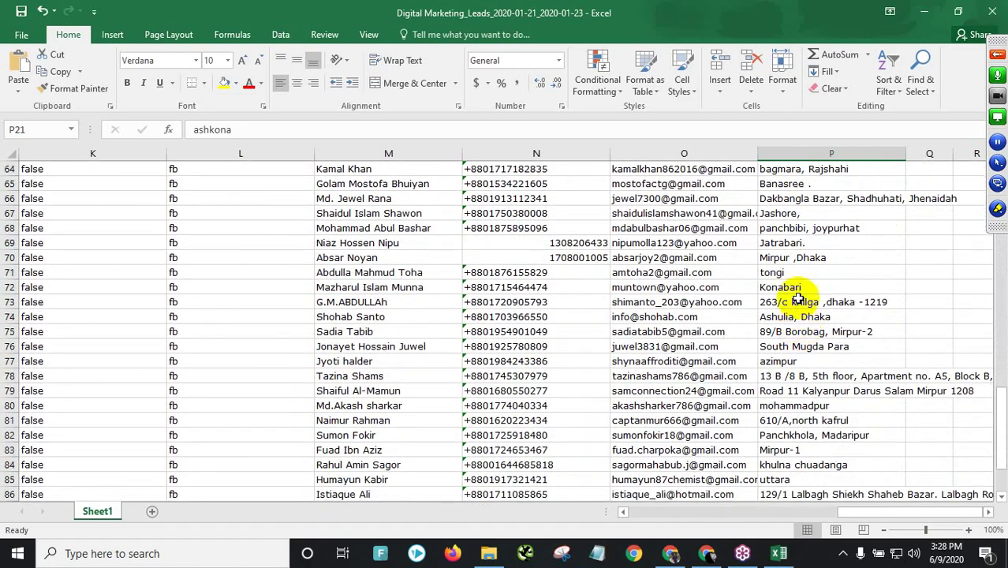
{"action": "left_click", "coordinate": [798, 246]}
{"action": "left_click", "coordinate": [825, 351]}
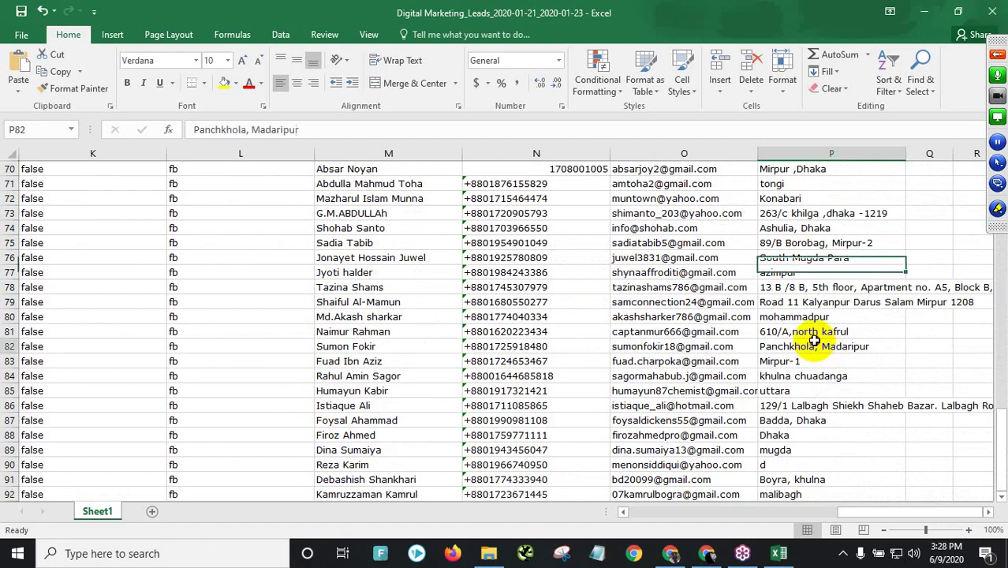
{"action": "scroll", "coordinate": [824, 351], "scroll_direction": "down", "scroll_amount": 3}
{"action": "left_click", "coordinate": [800, 308]}
- Move back up checking street addresses P29 to P24, then P3 to P10
{"action": "scroll", "coordinate": [799, 345], "scroll_direction": "up", "scroll_amount": 19}
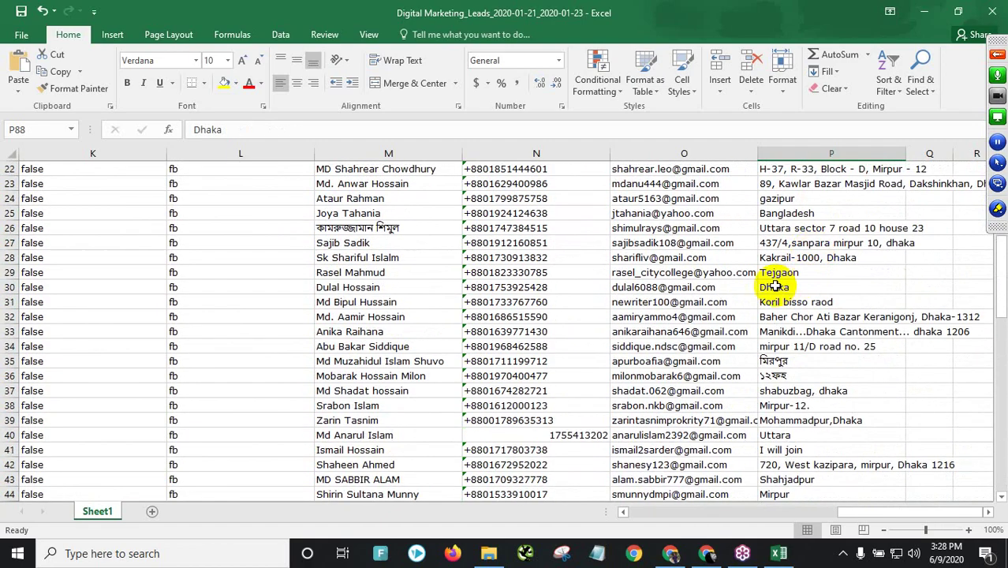
{"action": "left_click", "coordinate": [804, 272]}
{"action": "left_click", "coordinate": [820, 228]}
{"action": "left_click", "coordinate": [817, 213]}
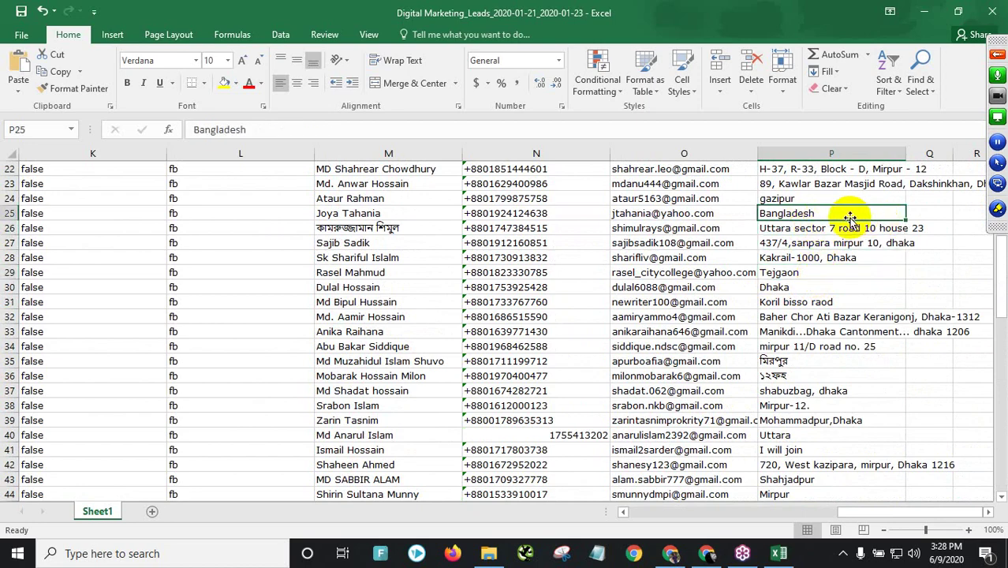
{"action": "left_click", "coordinate": [817, 198]}
{"action": "scroll", "coordinate": [813, 203], "scroll_direction": "up", "scroll_amount": 2}
{"action": "scroll", "coordinate": [813, 203], "scroll_direction": "up", "scroll_amount": 4}
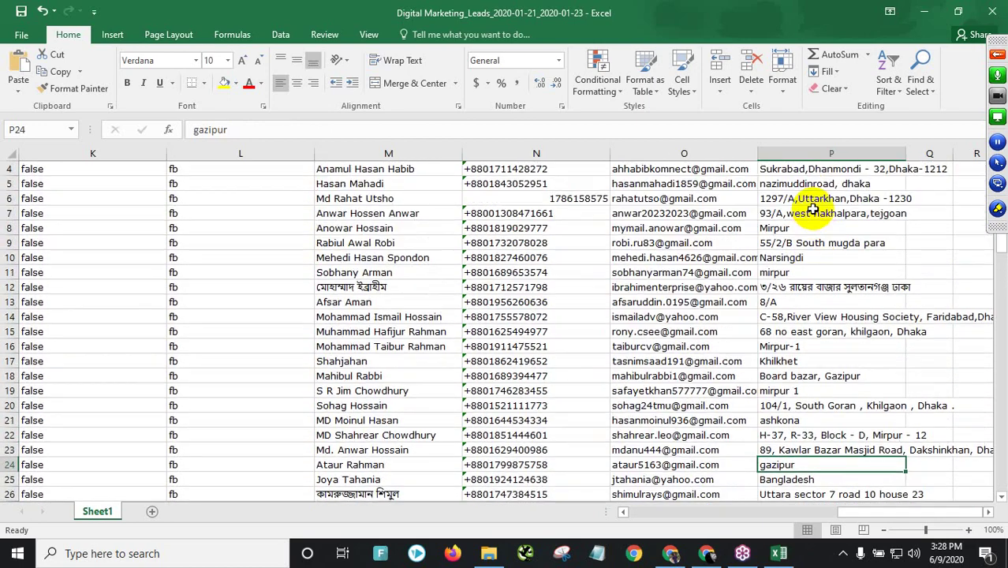
{"action": "scroll", "coordinate": [812, 212], "scroll_direction": "up", "scroll_amount": 1}
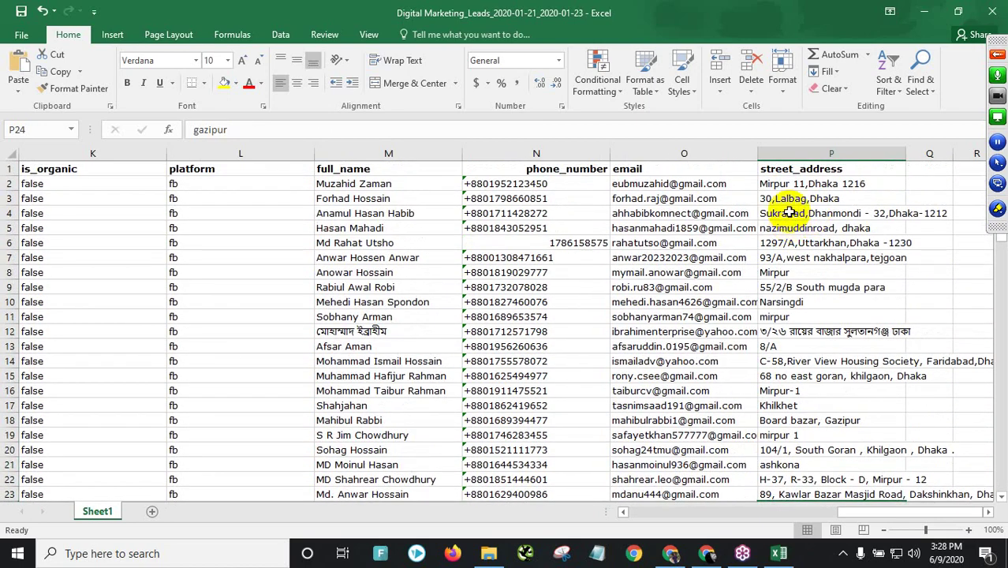
{"action": "left_click", "coordinate": [793, 198]}
{"action": "left_click", "coordinate": [803, 228]}
{"action": "left_click", "coordinate": [803, 272]}
{"action": "left_click", "coordinate": [800, 287]}
{"action": "left_click", "coordinate": [803, 301]}
- Select street address ranges from P3 and P13–P22, the full-name list, and row 92
{"action": "left_click_drag", "start_coordinate": [849, 198], "coordinate": [856, 286]}
{"action": "left_click_drag", "start_coordinate": [826, 349], "coordinate": [803, 480]}
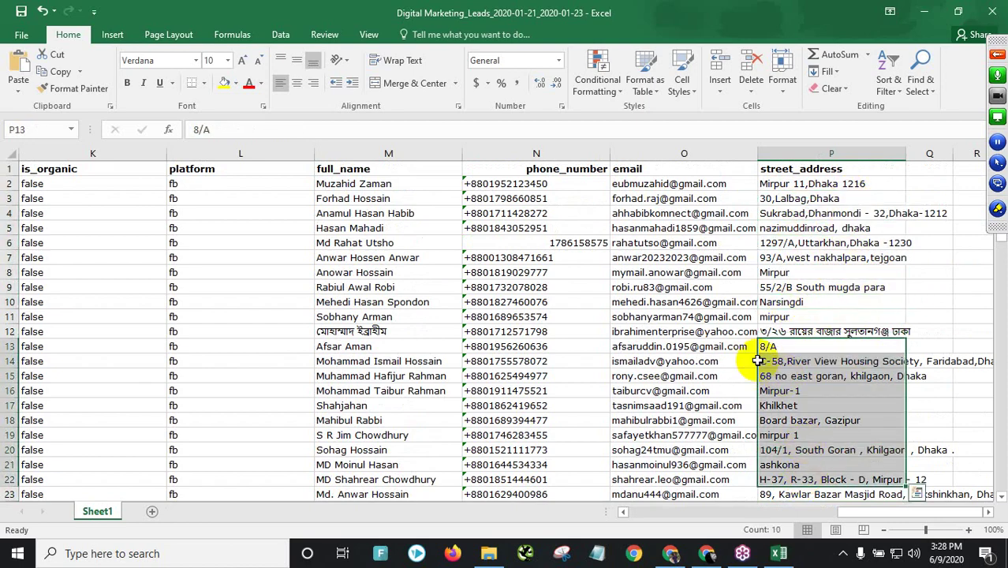
{"action": "scroll", "coordinate": [750, 347], "scroll_direction": "down", "scroll_amount": 3}
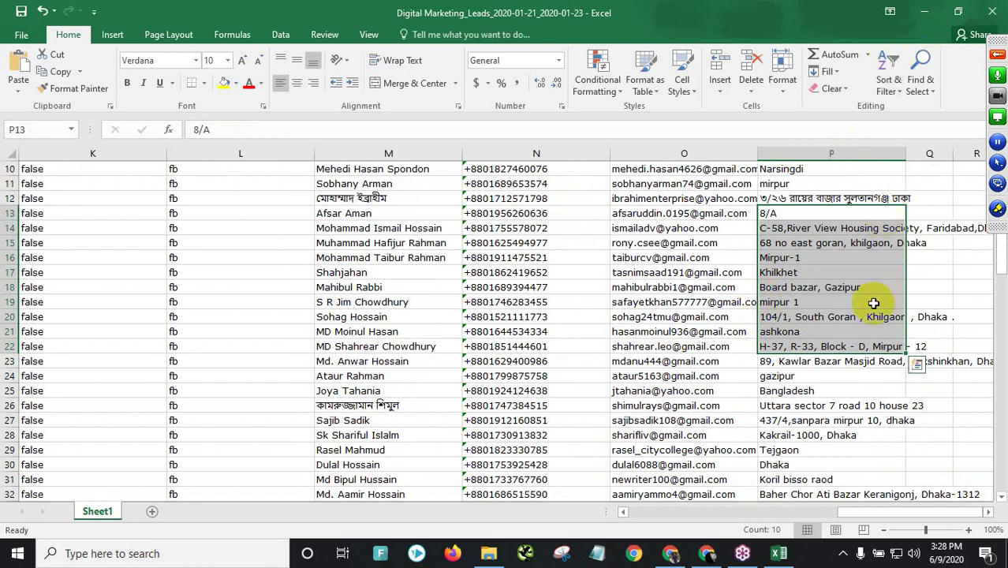
{"action": "scroll", "coordinate": [395, 304], "scroll_direction": "up", "scroll_amount": 3}
{"action": "left_click_drag", "start_coordinate": [398, 183], "coordinate": [399, 485]}
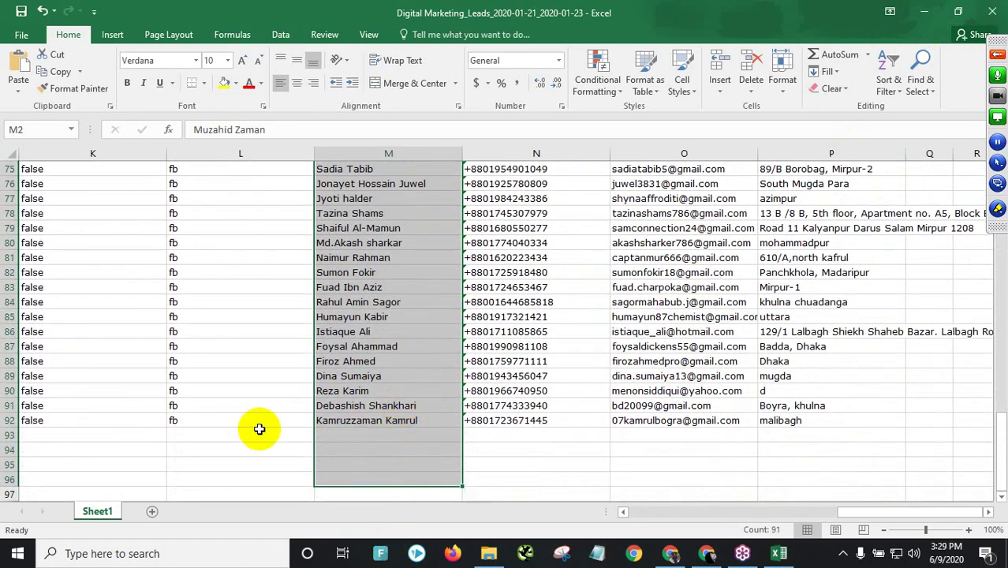
{"action": "left_click", "coordinate": [9, 419]}
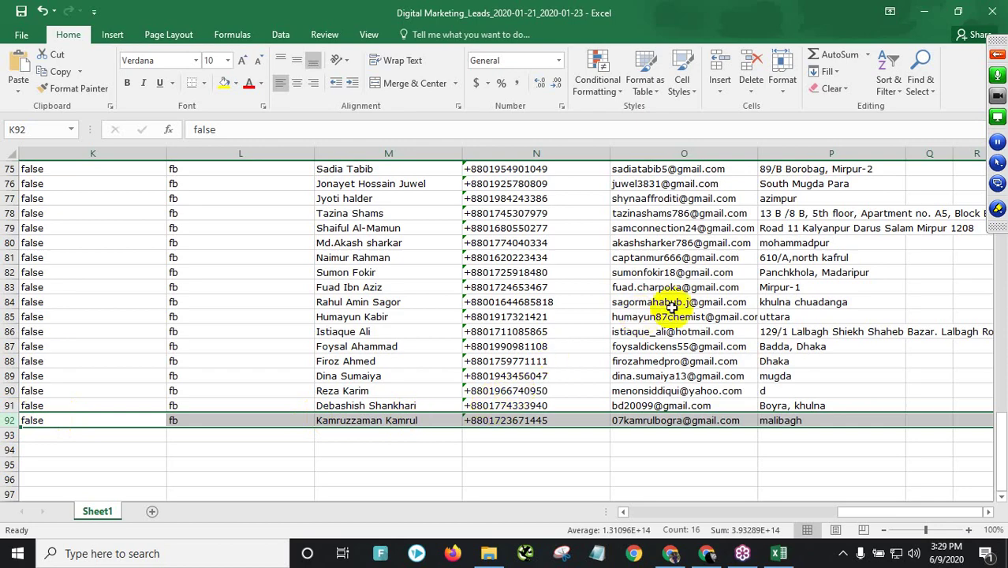
- Select the email cells O6 to O23
{"action": "scroll", "coordinate": [674, 306], "scroll_direction": "up", "scroll_amount": 20}
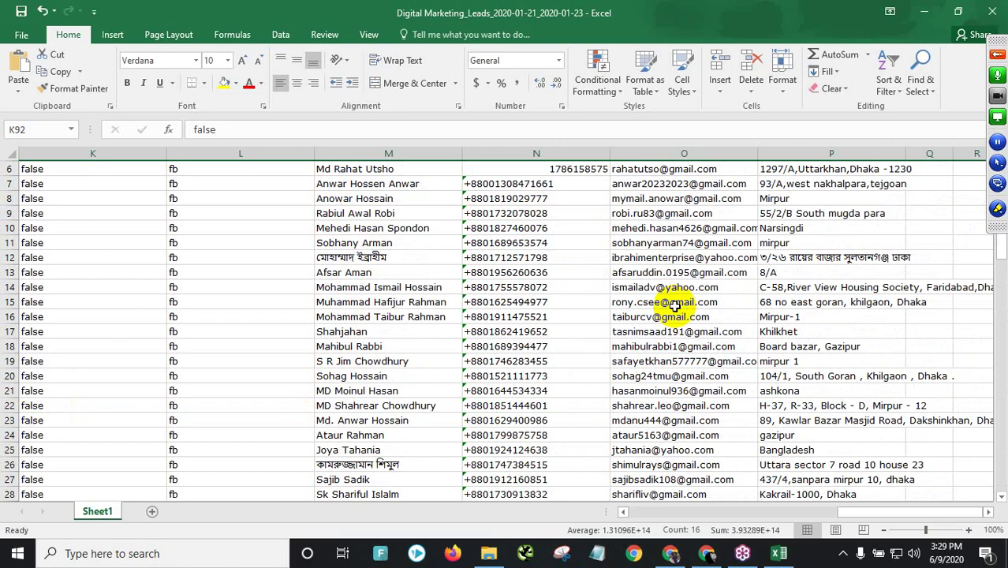
{"action": "scroll", "coordinate": [674, 306], "scroll_direction": "up", "scroll_amount": 2}
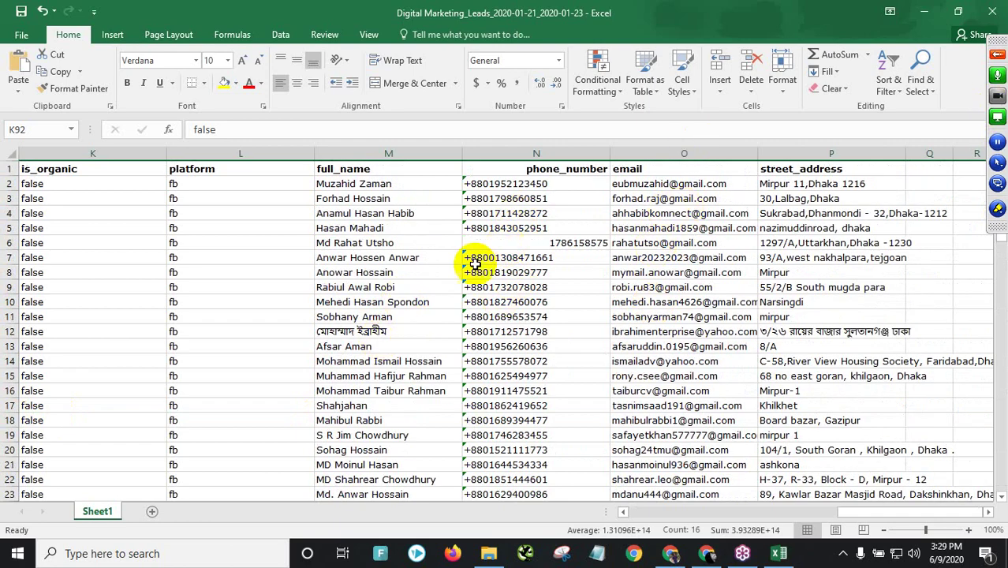
{"action": "scroll", "coordinate": [198, 349], "scroll_direction": "down", "scroll_amount": 15}
{"action": "scroll", "coordinate": [171, 374], "scroll_direction": "down", "scroll_amount": 12}
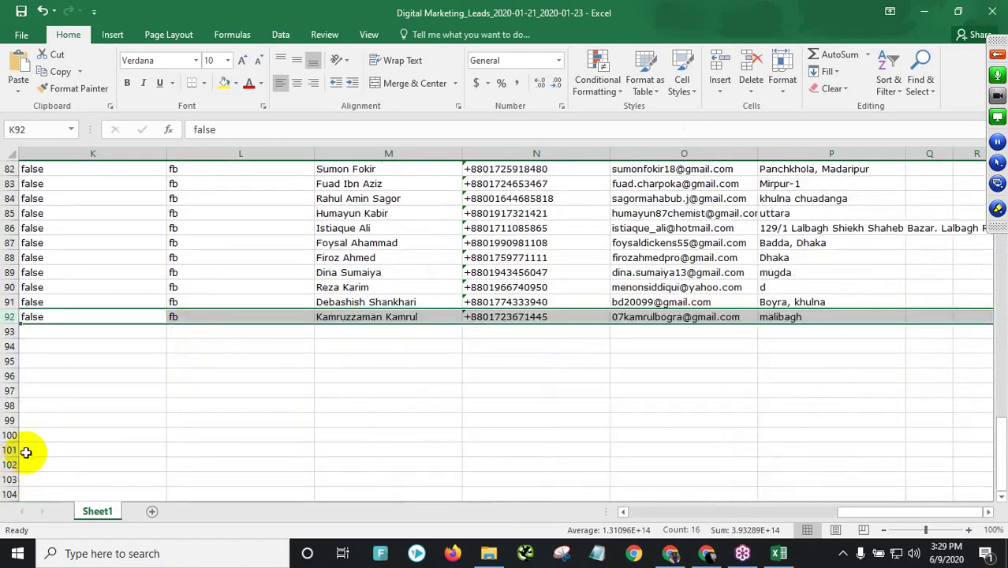
{"action": "scroll", "coordinate": [675, 417], "scroll_direction": "up", "scroll_amount": 20}
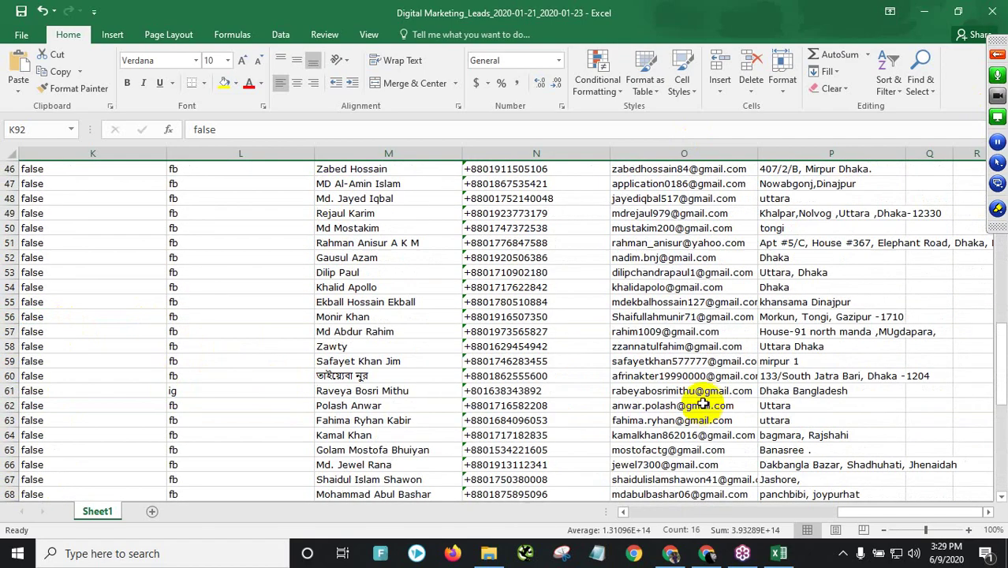
{"action": "left_click_drag", "start_coordinate": [682, 198], "coordinate": [635, 448]}
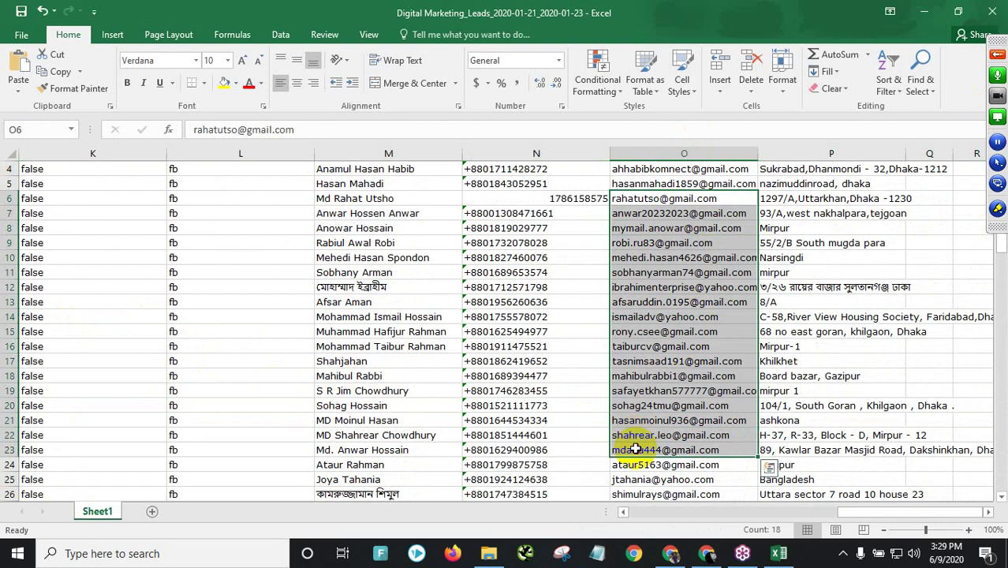
{"action": "scroll", "coordinate": [638, 430], "scroll_direction": "down", "scroll_amount": 20}
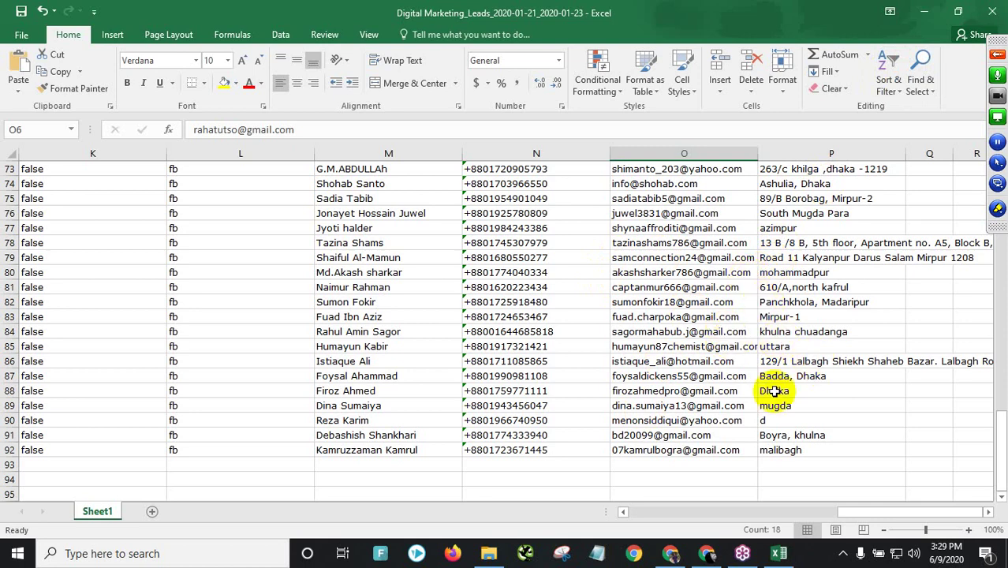
- Close the Excel workbook without saving and return to the Sarkar page's home in Facebook
{"action": "left_click", "coordinate": [983, 17]}
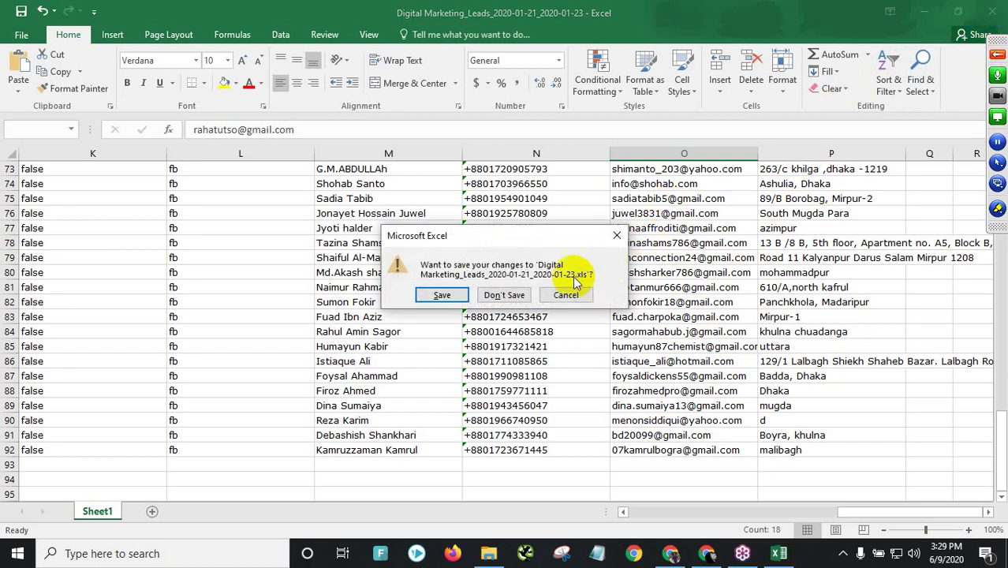
{"action": "left_click", "coordinate": [504, 294]}
{"action": "left_click", "coordinate": [670, 553]}
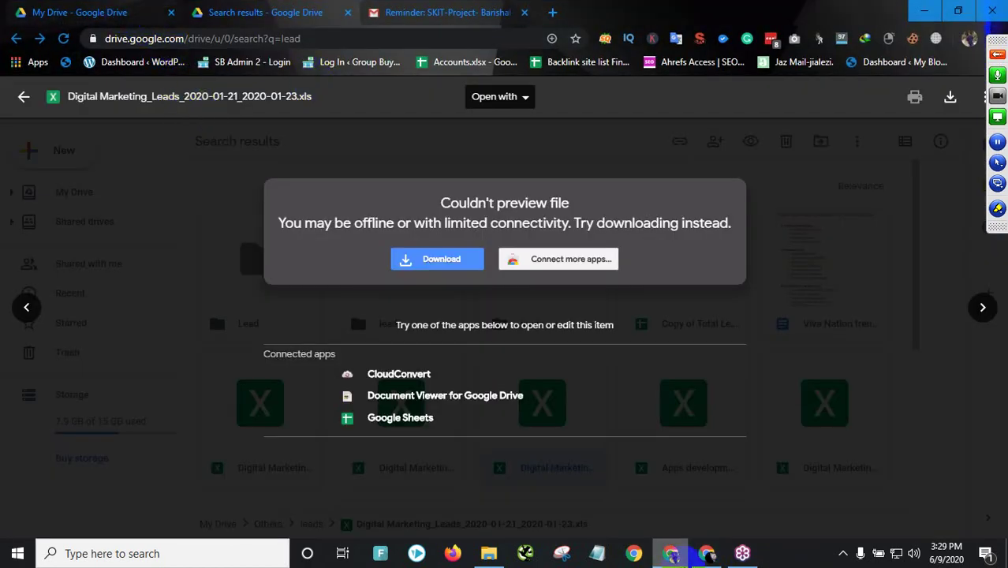
{"action": "left_click", "coordinate": [708, 553]}
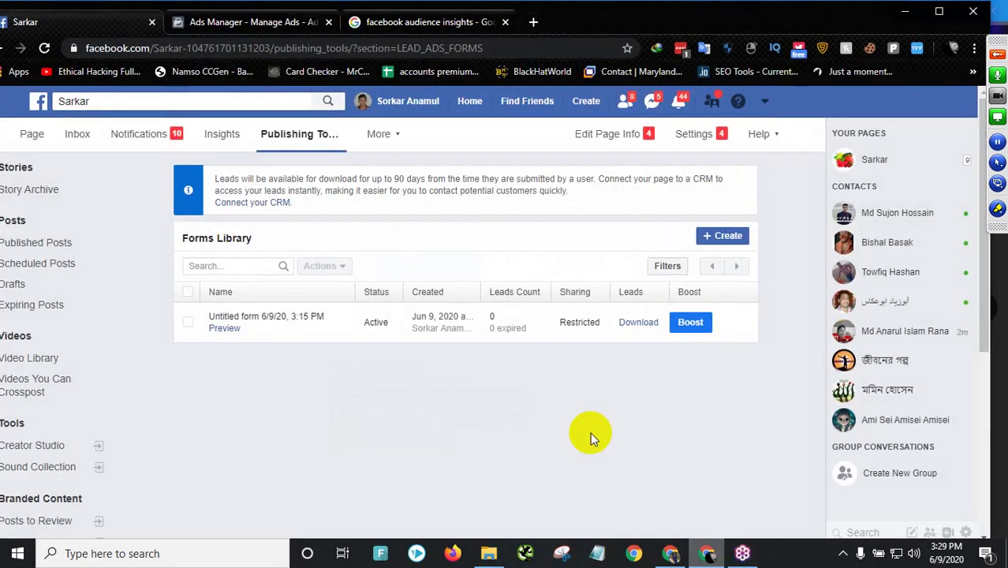
{"action": "left_click", "coordinate": [225, 22]}
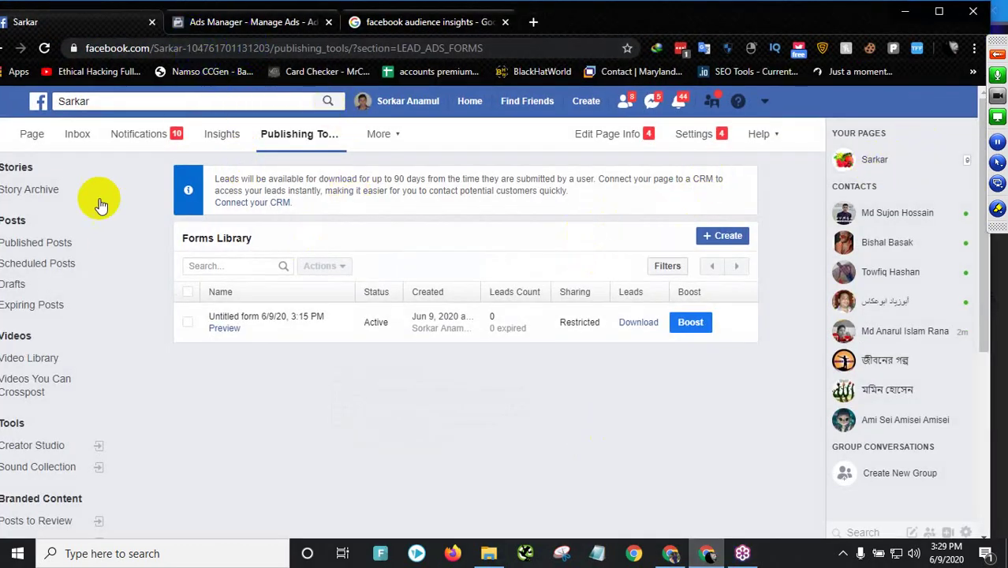
{"action": "left_click", "coordinate": [31, 136]}
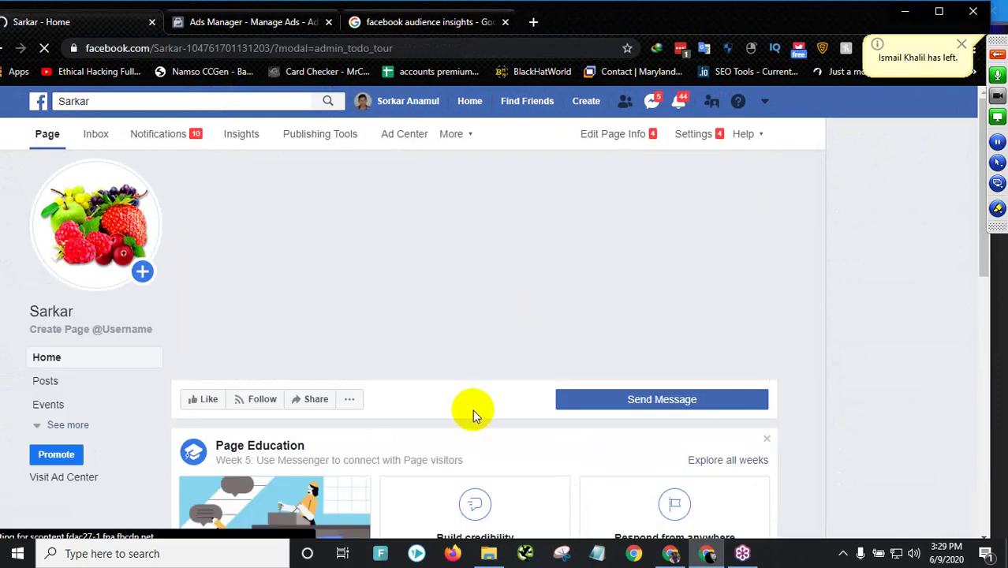
- Find the timeline post that reached 1 person and start boosting it
{"action": "scroll", "coordinate": [710, 416], "scroll_direction": "down", "scroll_amount": 2}
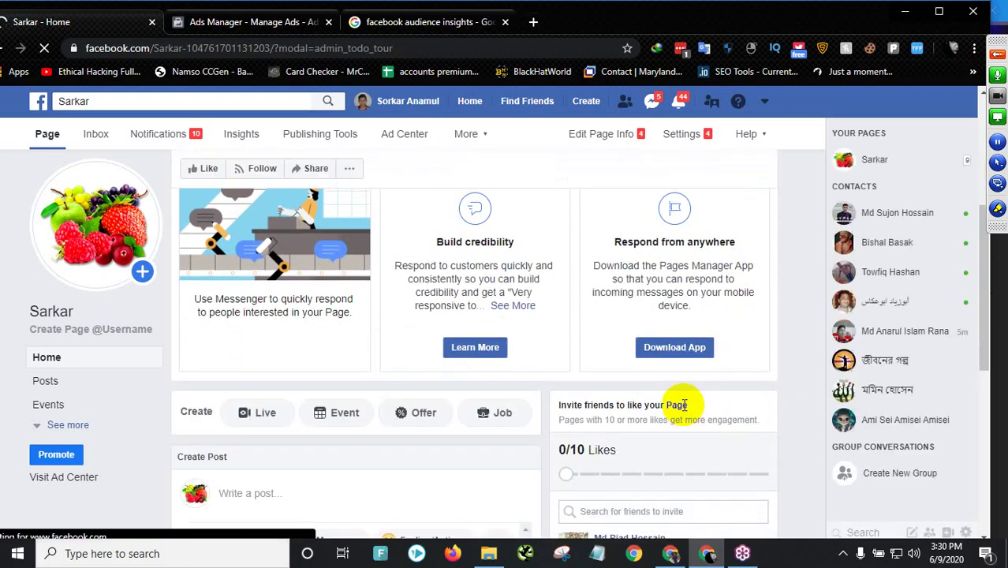
{"action": "scroll", "coordinate": [602, 433], "scroll_direction": "down", "scroll_amount": 4}
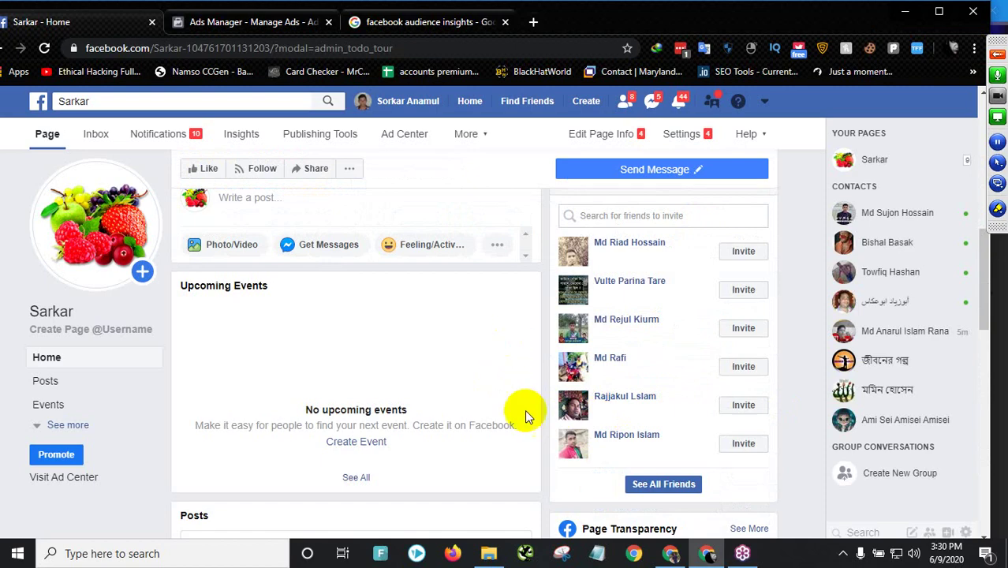
{"action": "scroll", "coordinate": [521, 394], "scroll_direction": "down", "scroll_amount": 5}
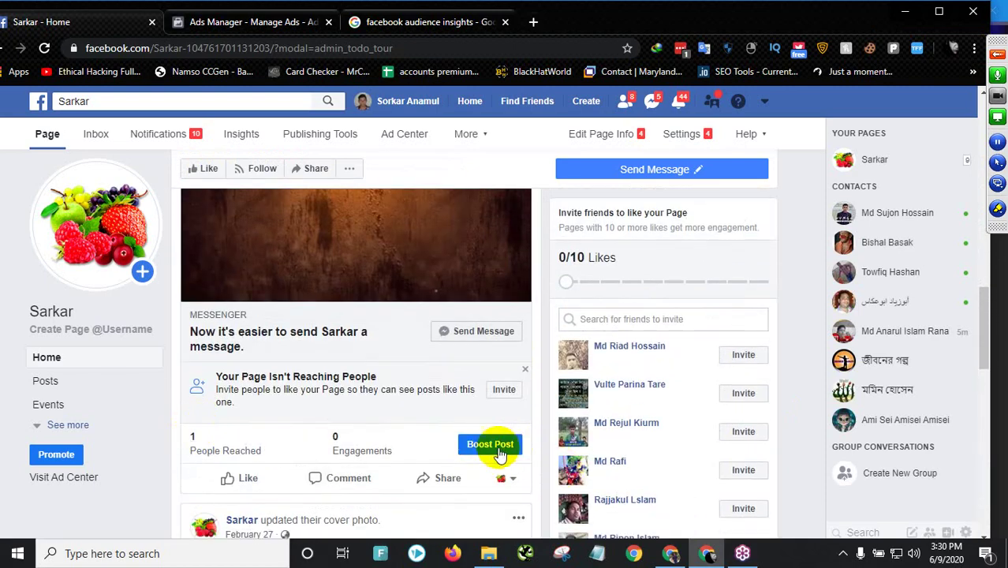
{"action": "left_click", "coordinate": [496, 446]}
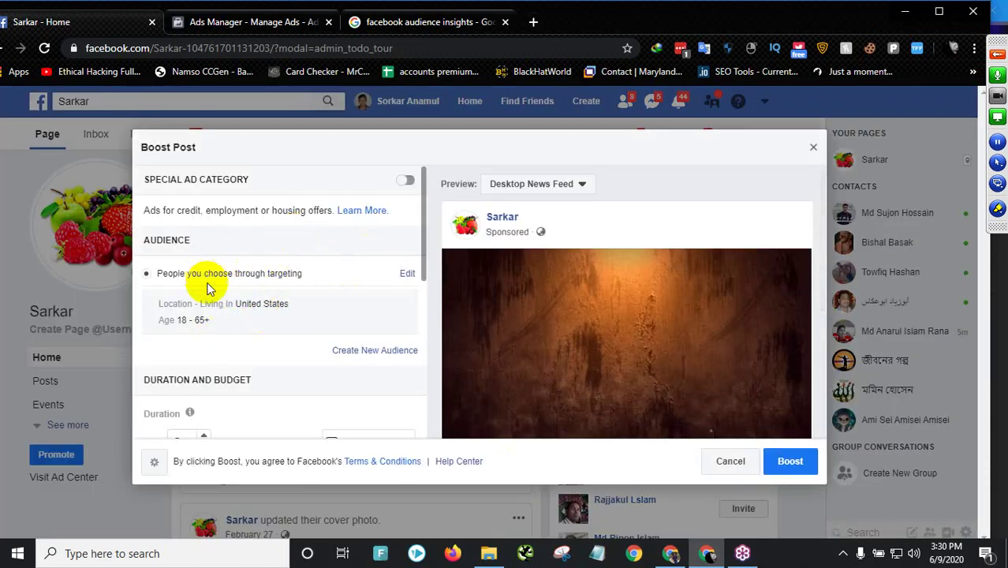
- Review the boost's United States audience, ages 18–65+, 5-day duration and $10.00 USD budget
{"action": "scroll", "coordinate": [227, 310], "scroll_direction": "down", "scroll_amount": 4}
{"action": "scroll", "coordinate": [237, 304], "scroll_direction": "up", "scroll_amount": 4}
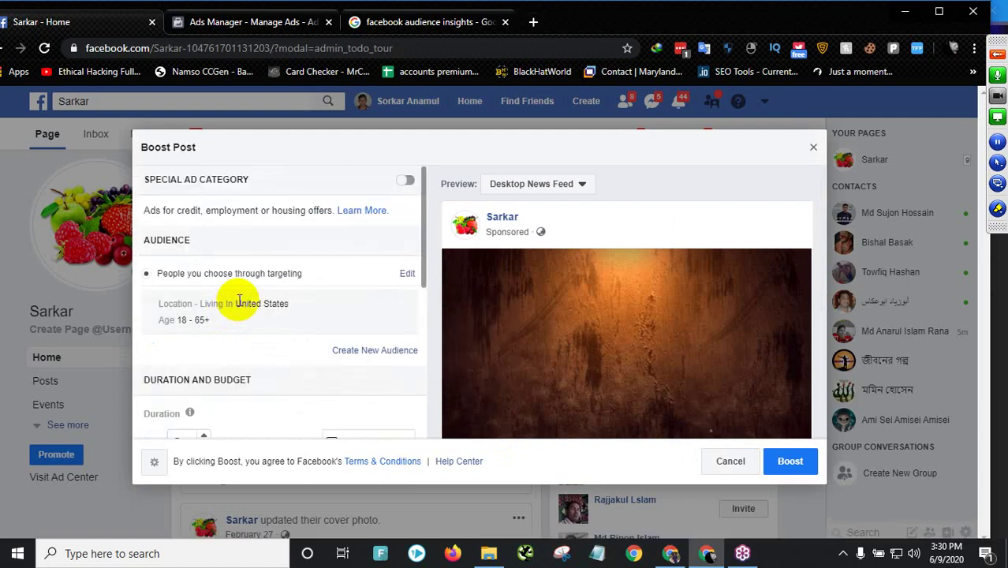
{"action": "scroll", "coordinate": [239, 301], "scroll_direction": "down", "scroll_amount": 3}
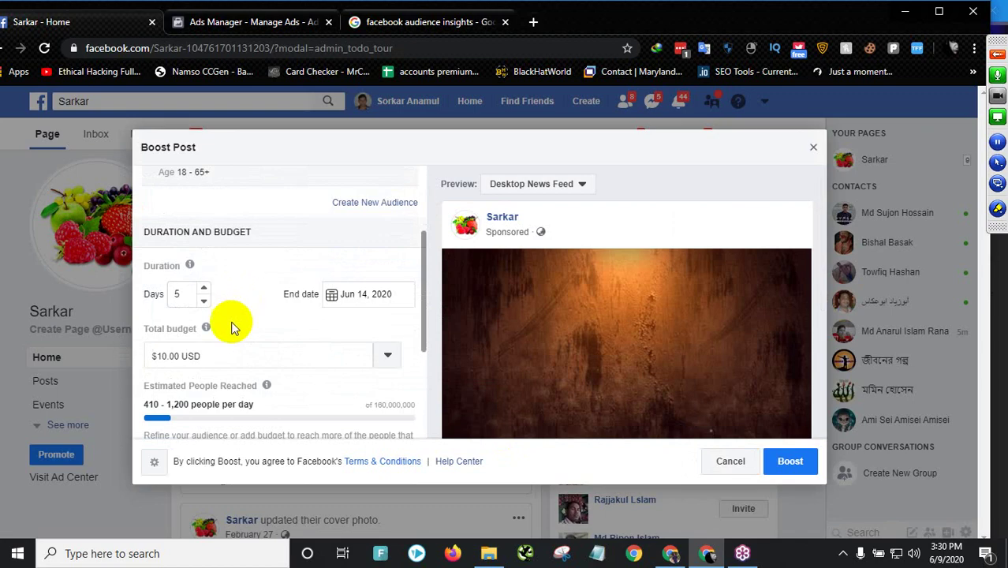
{"action": "scroll", "coordinate": [240, 324], "scroll_direction": "down", "scroll_amount": 3}
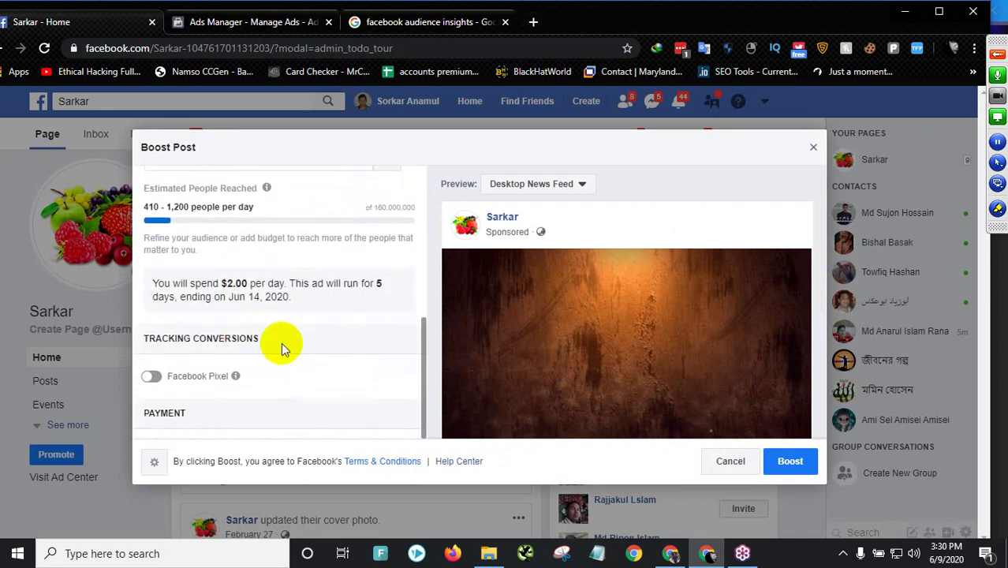
{"action": "scroll", "coordinate": [246, 327], "scroll_direction": "up", "scroll_amount": 2}
{"action": "scroll", "coordinate": [244, 328], "scroll_direction": "up", "scroll_amount": 3}
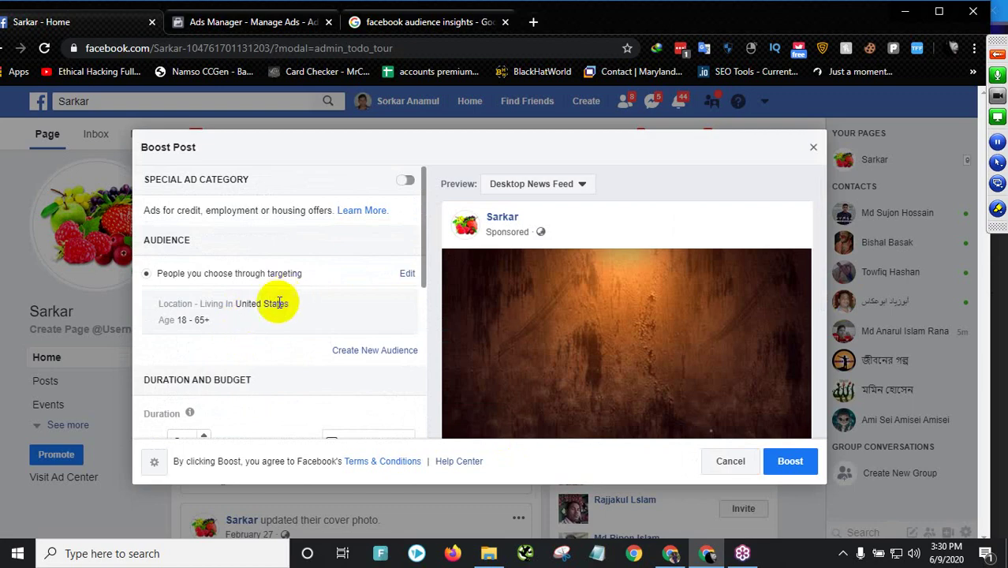
{"action": "left_click", "coordinate": [407, 273]}
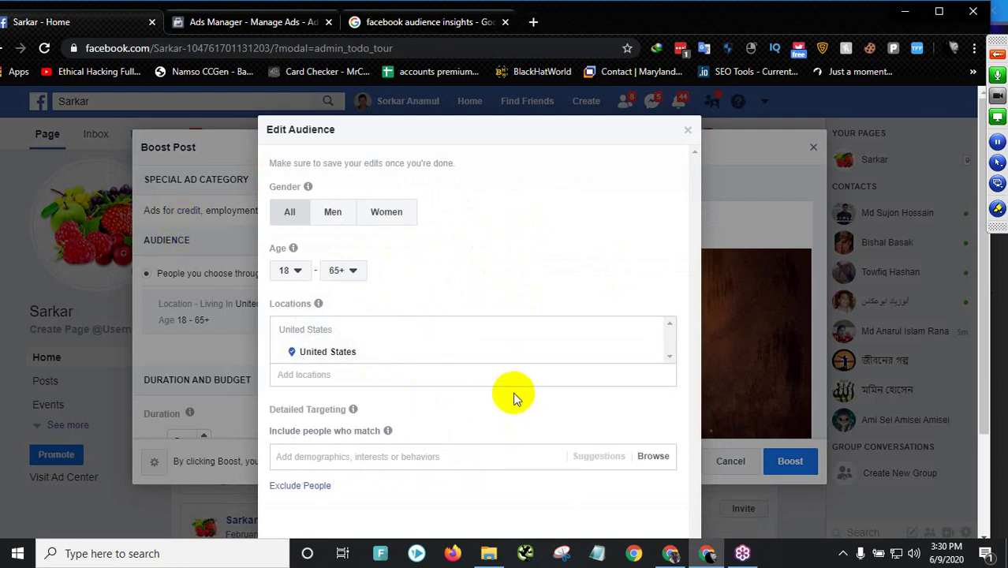
{"action": "left_click", "coordinate": [264, 21]}
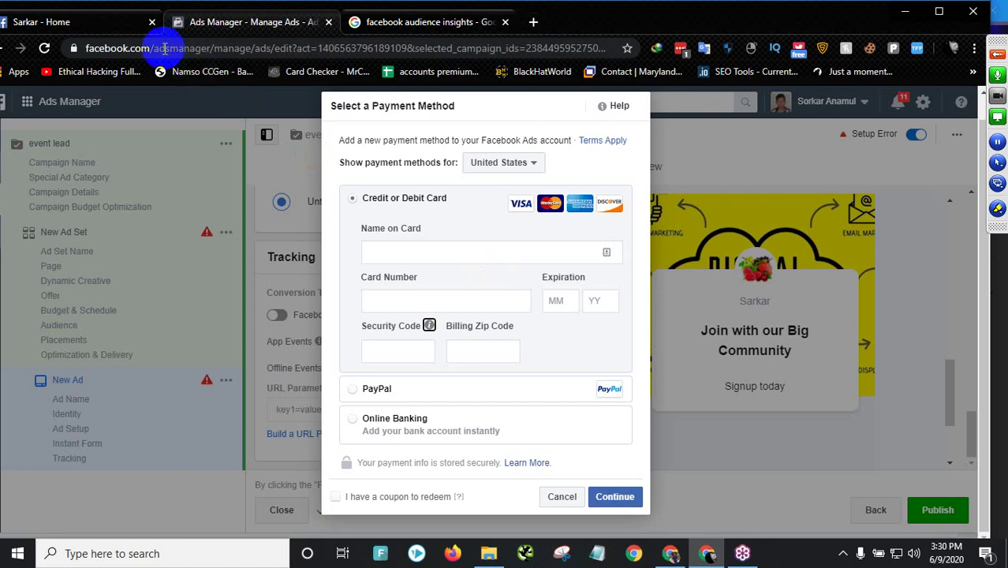
{"action": "left_click", "coordinate": [120, 30]}
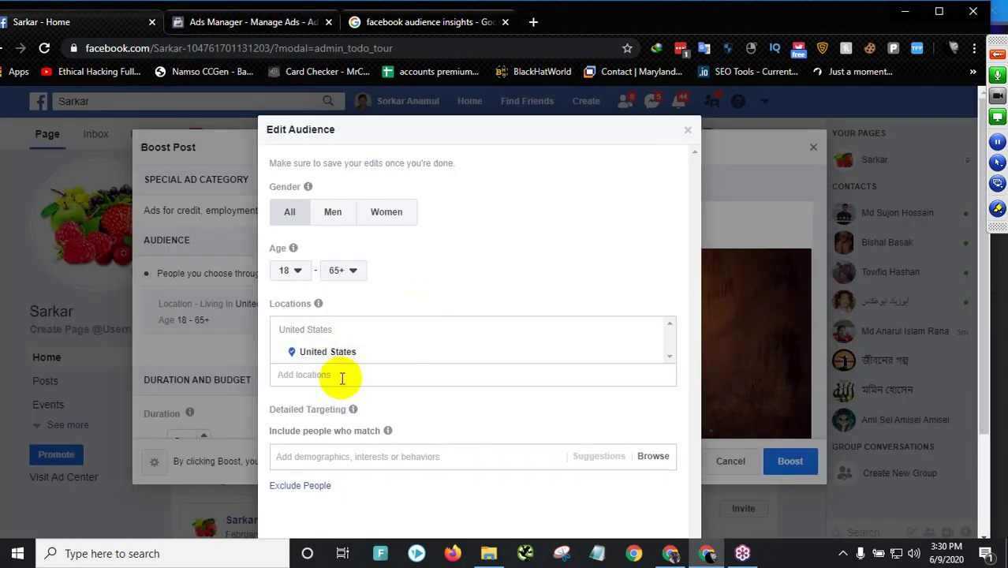
{"action": "left_click", "coordinate": [336, 377]}
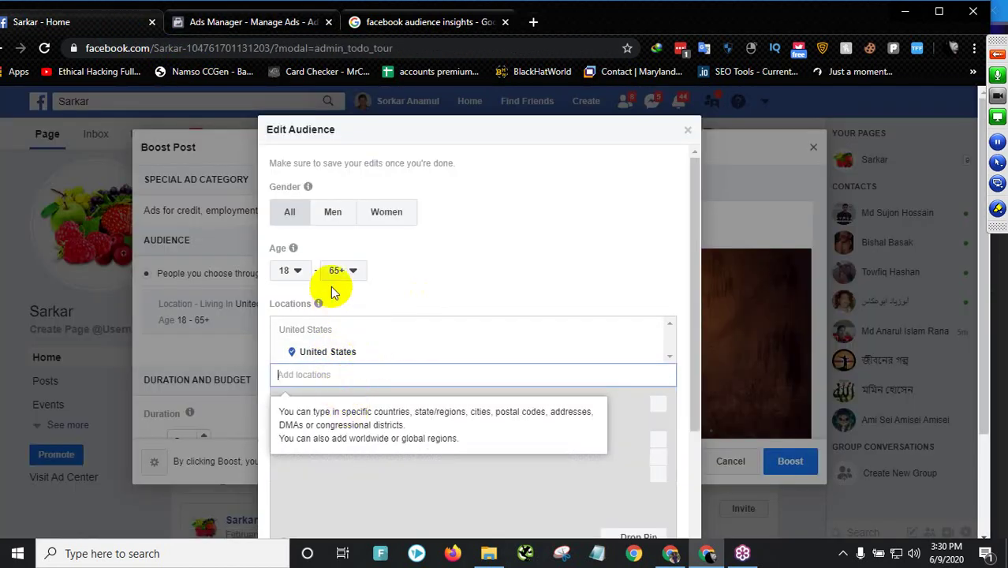
{"action": "scroll", "coordinate": [379, 465], "scroll_direction": "down", "scroll_amount": 2}
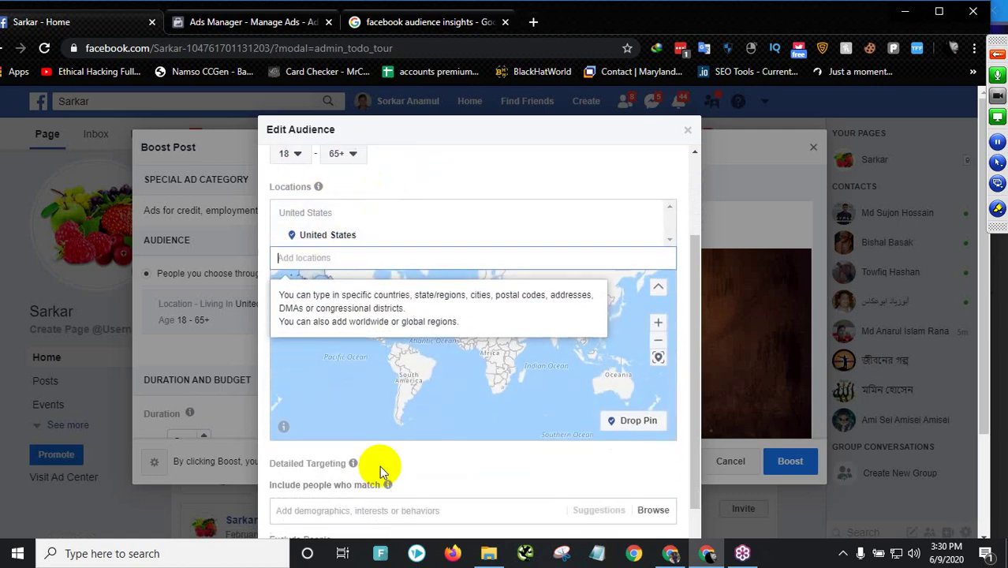
{"action": "left_click", "coordinate": [338, 389]}
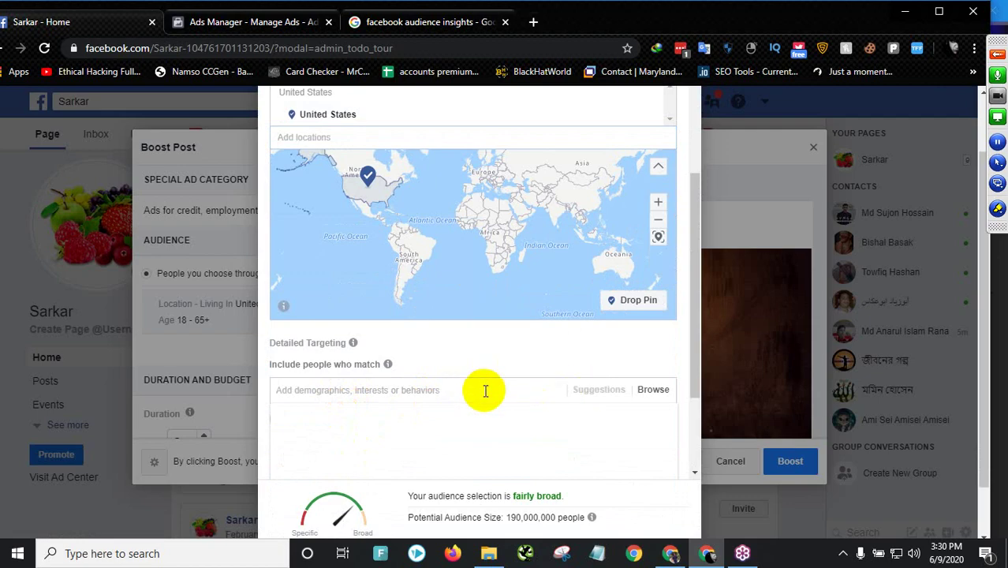
{"action": "scroll", "coordinate": [521, 401], "scroll_direction": "down", "scroll_amount": 2}
{"action": "scroll", "coordinate": [672, 204], "scroll_direction": "up", "scroll_amount": 5}
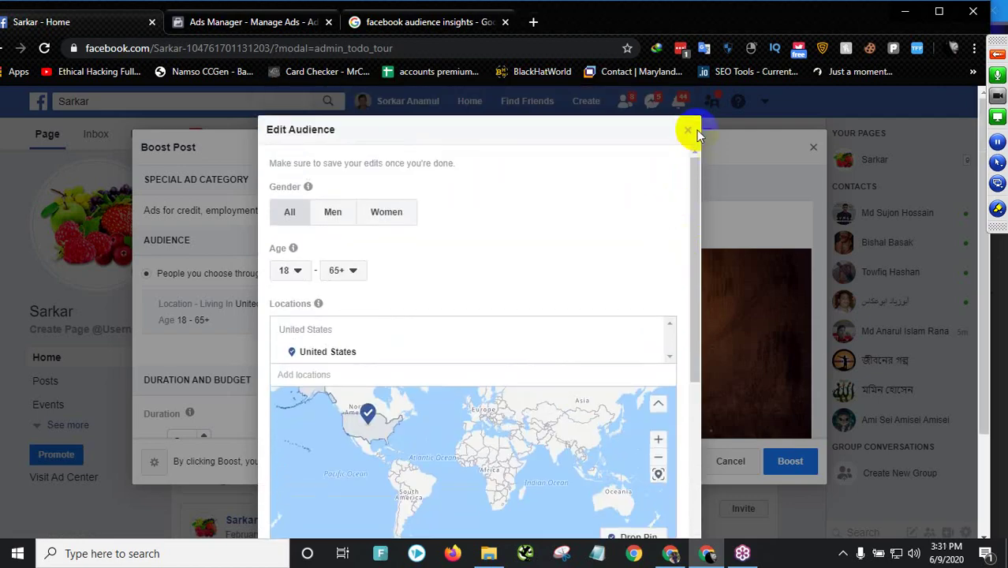
{"action": "left_click", "coordinate": [691, 134]}
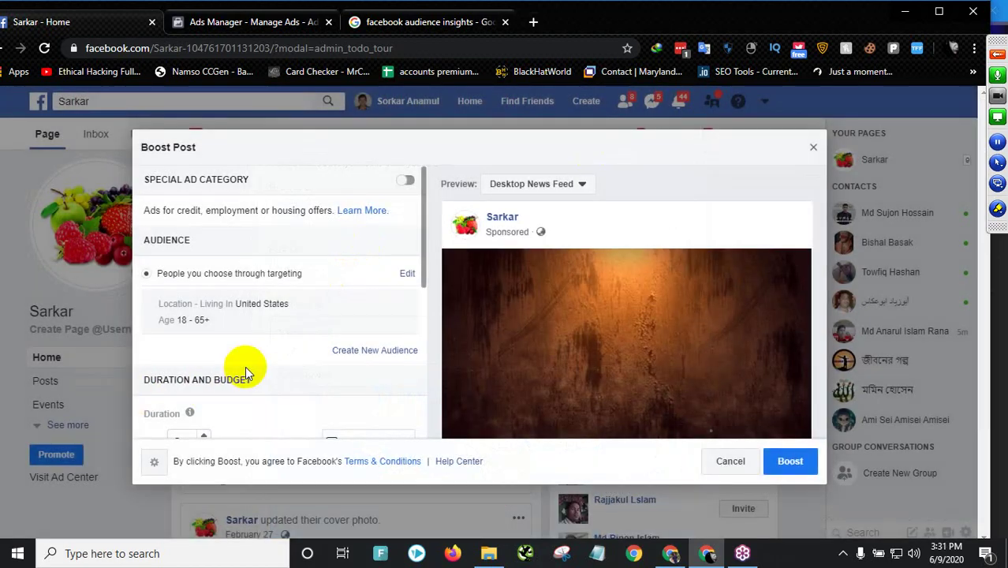
- Change the total budget to $100.00 USD and check the $20.00 daily spend and 4,100–12,000 daily reach
{"action": "scroll", "coordinate": [225, 363], "scroll_direction": "down", "scroll_amount": 3}
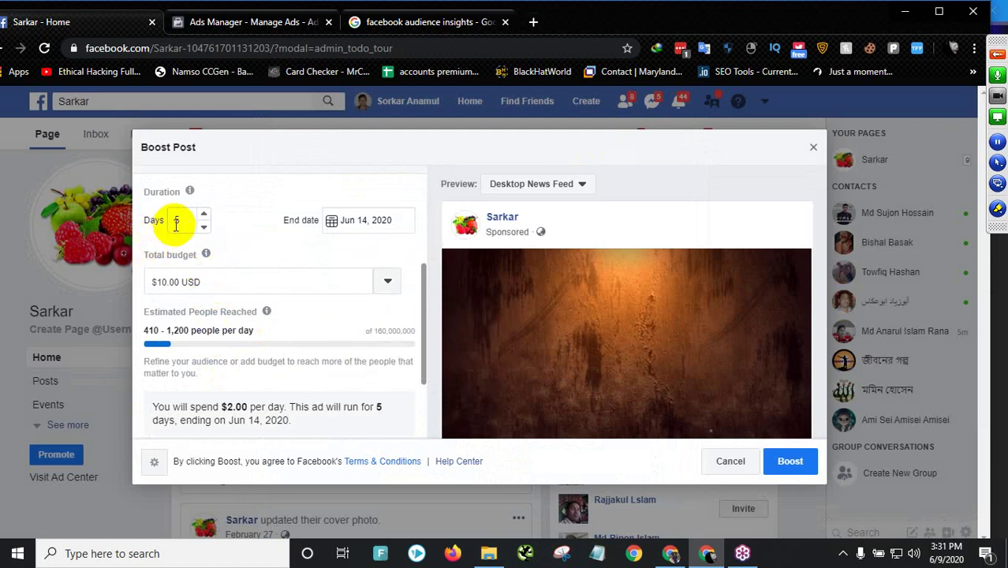
{"action": "left_click", "coordinate": [171, 281]}
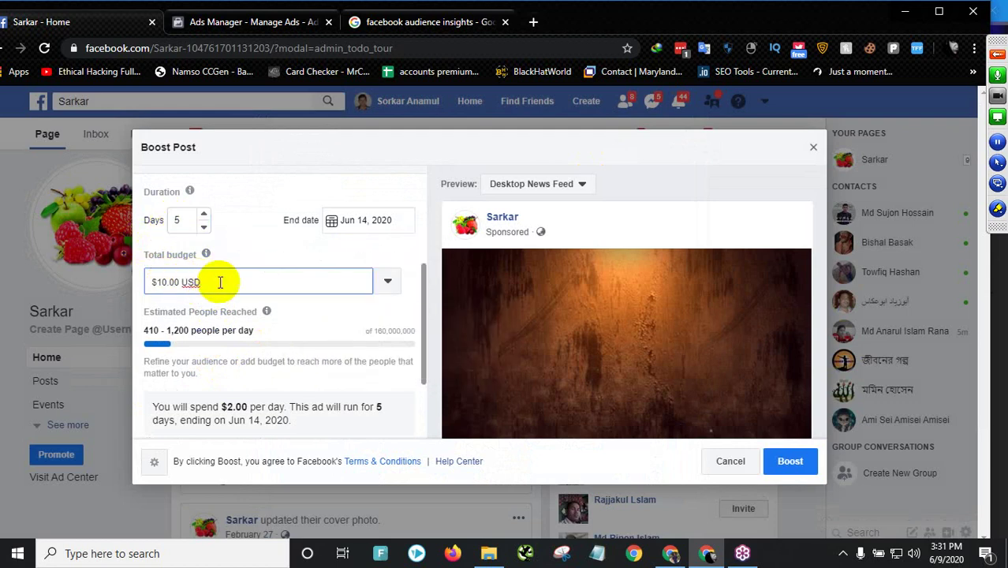
{"action": "scroll", "coordinate": [236, 347], "scroll_direction": "down", "scroll_amount": 3}
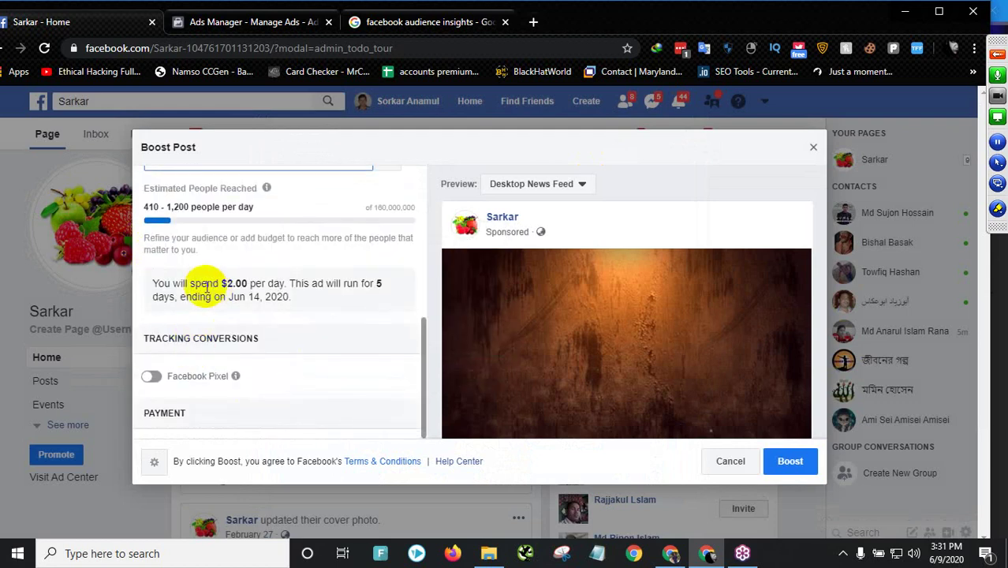
{"action": "scroll", "coordinate": [251, 285], "scroll_direction": "up", "scroll_amount": 3}
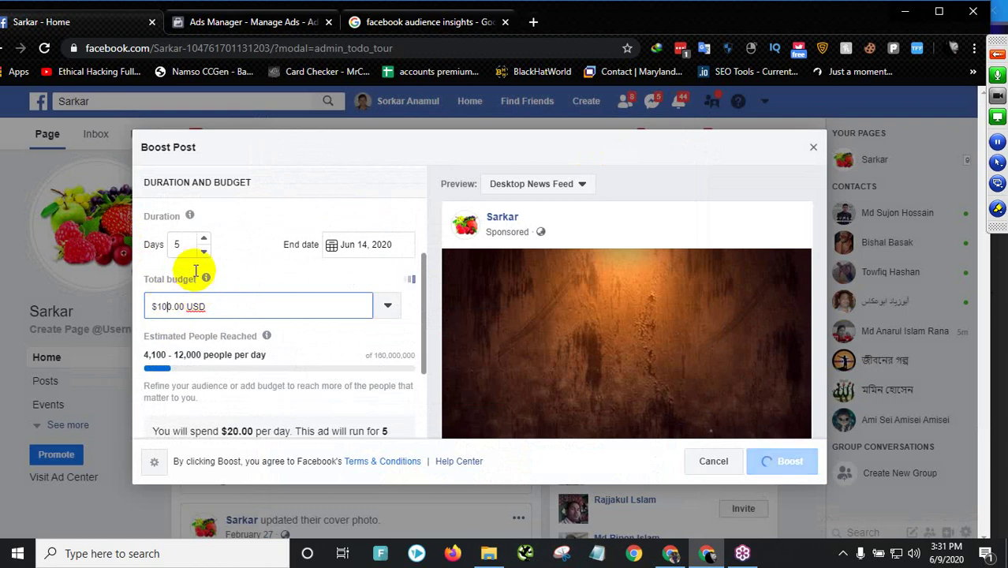
{"action": "scroll", "coordinate": [235, 394], "scroll_direction": "down", "scroll_amount": 1}
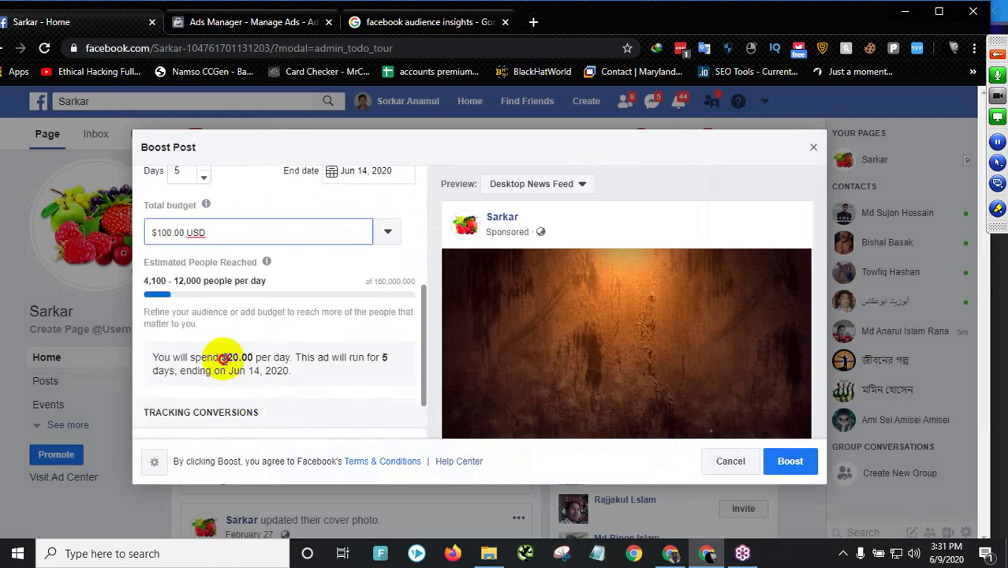
{"action": "left_click_drag", "start_coordinate": [221, 358], "coordinate": [259, 357]}
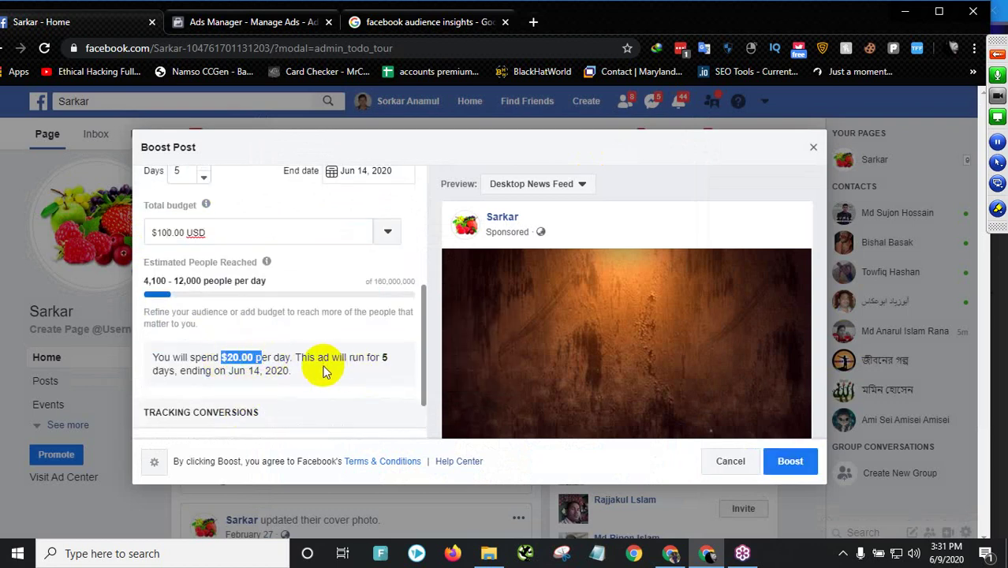
{"action": "scroll", "coordinate": [284, 369], "scroll_direction": "up", "scroll_amount": 1}
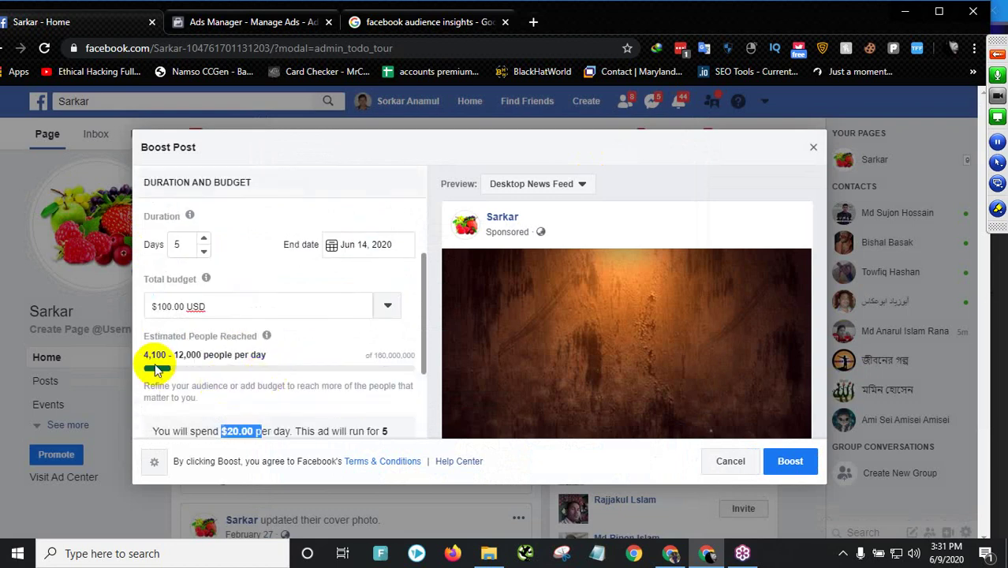
{"action": "left_click_drag", "start_coordinate": [148, 356], "coordinate": [268, 361]}
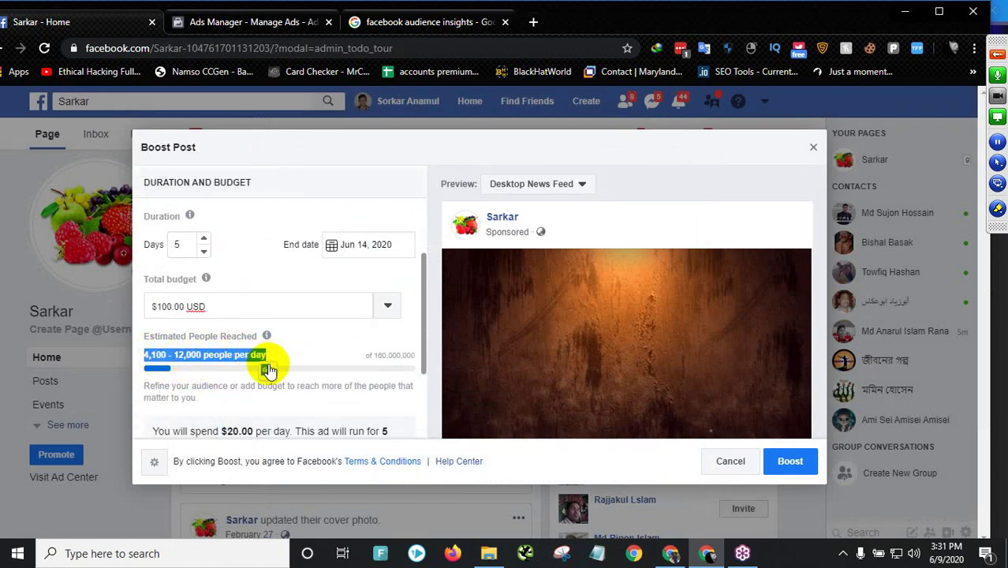
{"action": "scroll", "coordinate": [203, 383], "scroll_direction": "up", "scroll_amount": 2}
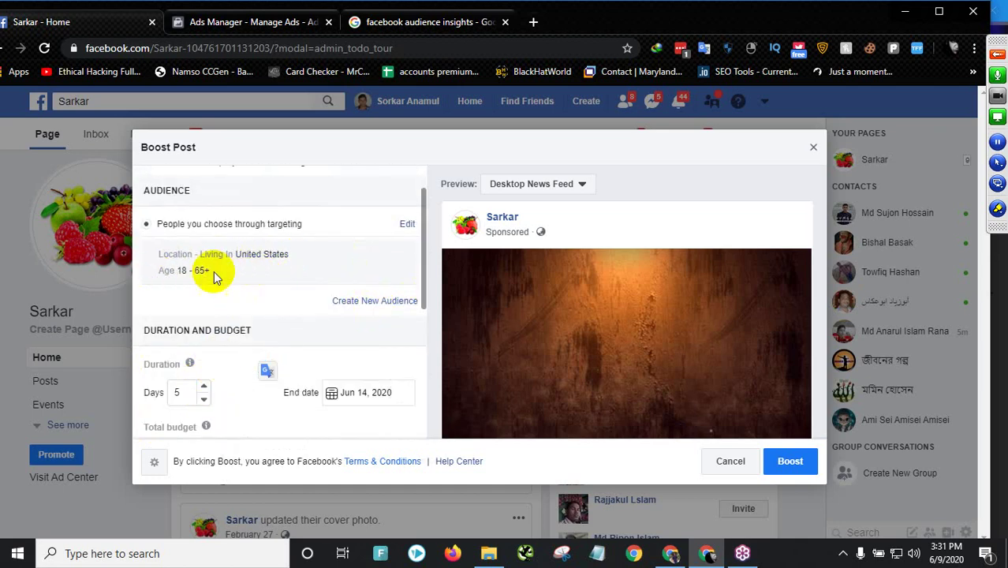
- Replace United States with Bangladesh (Country/Region) in the boost audience's locations
{"action": "left_click", "coordinate": [406, 225]}
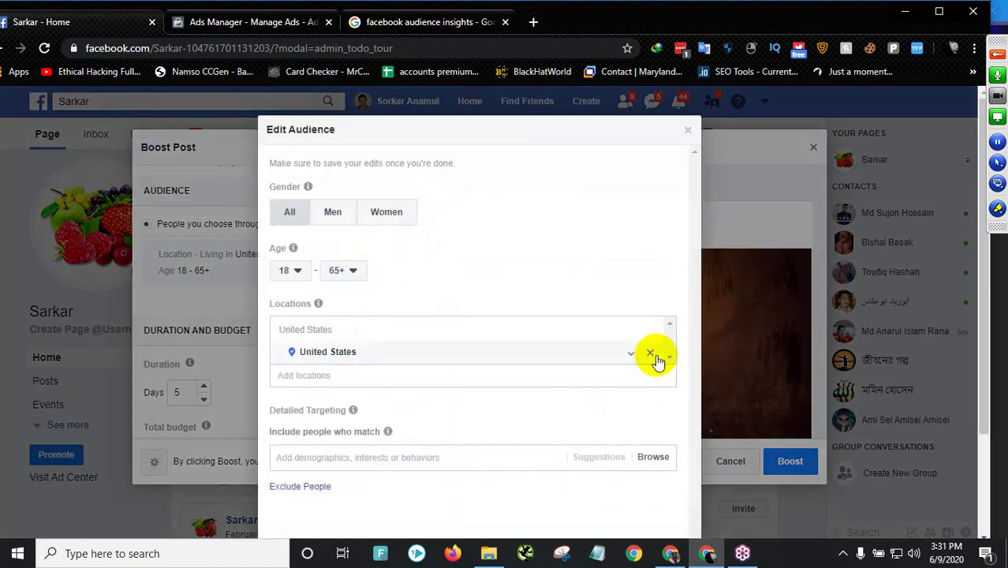
{"action": "left_click", "coordinate": [649, 353]}
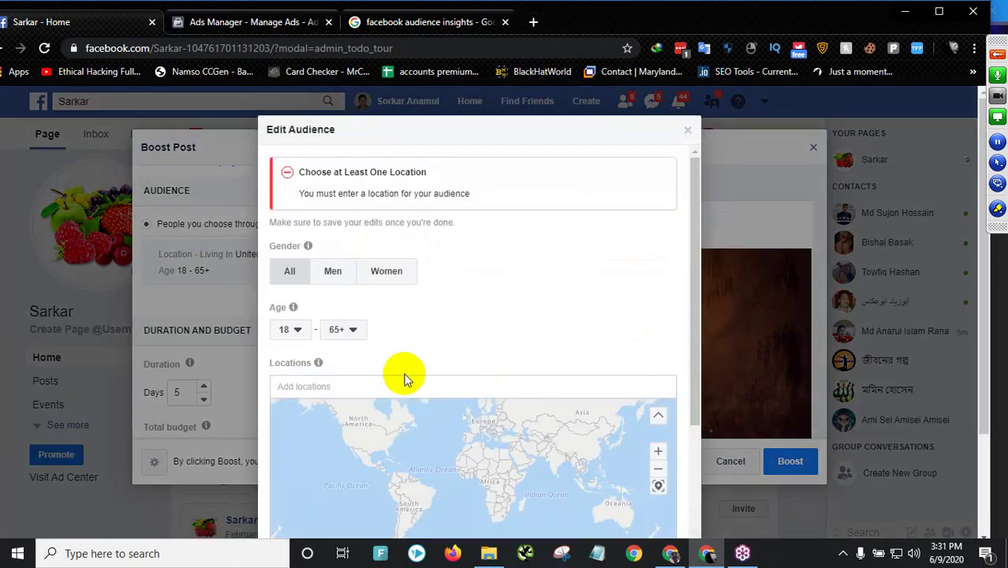
{"action": "scroll", "coordinate": [187, 374], "scroll_direction": "down", "scroll_amount": 3}
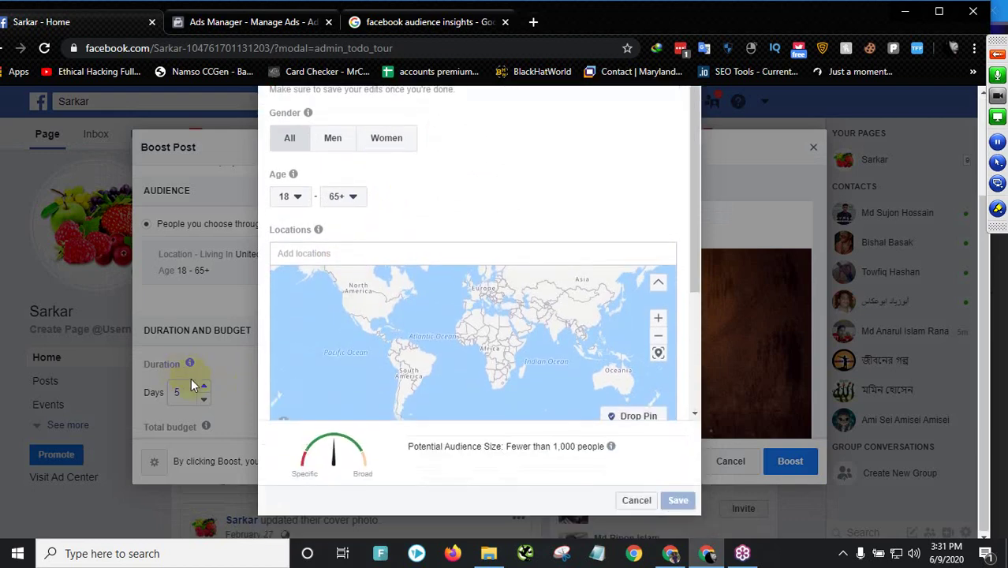
{"action": "left_click", "coordinate": [347, 253]}
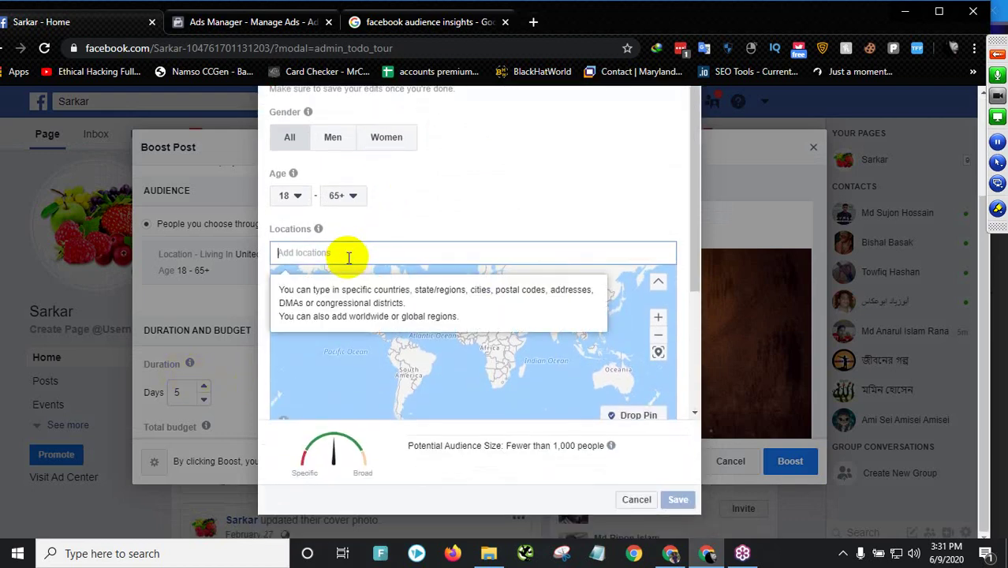
{"action": "type", "text": "bangla"}
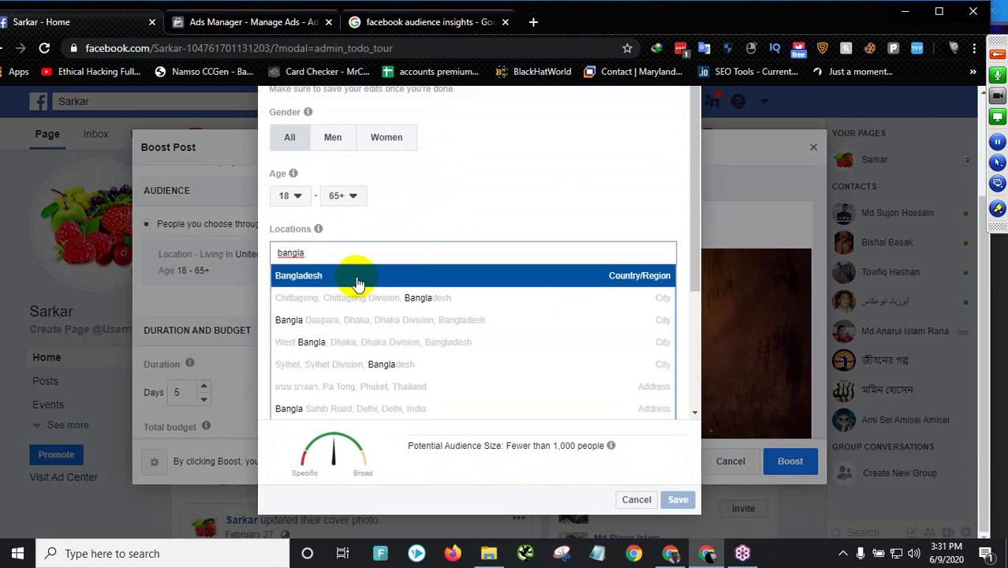
{"action": "left_click", "coordinate": [357, 280]}
{"action": "scroll", "coordinate": [626, 438], "scroll_direction": "down", "scroll_amount": 2}
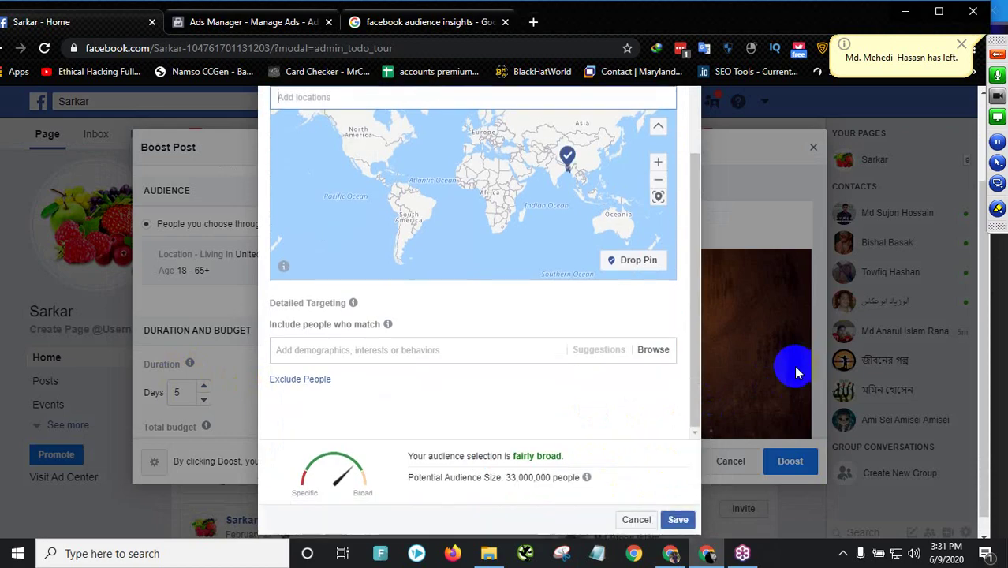
{"action": "left_click", "coordinate": [679, 500]}
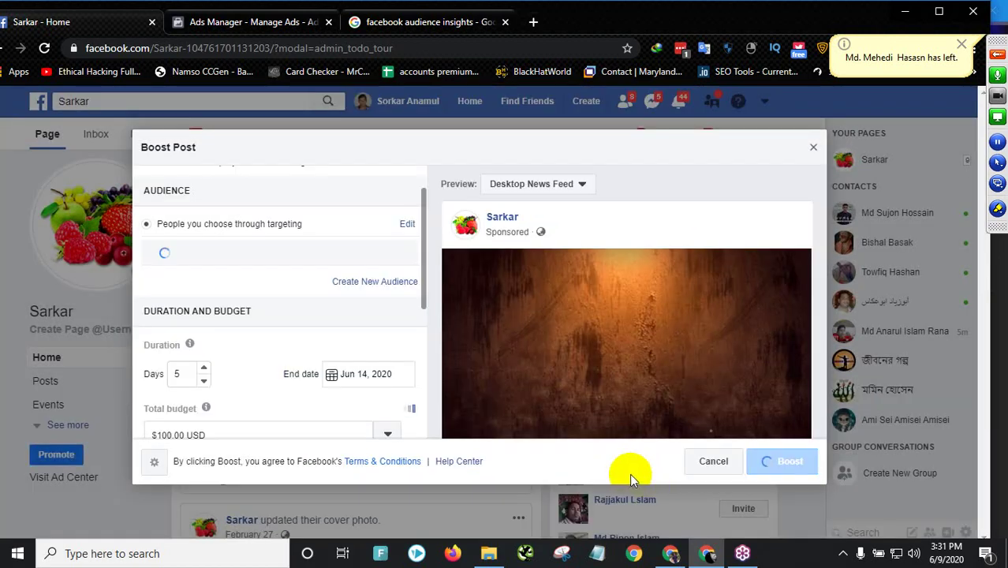
{"action": "scroll", "coordinate": [308, 347], "scroll_direction": "down", "scroll_amount": 3}
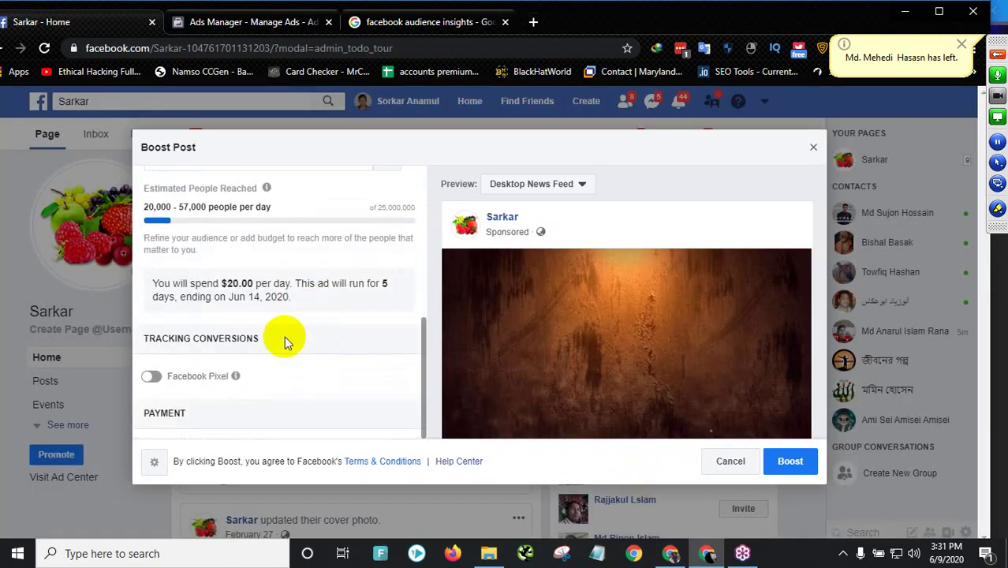
{"action": "left_click_drag", "start_coordinate": [145, 206], "coordinate": [199, 207]}
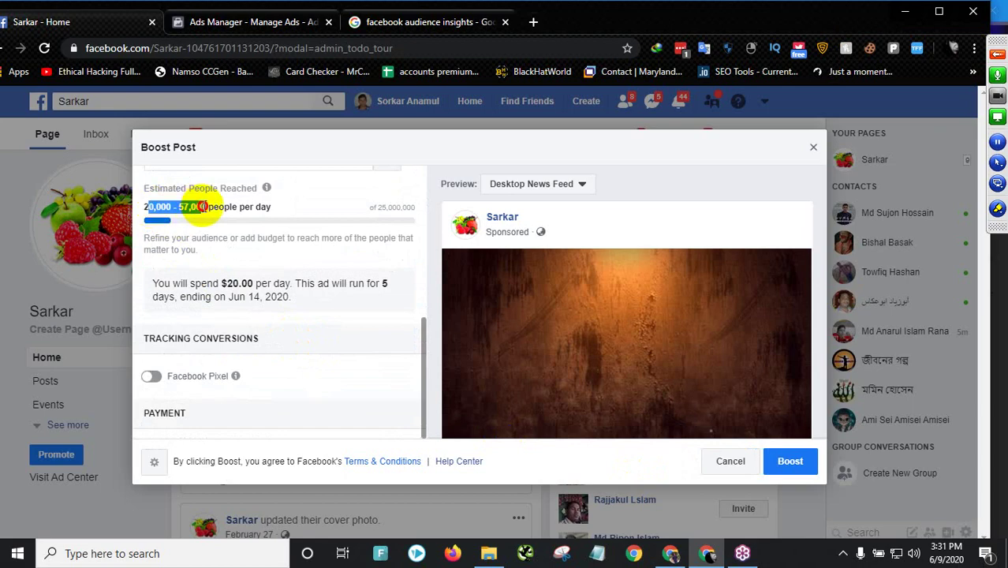
{"action": "scroll", "coordinate": [286, 265], "scroll_direction": "up", "scroll_amount": 3}
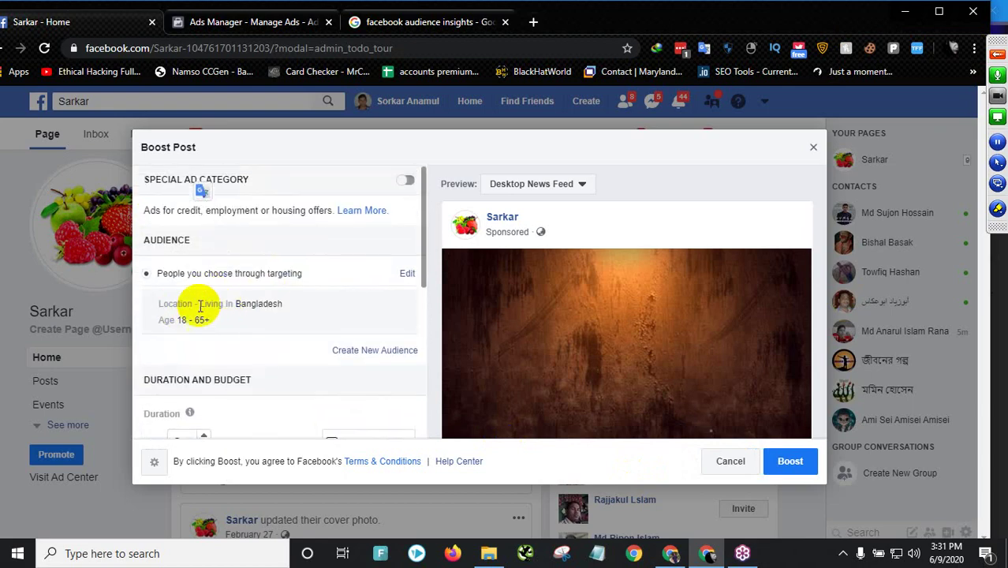
{"action": "scroll", "coordinate": [254, 321], "scroll_direction": "down", "scroll_amount": 6}
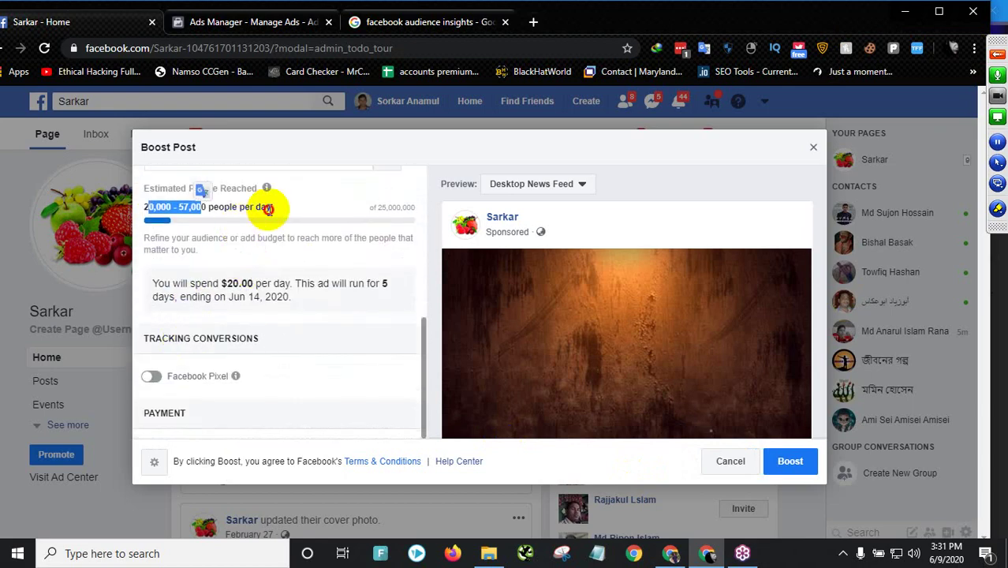
{"action": "left_click", "coordinate": [262, 205]}
{"action": "scroll", "coordinate": [233, 244], "scroll_direction": "up", "scroll_amount": 2}
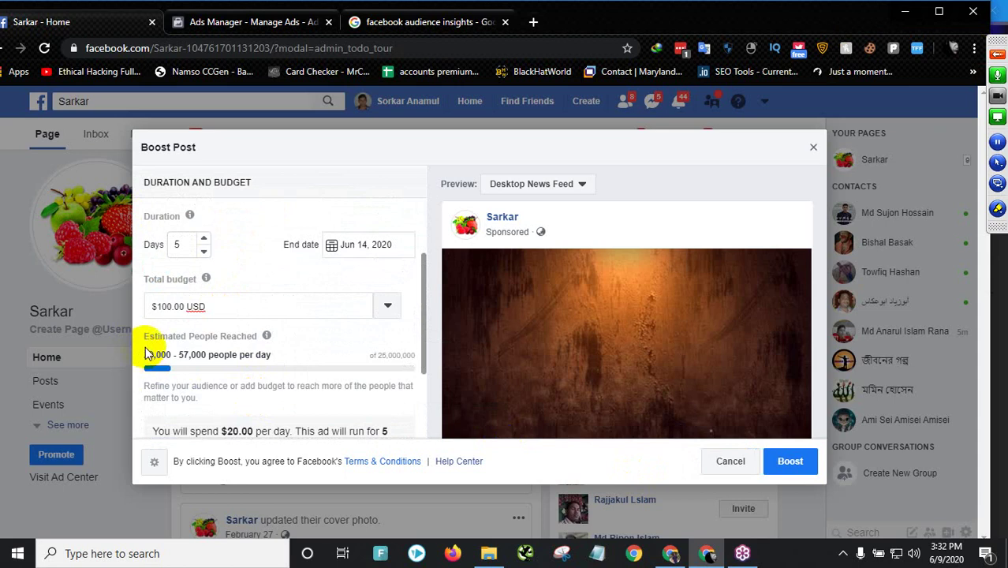
{"action": "mouse_move", "coordinate": [238, 344]}
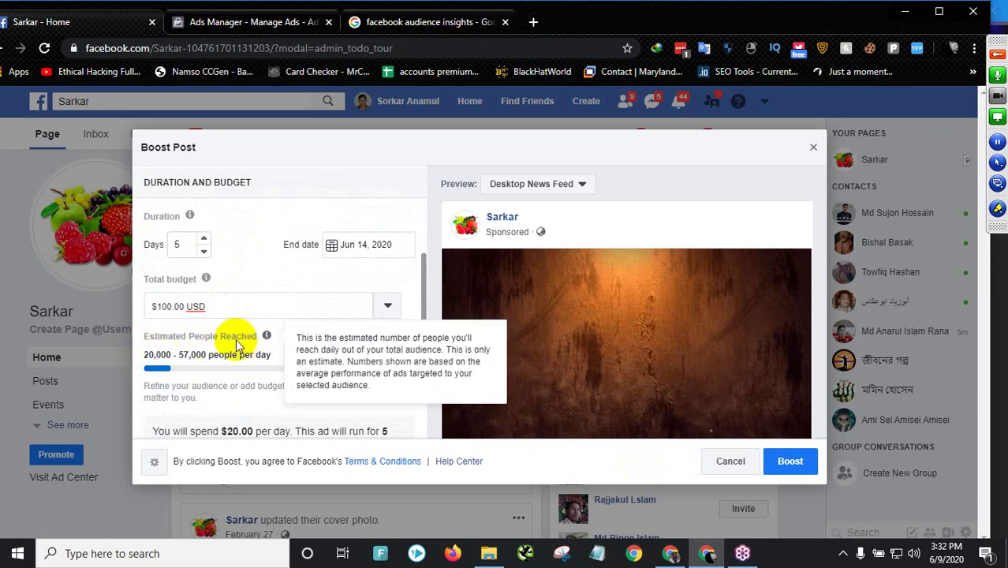
{"action": "left_click_drag", "start_coordinate": [145, 355], "coordinate": [207, 356]}
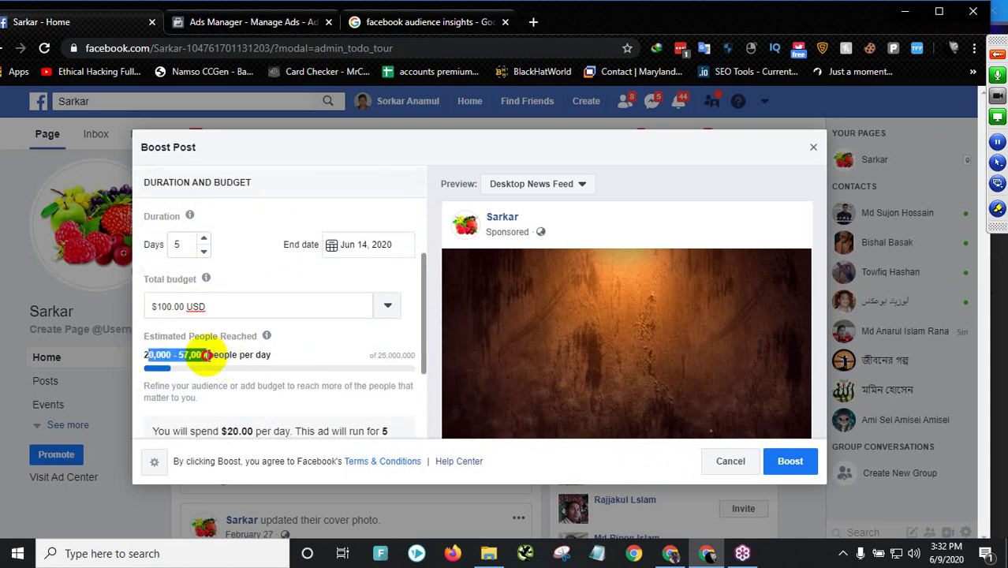
{"action": "left_click", "coordinate": [266, 356]}
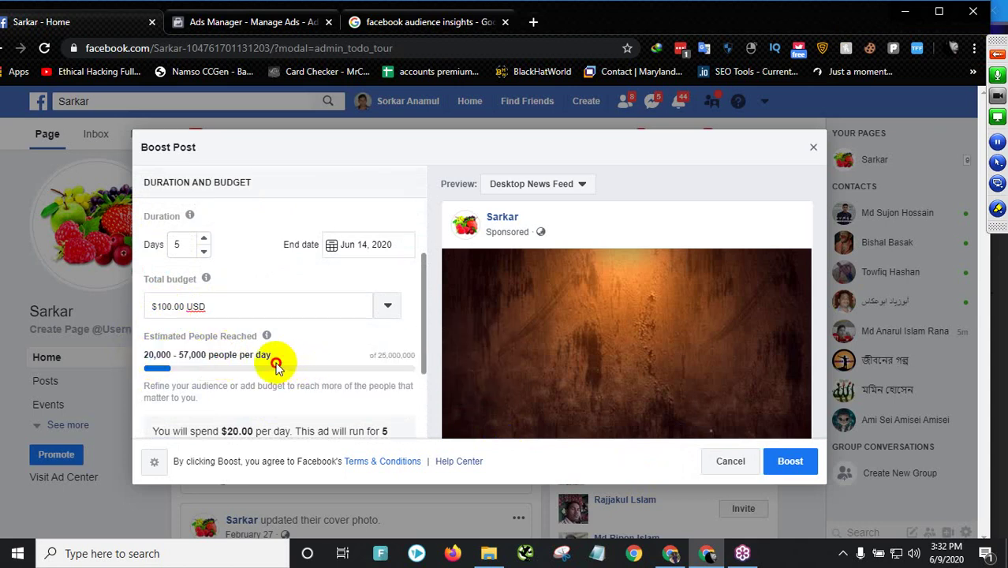
{"action": "left_click_drag", "start_coordinate": [162, 363], "coordinate": [150, 354]}
{"action": "scroll", "coordinate": [291, 399], "scroll_direction": "down", "scroll_amount": 2}
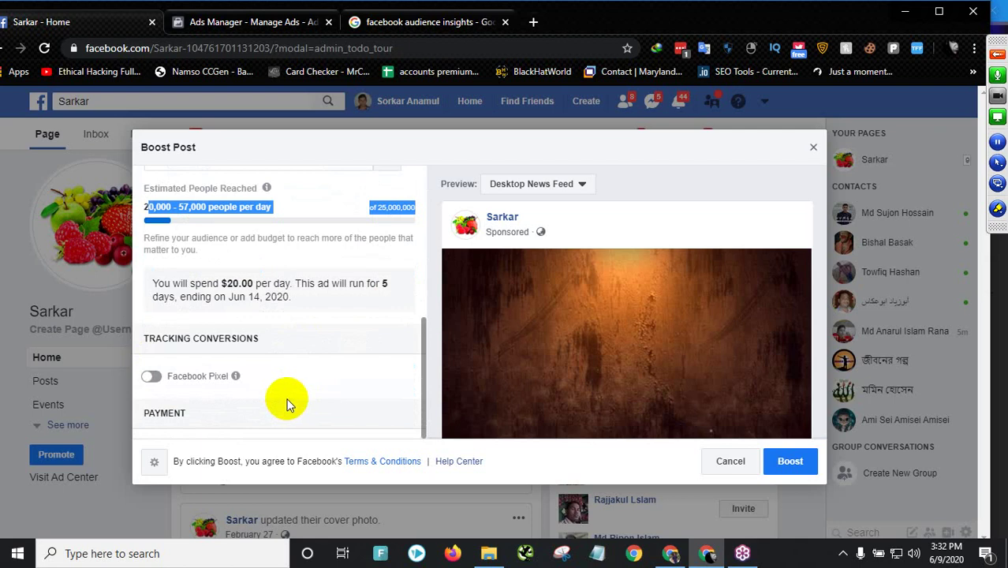
{"action": "scroll", "coordinate": [288, 402], "scroll_direction": "up", "scroll_amount": 4}
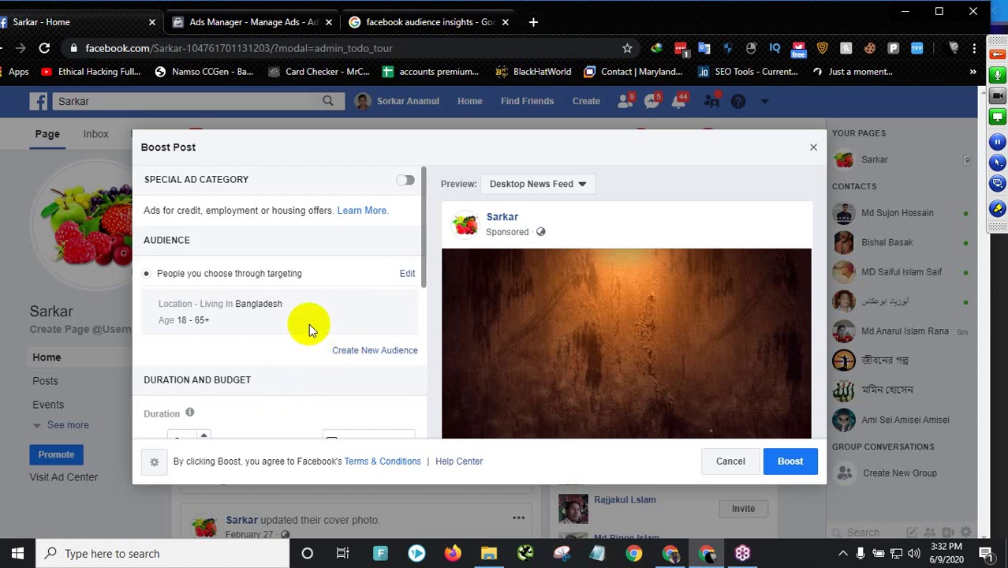
- Verify the Bangladesh 5-day boost at $20.00 per day reaching 20,000–57,000 daily, then close the dialog
{"action": "left_click_drag", "start_coordinate": [237, 305], "coordinate": [301, 303]}
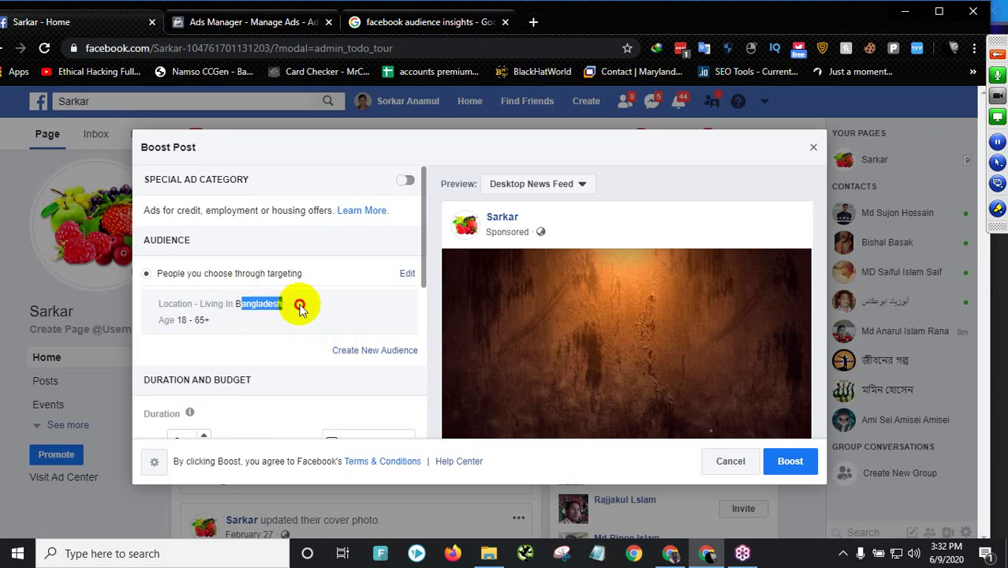
{"action": "scroll", "coordinate": [270, 348], "scroll_direction": "down", "scroll_amount": 3}
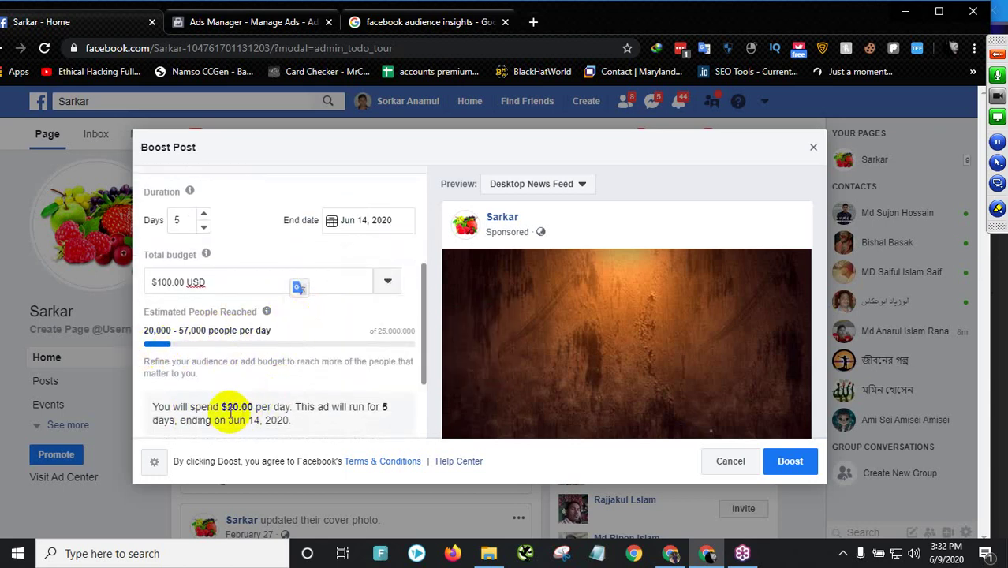
{"action": "left_click_drag", "start_coordinate": [221, 406], "coordinate": [242, 404]}
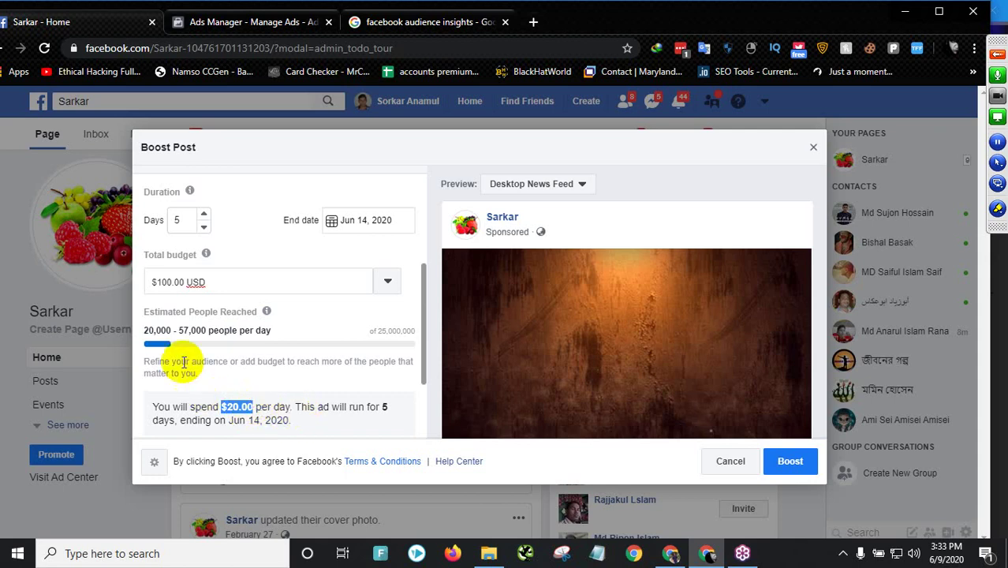
{"action": "left_click_drag", "start_coordinate": [143, 330], "coordinate": [170, 328]}
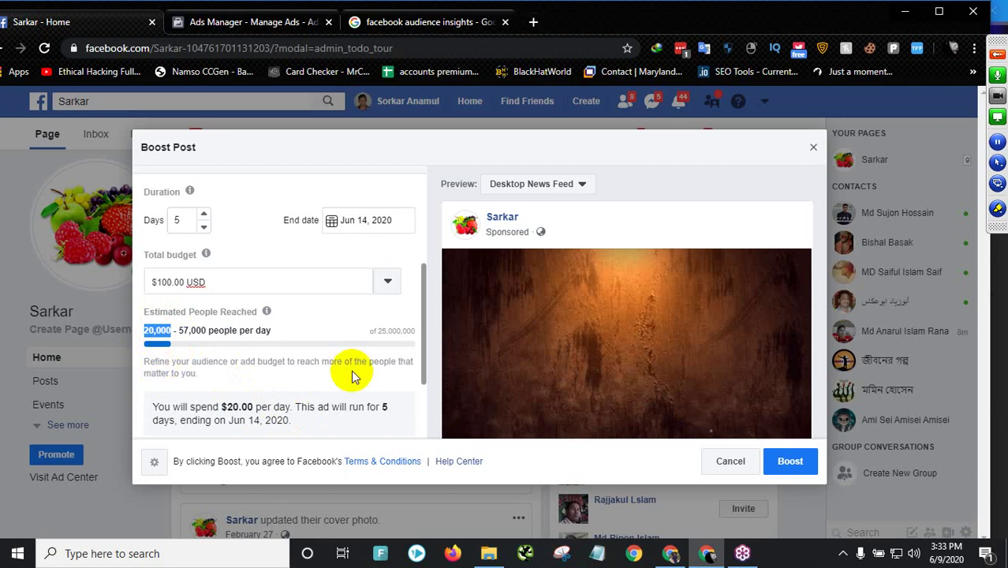
{"action": "scroll", "coordinate": [331, 375], "scroll_direction": "down", "scroll_amount": 1}
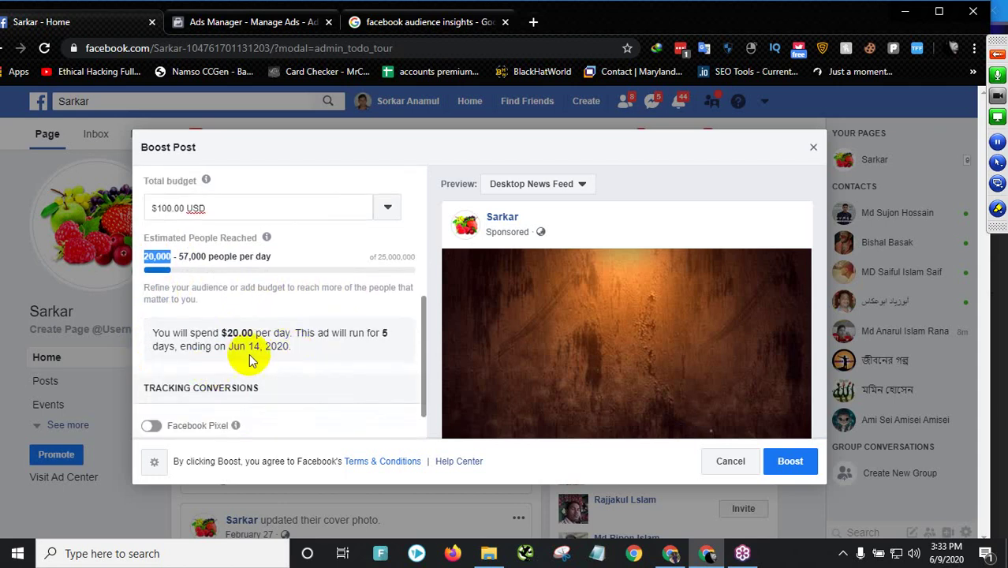
{"action": "scroll", "coordinate": [290, 355], "scroll_direction": "up", "scroll_amount": 3}
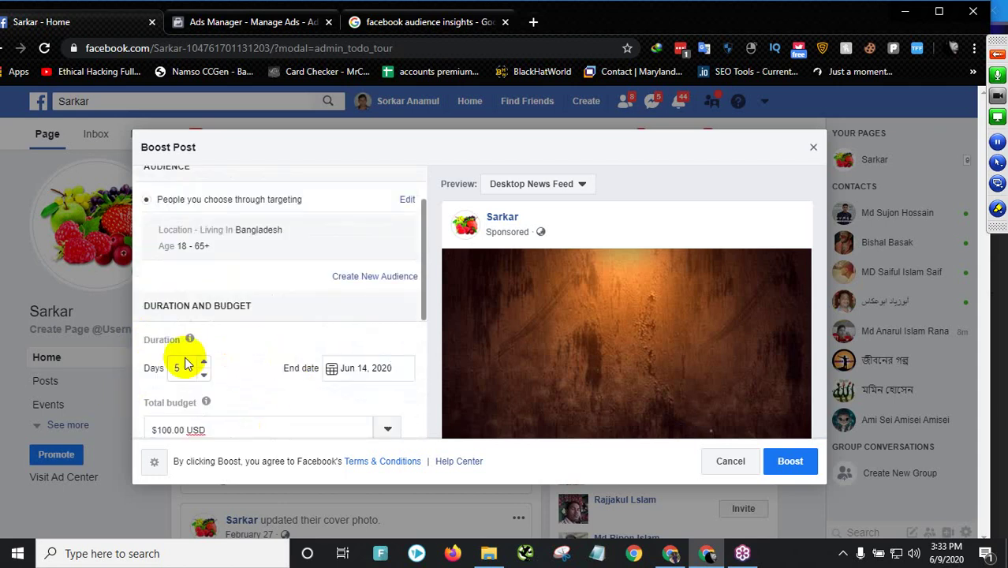
{"action": "scroll", "coordinate": [197, 355], "scroll_direction": "down", "scroll_amount": 1}
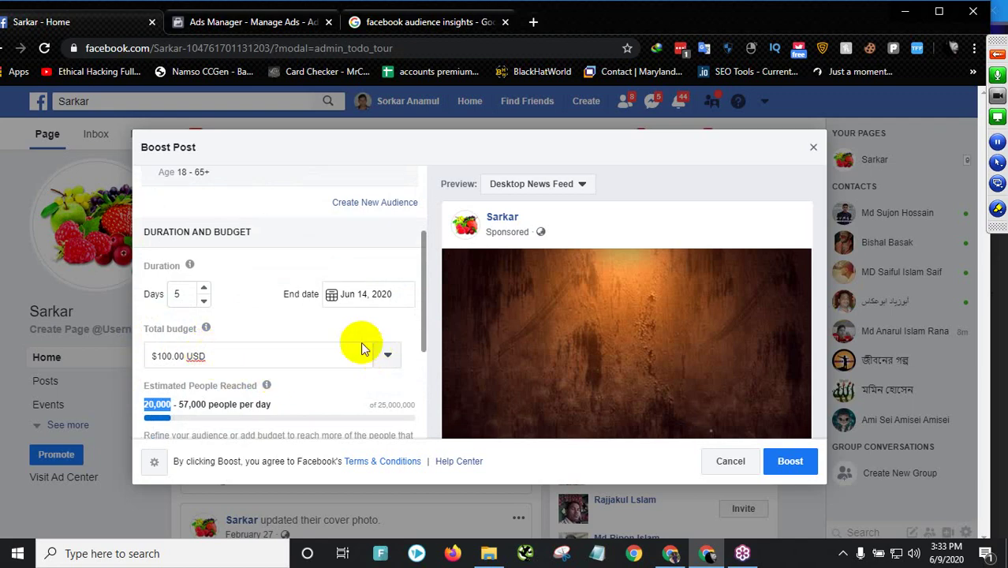
{"action": "scroll", "coordinate": [332, 332], "scroll_direction": "down", "scroll_amount": 3}
{"action": "scroll", "coordinate": [315, 317], "scroll_direction": "up", "scroll_amount": 5}
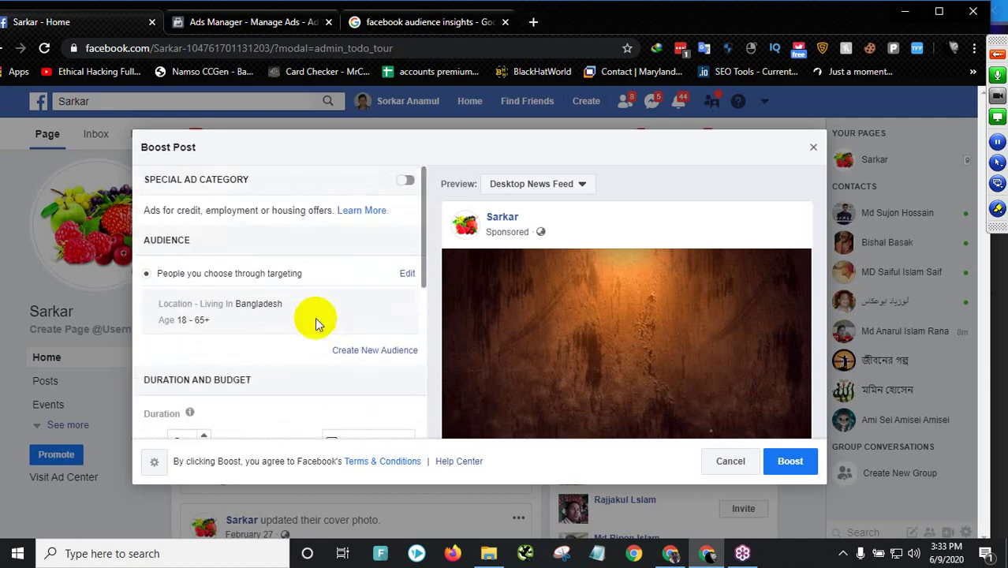
{"action": "left_click", "coordinate": [813, 148]}
- Discard the boost post draft and switch to the Ads Manager page
{"action": "left_click", "coordinate": [544, 322]}
{"action": "left_click", "coordinate": [632, 203]}
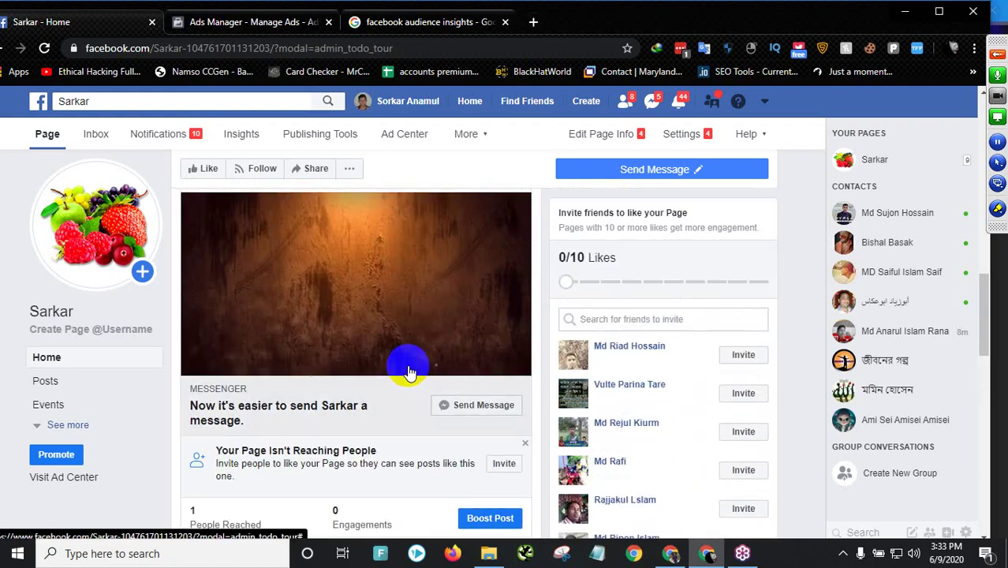
{"action": "left_click", "coordinate": [291, 21]}
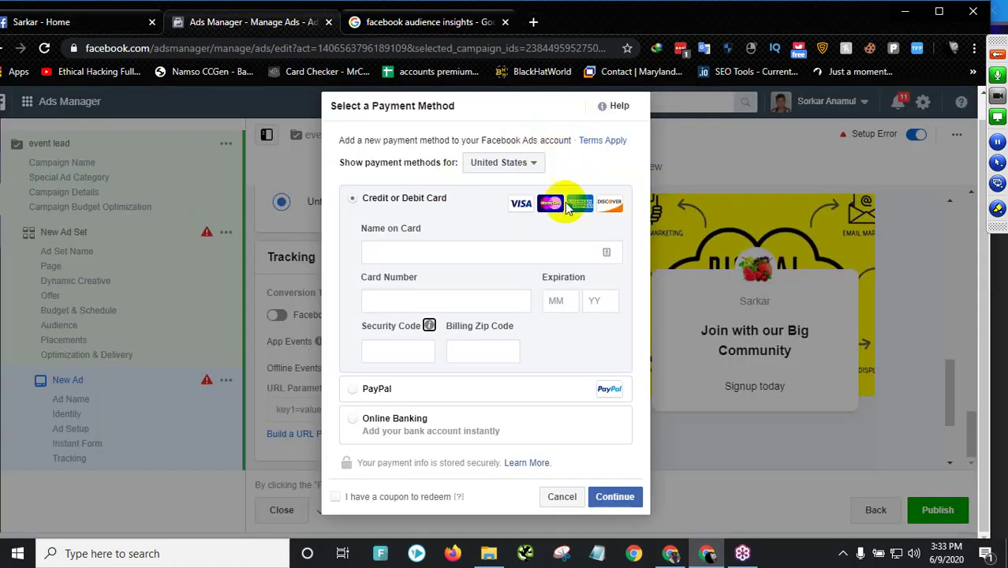
- Autofill the payment form with the saved Visa card details
{"action": "left_click", "coordinate": [396, 250]}
{"action": "left_click", "coordinate": [337, 301]}
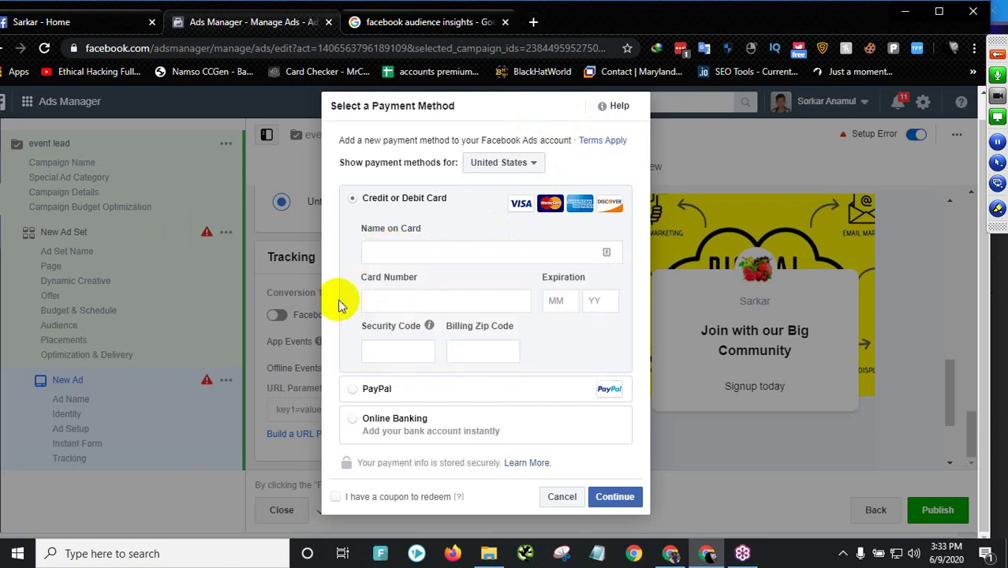
{"action": "left_click", "coordinate": [419, 250]}
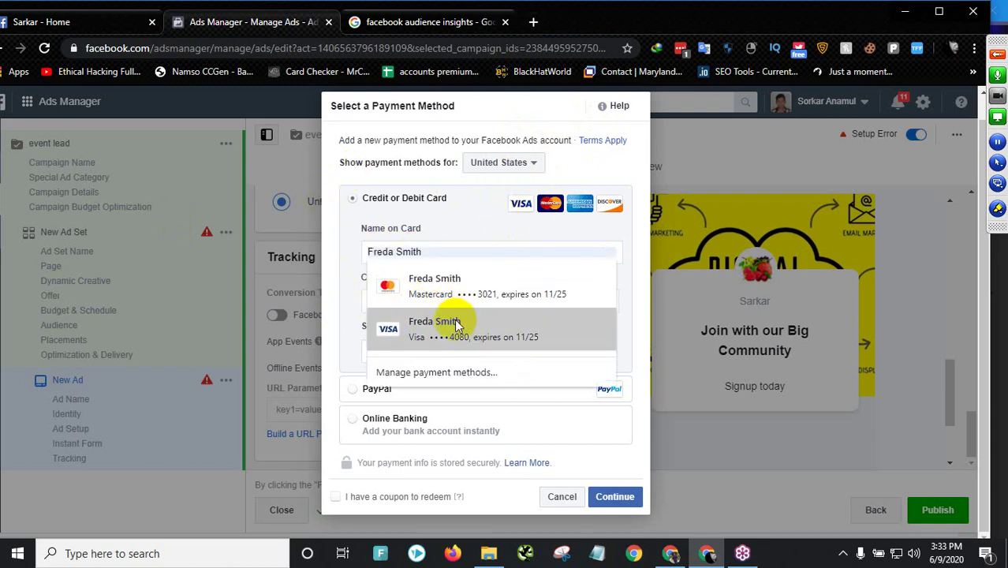
{"action": "left_click", "coordinate": [450, 323]}
{"action": "left_click", "coordinate": [427, 350]}
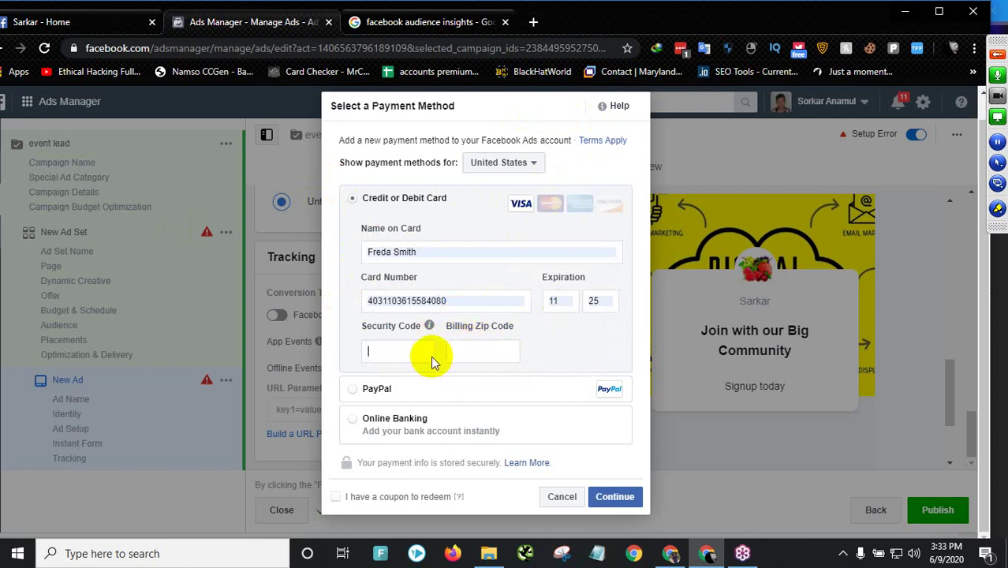
{"action": "left_click", "coordinate": [481, 353]}
{"action": "left_click", "coordinate": [547, 357]}
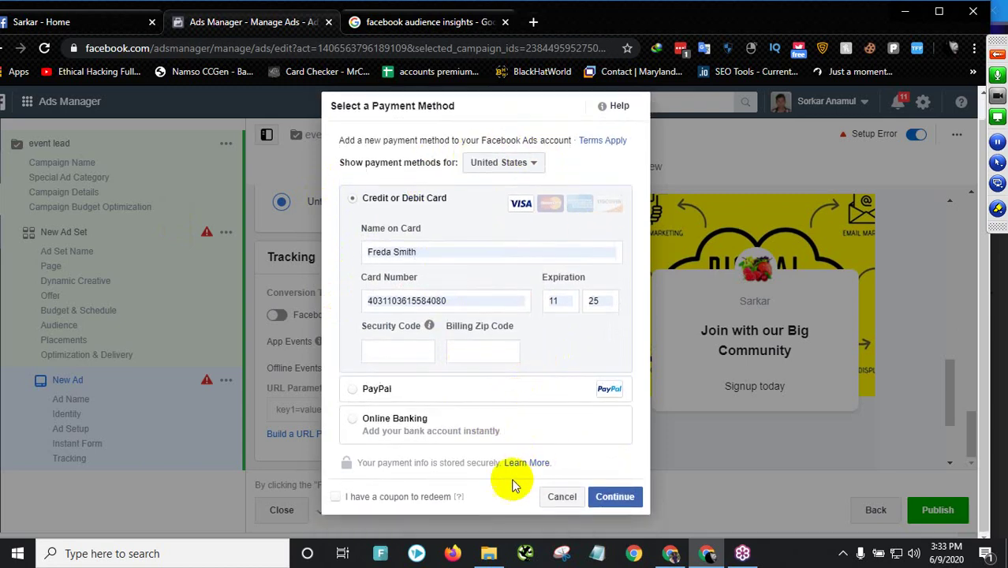
- Tick the coupon box, submit the card, then cancel adding the payment method after the rejection
{"action": "left_click", "coordinate": [336, 497]}
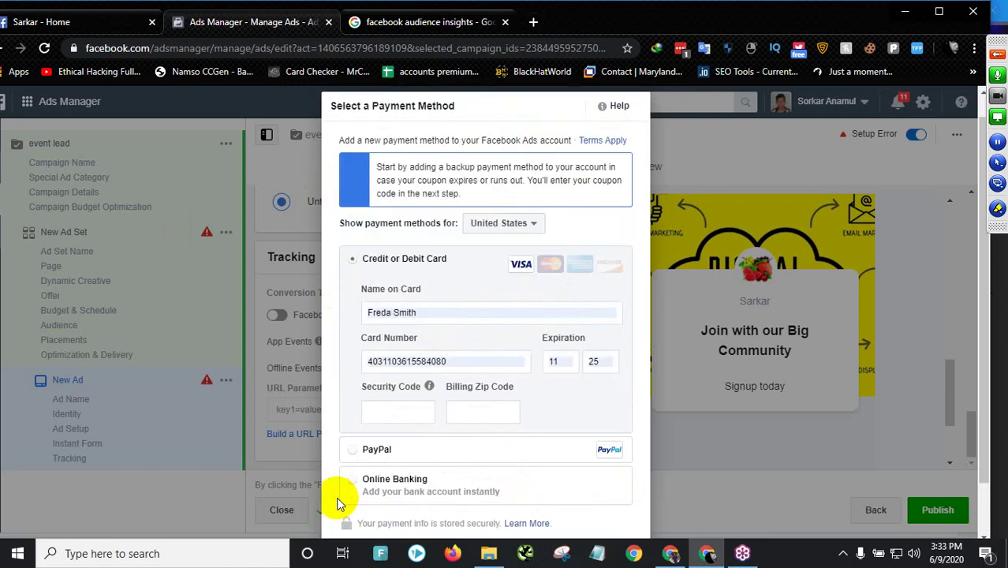
{"action": "scroll", "coordinate": [395, 335], "scroll_direction": "down", "scroll_amount": 1}
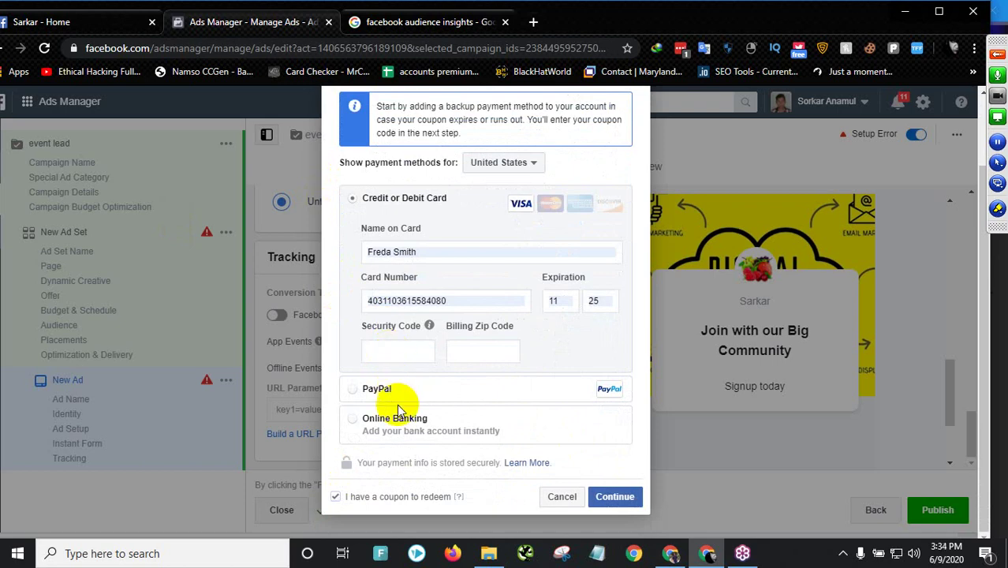
{"action": "scroll", "coordinate": [426, 296], "scroll_direction": "up", "scroll_amount": 1}
{"action": "scroll", "coordinate": [448, 347], "scroll_direction": "down", "scroll_amount": 1}
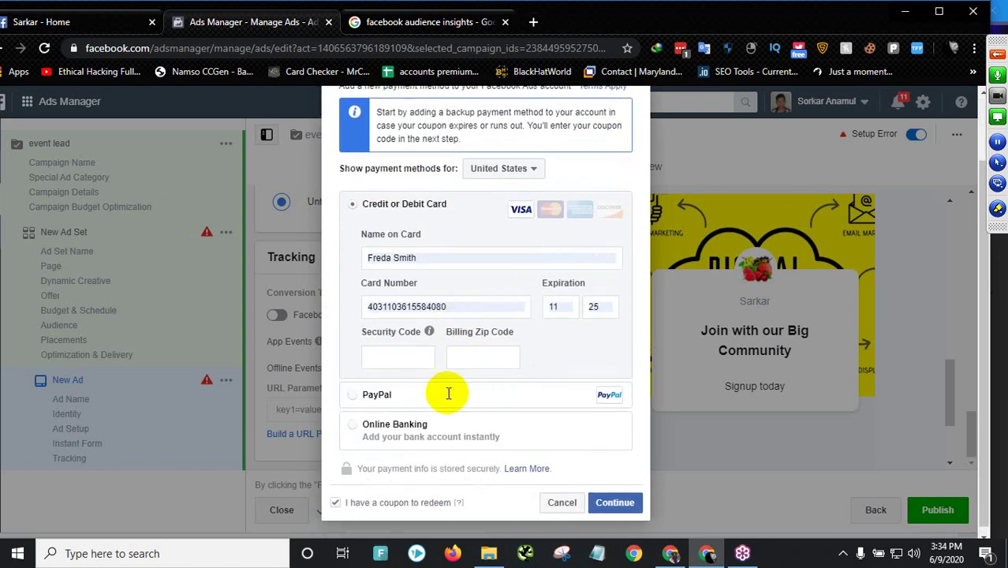
{"action": "left_click", "coordinate": [615, 497]}
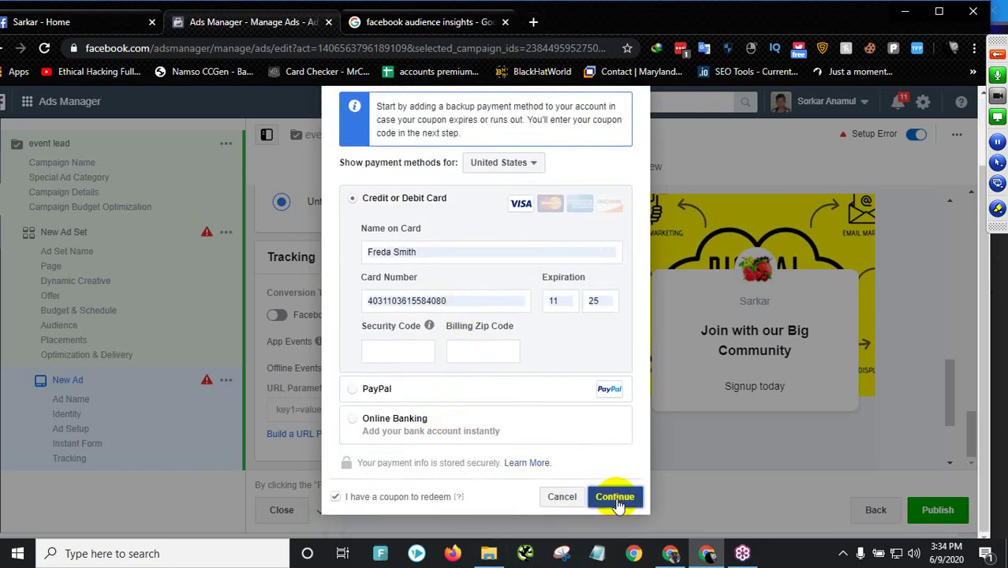
{"action": "left_click", "coordinate": [399, 400]}
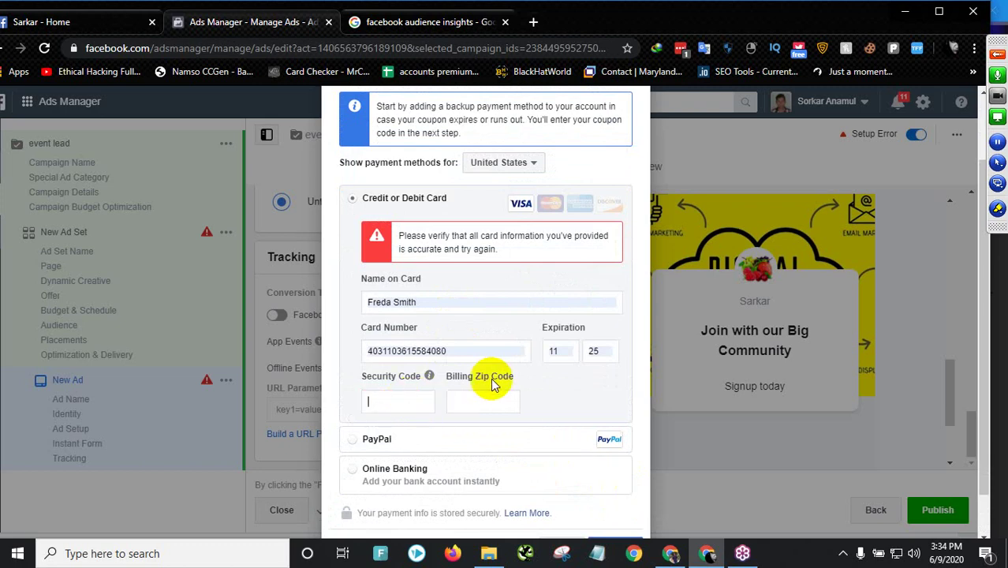
{"action": "scroll", "coordinate": [493, 379], "scroll_direction": "up", "scroll_amount": 1}
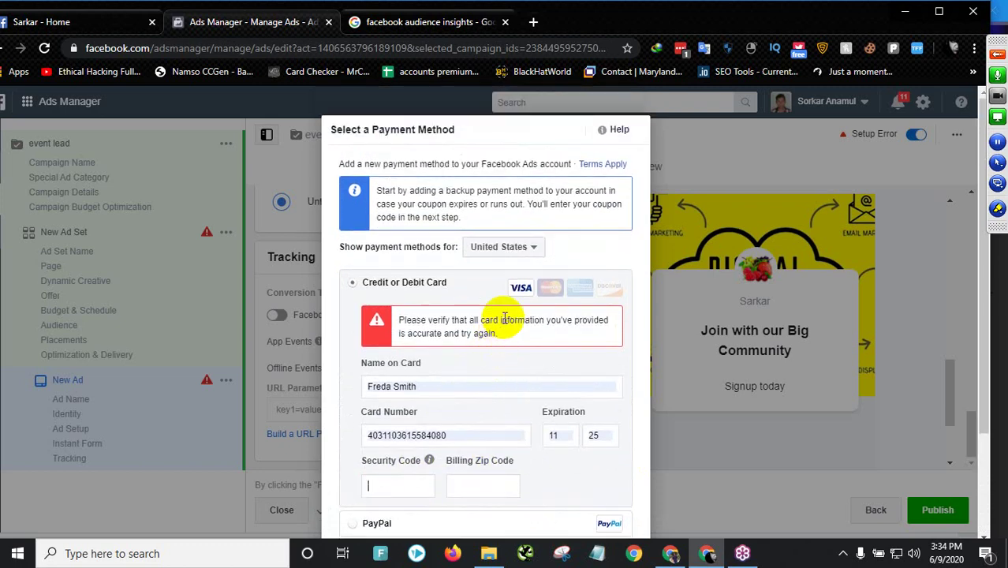
{"action": "scroll", "coordinate": [505, 330], "scroll_direction": "down", "scroll_amount": 2}
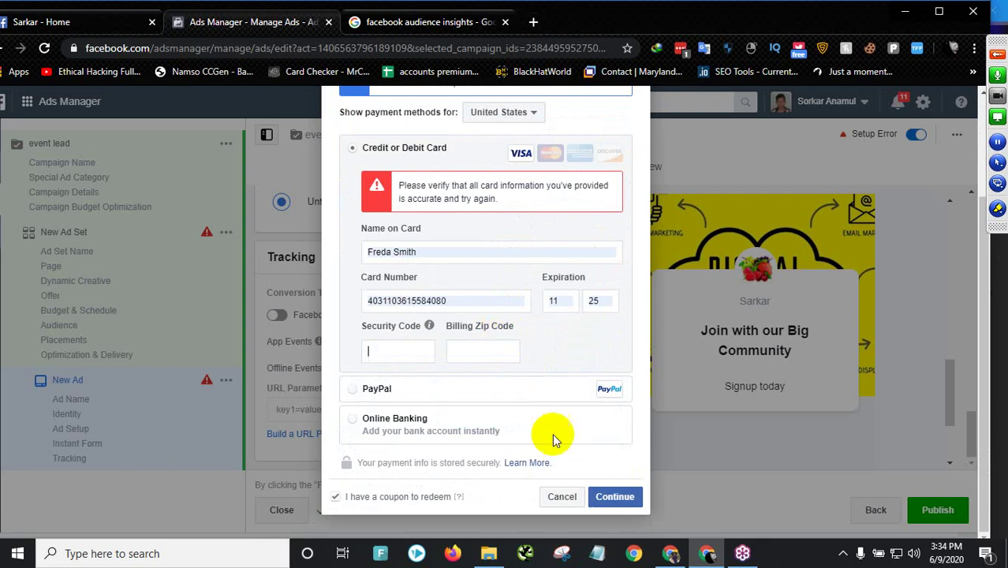
{"action": "left_click", "coordinate": [564, 497]}
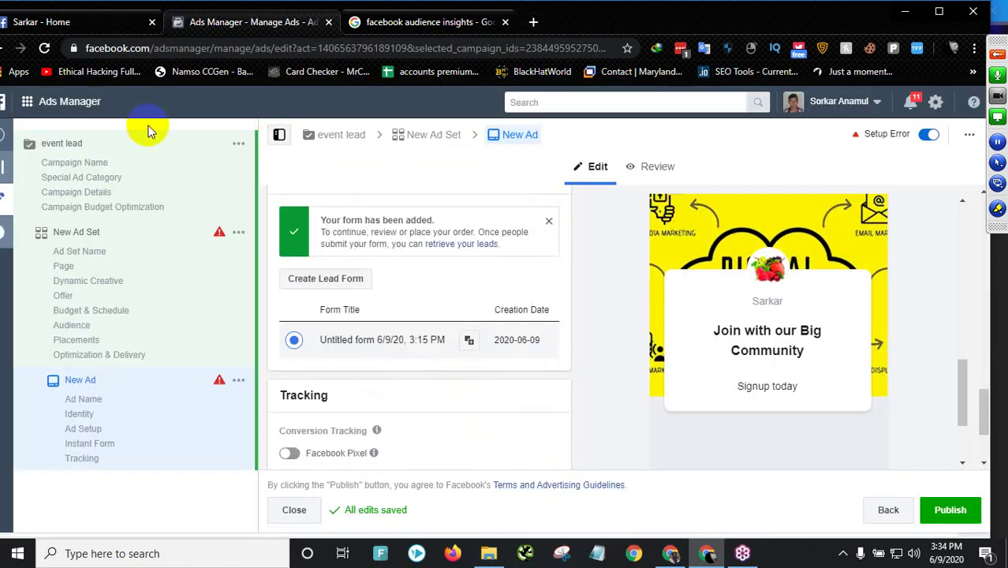
- Go to Ad Account Settings through the Ads Manager menu's gear icon
{"action": "left_click", "coordinate": [32, 103]}
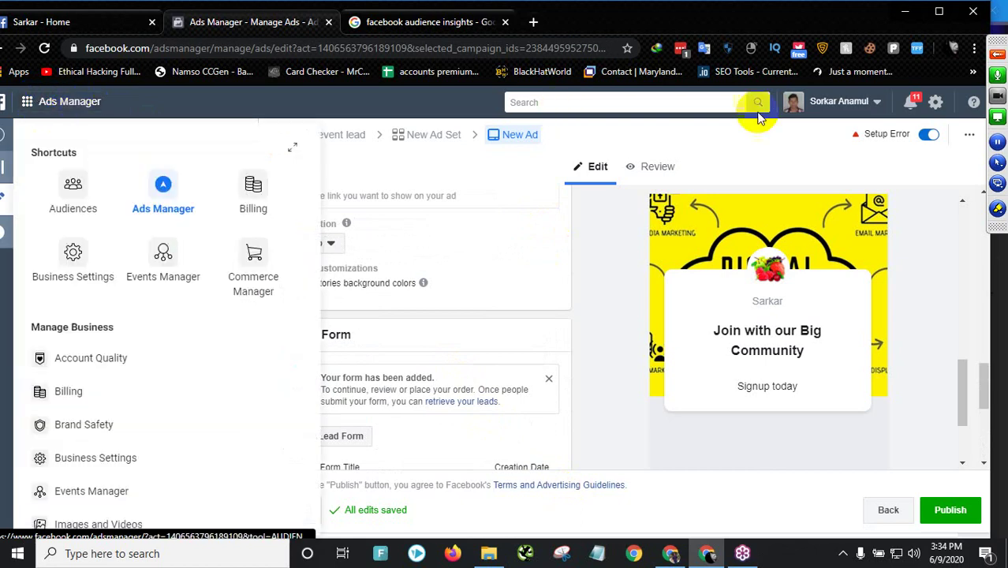
{"action": "left_click", "coordinate": [937, 107]}
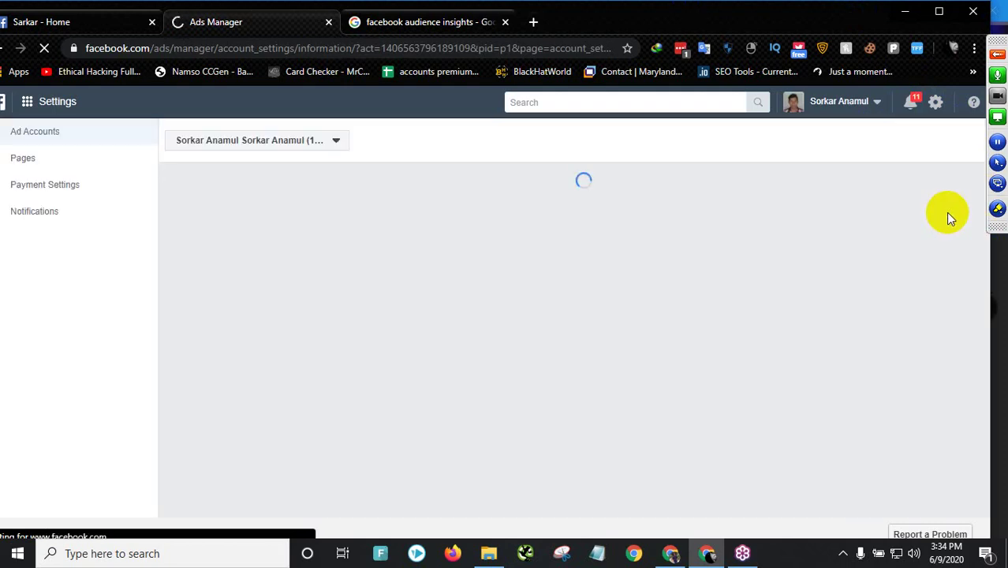
- Begin adding a card in Payment Settings, then minimise the browser and open the desktop 'id' item
{"action": "left_click", "coordinate": [57, 186]}
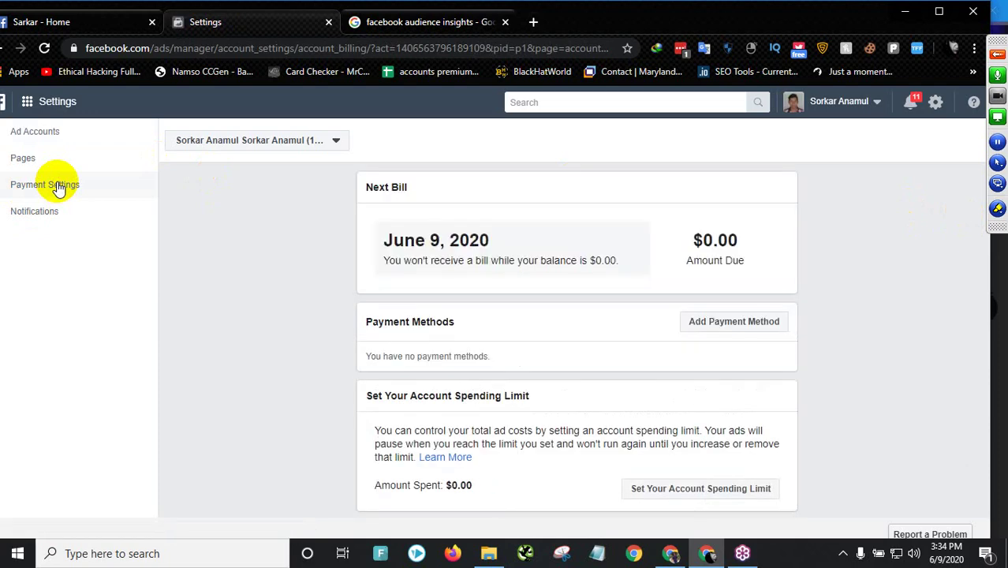
{"action": "scroll", "coordinate": [520, 385], "scroll_direction": "down", "scroll_amount": 1}
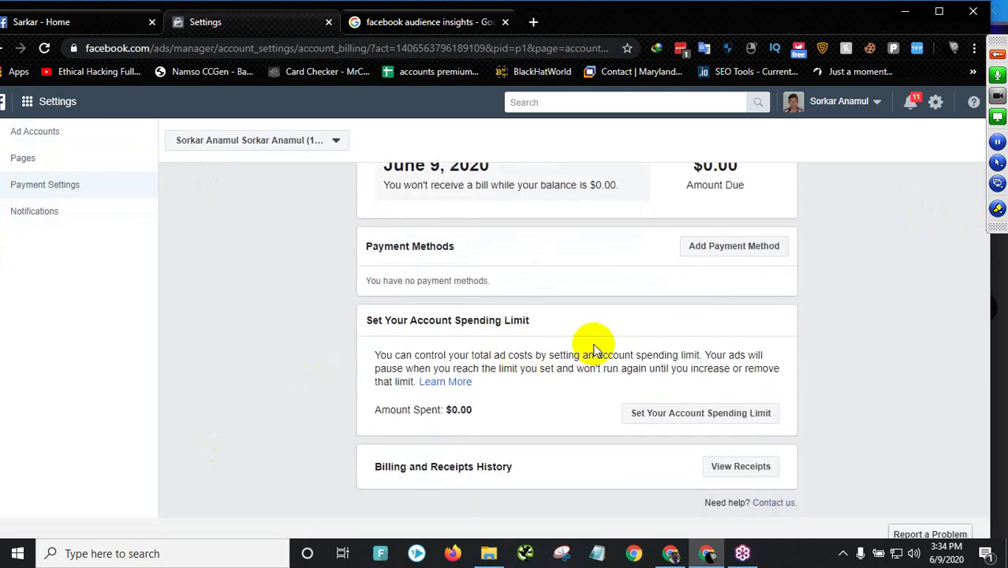
{"action": "scroll", "coordinate": [593, 350], "scroll_direction": "up", "scroll_amount": 1}
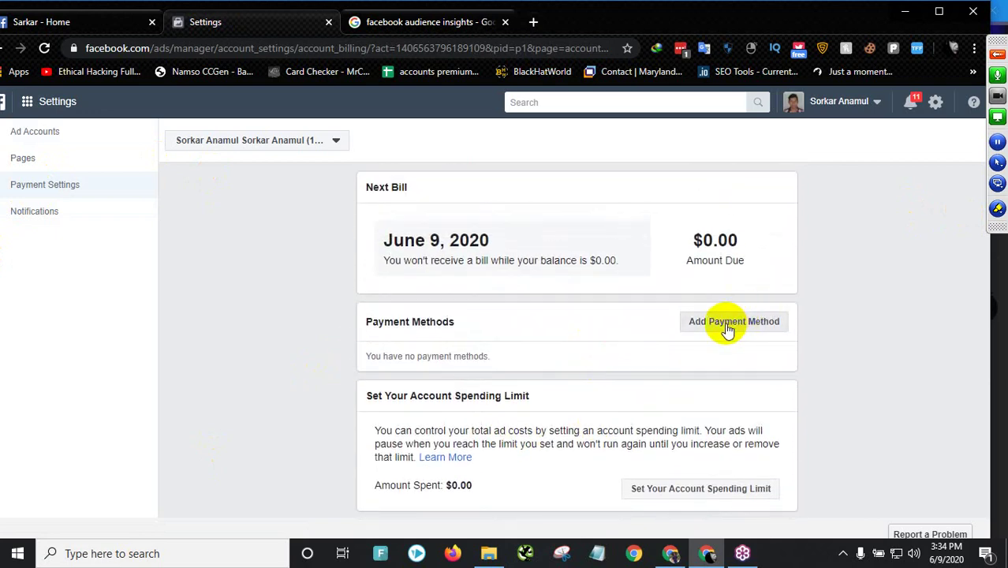
{"action": "left_click", "coordinate": [725, 335]}
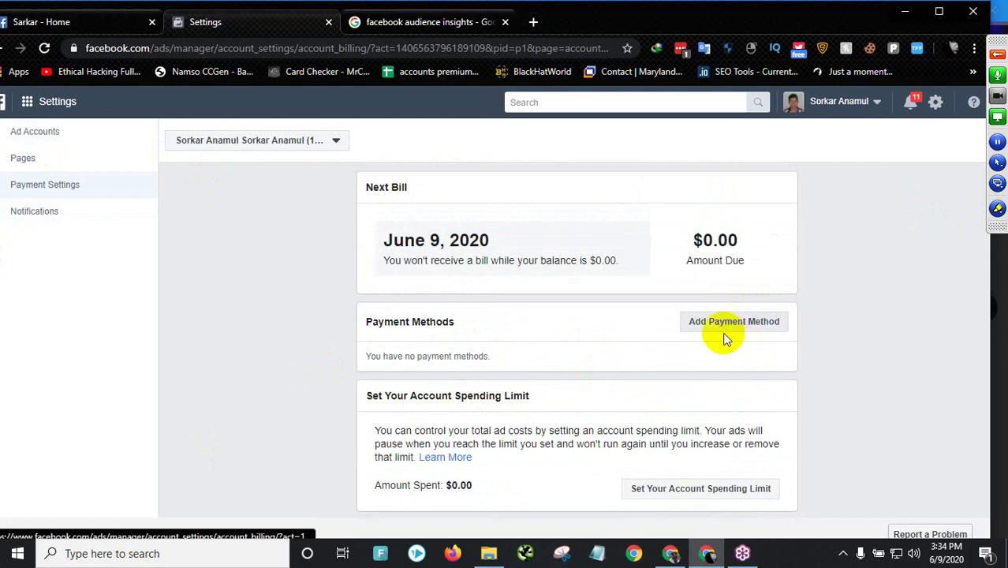
{"action": "left_click", "coordinate": [414, 275]}
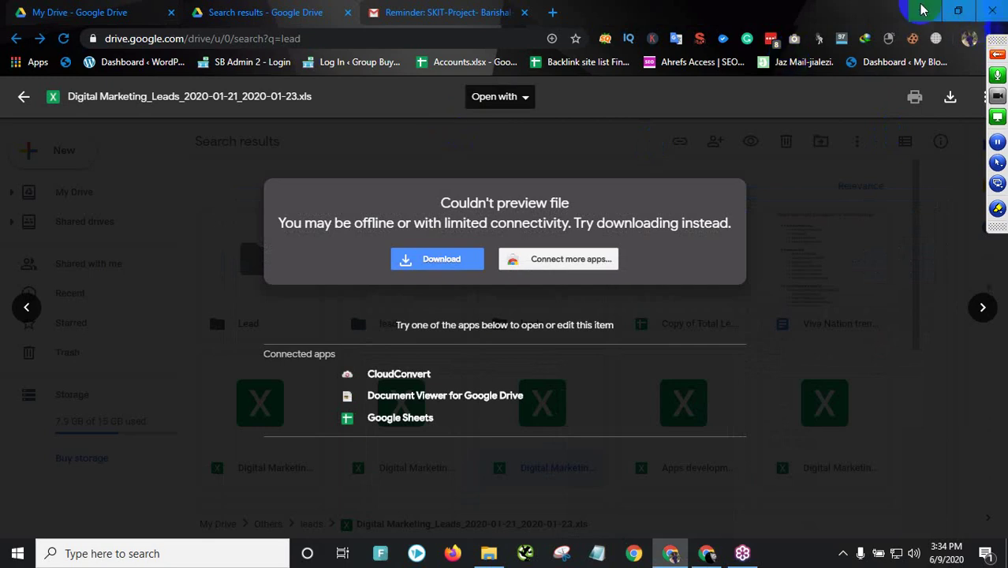
{"action": "left_click", "coordinate": [907, 10]}
{"action": "double_click", "coordinate": [82, 339]}
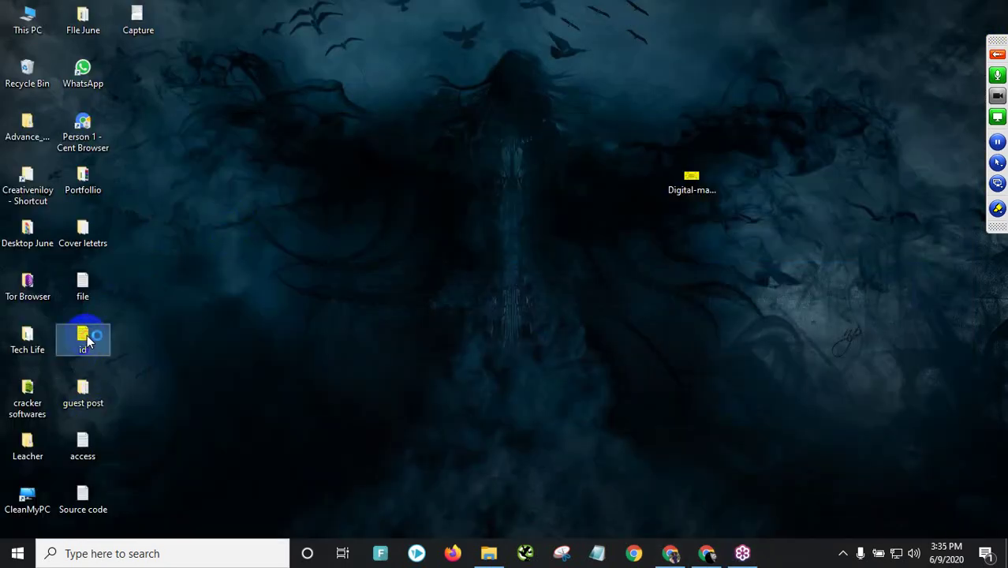
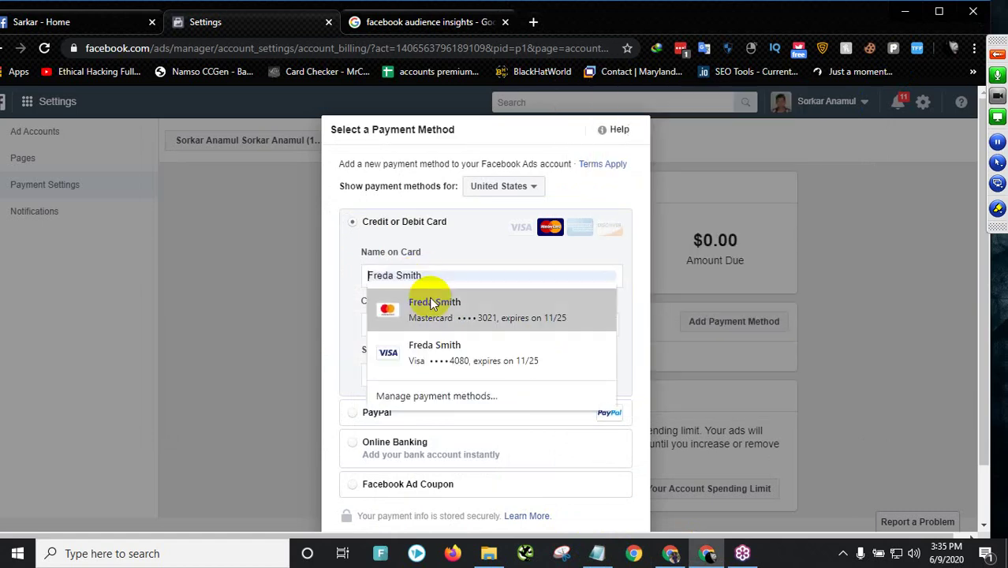
- Begin entering the new card in the Name on Card field, ignoring the saved-card suggestions
{"action": "left_click", "coordinate": [398, 273]}
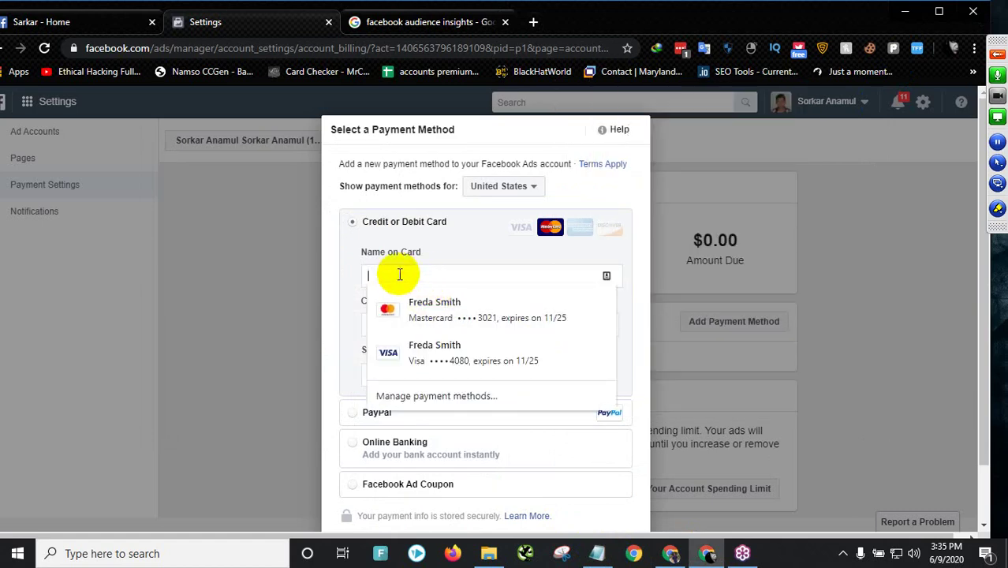
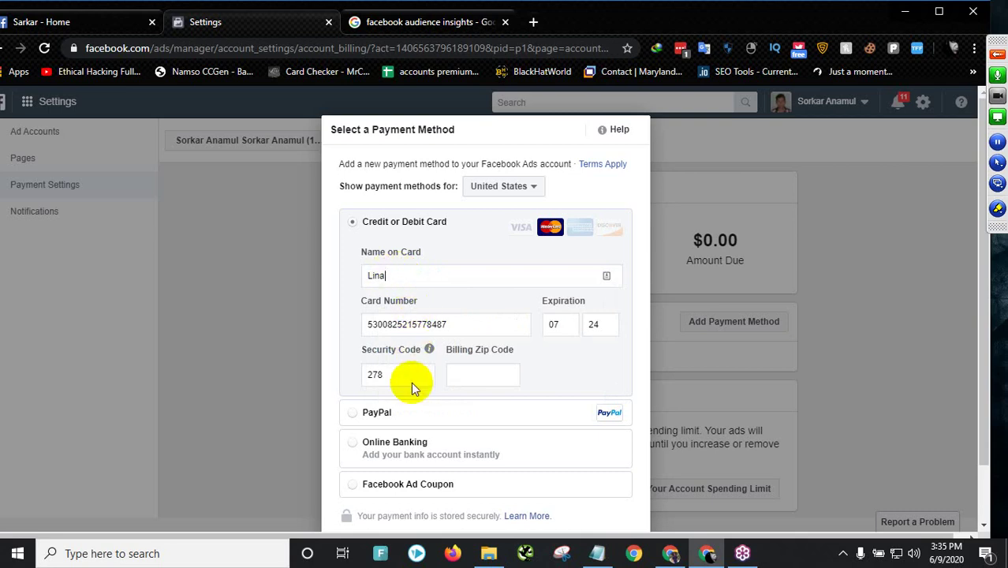
- Enter billing ZIP code 10015 and submit the new Mastercard details
{"action": "scroll", "coordinate": [411, 382], "scroll_direction": "down", "scroll_amount": 1}
{"action": "left_click", "coordinate": [462, 314]}
{"action": "type", "text": "10"}
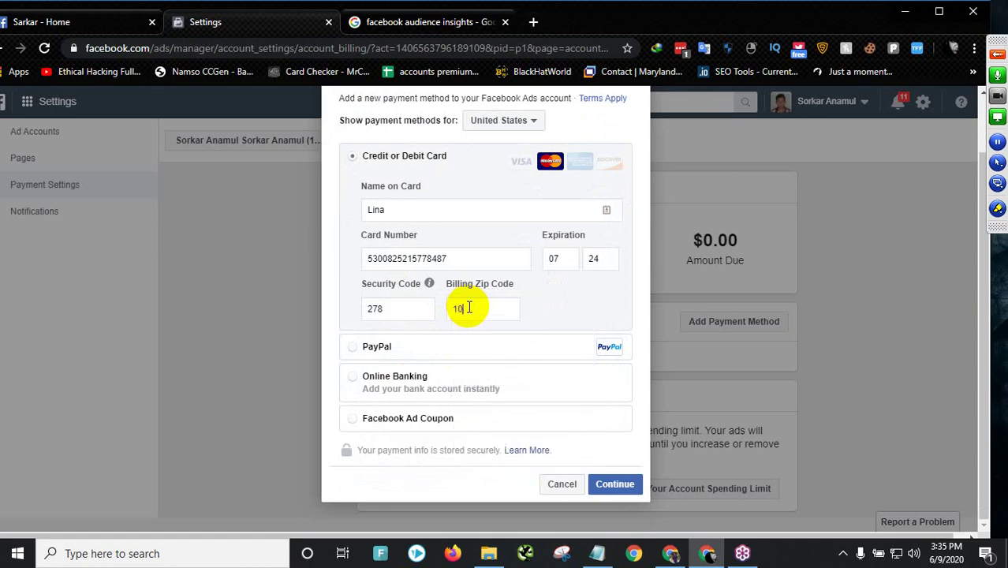
{"action": "type", "text": "015"}
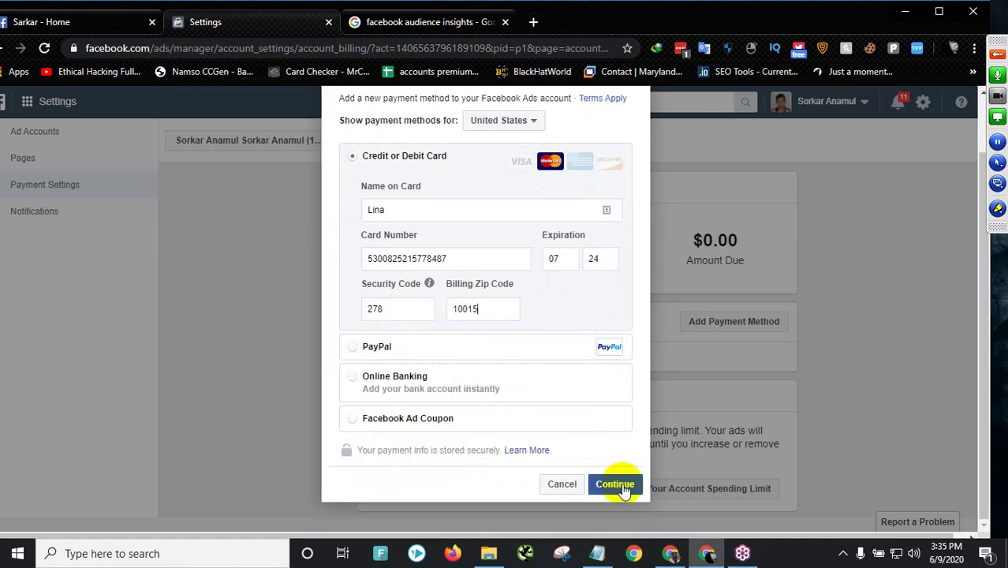
{"action": "left_click", "coordinate": [621, 484]}
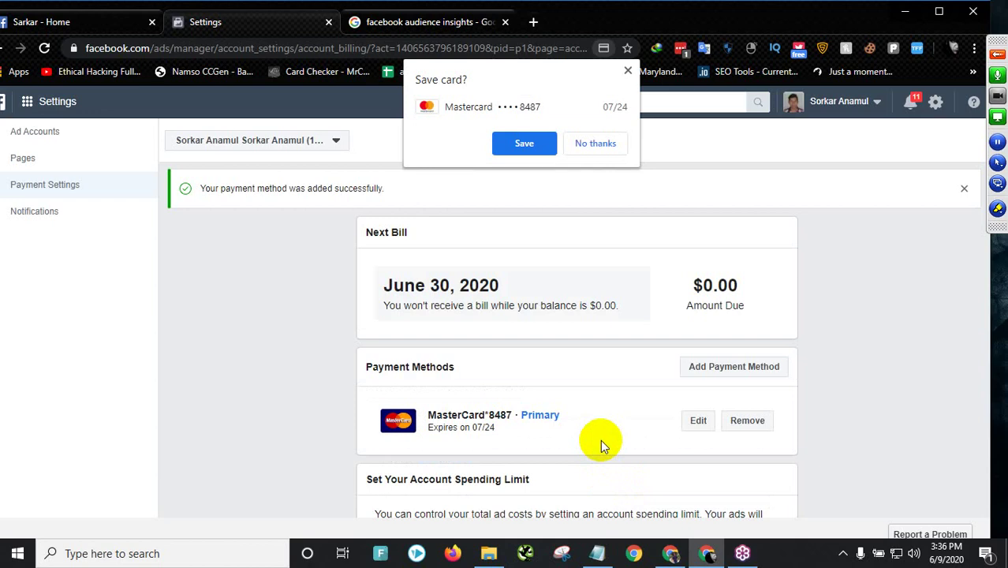
- Save the card in Chrome and dismiss the payment-added success notice
{"action": "left_click", "coordinate": [521, 141]}
{"action": "scroll", "coordinate": [688, 347], "scroll_direction": "down", "scroll_amount": 1}
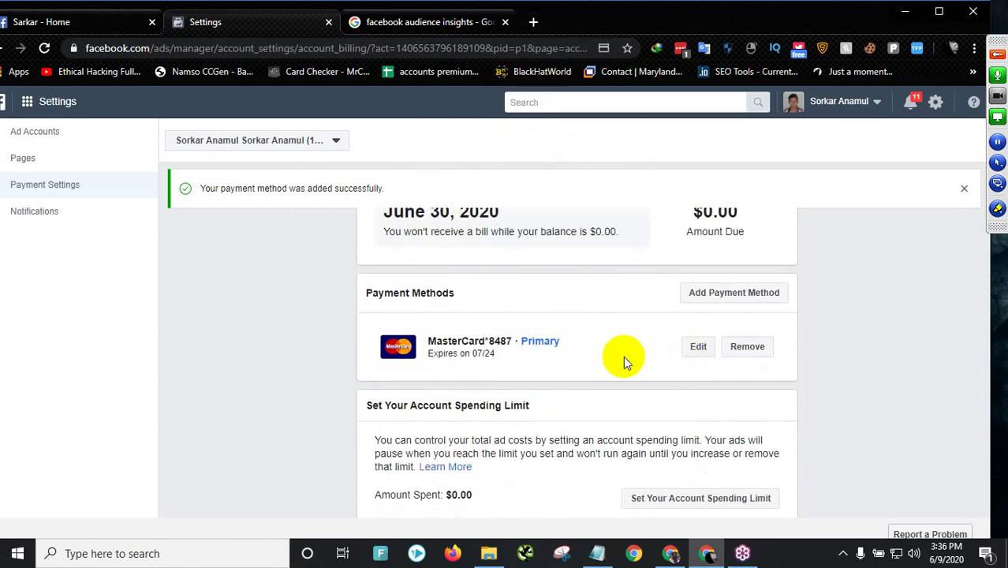
{"action": "scroll", "coordinate": [622, 359], "scroll_direction": "up", "scroll_amount": 1}
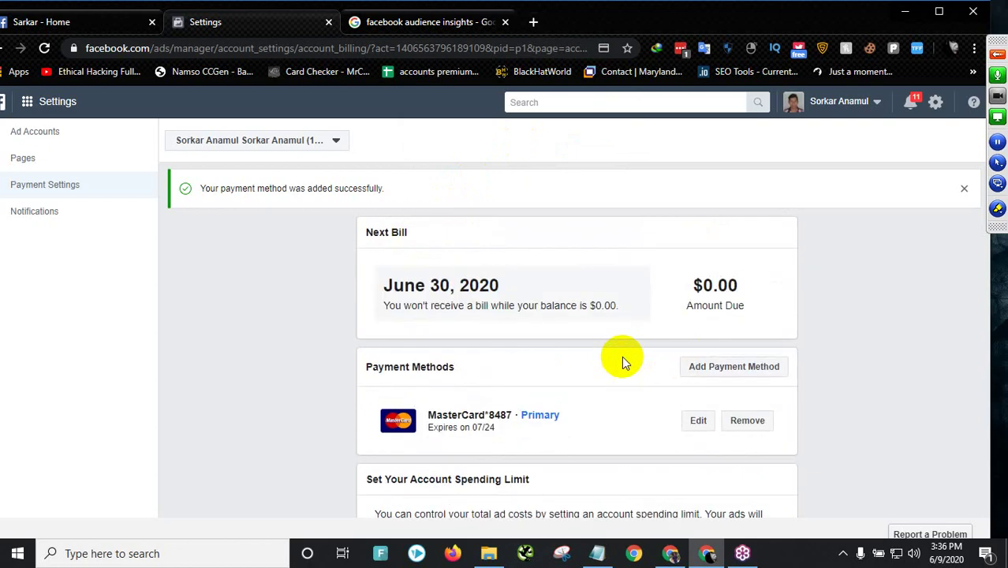
{"action": "left_click", "coordinate": [964, 188]}
- Start adding another payment method, cancel it, then go to the Facebook Page's home
{"action": "scroll", "coordinate": [885, 383], "scroll_direction": "down", "scroll_amount": 1}
{"action": "scroll", "coordinate": [852, 330], "scroll_direction": "down", "scroll_amount": 1}
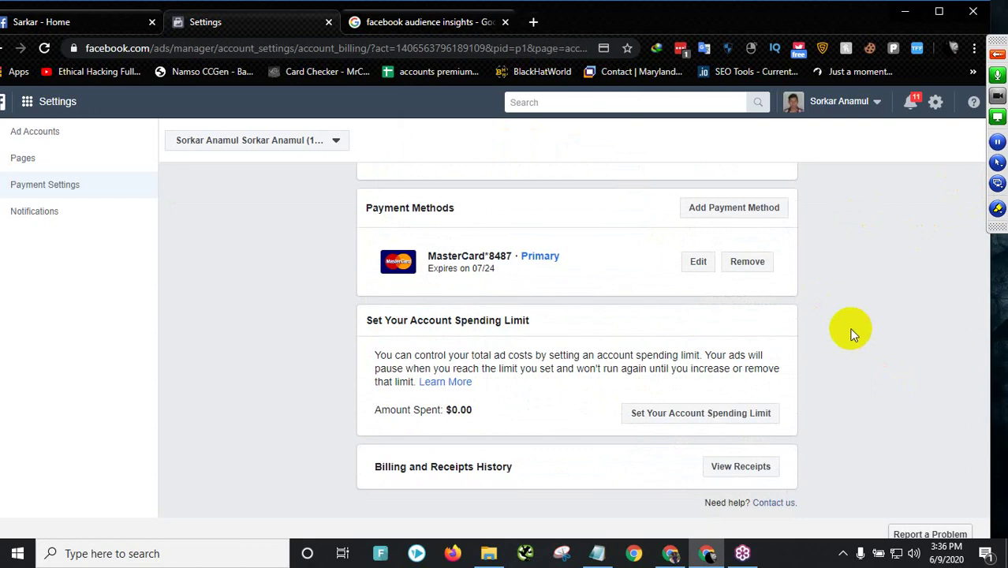
{"action": "scroll", "coordinate": [850, 333], "scroll_direction": "up", "scroll_amount": 1}
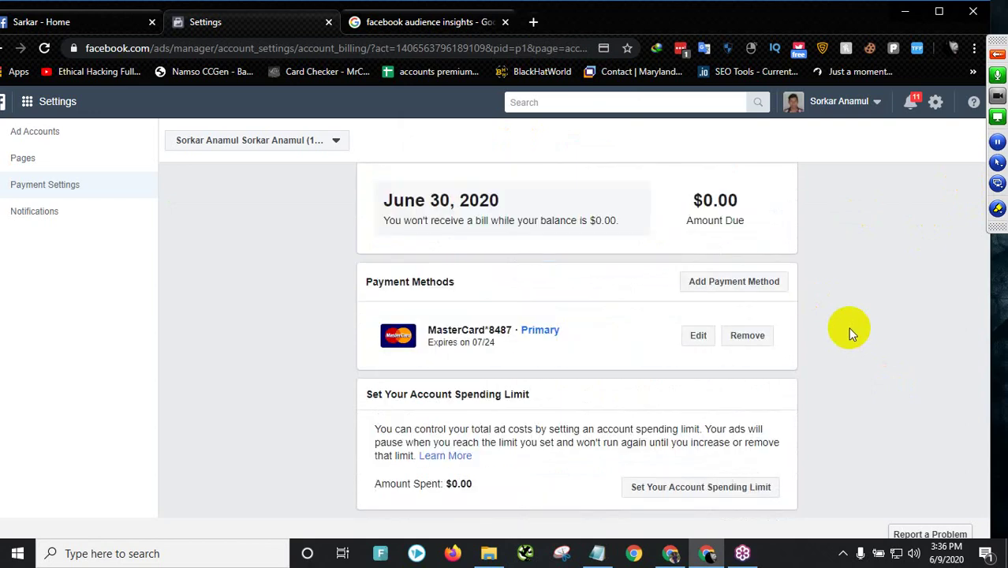
{"action": "scroll", "coordinate": [849, 331], "scroll_direction": "up", "scroll_amount": 1}
{"action": "scroll", "coordinate": [849, 331], "scroll_direction": "down", "scroll_amount": 1}
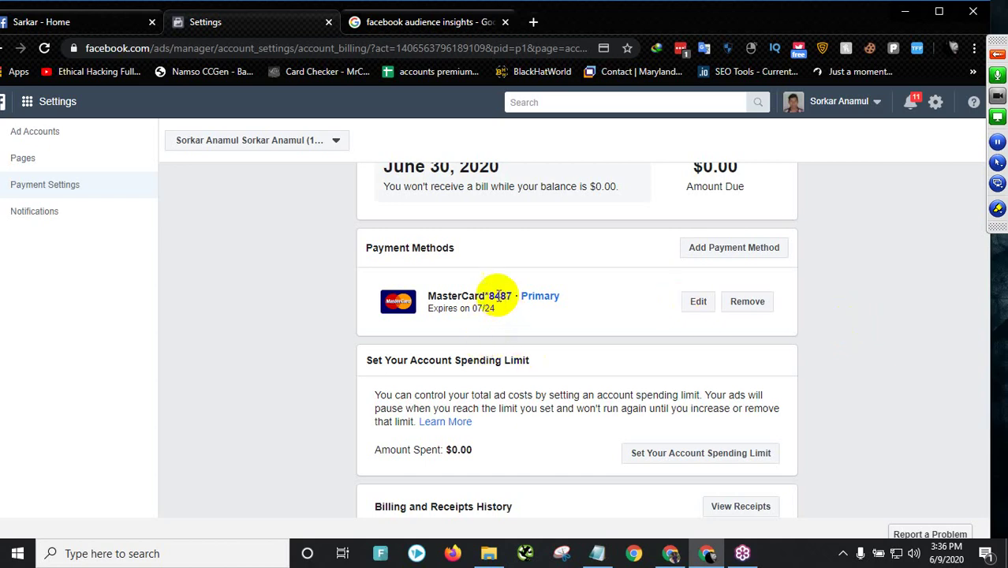
{"action": "scroll", "coordinate": [591, 350], "scroll_direction": "down", "scroll_amount": 1}
{"action": "scroll", "coordinate": [591, 350], "scroll_direction": "up", "scroll_amount": 1}
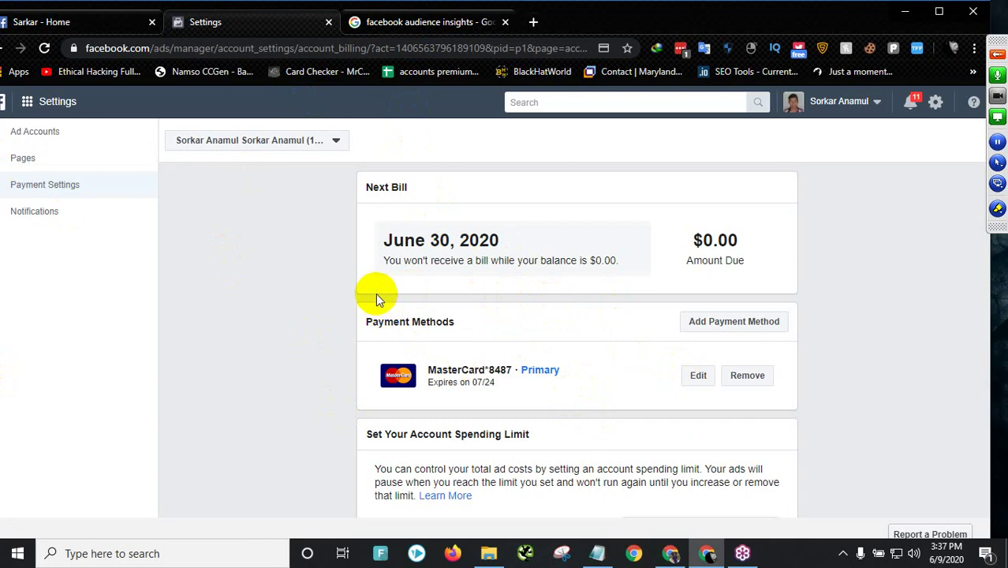
{"action": "scroll", "coordinate": [580, 322], "scroll_direction": "down", "scroll_amount": 2}
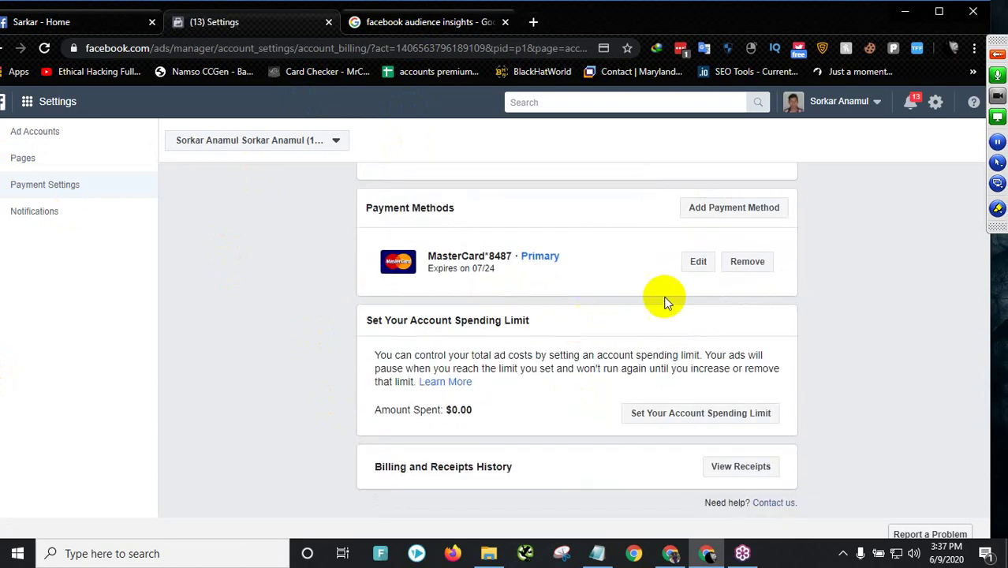
{"action": "left_click", "coordinate": [745, 209]}
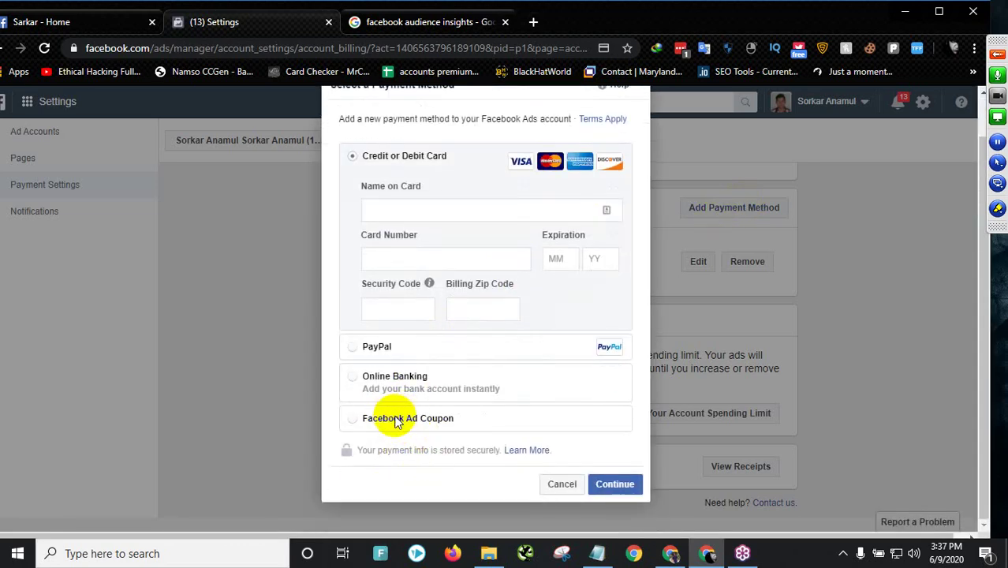
{"action": "left_click", "coordinate": [561, 483]}
{"action": "scroll", "coordinate": [414, 333], "scroll_direction": "up", "scroll_amount": 3}
{"action": "left_click", "coordinate": [108, 21]}
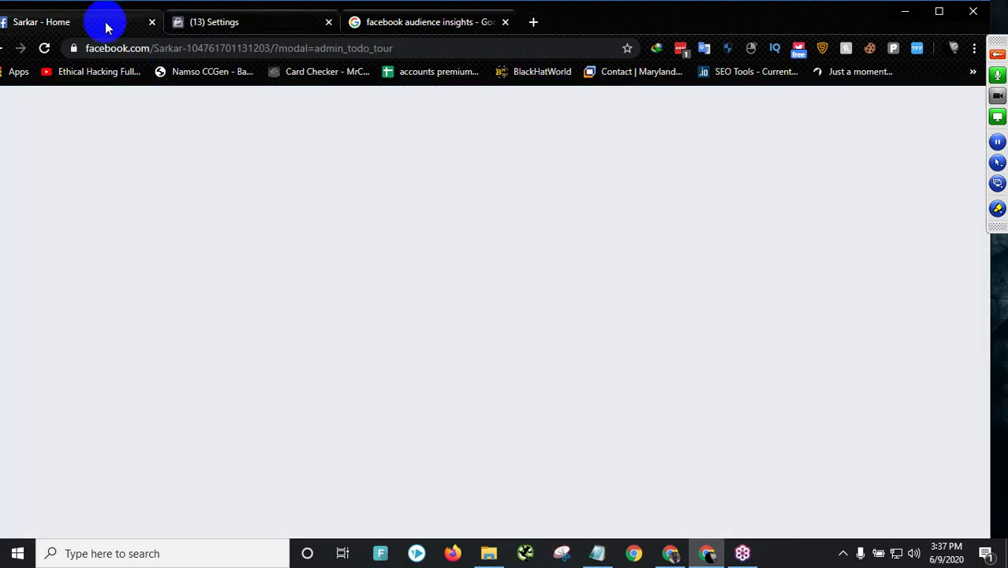
- Review the boost options for the Page's post, then cancel and save them as a draft
{"action": "scroll", "coordinate": [312, 332], "scroll_direction": "down", "scroll_amount": 4}
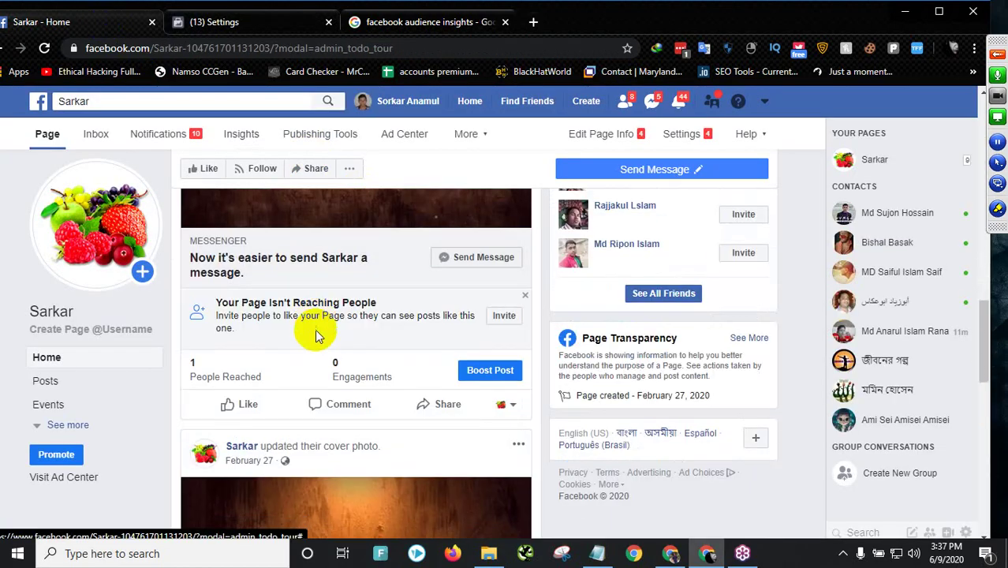
{"action": "left_click", "coordinate": [497, 372]}
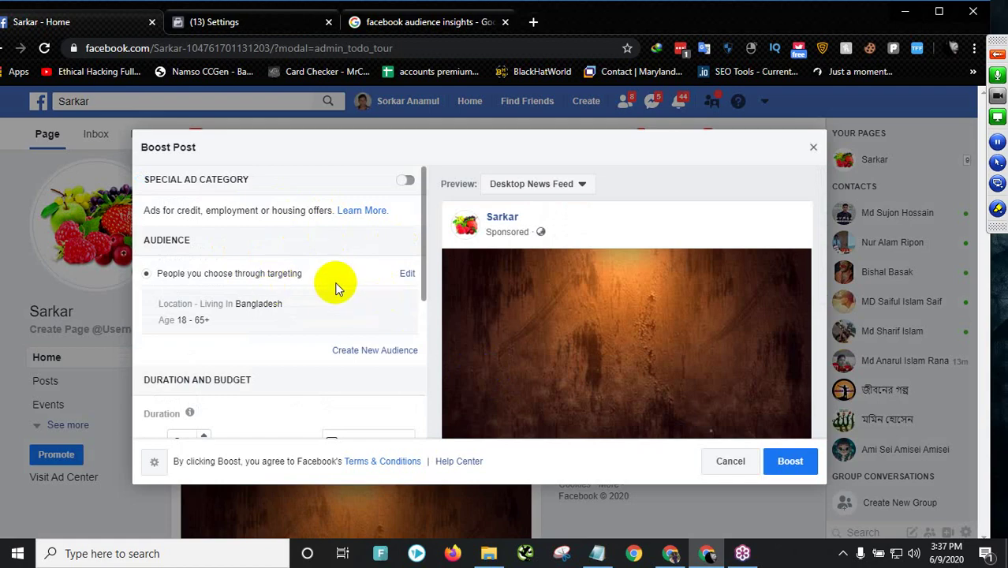
{"action": "scroll", "coordinate": [292, 303], "scroll_direction": "down", "scroll_amount": 3}
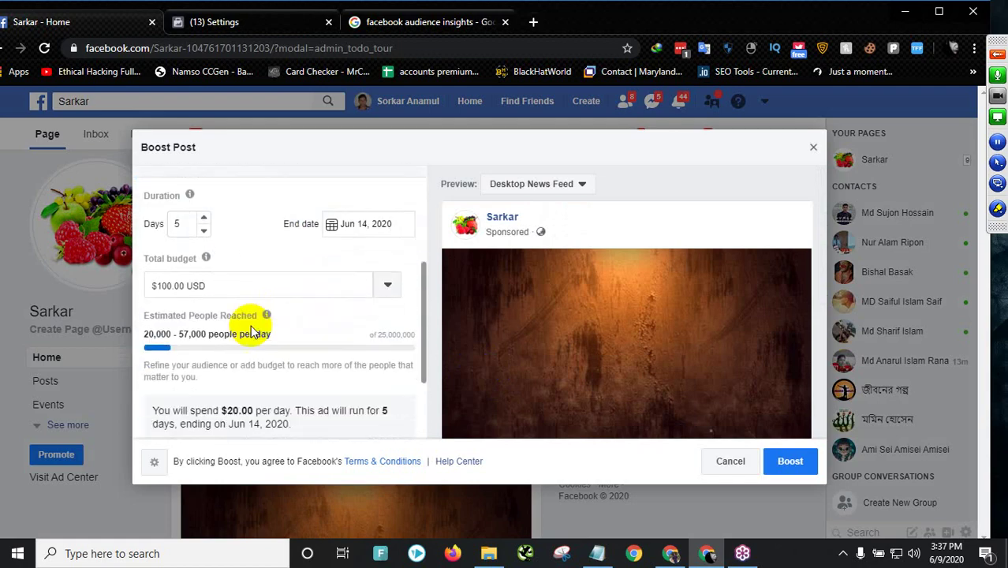
{"action": "scroll", "coordinate": [256, 330], "scroll_direction": "down", "scroll_amount": 2}
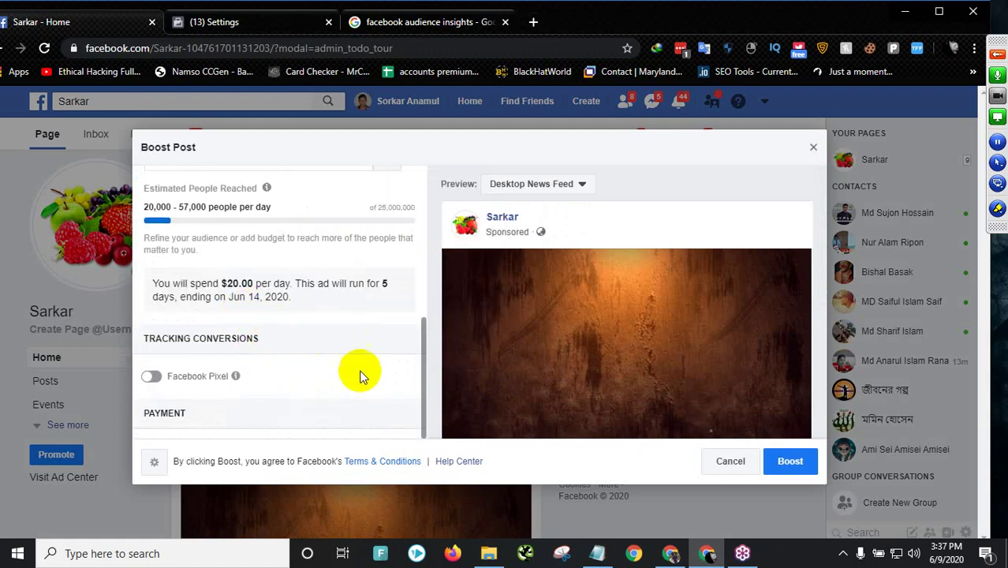
{"action": "left_click", "coordinate": [729, 464]}
{"action": "left_click", "coordinate": [603, 318]}
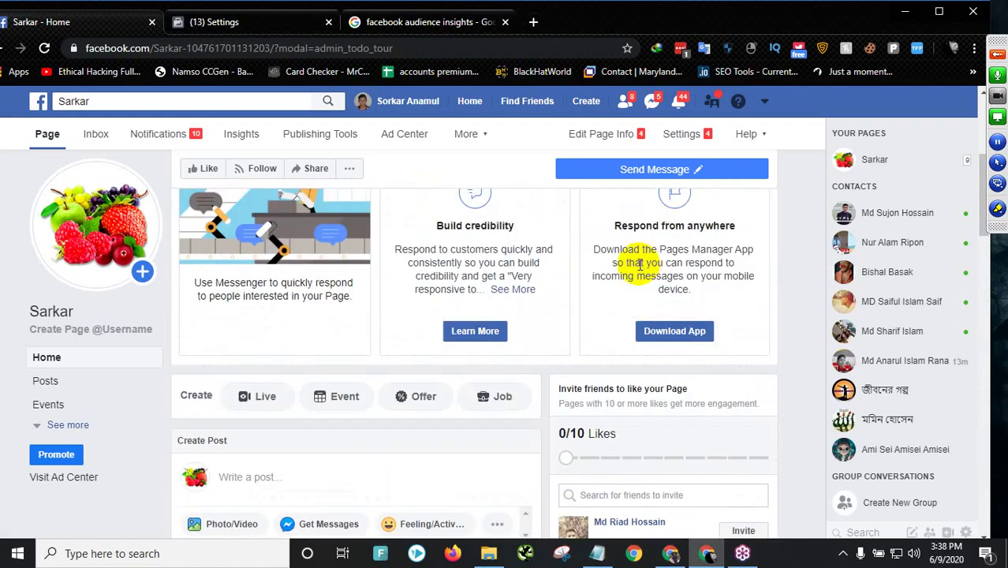
- Return to the Ads Manager payment settings tab
{"action": "scroll", "coordinate": [623, 272], "scroll_direction": "down", "scroll_amount": 5}
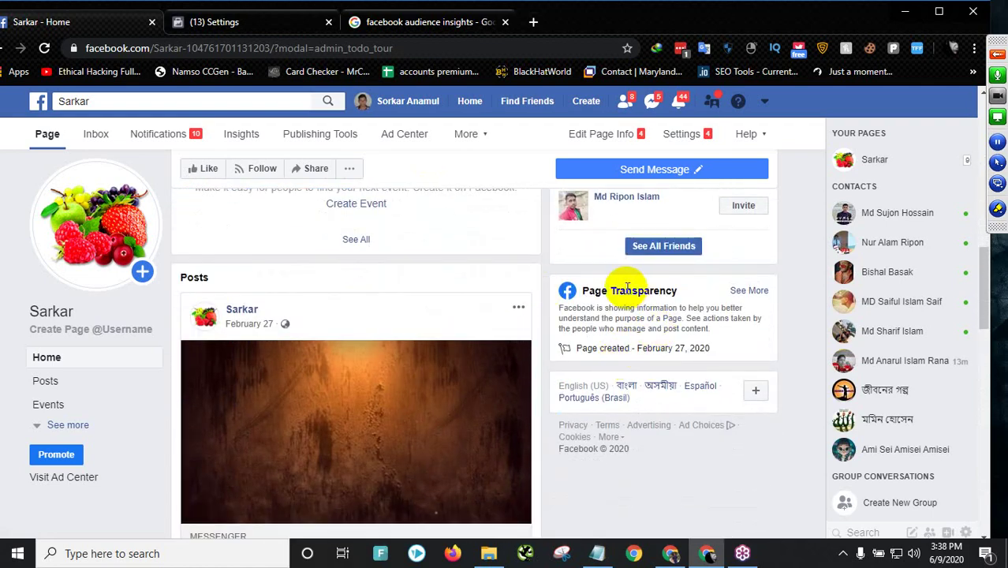
{"action": "scroll", "coordinate": [619, 284], "scroll_direction": "up", "scroll_amount": 6}
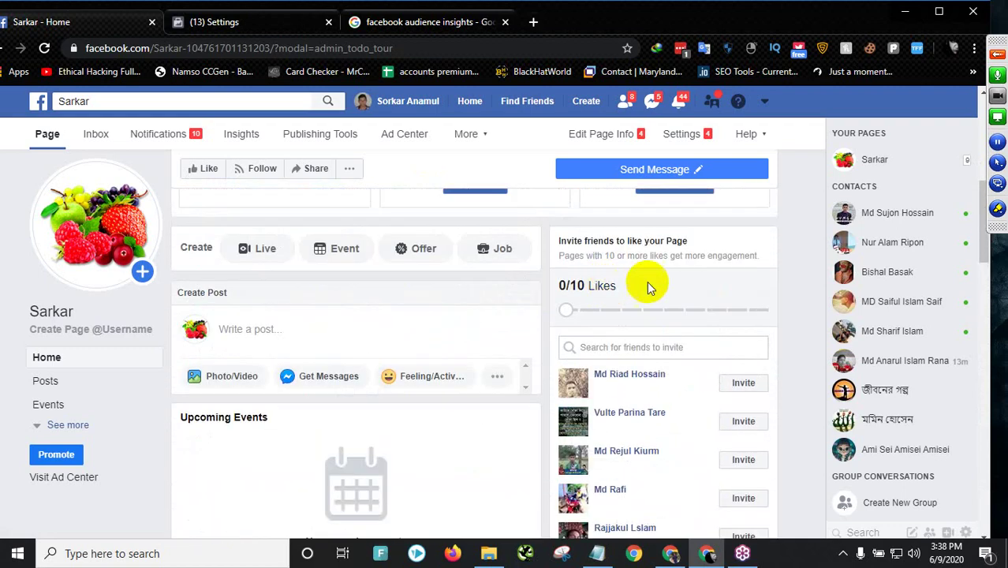
{"action": "scroll", "coordinate": [584, 274], "scroll_direction": "up", "scroll_amount": 1}
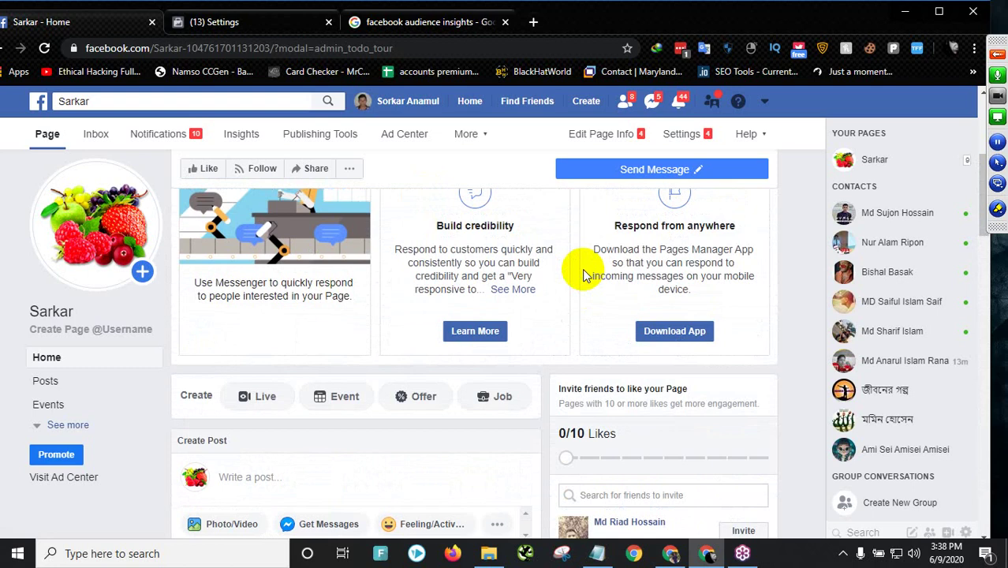
{"action": "left_click", "coordinate": [252, 22]}
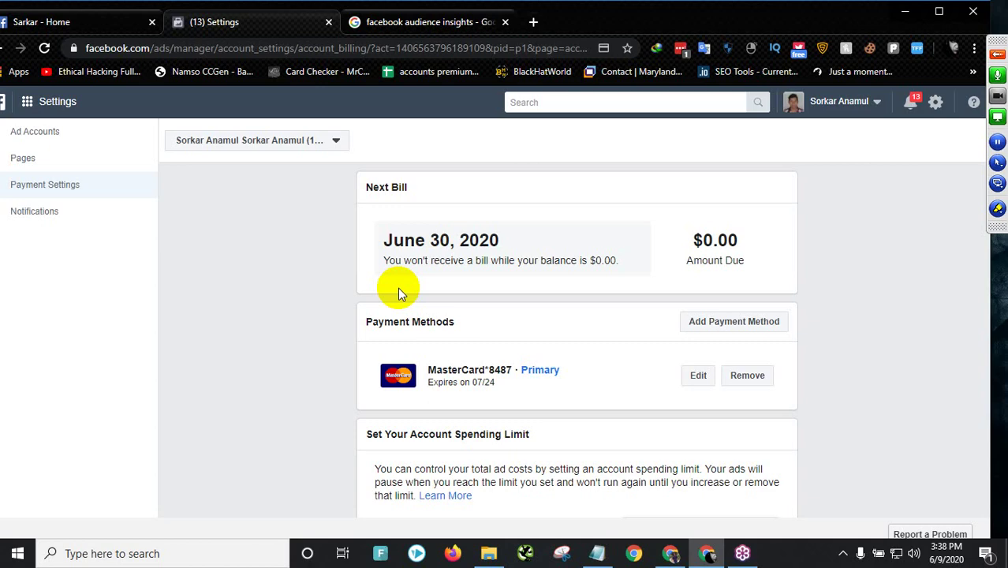
- Close the audience insights tab and search Google for 'how to claim facebook coupon'
{"action": "left_click", "coordinate": [475, 24]}
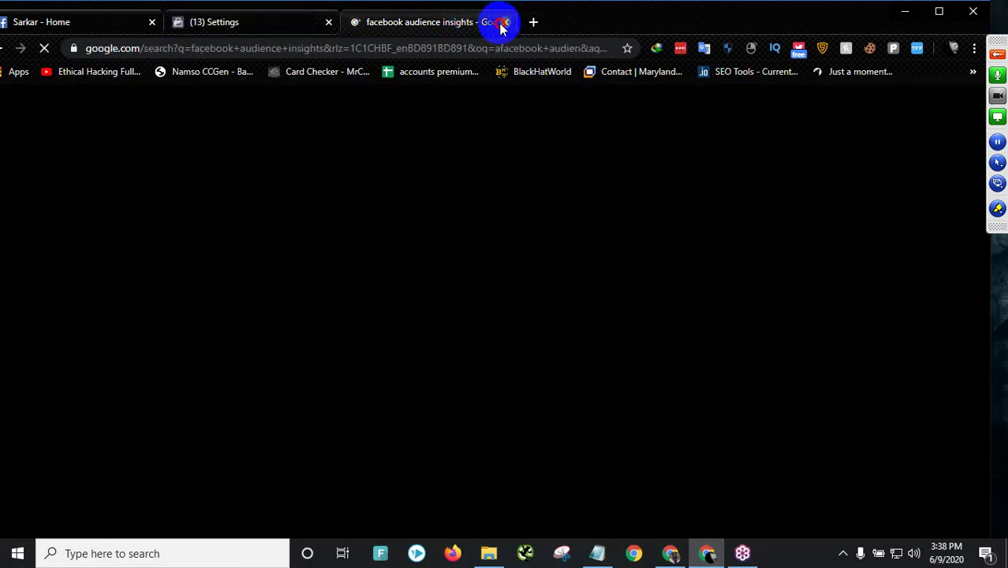
{"action": "left_click", "coordinate": [505, 22]}
{"action": "left_click", "coordinate": [354, 22]}
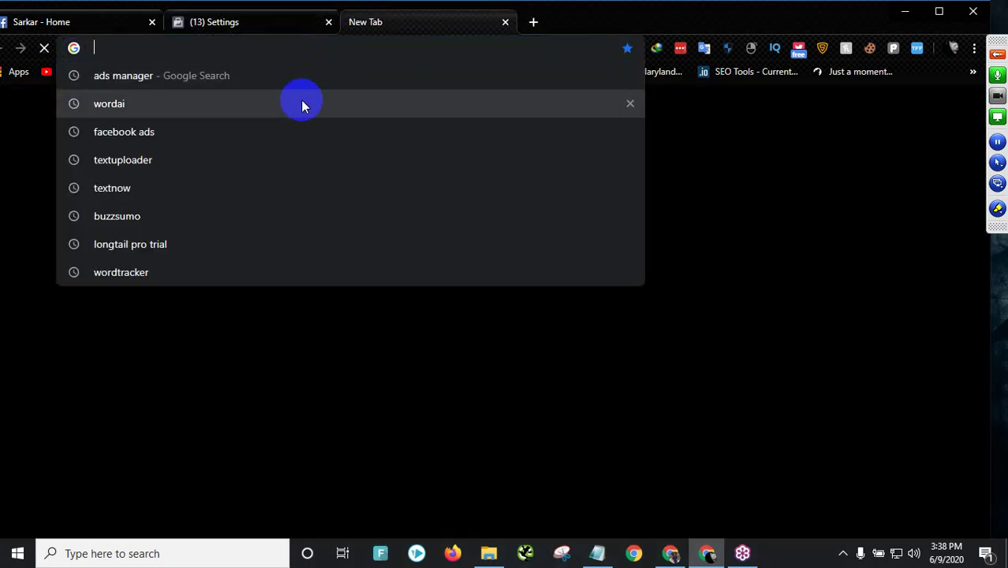
{"action": "type", "text": "fac"}
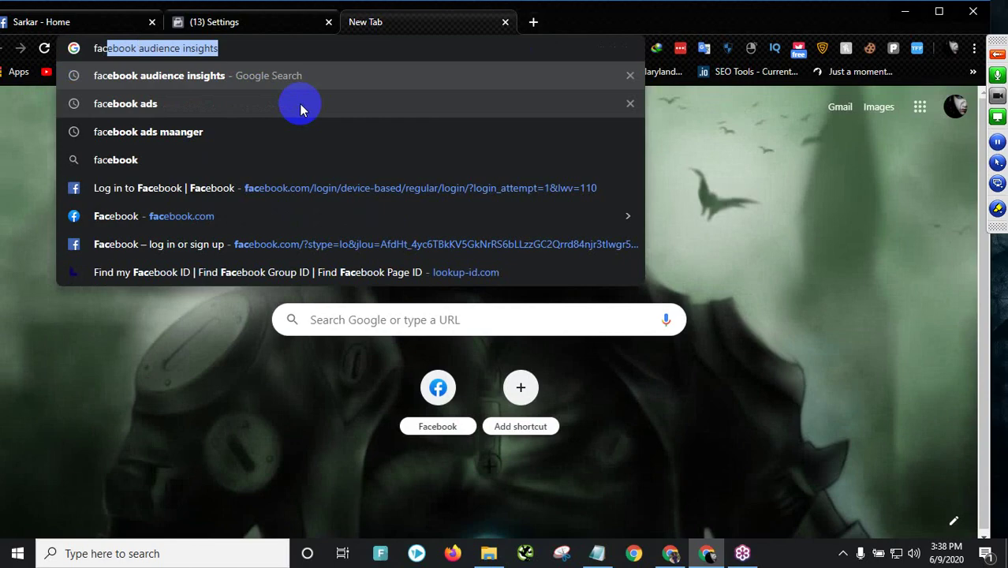
{"action": "key", "text": "Escape"}
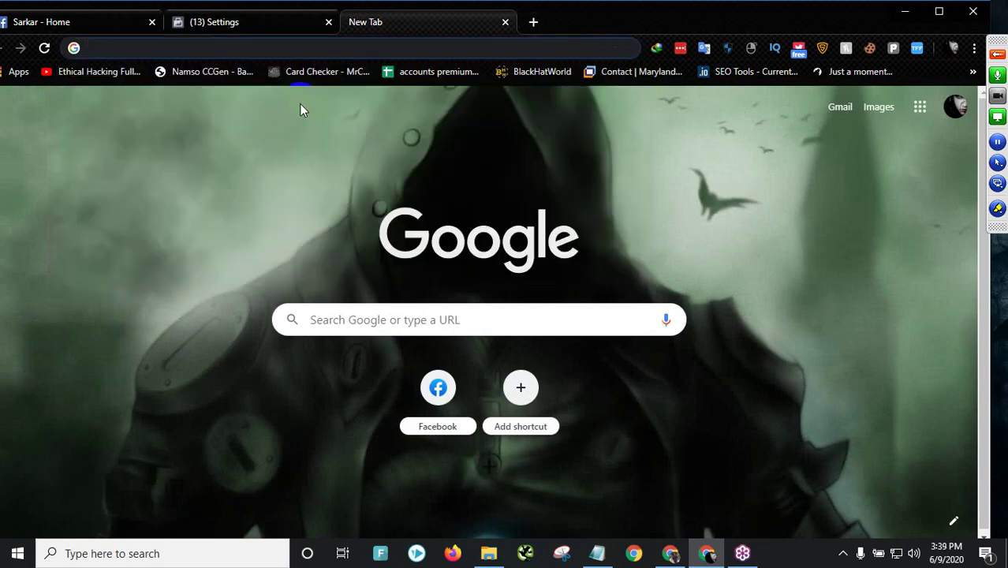
{"action": "type", "text": "how to clea"}
{"action": "key", "text": "BackSpace"}
{"action": "key", "text": "BackSpace"}
{"action": "type", "text": "aim facebook co"}
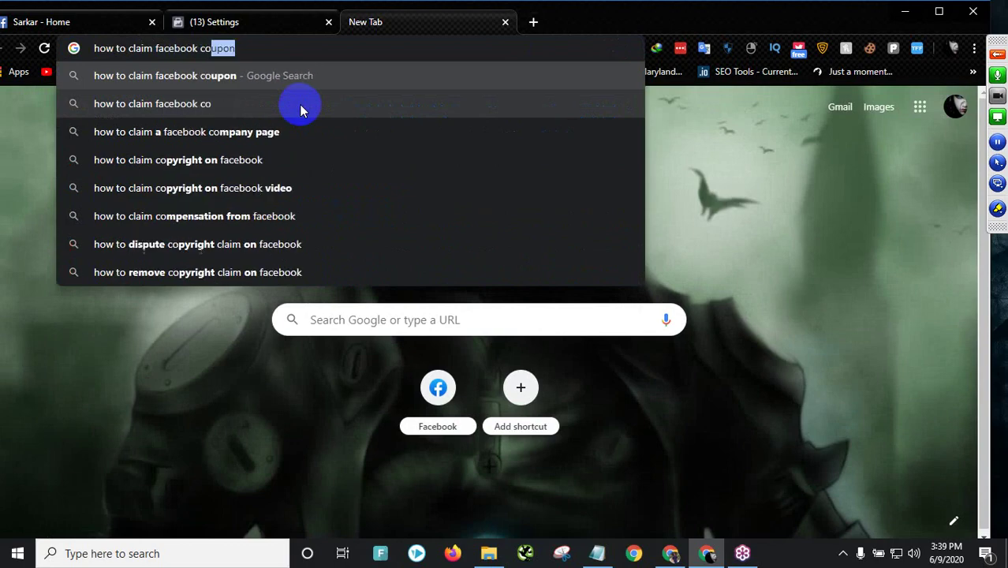
{"action": "type", "text": "upon"}
{"action": "key", "text": "Return"}
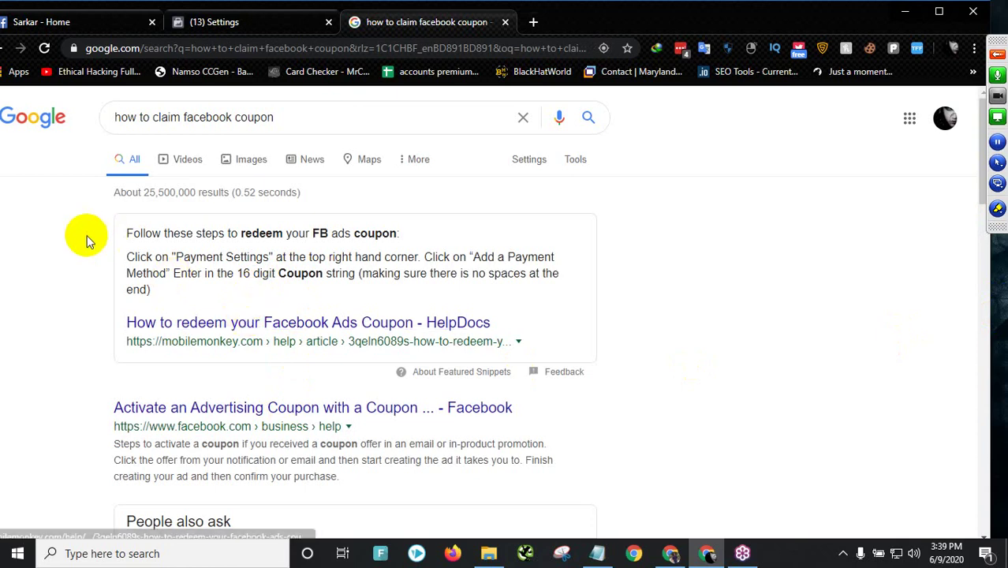
- Compare the Page, payment settings and coupon tabs, highlighting the Mastercard payment details
{"action": "left_click", "coordinate": [80, 22]}
{"action": "left_click", "coordinate": [238, 22]}
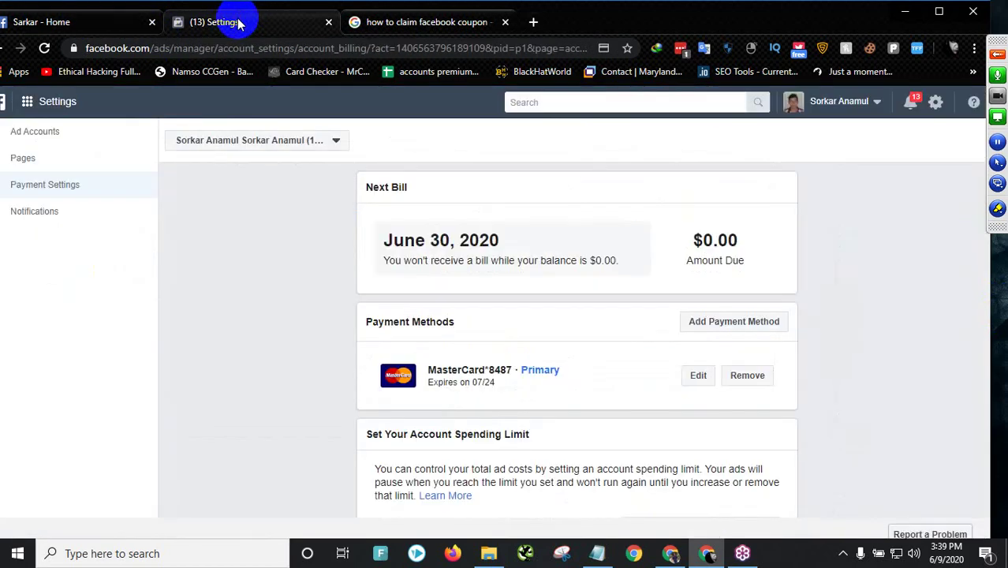
{"action": "left_click", "coordinate": [126, 24]}
{"action": "scroll", "coordinate": [534, 315], "scroll_direction": "down", "scroll_amount": 8}
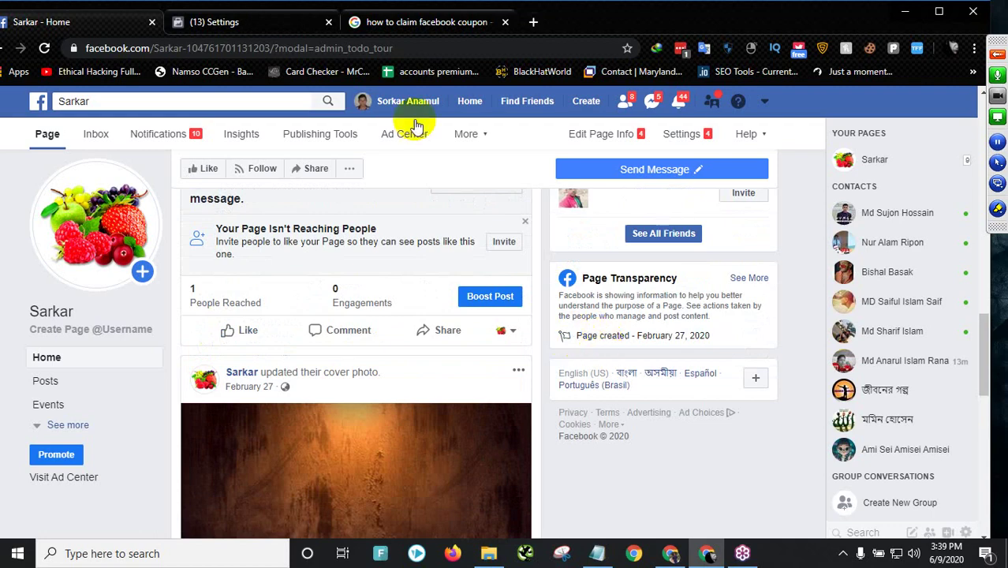
{"action": "left_click", "coordinate": [270, 22]}
{"action": "left_click", "coordinate": [461, 24]}
{"action": "scroll", "coordinate": [473, 150], "scroll_direction": "down", "scroll_amount": 3}
{"action": "scroll", "coordinate": [424, 226], "scroll_direction": "up", "scroll_amount": 3}
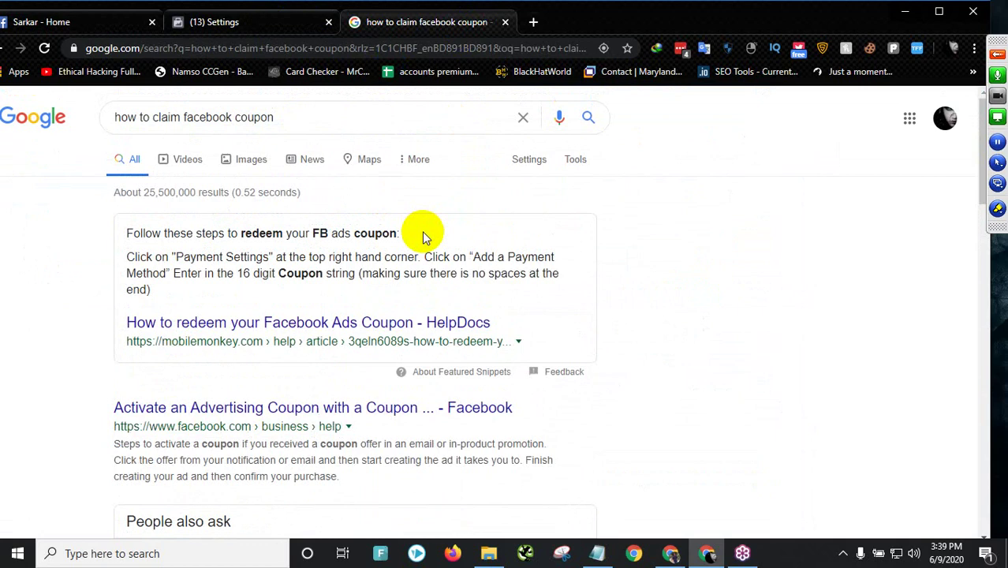
{"action": "left_click", "coordinate": [254, 22]}
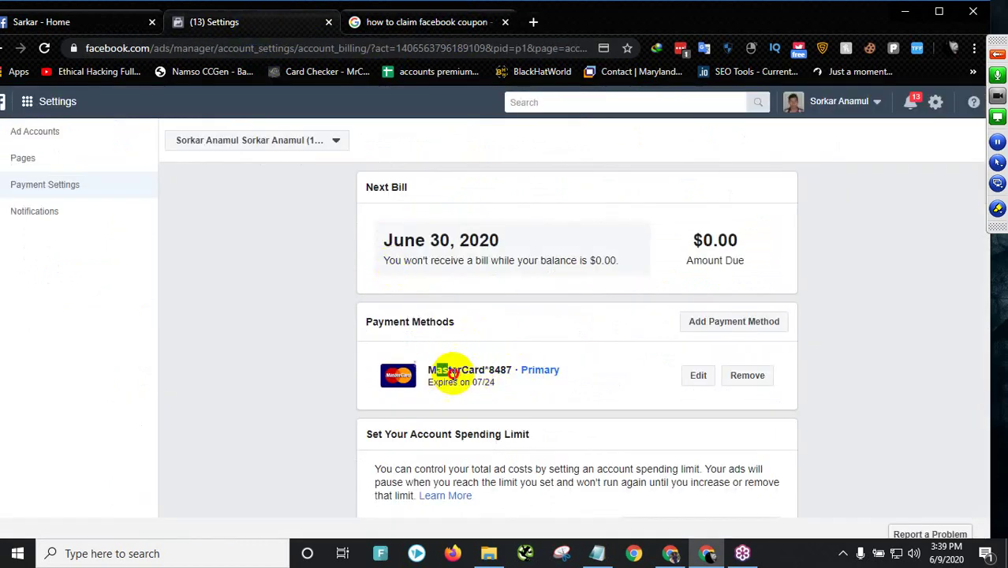
{"action": "left_click_drag", "start_coordinate": [434, 371], "coordinate": [565, 377]}
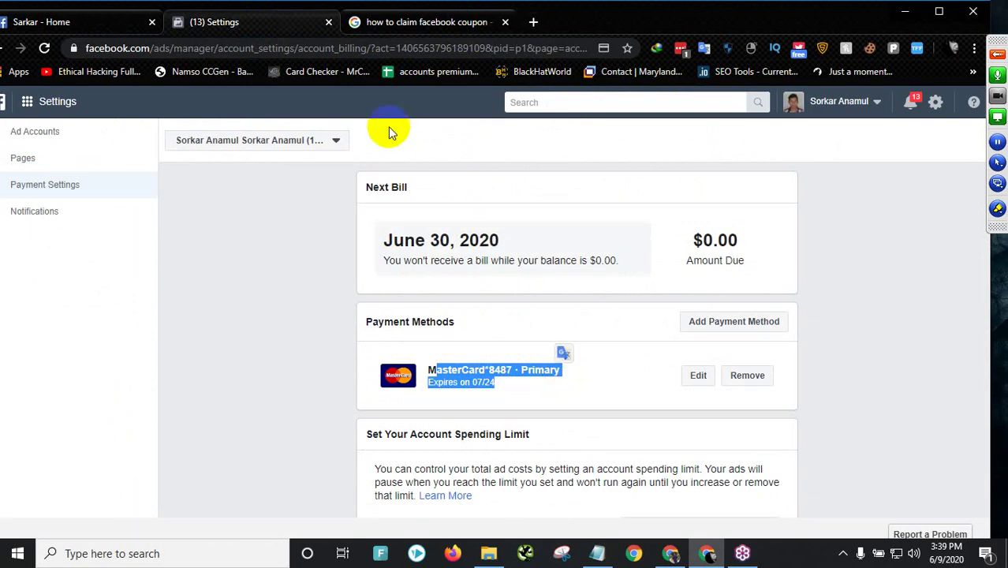
{"action": "left_click", "coordinate": [305, 377]}
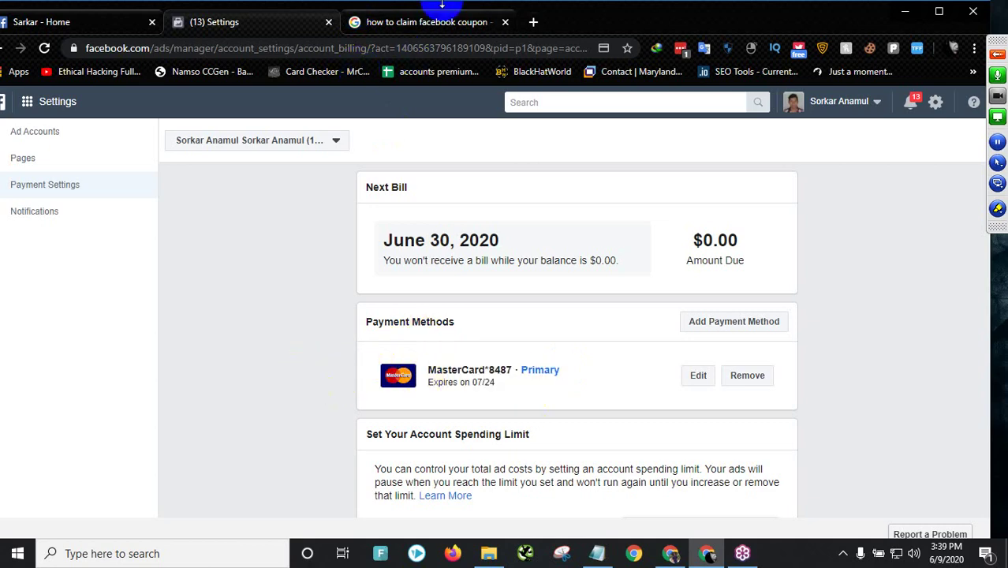
- Switch the coupon search to Videos and scroll through the Facebook coupon tutorials
{"action": "left_click", "coordinate": [395, 22]}
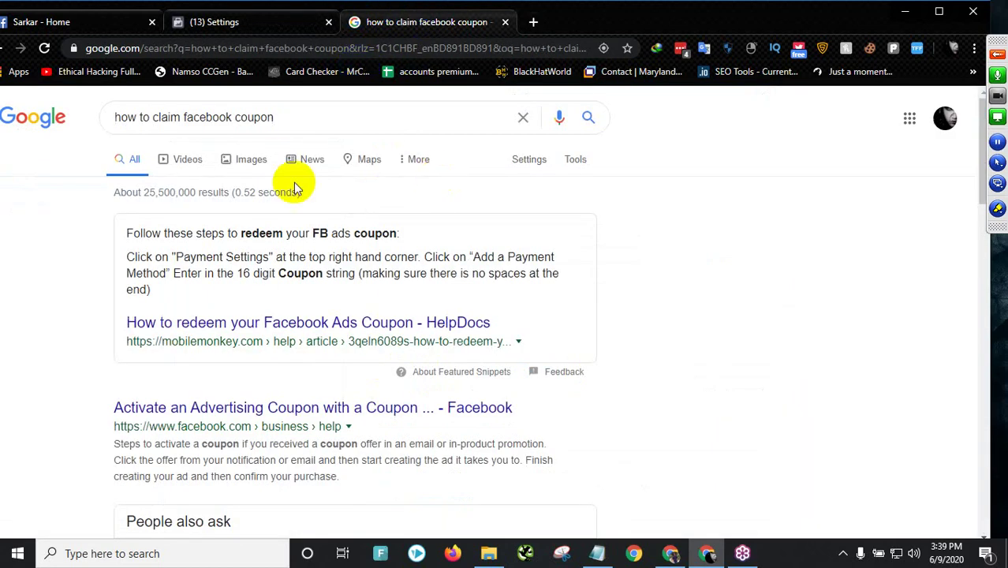
{"action": "left_click", "coordinate": [96, 25]}
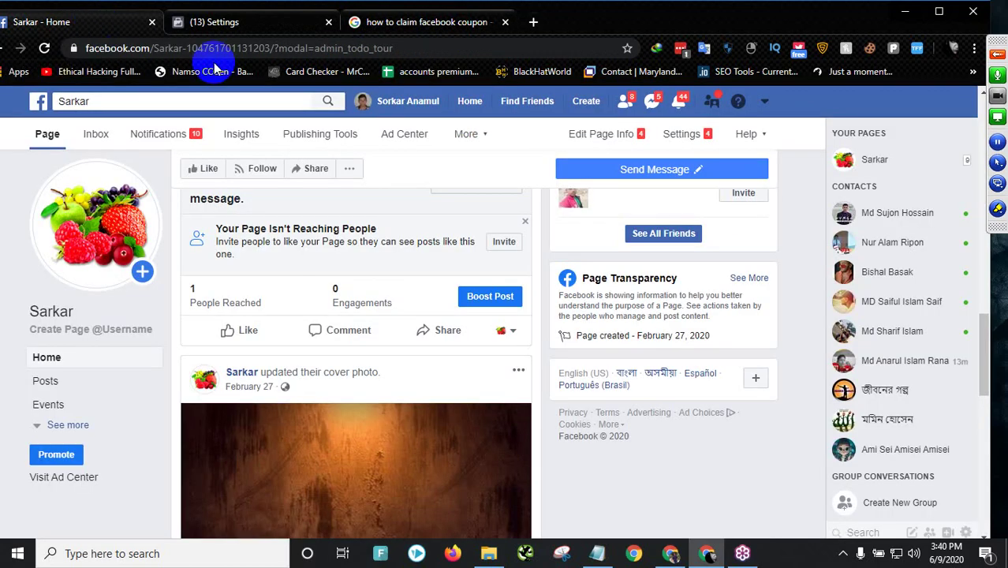
{"action": "left_click", "coordinate": [427, 22]}
{"action": "left_click", "coordinate": [191, 159]}
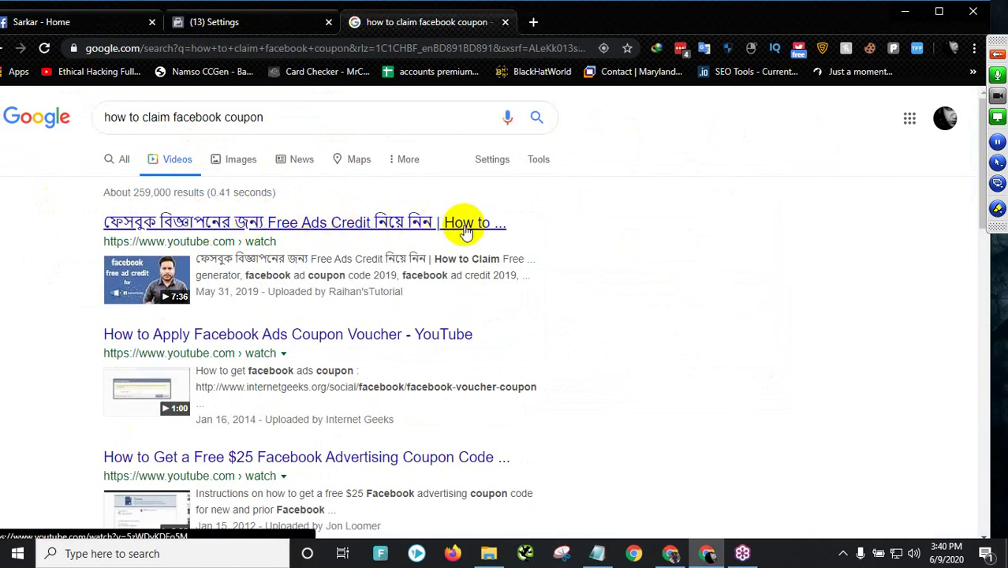
{"action": "scroll", "coordinate": [259, 348], "scroll_direction": "down", "scroll_amount": 1}
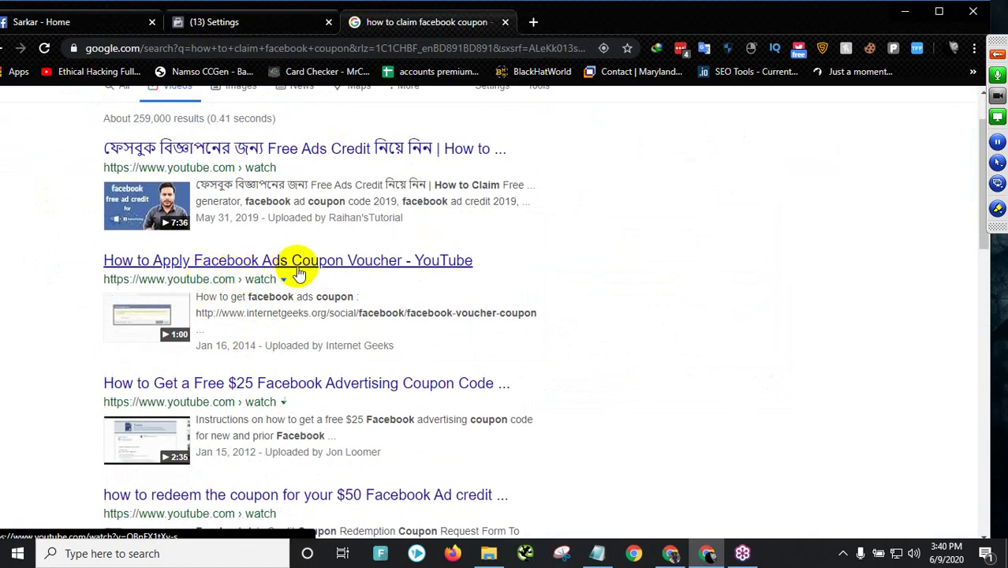
{"action": "scroll", "coordinate": [263, 333], "scroll_direction": "down", "scroll_amount": 1}
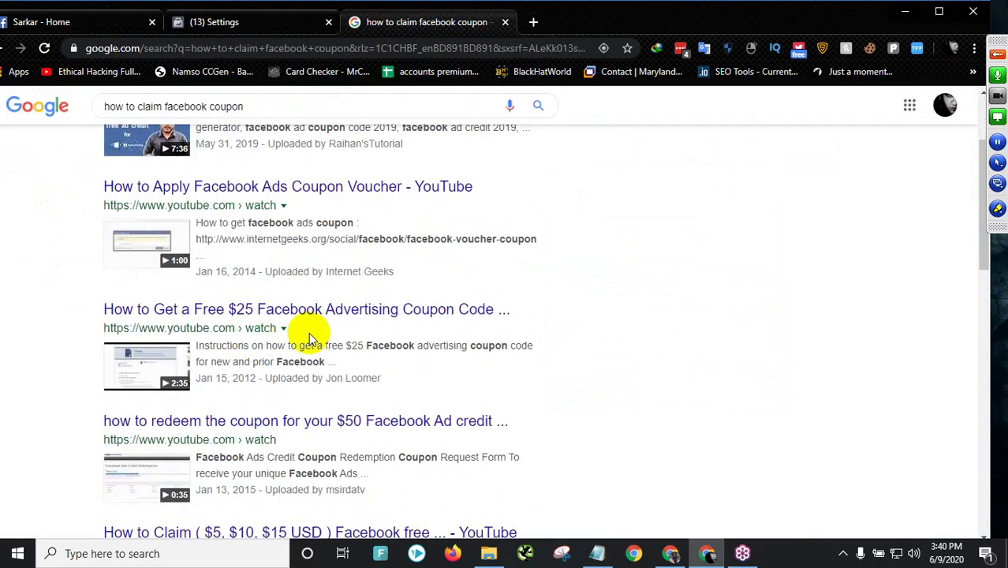
{"action": "scroll", "coordinate": [266, 330], "scroll_direction": "down", "scroll_amount": 3}
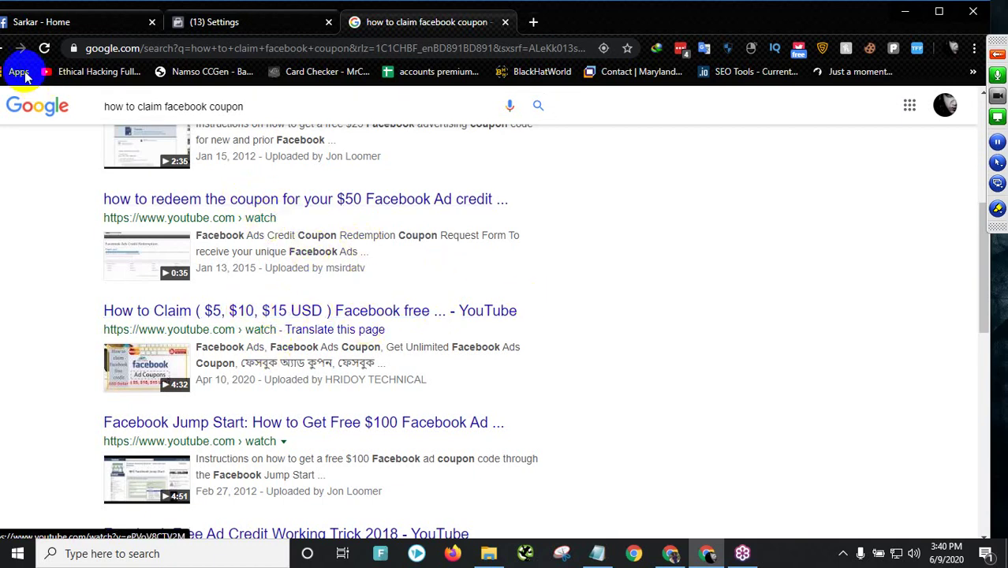
{"action": "left_click", "coordinate": [225, 21]}
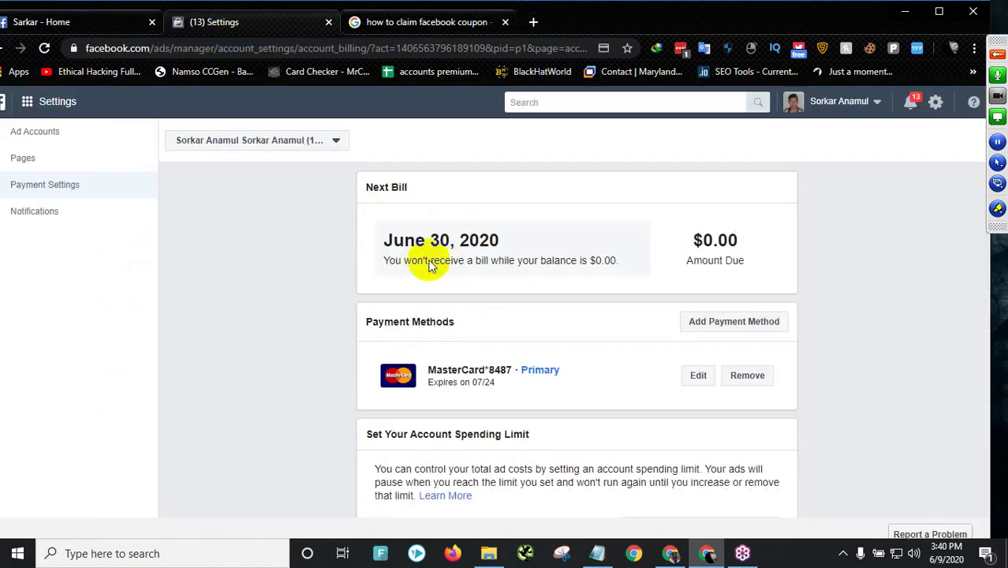
{"action": "left_click", "coordinate": [469, 29]}
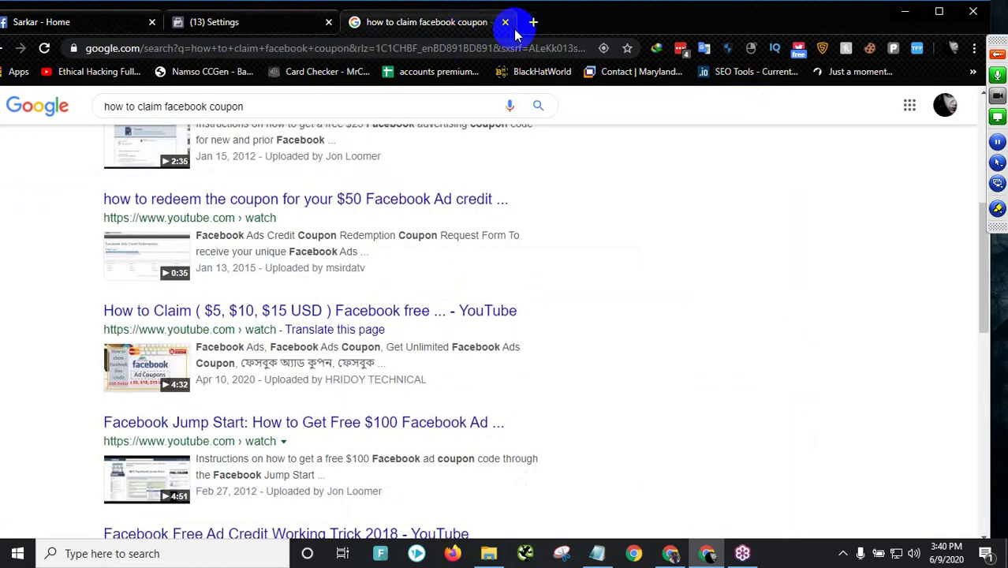
- Close the coupon search and review the Mastercard details and $0.00 amount due
{"action": "left_click", "coordinate": [505, 22]}
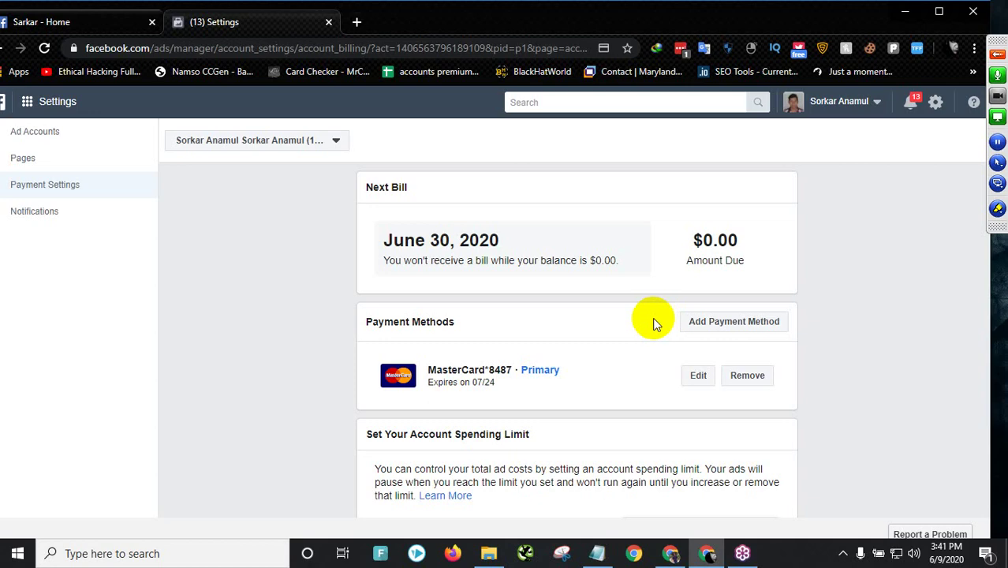
{"action": "left_click_drag", "start_coordinate": [427, 368], "coordinate": [496, 386]}
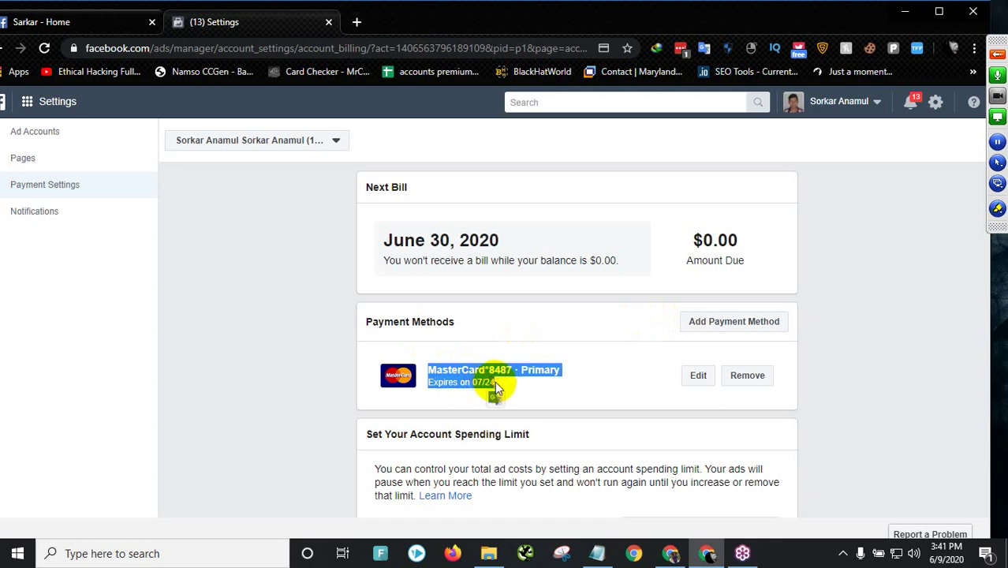
{"action": "left_click_drag", "start_coordinate": [691, 237], "coordinate": [744, 270]}
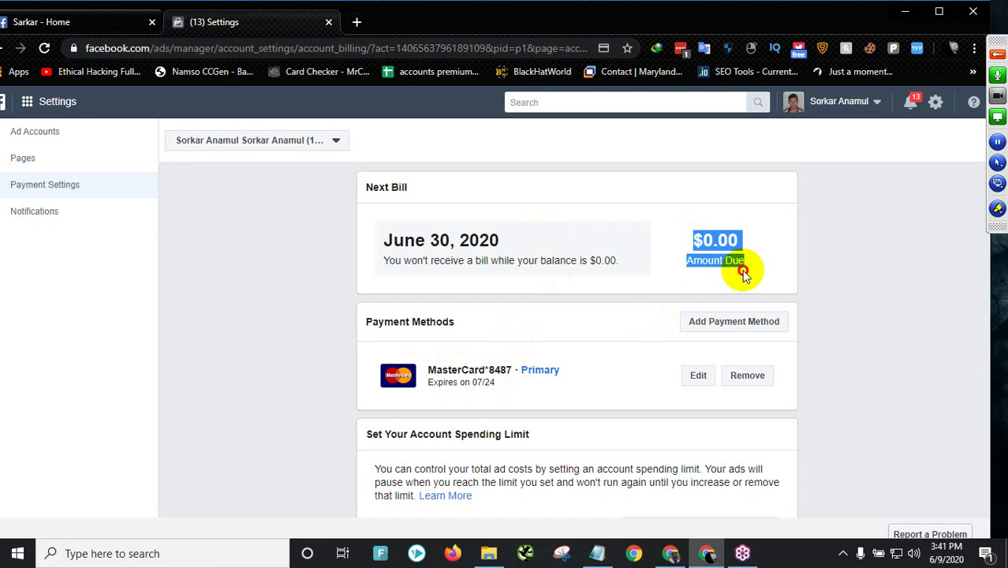
{"action": "left_click", "coordinate": [608, 258]}
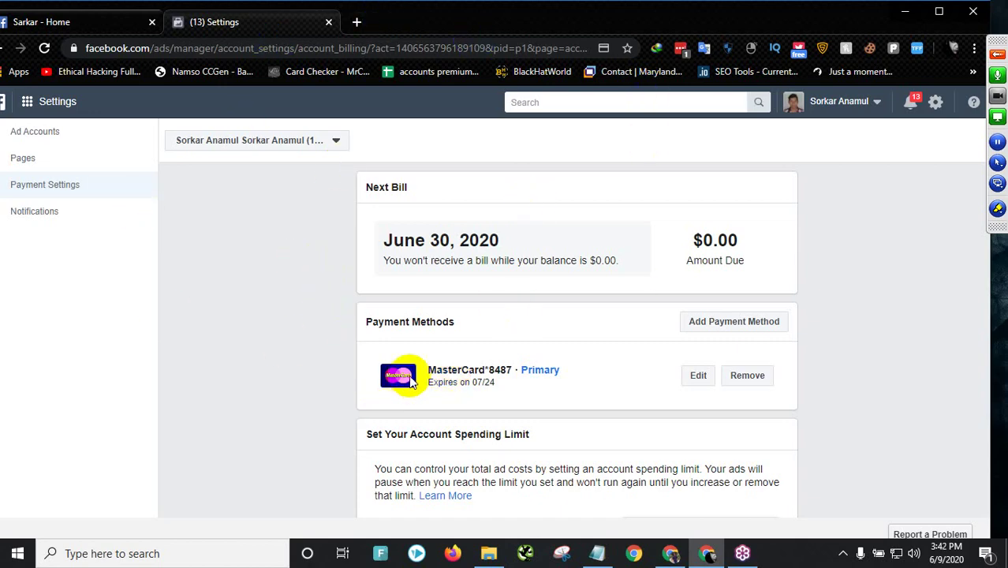
{"action": "left_click_drag", "start_coordinate": [405, 378], "coordinate": [489, 394]}
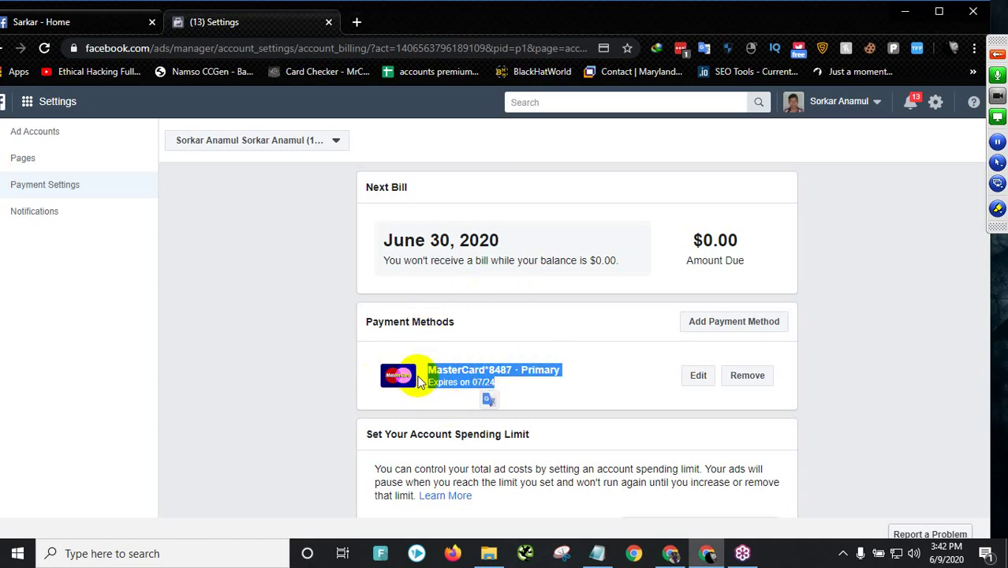
- Start adding a new payment method, then cancel the Select a Payment Method dialog
{"action": "left_click", "coordinate": [722, 326]}
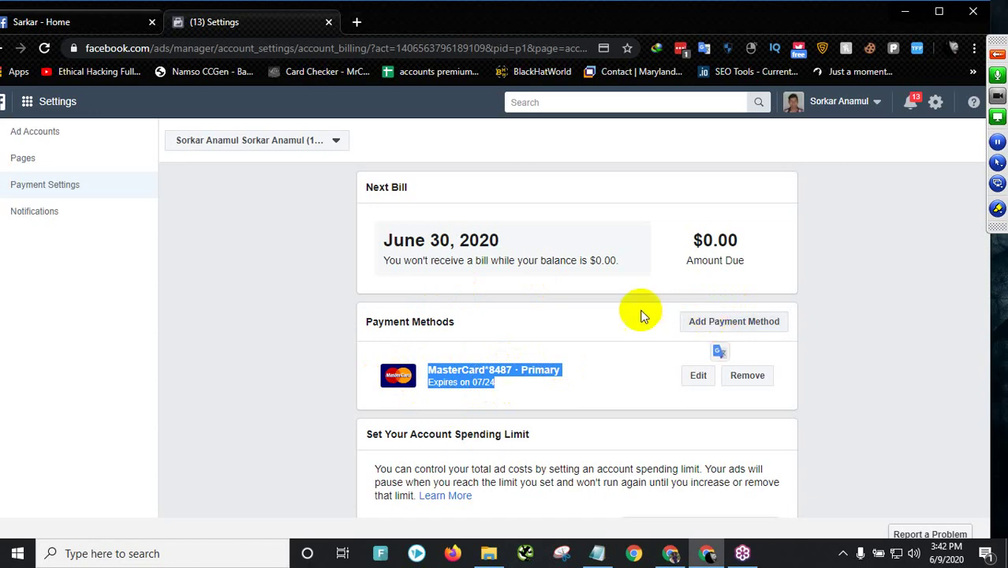
{"action": "left_click", "coordinate": [716, 323]}
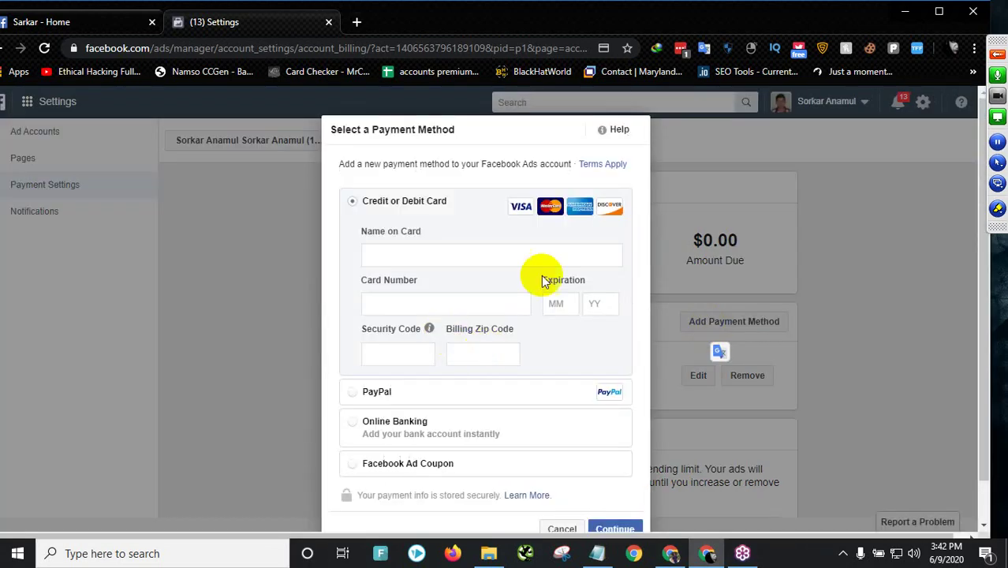
{"action": "scroll", "coordinate": [505, 379], "scroll_direction": "down", "scroll_amount": 1}
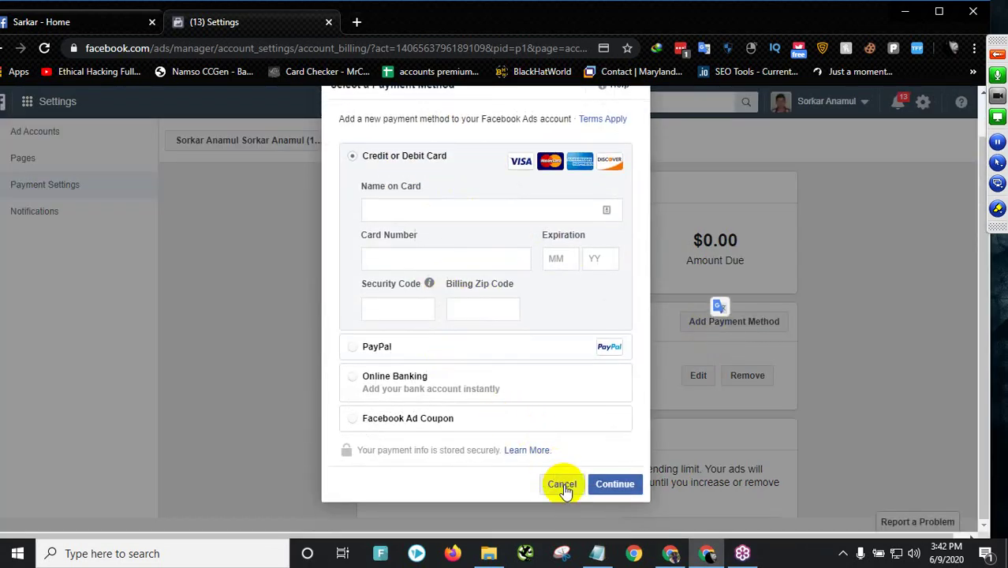
{"action": "left_click", "coordinate": [562, 483]}
{"action": "left_click", "coordinate": [333, 385]}
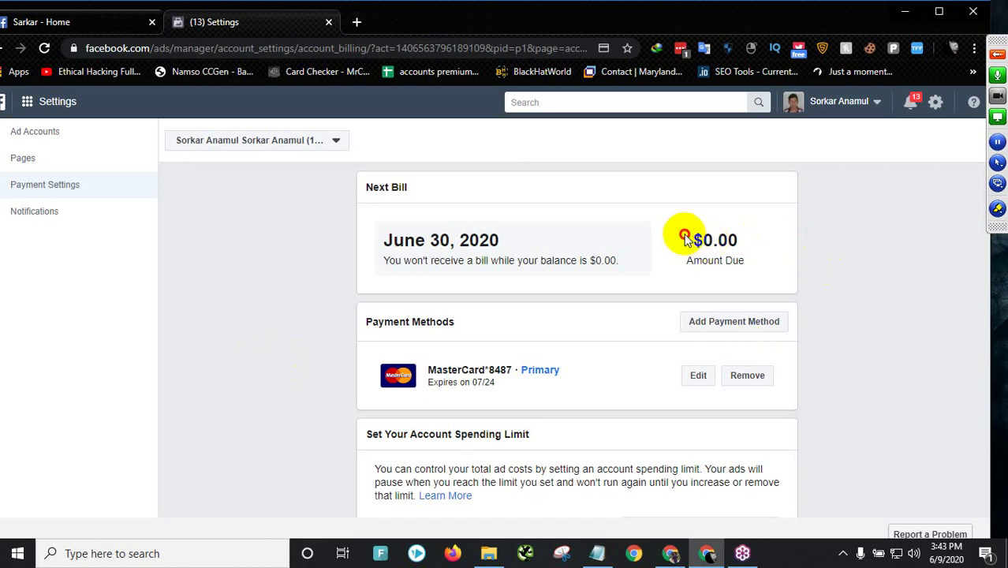
- Highlight the $0.00 Amount Due figure, then open a new blank browser tab
{"action": "left_click_drag", "start_coordinate": [687, 235], "coordinate": [773, 284]}
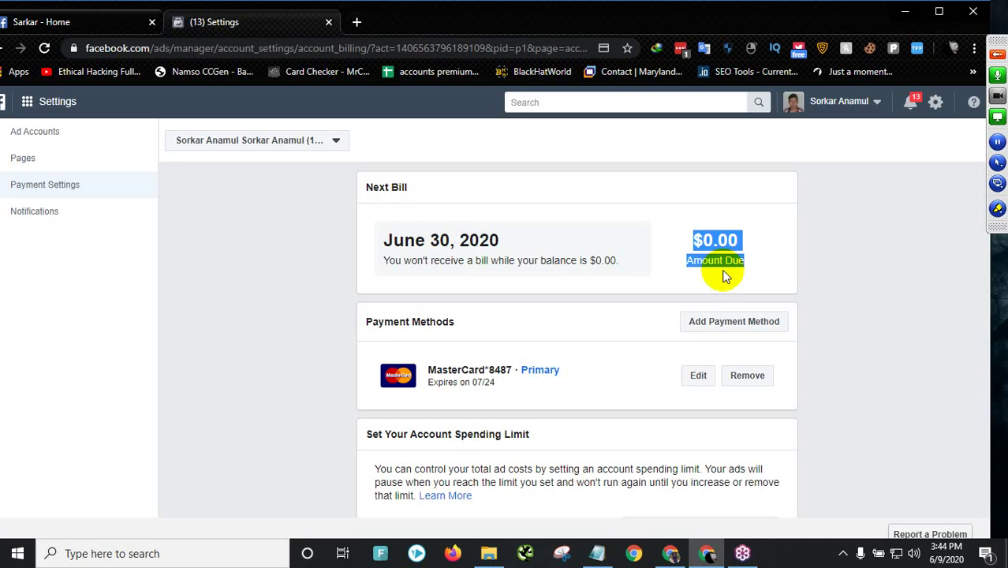
{"action": "left_click", "coordinate": [387, 187]}
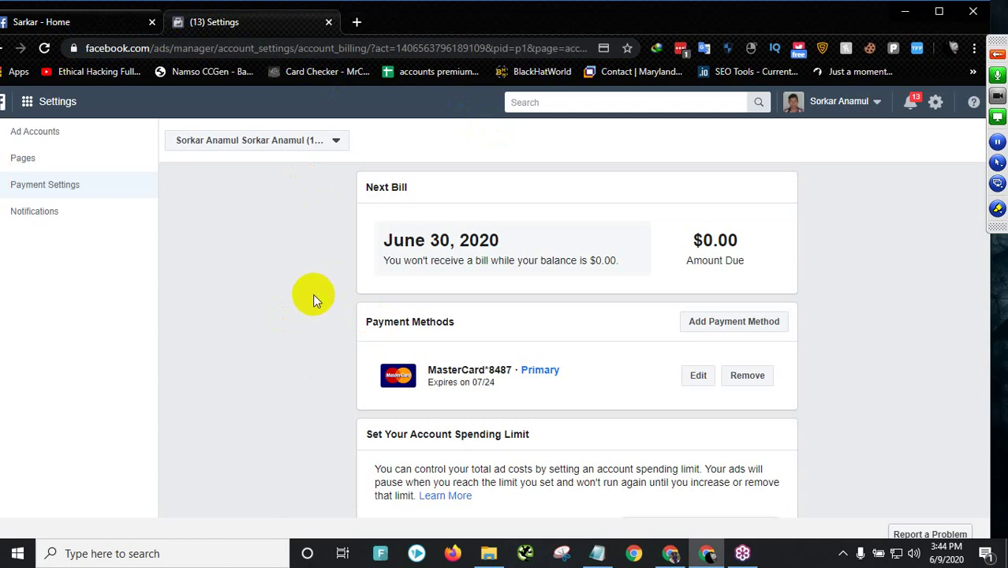
{"action": "left_click", "coordinate": [357, 23]}
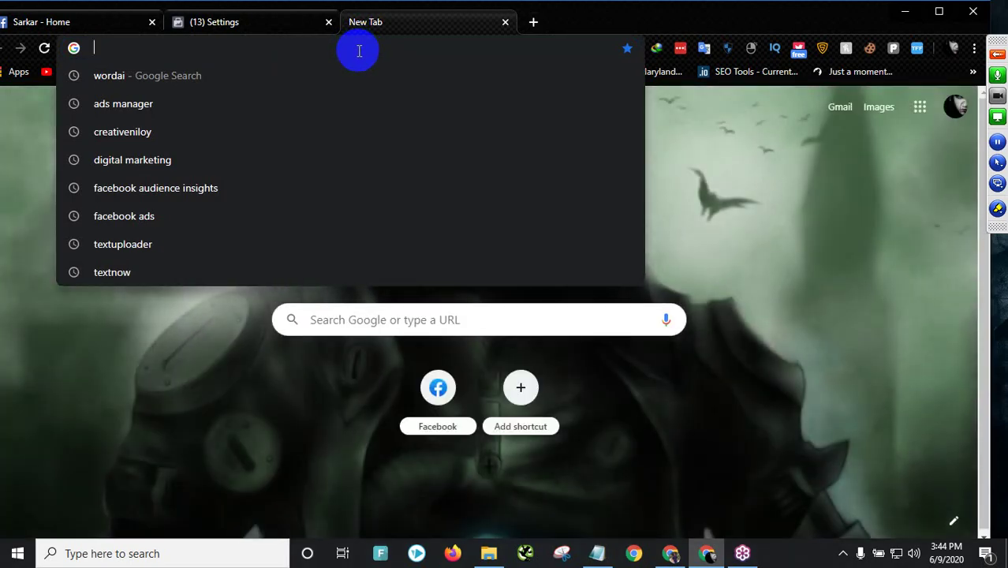
- Search Google for 'facebook ads service', correcting the typos
{"action": "type", "text": "face"}
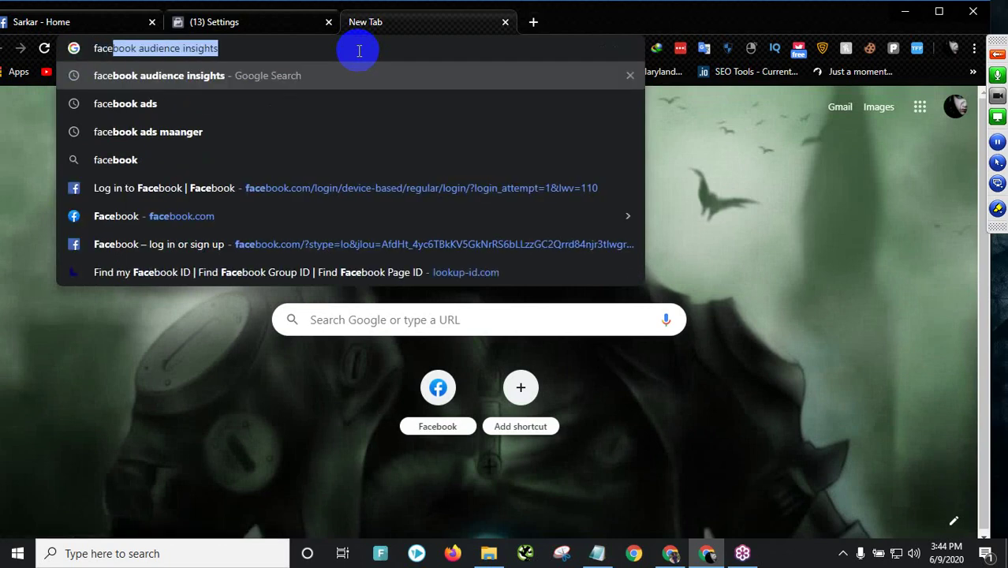
{"action": "type", "text": "book "}
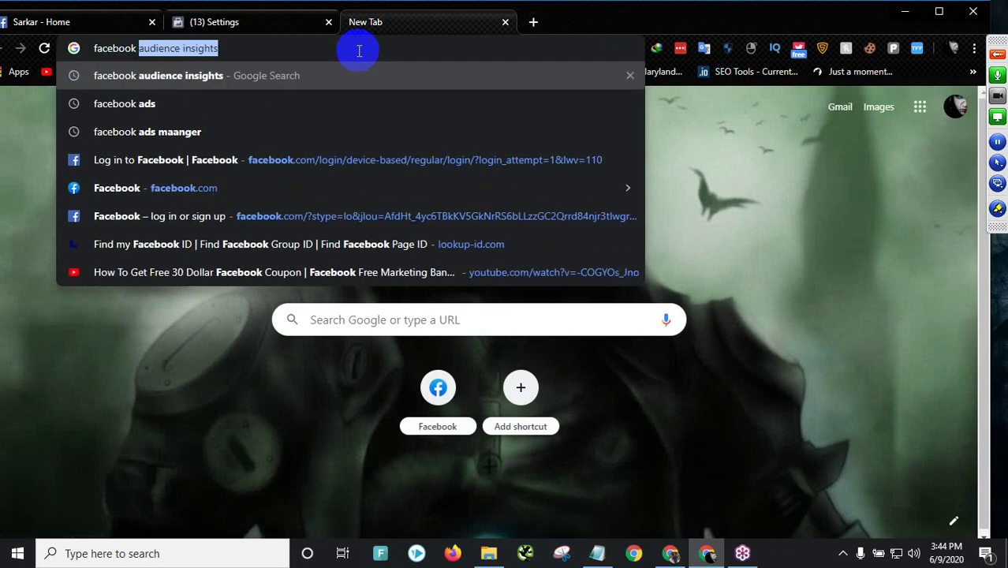
{"action": "type", "text": "ad"}
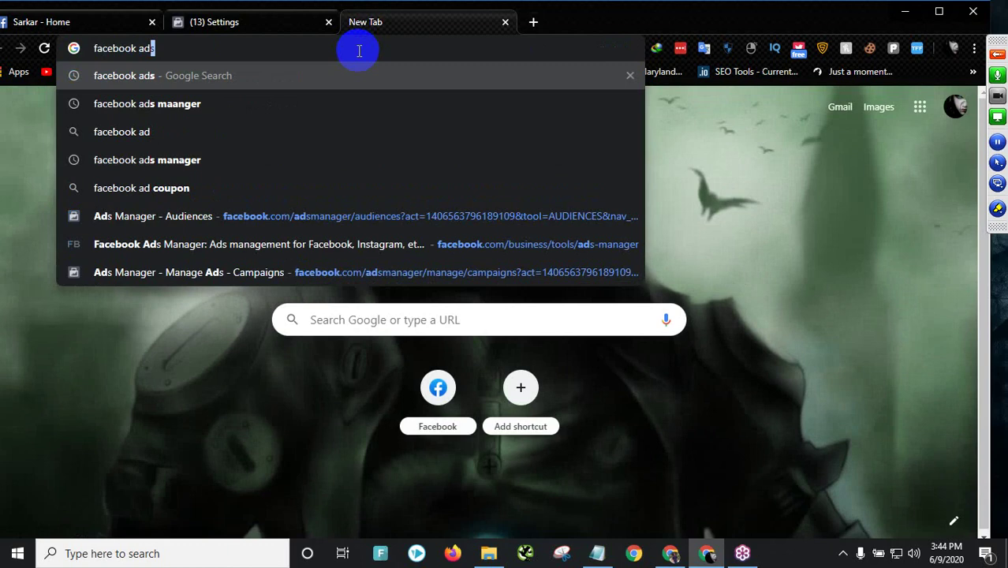
{"action": "type", "text": "s sec"}
{"action": "key", "text": "BackSpace"}
{"action": "type", "text": "v"}
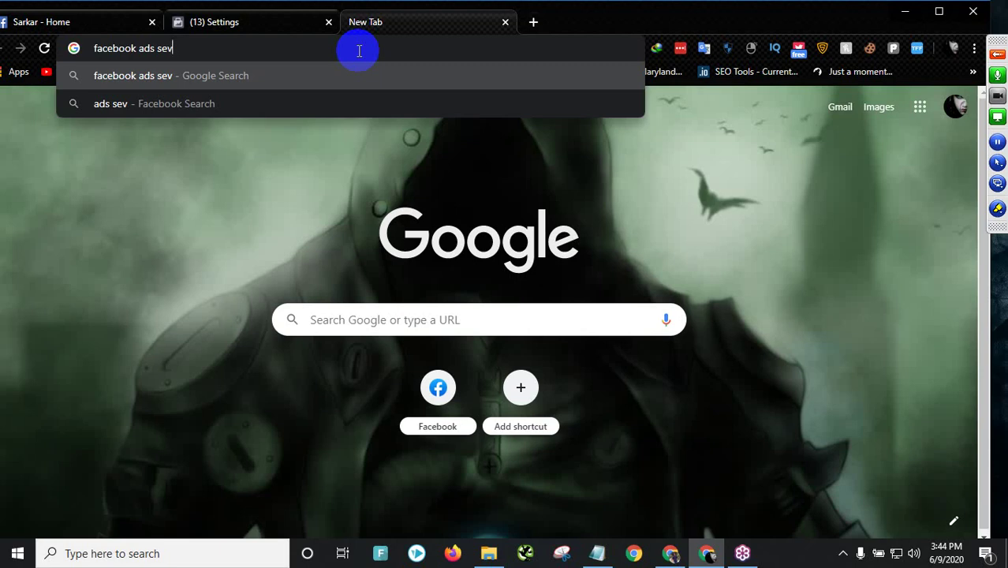
{"action": "key", "text": "BackSpace"}
{"action": "type", "text": "rvice"}
{"action": "key", "text": "Return"}
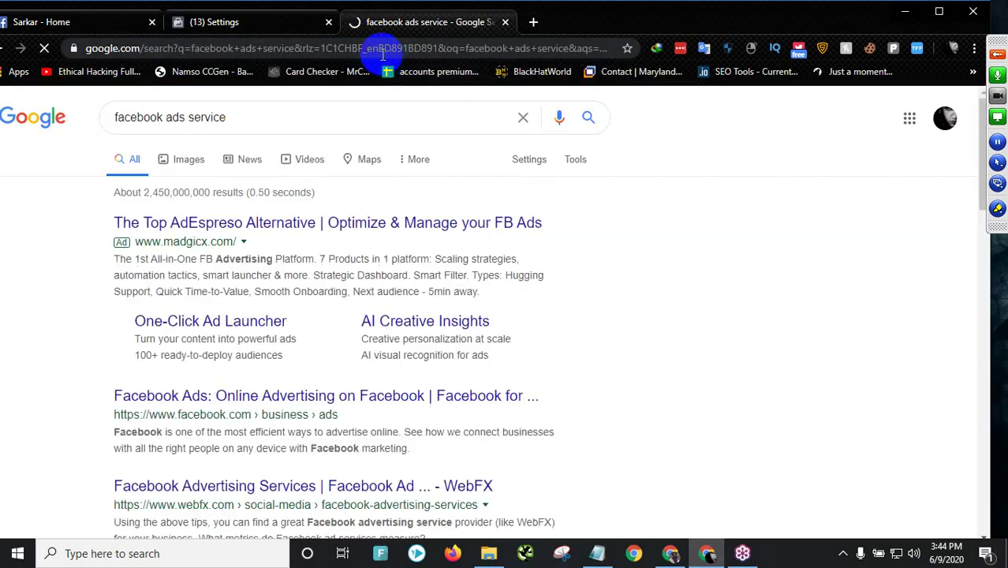
{"action": "scroll", "coordinate": [347, 181], "scroll_direction": "down", "scroll_amount": 3}
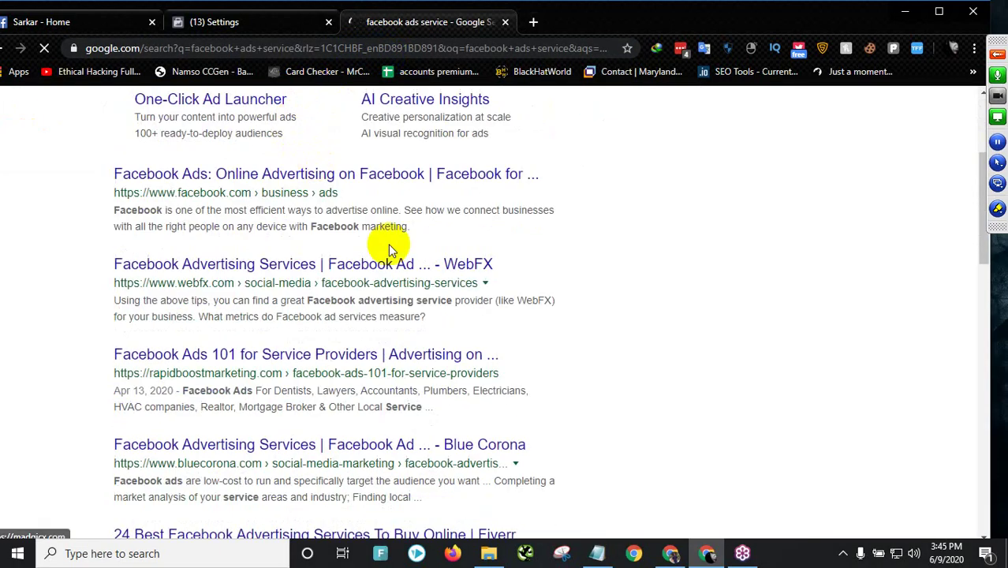
{"action": "scroll", "coordinate": [361, 225], "scroll_direction": "up", "scroll_amount": 3}
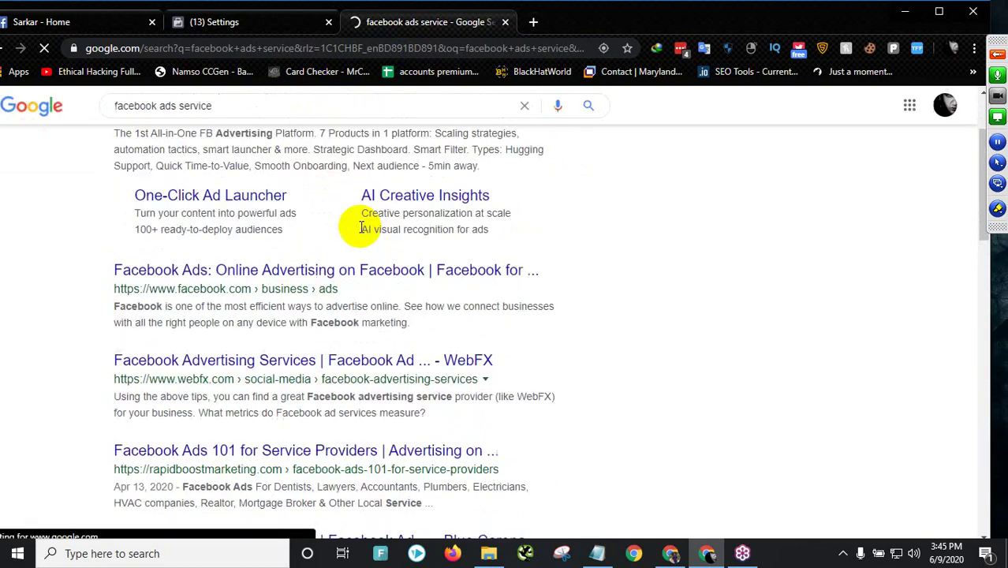
- Refine the query to 'facebook ads service in bd' and scroll the agency results
{"action": "left_click", "coordinate": [270, 117]}
{"action": "type", "text": "in"}
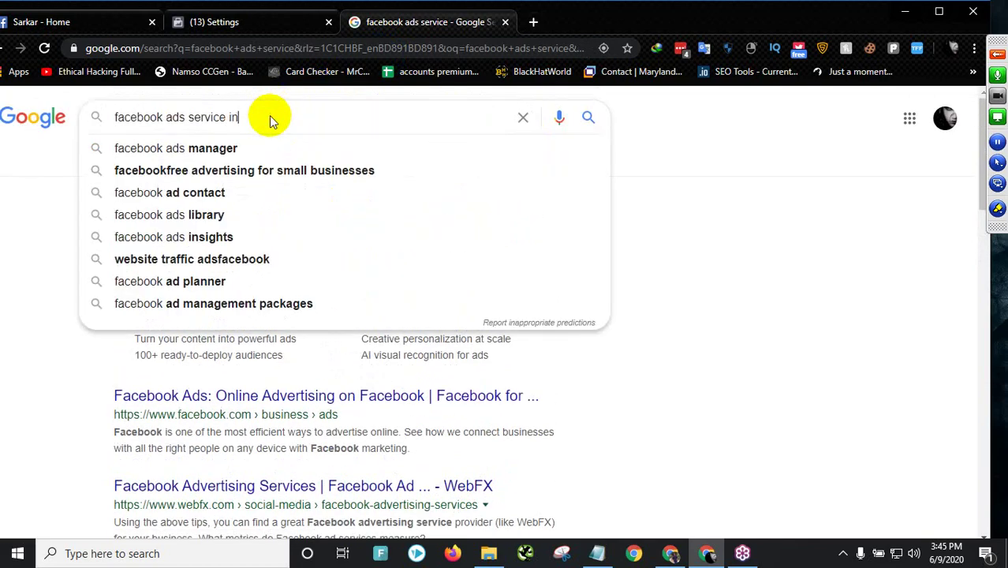
{"action": "type", "text": " bd"}
{"action": "key", "text": "Return"}
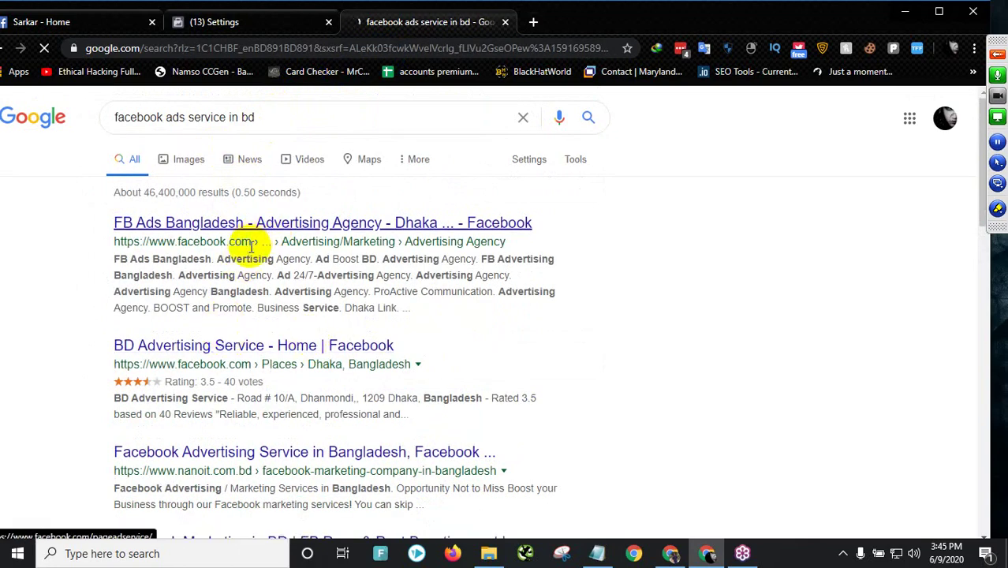
{"action": "scroll", "coordinate": [339, 320], "scroll_direction": "down", "scroll_amount": 3}
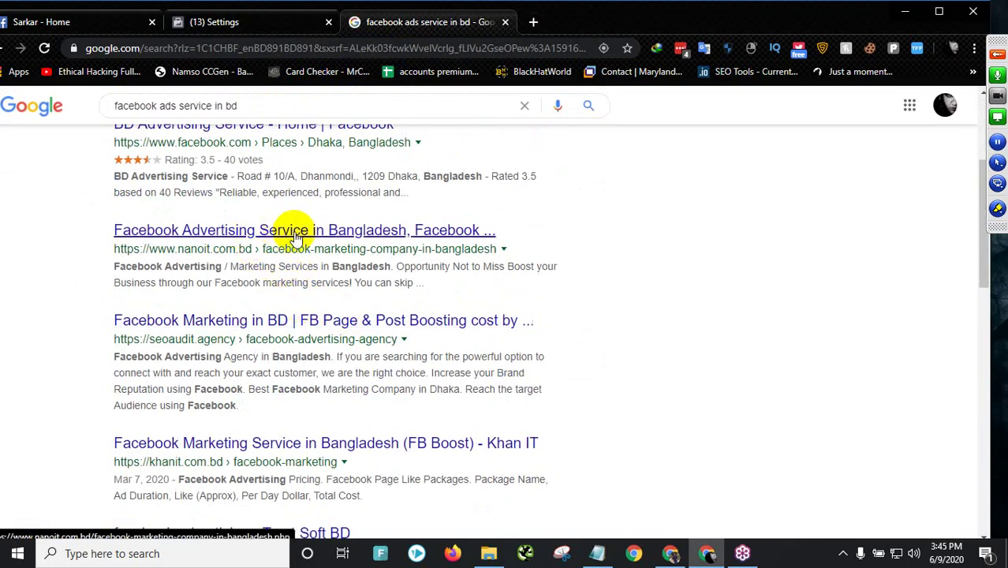
{"action": "scroll", "coordinate": [264, 340], "scroll_direction": "down", "scroll_amount": 2}
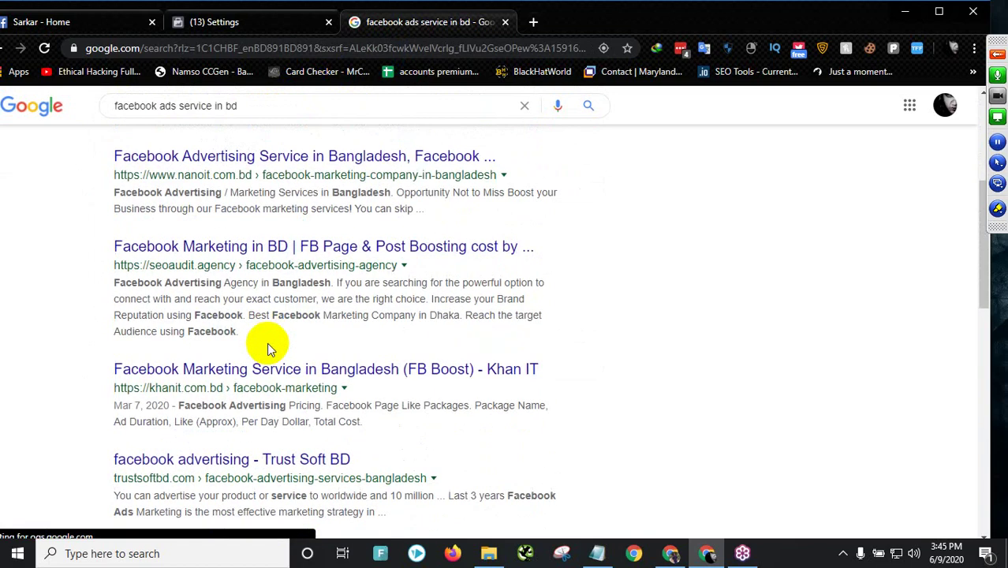
{"action": "scroll", "coordinate": [237, 260], "scroll_direction": "down", "scroll_amount": 1}
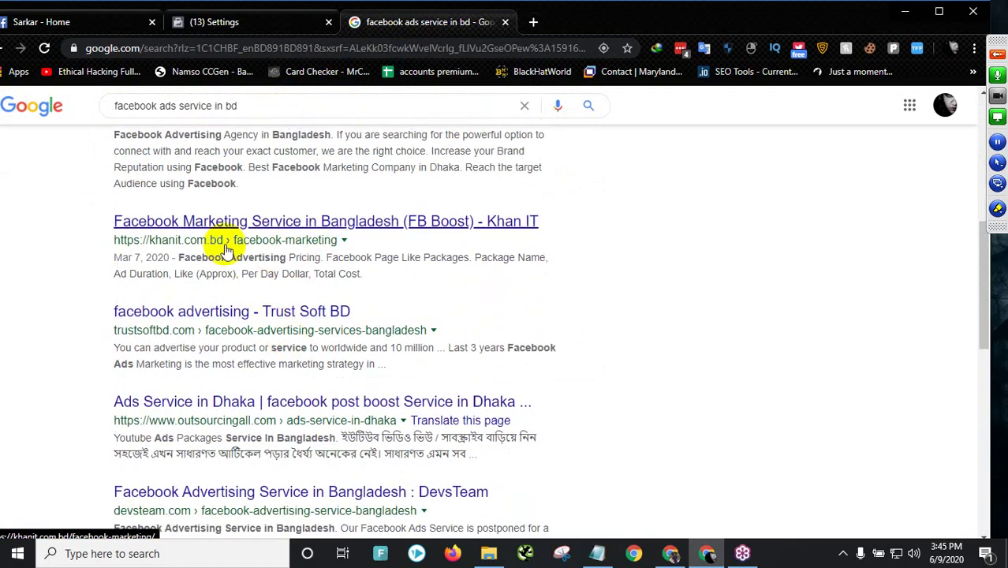
{"action": "scroll", "coordinate": [198, 343], "scroll_direction": "down", "scroll_amount": 1}
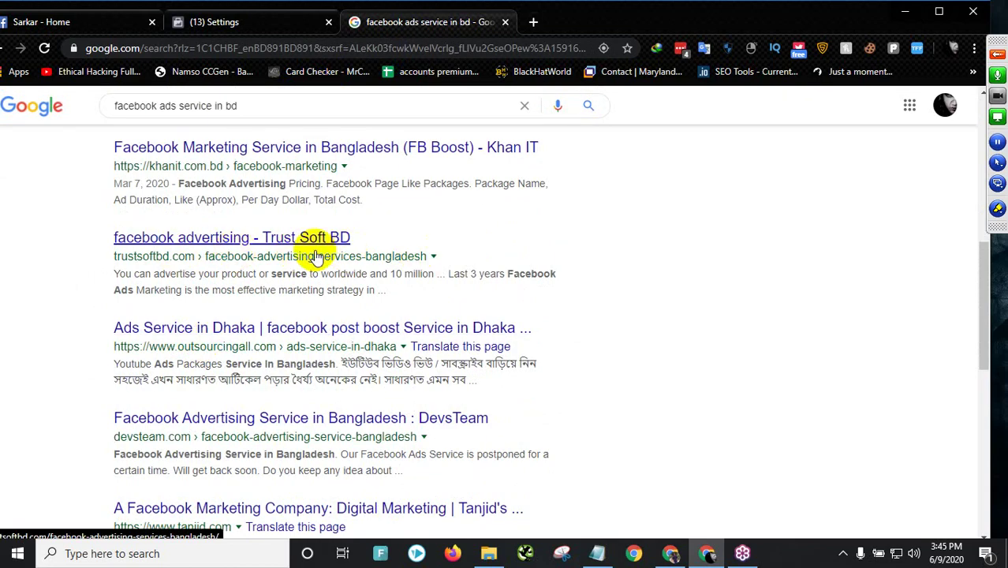
{"action": "scroll", "coordinate": [303, 337], "scroll_direction": "up", "scroll_amount": 6}
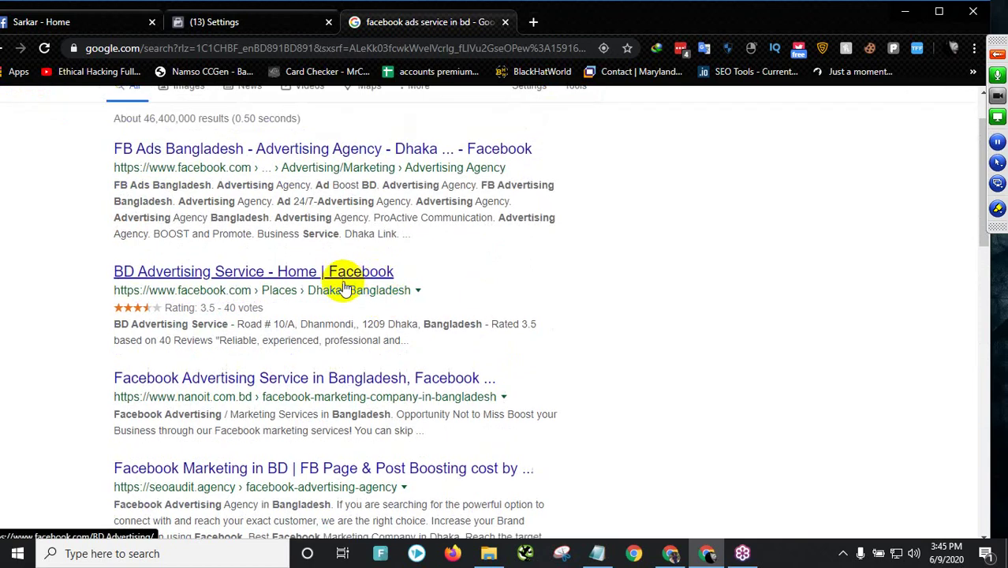
{"action": "scroll", "coordinate": [485, 284], "scroll_direction": "up", "scroll_amount": 1}
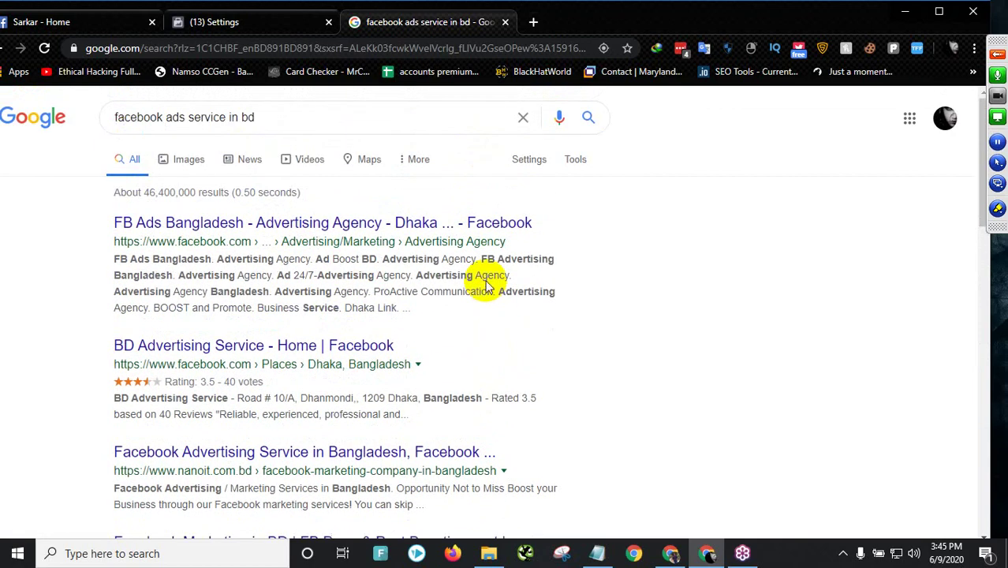
{"action": "scroll", "coordinate": [487, 282], "scroll_direction": "down", "scroll_amount": 15}
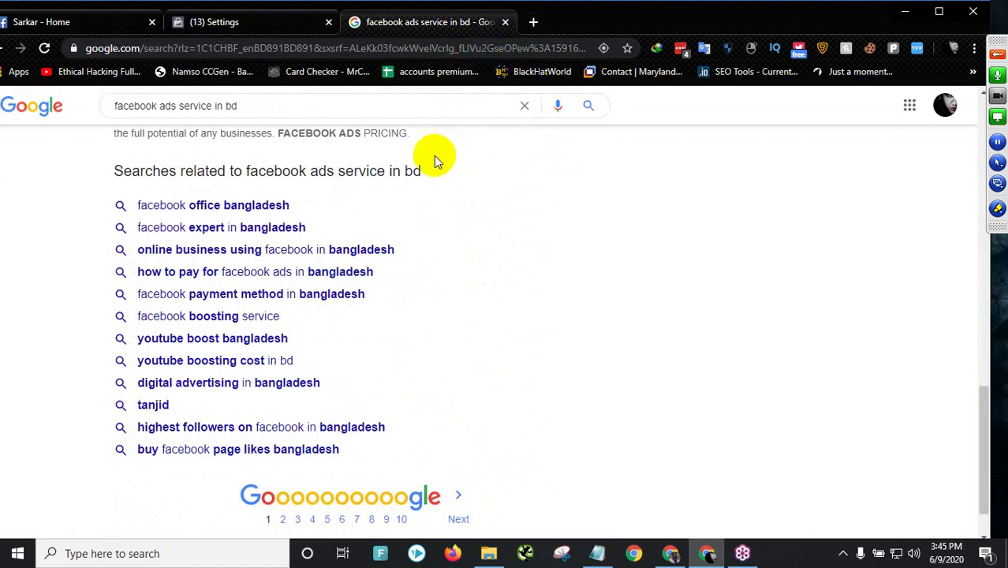
- Close the Bangladesh search and search 'text to image ratio', fixing the 'ration' typo
{"action": "left_click", "coordinate": [505, 23]}
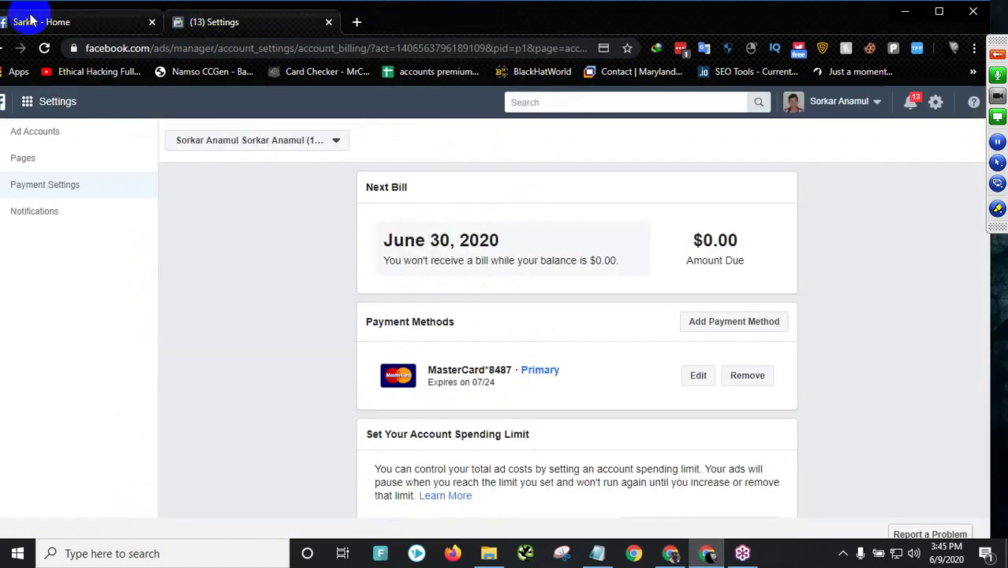
{"action": "left_click", "coordinate": [356, 22]}
{"action": "type", "text": "text to image r"}
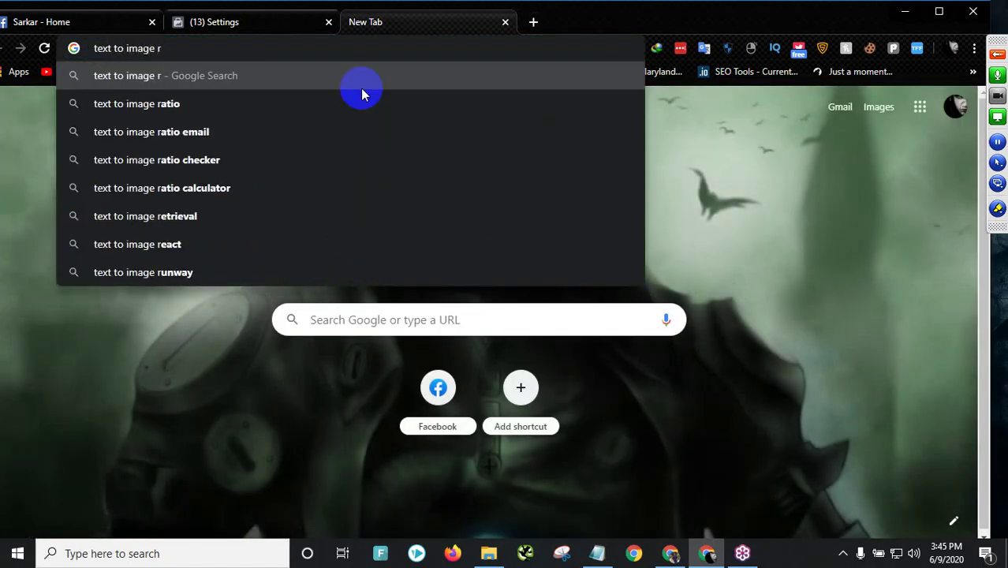
{"action": "type", "text": "ation"}
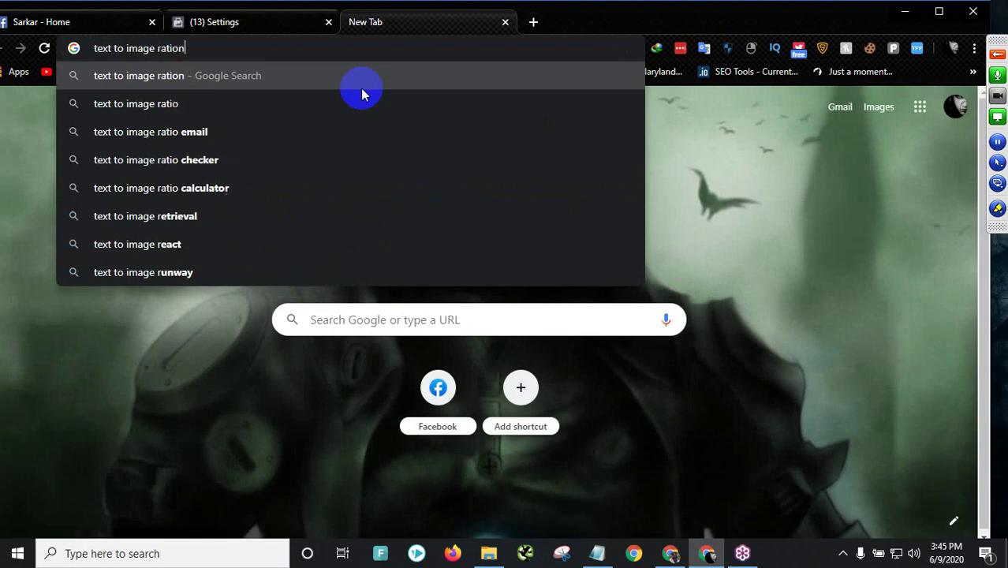
{"action": "key", "text": "Return"}
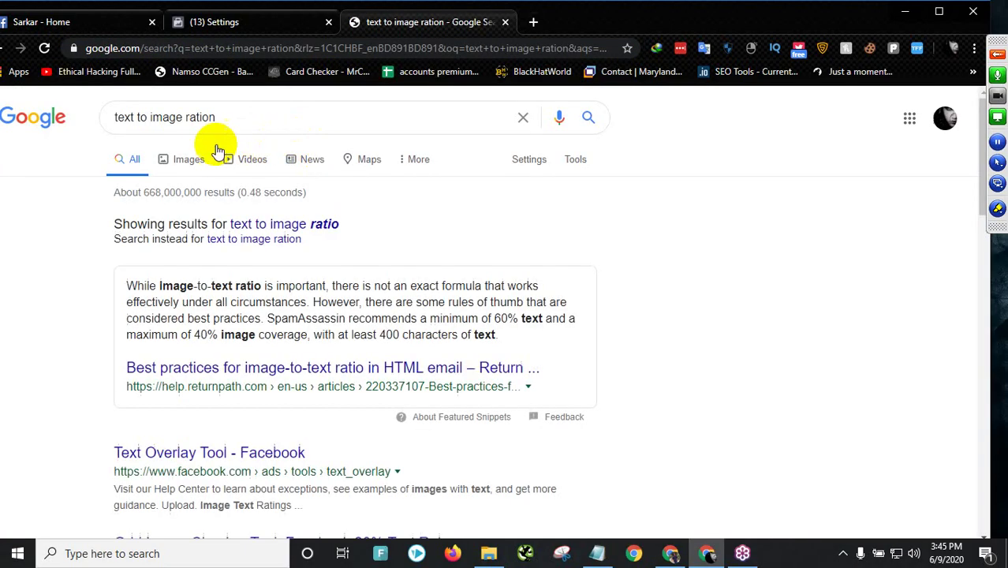
{"action": "left_click", "coordinate": [245, 115]}
{"action": "key", "text": "BackSpace"}
{"action": "key", "text": "Return"}
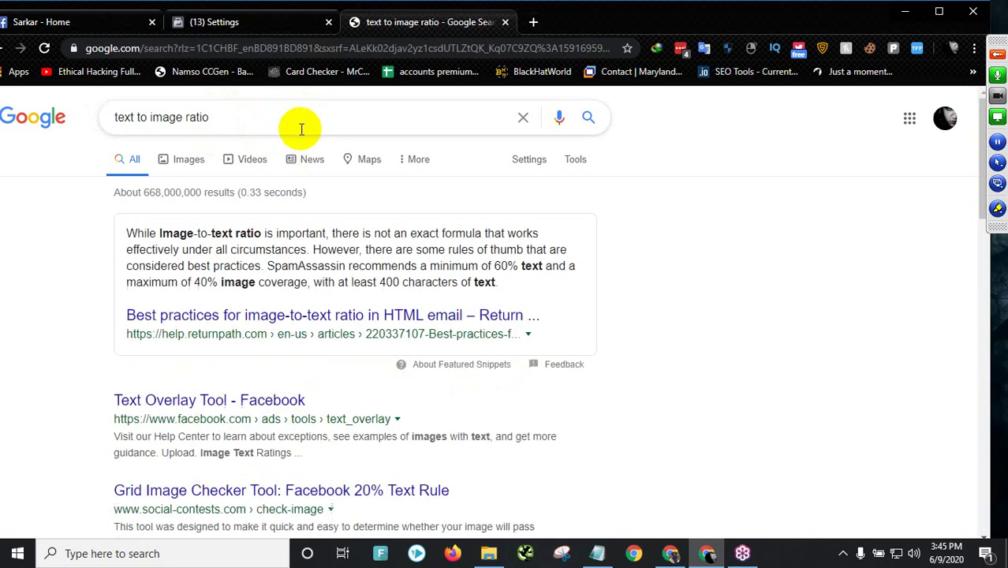
- Highlight the snippet's ratio lines, including the 60% text and 40% image figures
{"action": "left_click_drag", "start_coordinate": [159, 233], "coordinate": [444, 245]}
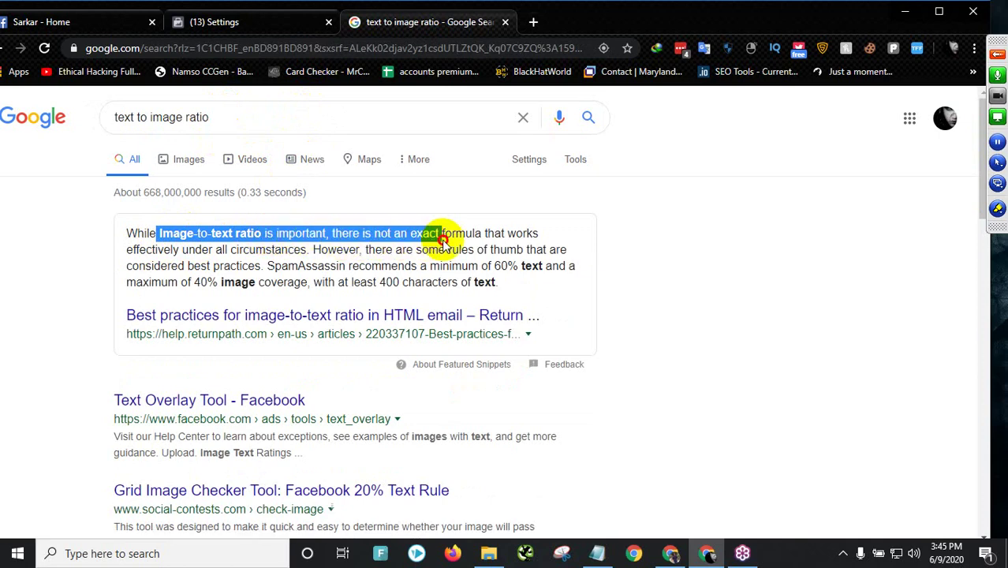
{"action": "left_click_drag", "start_coordinate": [443, 245], "coordinate": [251, 268]}
{"action": "left_click_drag", "start_coordinate": [501, 266], "coordinate": [519, 266]}
{"action": "left_click_drag", "start_coordinate": [219, 283], "coordinate": [195, 289]}
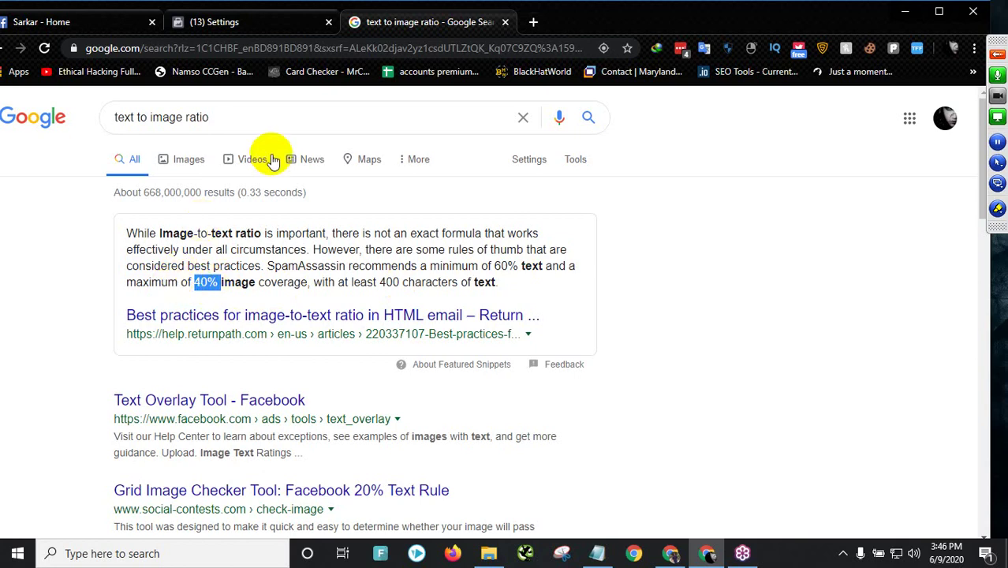
{"action": "left_click", "coordinate": [21, 369]}
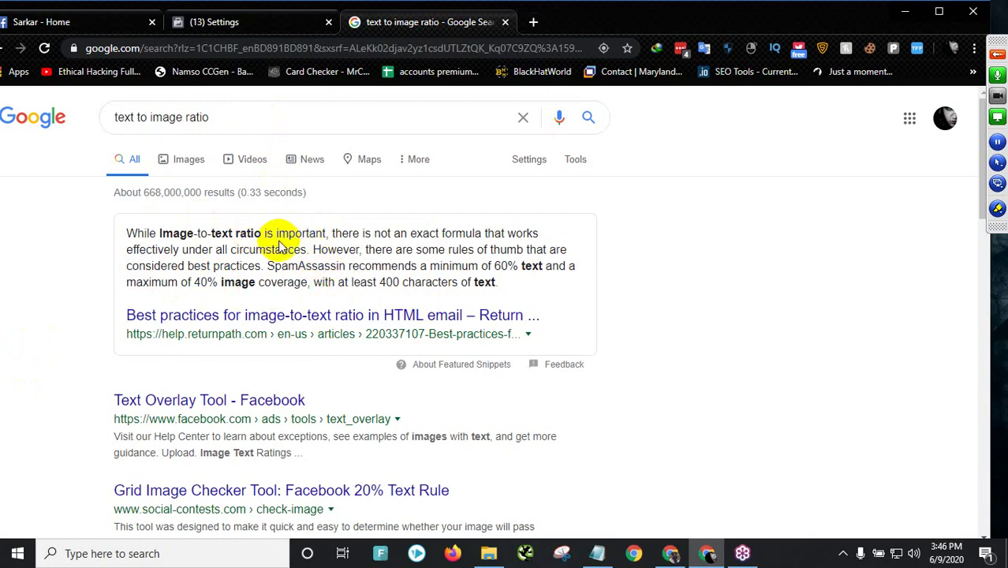
{"action": "double_click", "coordinate": [505, 266]}
{"action": "left_click", "coordinate": [369, 266]}
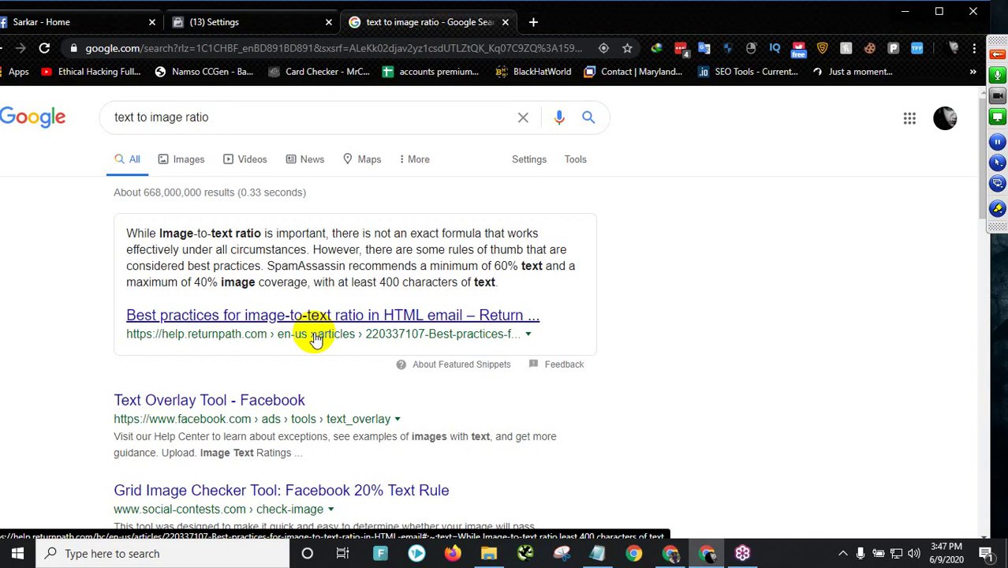
- Search Google for 'fiverr' in a new tab and open the Fiverr homepage
{"action": "left_click", "coordinate": [534, 22]}
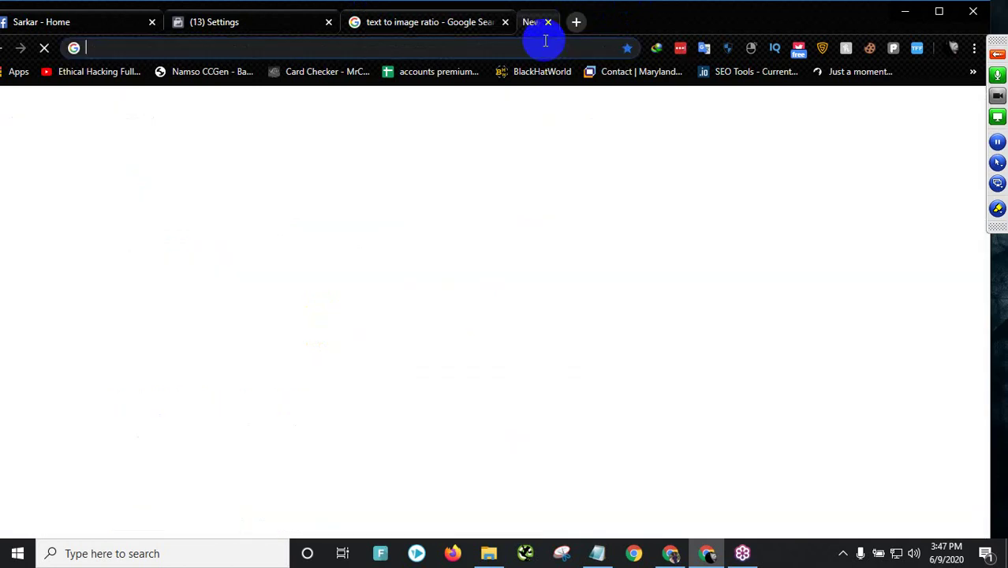
{"action": "type", "text": "fiver"}
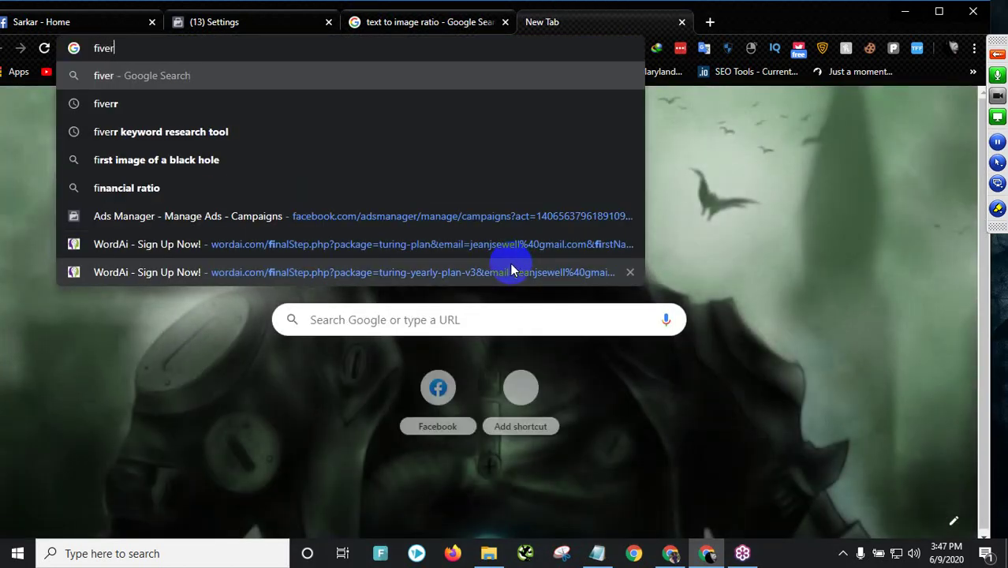
{"action": "type", "text": "r"}
{"action": "key", "text": "Return"}
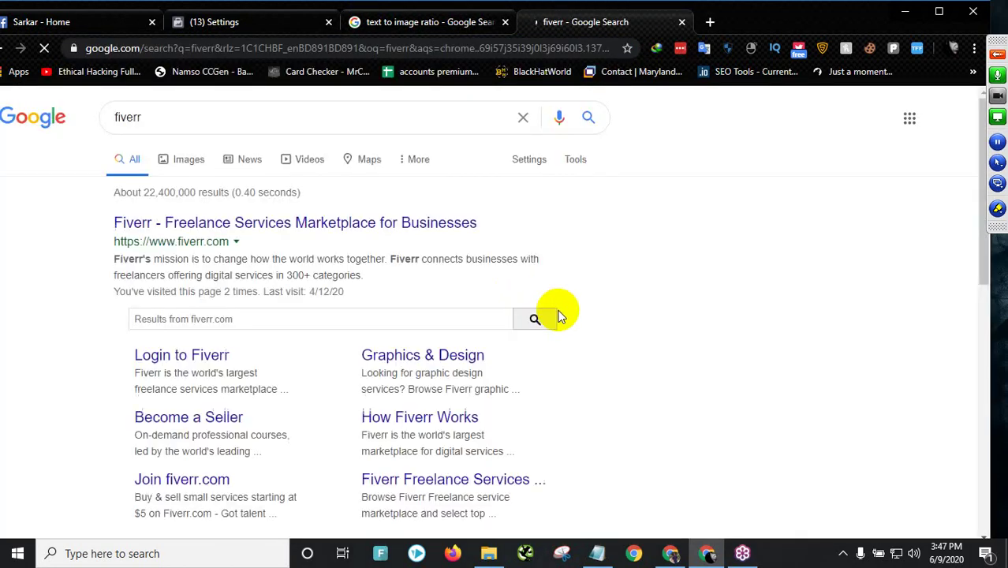
{"action": "left_click", "coordinate": [205, 225]}
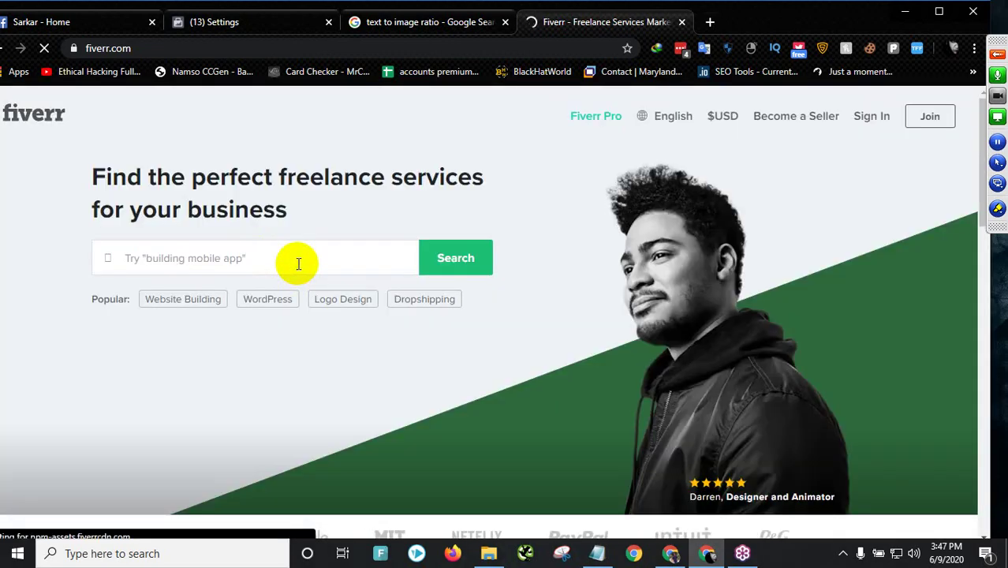
{"action": "scroll", "coordinate": [298, 263], "scroll_direction": "down", "scroll_amount": 5}
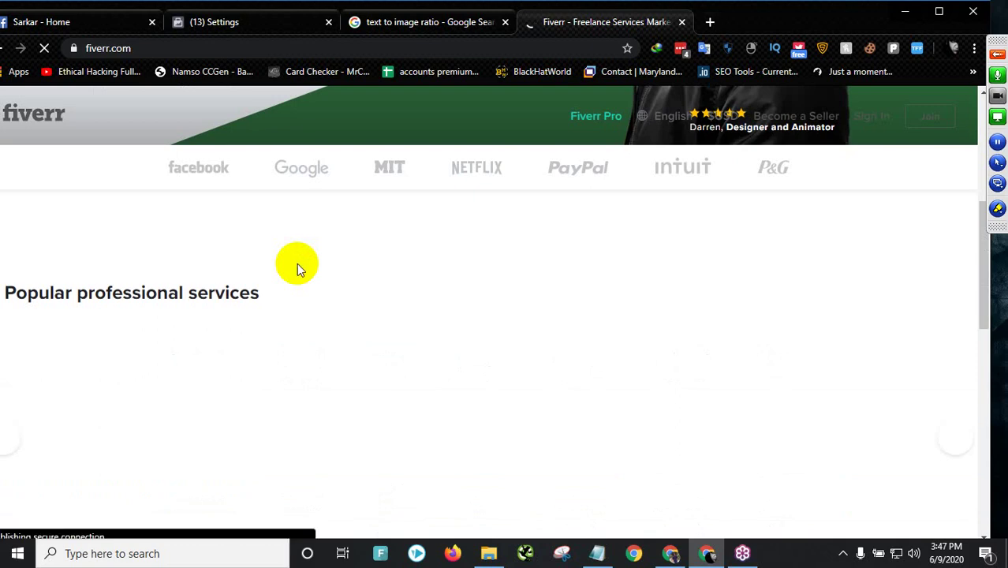
{"action": "scroll", "coordinate": [297, 263], "scroll_direction": "up", "scroll_amount": 5}
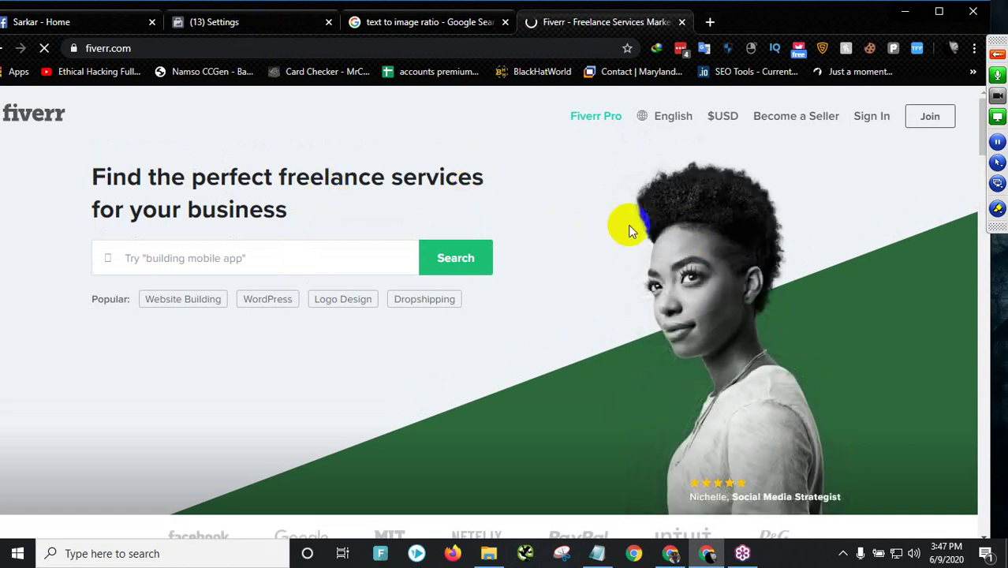
- Check the primary MasterCard in billing, then the Ad Account Roles, ending on the Pages list
{"action": "left_click", "coordinate": [259, 24]}
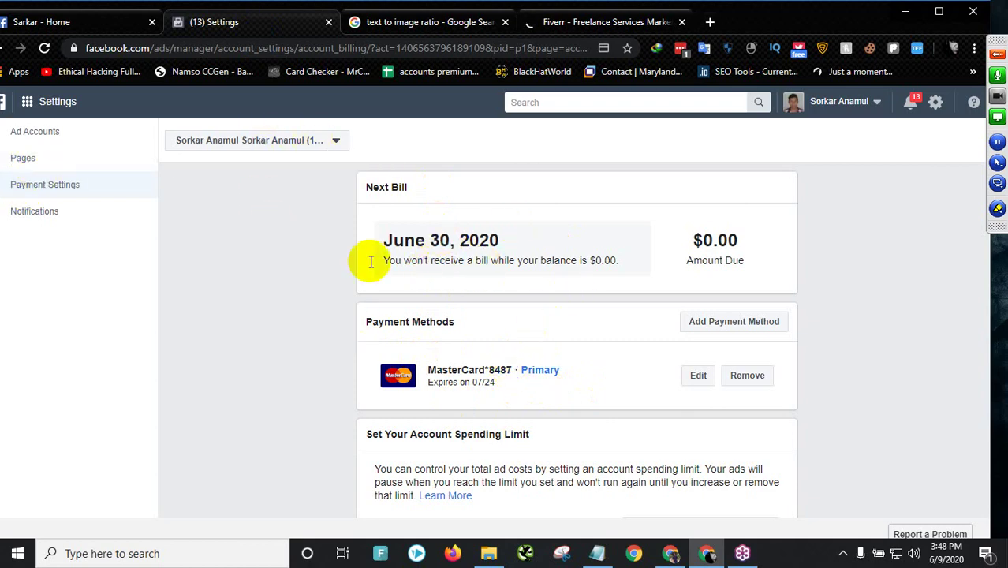
{"action": "left_click_drag", "start_coordinate": [383, 372], "coordinate": [466, 383]}
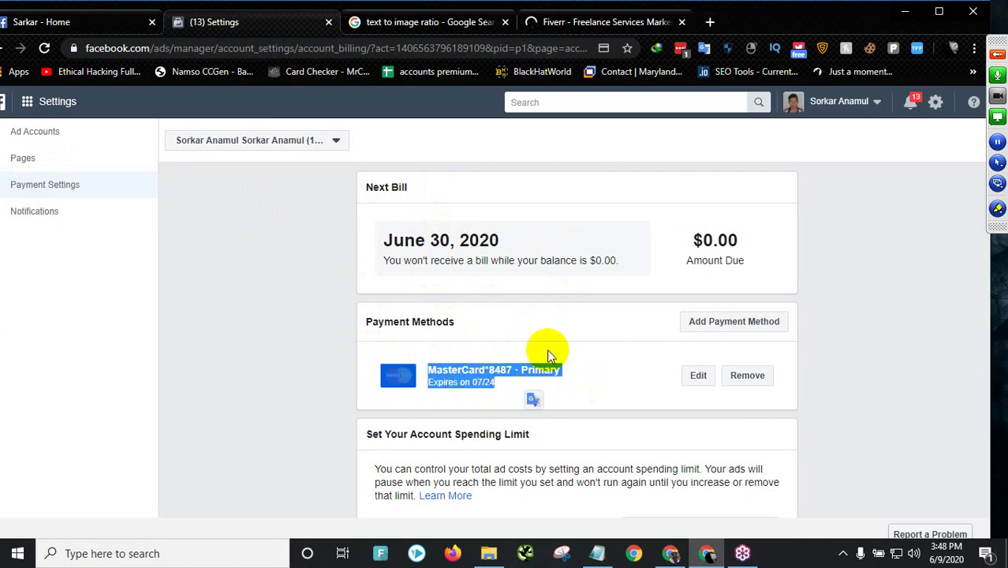
{"action": "left_click", "coordinate": [33, 136]}
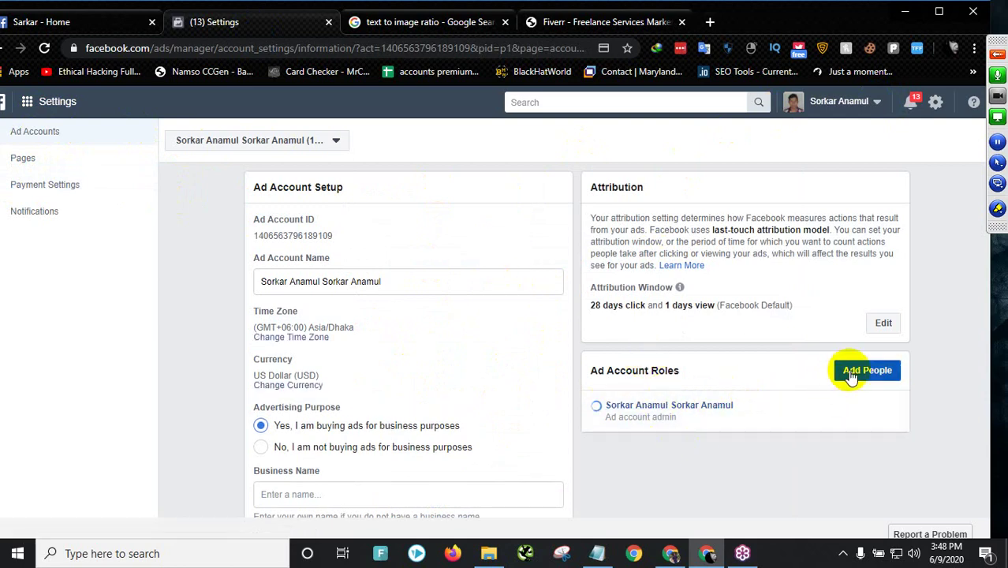
{"action": "left_click_drag", "start_coordinate": [597, 370], "coordinate": [693, 373]}
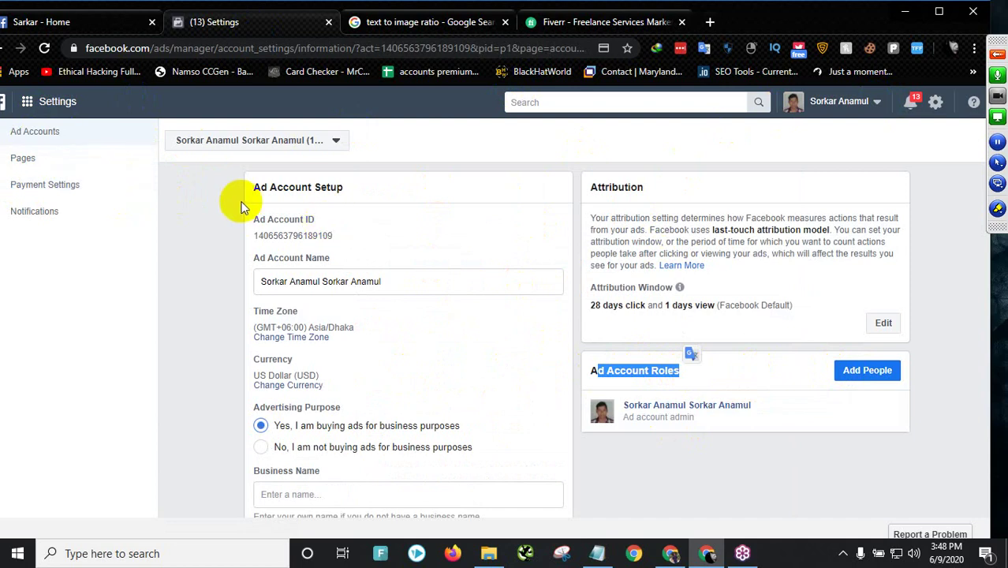
{"action": "left_click", "coordinate": [895, 433]}
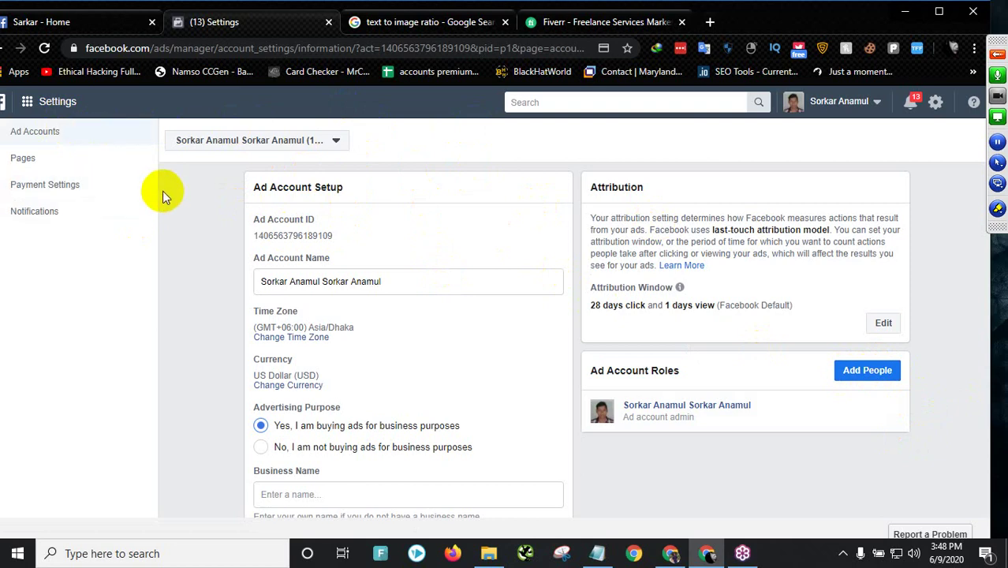
{"action": "left_click", "coordinate": [32, 157]}
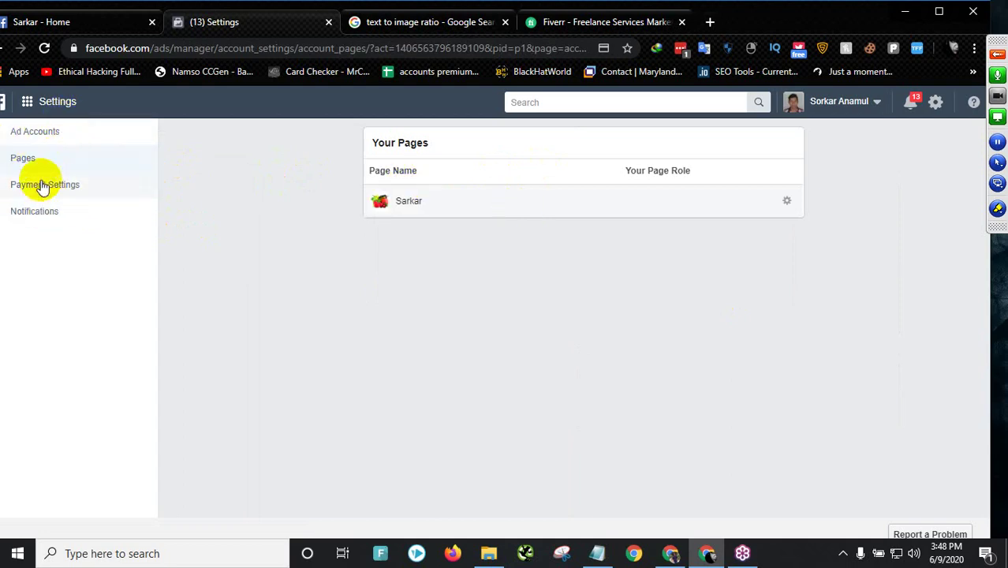
- Show the Ad Accounts setup with account name, USD currency and Asia/Dhaka time zone
{"action": "left_click", "coordinate": [41, 104]}
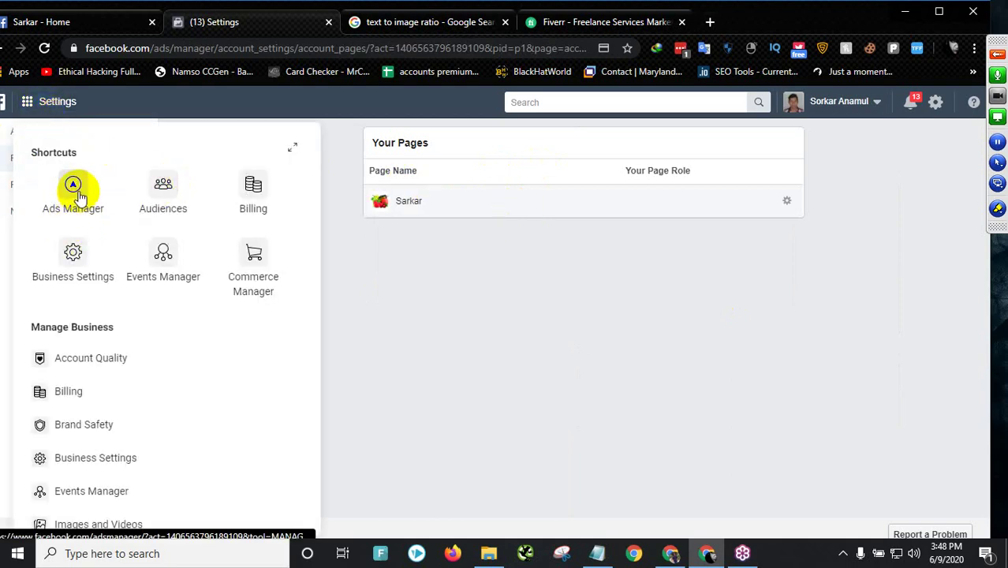
{"action": "left_click", "coordinate": [438, 314]}
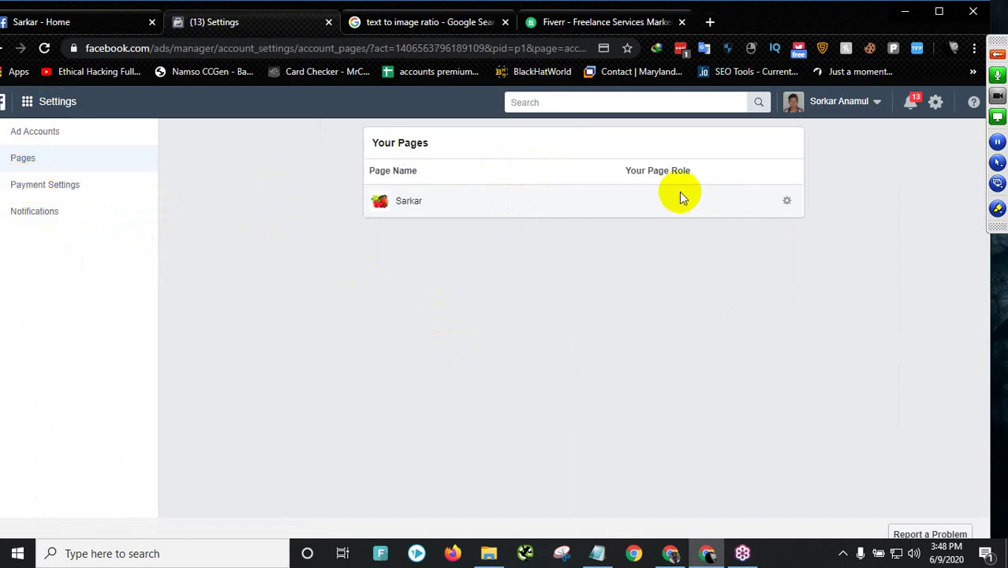
{"action": "left_click", "coordinate": [64, 19]}
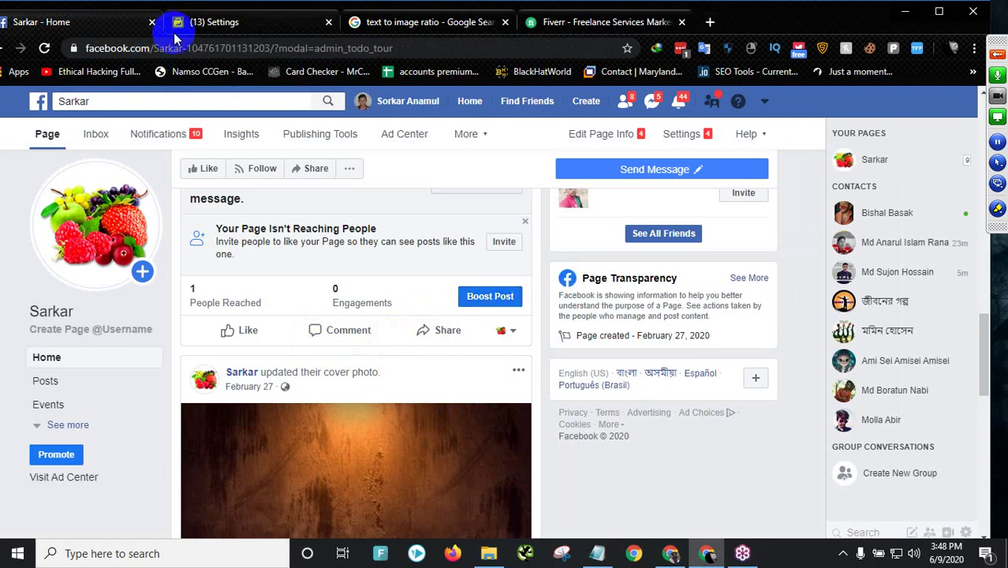
{"action": "left_click", "coordinate": [197, 21]}
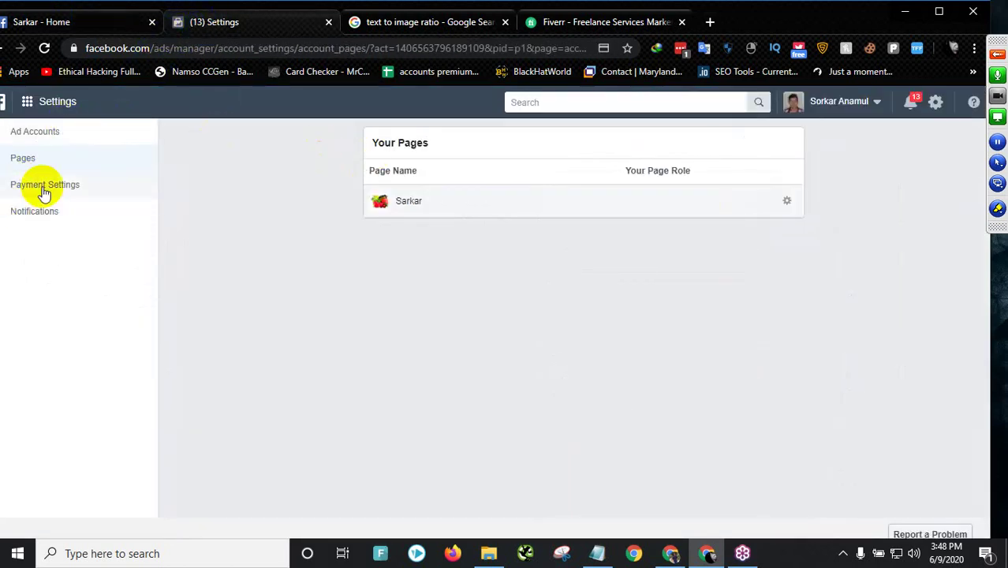
{"action": "left_click", "coordinate": [37, 133]}
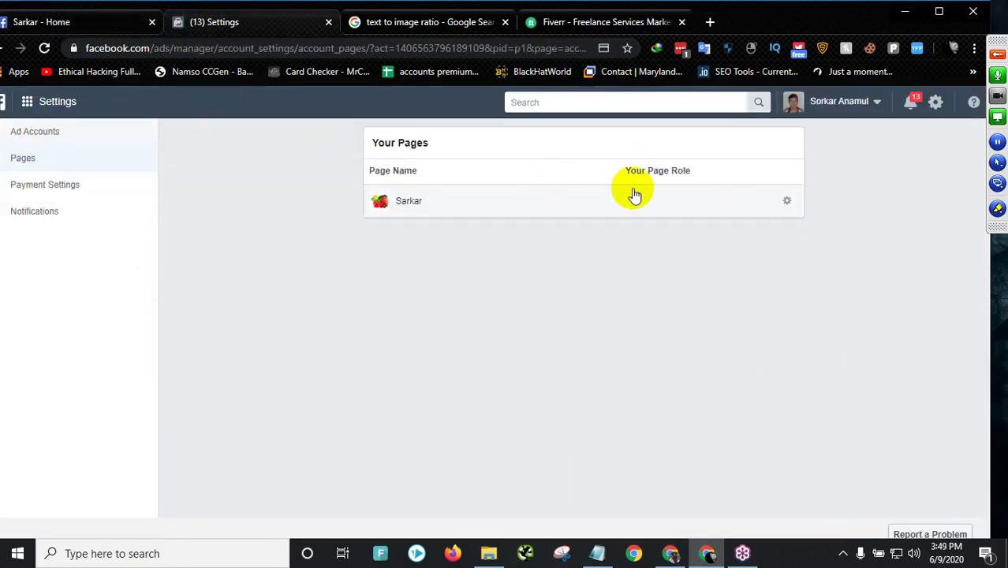
{"action": "scroll", "coordinate": [841, 364], "scroll_direction": "down", "scroll_amount": 5}
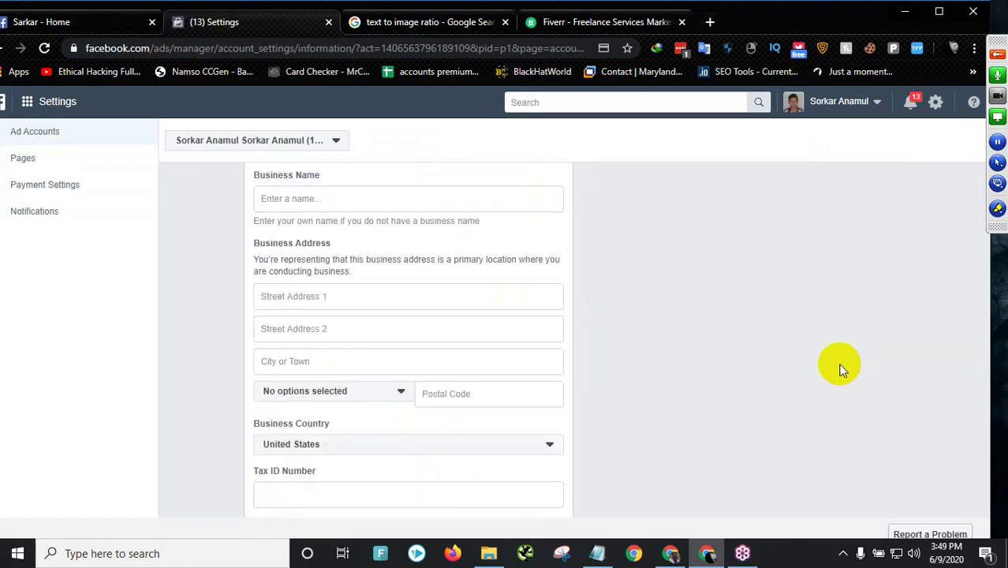
{"action": "scroll", "coordinate": [870, 311], "scroll_direction": "up", "scroll_amount": 5}
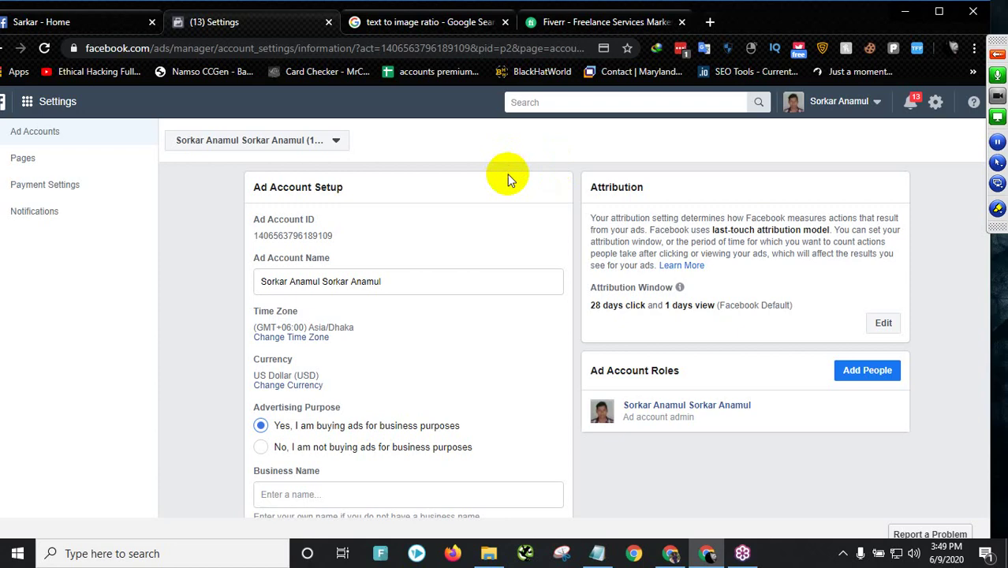
- Switch to the Fiverr tab and look over its page
{"action": "left_click", "coordinate": [594, 24]}
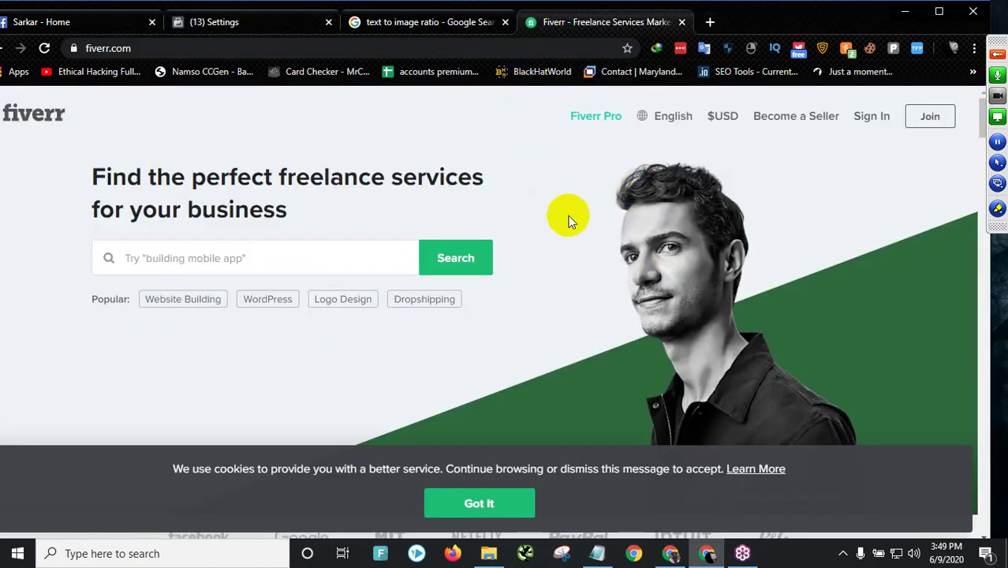
{"action": "scroll", "coordinate": [544, 213], "scroll_direction": "down", "scroll_amount": 2}
{"action": "scroll", "coordinate": [174, 199], "scroll_direction": "up", "scroll_amount": 1}
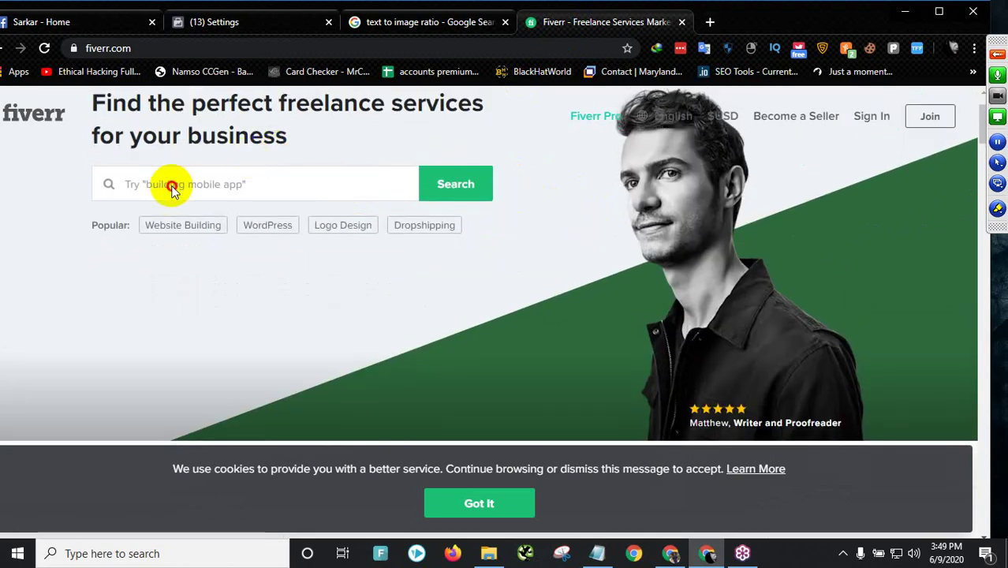
{"action": "scroll", "coordinate": [172, 170], "scroll_direction": "up", "scroll_amount": 1}
{"action": "scroll", "coordinate": [249, 178], "scroll_direction": "down", "scroll_amount": 2}
{"action": "scroll", "coordinate": [242, 160], "scroll_direction": "up", "scroll_amount": 2}
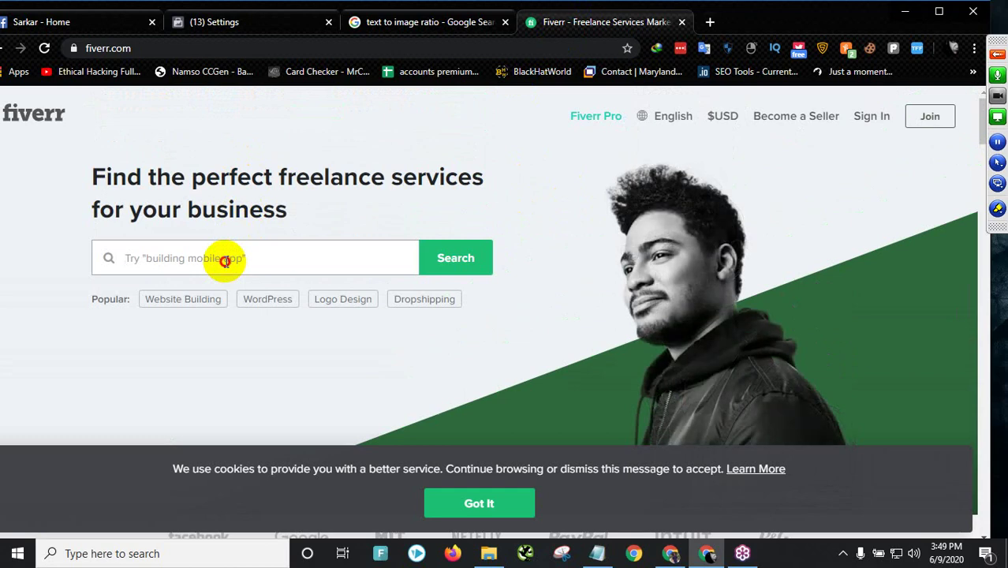
- Search Fiverr for 'facebook ads', dismiss the cookie notice and browse the gigs
{"action": "type", "text": "f"}
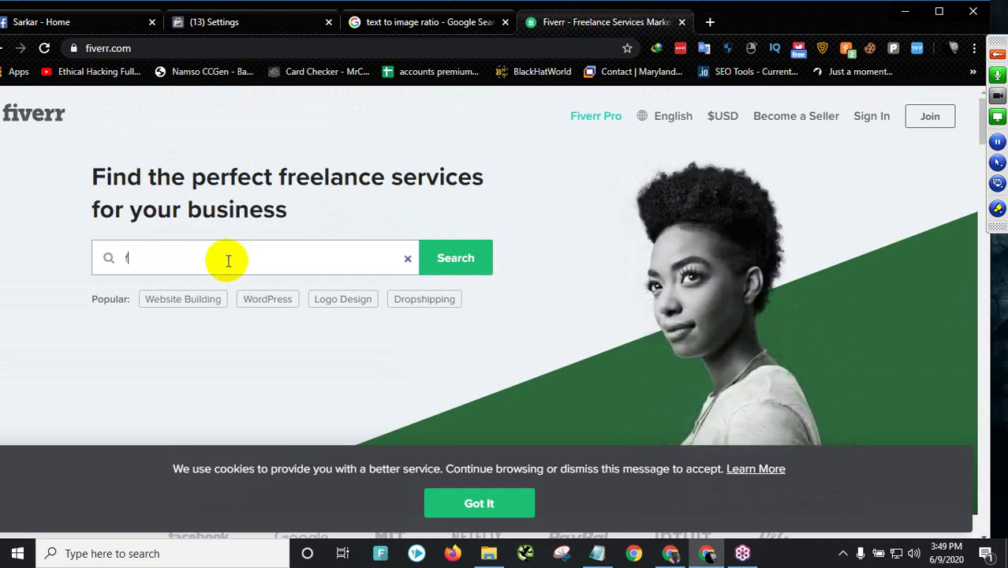
{"action": "type", "text": "acebbok"}
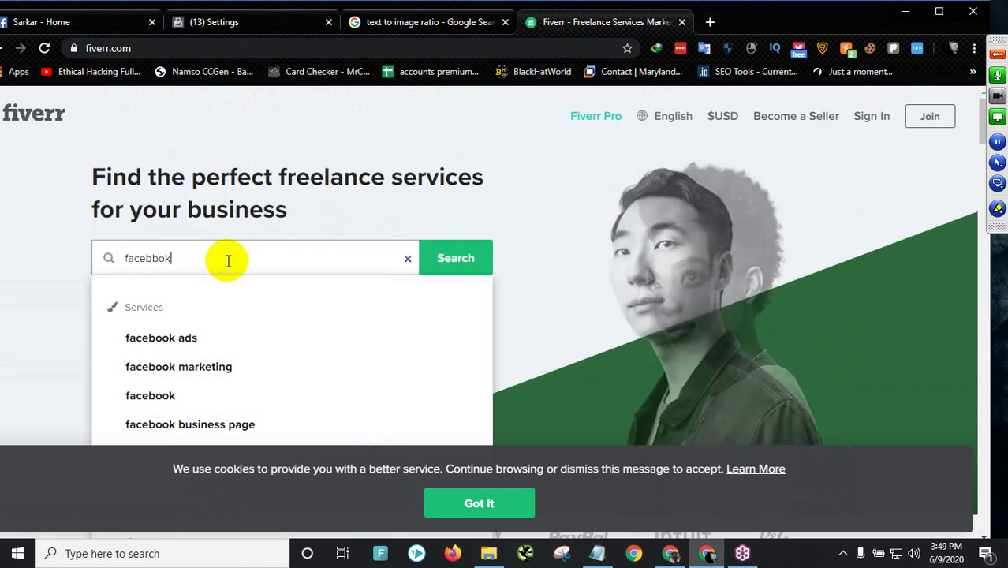
{"action": "left_click", "coordinate": [184, 337]}
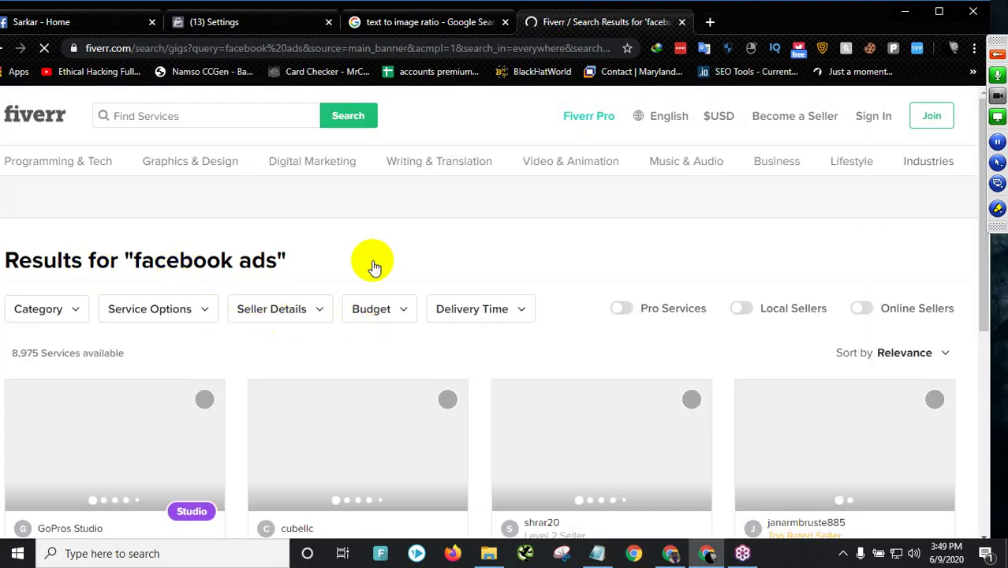
{"action": "scroll", "coordinate": [237, 272], "scroll_direction": "down", "scroll_amount": 3}
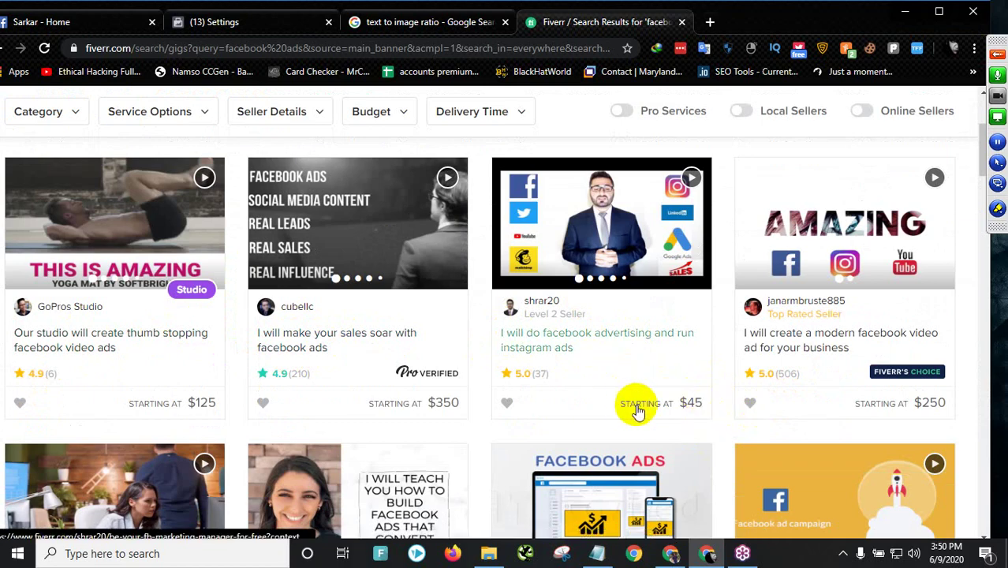
{"action": "left_click_drag", "start_coordinate": [603, 421], "coordinate": [468, 499]}
{"action": "left_click", "coordinate": [570, 115]}
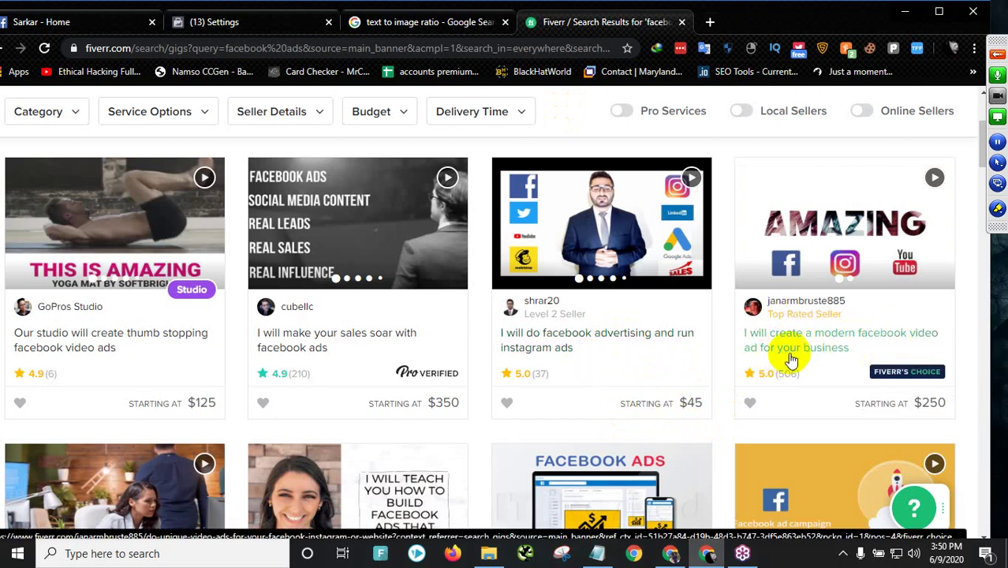
{"action": "scroll", "coordinate": [162, 374], "scroll_direction": "down", "scroll_amount": 4}
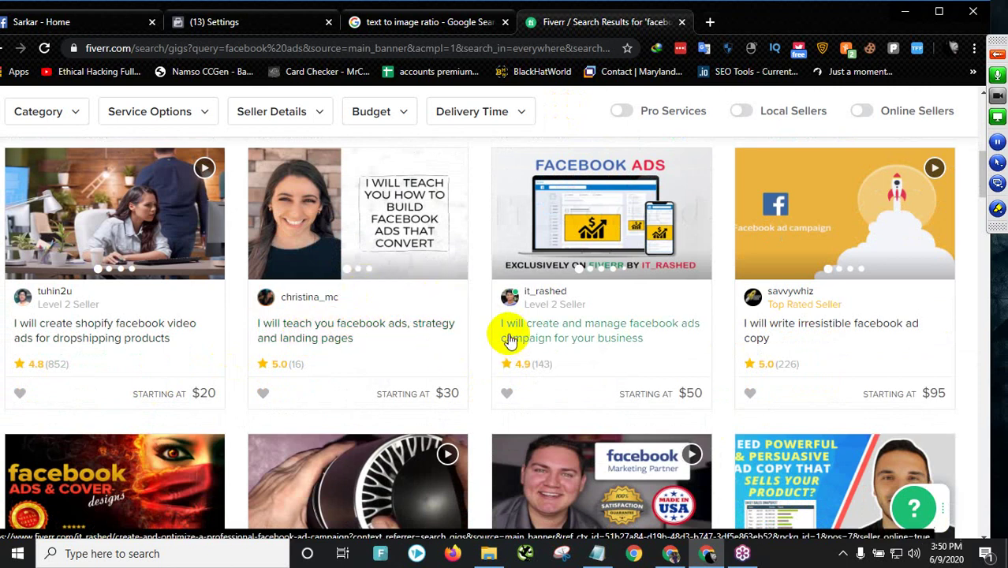
- Open the 'create and manage facebook ads campaign' gig and note Campaign Optimization in Basic
{"action": "left_click", "coordinate": [575, 327]}
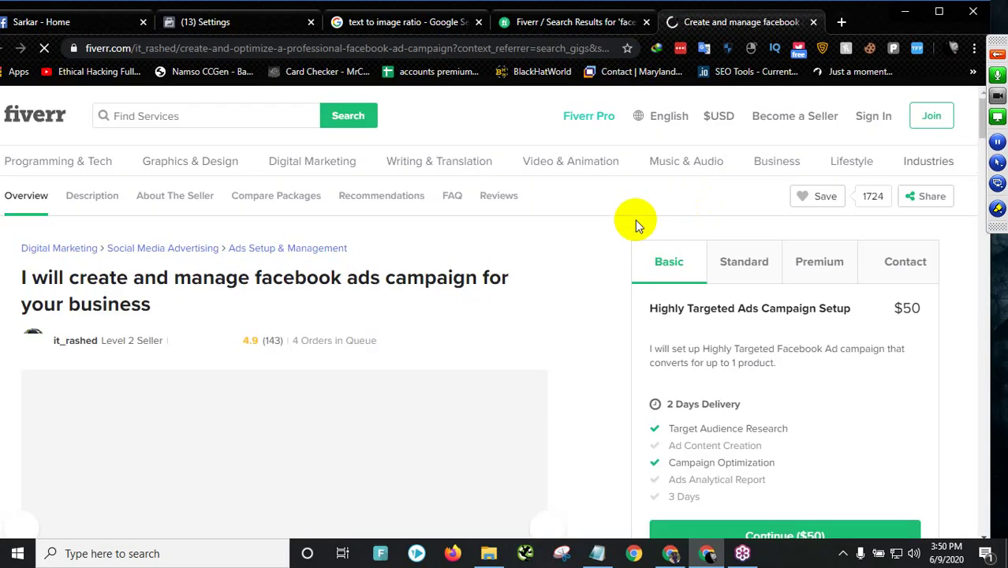
{"action": "left_click_drag", "start_coordinate": [98, 278], "coordinate": [490, 274]}
{"action": "scroll", "coordinate": [355, 290], "scroll_direction": "down", "scroll_amount": 5}
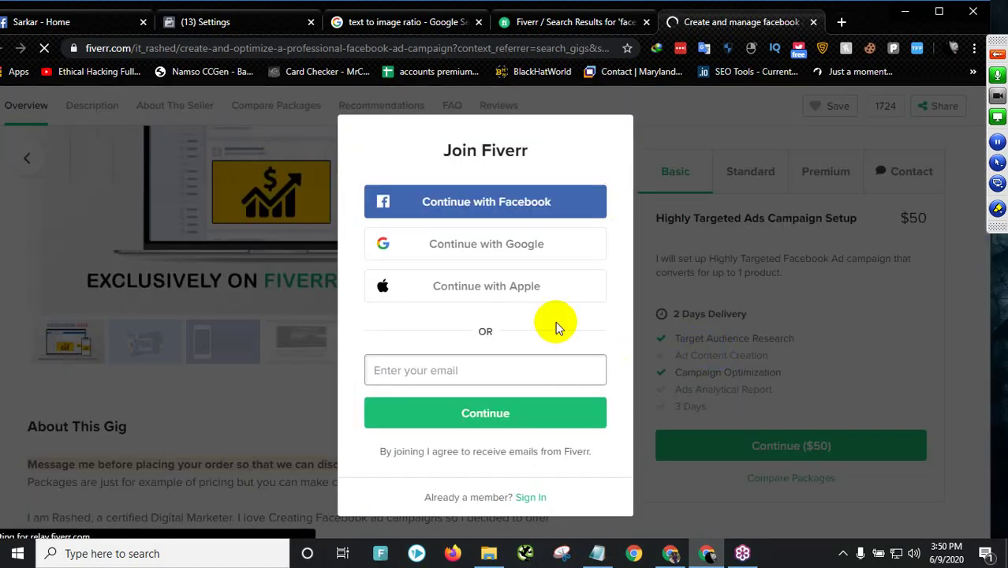
{"action": "left_click", "coordinate": [271, 363]}
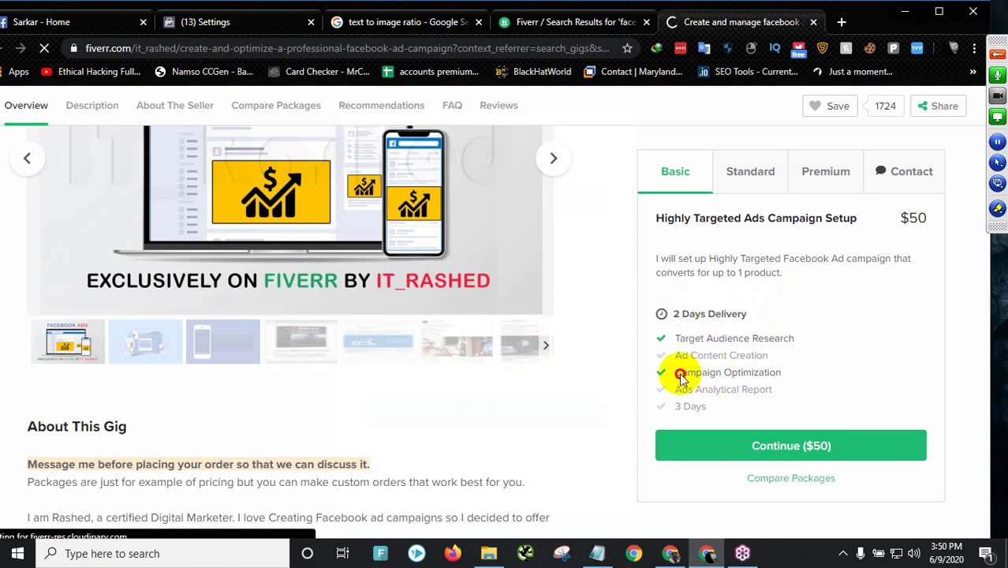
{"action": "left_click", "coordinate": [770, 376]}
{"action": "left_click_drag", "start_coordinate": [770, 375], "coordinate": [749, 375]}
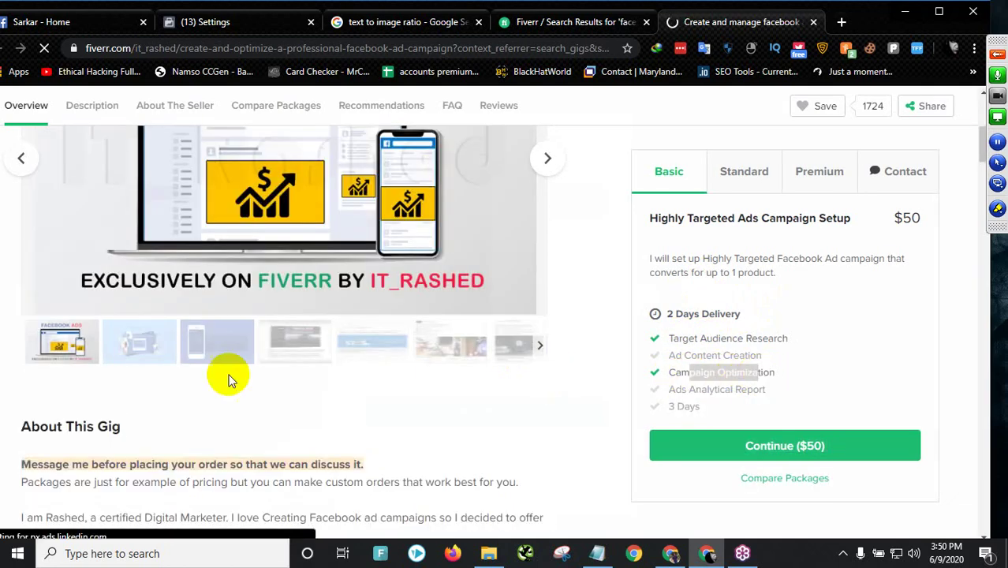
{"action": "scroll", "coordinate": [169, 428], "scroll_direction": "down", "scroll_amount": 2}
{"action": "scroll", "coordinate": [115, 382], "scroll_direction": "down", "scroll_amount": 2}
- Highlight 'Manage your Facebook ads' and 'Optimized Ad towards a specific target' in About This Gig
{"action": "left_click_drag", "start_coordinate": [48, 311], "coordinate": [140, 312]}
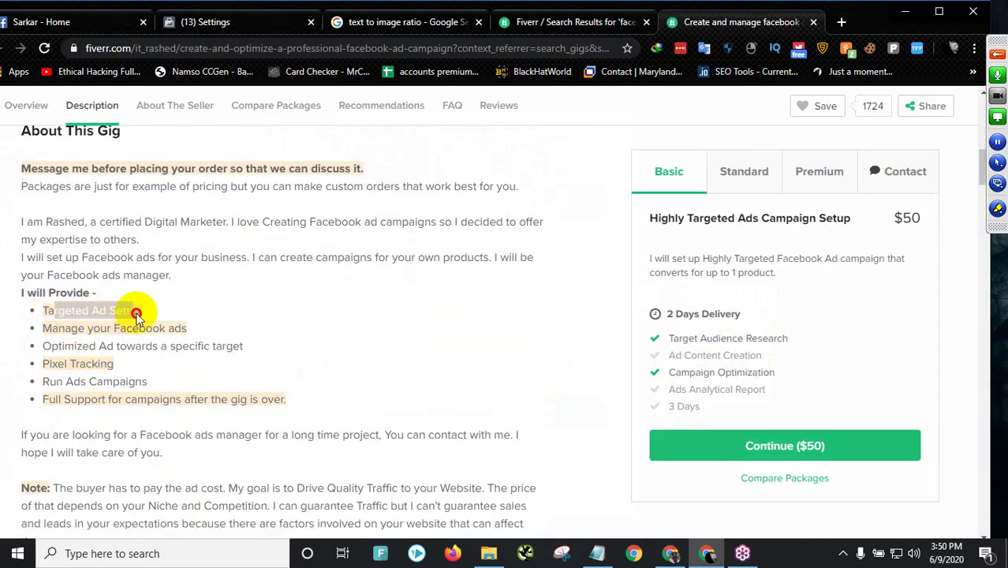
{"action": "left_click_drag", "start_coordinate": [64, 330], "coordinate": [183, 328]}
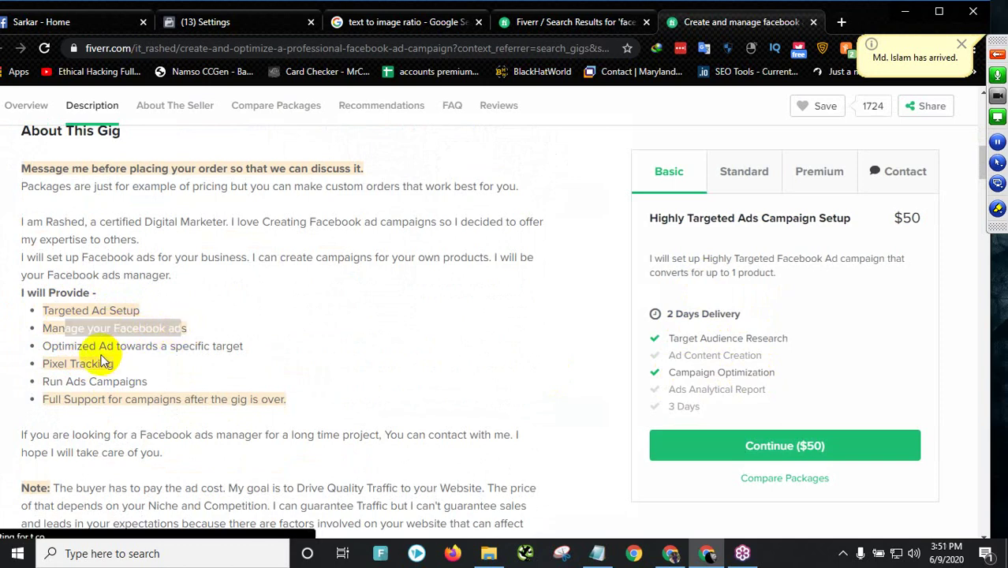
{"action": "left_click_drag", "start_coordinate": [51, 347], "coordinate": [247, 347]}
{"action": "left_click", "coordinate": [156, 371]}
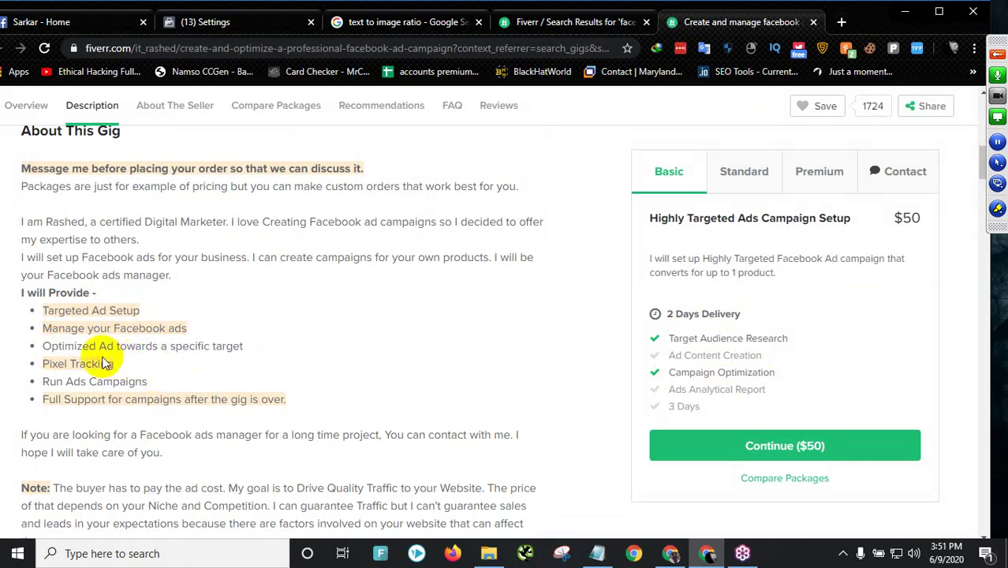
{"action": "left_click_drag", "start_coordinate": [64, 346], "coordinate": [259, 351]}
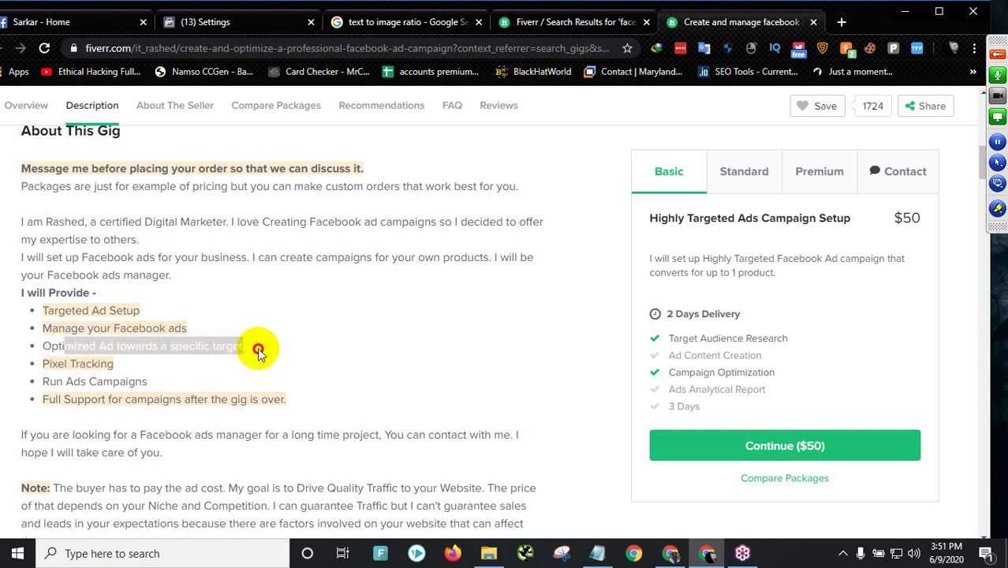
{"action": "left_click_drag", "start_coordinate": [47, 363], "coordinate": [112, 367]}
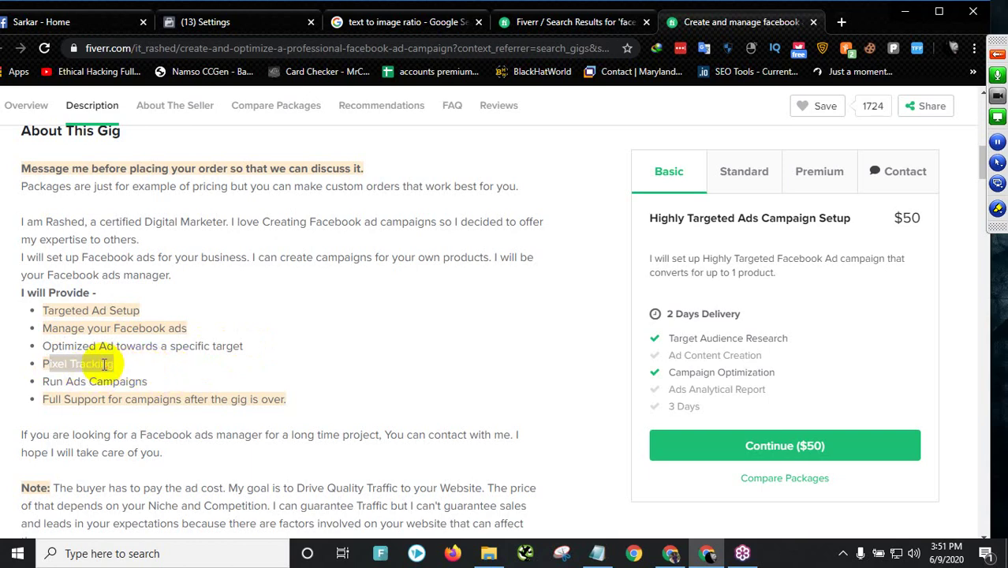
- Highlight the Pixel Tracking and Run Ads Campaigns services in the 'I will Provide' list
{"action": "left_click_drag", "start_coordinate": [43, 366], "coordinate": [42, 366]}
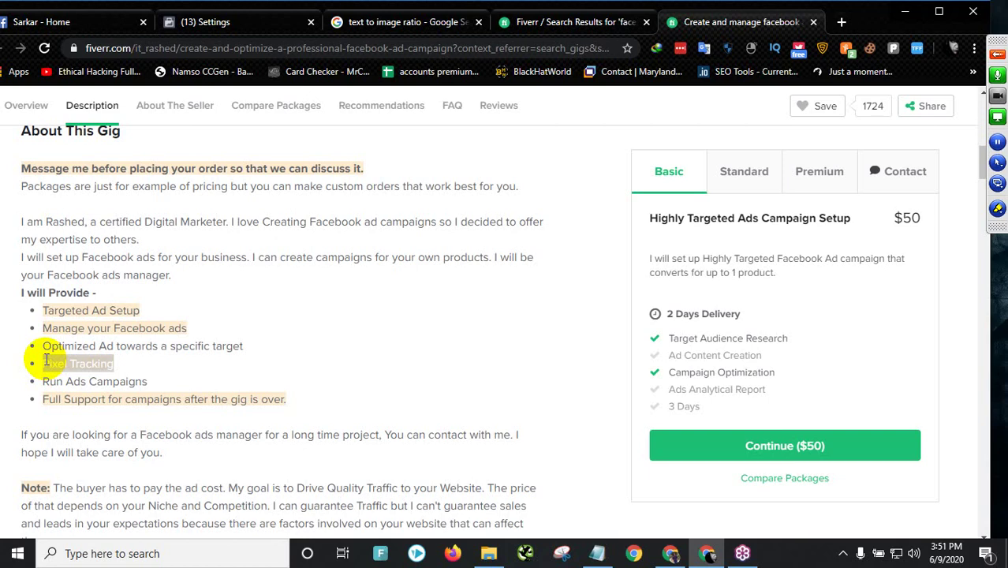
{"action": "left_click", "coordinate": [45, 360]}
{"action": "left_click_drag", "start_coordinate": [70, 364], "coordinate": [41, 366]}
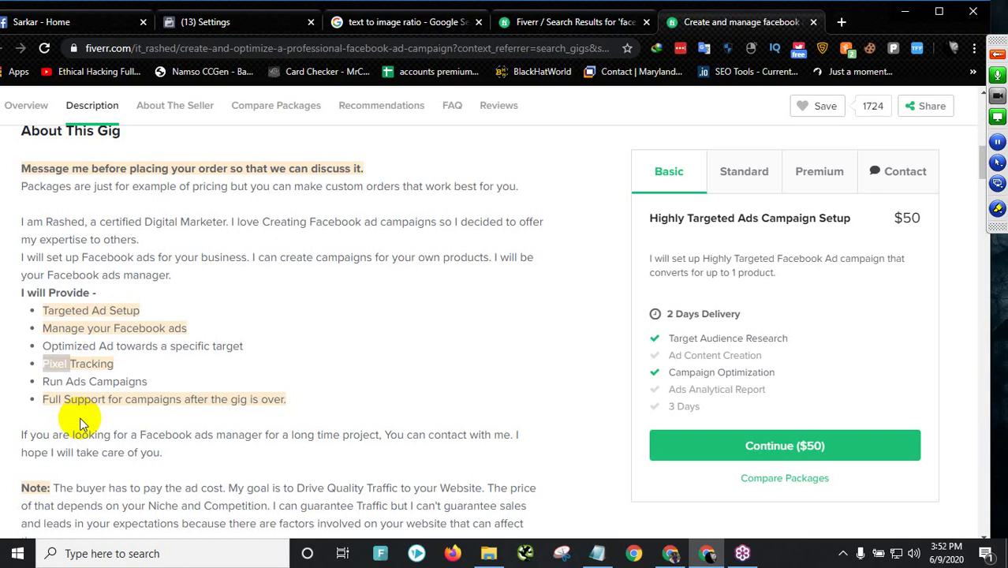
{"action": "left_click_drag", "start_coordinate": [81, 381], "coordinate": [147, 392]}
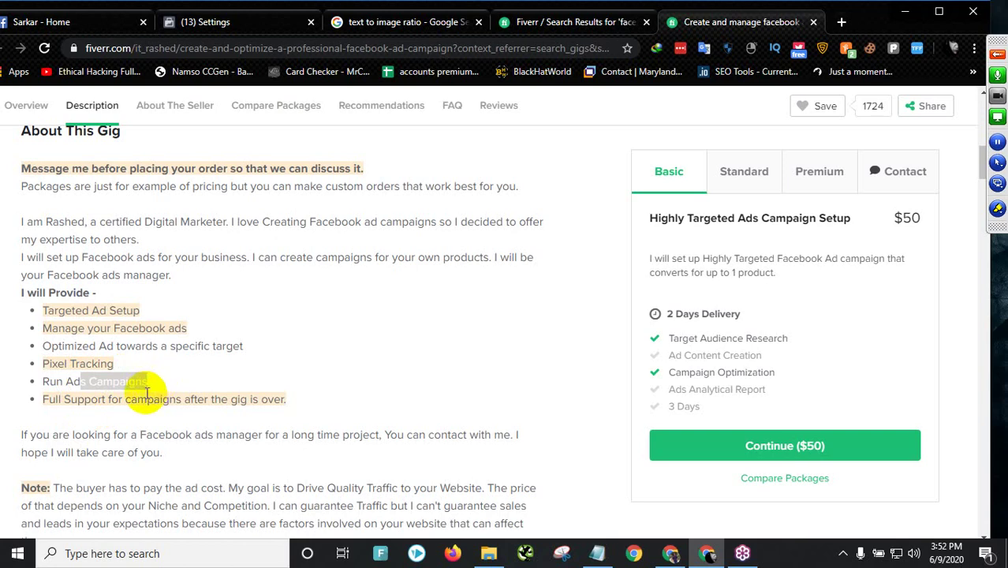
{"action": "scroll", "coordinate": [90, 349], "scroll_direction": "down", "scroll_amount": 1}
{"action": "left_click_drag", "start_coordinate": [91, 325], "coordinate": [286, 324]}
{"action": "left_click_drag", "start_coordinate": [66, 321], "coordinate": [45, 325]}
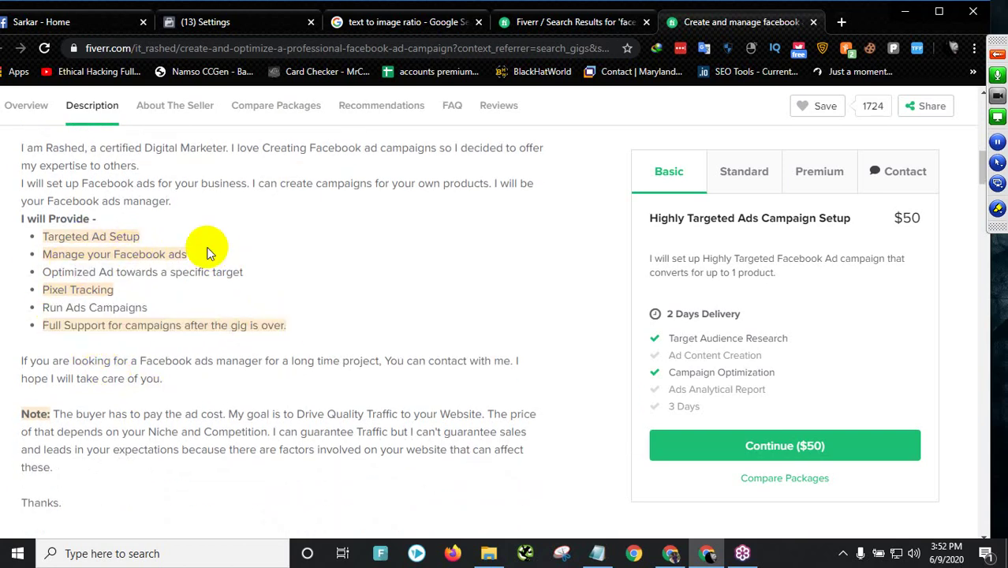
- Highlight the Targeted Ad Setup and Facebook ads management services and the 4 Orders in Queue
{"action": "left_click_drag", "start_coordinate": [74, 237], "coordinate": [146, 236]}
{"action": "left_click_drag", "start_coordinate": [78, 254], "coordinate": [355, 284]}
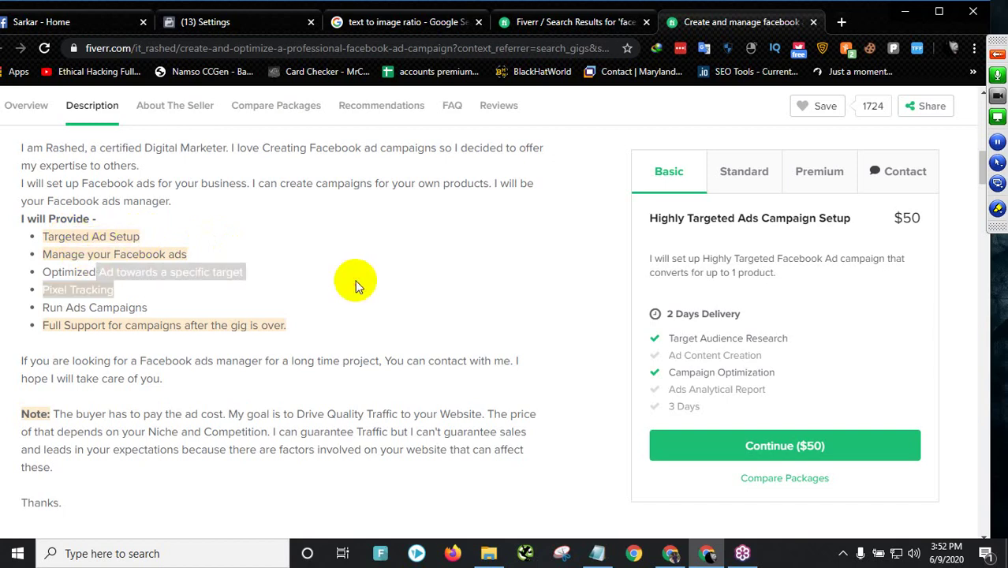
{"action": "scroll", "coordinate": [355, 284], "scroll_direction": "down", "scroll_amount": 2}
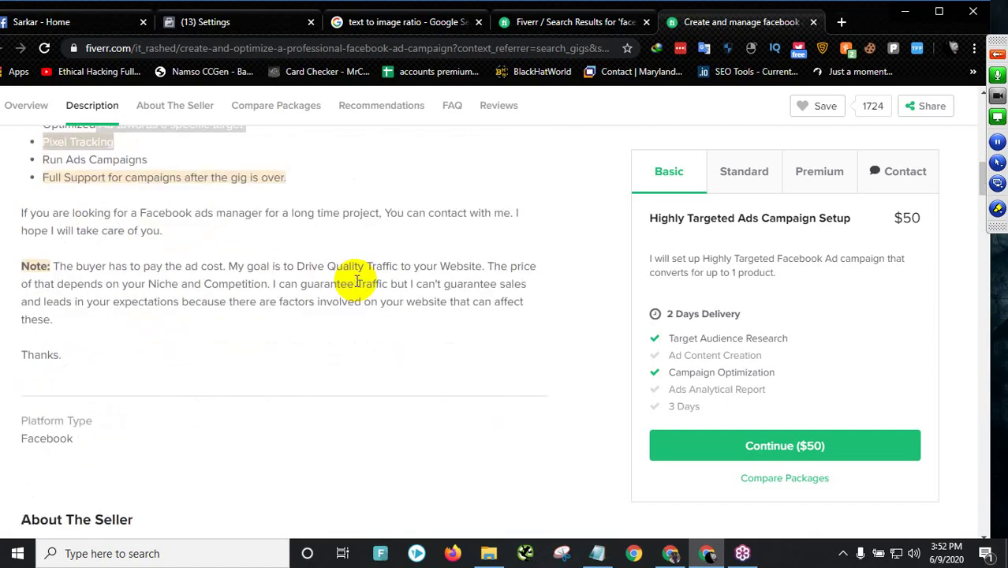
{"action": "scroll", "coordinate": [355, 284], "scroll_direction": "down", "scroll_amount": 6}
{"action": "scroll", "coordinate": [379, 303], "scroll_direction": "up", "scroll_amount": 2}
{"action": "scroll", "coordinate": [380, 303], "scroll_direction": "up", "scroll_amount": 8}
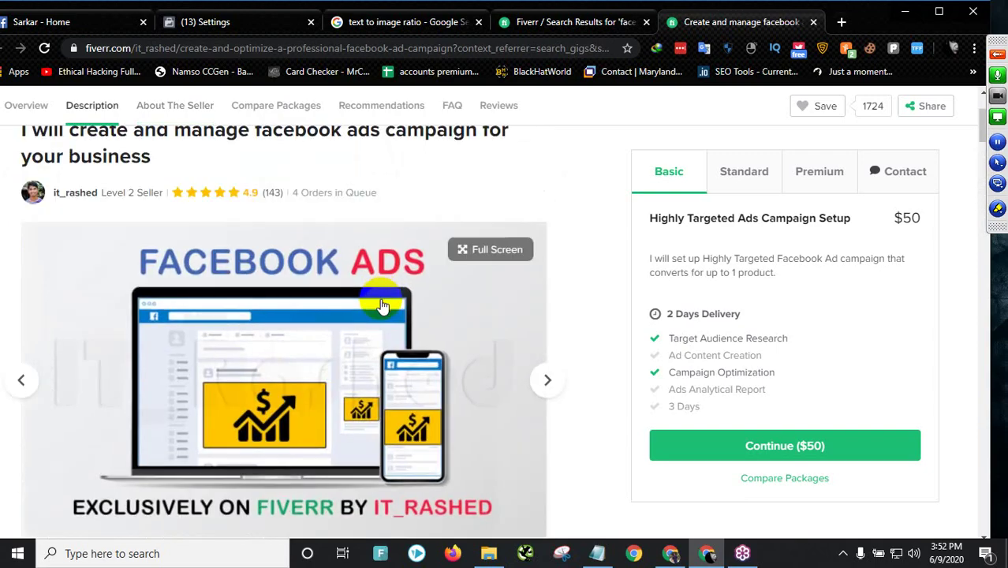
{"action": "left_click_drag", "start_coordinate": [298, 194], "coordinate": [365, 193]}
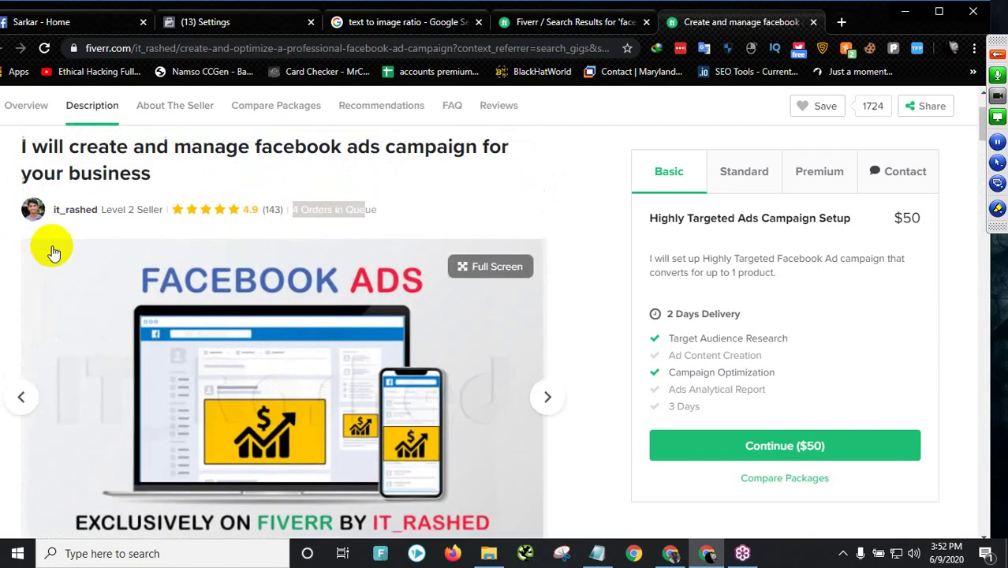
{"action": "scroll", "coordinate": [531, 308], "scroll_direction": "down", "scroll_amount": 1}
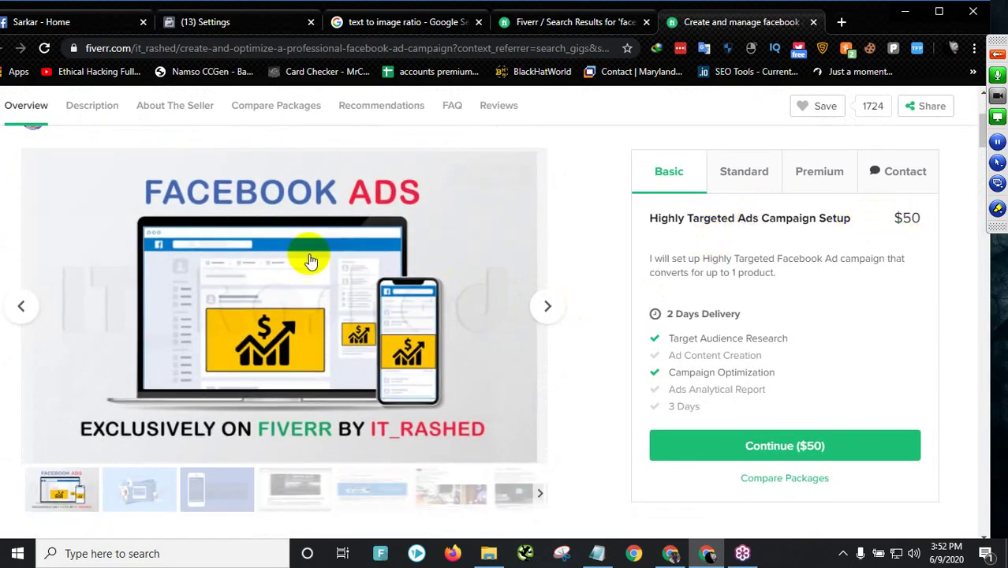
{"action": "scroll", "coordinate": [278, 251], "scroll_direction": "up", "scroll_amount": 2}
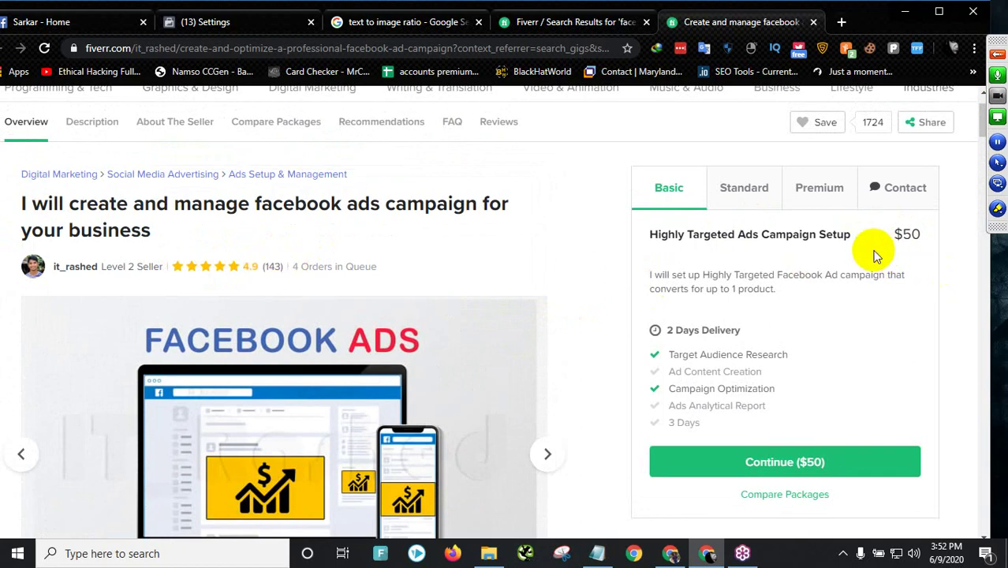
- Show the $150 Premium 'Standad+IG Ad Setup+ 7 Days Manage' package and highlight its price
{"action": "left_click", "coordinate": [821, 195]}
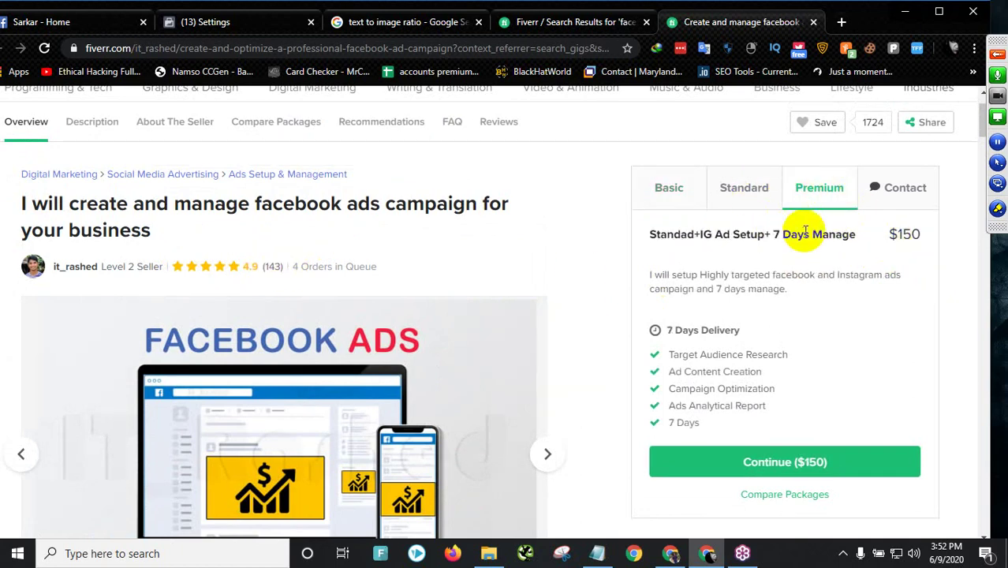
{"action": "left_click_drag", "start_coordinate": [781, 245], "coordinate": [860, 246]}
{"action": "double_click", "coordinate": [904, 233]}
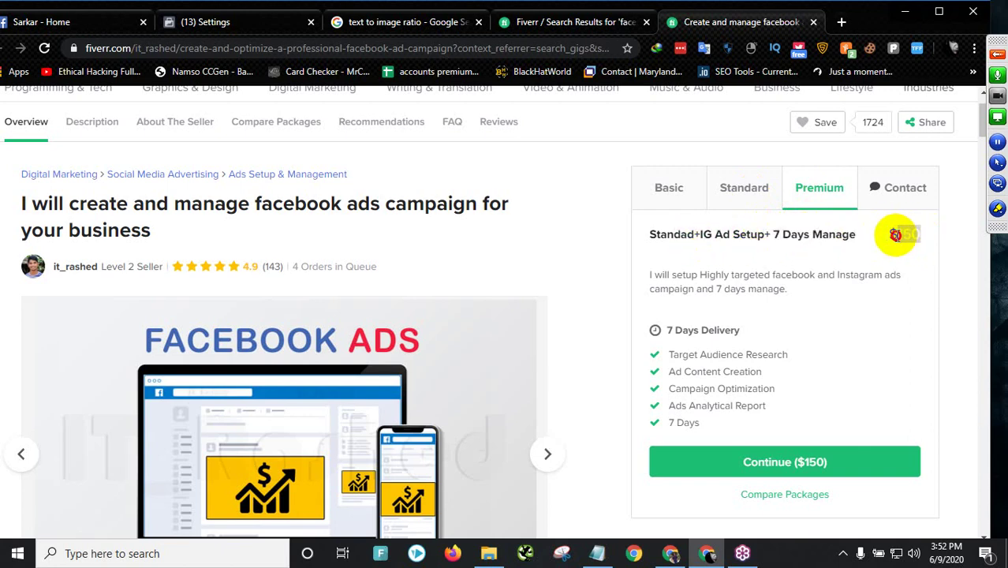
{"action": "scroll", "coordinate": [742, 353], "scroll_direction": "down", "scroll_amount": 4}
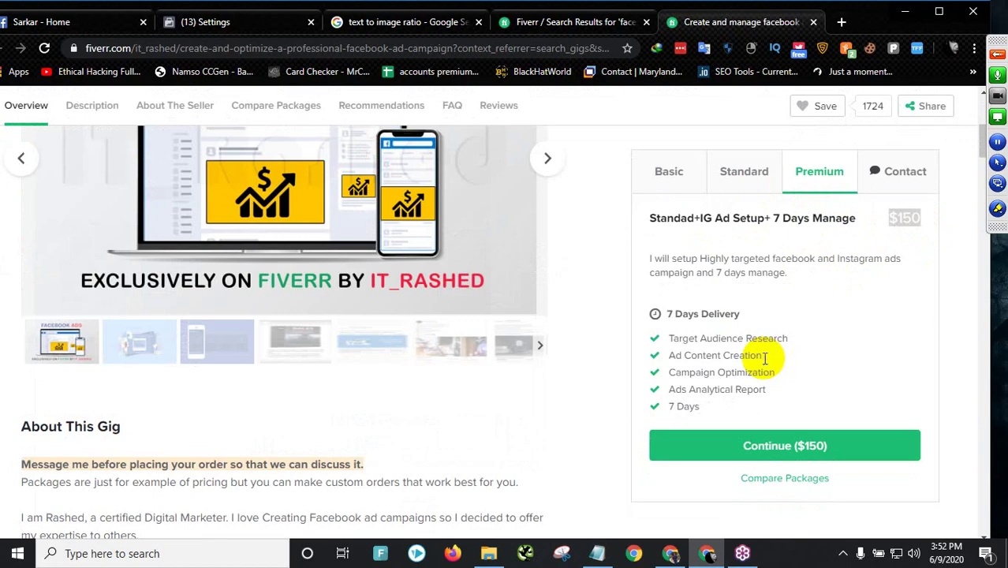
{"action": "scroll", "coordinate": [410, 397], "scroll_direction": "down", "scroll_amount": 10}
{"action": "scroll", "coordinate": [367, 380], "scroll_direction": "down", "scroll_amount": 5}
{"action": "scroll", "coordinate": [368, 379], "scroll_direction": "up", "scroll_amount": 15}
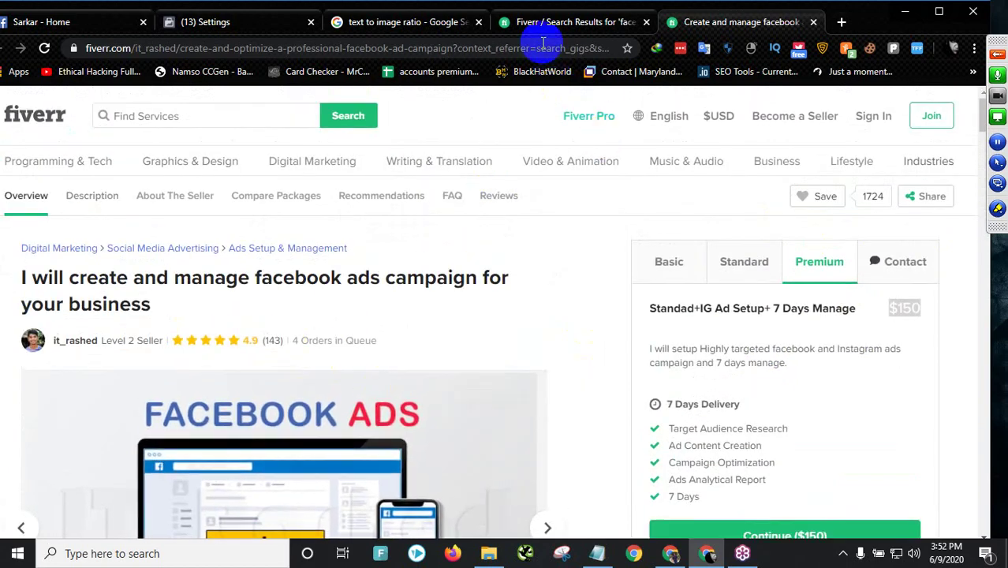
- Return to the 'facebook ads' search results and scroll to gigs priced $10 to $40
{"action": "left_click", "coordinate": [584, 22]}
{"action": "scroll", "coordinate": [412, 331], "scroll_direction": "down", "scroll_amount": 5}
{"action": "scroll", "coordinate": [426, 355], "scroll_direction": "down", "scroll_amount": 7}
{"action": "scroll", "coordinate": [440, 353], "scroll_direction": "up", "scroll_amount": 1}
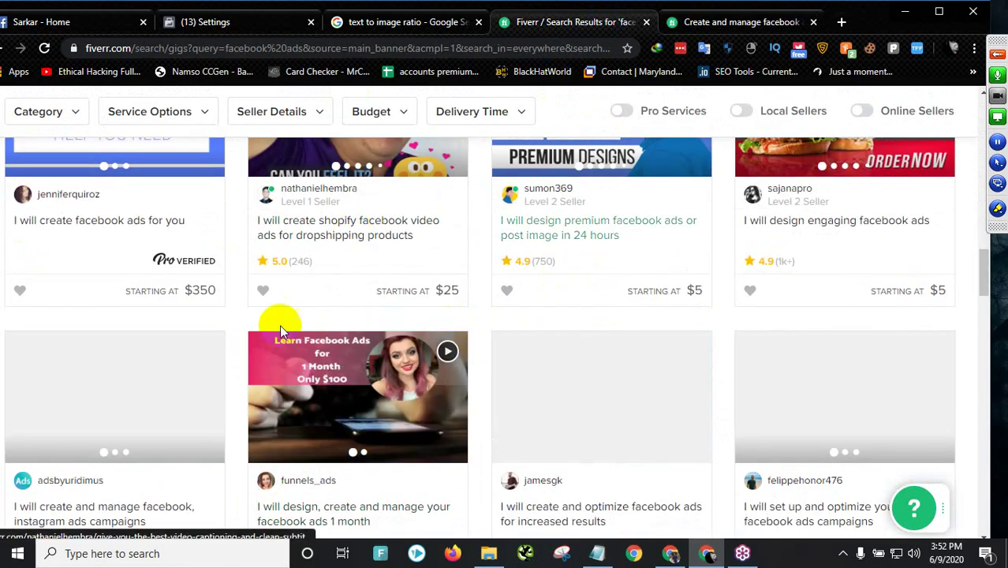
{"action": "scroll", "coordinate": [584, 373], "scroll_direction": "down", "scroll_amount": 3}
{"action": "scroll", "coordinate": [585, 373], "scroll_direction": "up", "scroll_amount": 2}
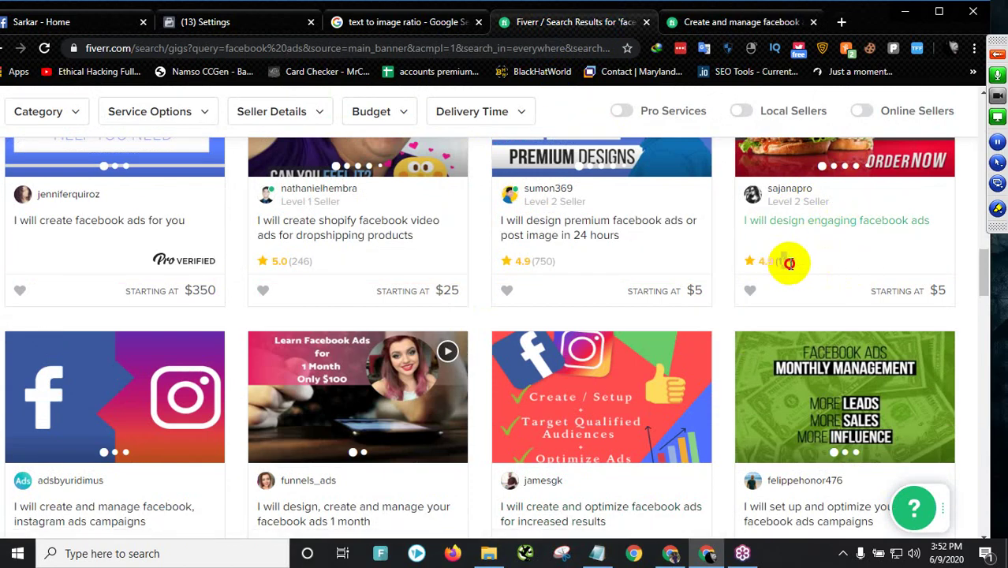
{"action": "scroll", "coordinate": [252, 387], "scroll_direction": "down", "scroll_amount": 2}
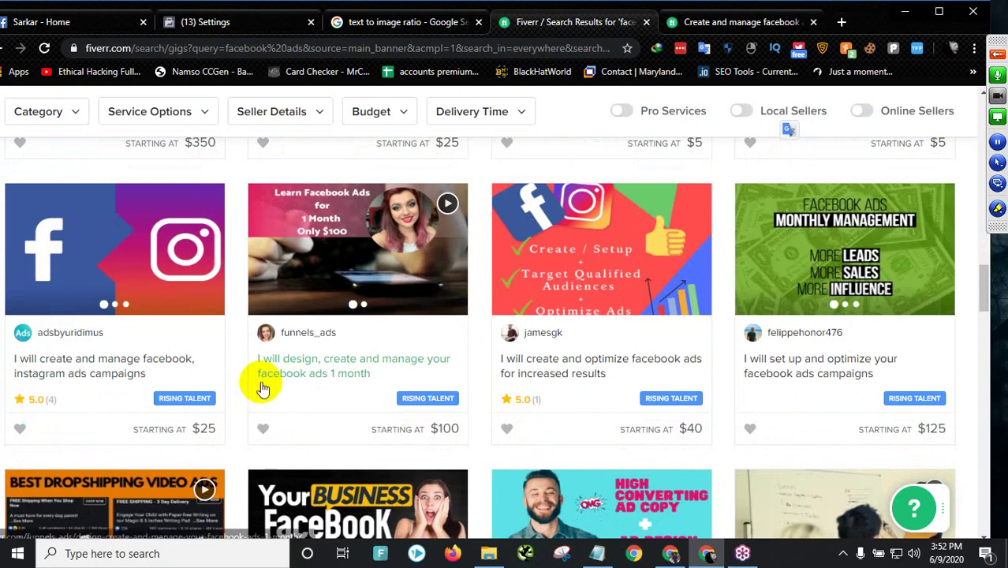
{"action": "scroll", "coordinate": [264, 389], "scroll_direction": "down", "scroll_amount": 5}
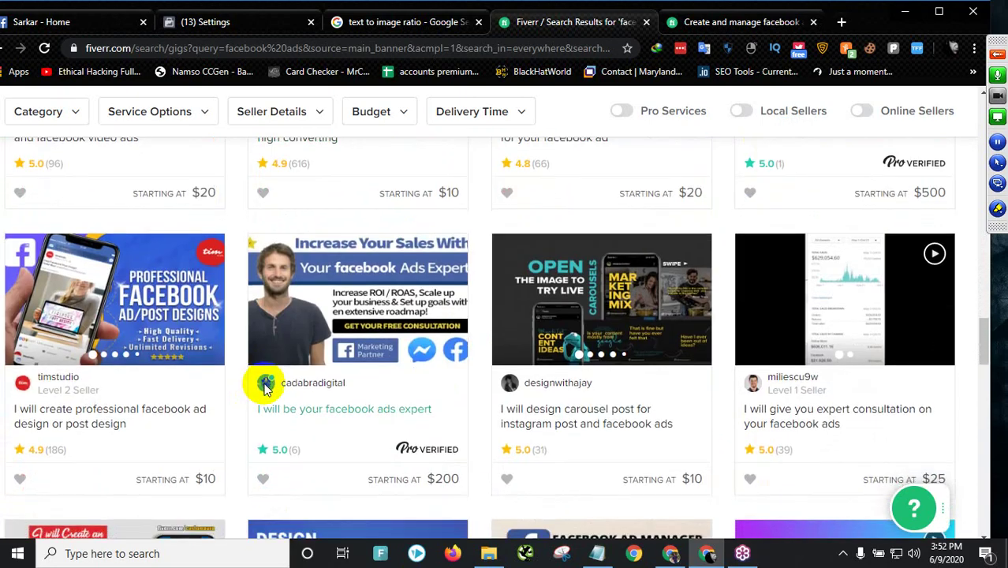
{"action": "scroll", "coordinate": [263, 390], "scroll_direction": "down", "scroll_amount": 5}
{"action": "scroll", "coordinate": [260, 392], "scroll_direction": "up", "scroll_amount": 5}
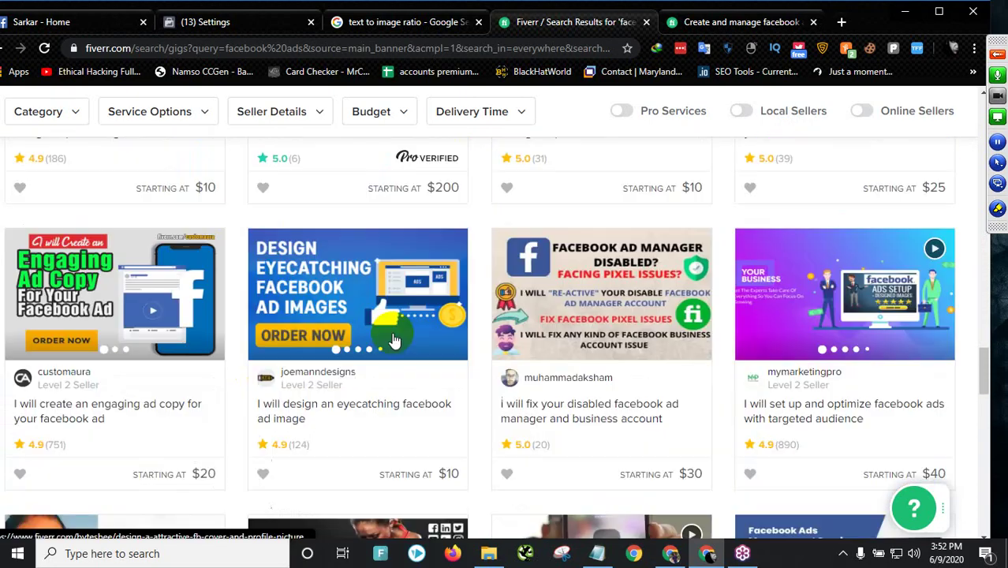
- Close the Fiverr search results and gig tabs, then start a new blank browser tab
{"action": "left_click", "coordinate": [646, 22]}
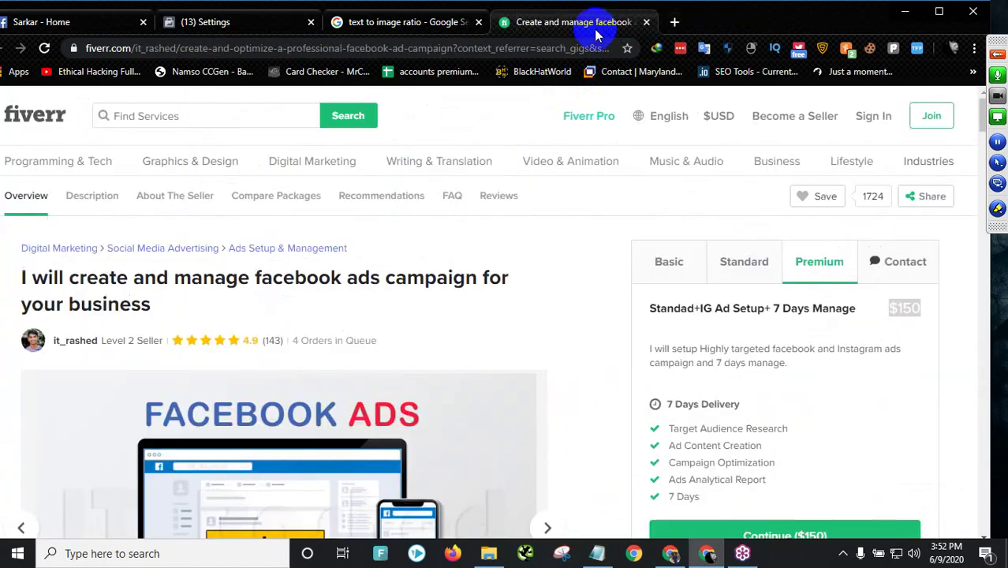
{"action": "left_click", "coordinate": [646, 22]}
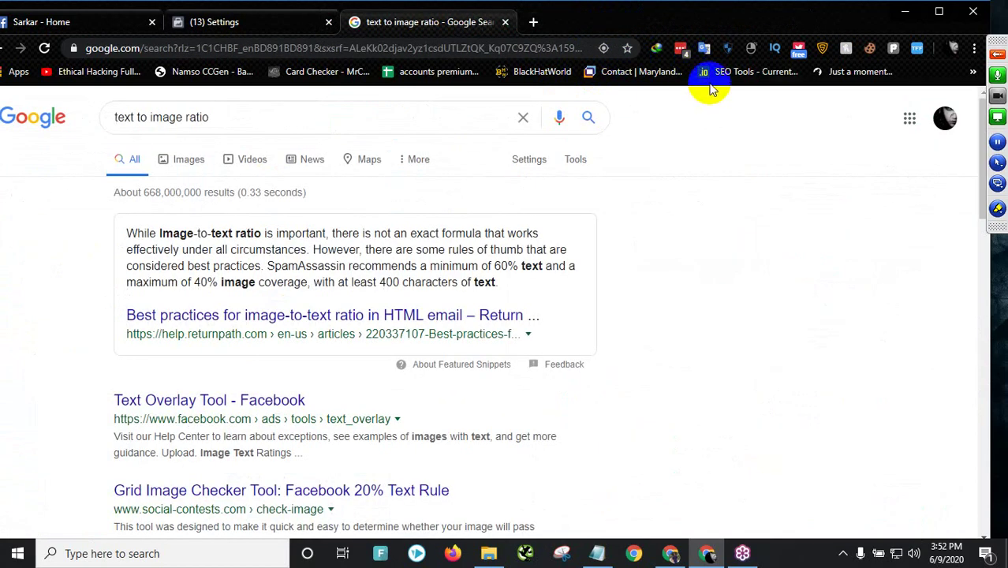
{"action": "left_click", "coordinate": [996, 55]}
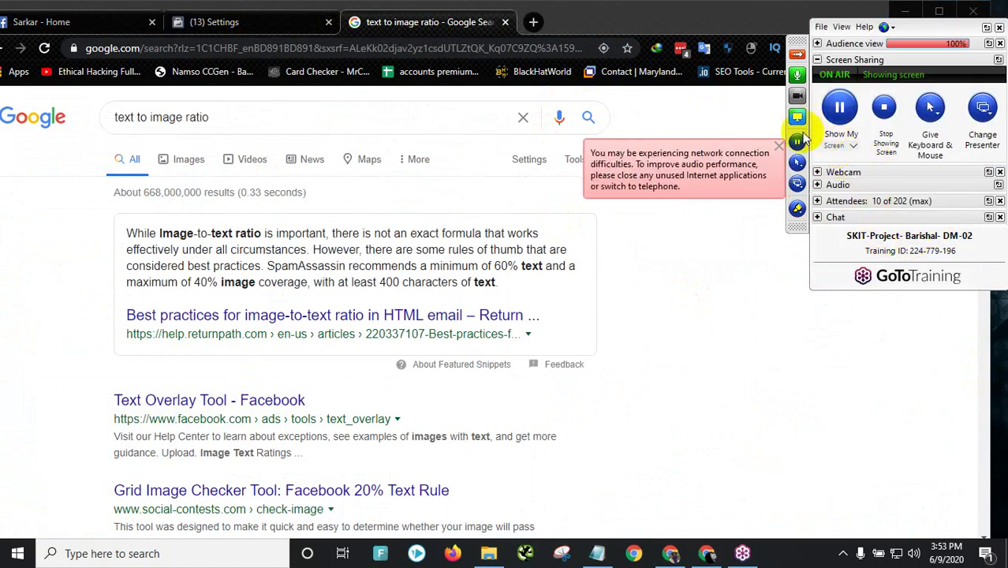
{"action": "left_click", "coordinate": [780, 147]}
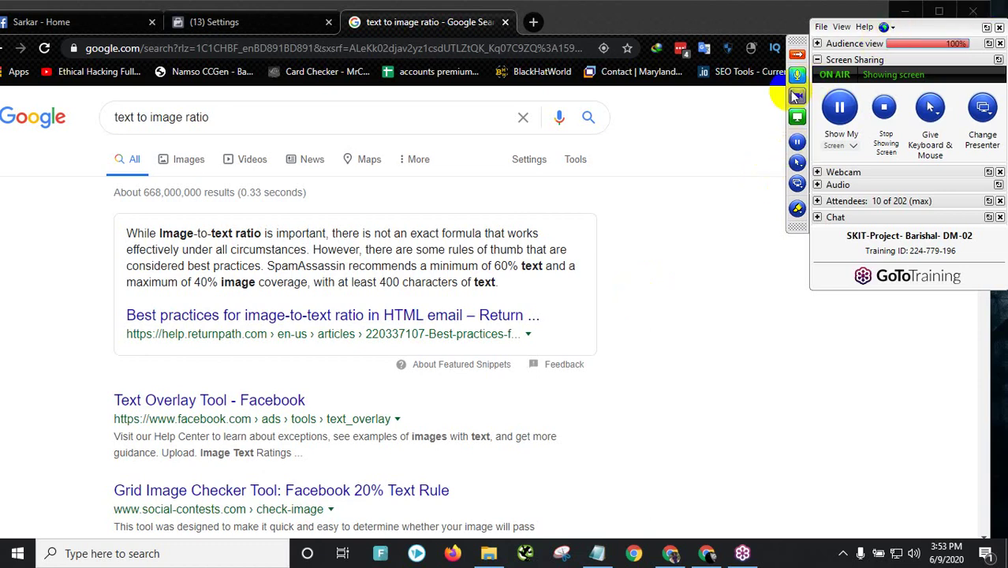
{"action": "left_click", "coordinate": [797, 54]}
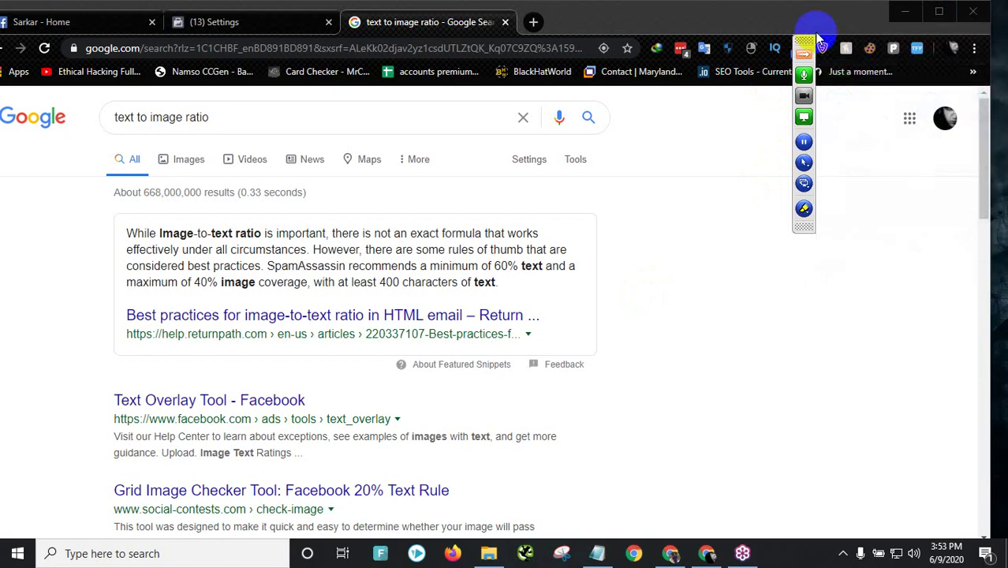
{"action": "left_click", "coordinate": [533, 23]}
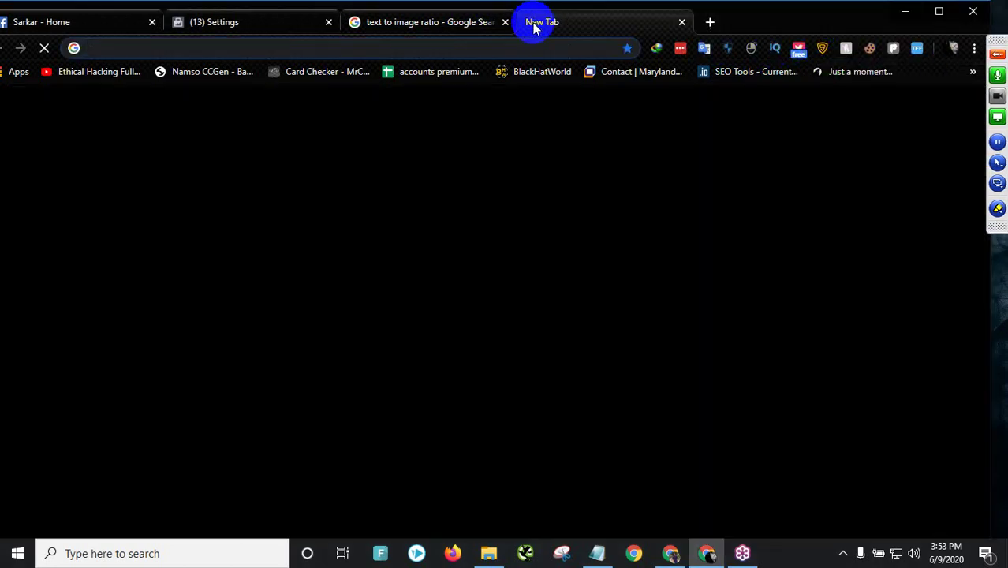
- Show and dismiss the address-bar suggestions on the new tab page
{"action": "left_click", "coordinate": [481, 49]}
{"action": "left_click", "coordinate": [781, 189]}
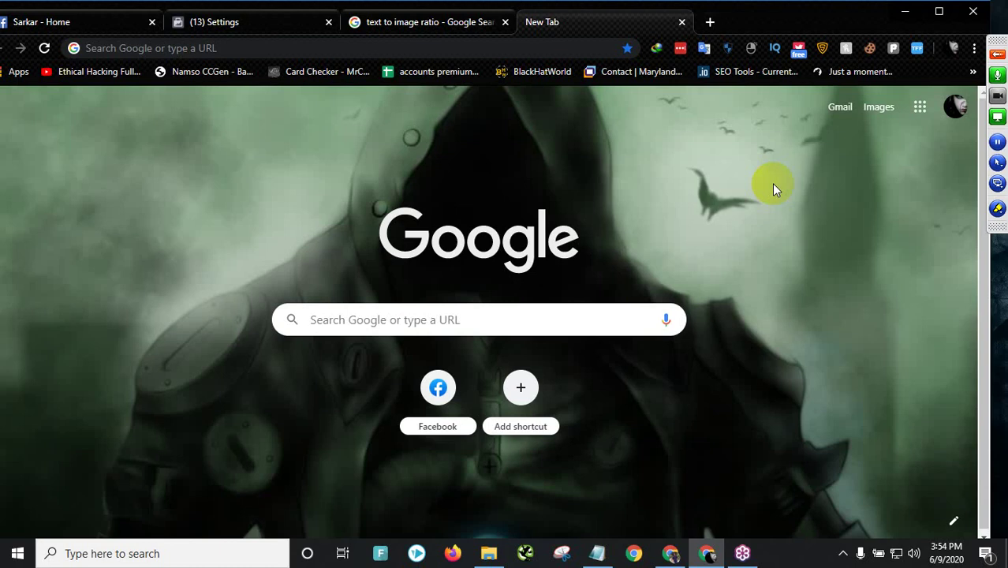
- Review Ad Account Setup, glance at the Facebook home tab, then return to 'text to image ratio' results
{"action": "left_click", "coordinate": [268, 24]}
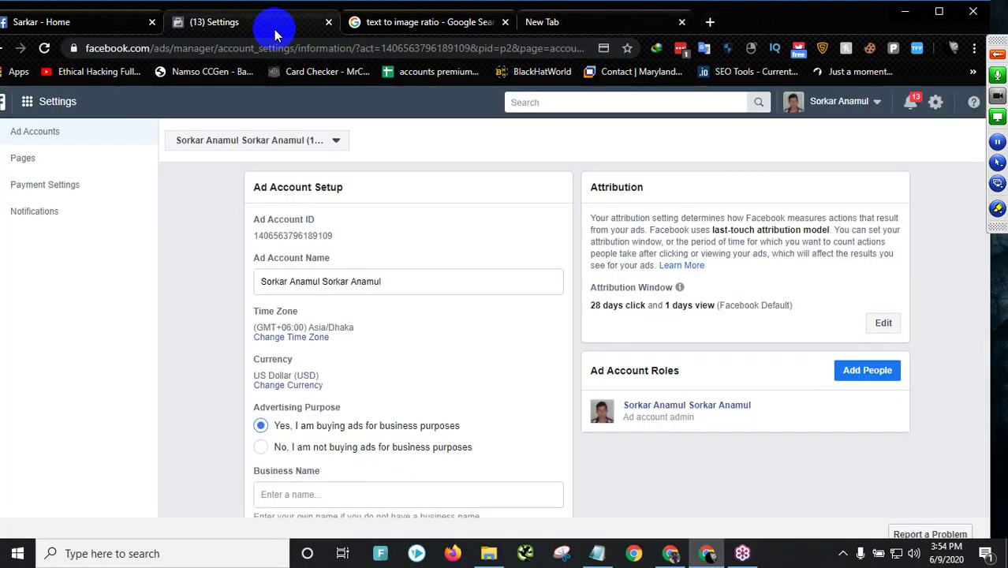
{"action": "scroll", "coordinate": [426, 248], "scroll_direction": "down", "scroll_amount": 4}
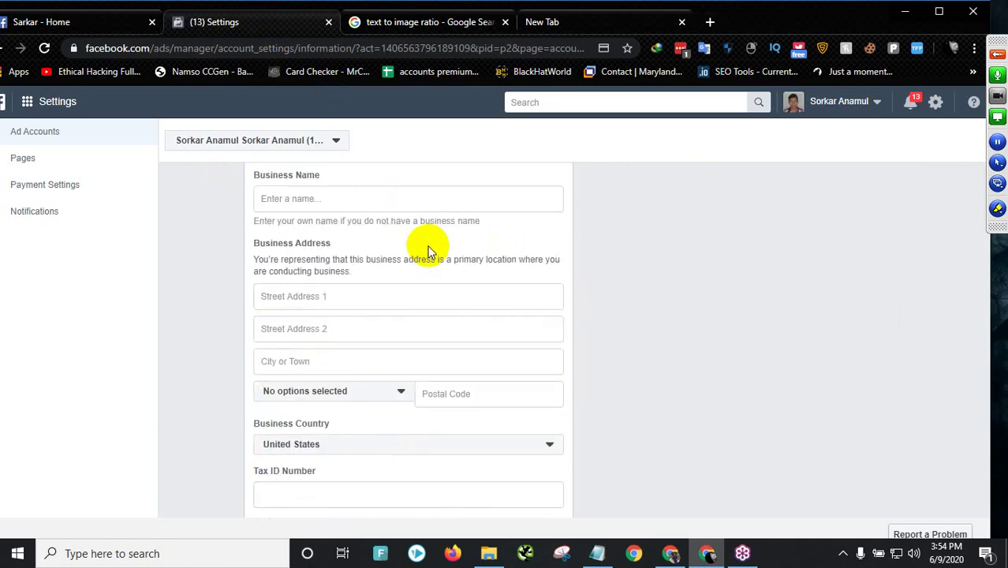
{"action": "scroll", "coordinate": [473, 332], "scroll_direction": "up", "scroll_amount": 4}
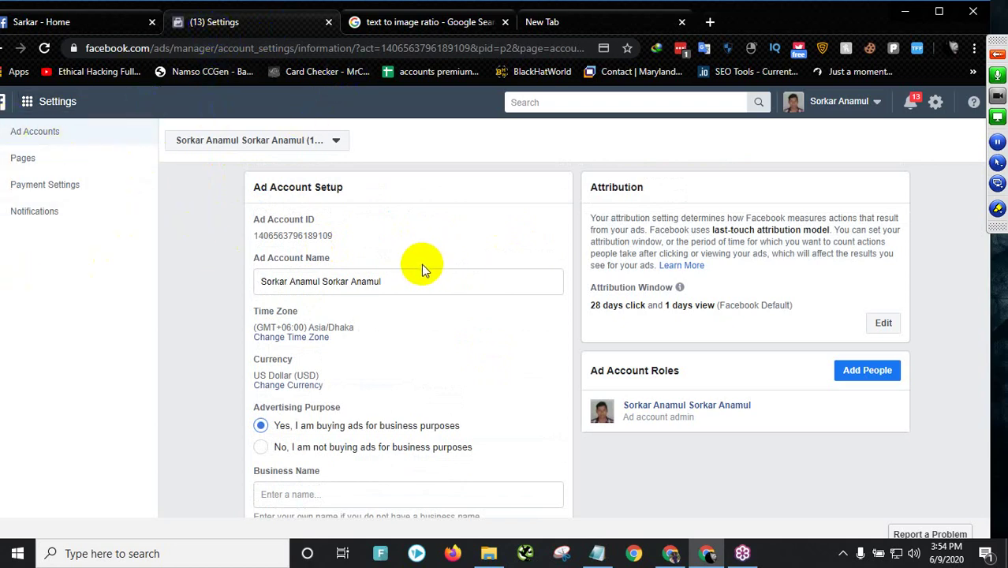
{"action": "left_click", "coordinate": [13, 21]}
{"action": "left_click", "coordinate": [225, 22]}
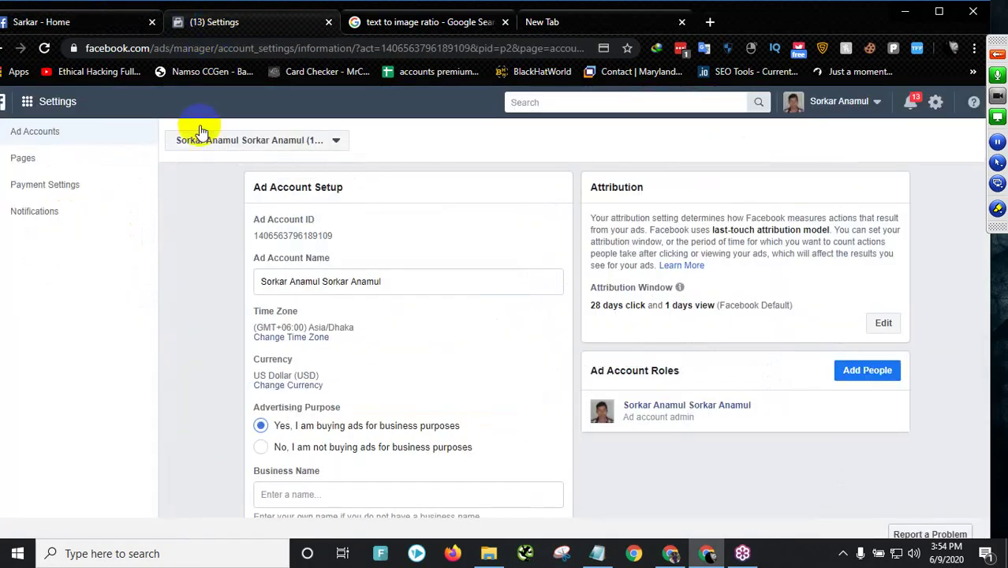
{"action": "scroll", "coordinate": [157, 307], "scroll_direction": "down", "scroll_amount": 4}
{"action": "scroll", "coordinate": [402, 316], "scroll_direction": "up", "scroll_amount": 4}
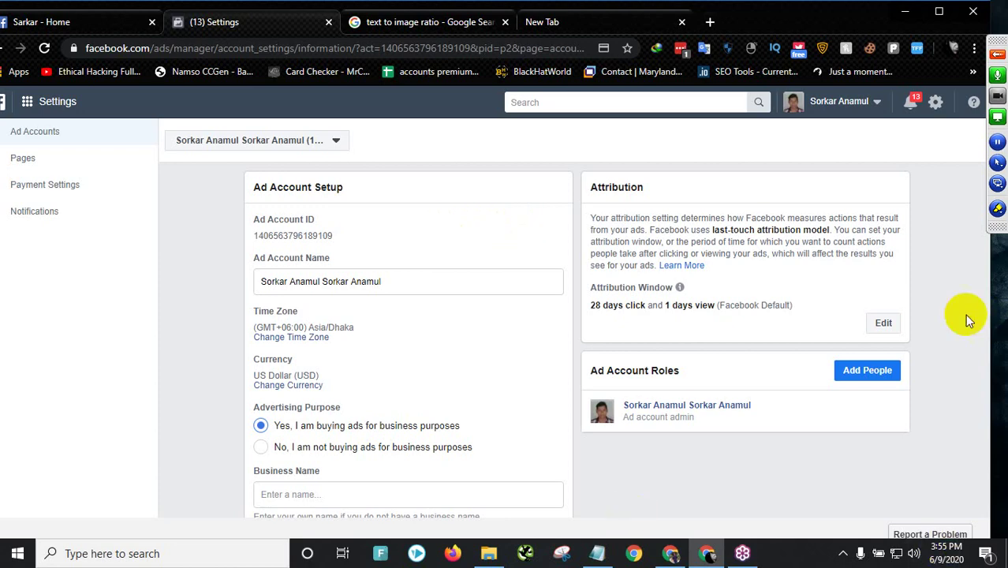
{"action": "left_click", "coordinate": [998, 54]}
{"action": "left_click", "coordinate": [468, 24]}
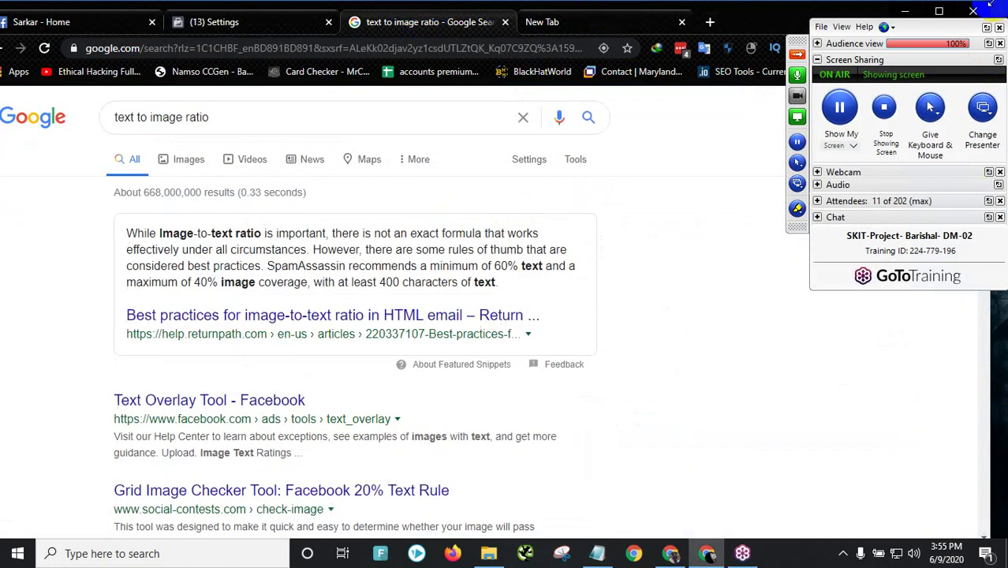
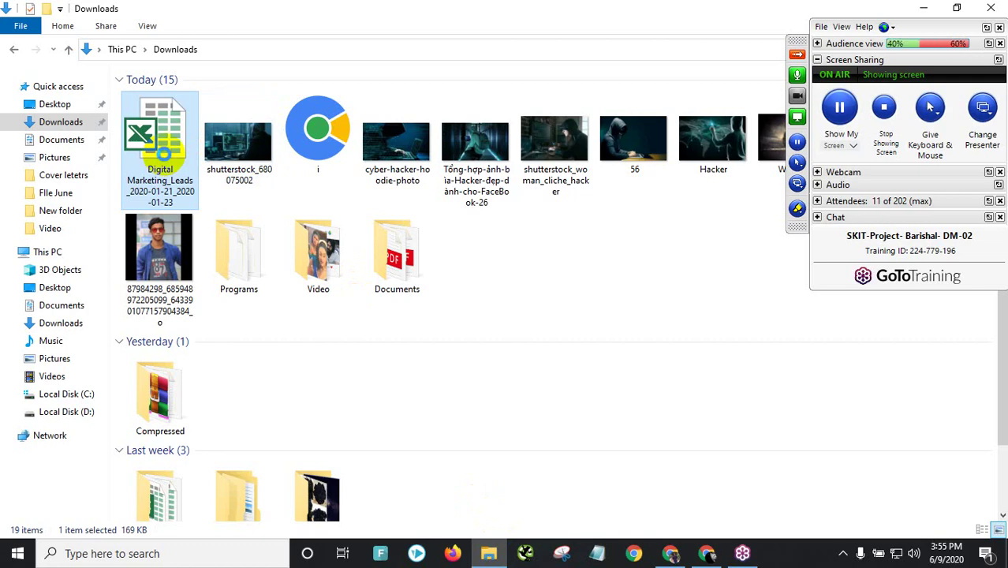
- Delete the Digital Marketing_Leads_2020-01-21_2020-01-23 spreadsheet from Downloads and close the File Explorer window
{"action": "right_click", "coordinate": [164, 158]}
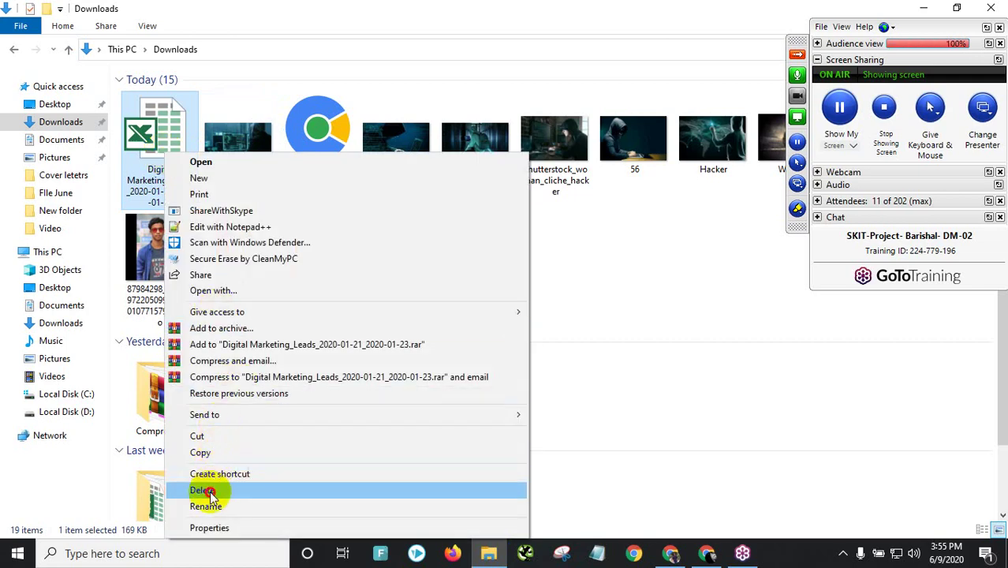
{"action": "left_click", "coordinate": [783, 6]}
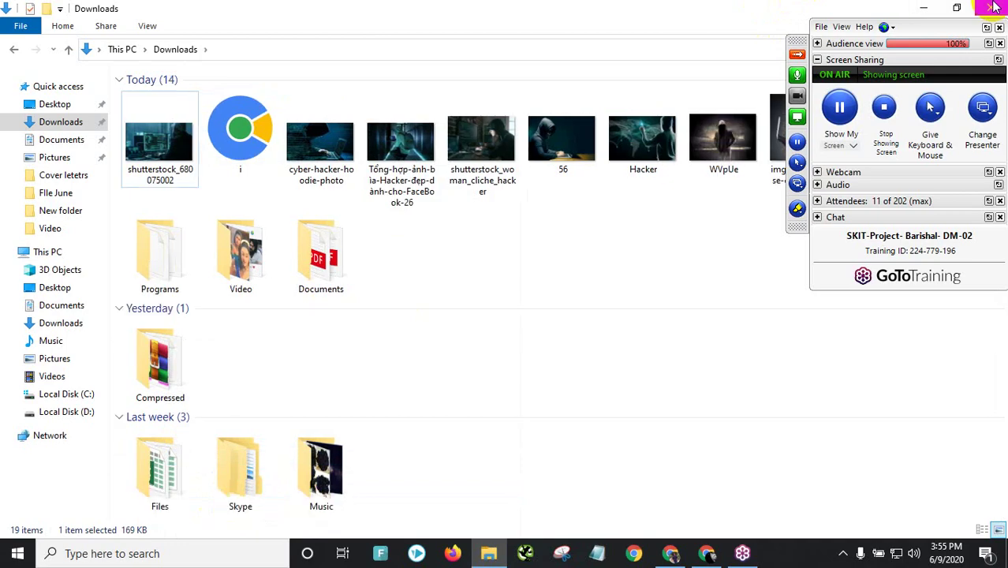
{"action": "left_click", "coordinate": [994, 6]}
{"action": "scroll", "coordinate": [328, 247], "scroll_direction": "down", "scroll_amount": 1}
- View the Facebook ad account settings tab, then move to the blank New Tab page
{"action": "scroll", "coordinate": [328, 246], "scroll_direction": "down", "scroll_amount": 4}
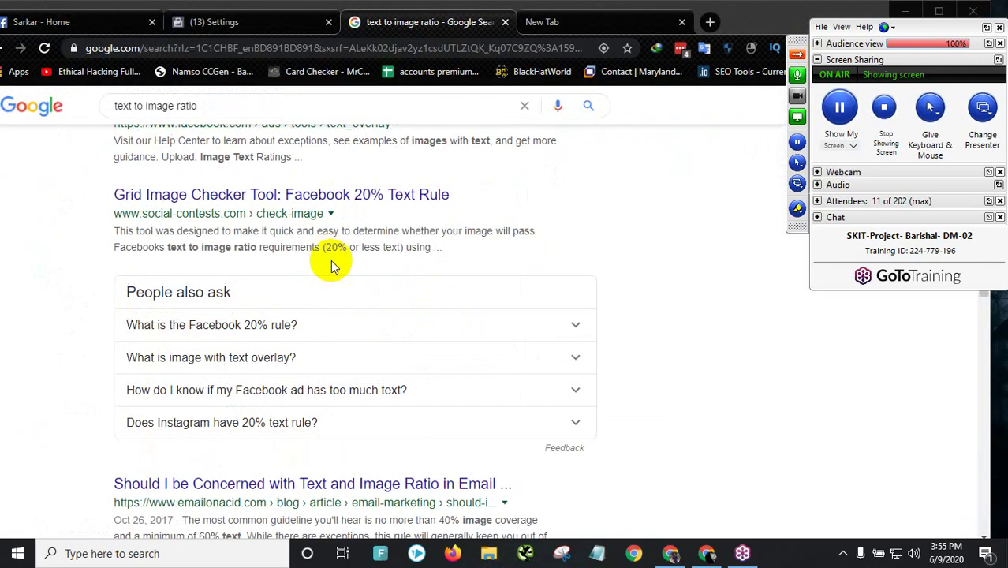
{"action": "left_click", "coordinate": [241, 31]}
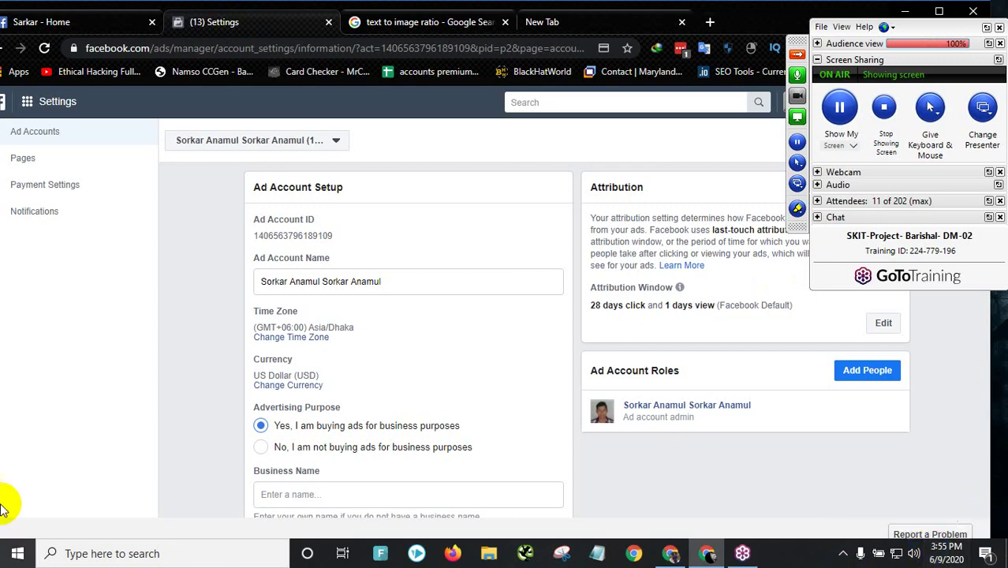
{"action": "left_click", "coordinate": [570, 20]}
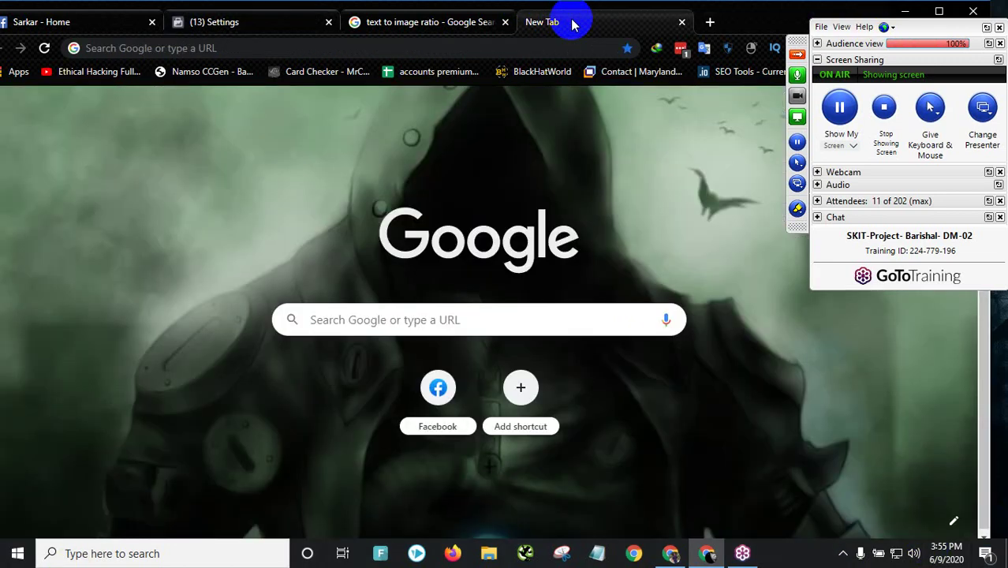
- Search Google for 'video marketing', then open another blank tab
{"action": "left_click", "coordinate": [263, 50]}
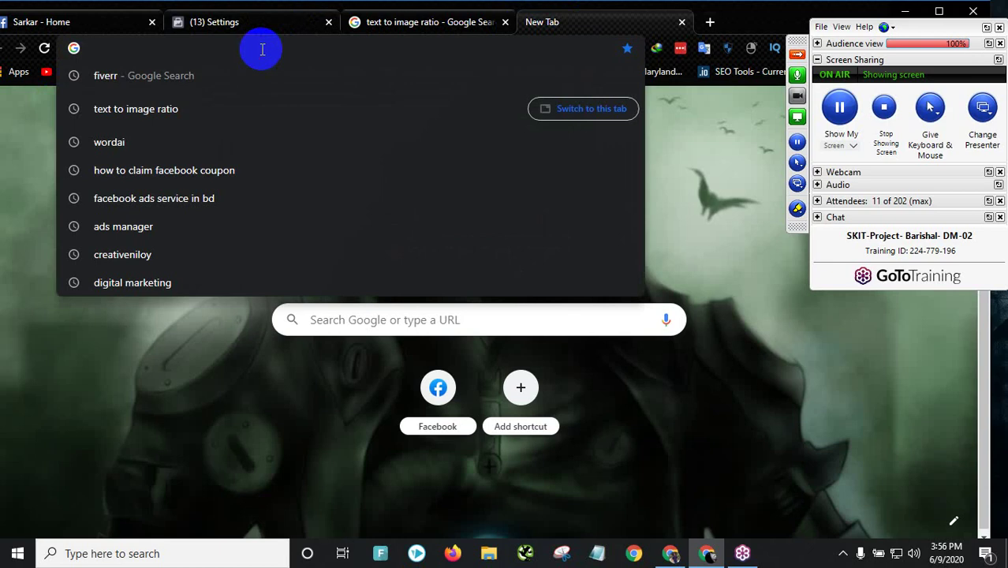
{"action": "type", "text": "vide"}
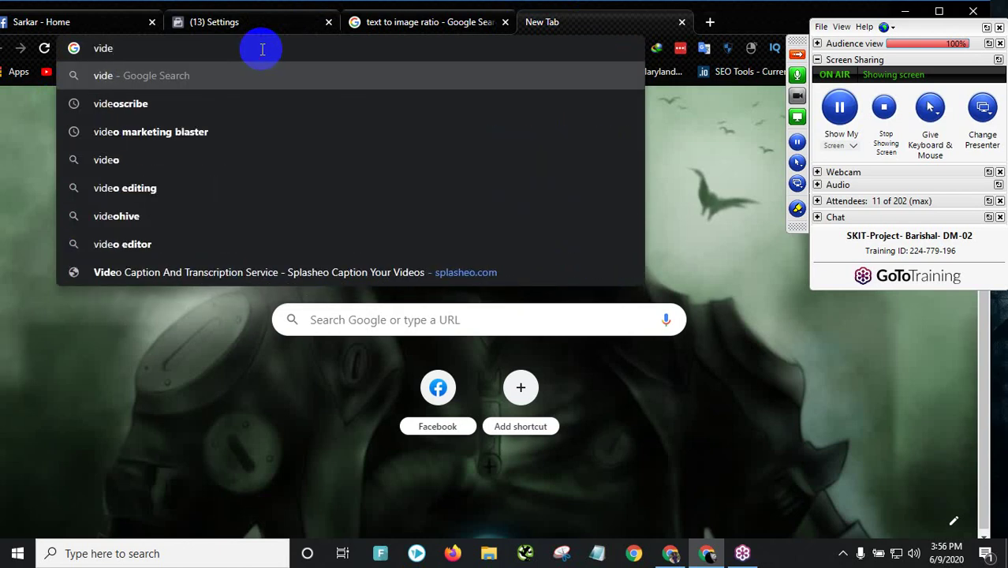
{"action": "type", "text": "o m"}
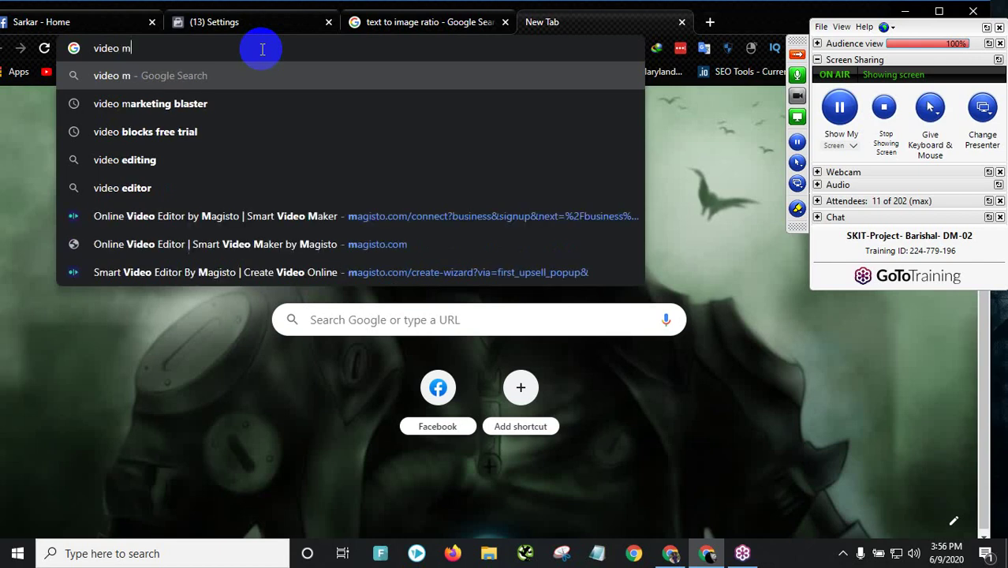
{"action": "type", "text": "arketing"}
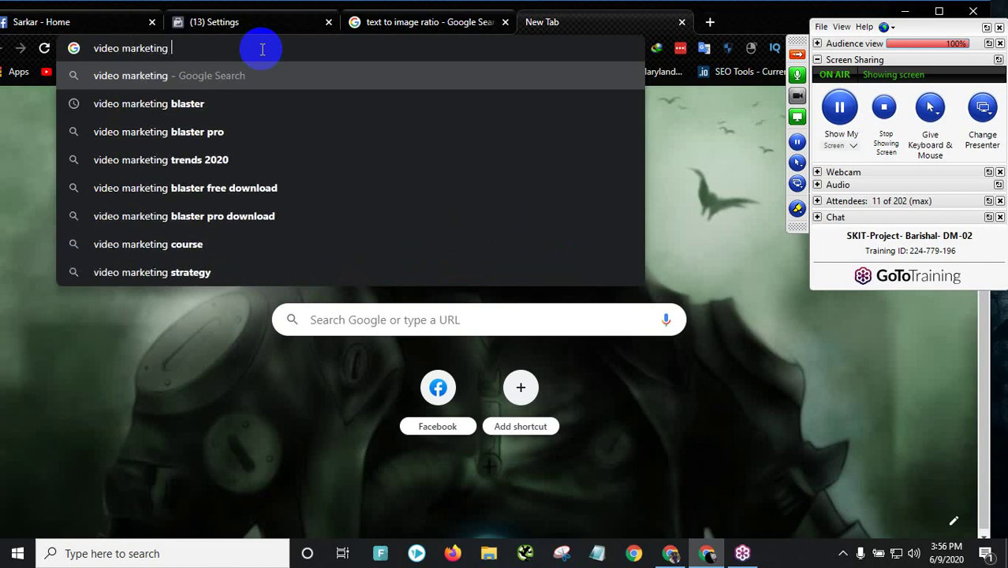
{"action": "key", "text": "Return"}
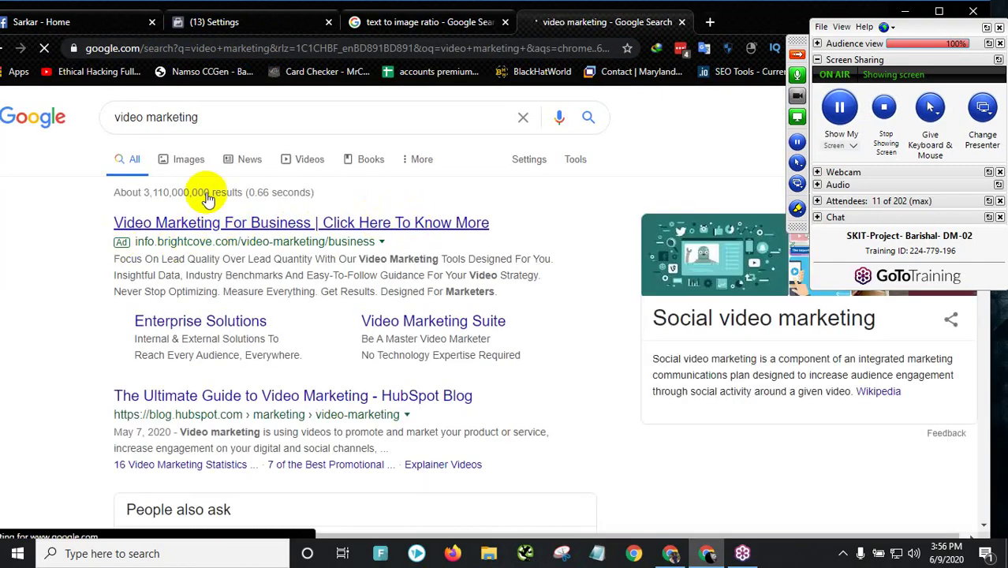
{"action": "scroll", "coordinate": [198, 315], "scroll_direction": "down", "scroll_amount": 1}
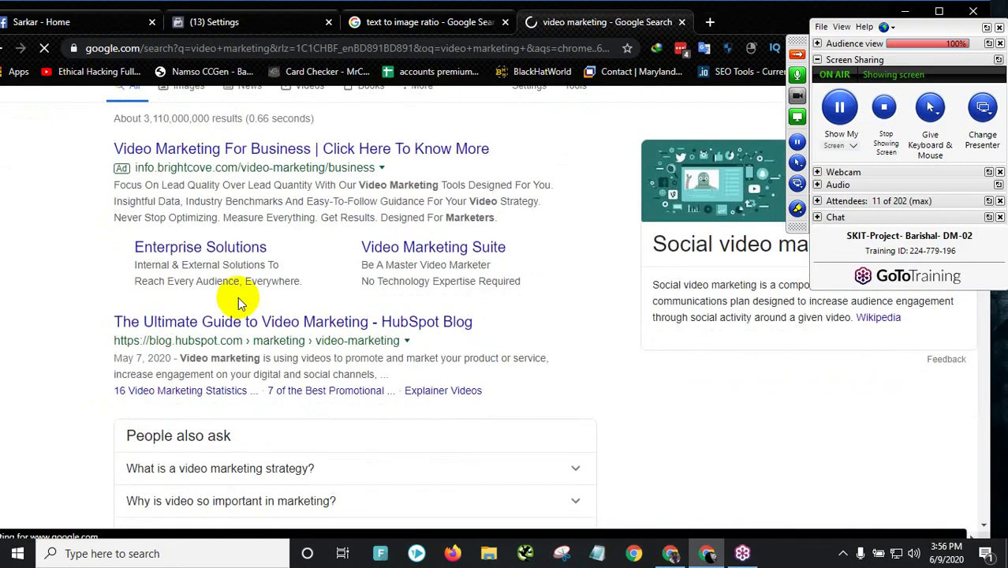
{"action": "left_click", "coordinate": [710, 22]}
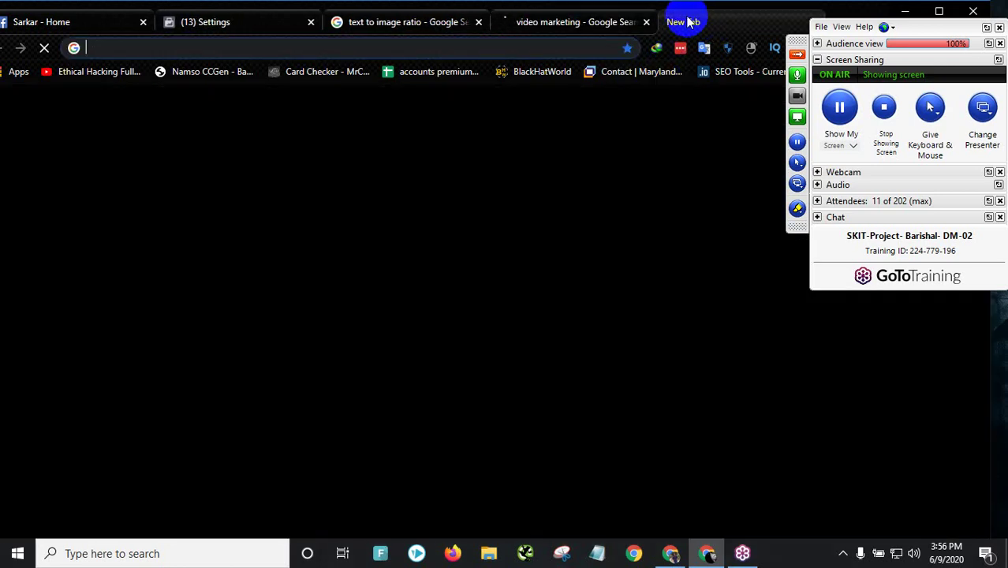
- Search Google for 'techune', then correct the query to 'techtune' and search again
{"action": "type", "text": "techune"}
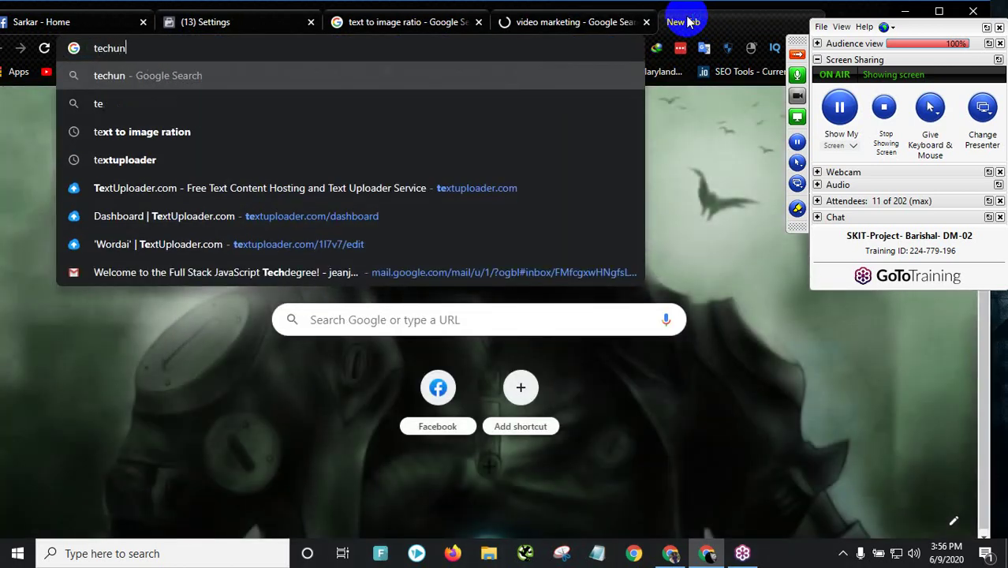
{"action": "key", "text": "Return"}
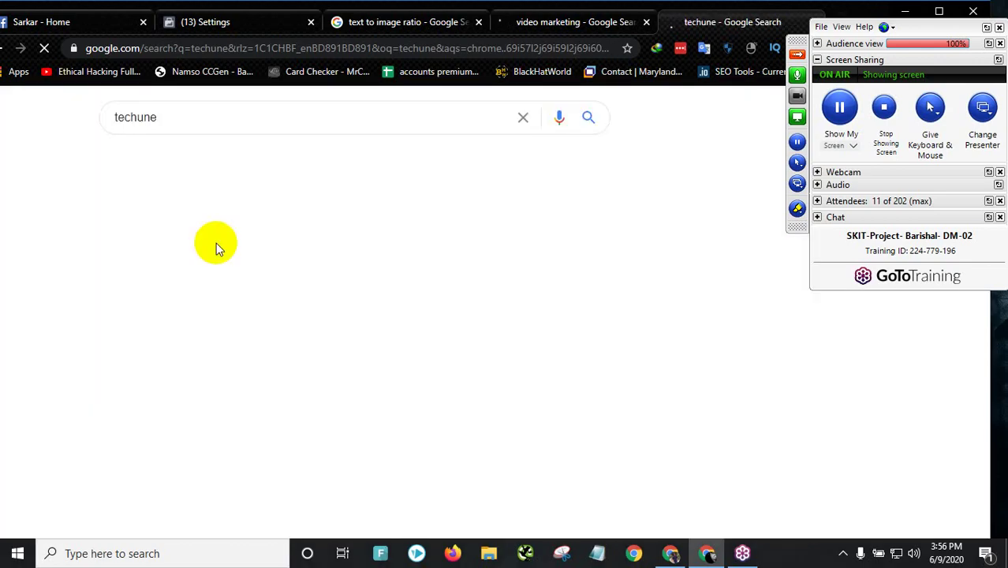
{"action": "scroll", "coordinate": [203, 345], "scroll_direction": "down", "scroll_amount": 5}
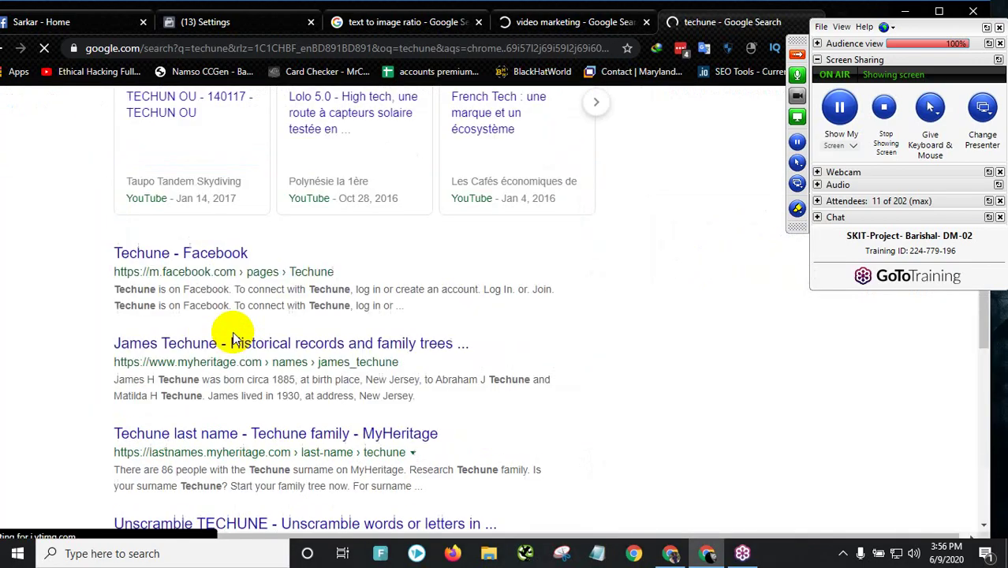
{"action": "scroll", "coordinate": [237, 288], "scroll_direction": "down", "scroll_amount": 2}
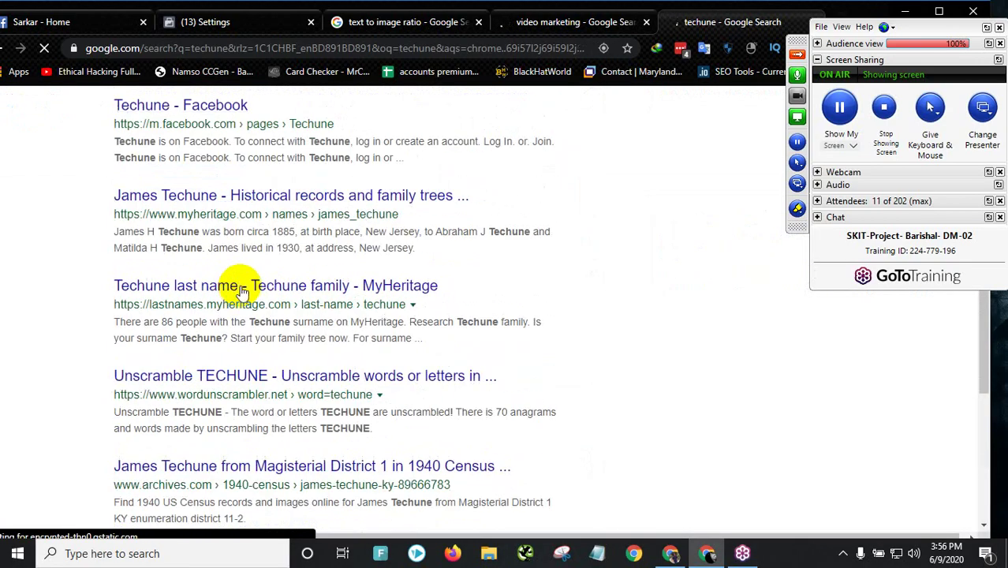
{"action": "scroll", "coordinate": [234, 288], "scroll_direction": "up", "scroll_amount": 6}
{"action": "left_click", "coordinate": [188, 119]}
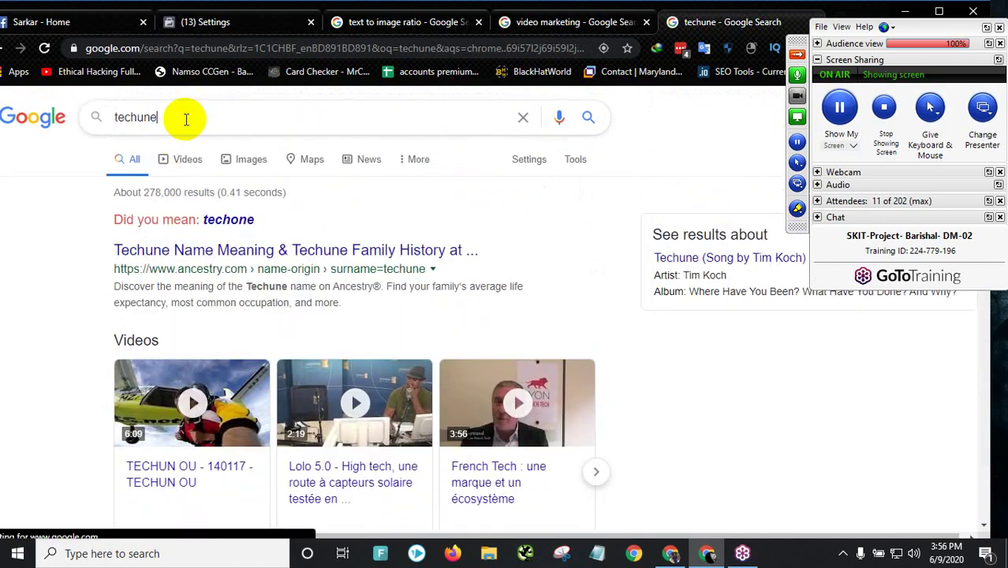
{"action": "left_click", "coordinate": [135, 116]}
{"action": "type", "text": "t"}
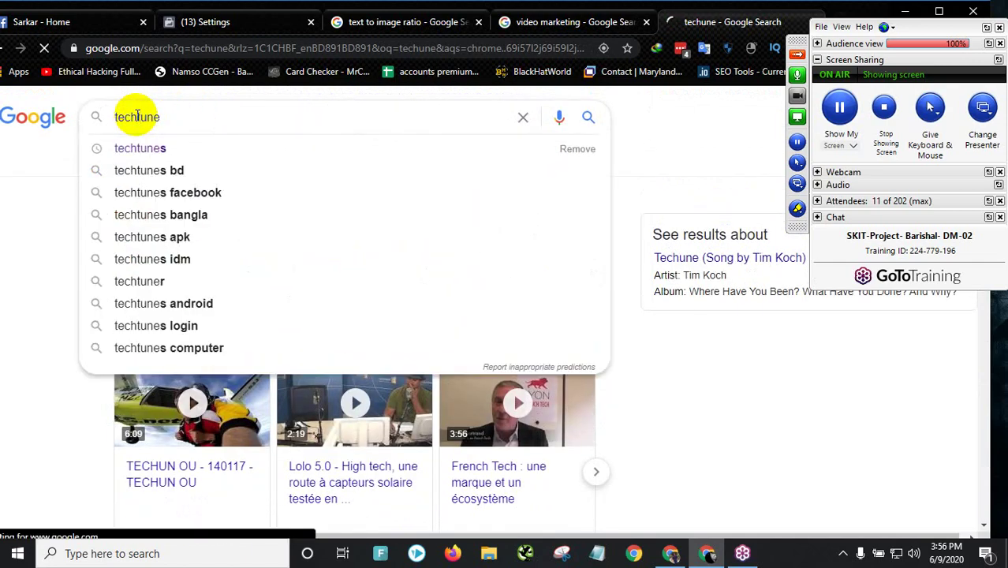
{"action": "key", "text": "Return"}
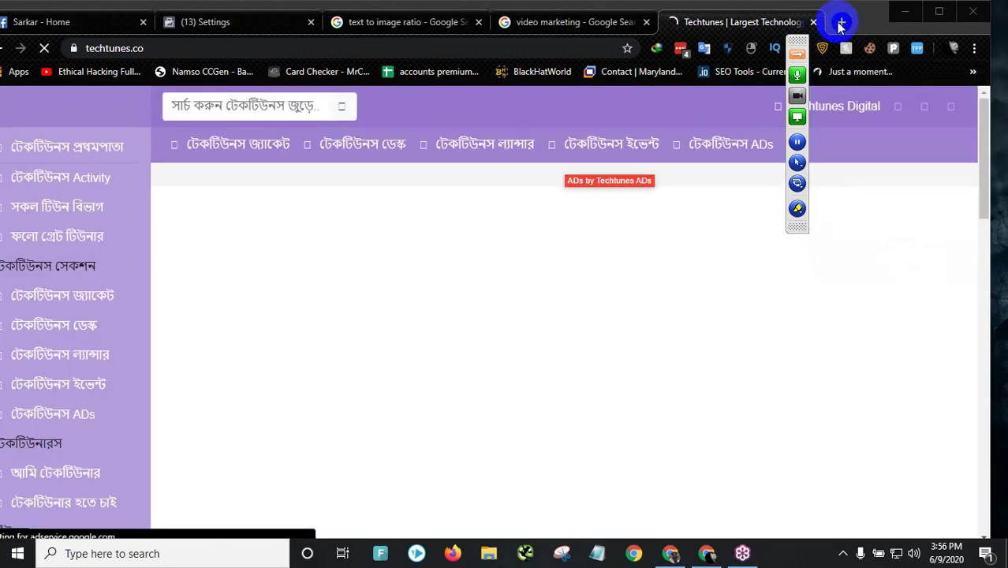
- In a new tab, search for 'trickbd' and open the Trickbd.com result, then return to Techtunes
{"action": "left_click", "coordinate": [839, 22]}
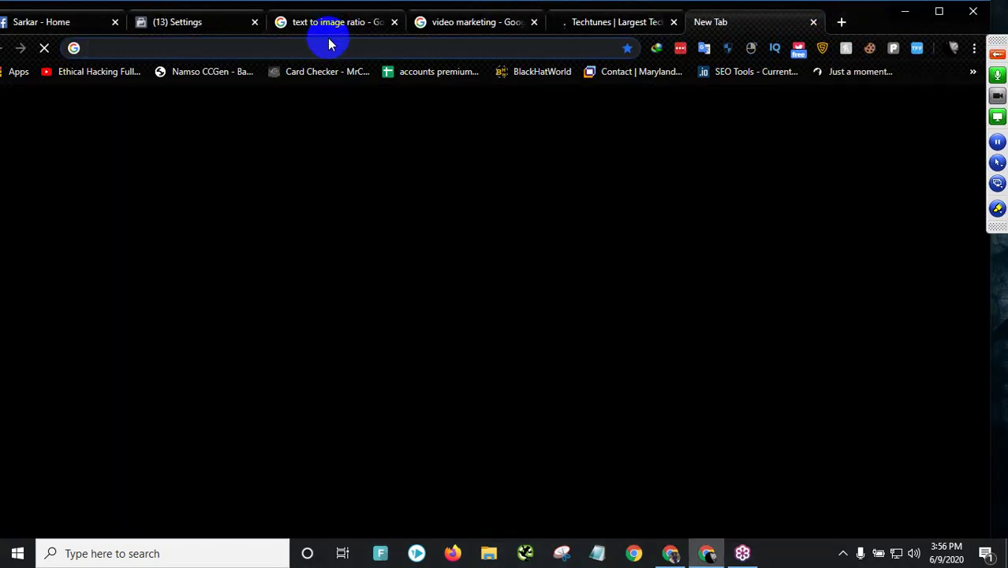
{"action": "type", "text": "trickbd"}
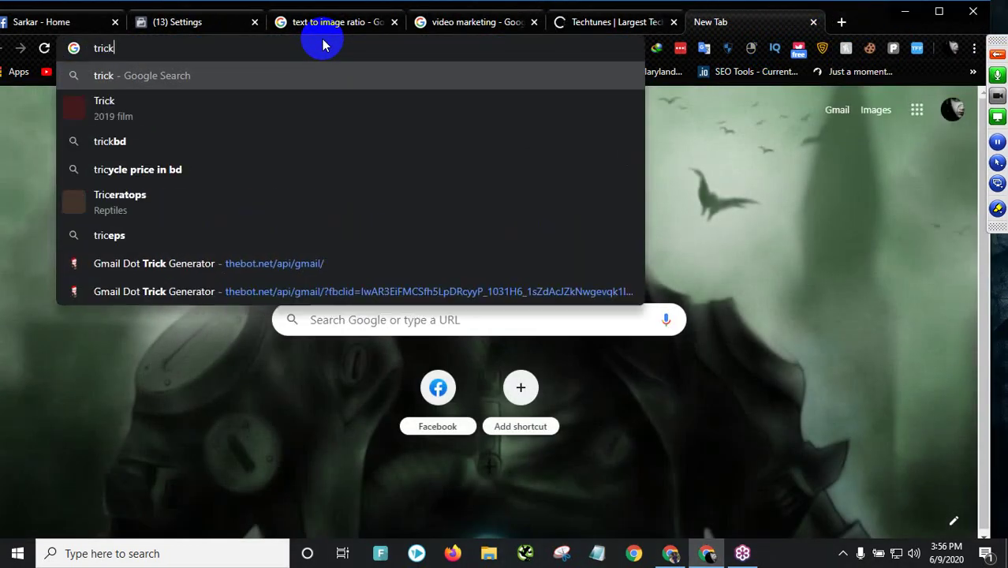
{"action": "key", "text": "Return"}
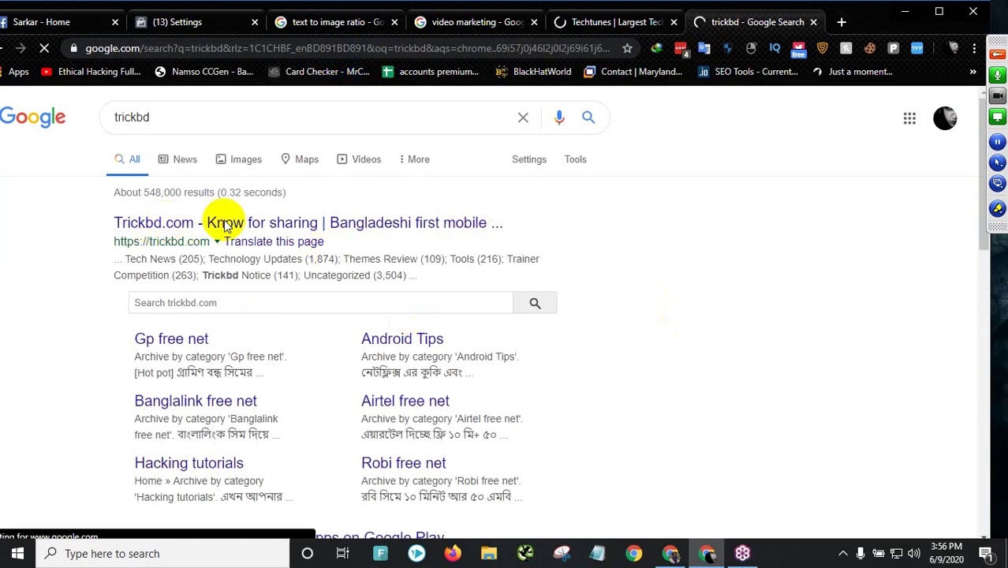
{"action": "left_click", "coordinate": [207, 222]}
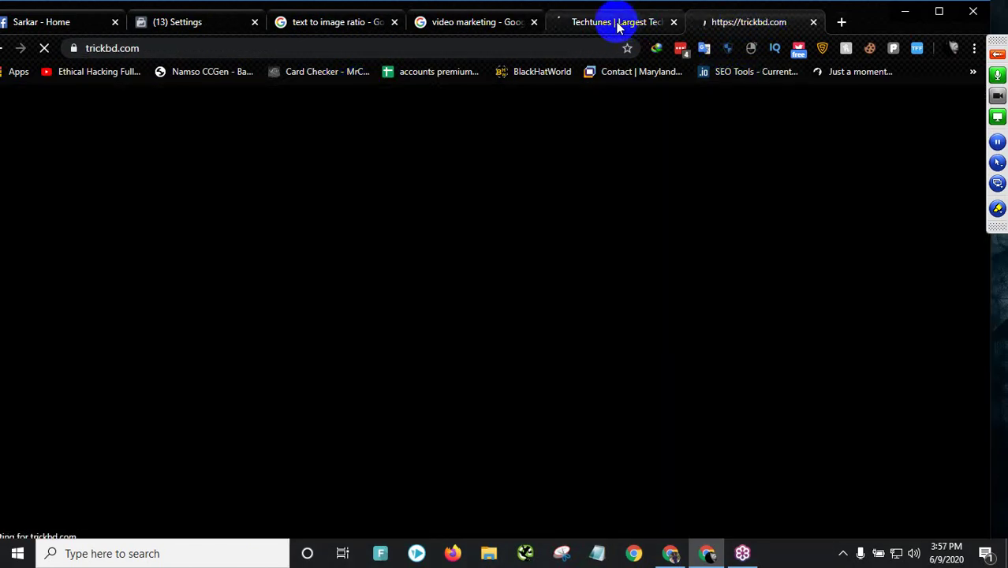
{"action": "left_click", "coordinate": [620, 23]}
- Refine the video marketing search to 'video marketing bangla', browse the results, then return to Techtunes
{"action": "left_click", "coordinate": [451, 22]}
{"action": "scroll", "coordinate": [237, 165], "scroll_direction": "up", "scroll_amount": 2}
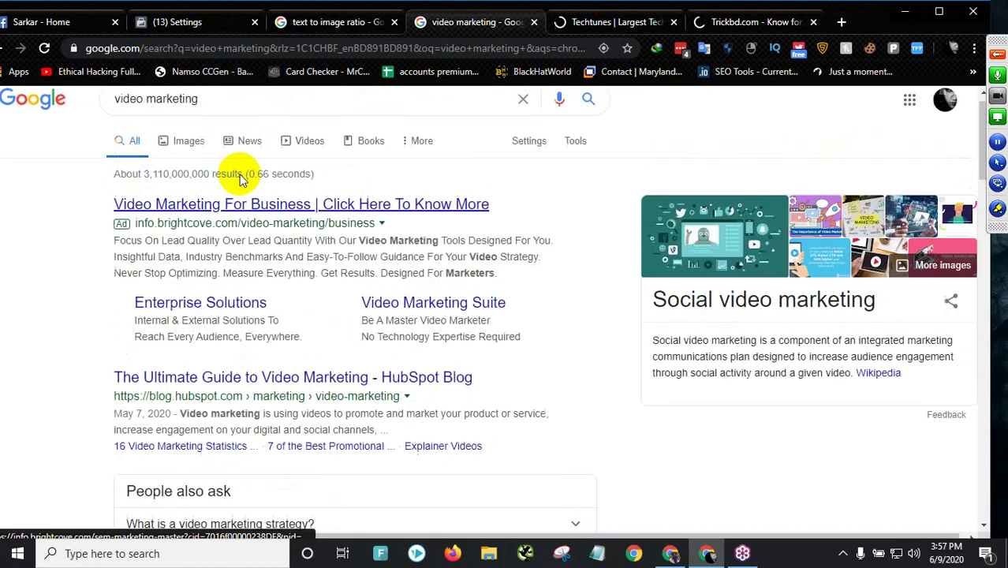
{"action": "left_click", "coordinate": [252, 108]}
{"action": "type", "text": "bangla"}
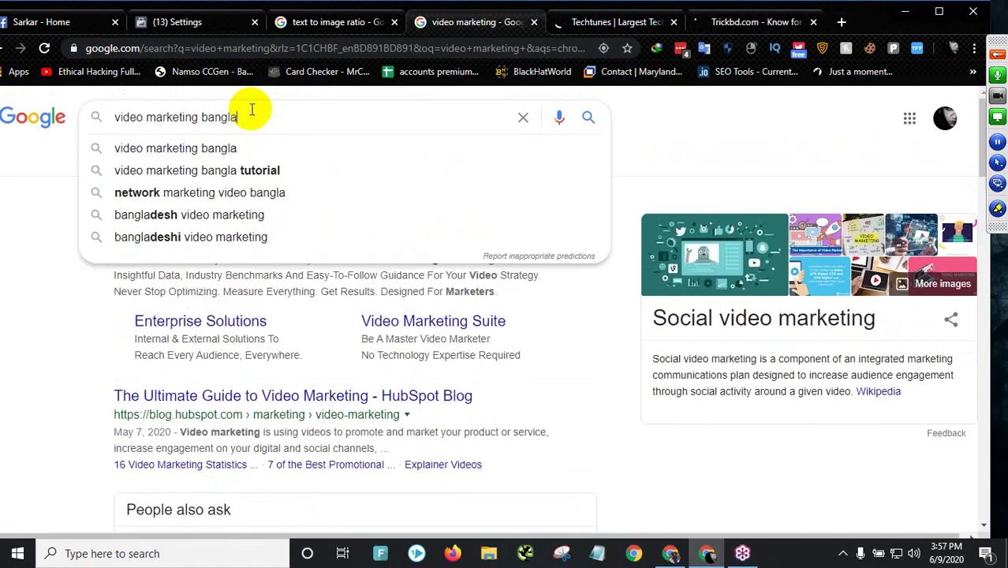
{"action": "key", "text": "Return"}
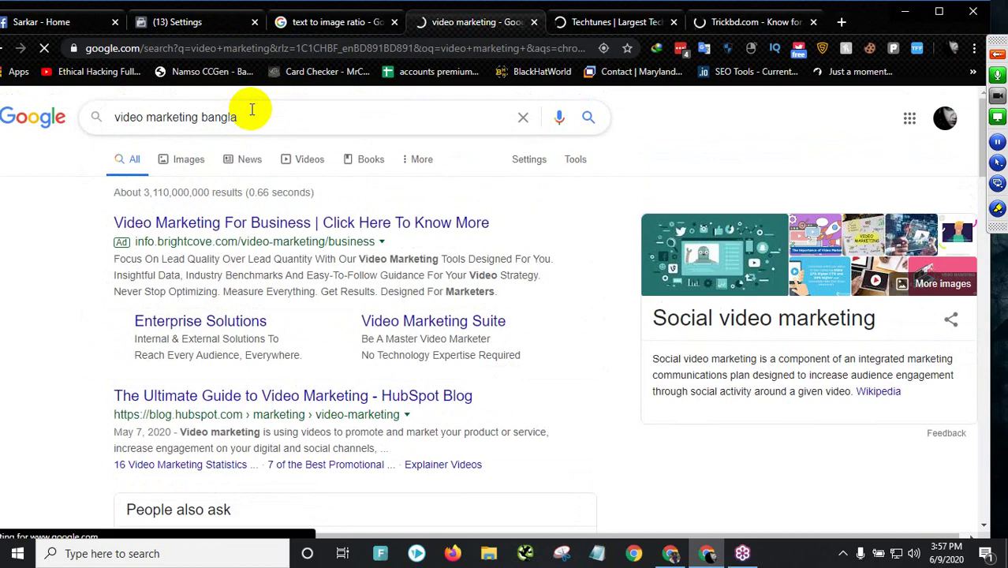
{"action": "scroll", "coordinate": [150, 213], "scroll_direction": "down", "scroll_amount": 10}
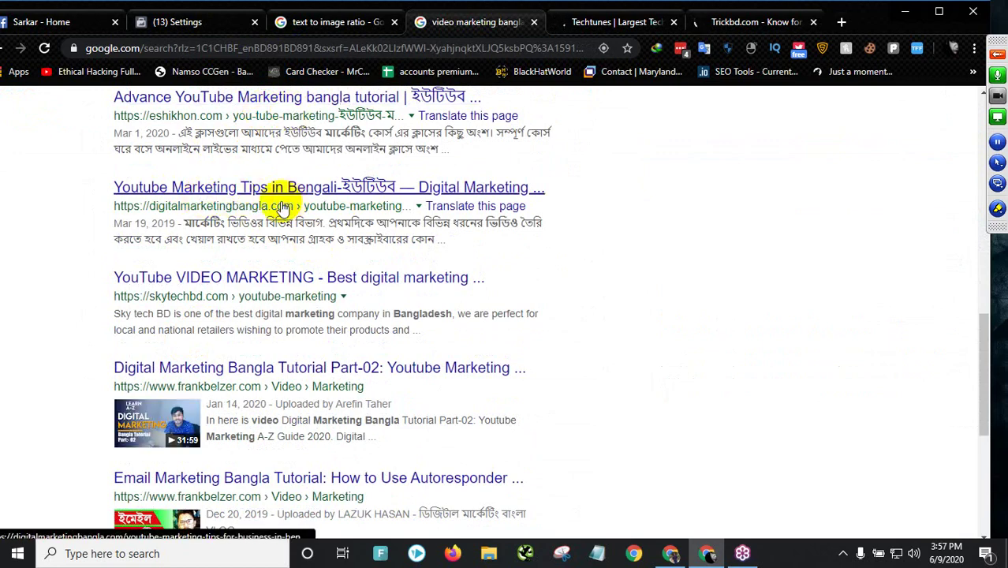
{"action": "scroll", "coordinate": [320, 351], "scroll_direction": "down", "scroll_amount": 5}
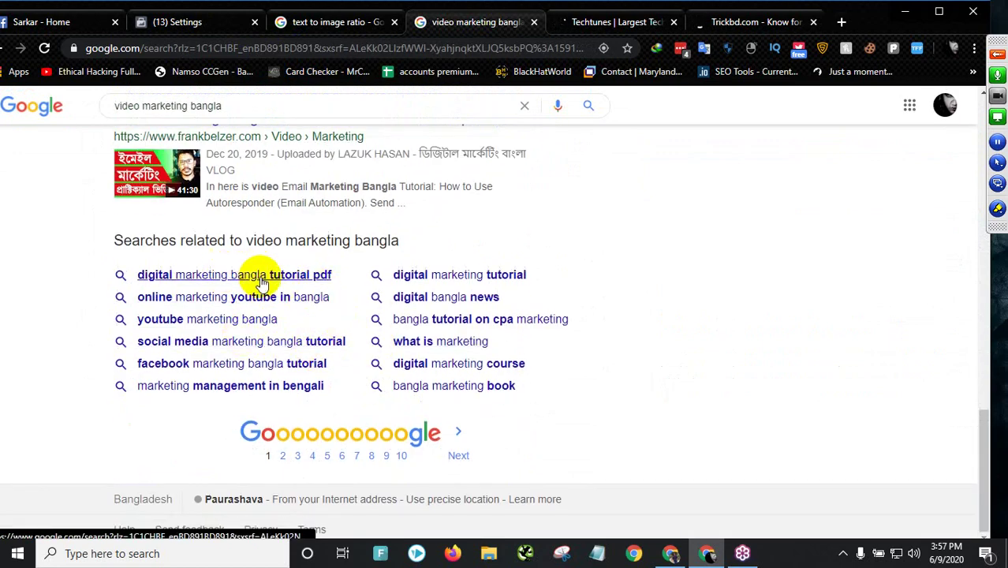
{"action": "scroll", "coordinate": [722, 189], "scroll_direction": "up", "scroll_amount": 1}
{"action": "scroll", "coordinate": [722, 189], "scroll_direction": "up", "scroll_amount": 15}
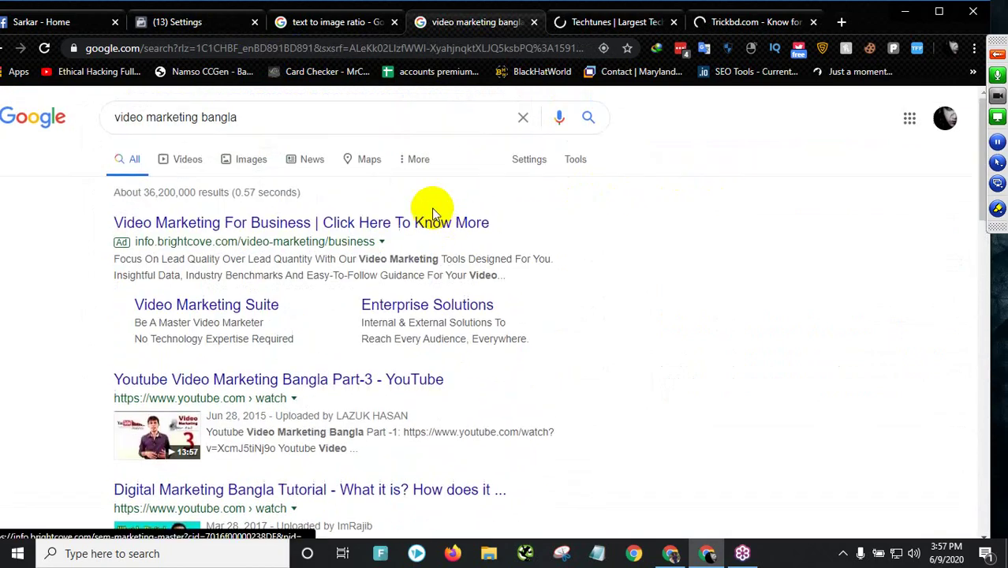
{"action": "left_click", "coordinate": [653, 23]}
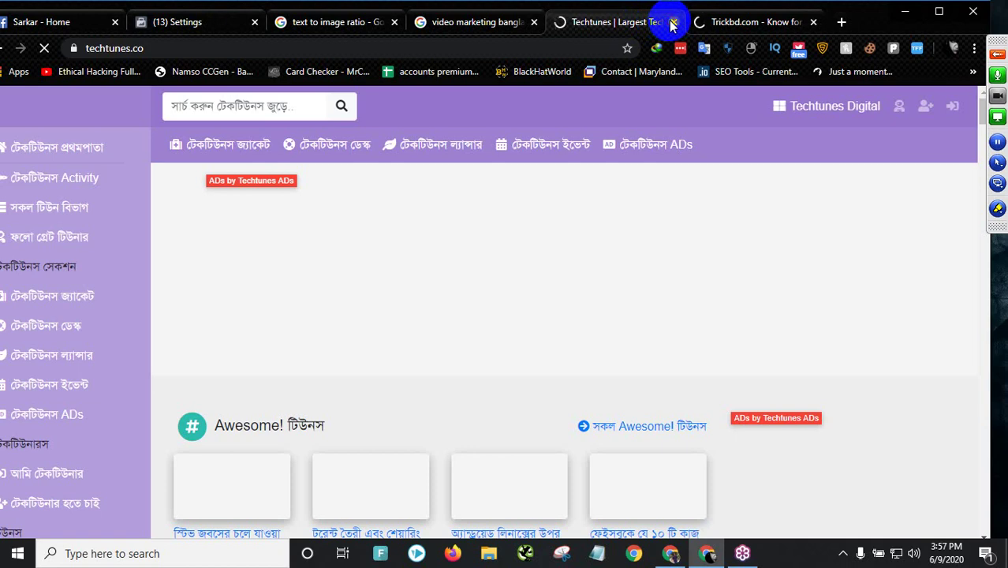
- Close the Techtunes, Trickbd, 'video marketing bangla' and 'text to image ratio' tabs
{"action": "left_click", "coordinate": [673, 22]}
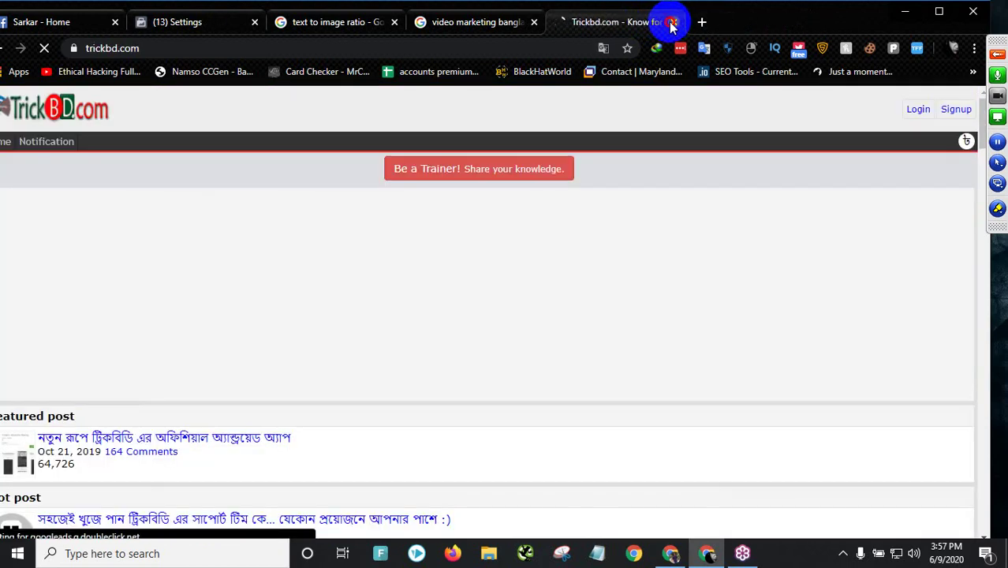
{"action": "left_click", "coordinate": [673, 22]}
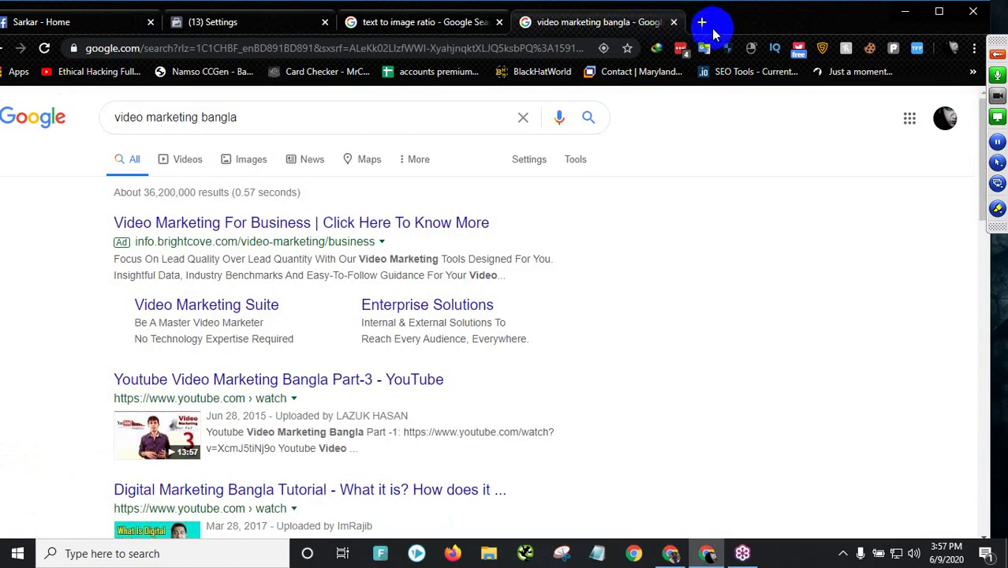
{"action": "left_click", "coordinate": [673, 22]}
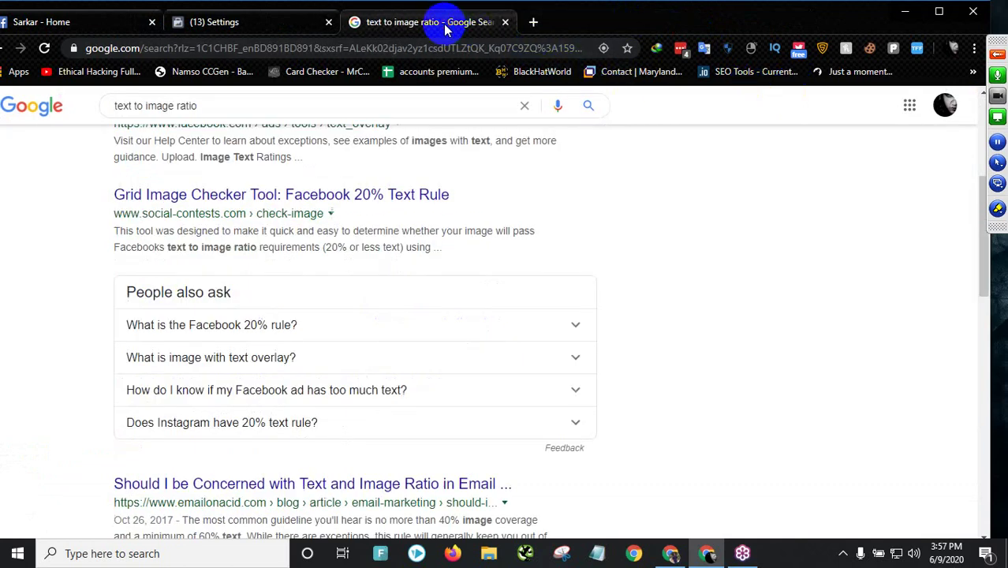
{"action": "left_click", "coordinate": [506, 23]}
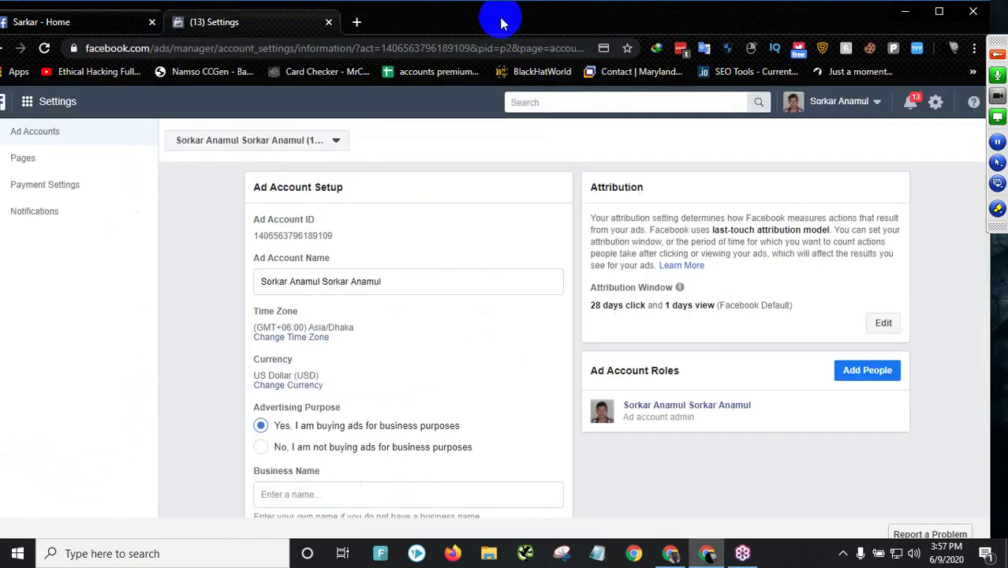
{"action": "scroll", "coordinate": [525, 299], "scroll_direction": "down", "scroll_amount": 5}
{"action": "scroll", "coordinate": [524, 299], "scroll_direction": "up", "scroll_amount": 5}
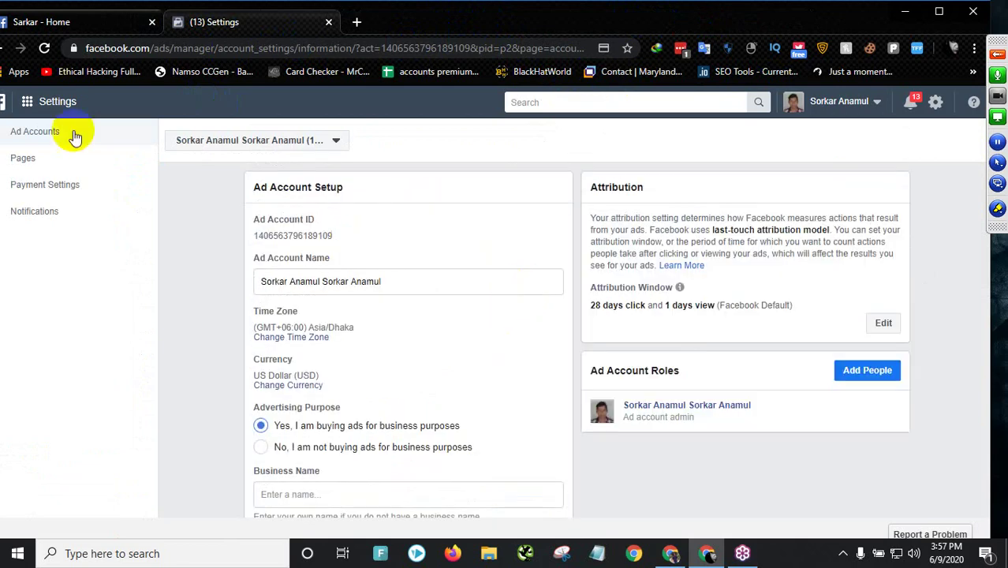
{"action": "left_click", "coordinate": [250, 26]}
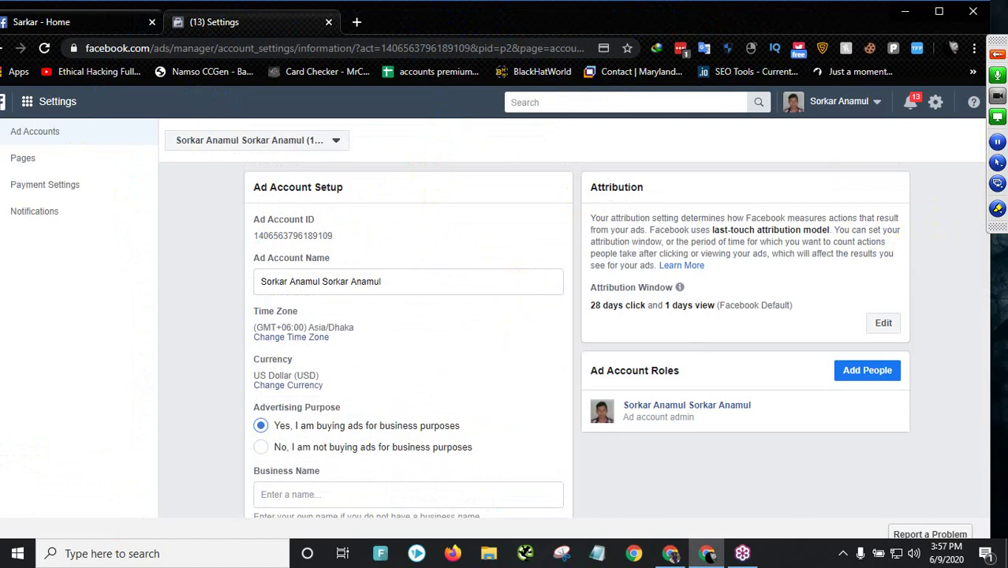
{"action": "left_click", "coordinate": [997, 53]}
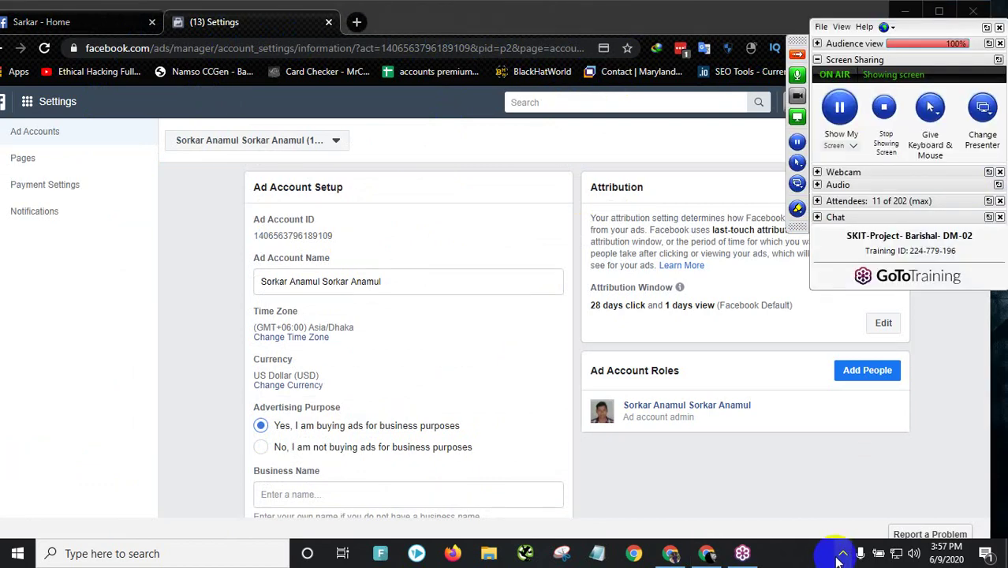